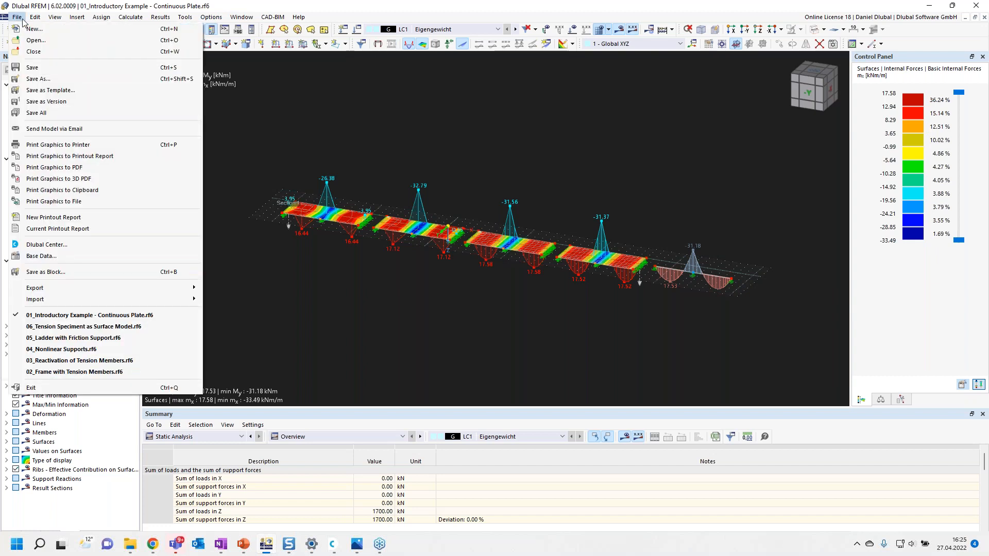
pyautogui.moveTo(31, 17)
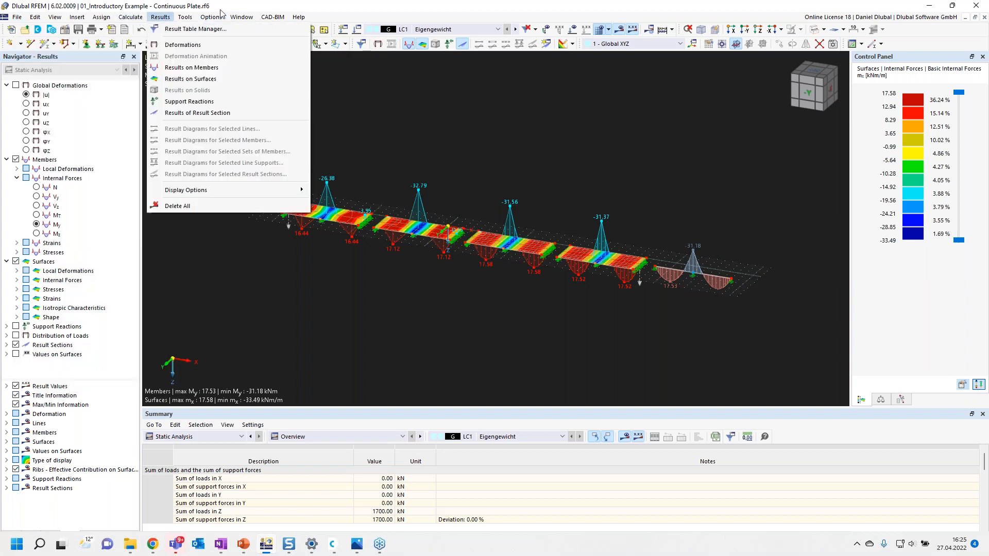
pyautogui.click(160, 17)
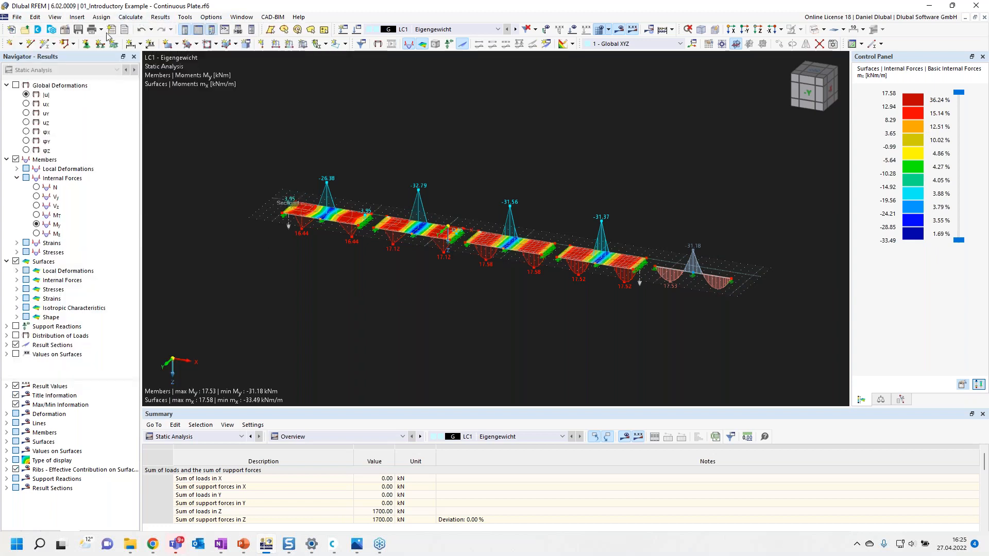
# - Open the base data dialog for a new model
pyautogui.click(11, 31)
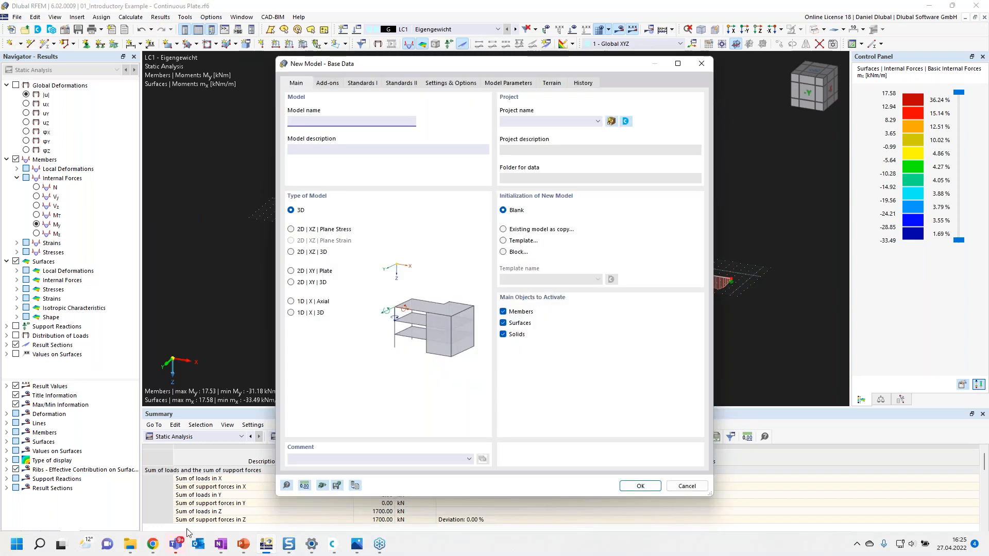
# - Quit Microsoft Teams running in the background and close the hidden tray icons
pyautogui.moveTo(178, 549)
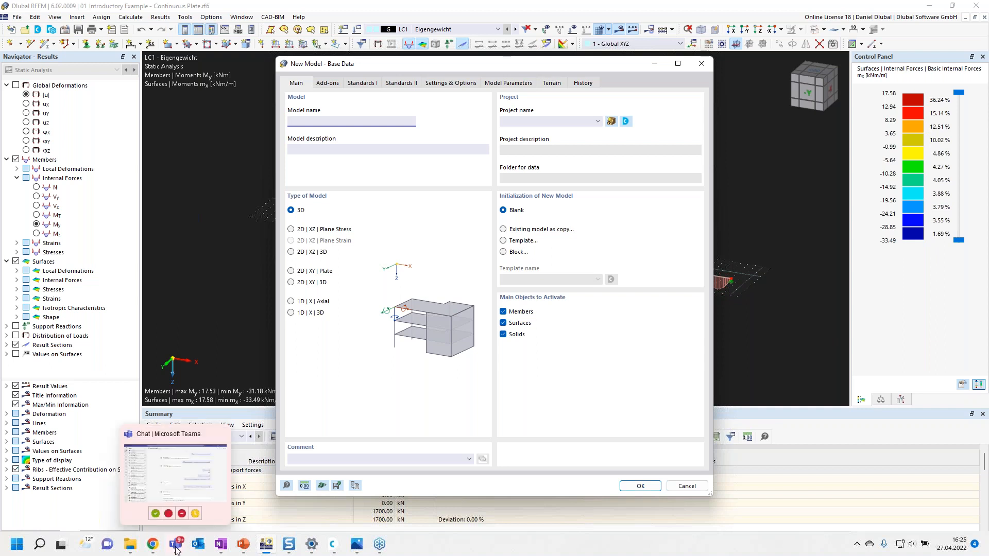
pyautogui.click(861, 544)
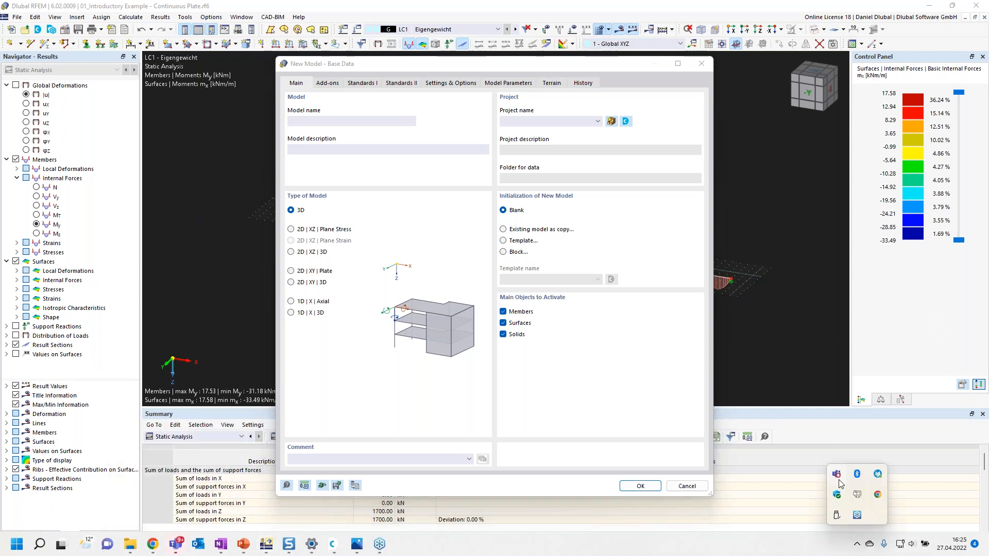
pyautogui.click(838, 476)
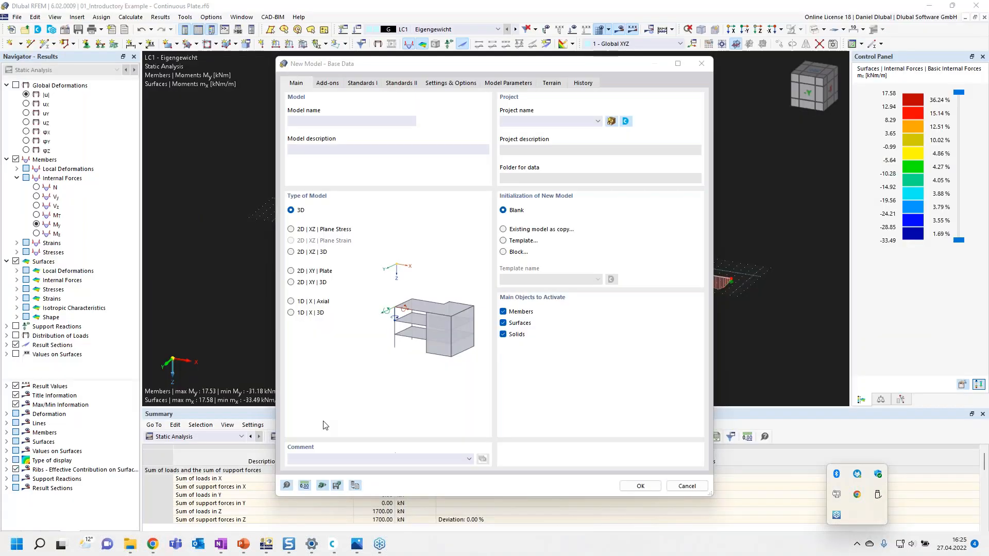
pyautogui.click(221, 321)
# - Name the new model "Continuous Plate", set its type to 2D | XY | Plate and create it
pyautogui.moveTo(364, 66); pyautogui.dragTo(357, 59)
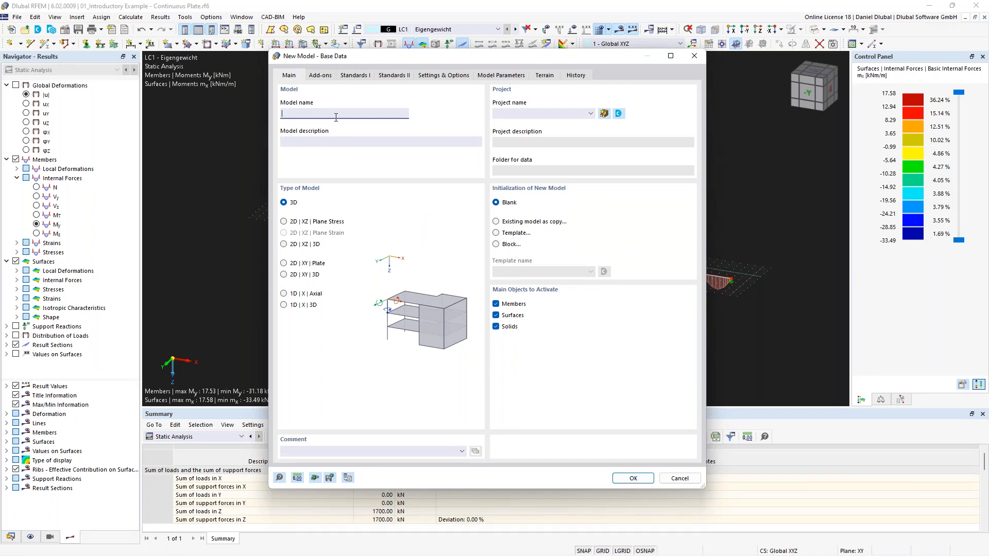
pyautogui.write('Continuous Plate')
pyautogui.click(302, 267)
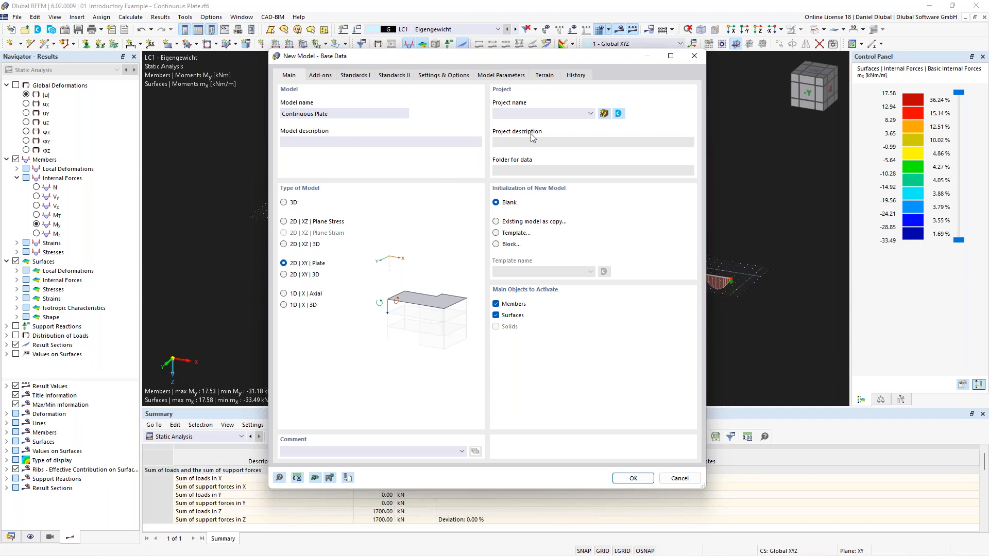
pyautogui.click(533, 114)
pyautogui.click(534, 114)
pyautogui.click(626, 480)
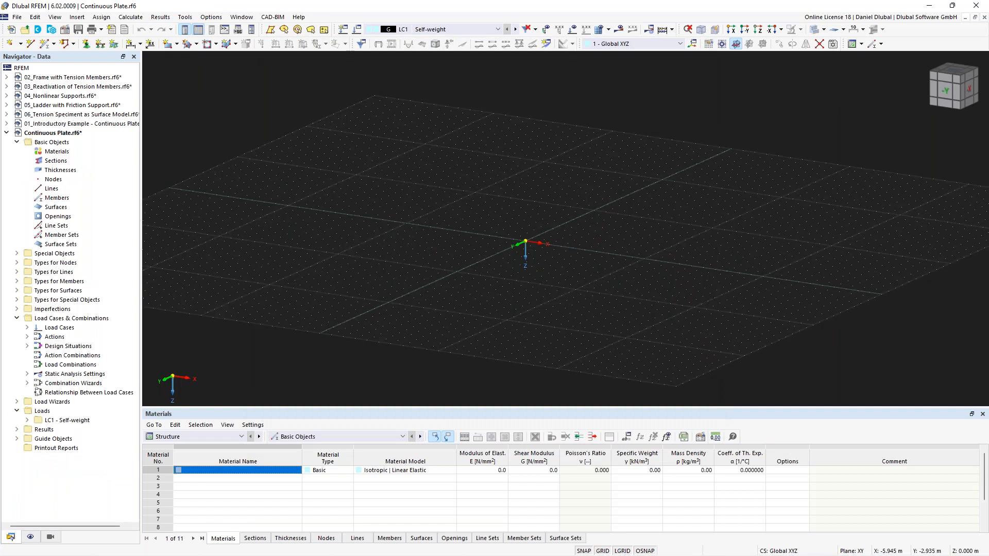
# - Load the white background scheme in the display properties and accept it for the model
pyautogui.scroll(-3, 463, 222)
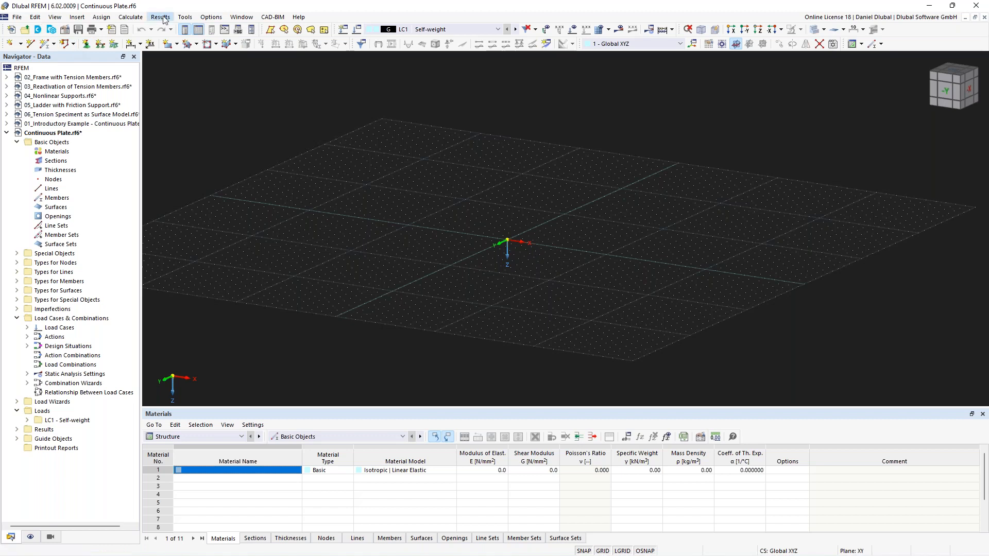
pyautogui.click(56, 17)
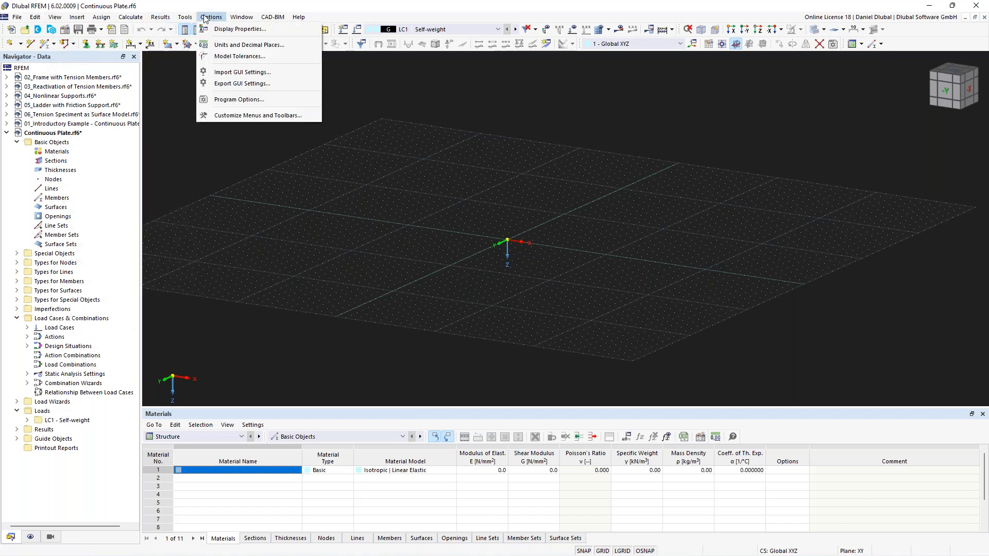
pyautogui.moveTo(217, 17)
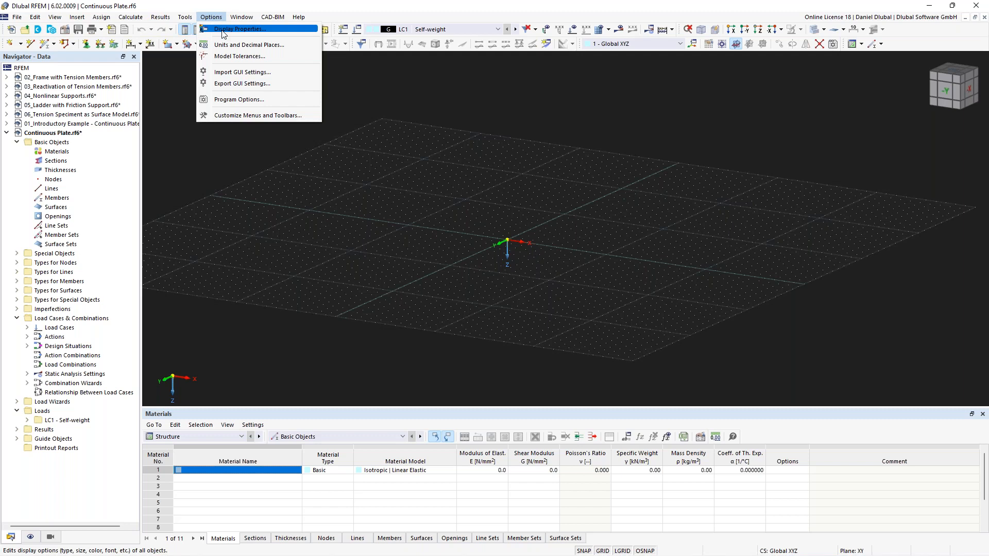
pyautogui.click(222, 28)
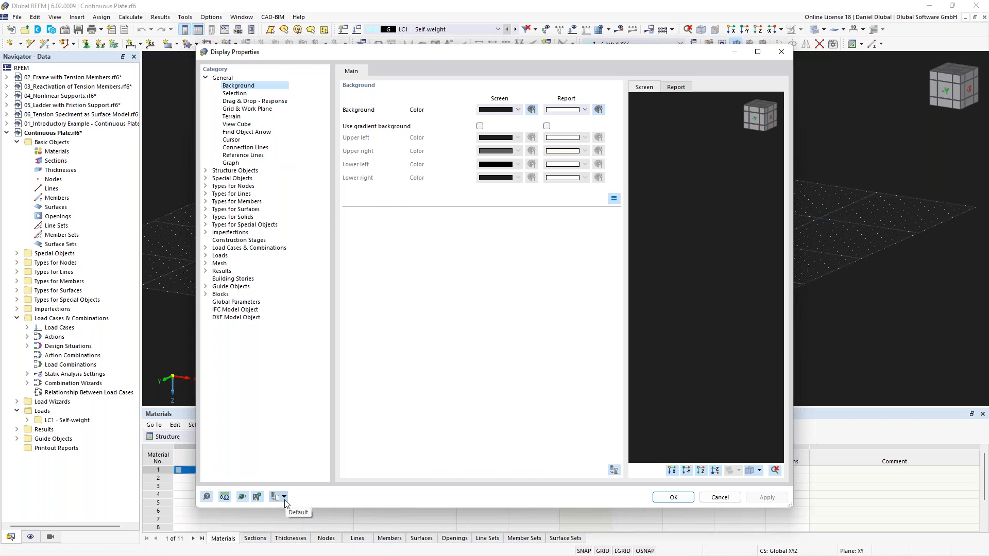
pyautogui.click(285, 497)
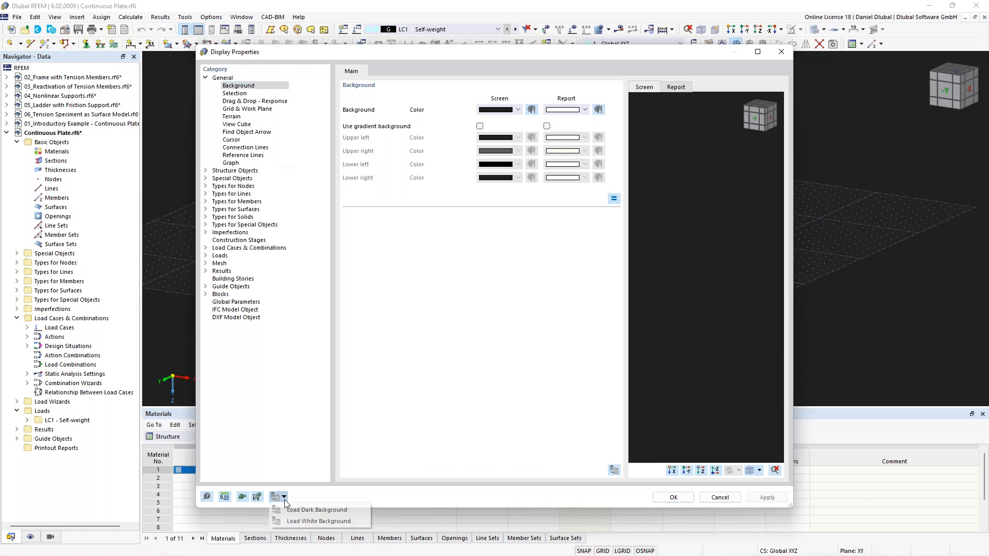
pyautogui.click(304, 521)
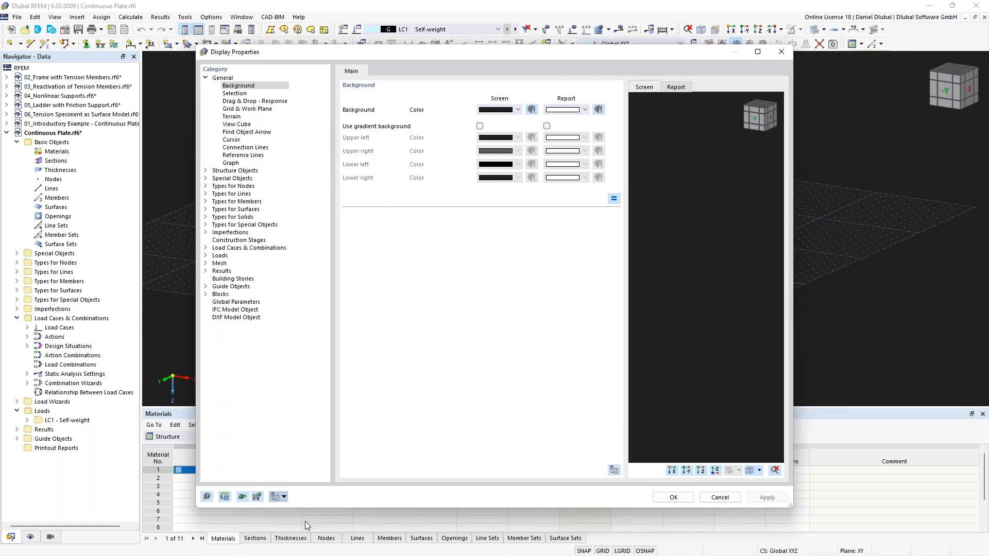
pyautogui.click(674, 498)
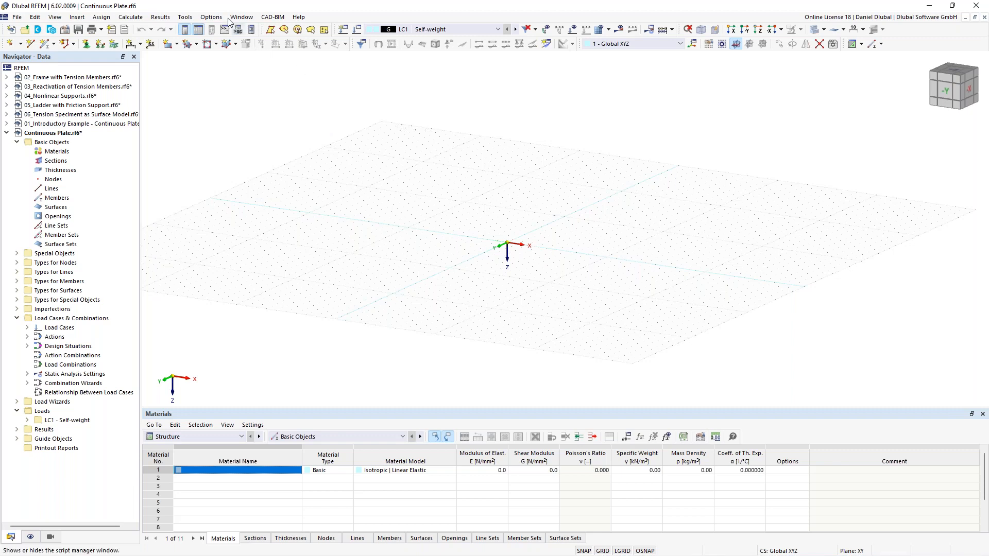
# - Examine the available program languages in the program options and settings, and close the dialog without changing anything
pyautogui.click(209, 19)
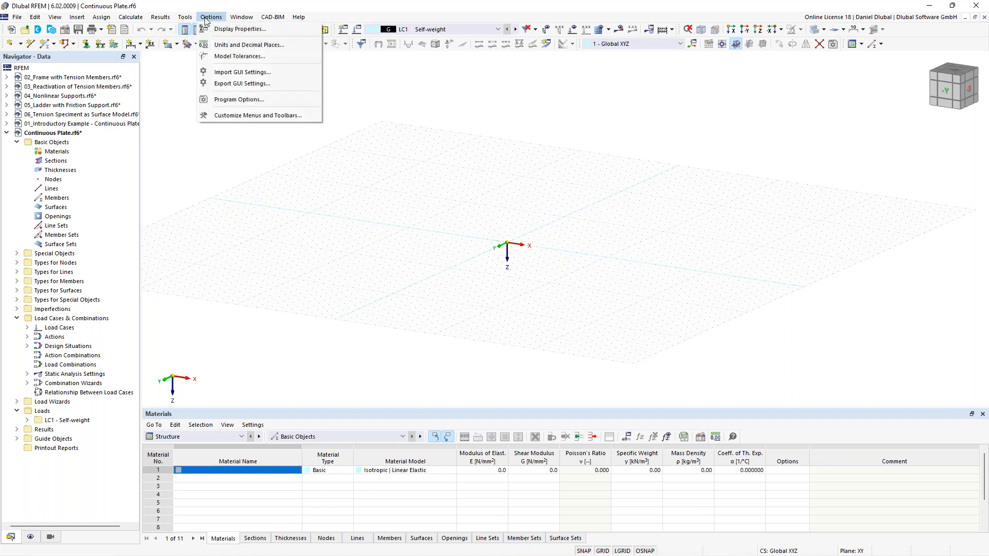
pyautogui.click(240, 99)
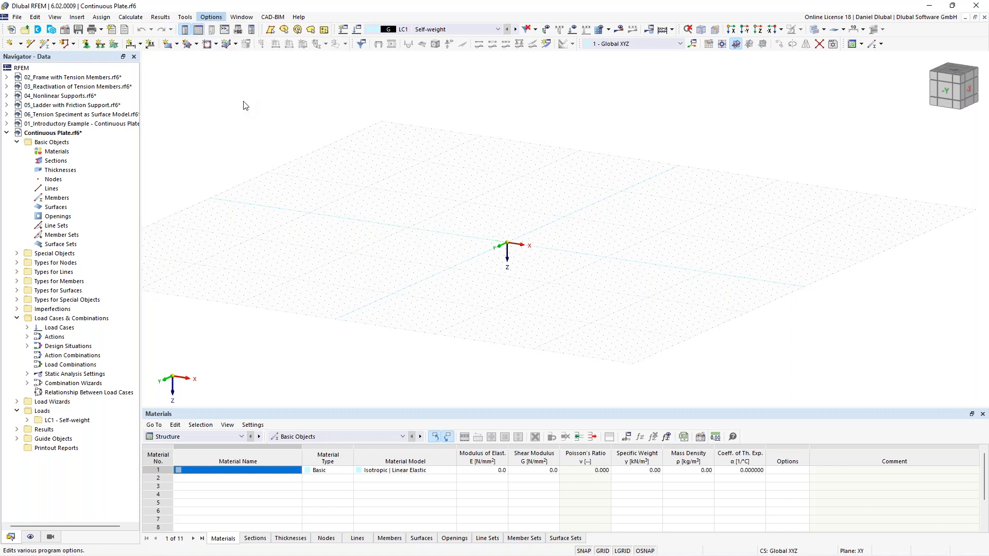
pyautogui.click(346, 126)
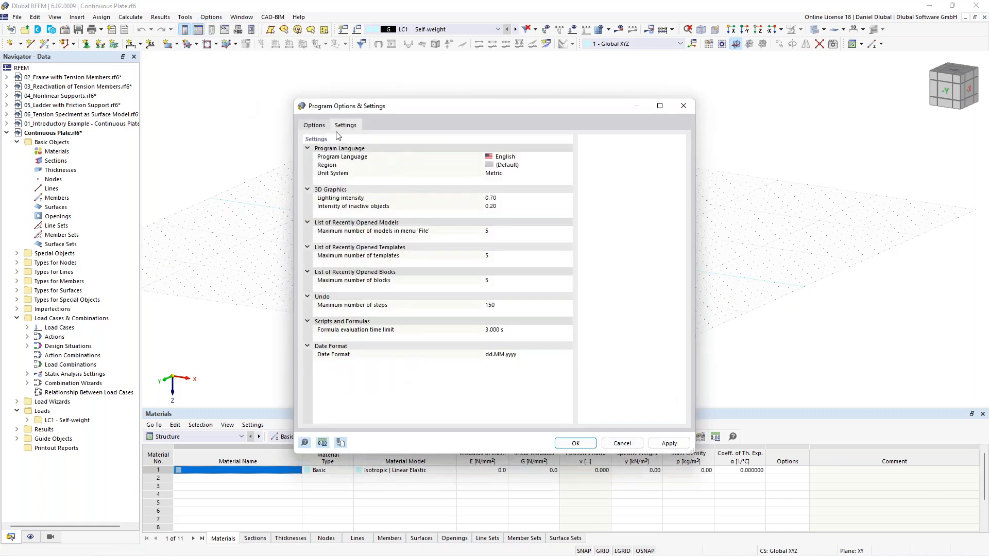
pyautogui.click(521, 157)
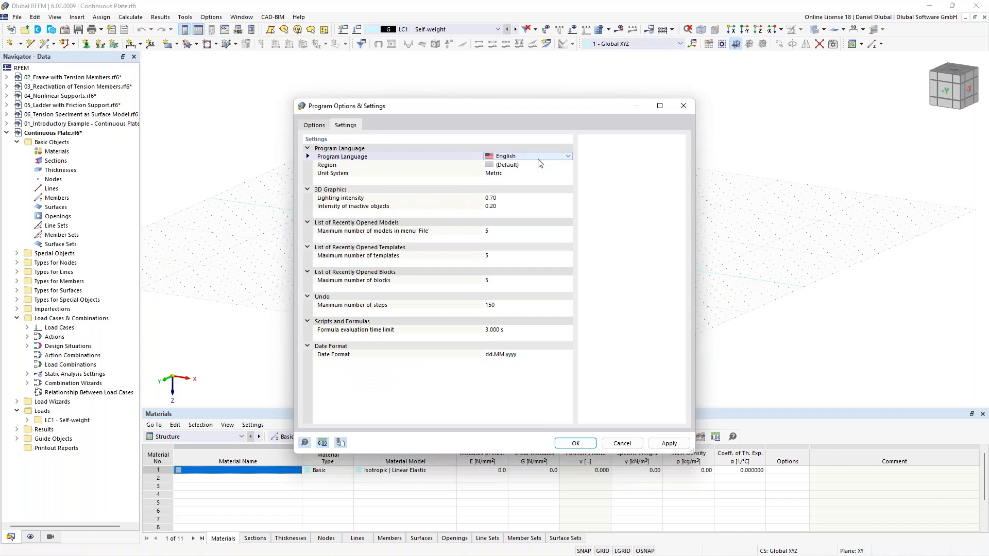
pyautogui.click(538, 157)
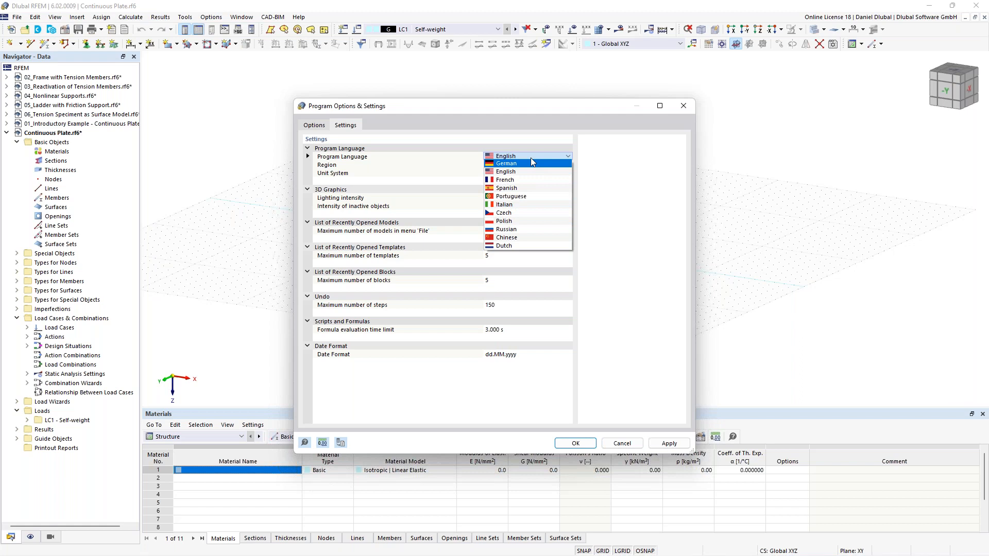
pyautogui.click(434, 166)
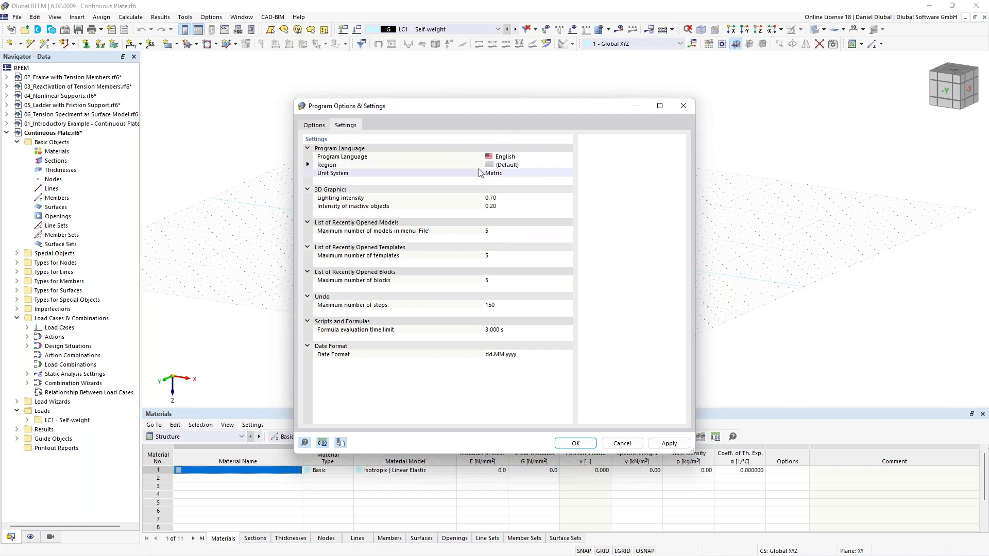
pyautogui.click(552, 157)
pyautogui.click(553, 157)
pyautogui.click(552, 157)
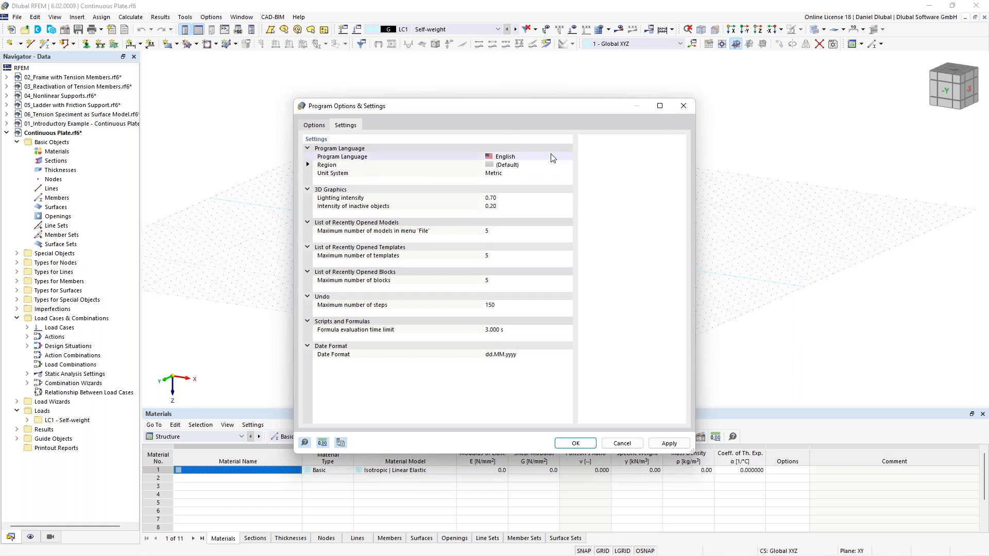
pyautogui.click(684, 109)
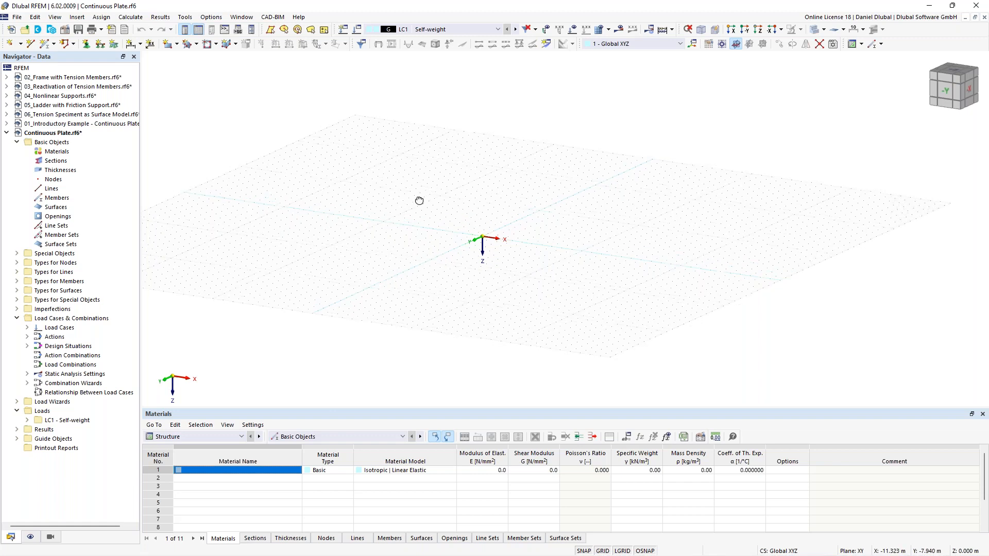
# - Begin a new rectangular surface and create a uniform thickness of 300 mm for it
pyautogui.keyDown('ctrl'); pyautogui.moveTo(419, 200); pyautogui.dragTo(430, 203, button='middle'); pyautogui.keyUp('ctrl')
pyautogui.scroll(2, 432, 203)
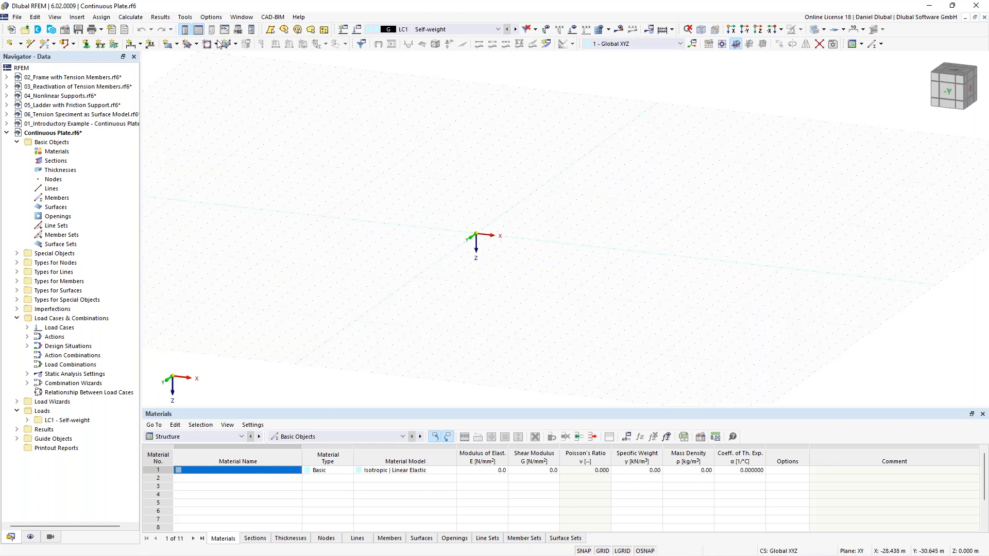
pyautogui.click(169, 44)
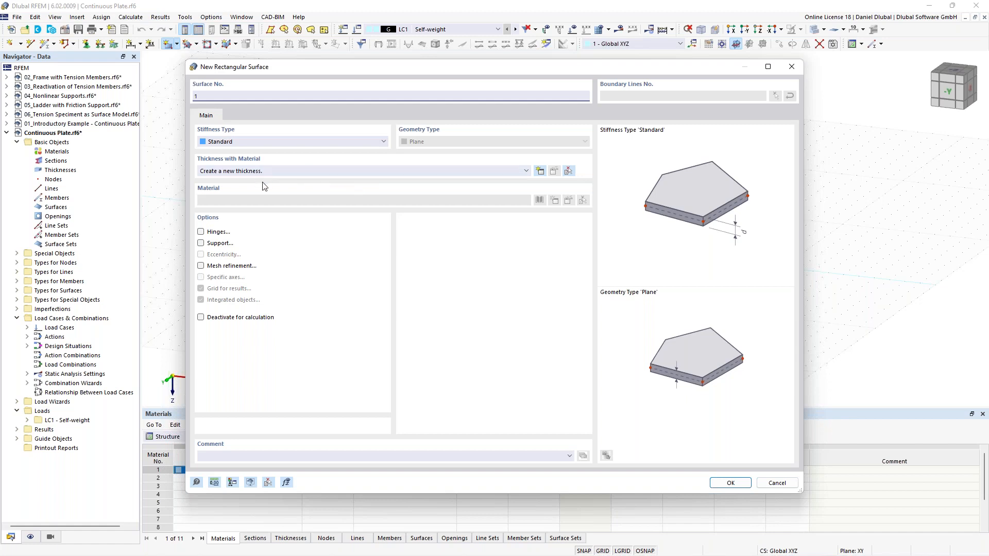
pyautogui.click(540, 172)
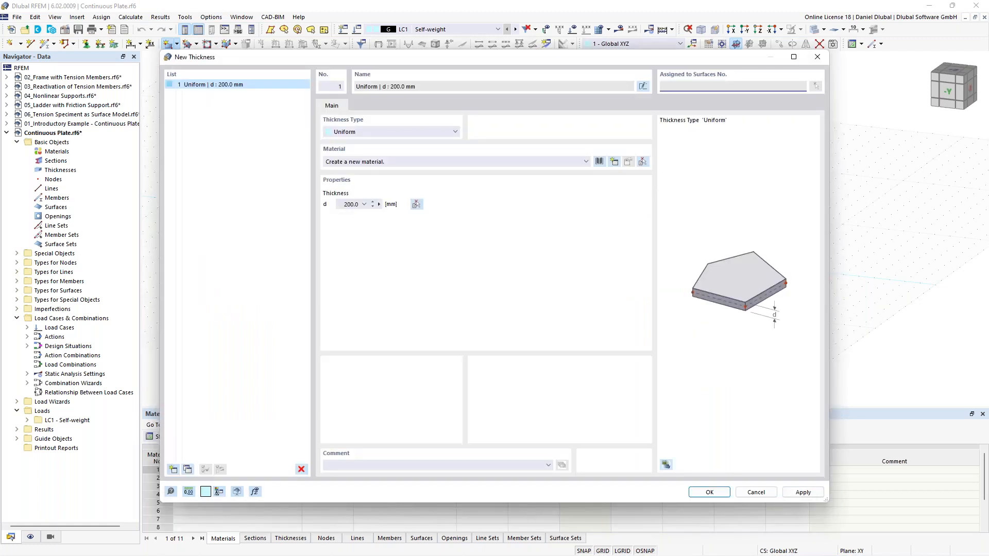
pyautogui.click(344, 205)
pyautogui.write('3')
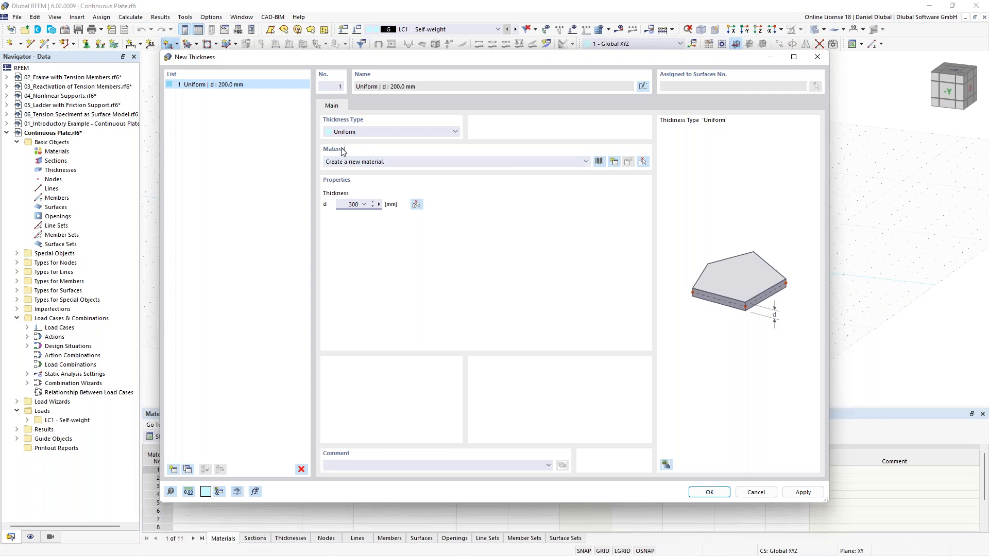
# - Assign concrete C25/30 of the European Union standard EN 1992-1-1 from the material library to the thickness
pyautogui.click(599, 162)
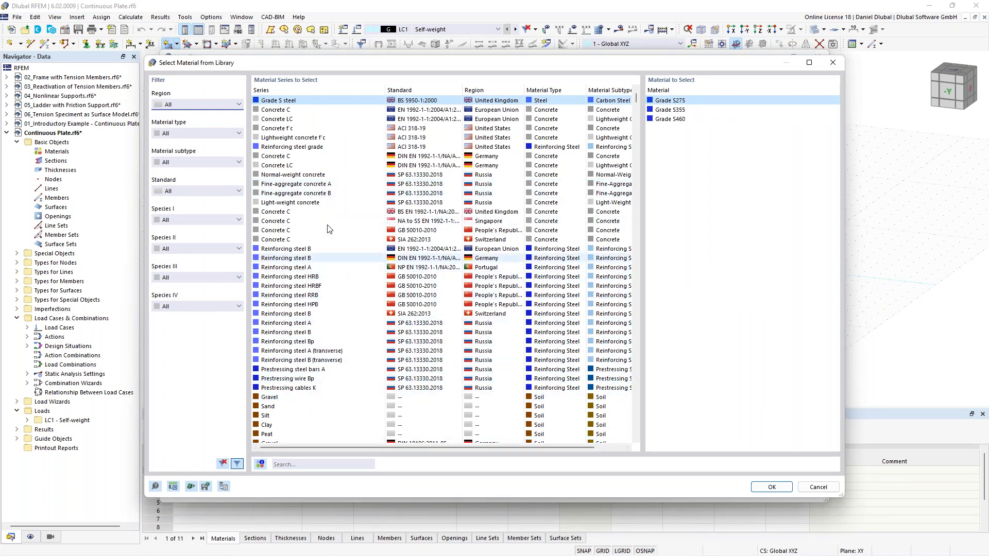
pyautogui.click(299, 466)
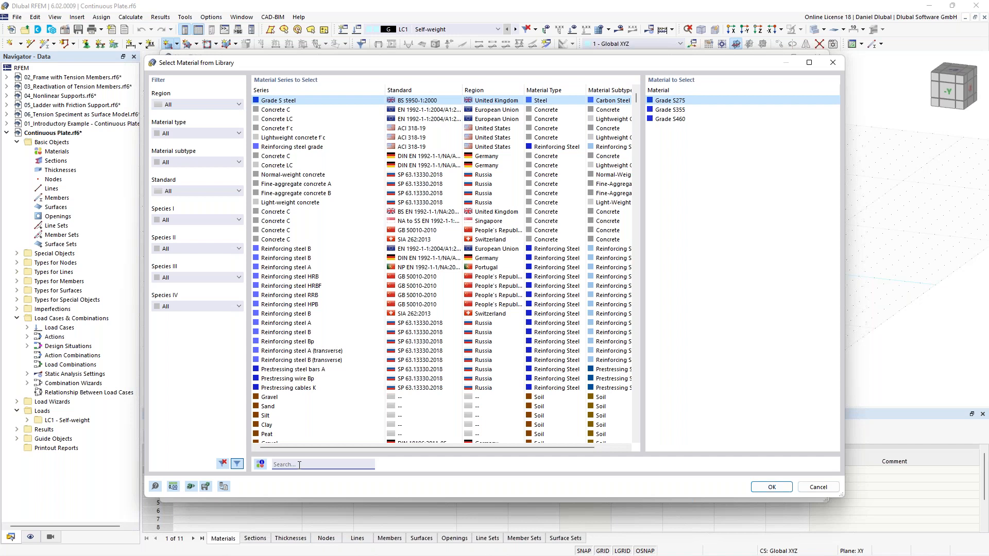
pyautogui.write('c')
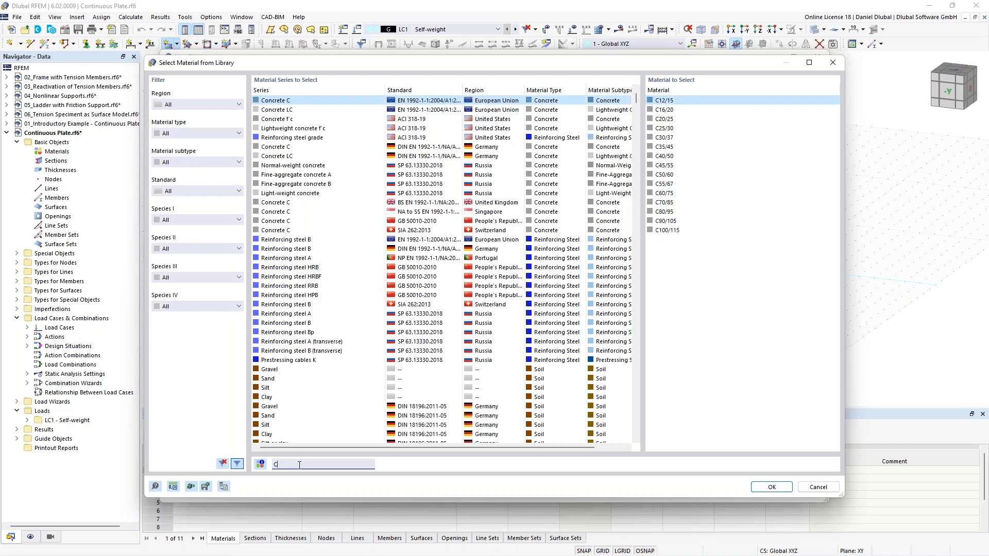
pyautogui.write('25')
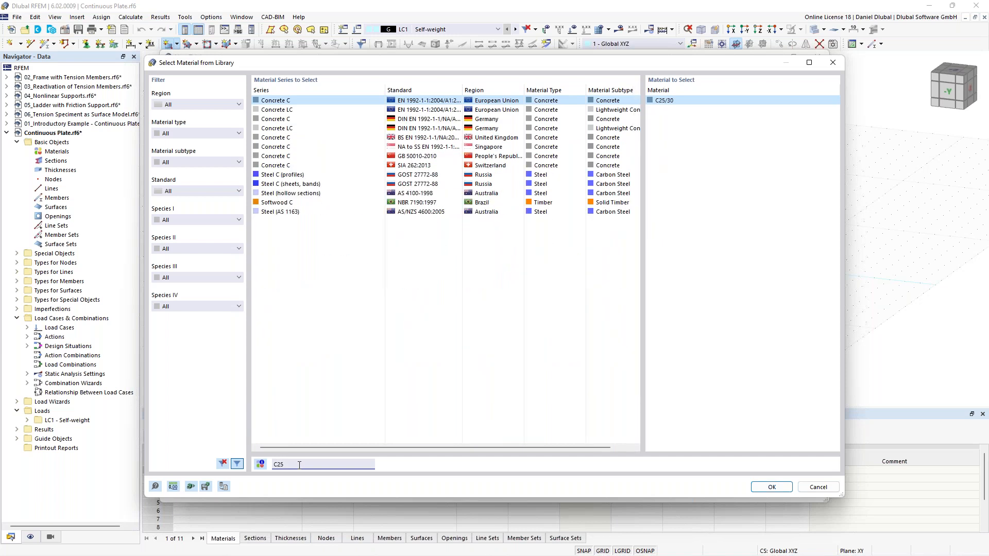
pyautogui.write('/30')
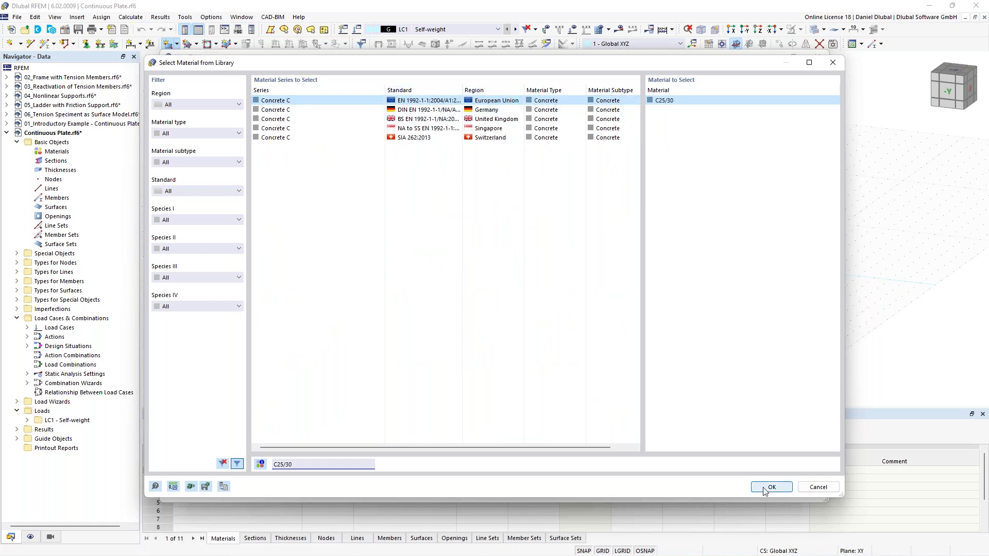
pyautogui.click(692, 106)
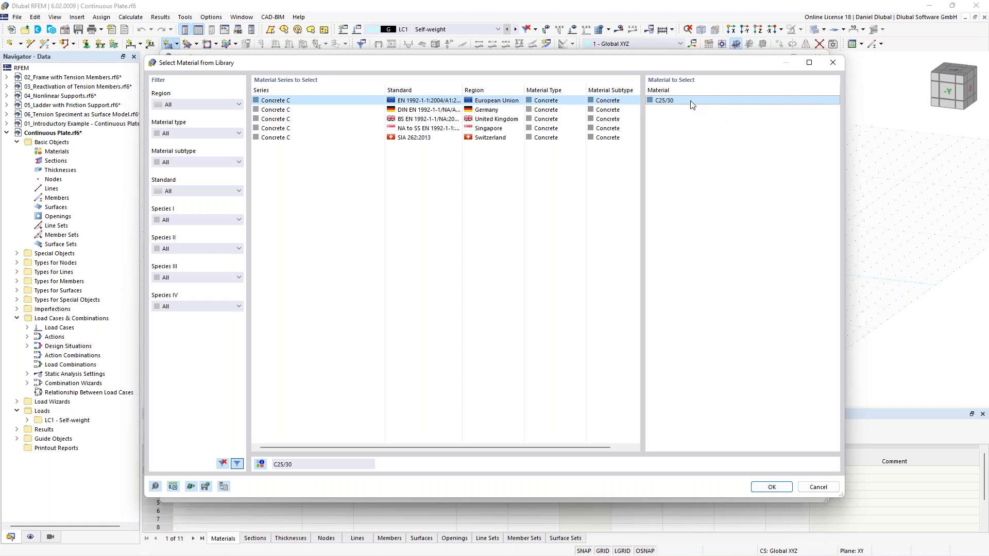
pyautogui.doubleClick(692, 105)
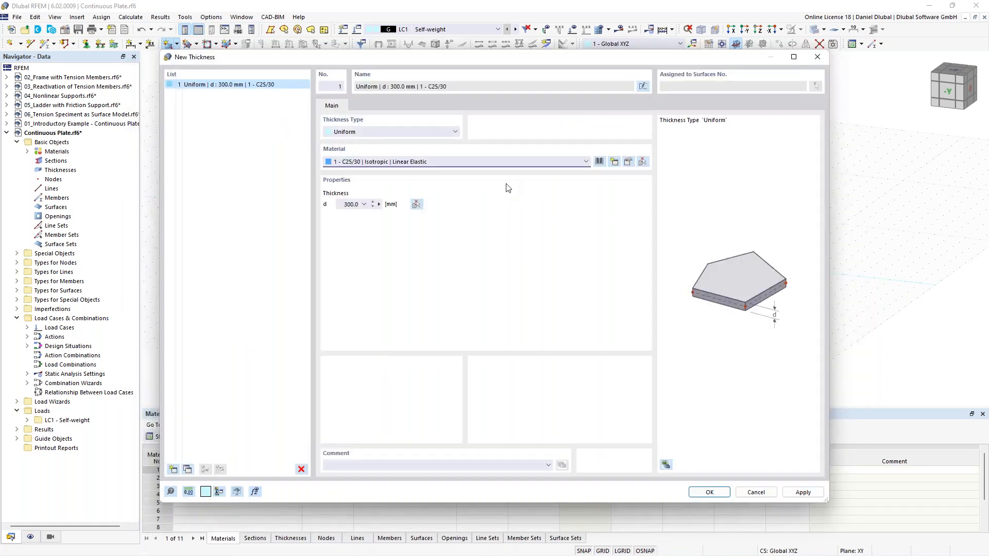
# - Make the C25/30 concrete a user-defined material with Poisson's ratio 0, and accept the material and the new thickness
pyautogui.moveTo(373, 58); pyautogui.dragTo(361, 55)
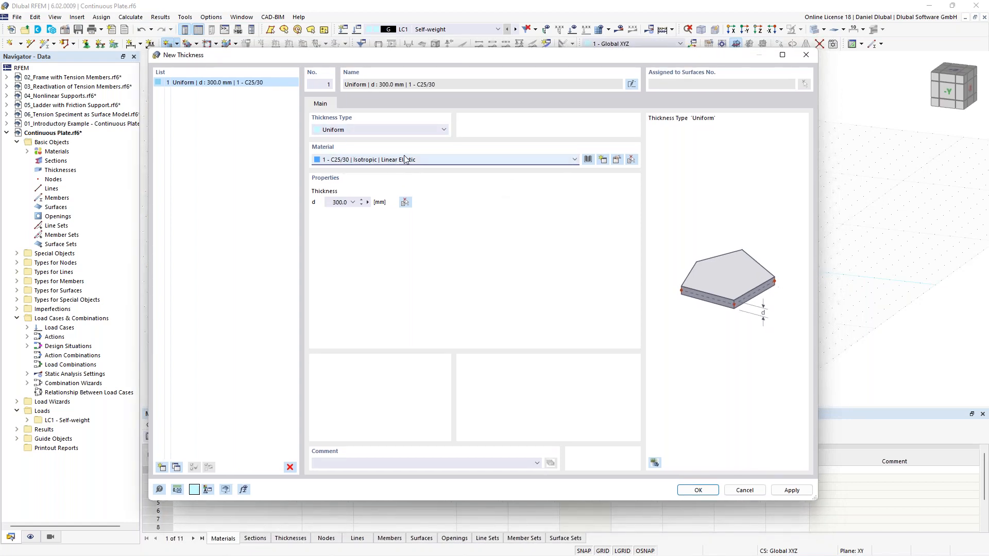
pyautogui.click(616, 162)
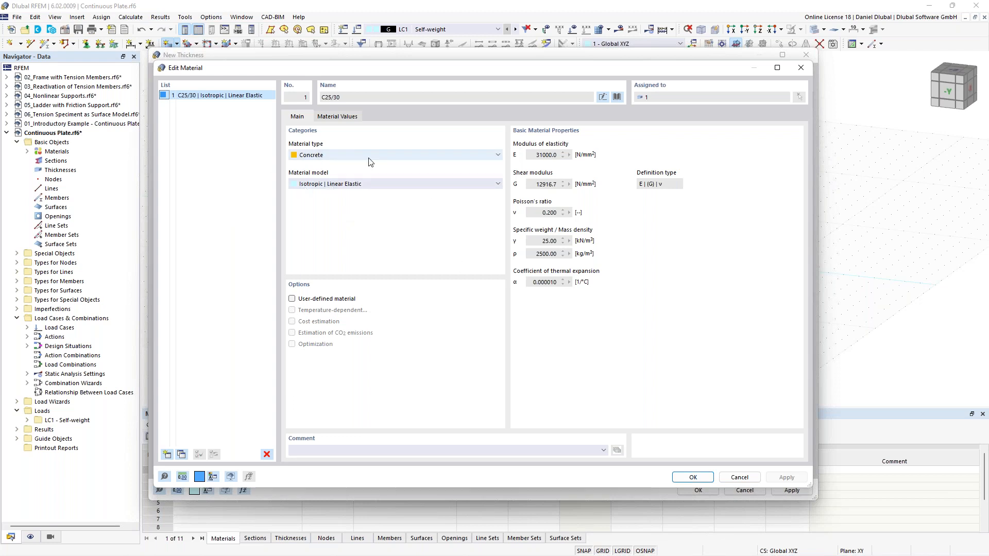
pyautogui.click(298, 301)
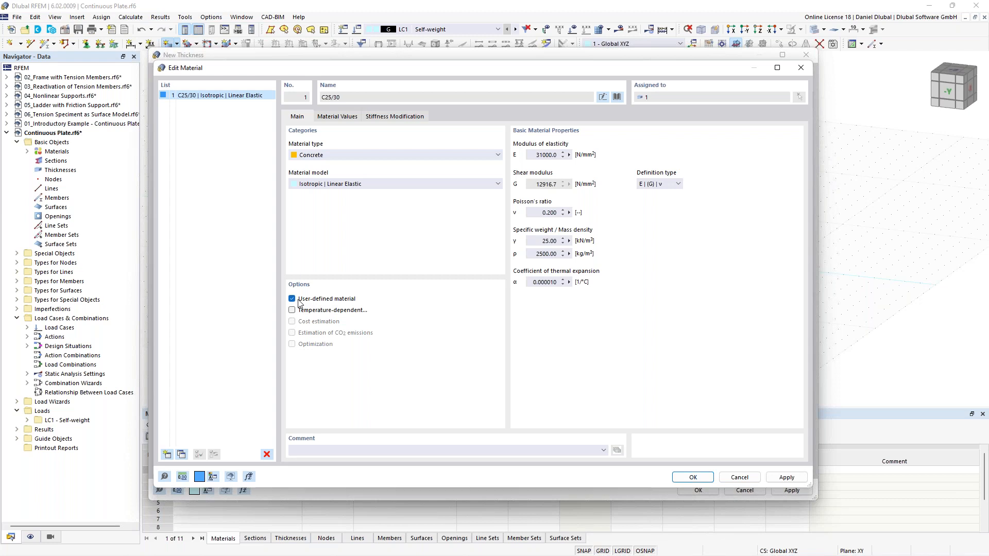
pyautogui.moveTo(538, 213); pyautogui.dragTo(577, 215)
pyautogui.write('0')
pyautogui.click(694, 479)
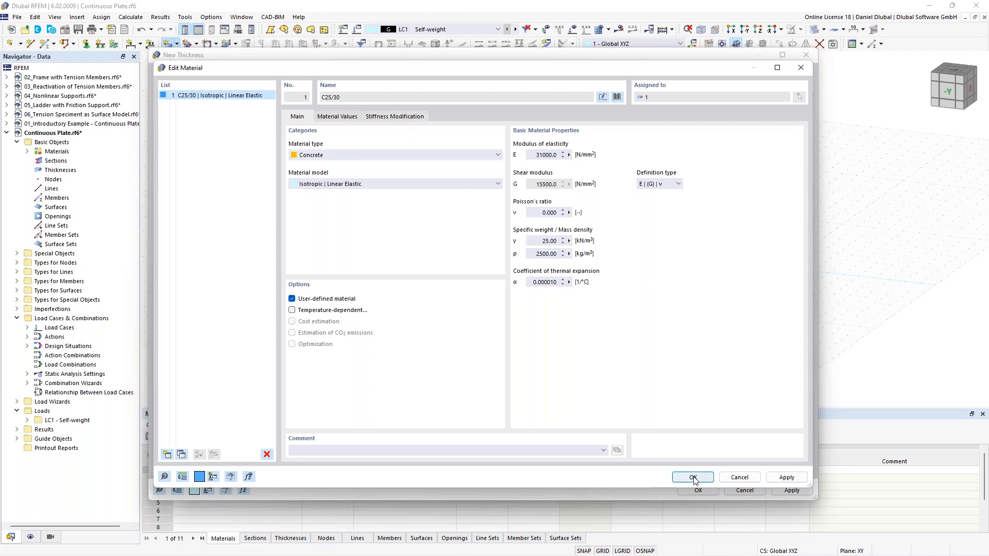
pyautogui.click(693, 478)
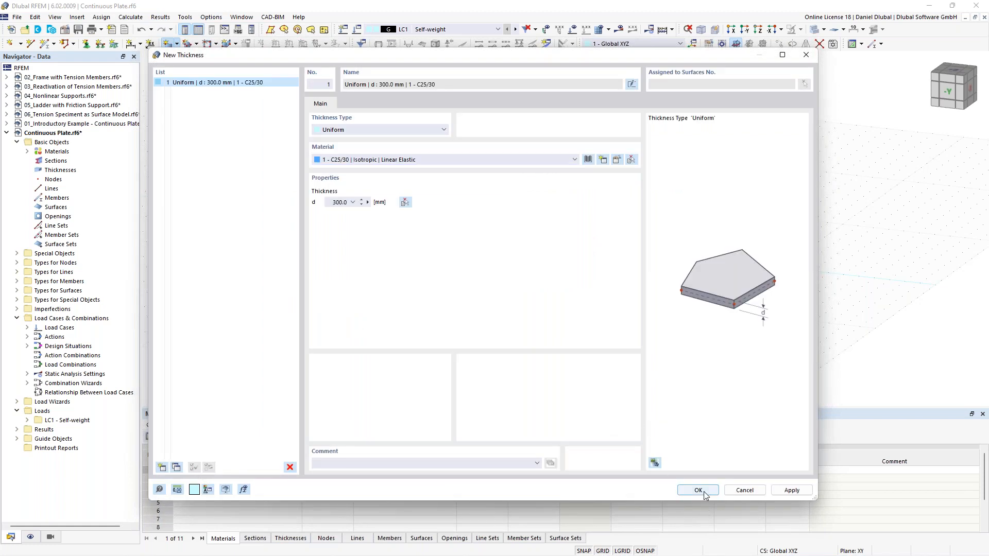
pyautogui.click(705, 495)
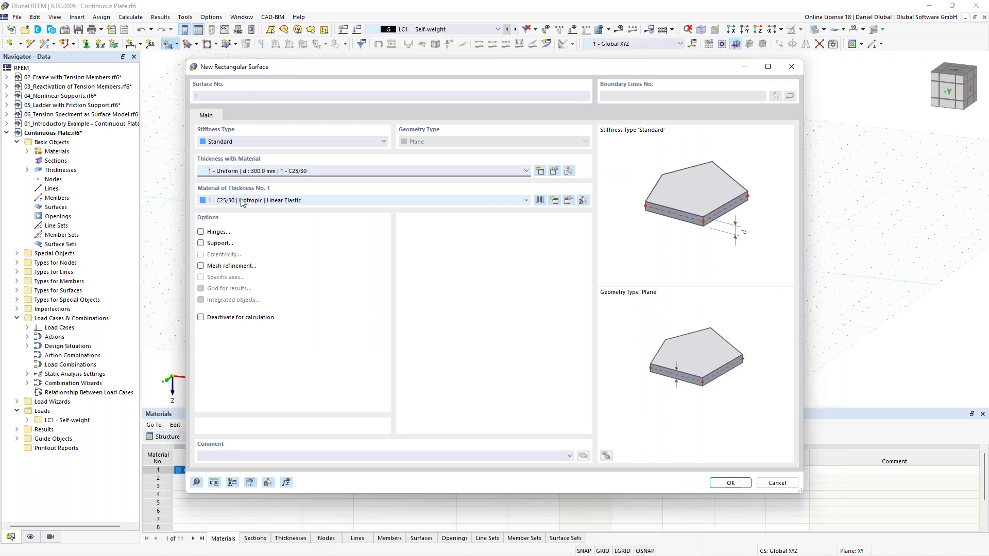
# - Accept the surface settings and draw the rectangular surface in plan, 10 m along X and 4 m along Y from the origin
pyautogui.click(730, 484)
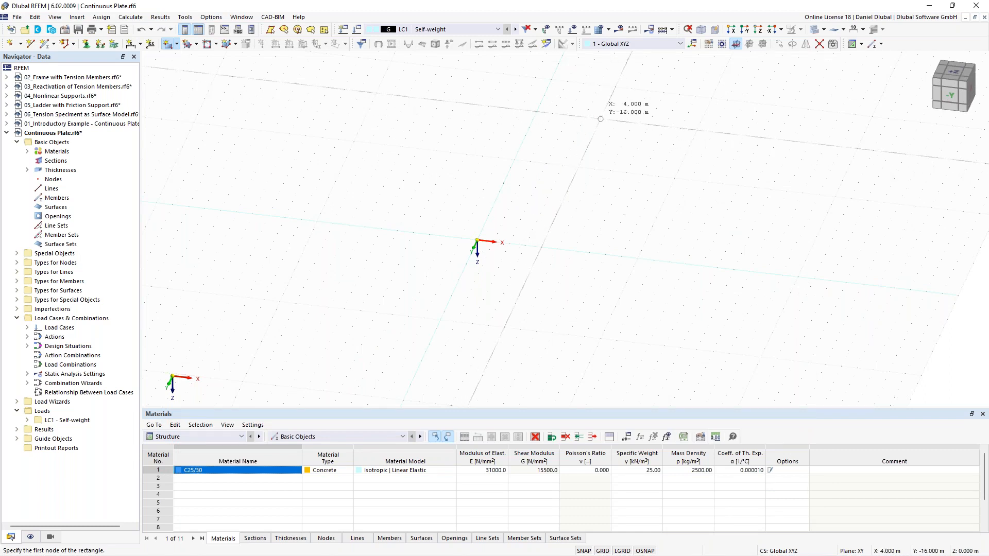
pyautogui.click(758, 34)
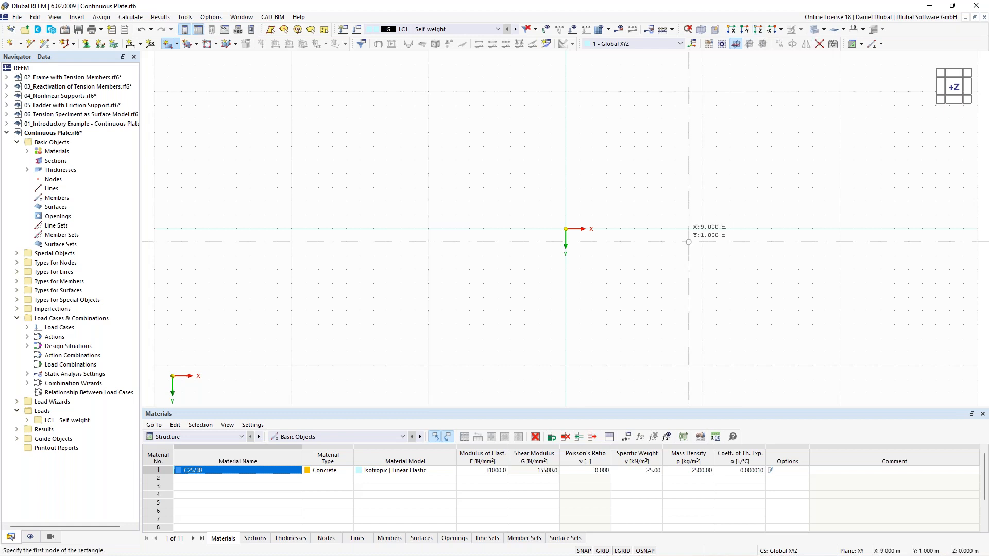
pyautogui.moveTo(687, 235); pyautogui.dragTo(574, 219, button='middle')
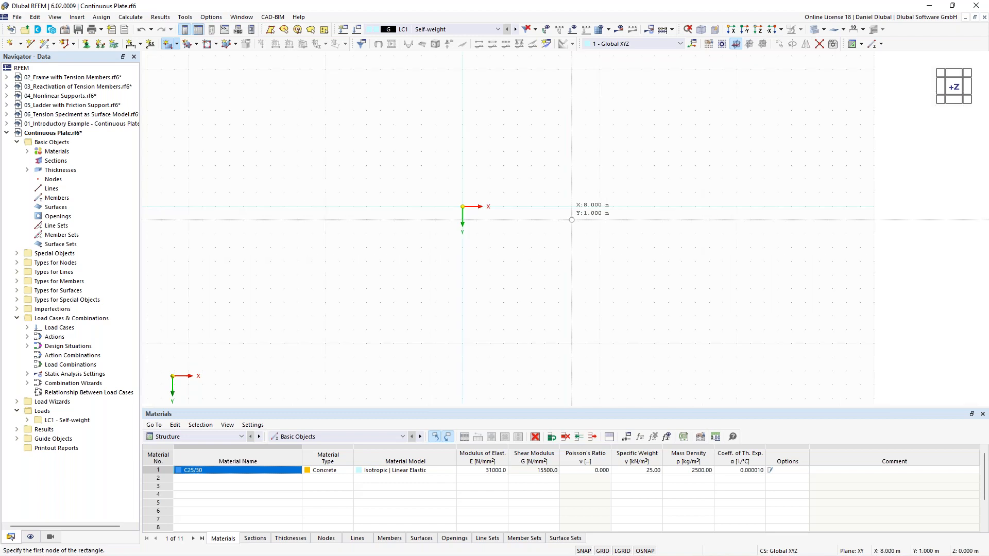
pyautogui.scroll(1, 569, 221)
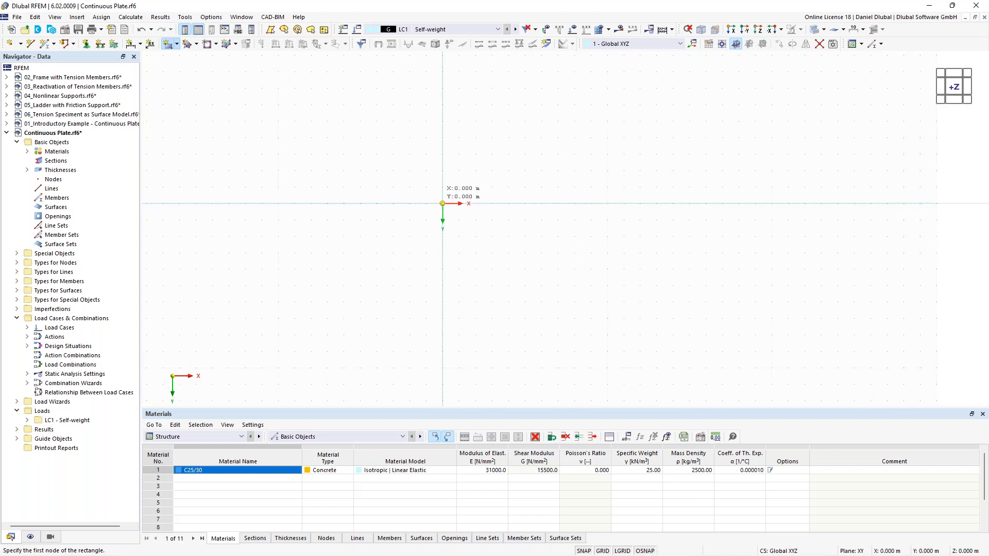
pyautogui.click(443, 203)
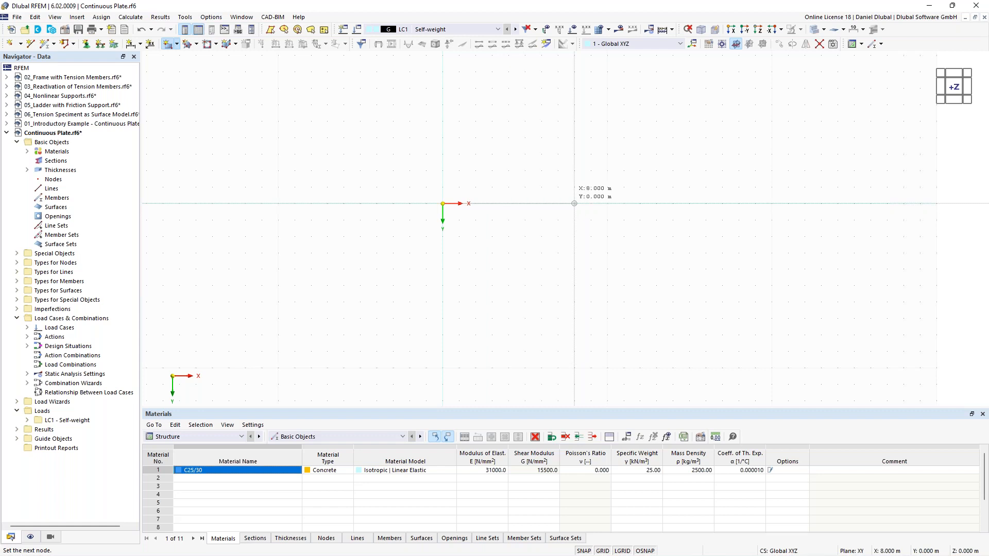
pyautogui.click(608, 203)
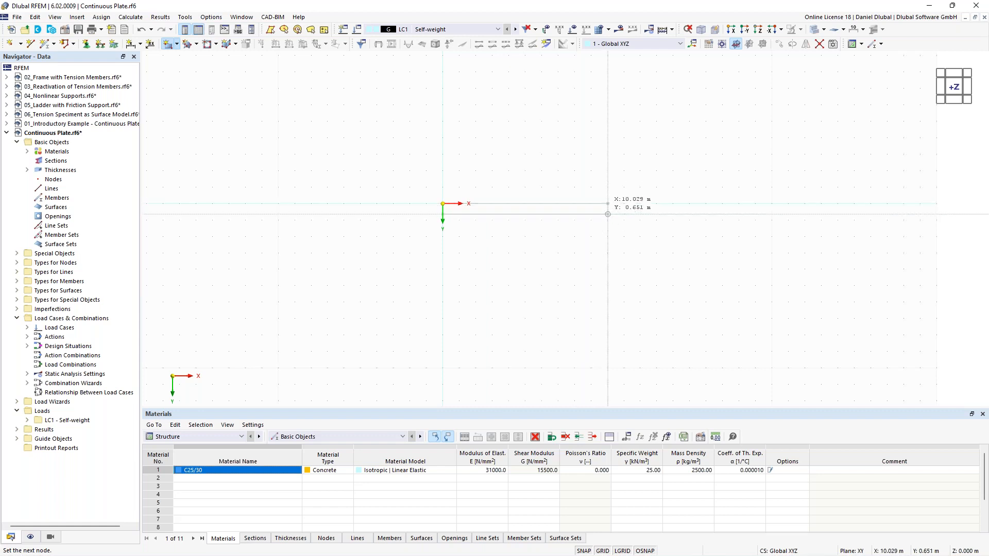
pyautogui.click(608, 269)
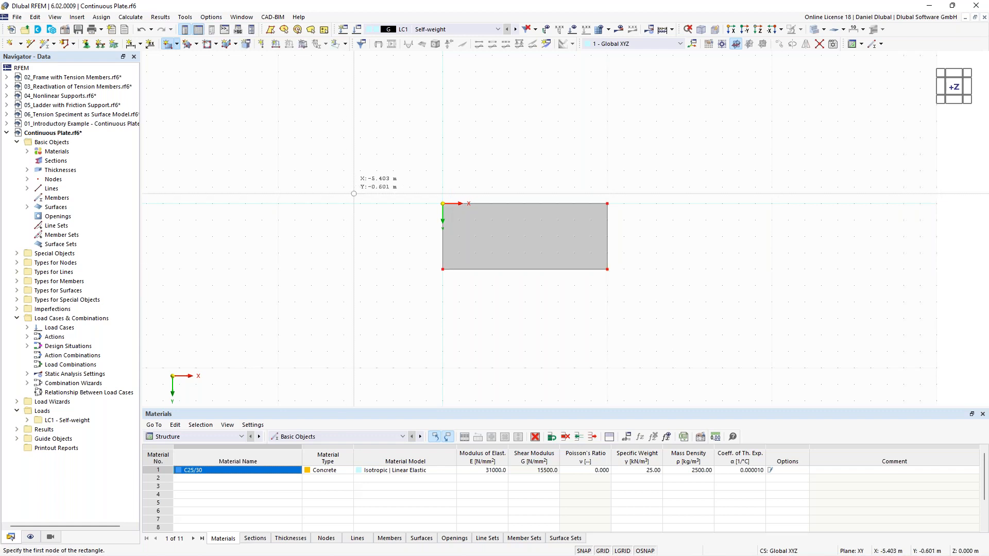
pyautogui.press('Escape')
# - Draw a single line across the middle of the plate from X 5 m, Y 4 m to X 5 m, Y 0 m
pyautogui.keyDown('ctrl'); pyautogui.moveTo(384, 183); pyautogui.dragTo(368, 144, button='middle'); pyautogui.keyUp('ctrl')
pyautogui.scroll(2, 380, 163)
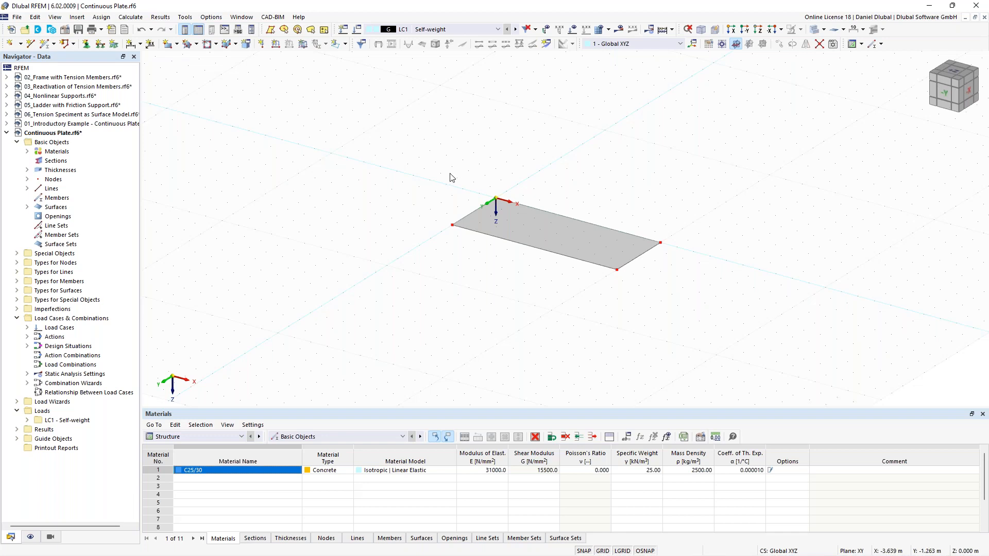
pyautogui.keyDown('ctrl'); pyautogui.moveTo(419, 178); pyautogui.dragTo(361, 184, button='middle'); pyautogui.keyUp('ctrl')
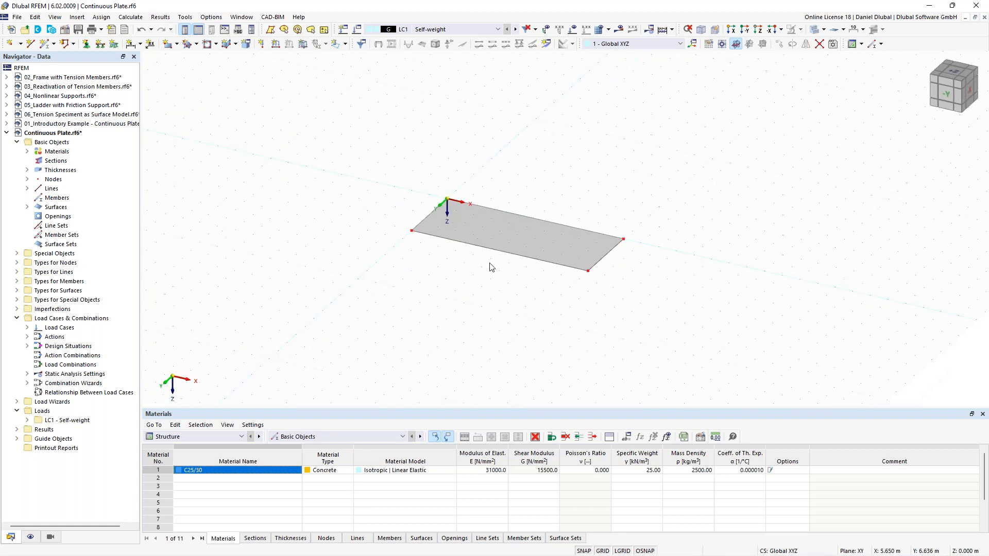
pyautogui.click(515, 239)
pyautogui.moveTo(326, 148); pyautogui.dragTo(360, 154, button='middle')
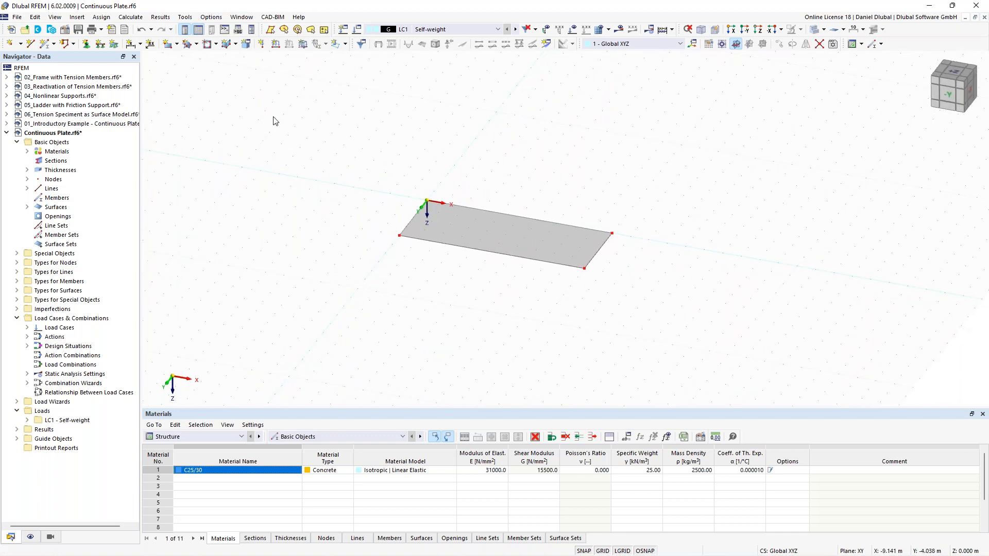
pyautogui.click(32, 45)
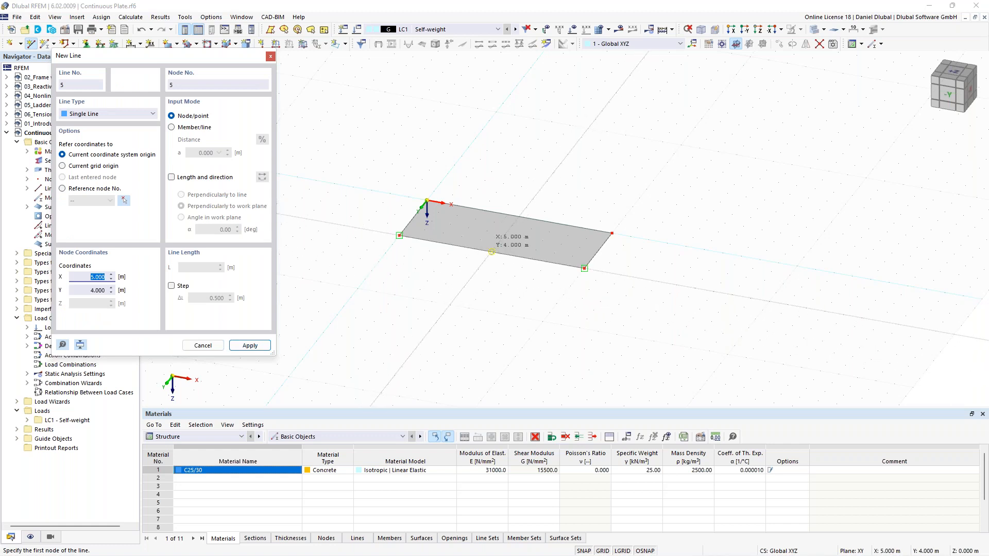
pyautogui.click(492, 252)
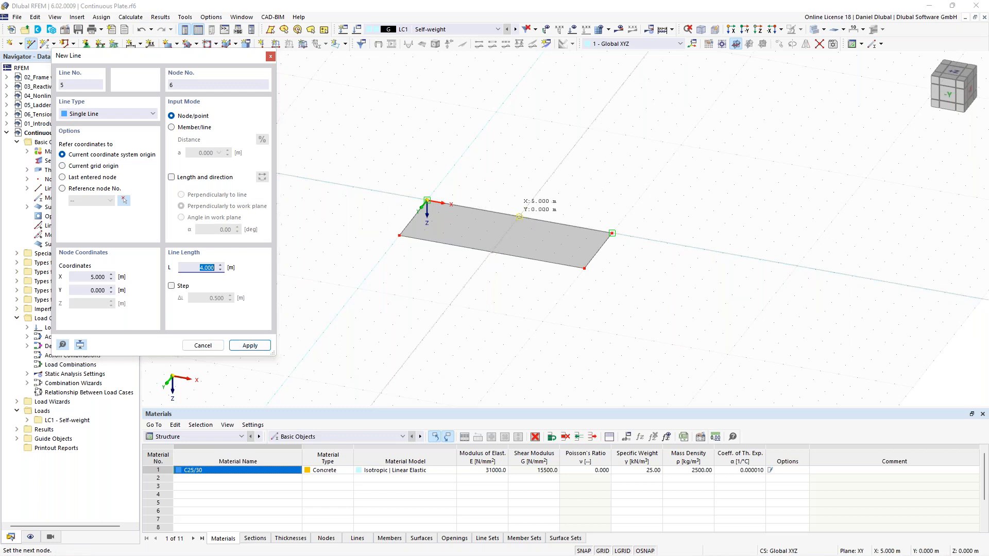
pyautogui.click(520, 217)
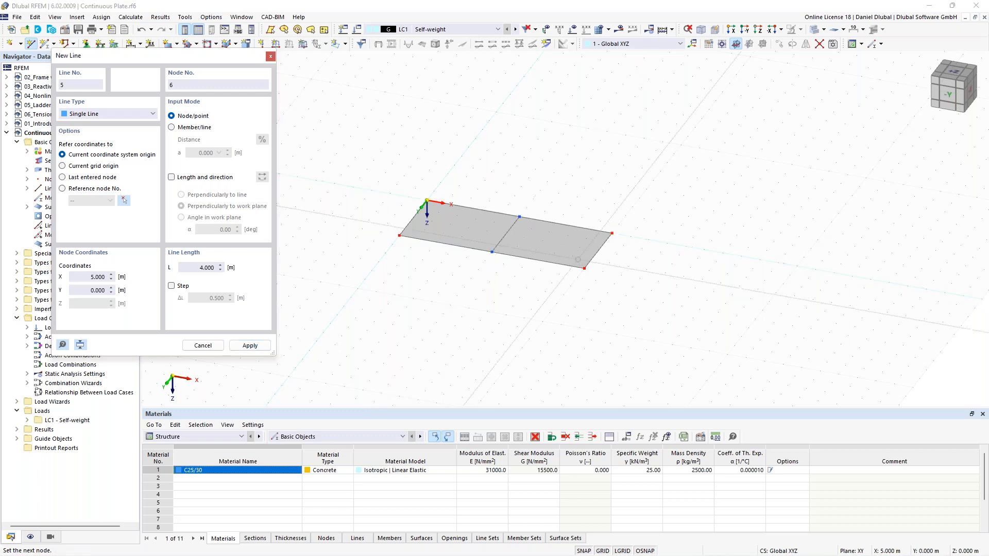
pyautogui.scroll(1, 566, 185)
pyautogui.press('Escape')
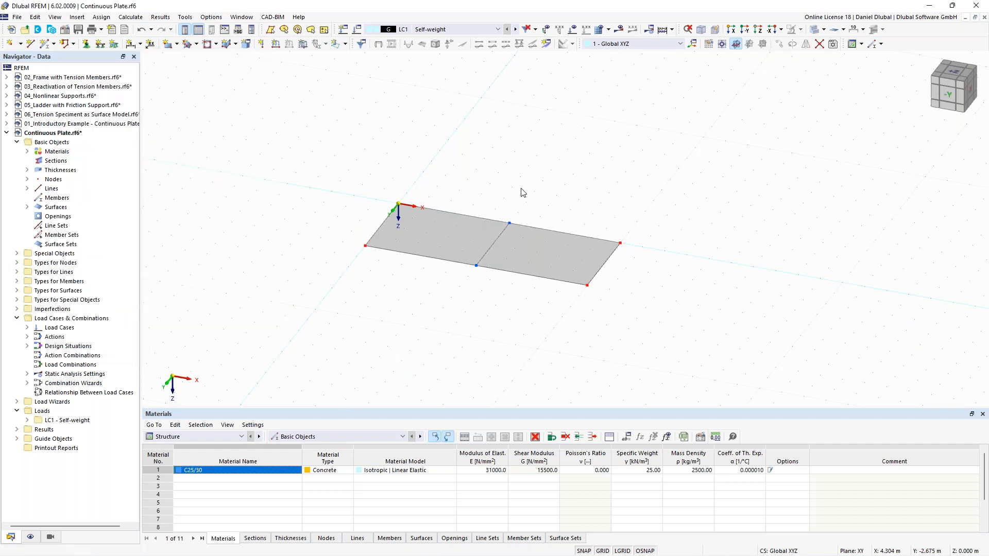
# - Examine the type of the dividing line's end node at Y 4 m and the node-on-line assignment of that long edge, changing nothing
pyautogui.rightClick(611, 176)
pyautogui.click(549, 154)
pyautogui.scroll(2, 473, 268)
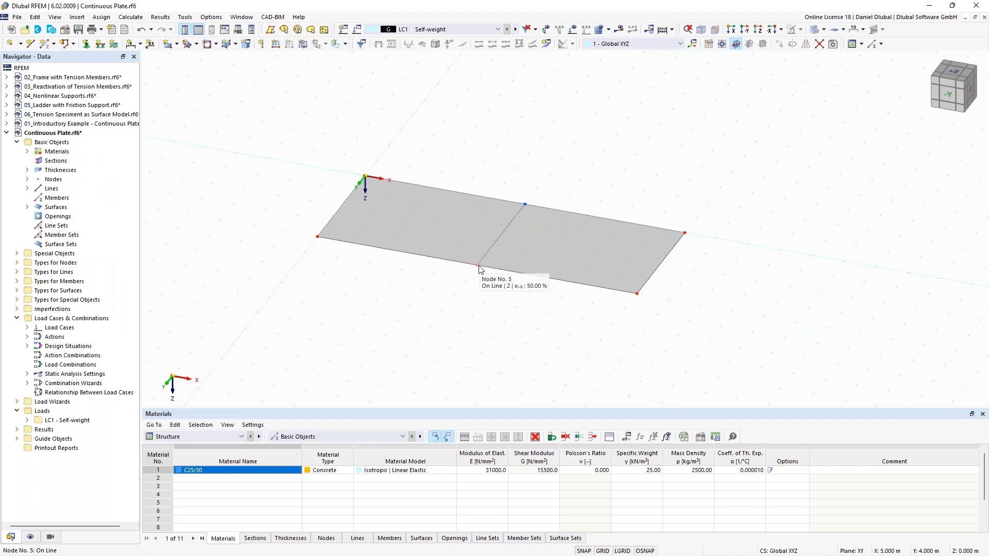
pyautogui.doubleClick(479, 267)
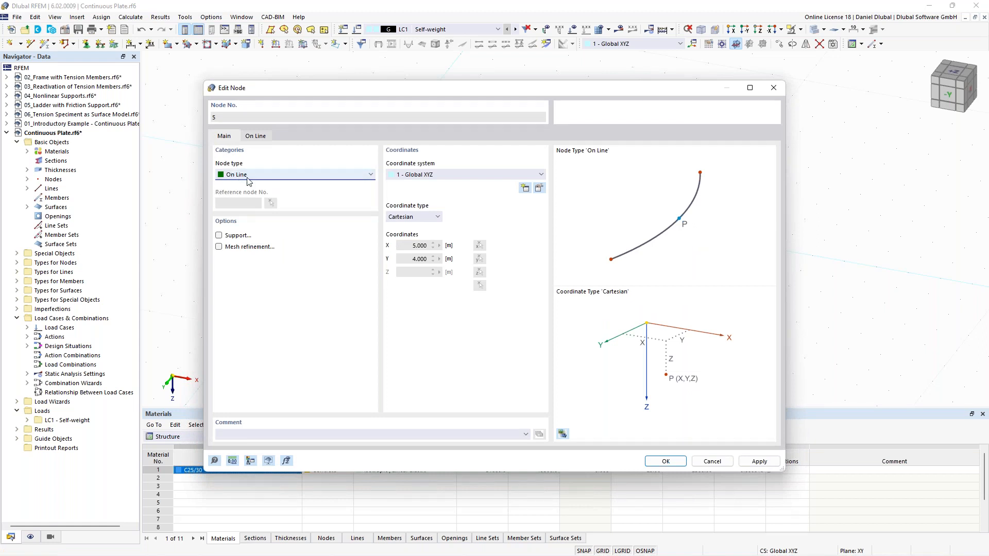
pyautogui.moveTo(441, 97); pyautogui.dragTo(344, 266)
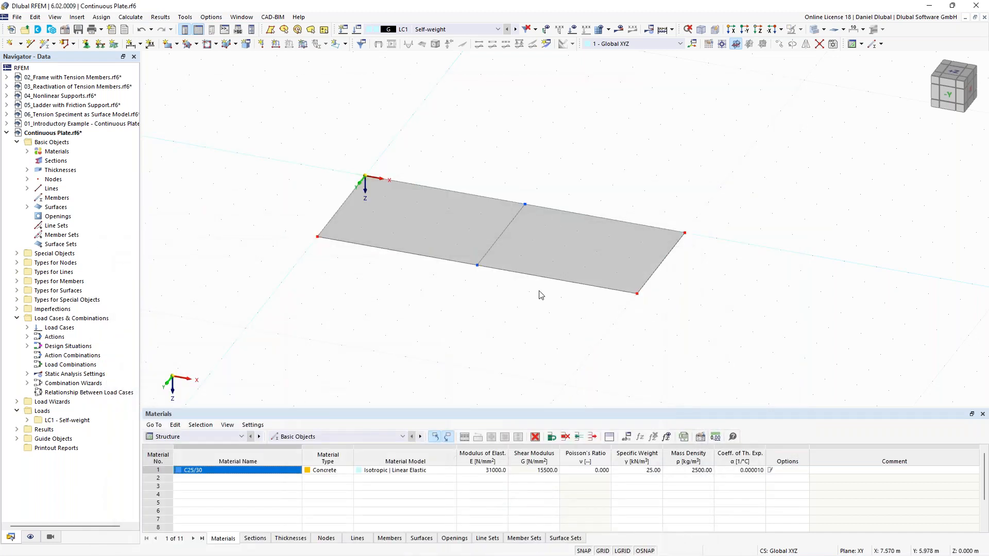
pyautogui.moveTo(541, 277)
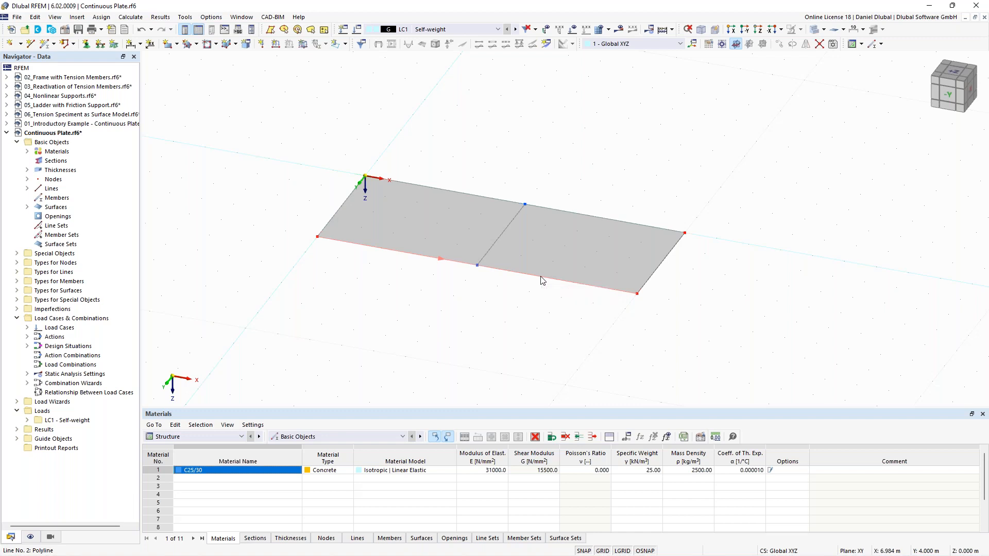
pyautogui.doubleClick(542, 280)
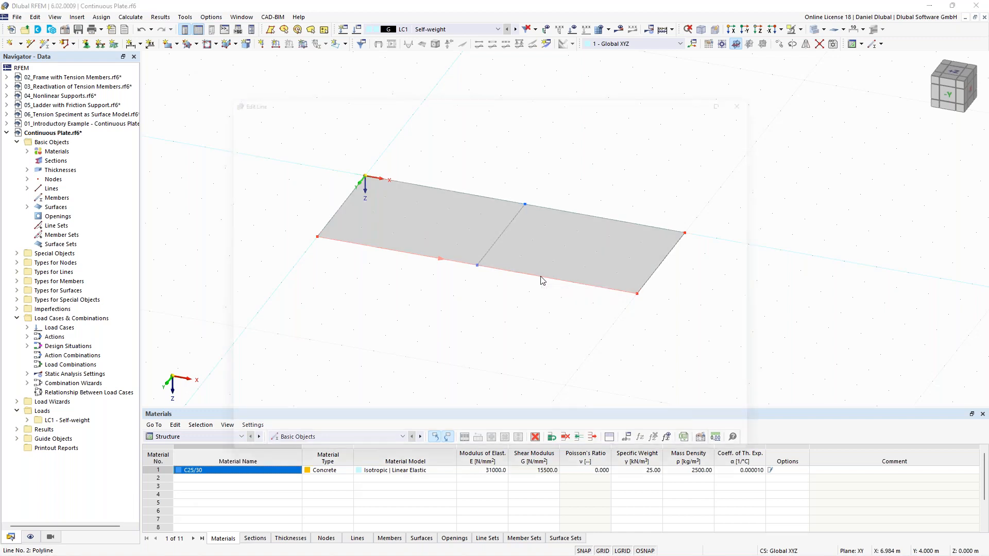
pyautogui.click(260, 133)
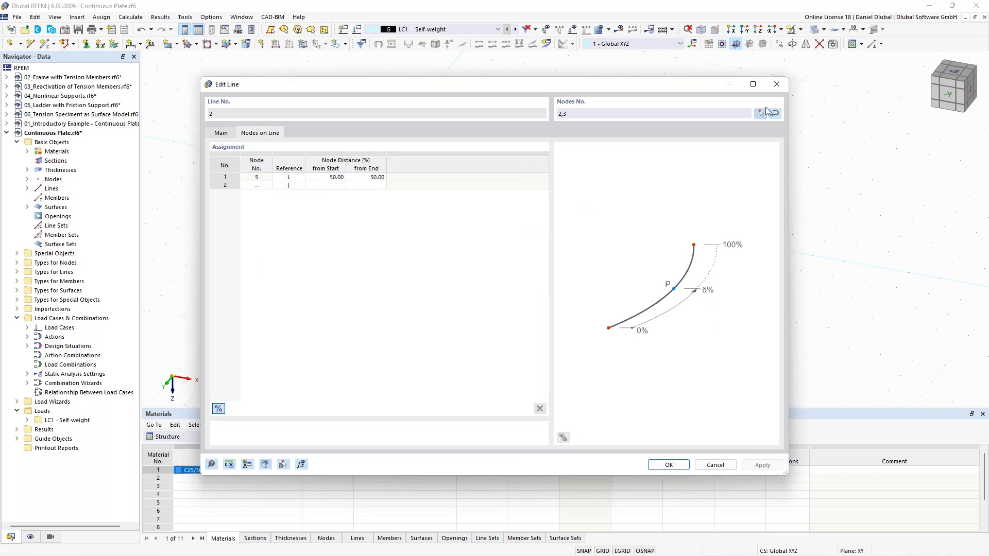
pyautogui.click(777, 84)
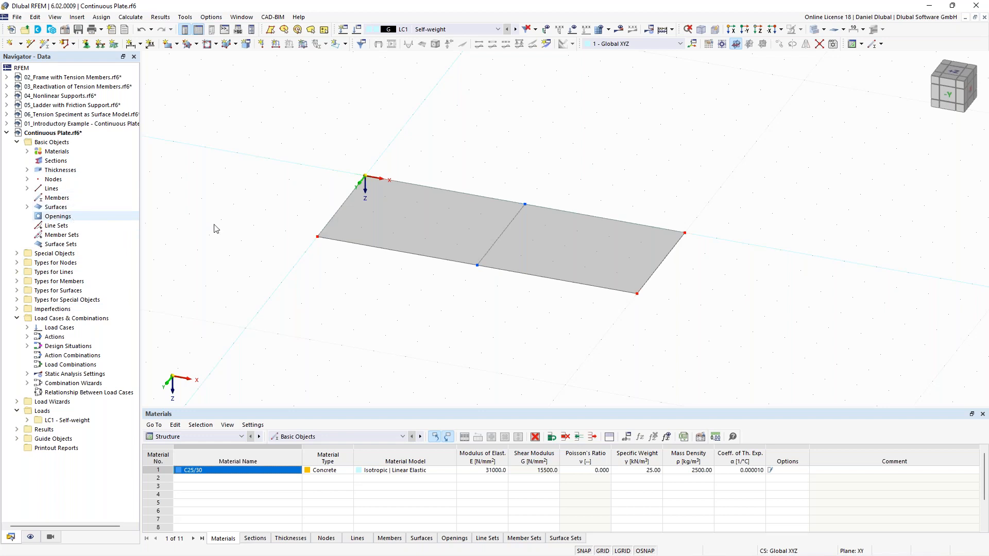
# - Enable a support on the plate's short edge at the origin and assign the Hinged line support to it
pyautogui.scroll(-1, 341, 163)
pyautogui.moveTo(338, 159)
pyautogui.mouseDown(button='middle')
pyautogui.moveTo(365, 176)
pyautogui.moveTo(352, 165)
pyautogui.mouseUp(button='middle')
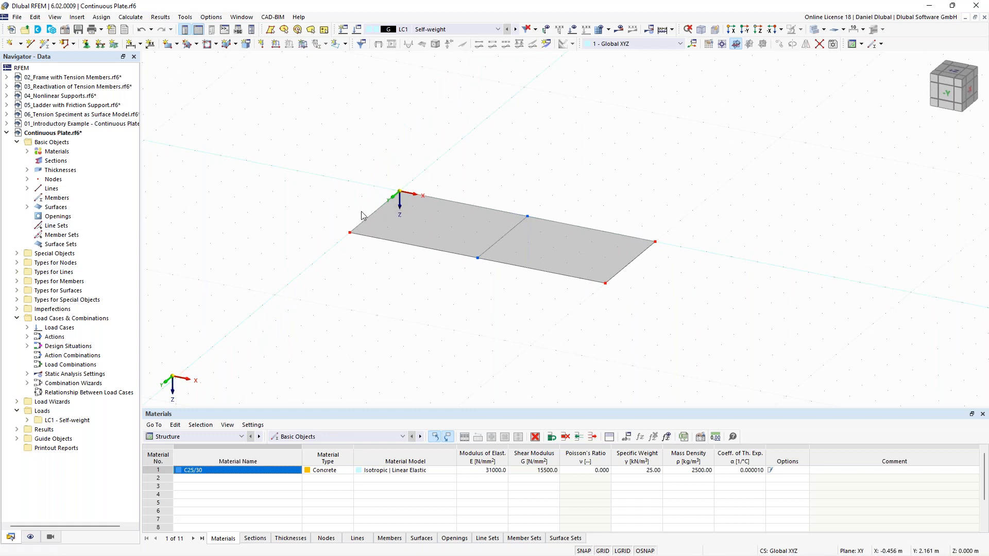
pyautogui.moveTo(369, 153); pyautogui.dragTo(382, 164, button='middle')
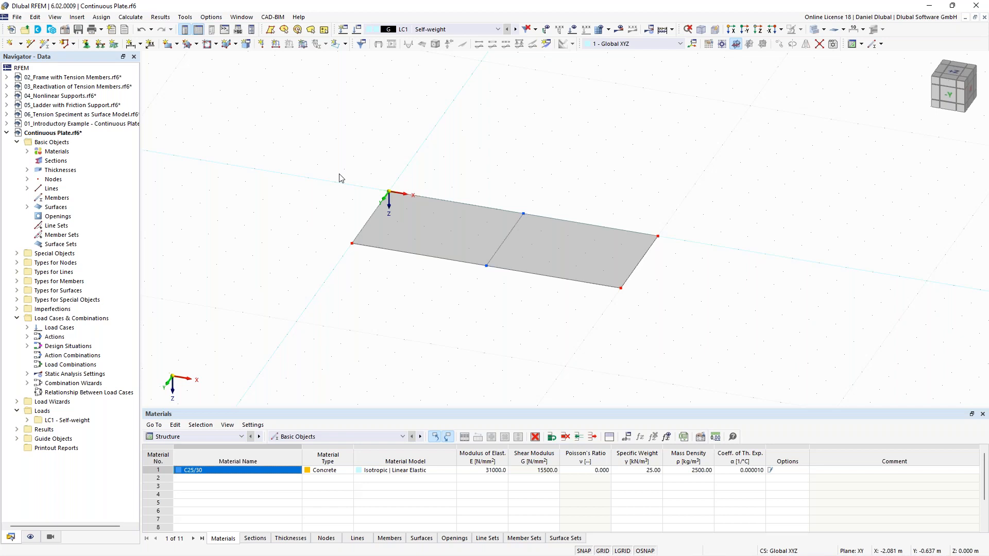
pyautogui.doubleClick(368, 219)
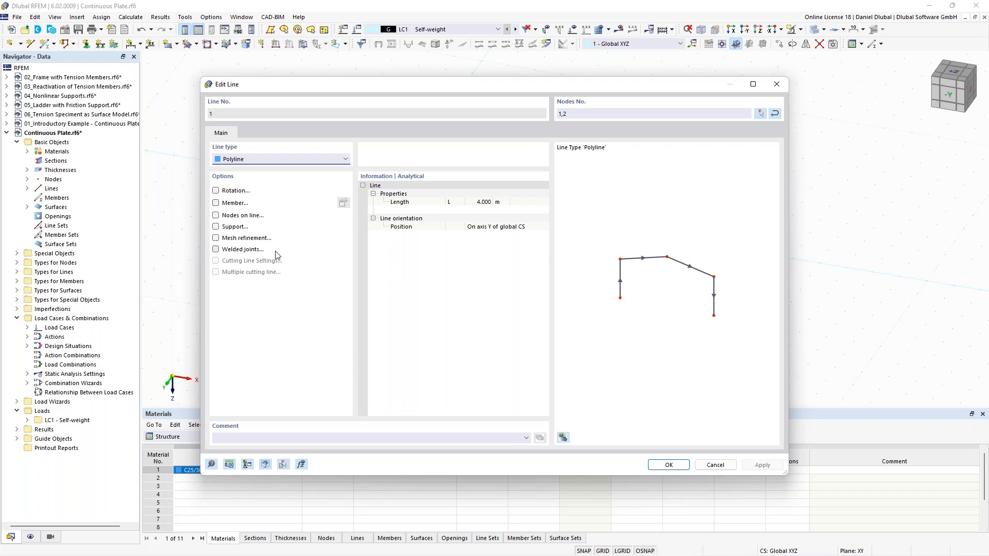
pyautogui.click(216, 227)
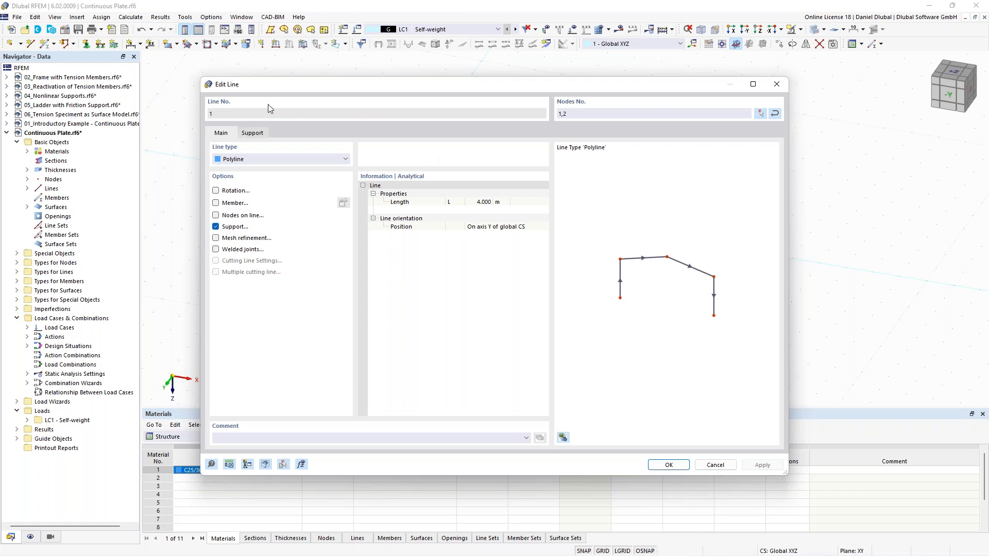
pyautogui.click(253, 134)
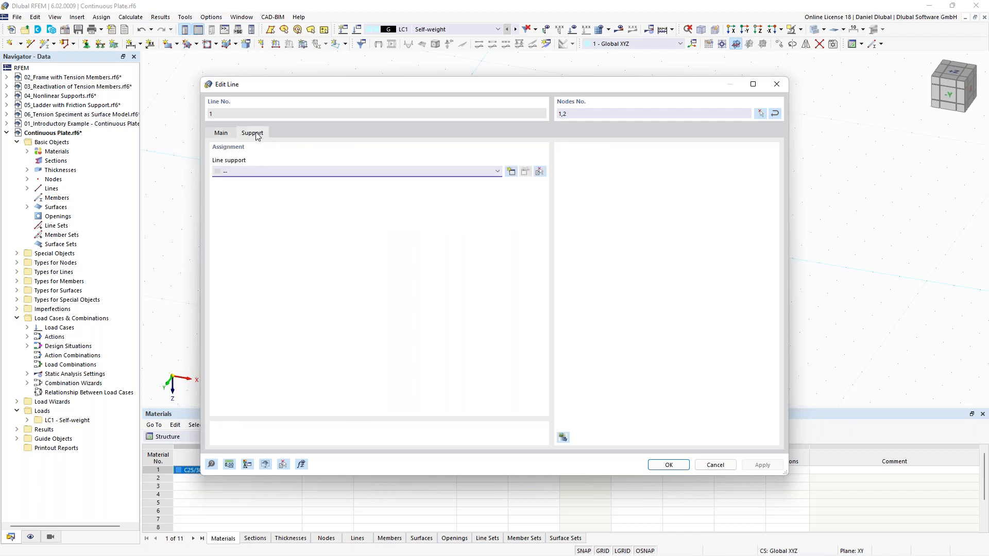
pyautogui.click(459, 172)
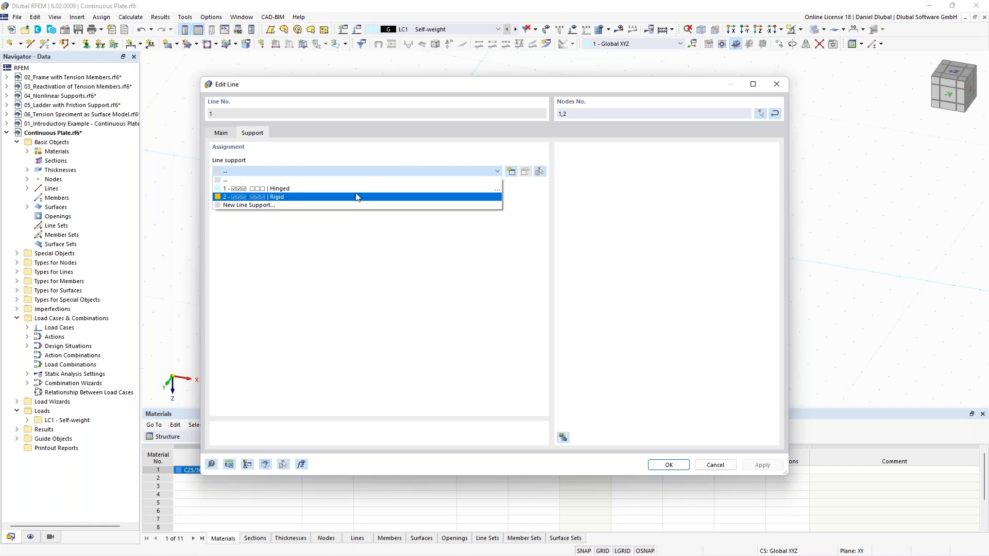
pyautogui.click(318, 189)
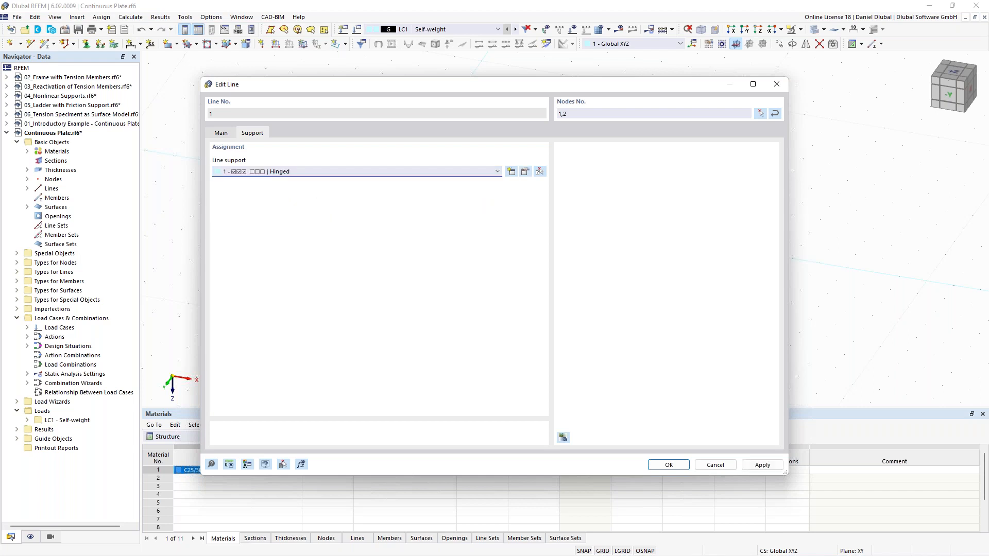
pyautogui.click(669, 465)
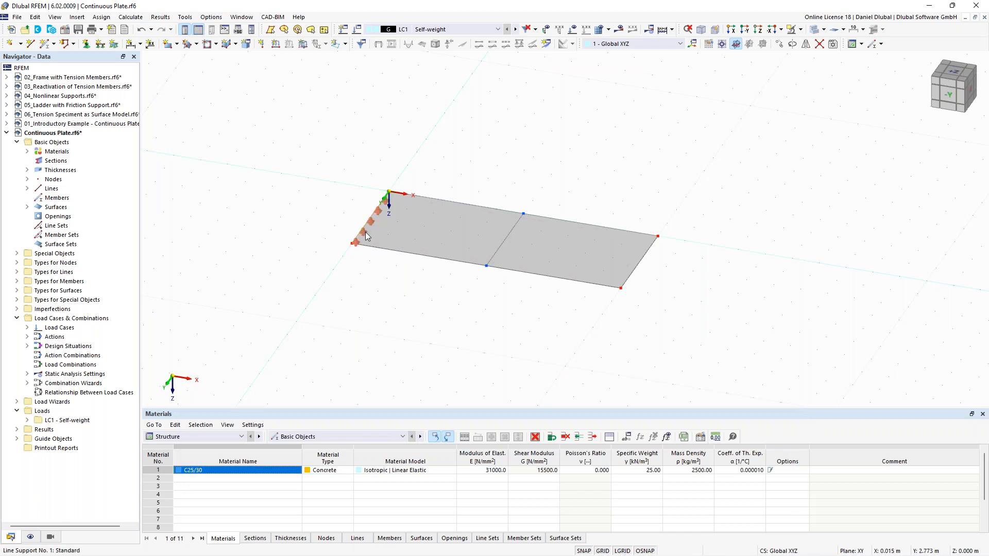
# - Examine the translational and rotational conditions of the Hinged line support on the plate's short edge at the origin, changing nothing
pyautogui.scroll(1, 367, 235)
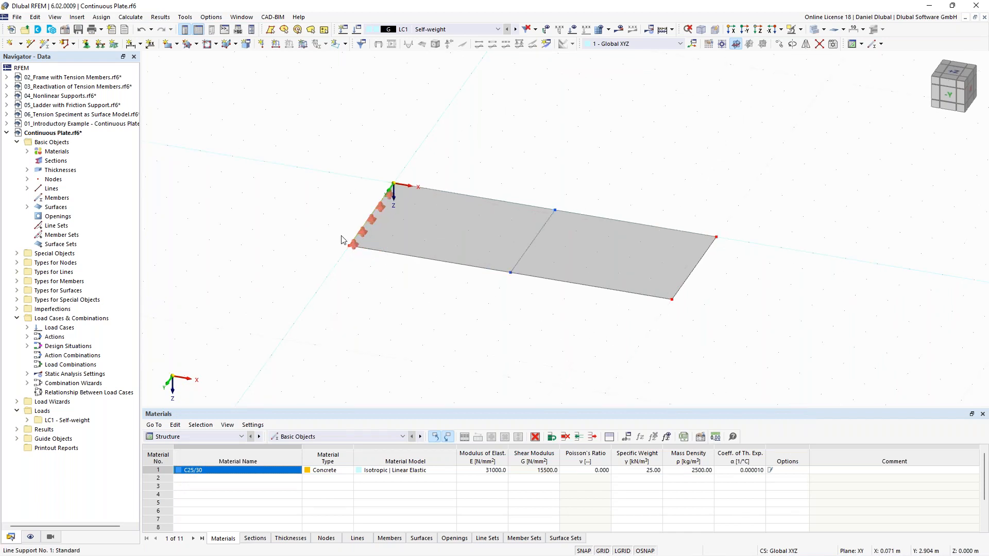
pyautogui.scroll(1, 347, 215)
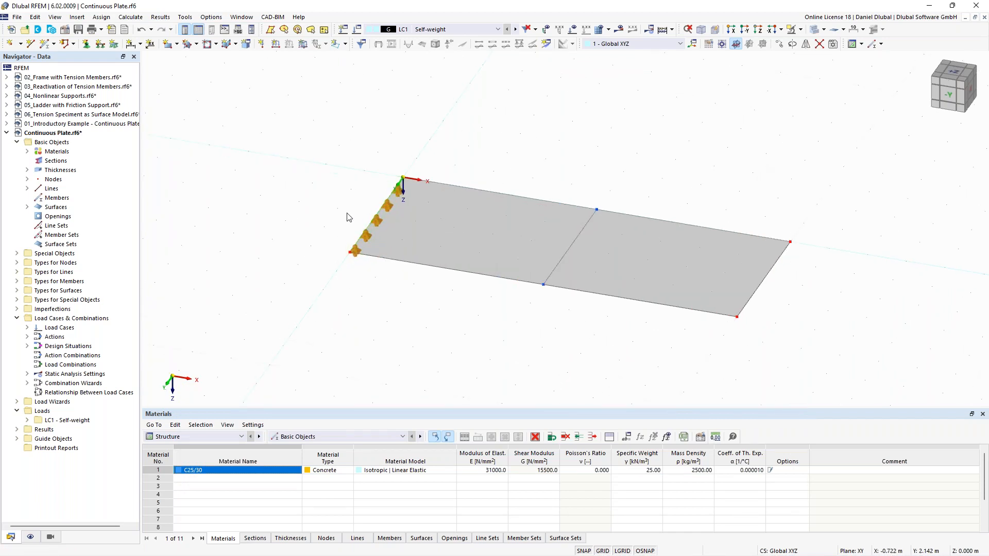
pyautogui.doubleClick(370, 239)
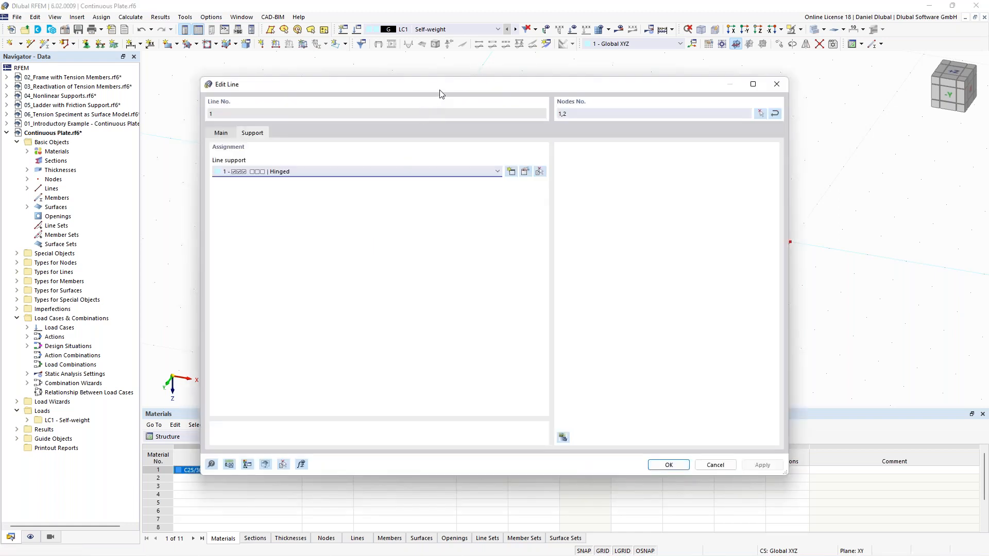
pyautogui.moveTo(441, 92); pyautogui.dragTo(413, 118)
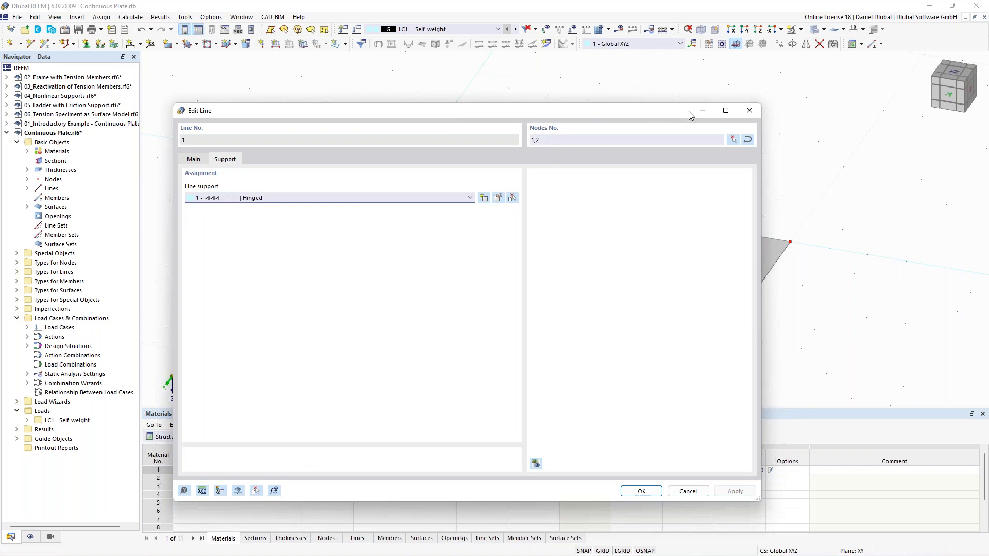
pyautogui.click(750, 111)
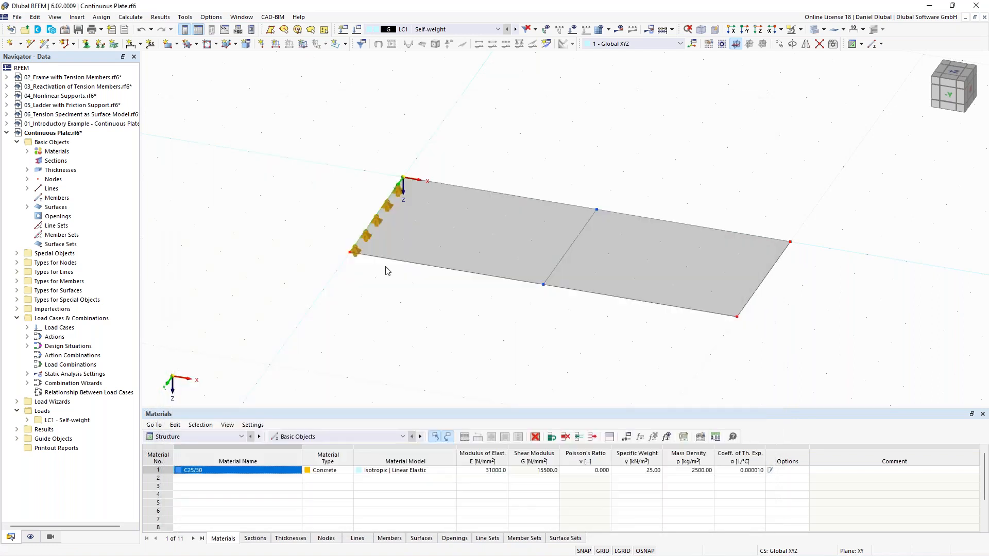
pyautogui.doubleClick(355, 257)
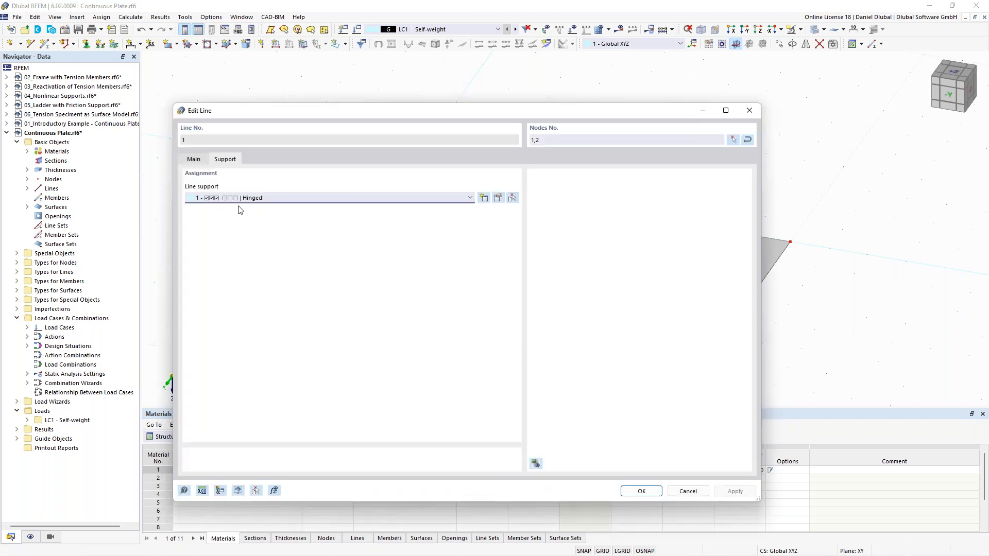
pyautogui.click(498, 199)
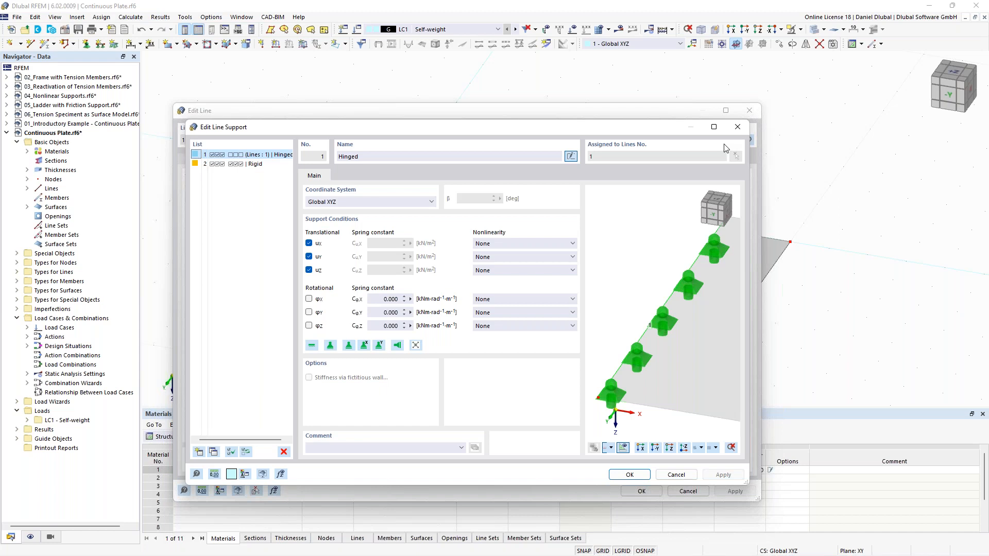
pyautogui.click(738, 127)
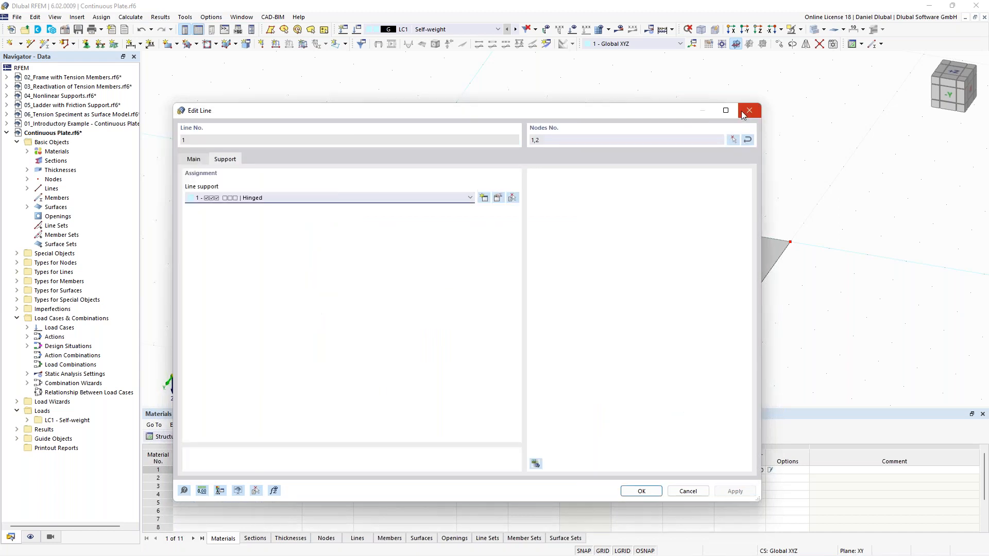
pyautogui.click(744, 113)
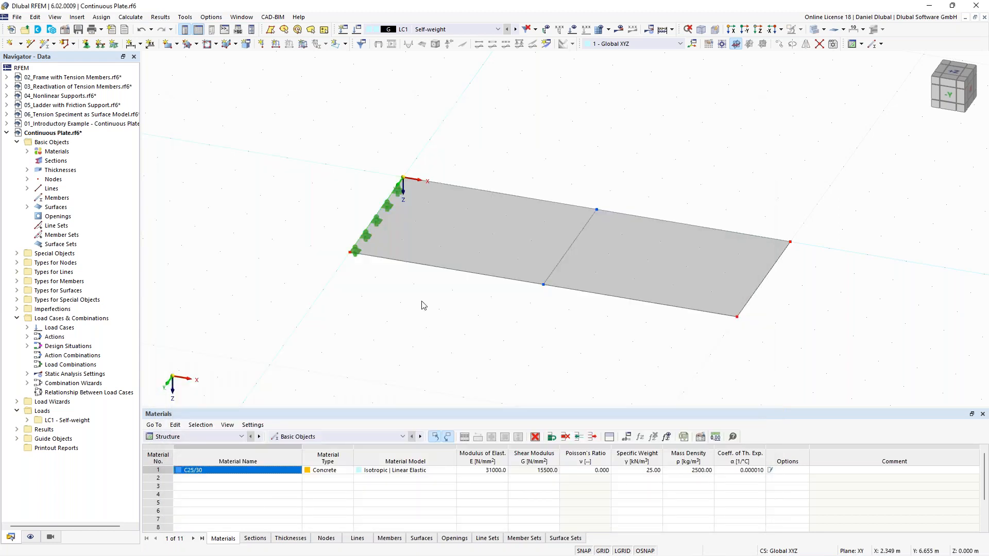
# - Assign a new line support to the dividing line and far short edge, with uY, uZ and φZ fixed and uX, φX and φY free
pyautogui.scroll(-1, 519, 239)
pyautogui.keyDown('ctrl'); pyautogui.moveTo(539, 157); pyautogui.dragTo(541, 148, button='middle'); pyautogui.keyUp('ctrl')
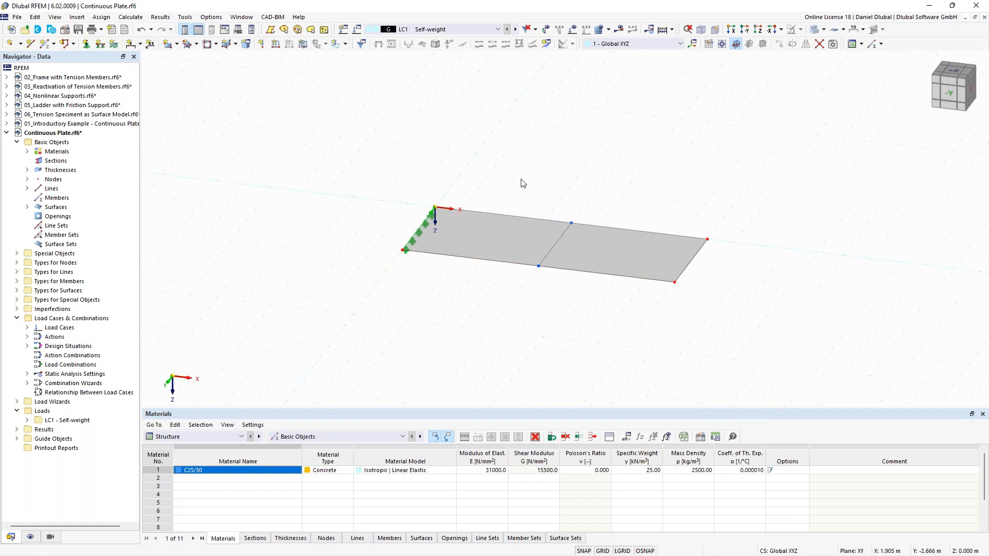
pyautogui.moveTo(504, 152); pyautogui.dragTo(756, 347)
pyautogui.click(101, 47)
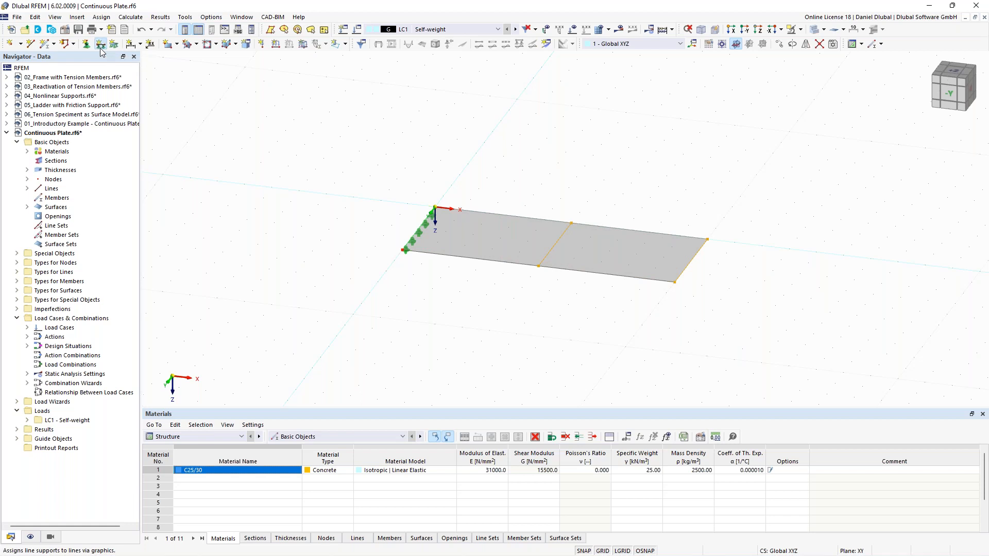
pyautogui.moveTo(403, 179); pyautogui.dragTo(306, 133)
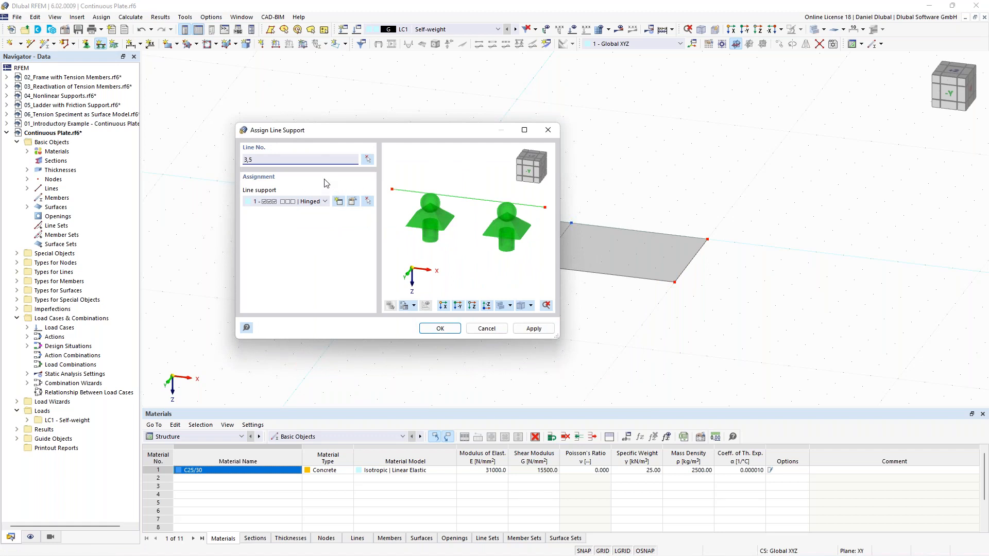
pyautogui.click(342, 203)
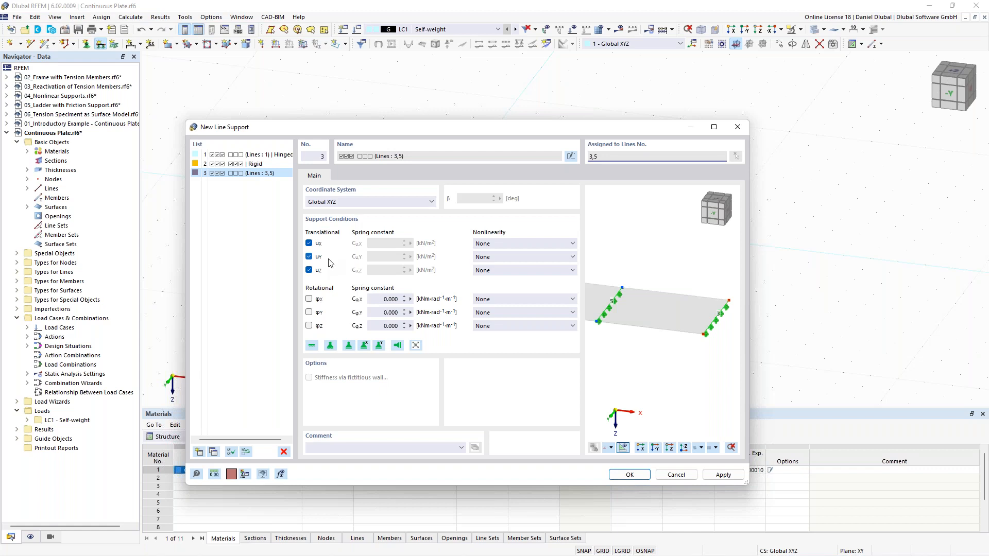
pyautogui.click(364, 346)
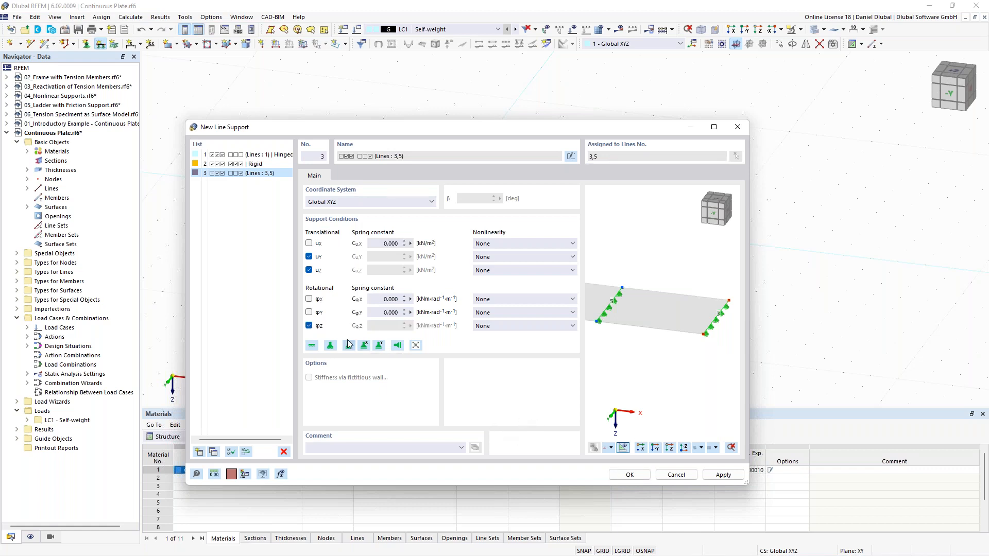
pyautogui.click(630, 475)
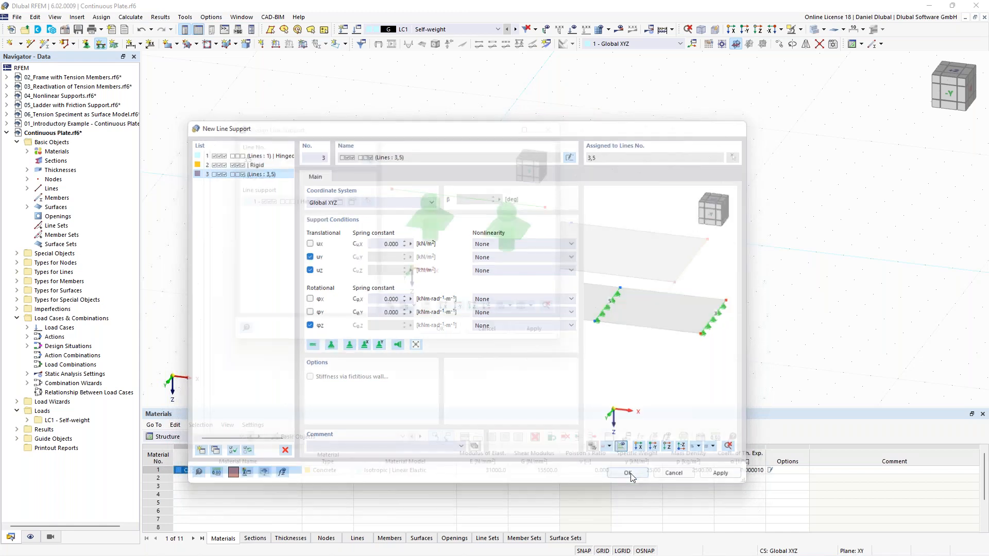
pyautogui.click(440, 328)
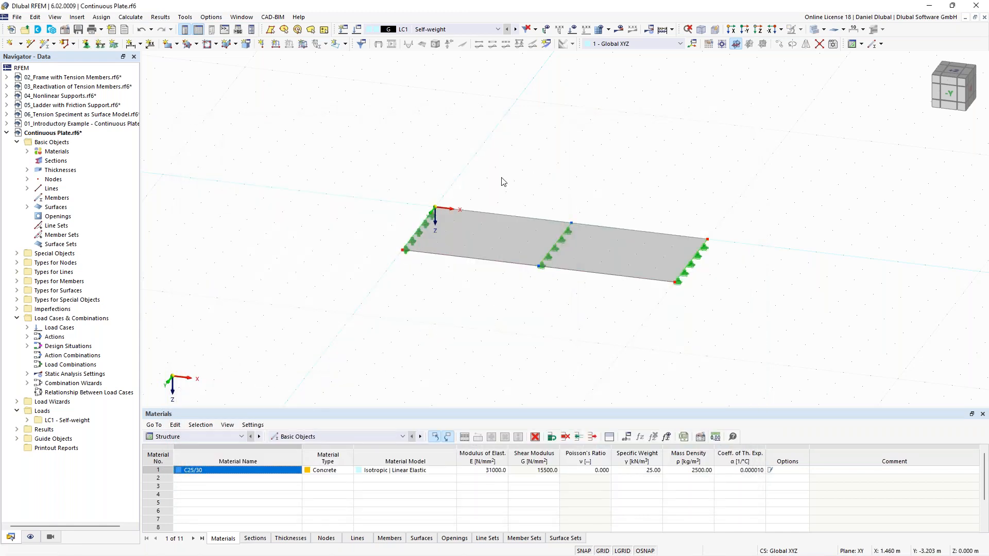
# - Deactivate the active self-weight in load case LC1 and accept the load case settings
pyautogui.keyDown('ctrl'); pyautogui.moveTo(562, 170); pyautogui.dragTo(532, 176, button='middle'); pyautogui.keyUp('ctrl')
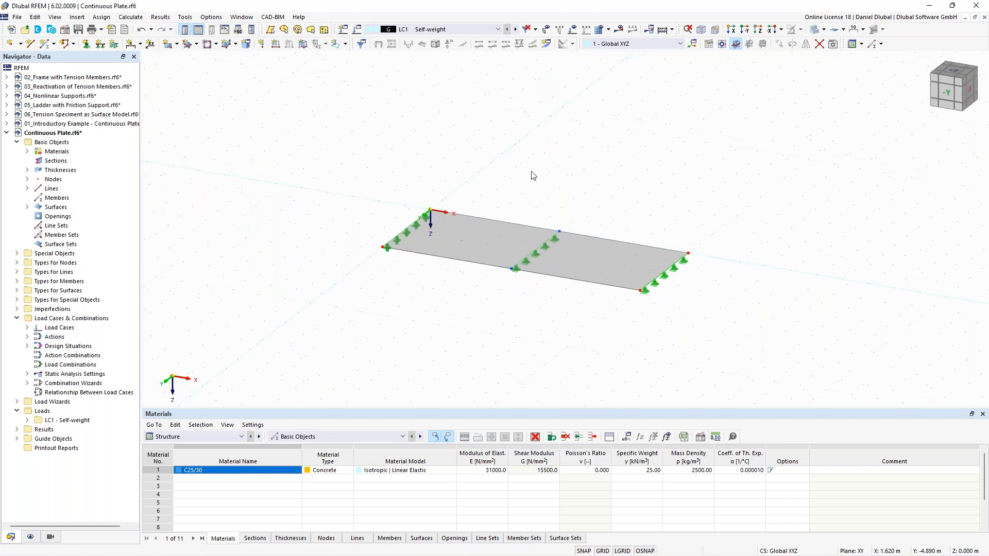
pyautogui.scroll(-1, 532, 174)
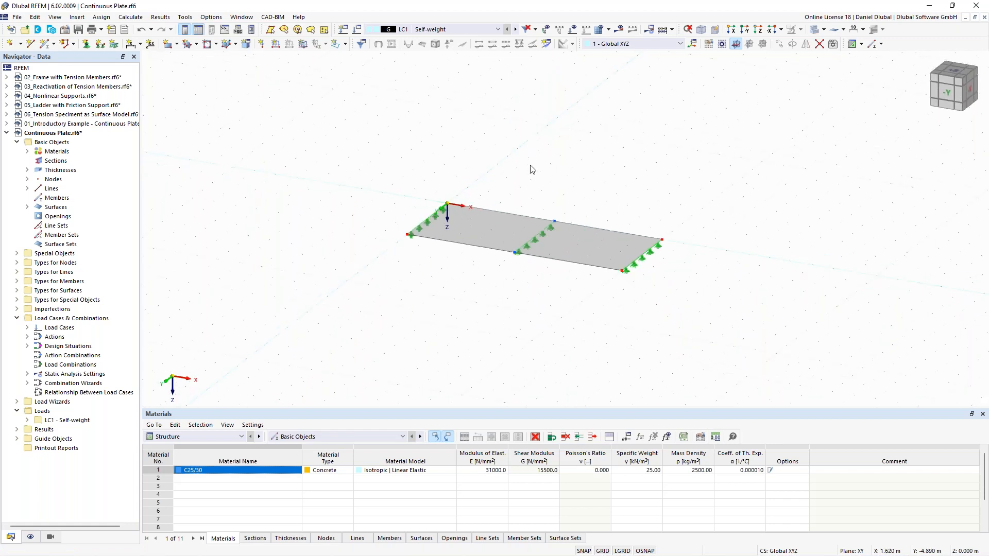
pyautogui.scroll(-1, 459, 238)
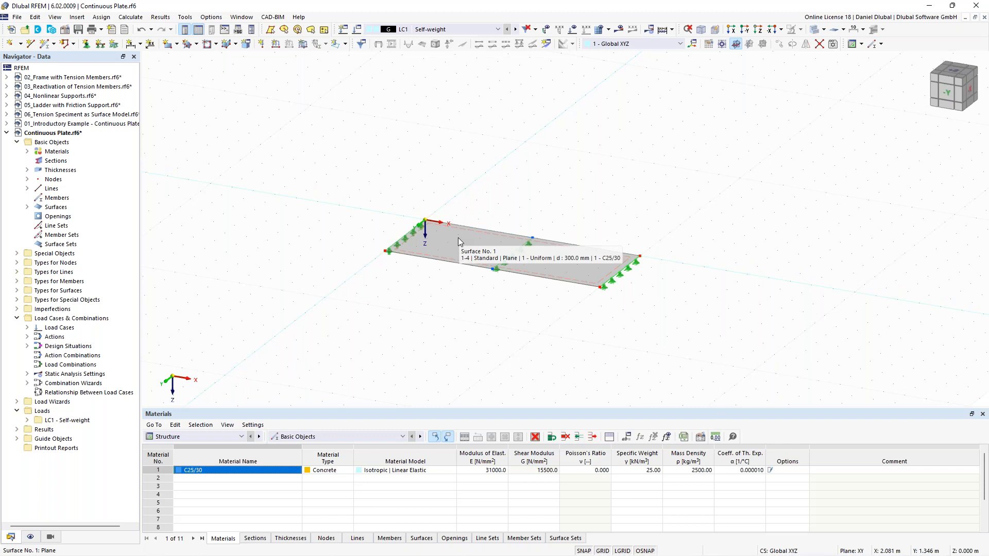
pyautogui.moveTo(519, 165); pyautogui.dragTo(418, 193, button='middle')
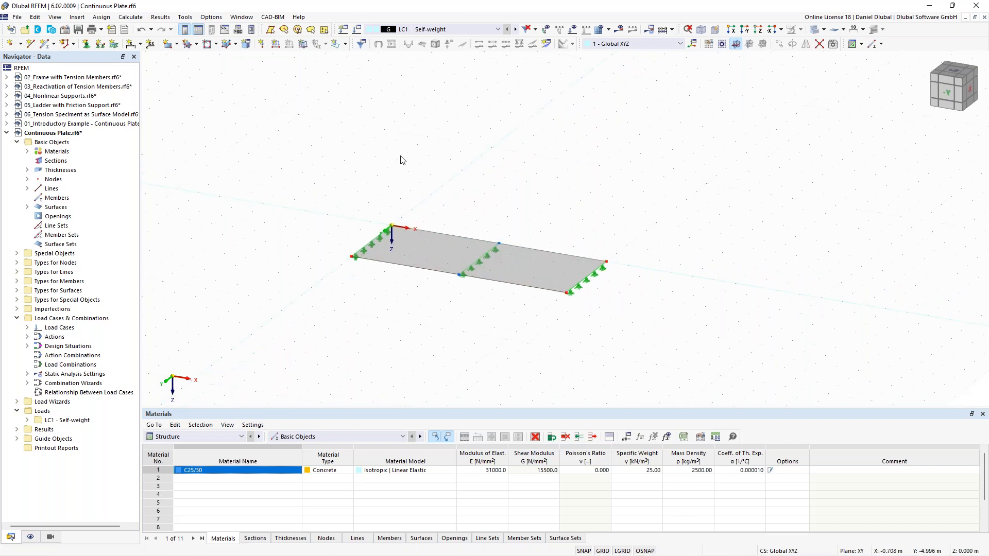
pyautogui.click(358, 29)
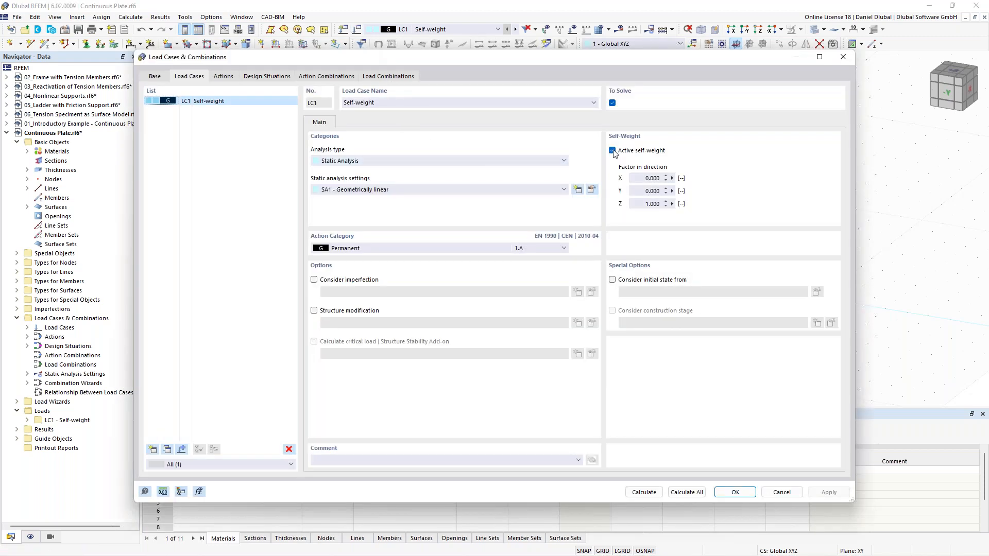
pyautogui.click(613, 151)
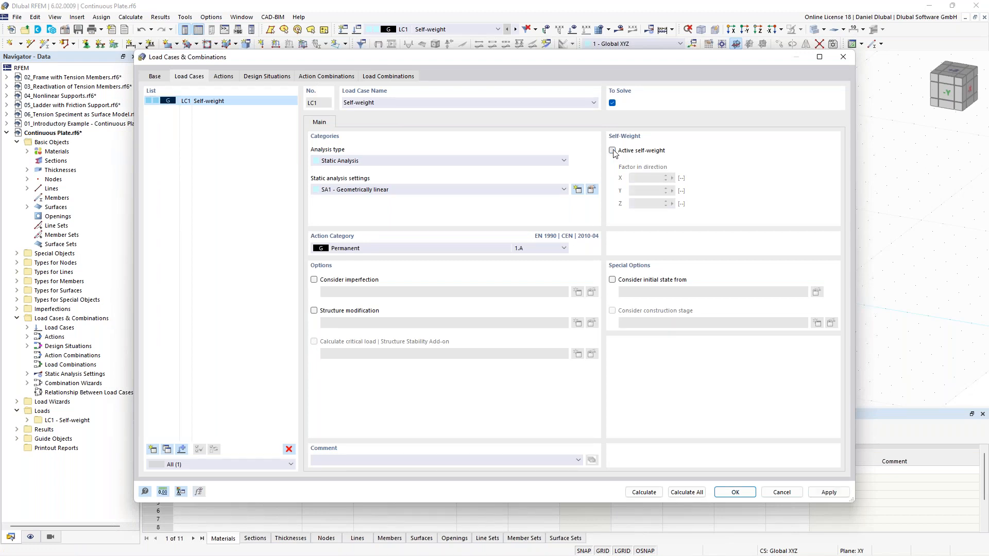
pyautogui.click(735, 493)
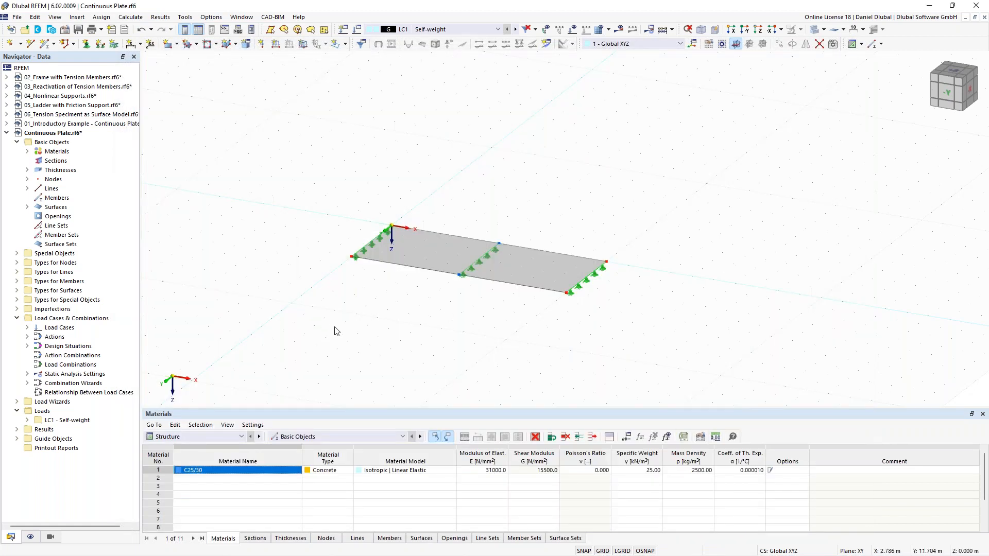
# - Apply a uniform surface force of 10 kN/m² in global direction ZA to the plate surface in LC1
pyautogui.moveTo(309, 214); pyautogui.dragTo(318, 214, button='middle')
pyautogui.scroll(1, 348, 234)
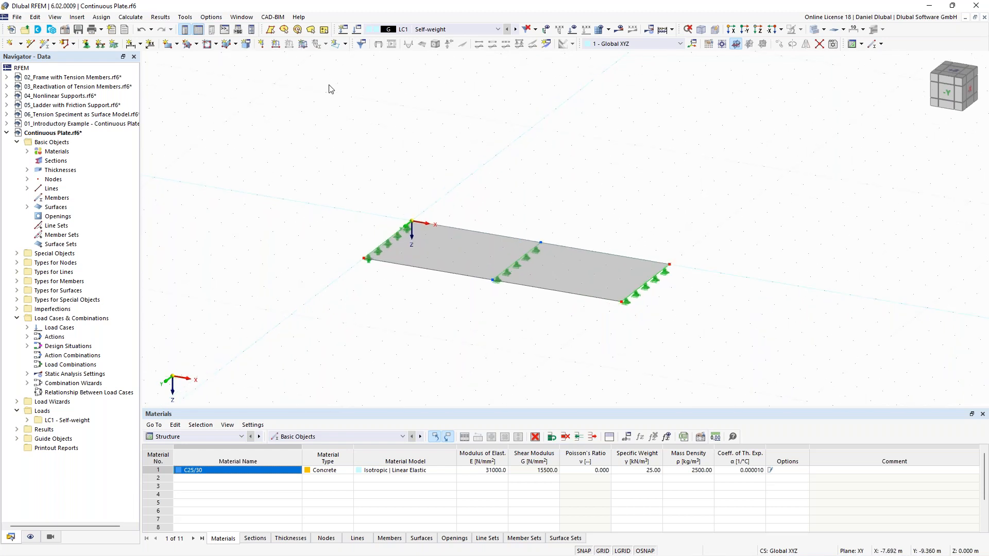
pyautogui.click(304, 45)
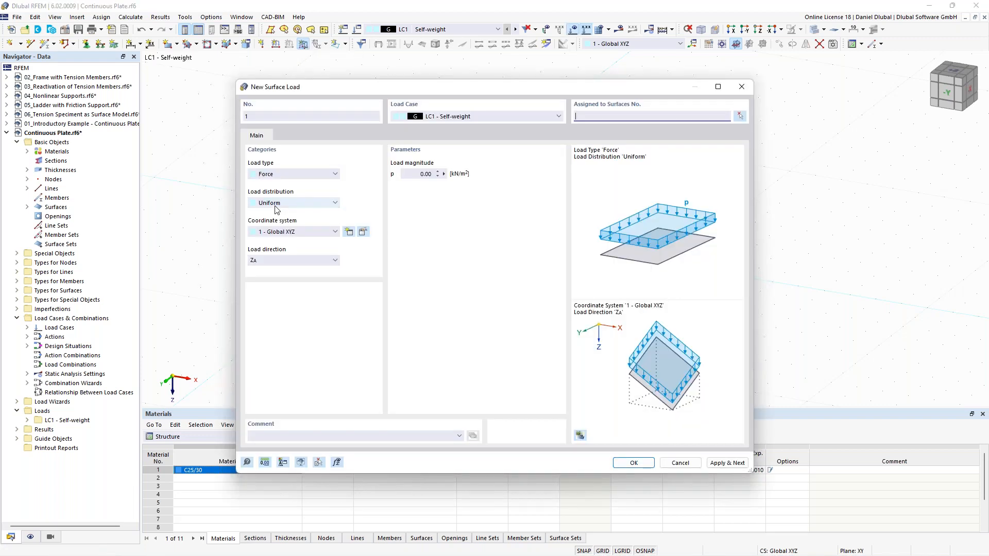
pyautogui.click(425, 174)
pyautogui.write('10')
pyautogui.click(739, 117)
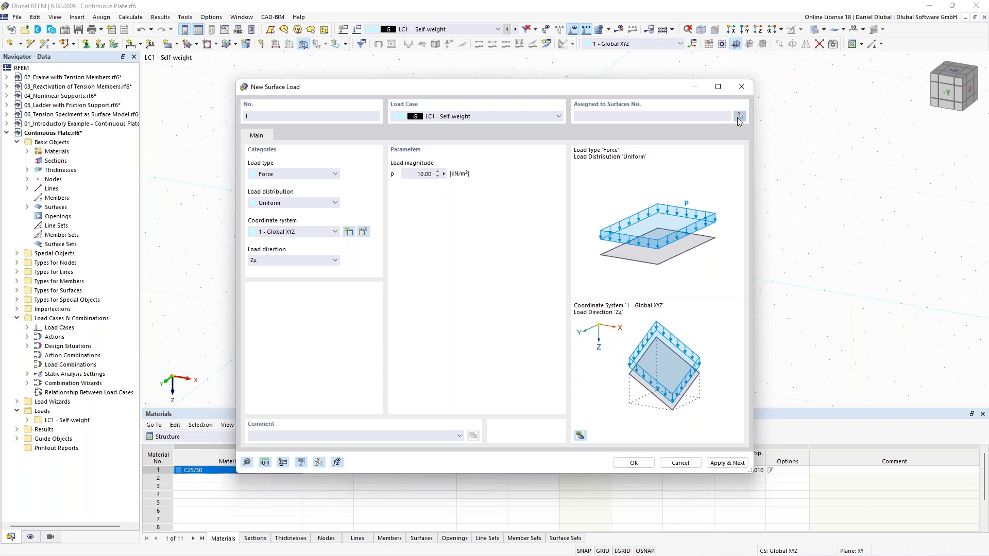
pyautogui.click(513, 240)
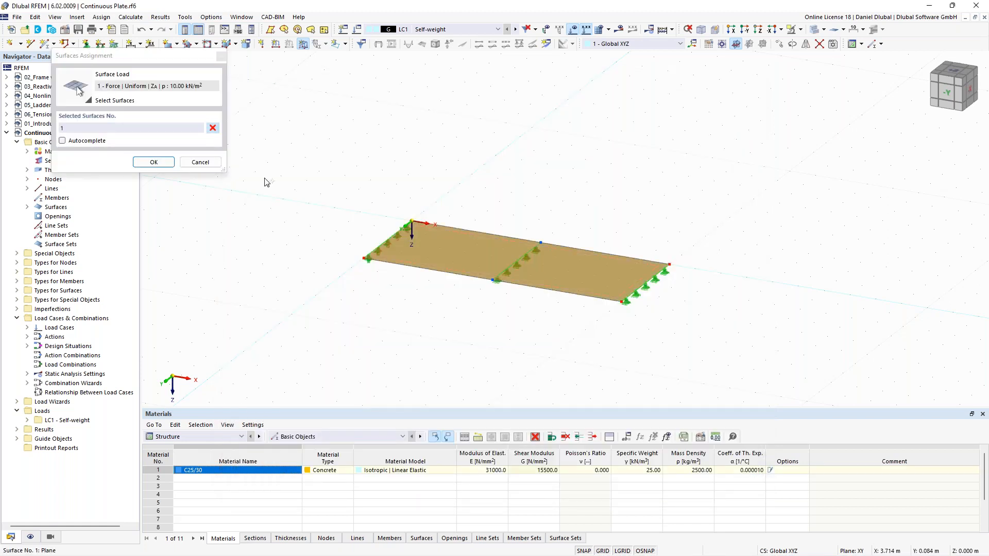
pyautogui.click(160, 163)
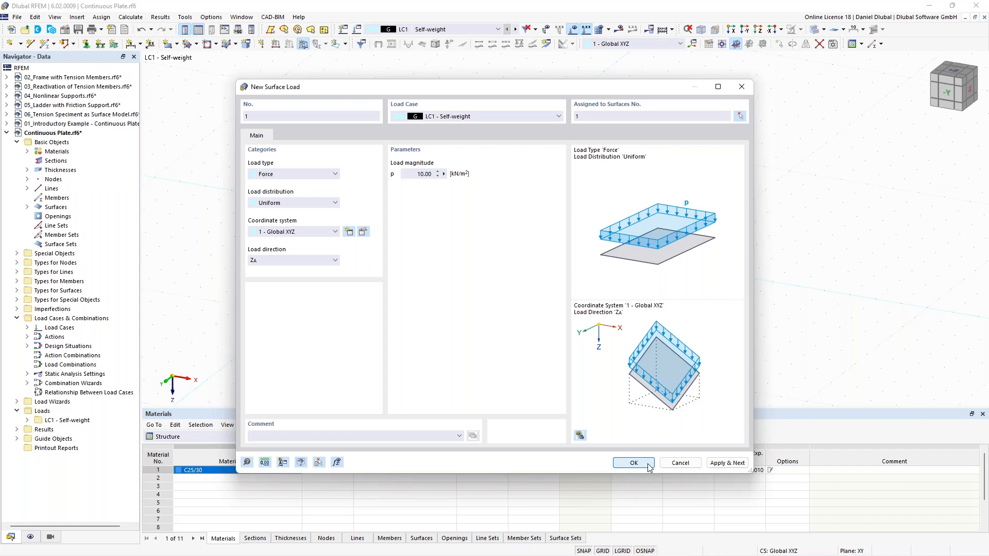
pyautogui.click(634, 464)
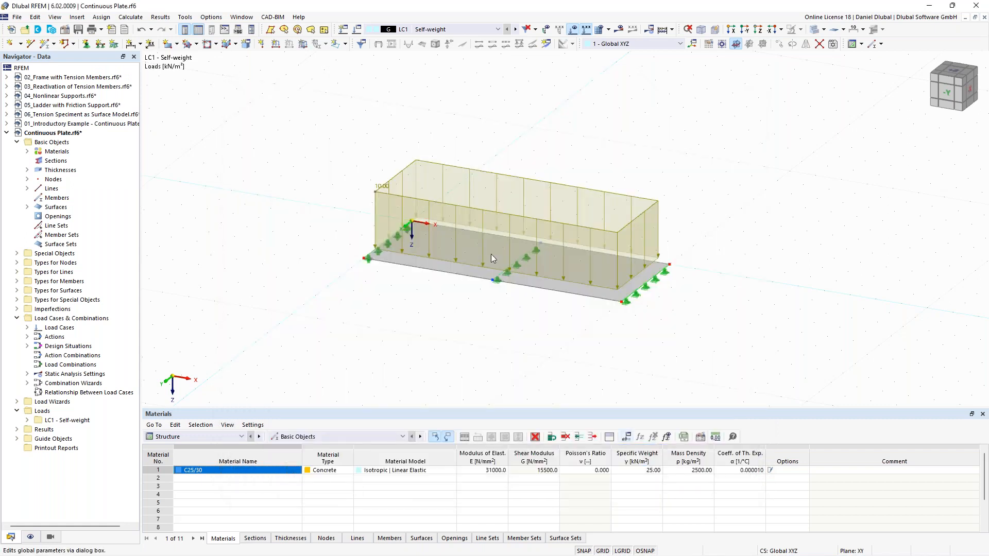
# - Reduce the graphical display size of the plate's surface load and deselect the load
pyautogui.rightClick(414, 198)
pyautogui.moveTo(521, 277); pyautogui.dragTo(485, 277)
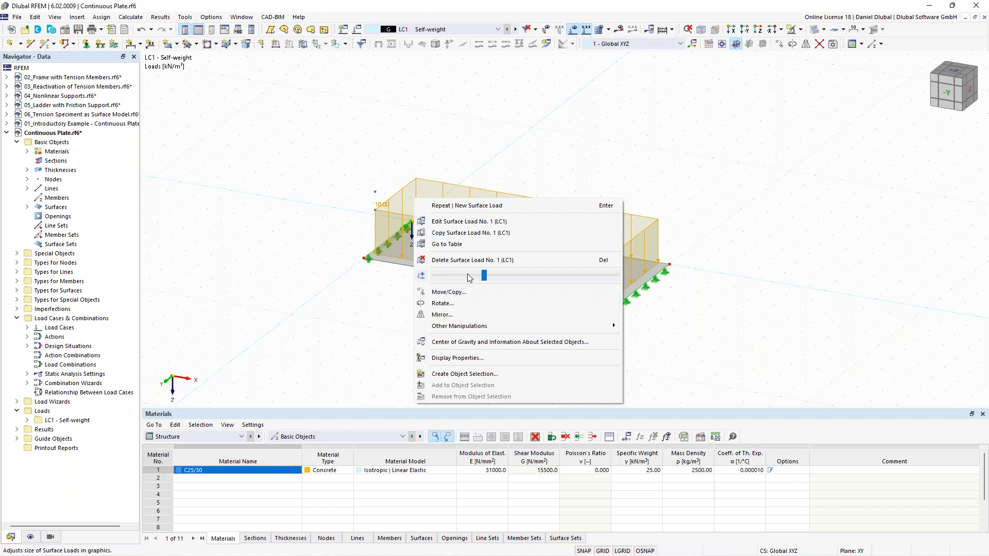
pyautogui.click(323, 228)
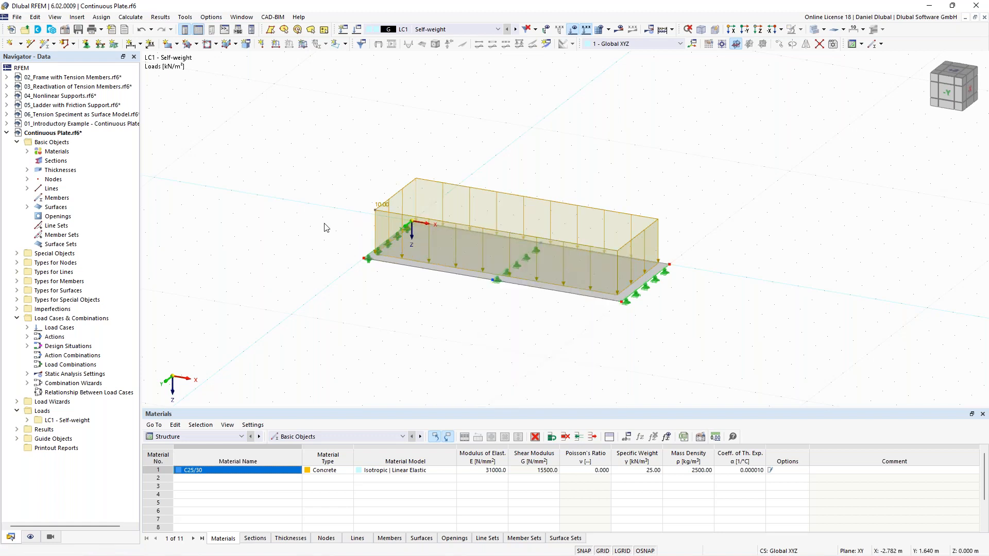
# - Examine the target length of finite elements in the mesh settings and close them without changes
pyautogui.scroll(-1, 336, 202)
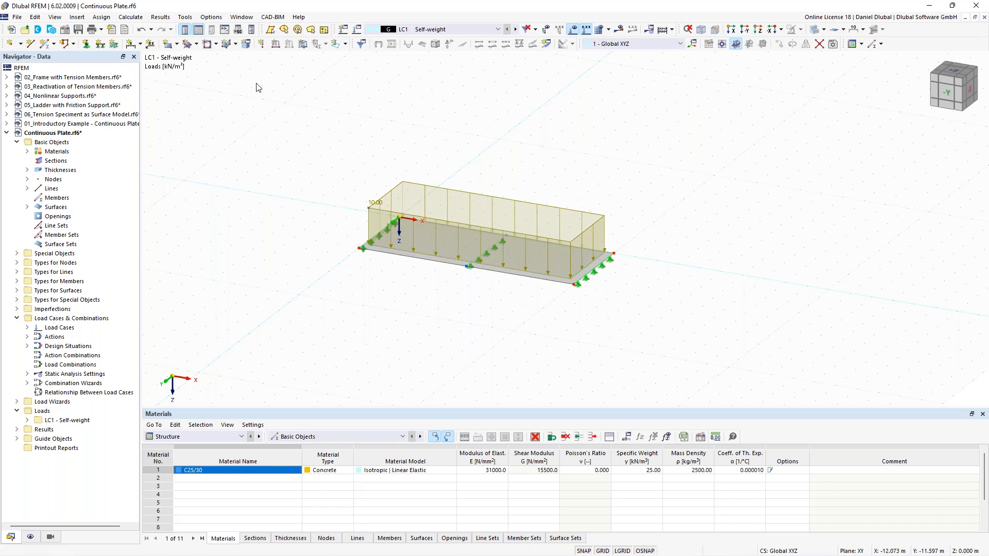
pyautogui.click(137, 19)
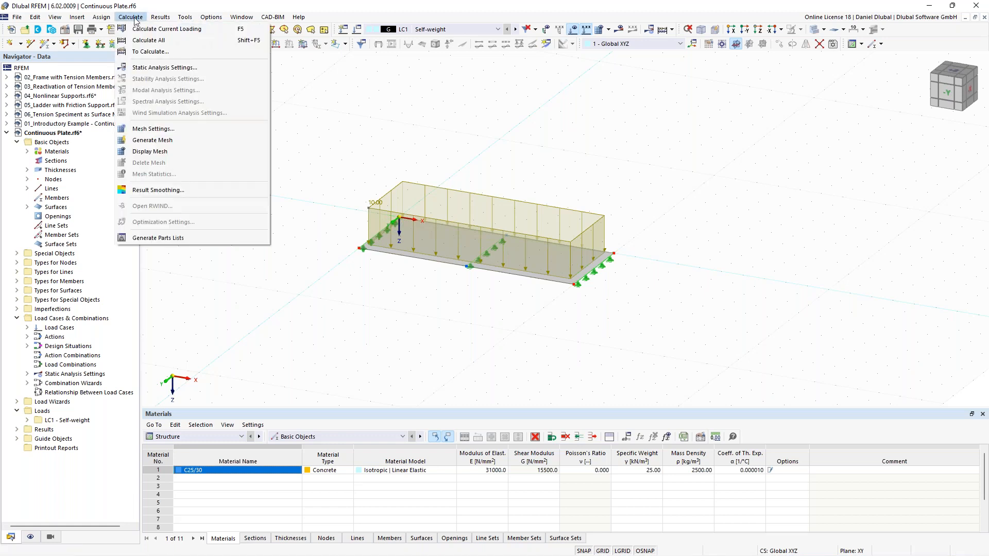
pyautogui.click(174, 132)
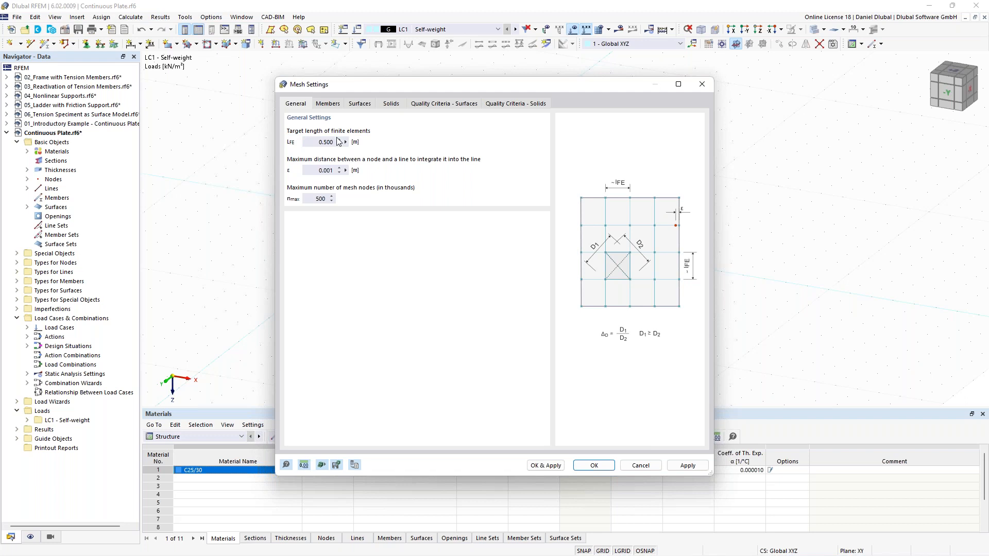
pyautogui.click(317, 142)
pyautogui.click(315, 143)
pyautogui.click(700, 90)
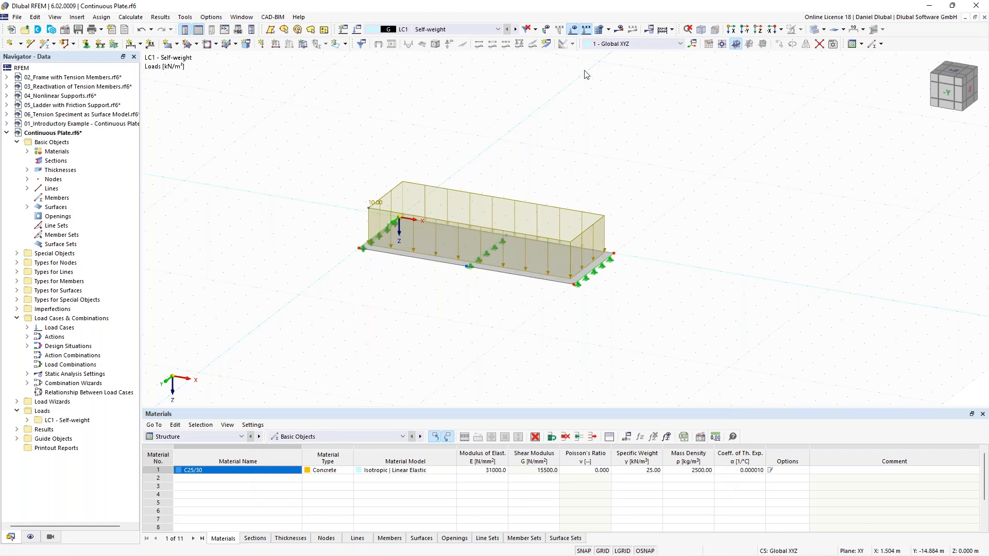
# - Hide the load display, create a new surface mesh refinement and duplicate it to get four entries in total
pyautogui.click(574, 30)
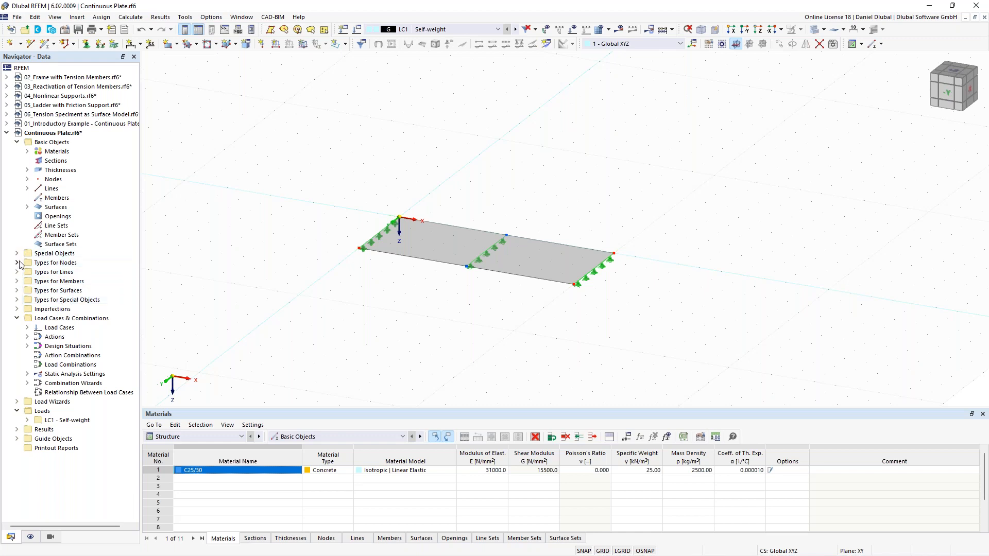
pyautogui.click(18, 282)
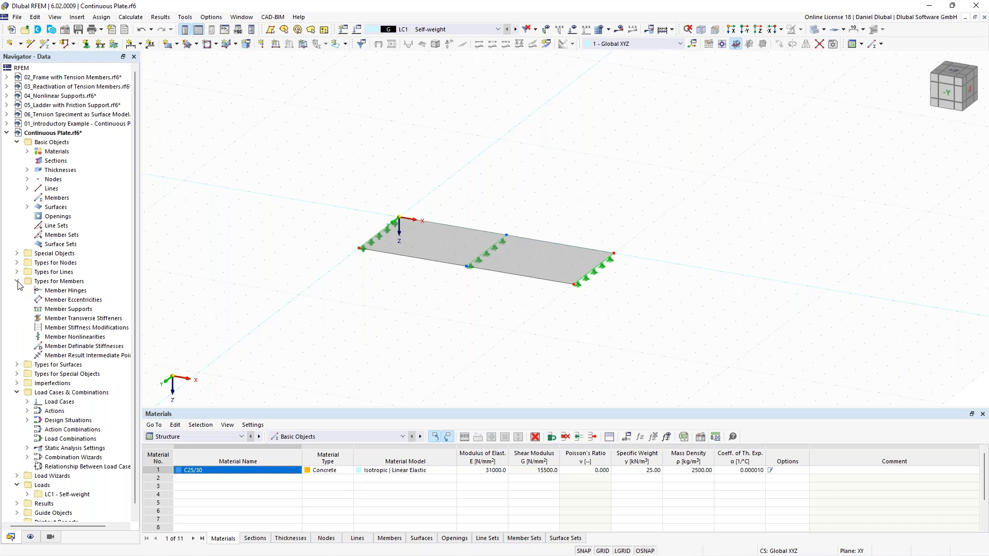
pyautogui.click(17, 282)
pyautogui.click(18, 291)
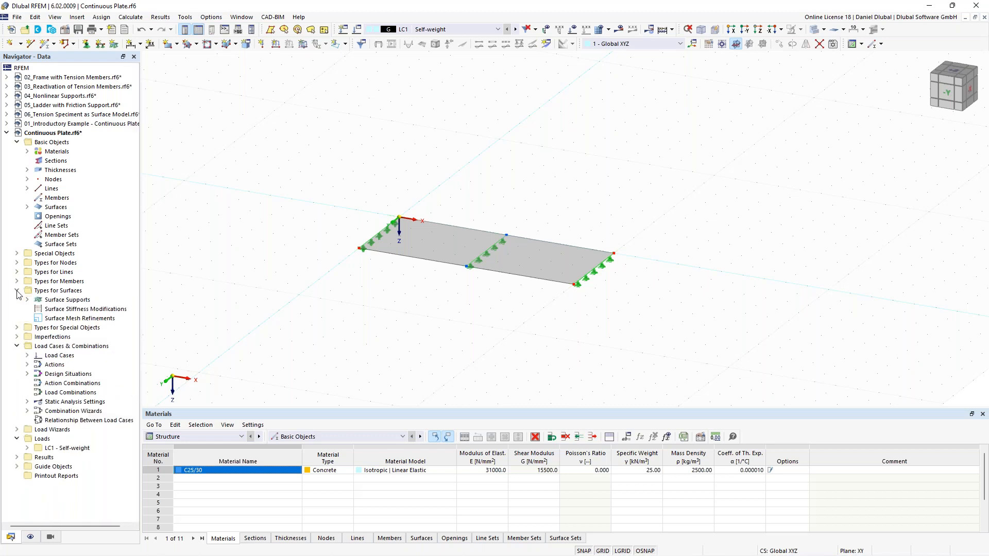
pyautogui.rightClick(60, 319)
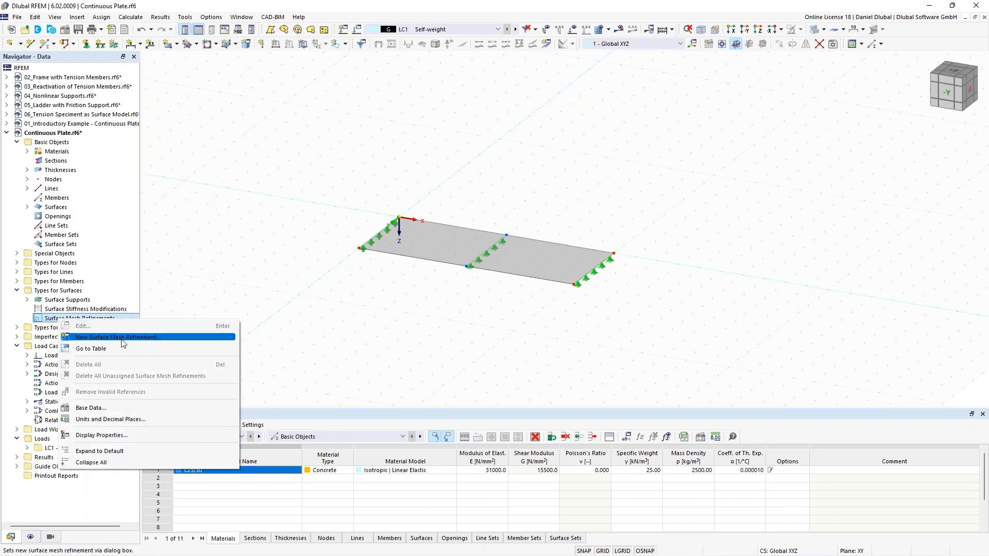
pyautogui.click(122, 339)
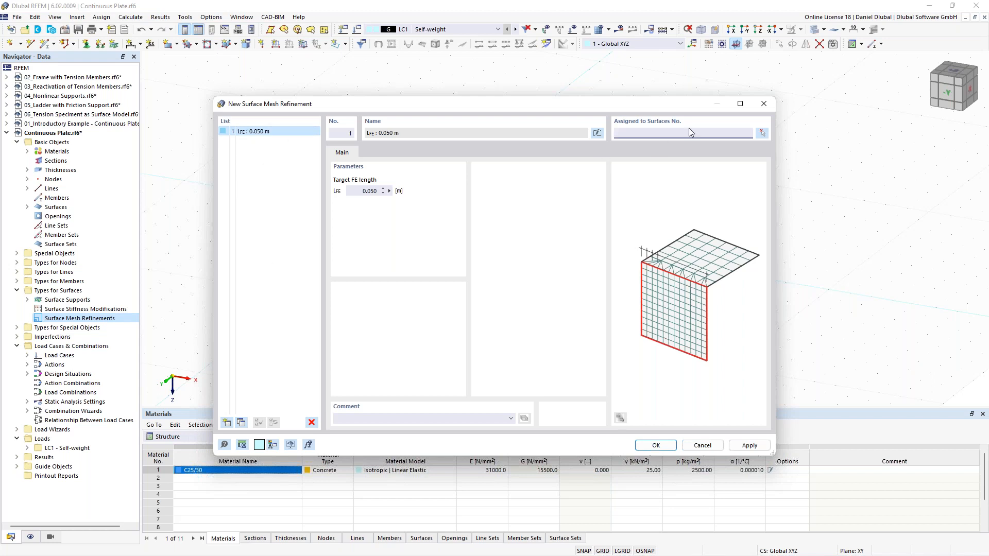
pyautogui.moveTo(586, 104); pyautogui.dragTo(564, 107)
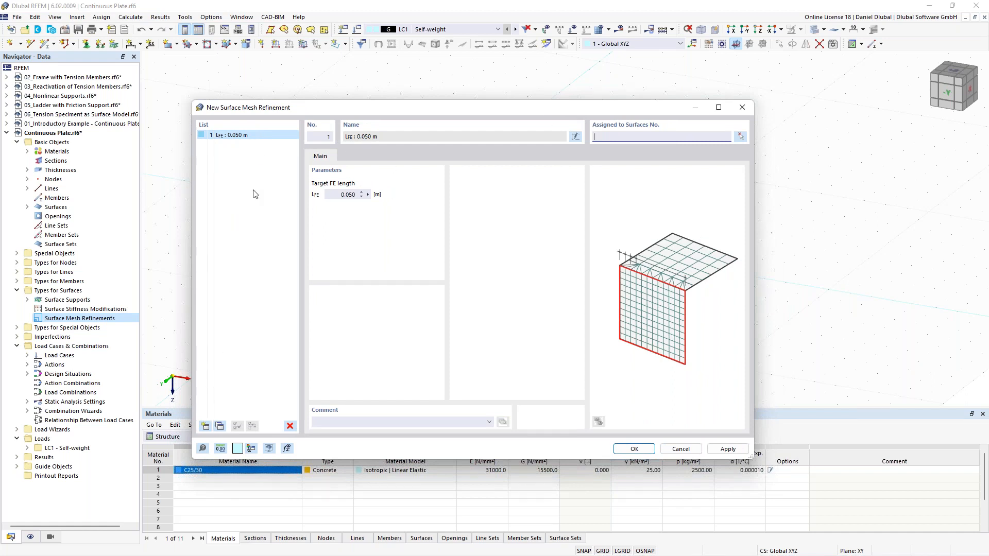
pyautogui.doubleClick(220, 426)
pyautogui.click(220, 427)
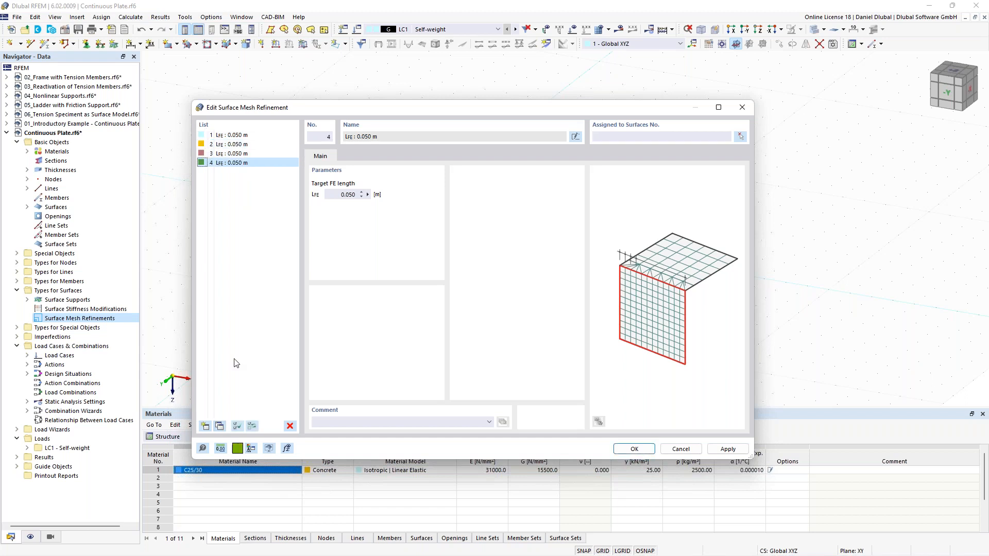
# - Set the target FE length to 2 m for surface mesh refinement 1 and 1.6 m for refinement 2
pyautogui.click(244, 136)
pyautogui.click(348, 194)
pyautogui.write('2')
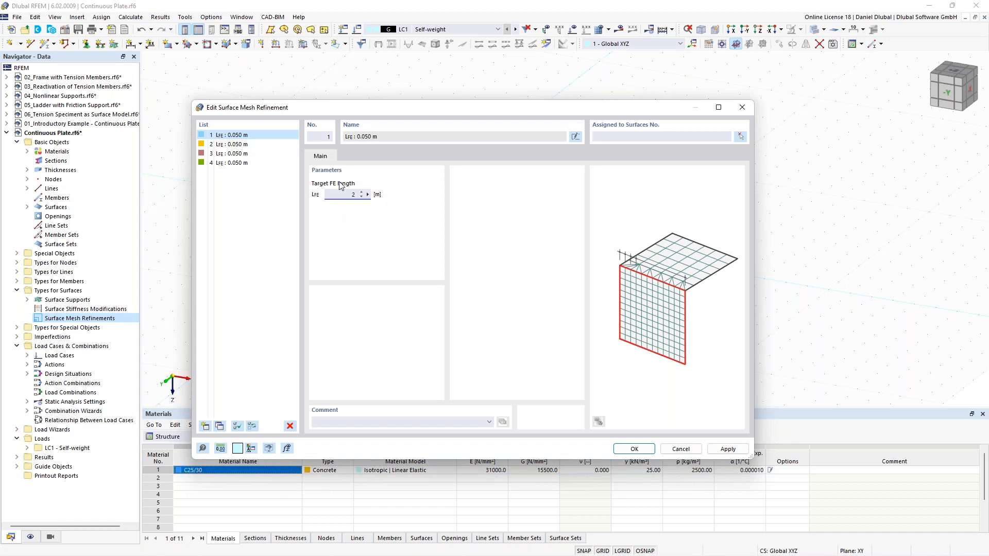
pyautogui.click(243, 144)
pyautogui.click(344, 194)
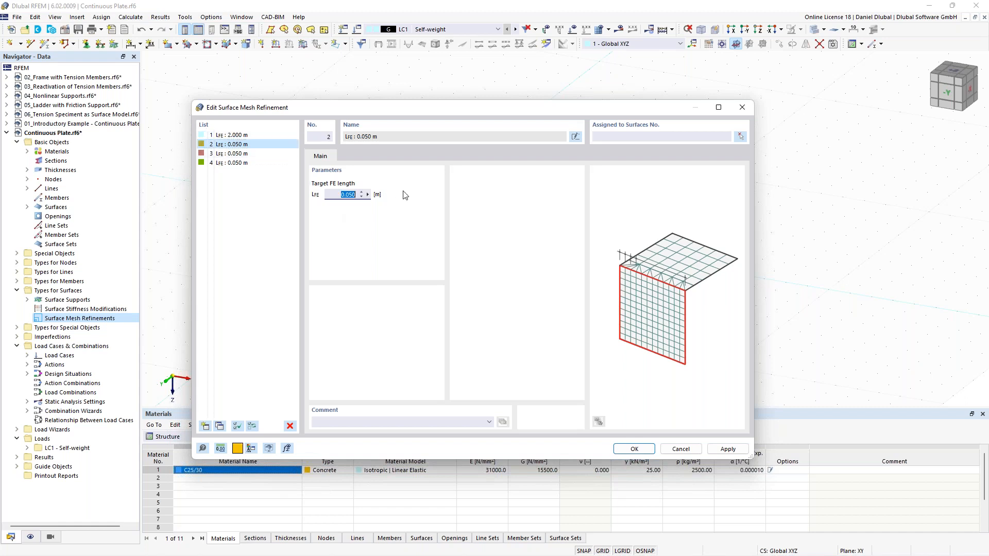
pyautogui.write('1,6')
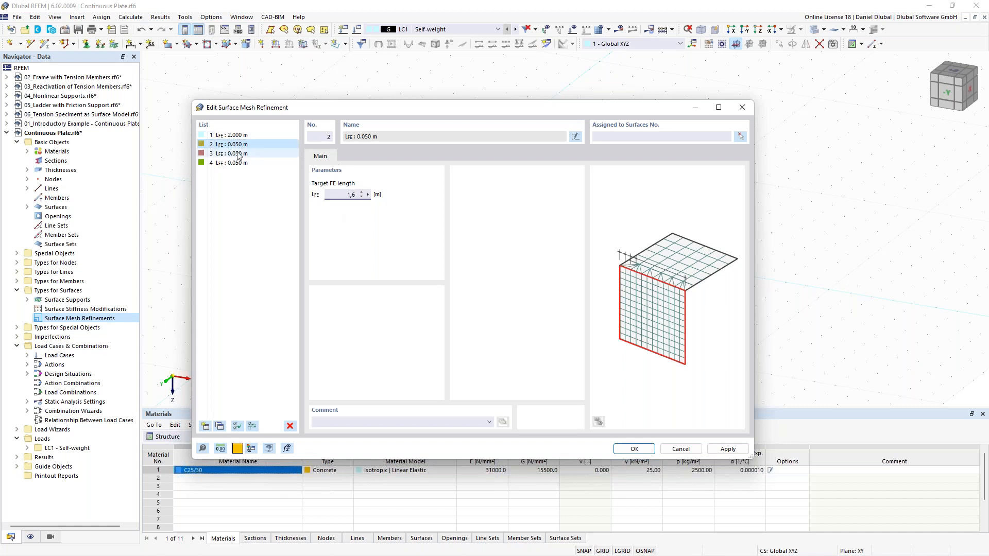
# - Set the target FE length to 0.5 m for mesh refinement 3 and 0.1 m for refinement 4, and accept the refinements
pyautogui.click(231, 154)
pyautogui.click(344, 194)
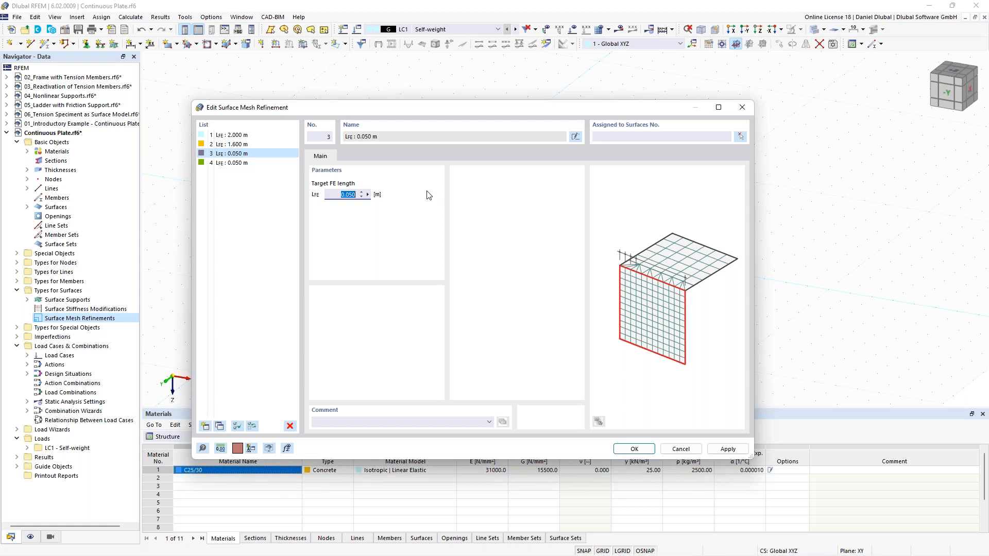
pyautogui.write('0,5')
pyautogui.click(255, 163)
pyautogui.click(335, 195)
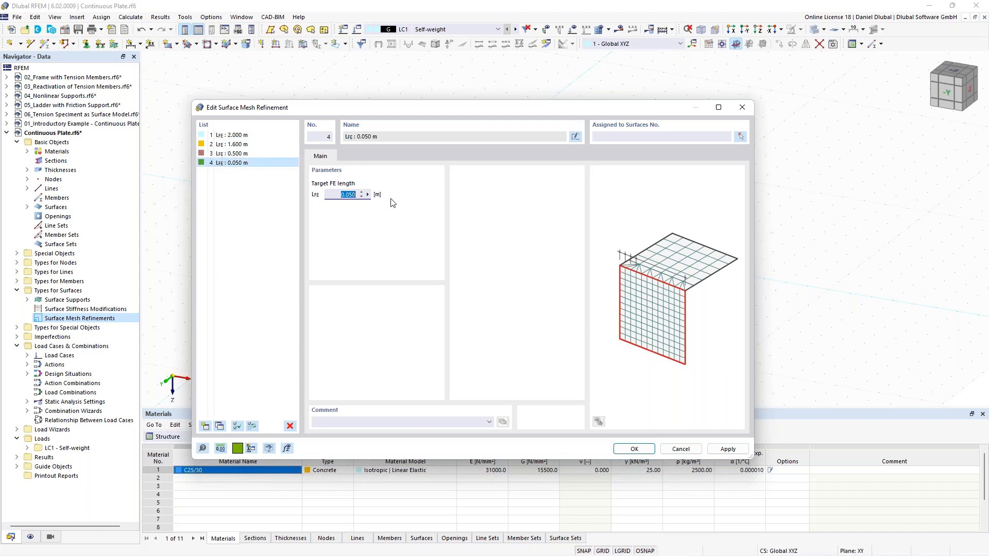
pyautogui.write('0,1')
pyautogui.click(636, 450)
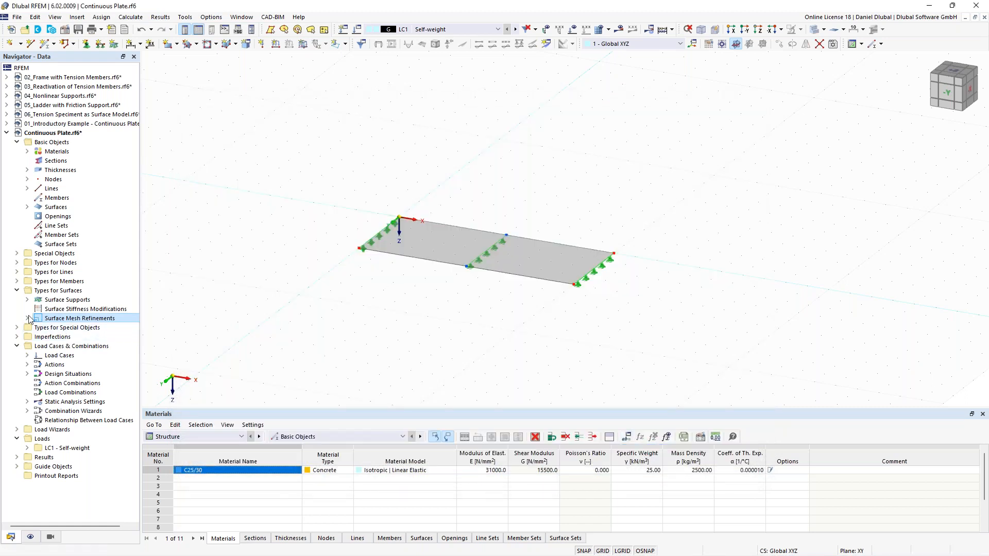
pyautogui.click(28, 318)
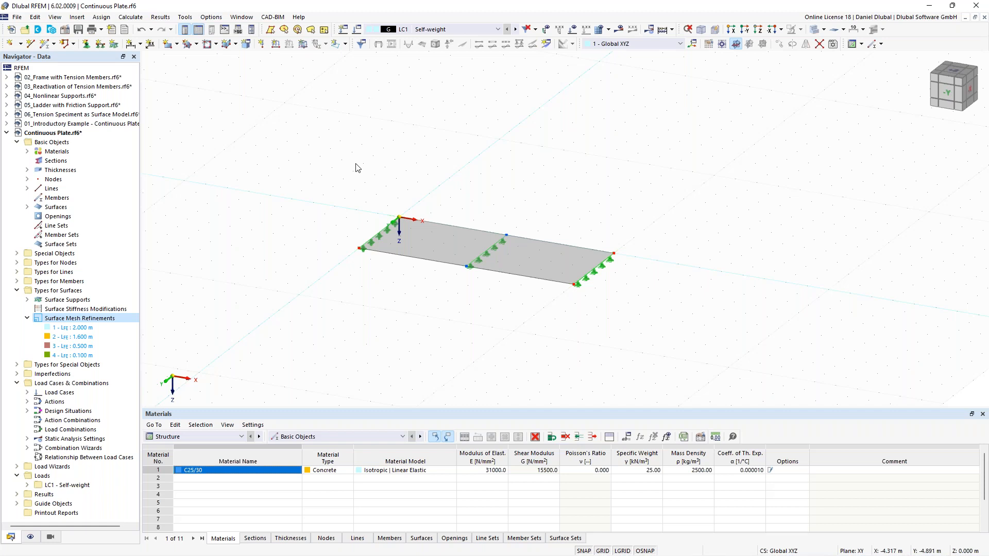
# - Show the loads again and select the whole plate with its line supports and surface load
pyautogui.keyDown('ctrl'); pyautogui.moveTo(408, 153); pyautogui.dragTo(359, 203, button='middle'); pyautogui.keyUp('ctrl')
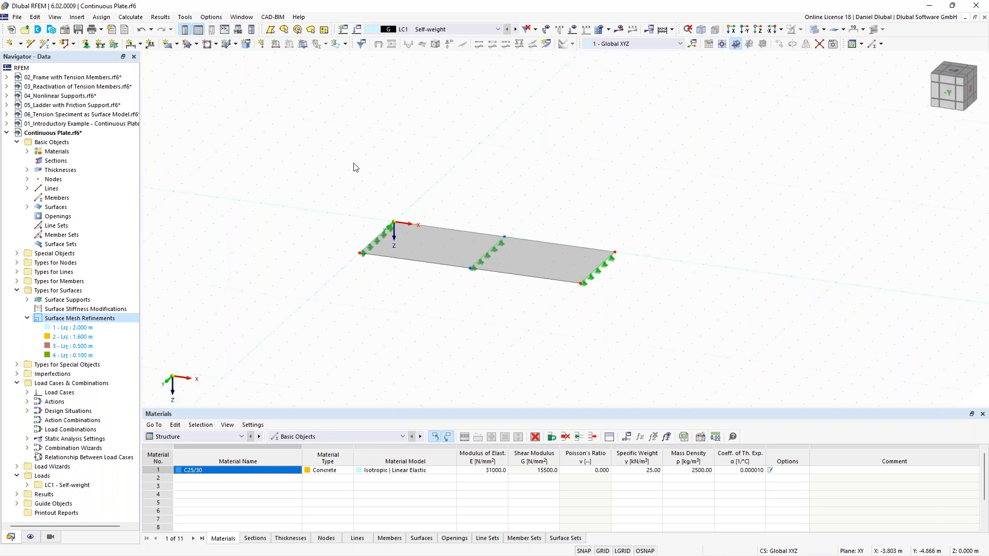
pyautogui.moveTo(477, 150); pyautogui.dragTo(433, 148, button='middle')
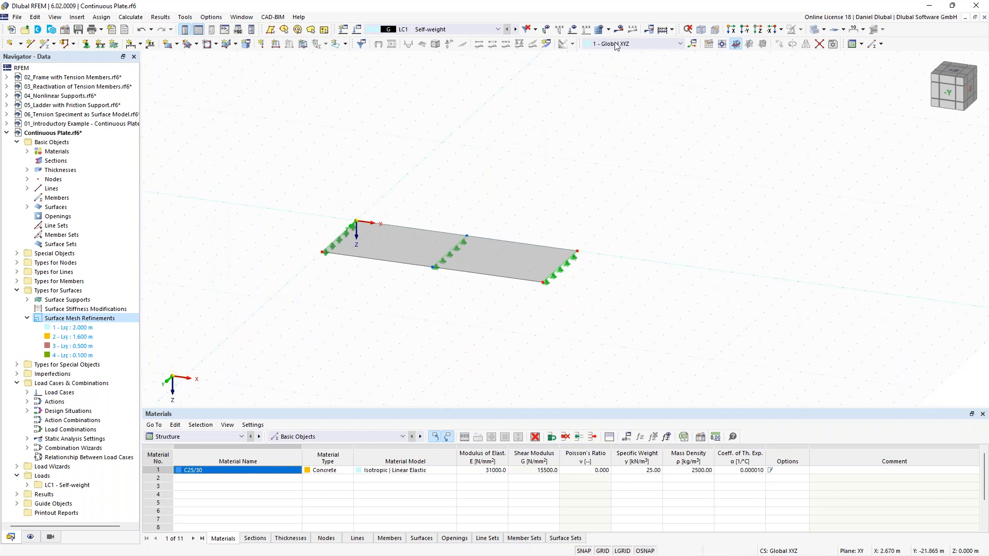
pyautogui.click(572, 29)
pyautogui.scroll(-2, 366, 149)
pyautogui.moveTo(323, 122); pyautogui.dragTo(339, 141, button='middle')
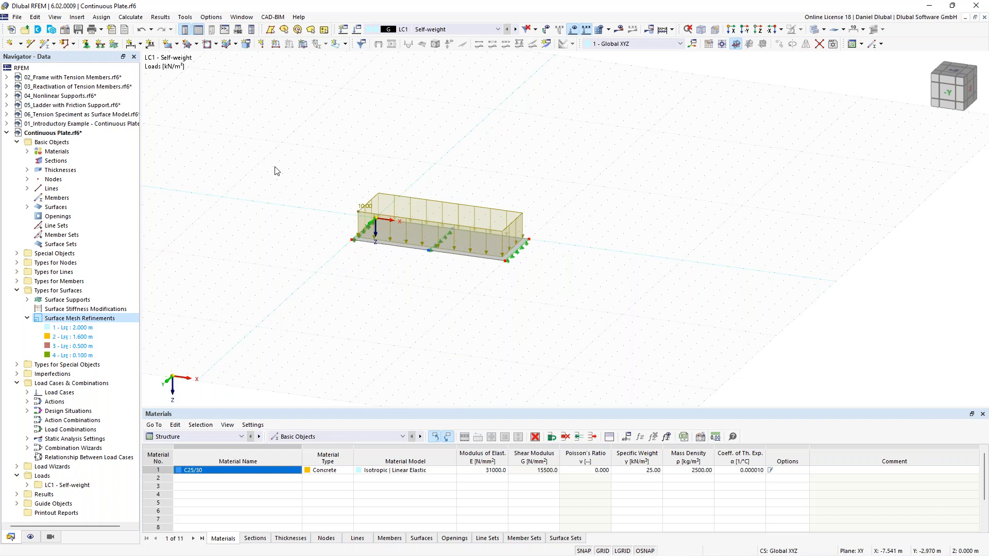
pyautogui.moveTo(262, 119); pyautogui.dragTo(251, 119, button='middle')
pyautogui.moveTo(224, 107); pyautogui.dragTo(609, 332)
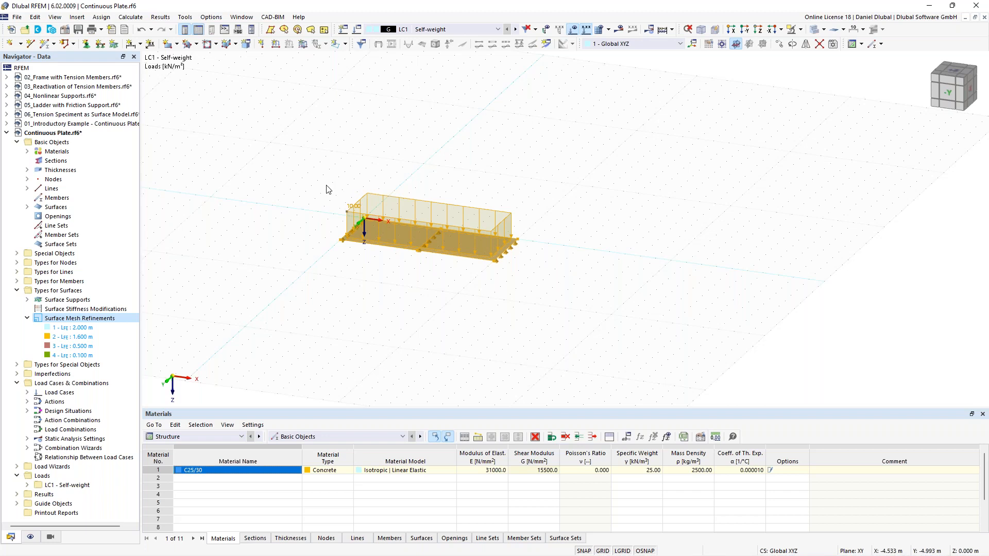
# - Start a move/copy of the selected plate with copy creation enabled and 3 steps
pyautogui.rightClick(405, 238)
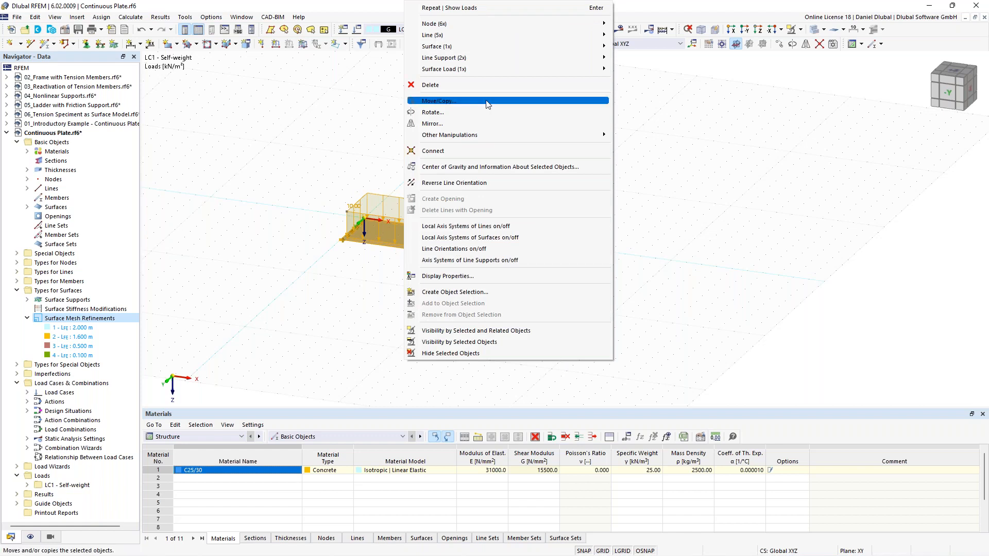
pyautogui.click(439, 101)
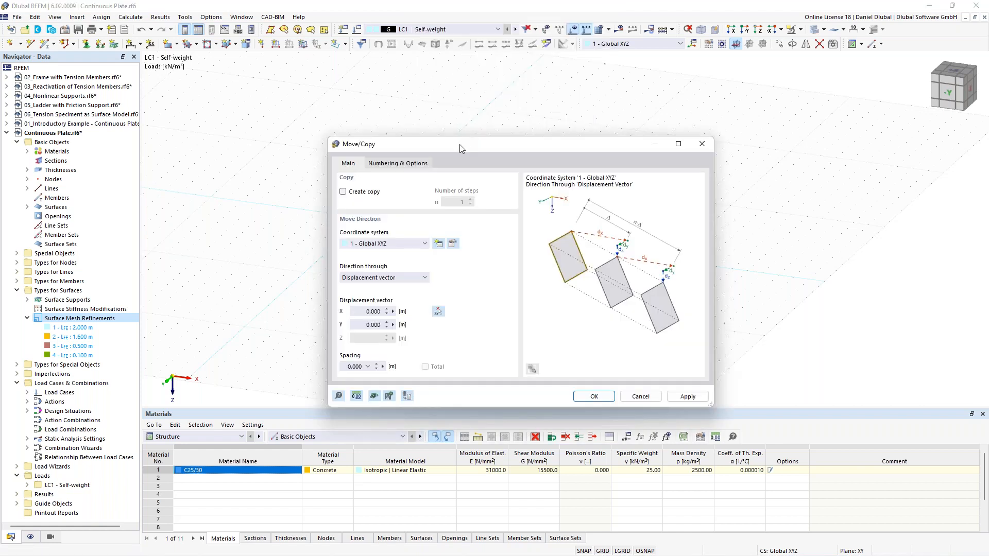
pyautogui.moveTo(459, 144); pyautogui.dragTo(465, 117)
pyautogui.click(348, 164)
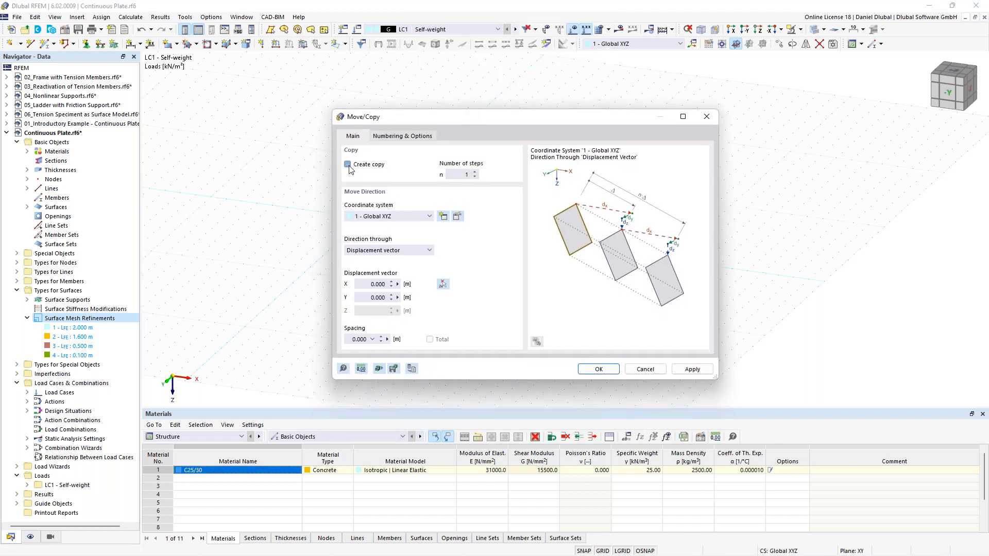
pyautogui.click(475, 172)
pyautogui.moveTo(440, 125); pyautogui.dragTo(269, 155)
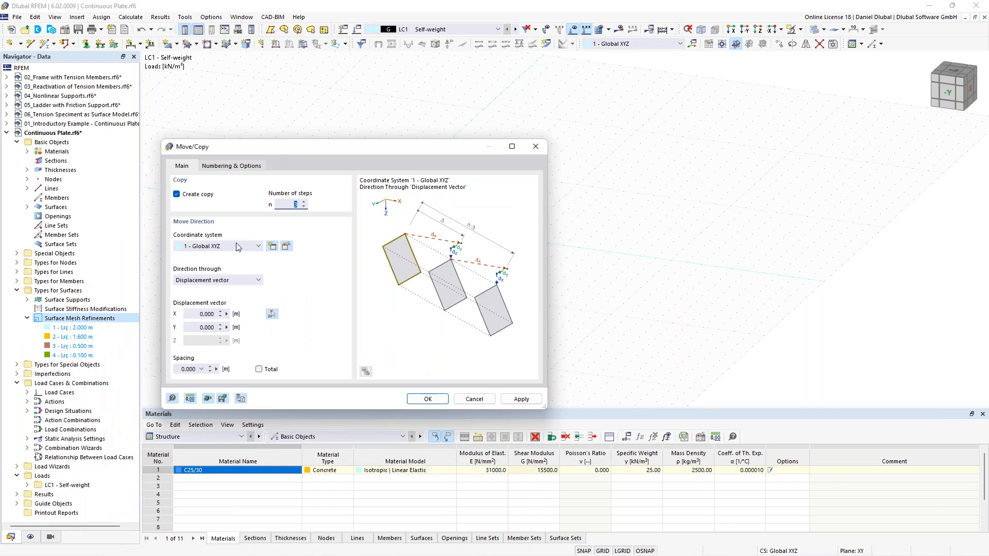
# - Set the copy displacement vector to 11 m in X and 0 m in Y, and create the plate copies
pyautogui.click(271, 315)
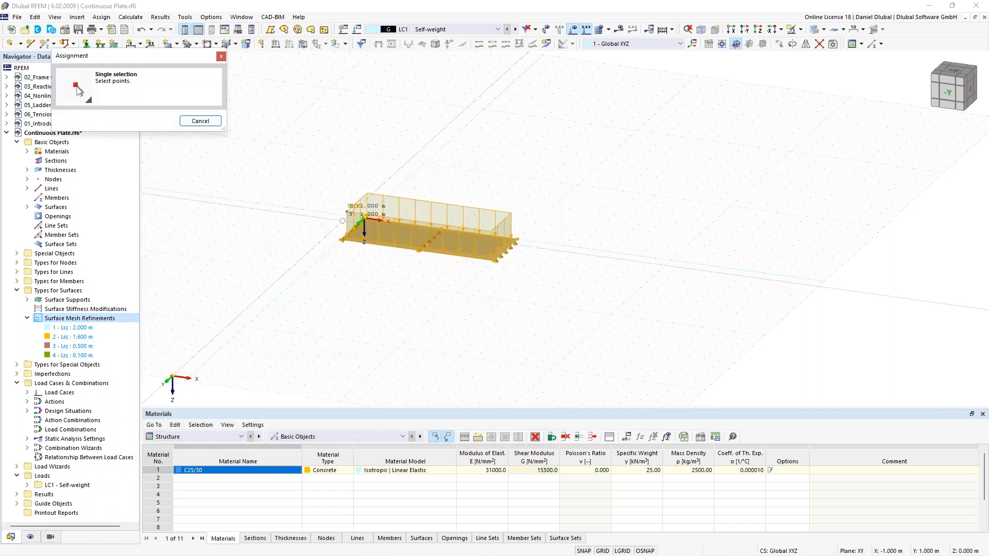
pyautogui.keyDown('ctrl'); pyautogui.moveTo(364, 219); pyautogui.dragTo(420, 258, button='middle'); pyautogui.keyUp('ctrl')
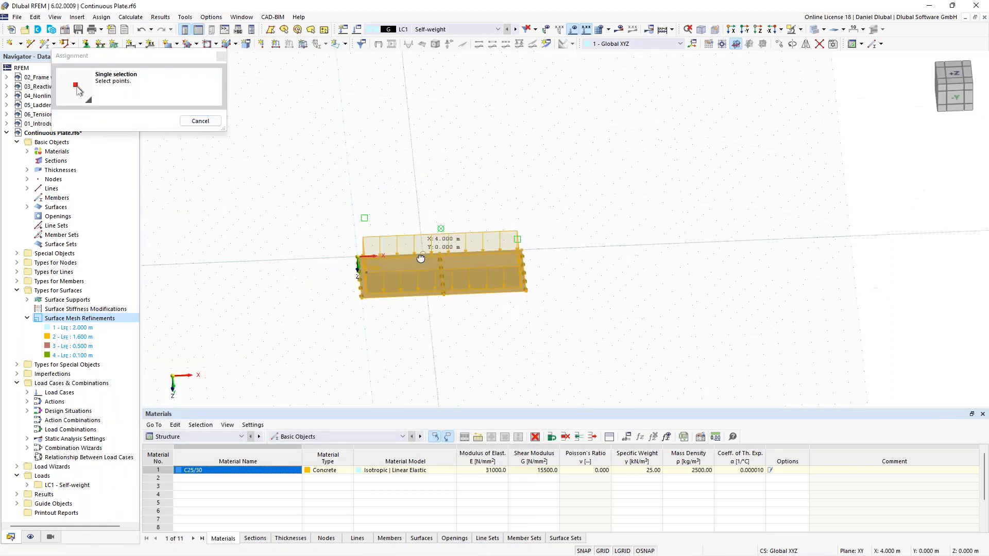
pyautogui.click(359, 259)
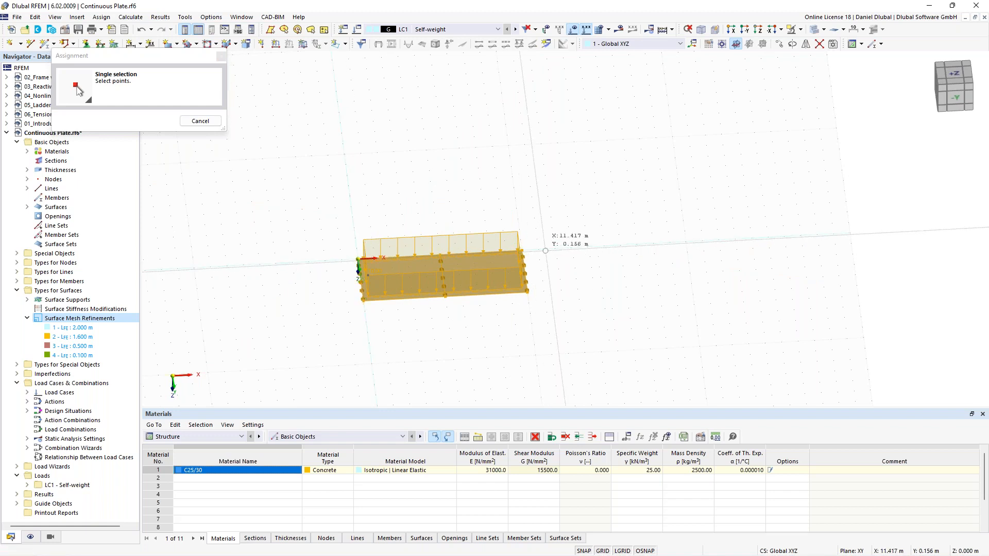
pyautogui.click(521, 251)
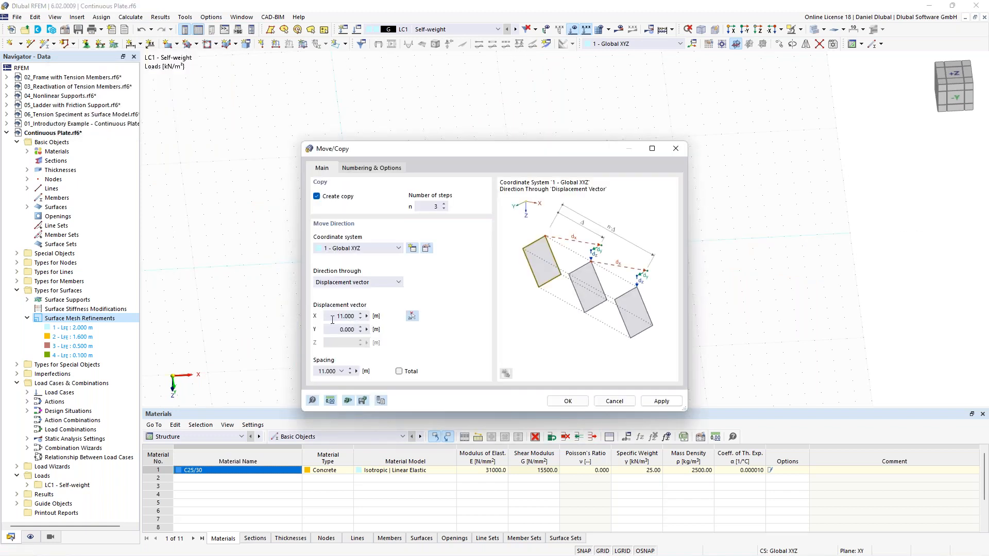
pyautogui.moveTo(336, 316); pyautogui.dragTo(355, 315)
pyautogui.click(333, 316)
pyautogui.click(572, 405)
# - Select all four plates with their supports and loads, move them 20 m in the negative X direction and deselect them
pyautogui.keyDown('ctrl'); pyautogui.moveTo(625, 176); pyautogui.dragTo(578, 148, button='middle'); pyautogui.keyUp('ctrl')
pyautogui.moveTo(641, 187); pyautogui.dragTo(520, 184, button='middle')
pyautogui.moveTo(429, 209); pyautogui.dragTo(804, 337)
pyautogui.moveTo(425, 163); pyautogui.dragTo(590, 221, button='middle')
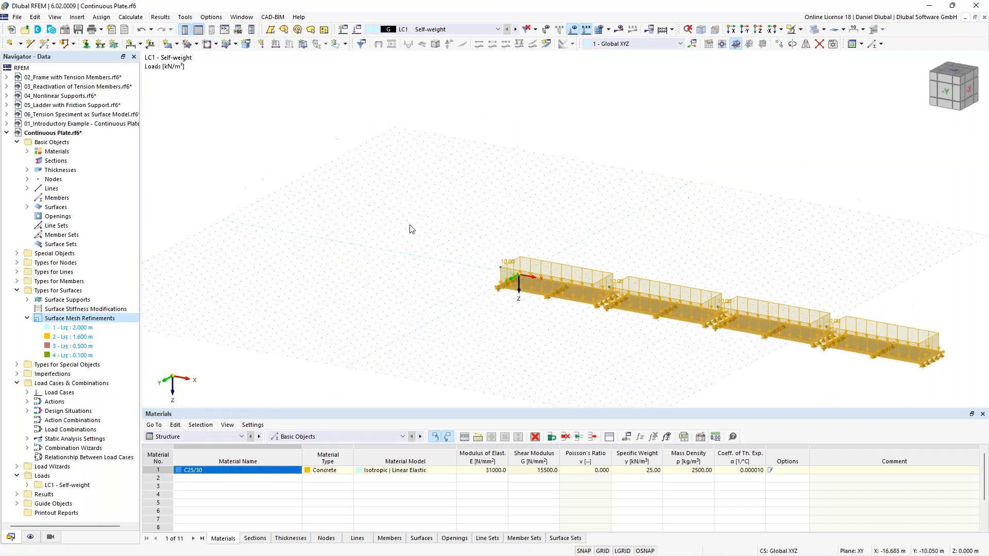
pyautogui.keyDown('ctrl'); pyautogui.moveTo(474, 220); pyautogui.dragTo(502, 262, button='middle'); pyautogui.keyUp('ctrl')
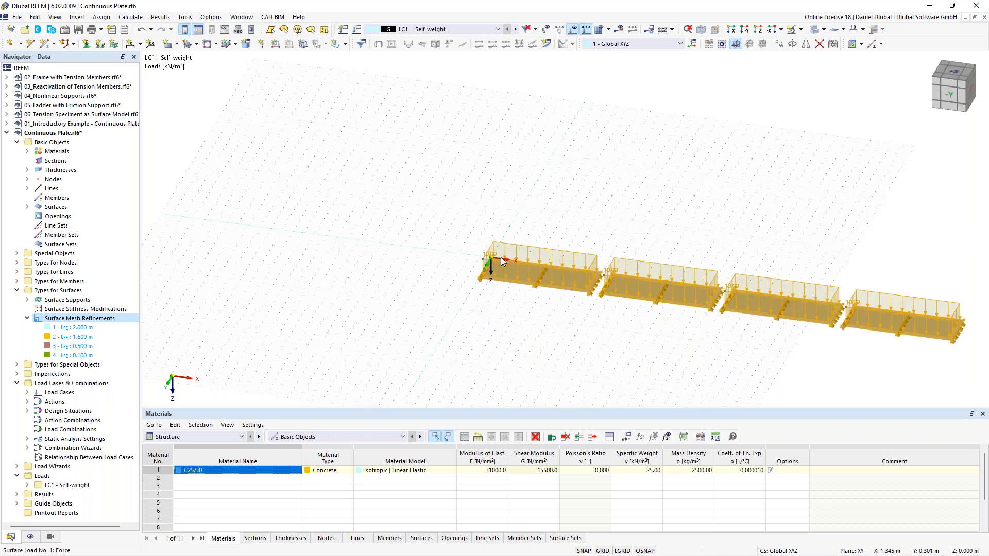
pyautogui.moveTo(491, 258); pyautogui.dragTo(270, 231)
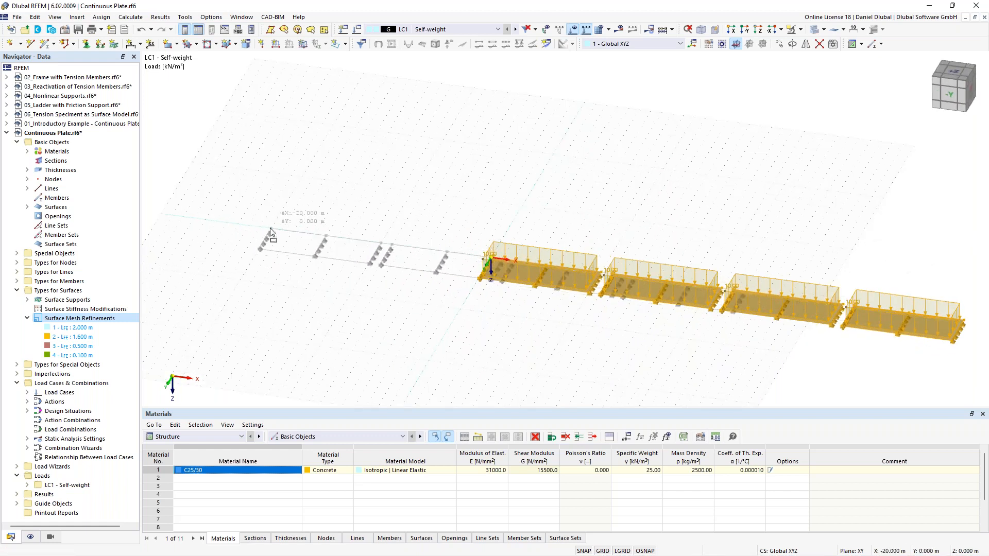
pyautogui.click(365, 175)
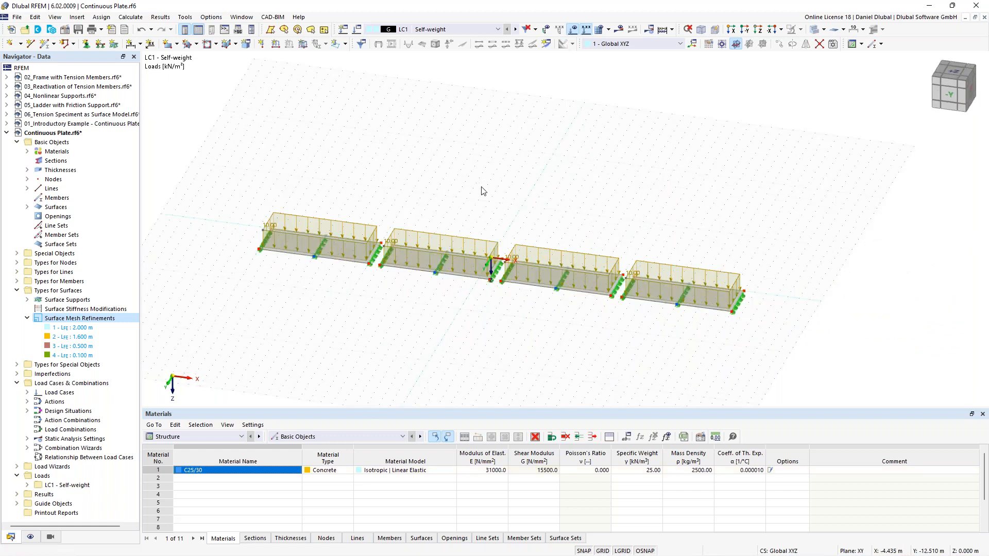
# - Start a new single member of type Beam and open the definition of a new section for the member start
pyautogui.moveTo(421, 166); pyautogui.dragTo(490, 188, button='middle')
pyautogui.scroll(1, 440, 188)
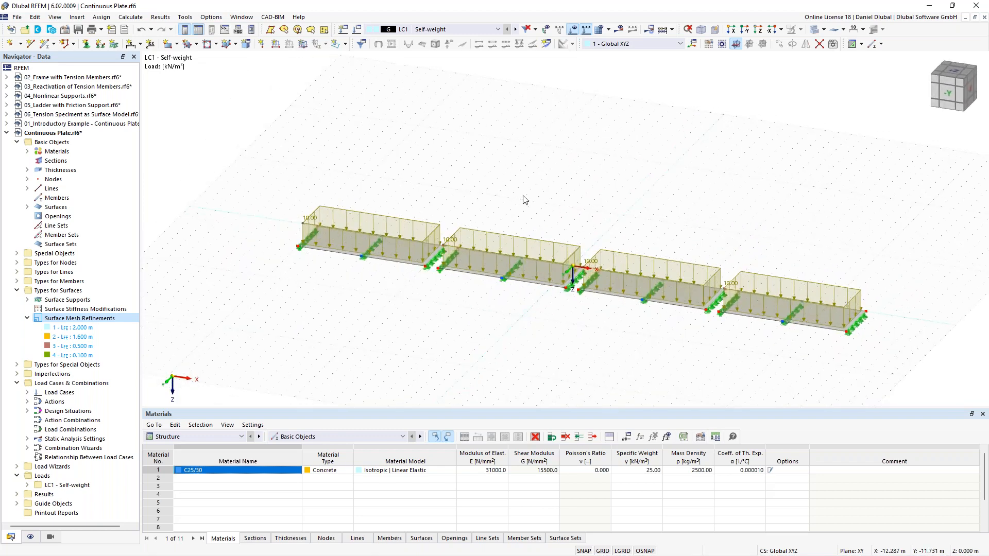
pyautogui.moveTo(557, 170); pyautogui.dragTo(371, 135, button='middle')
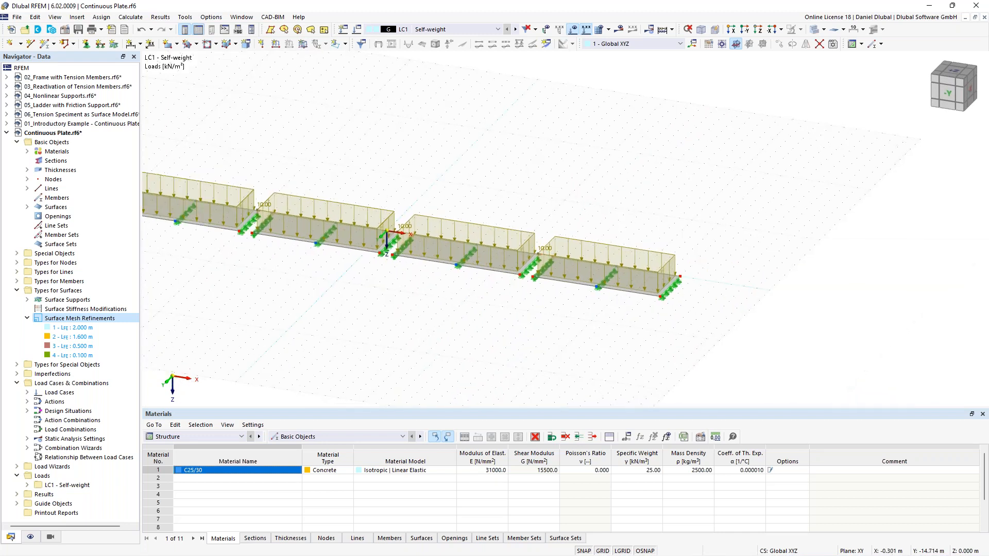
pyautogui.click(47, 46)
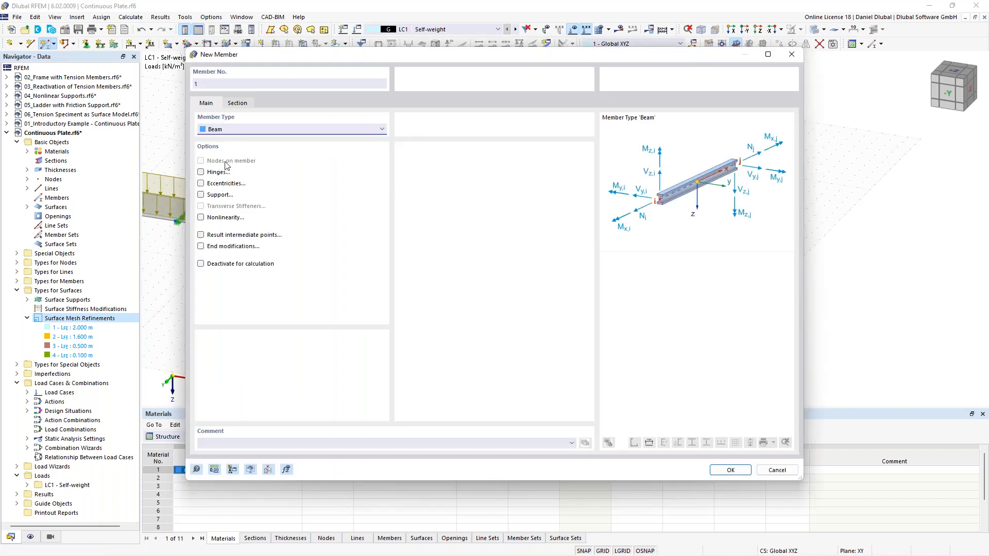
pyautogui.click(237, 104)
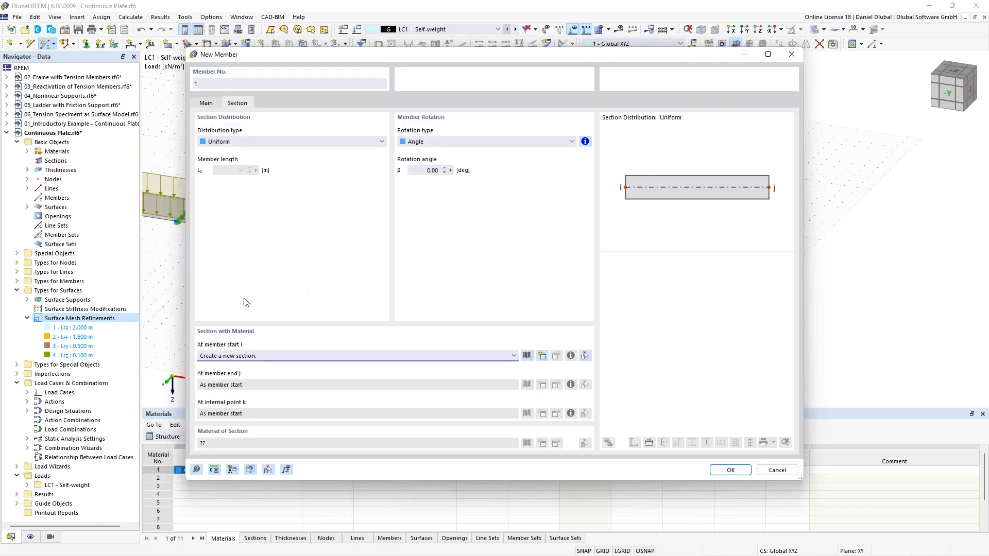
pyautogui.click(543, 357)
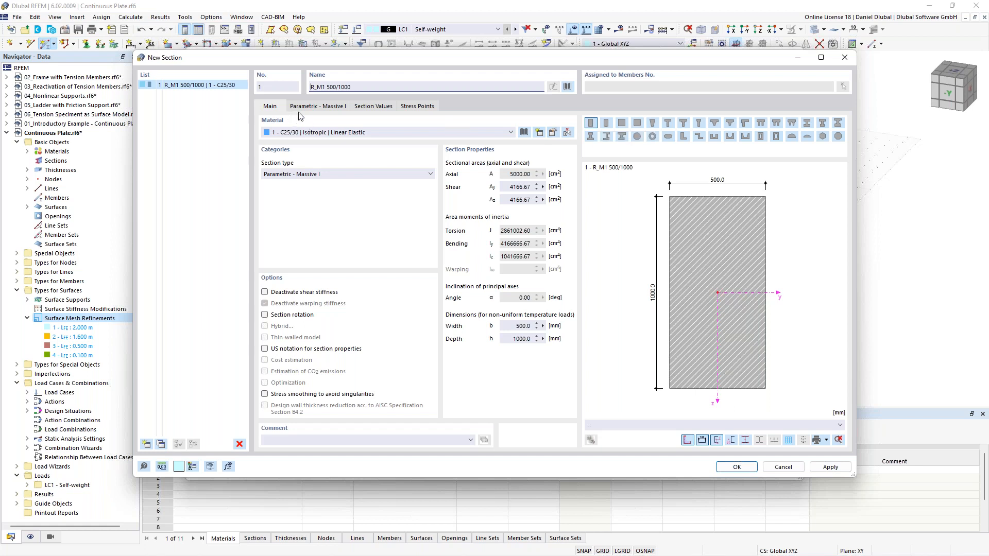
# - Define the massive rectangular section with width b 1000 mm and height h 300 mm, and accept it for the member
pyautogui.click(319, 107)
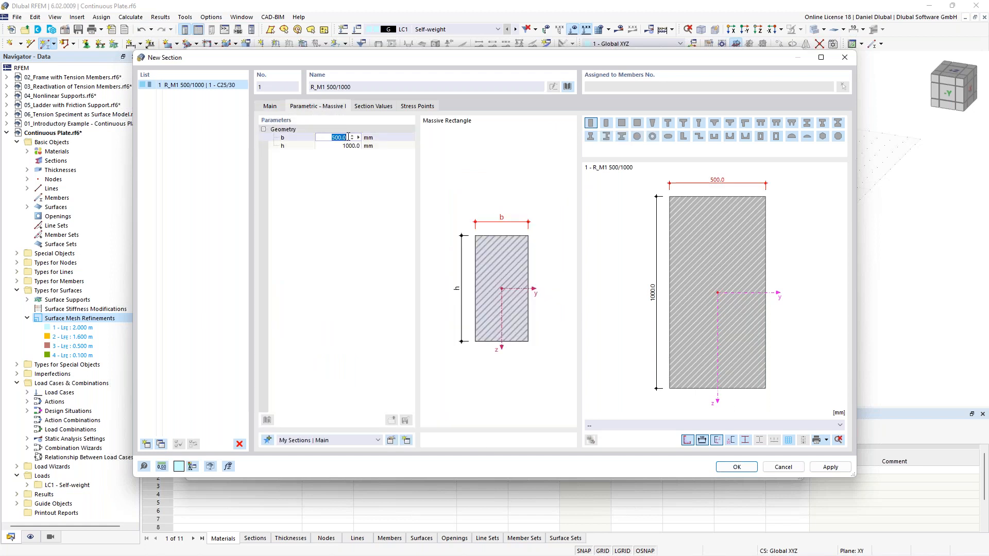
pyautogui.write('1000')
pyautogui.press('Tab')
pyautogui.write('300')
pyautogui.click(347, 137)
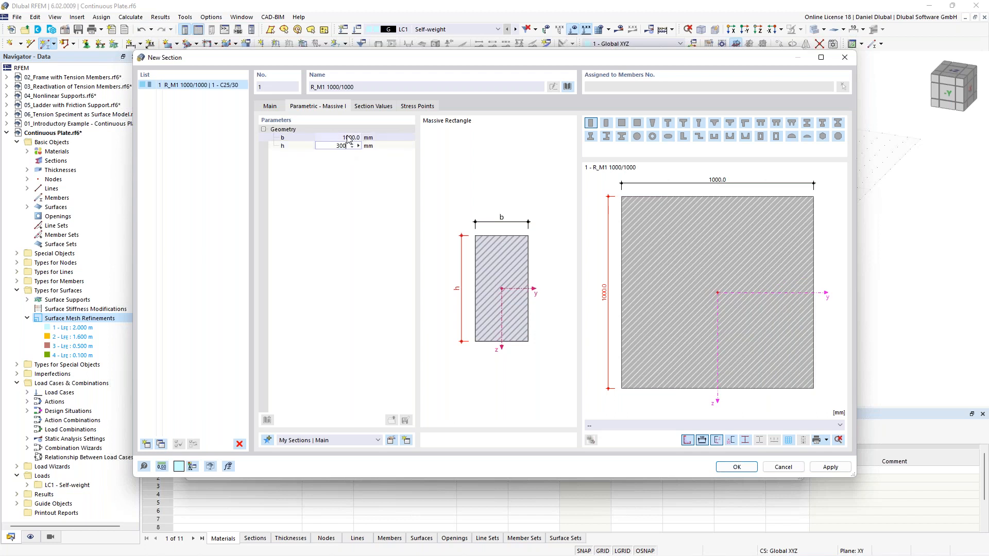
pyautogui.press('Tab')
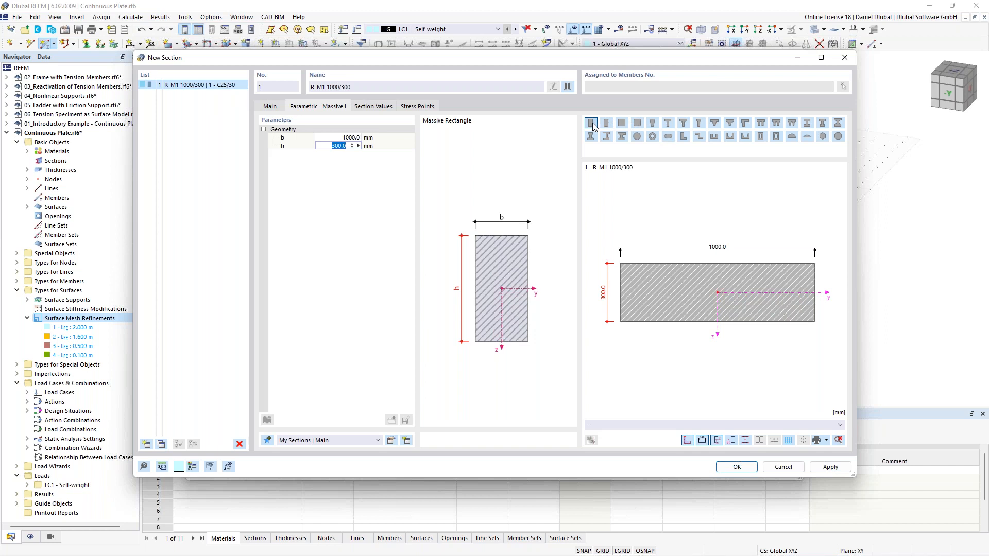
pyautogui.click(568, 88)
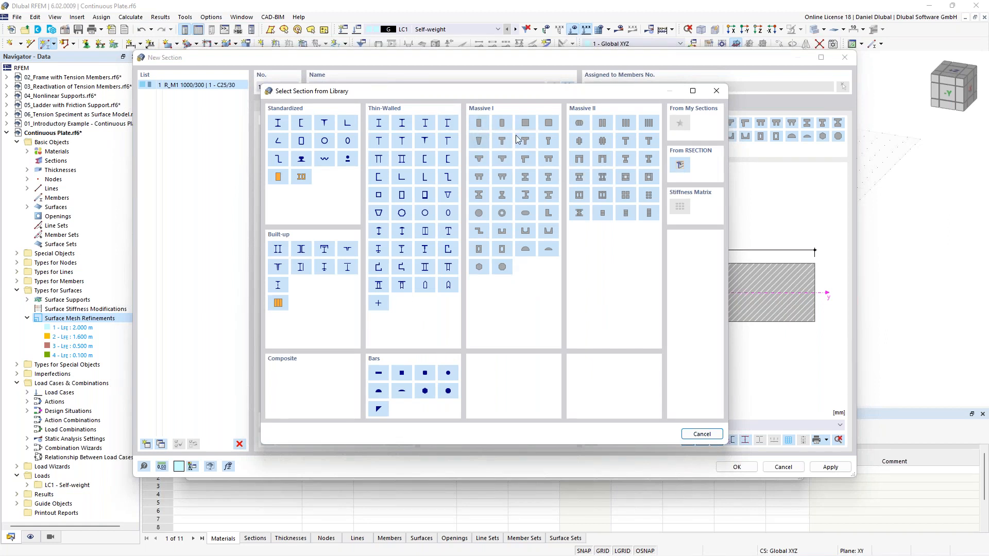
pyautogui.click(717, 91)
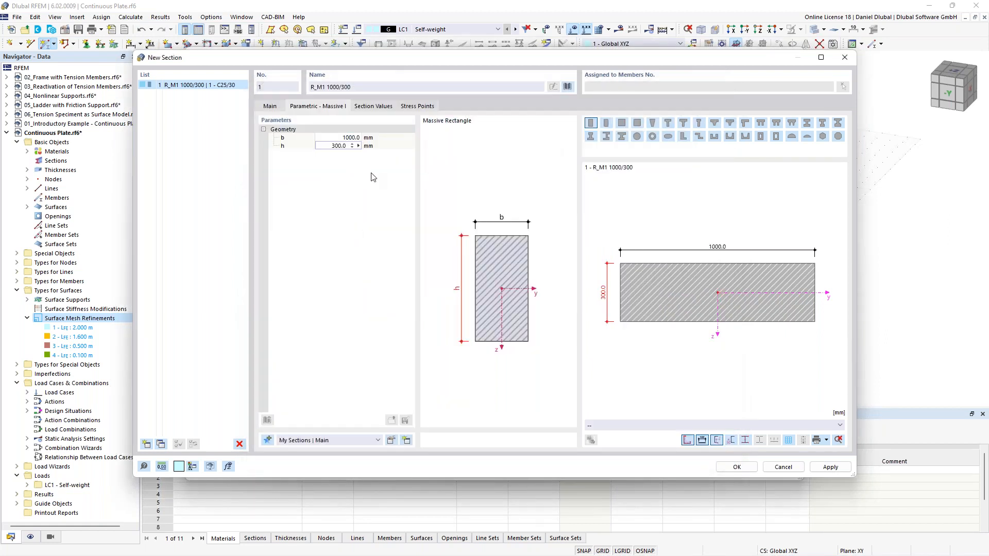
pyautogui.click(738, 468)
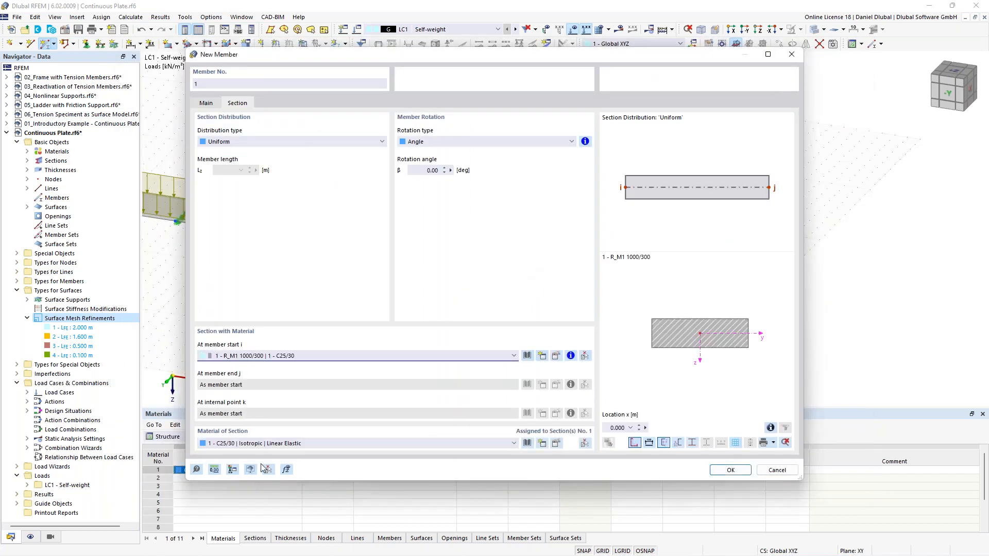
# - Keep C25/30 as the section material and place the beam with a length of 10 m along X beyond the last plate, at Y 2 m
pyautogui.click(256, 444)
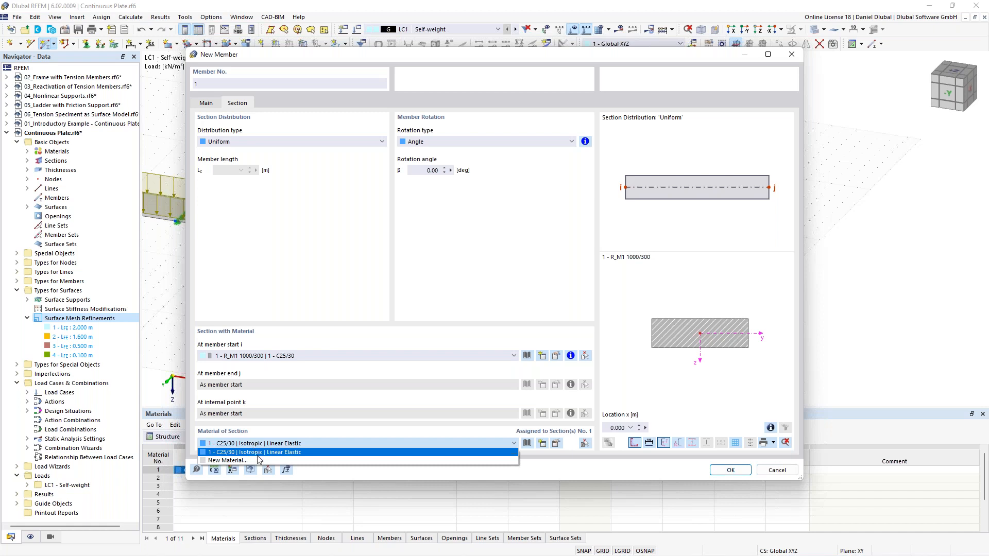
pyautogui.click(266, 430)
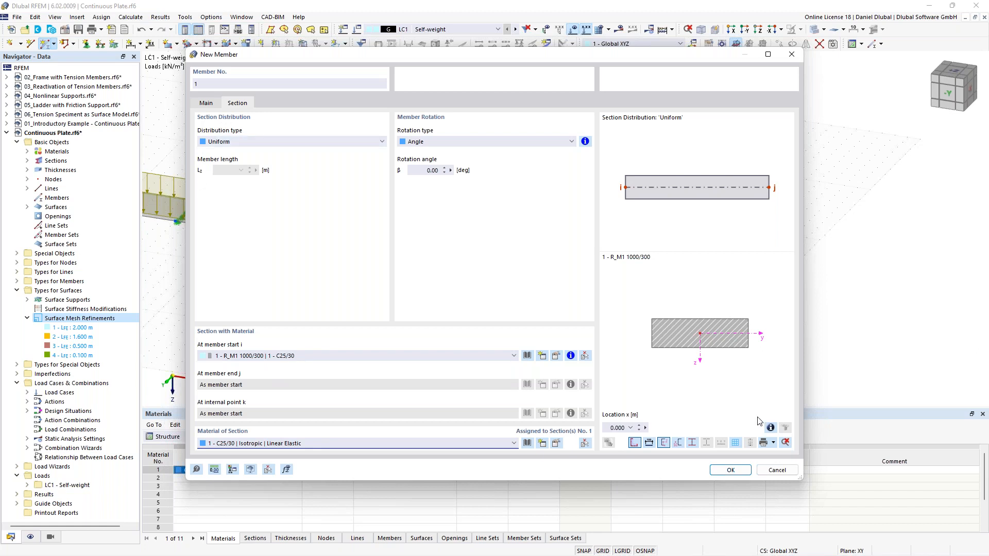
pyautogui.click(731, 471)
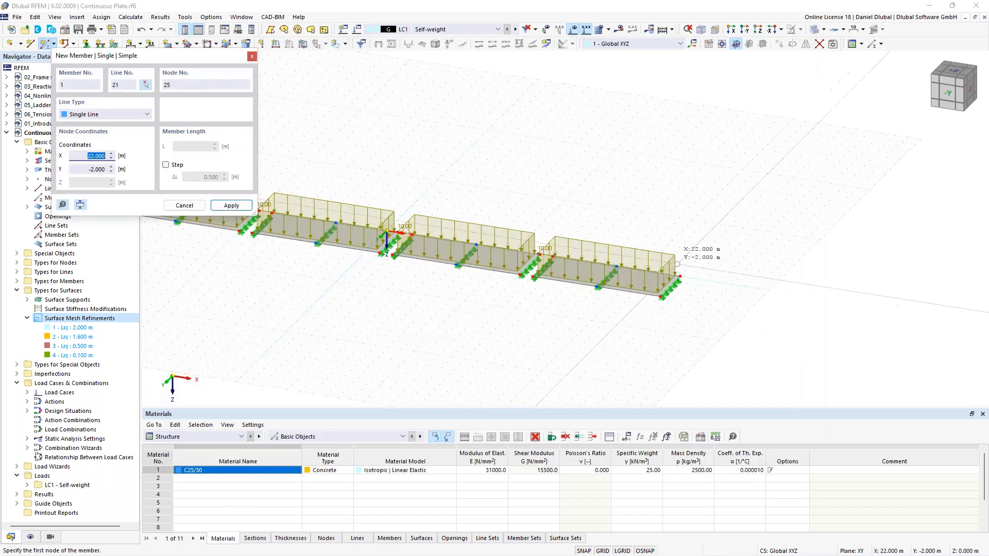
pyautogui.scroll(-1, 749, 281)
pyautogui.moveTo(748, 283); pyautogui.dragTo(689, 297, button='middle')
pyautogui.moveTo(623, 280); pyautogui.dragTo(514, 264, button='middle')
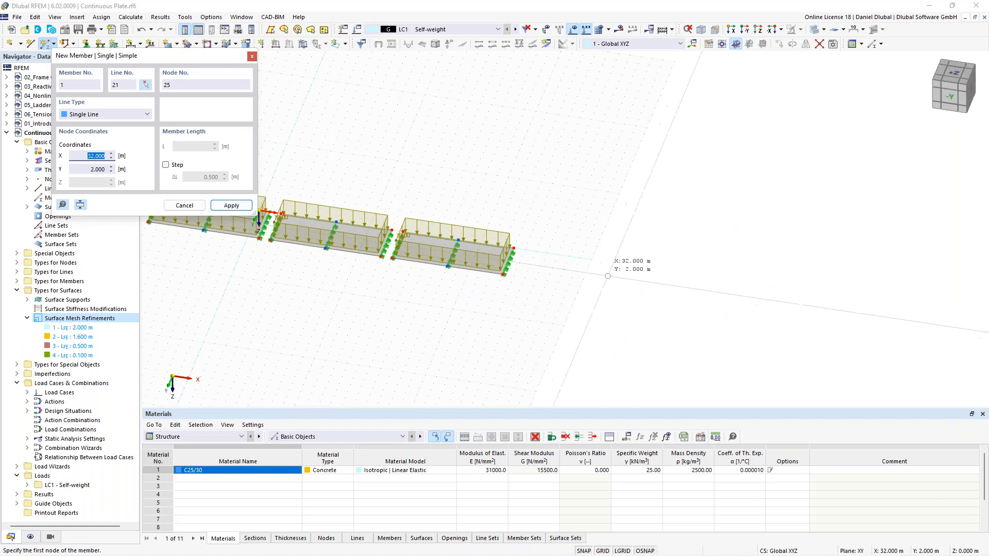
pyautogui.scroll(1, 594, 283)
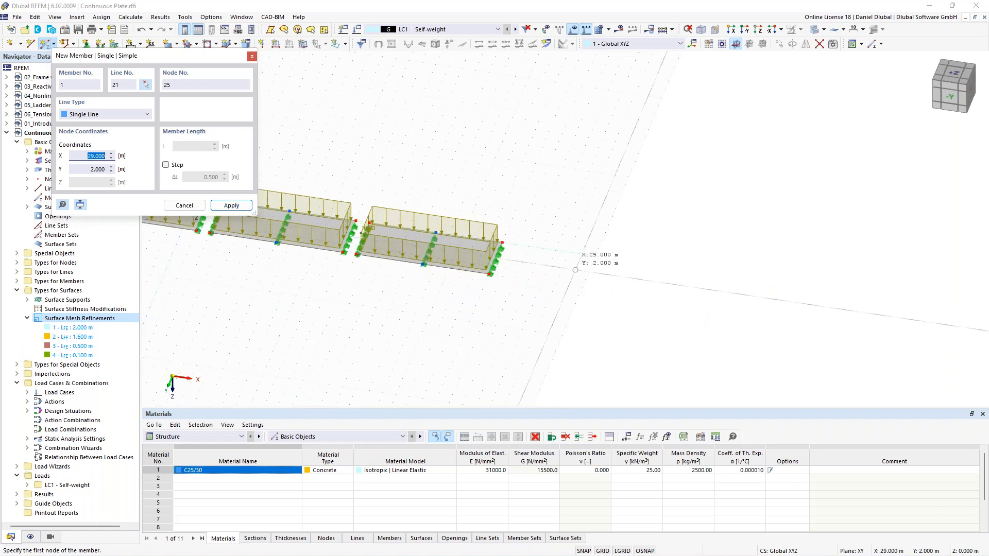
pyautogui.click(522, 262)
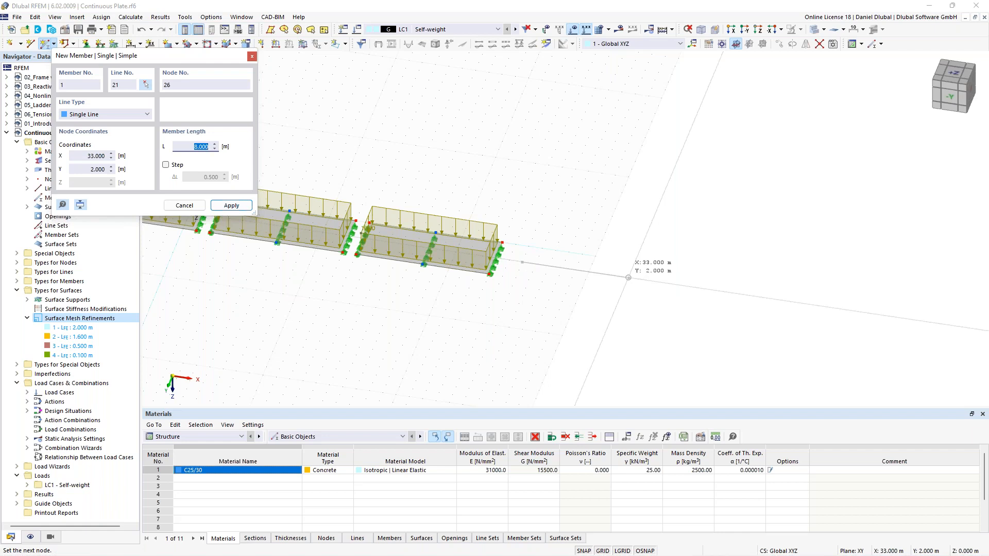
pyautogui.write('10')
pyautogui.press('Return')
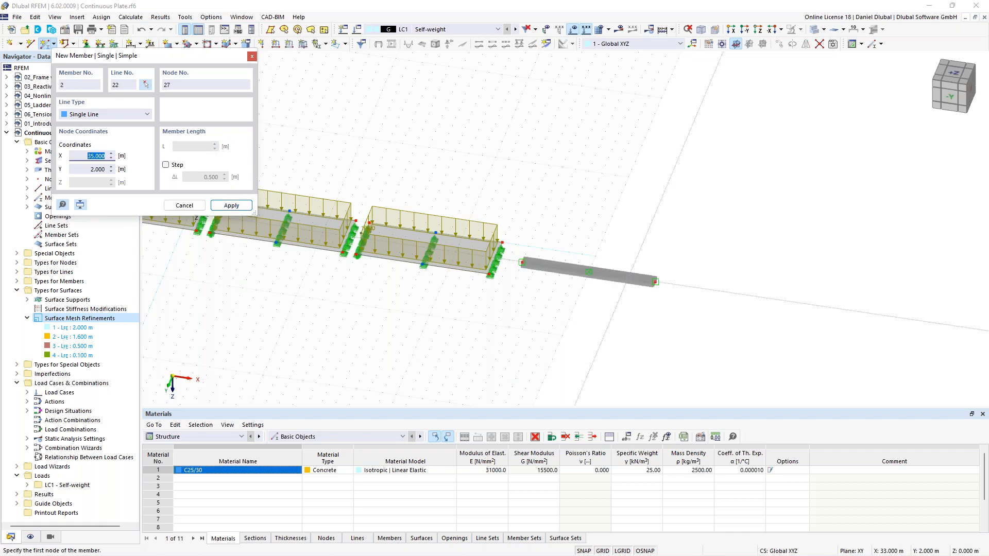
pyautogui.press('Escape')
# - Set the work plane's number of grid points to adapt dynamically to the size of the model
pyautogui.scroll(-1, 547, 214)
pyautogui.scroll(-1, 545, 210)
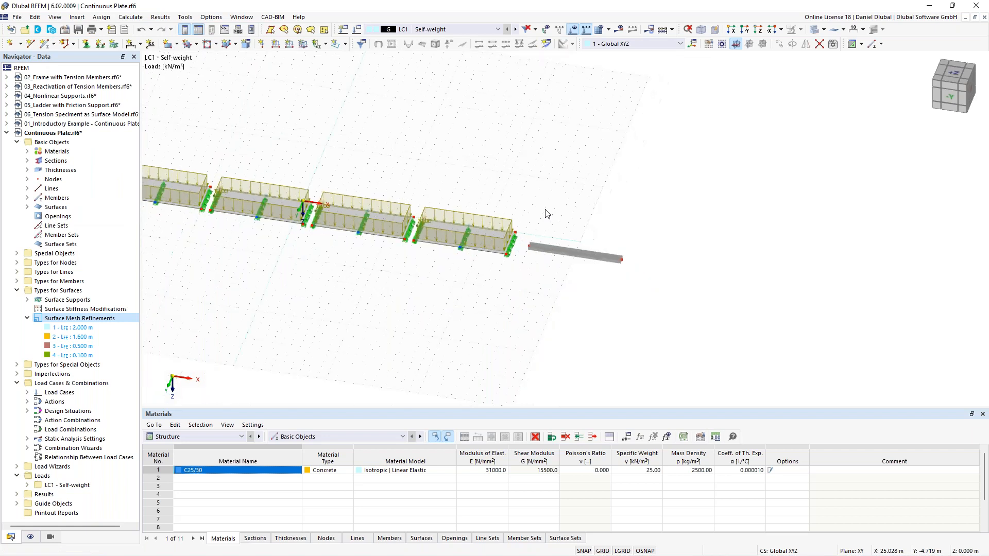
pyautogui.keyDown('ctrl'); pyautogui.moveTo(514, 190); pyautogui.dragTo(565, 202, button='middle'); pyautogui.keyUp('ctrl')
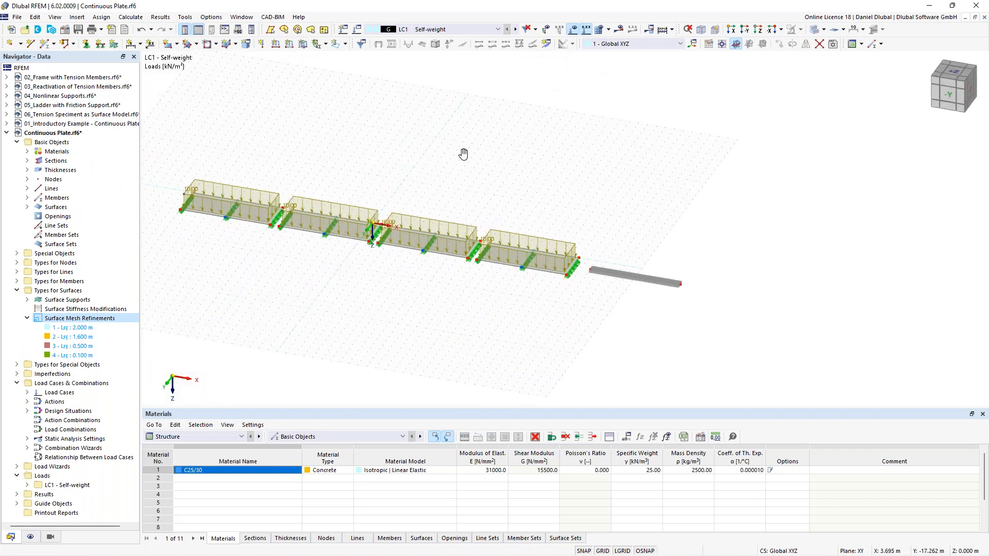
pyautogui.moveTo(463, 154); pyautogui.dragTo(476, 157, button='middle')
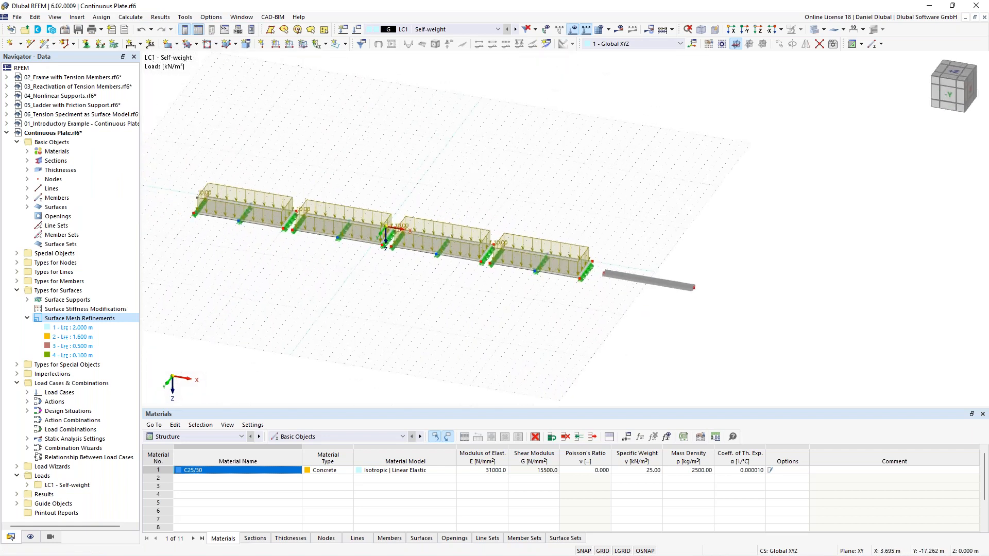
pyautogui.rightClick(492, 146)
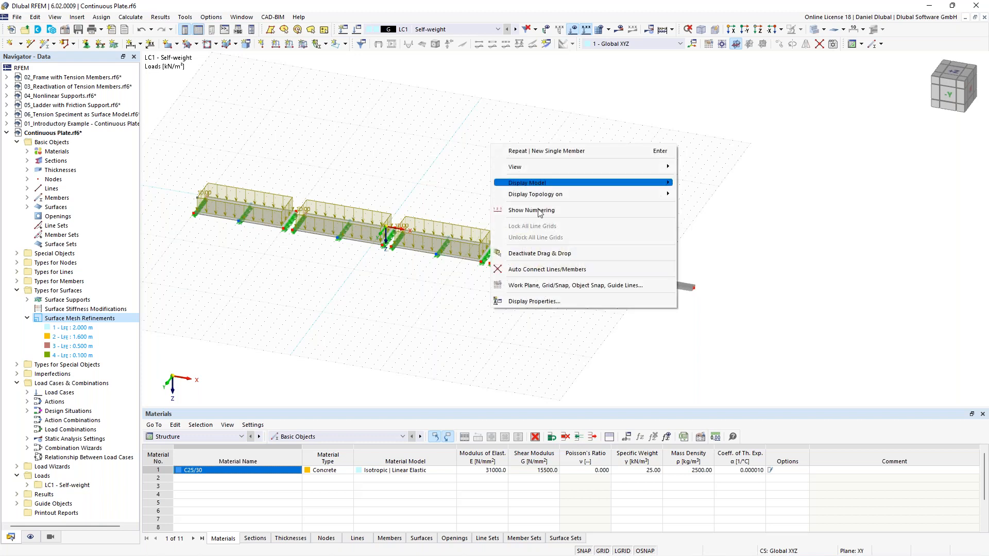
pyautogui.click(571, 287)
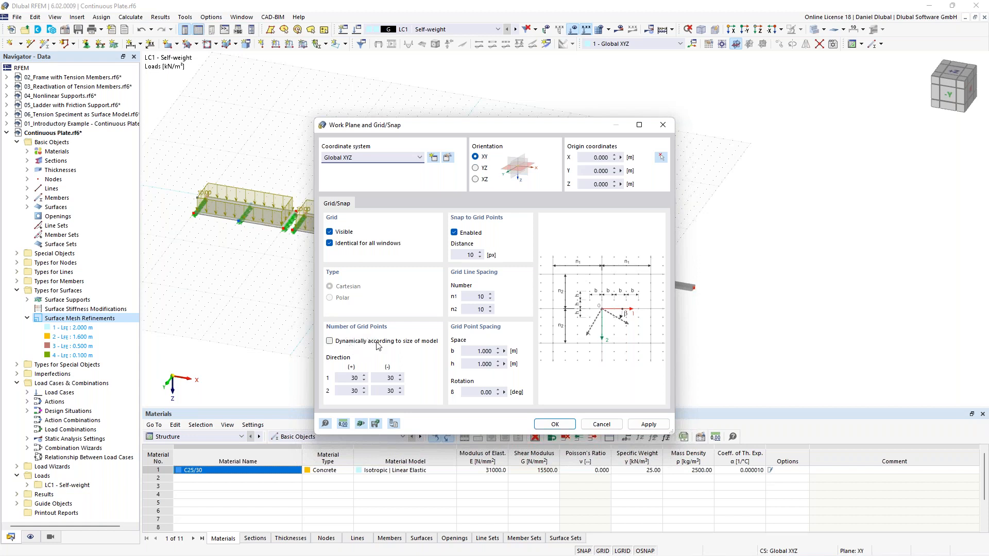
pyautogui.click(329, 342)
pyautogui.click(554, 424)
pyautogui.keyDown('ctrl'); pyautogui.moveTo(552, 185); pyautogui.dragTo(407, 192, button='middle'); pyautogui.keyUp('ctrl')
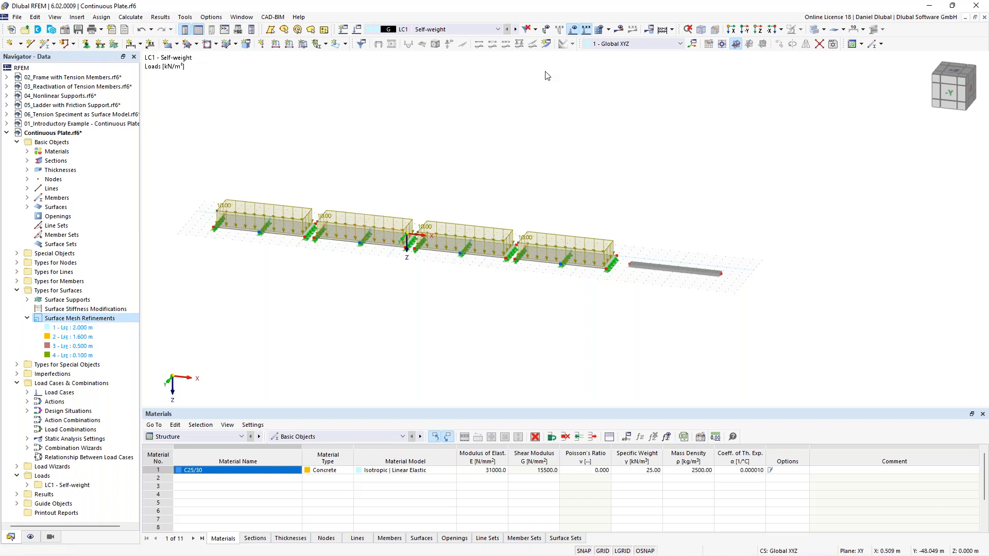
# - Hide the loads and open the surface mesh refinements for editing, with the 2.000 m refinement selected
pyautogui.click(572, 31)
pyautogui.moveTo(372, 183); pyautogui.dragTo(401, 218, button='middle')
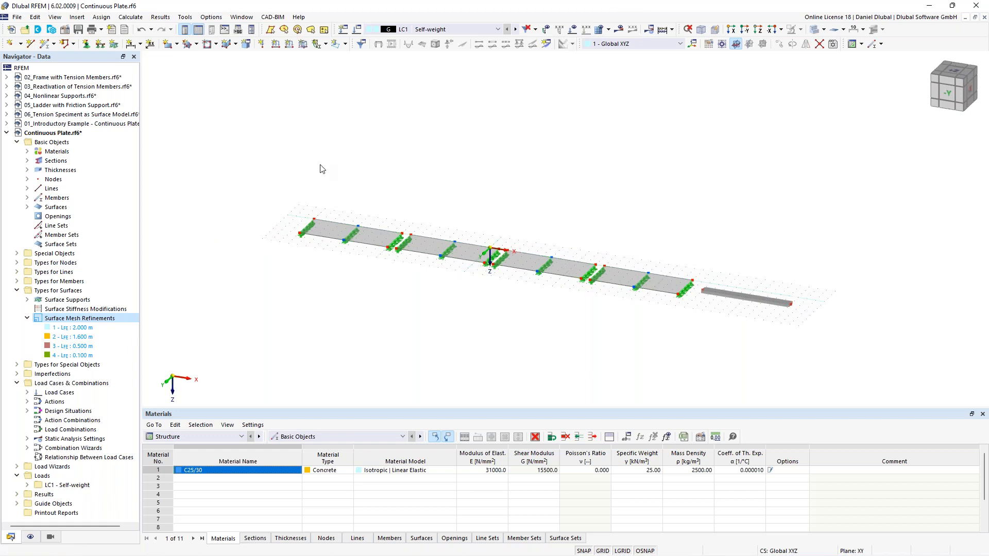
pyautogui.rightClick(94, 321)
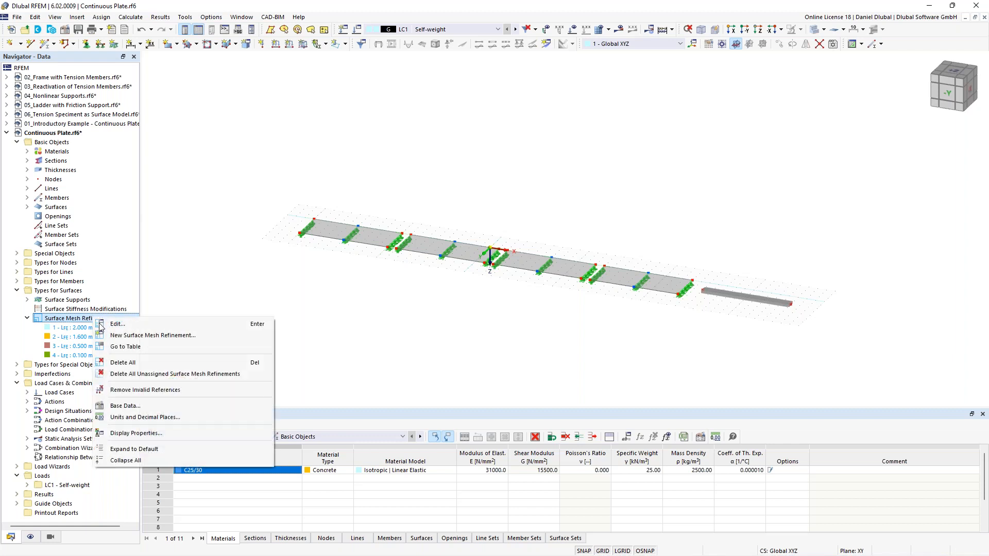
pyautogui.click(151, 327)
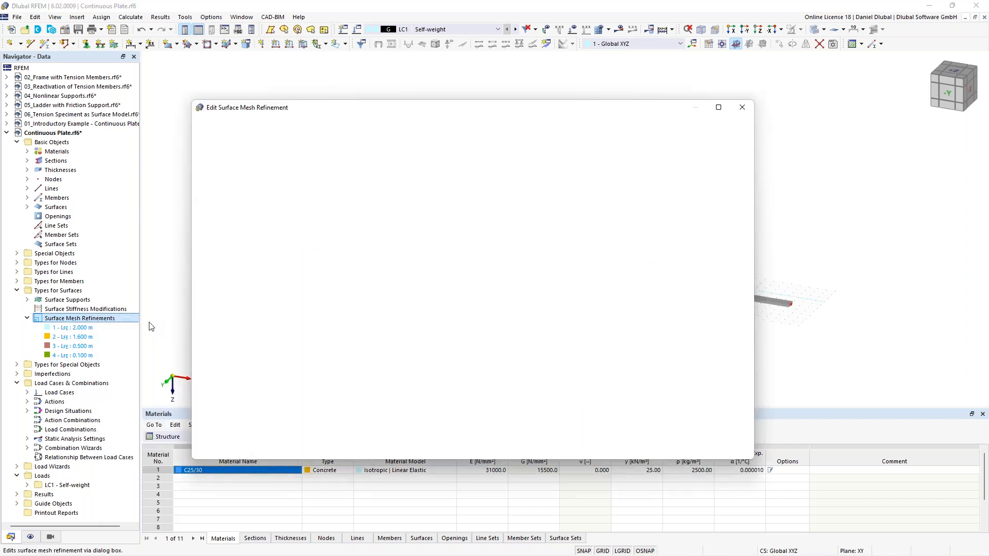
pyautogui.moveTo(354, 114); pyautogui.dragTo(319, 130)
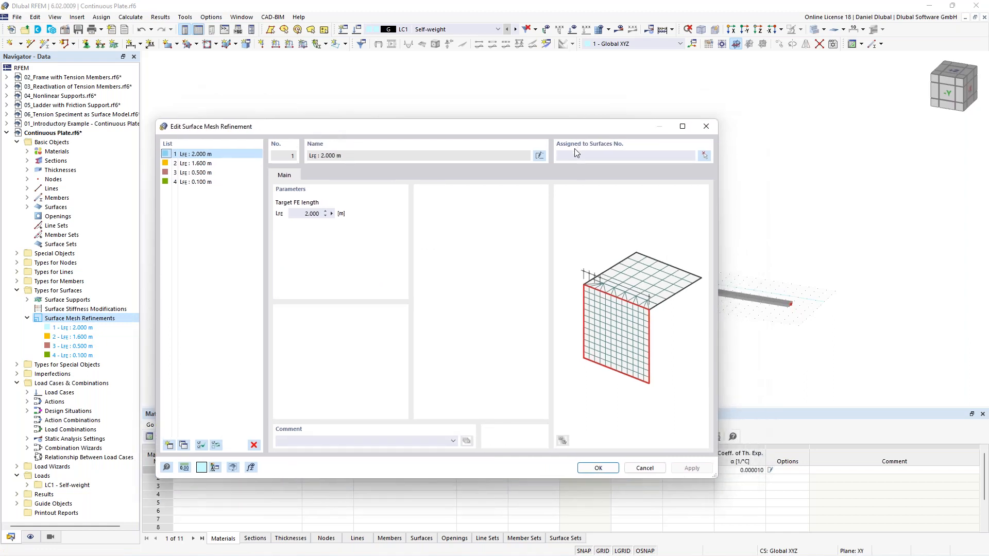
pyautogui.click(246, 163)
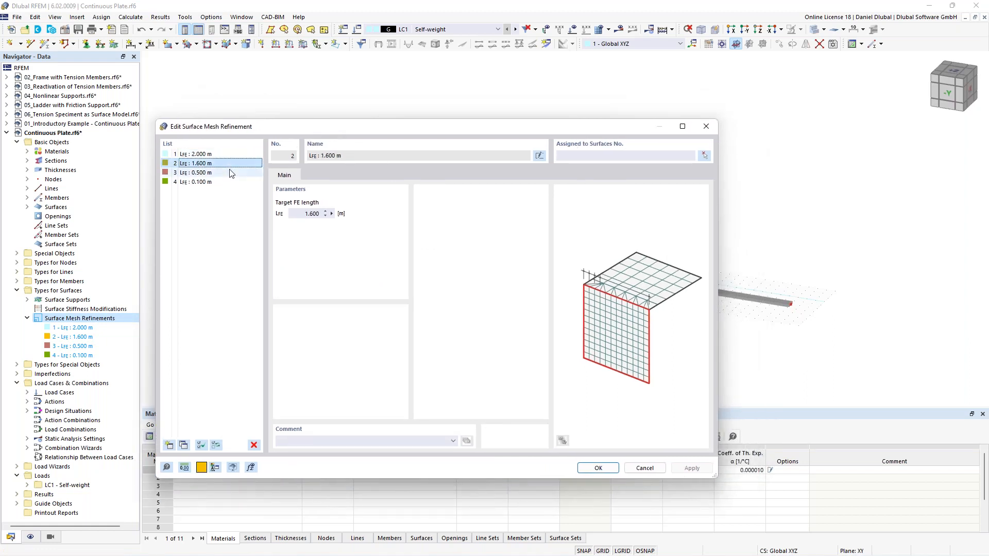
pyautogui.click(230, 173)
pyautogui.click(227, 154)
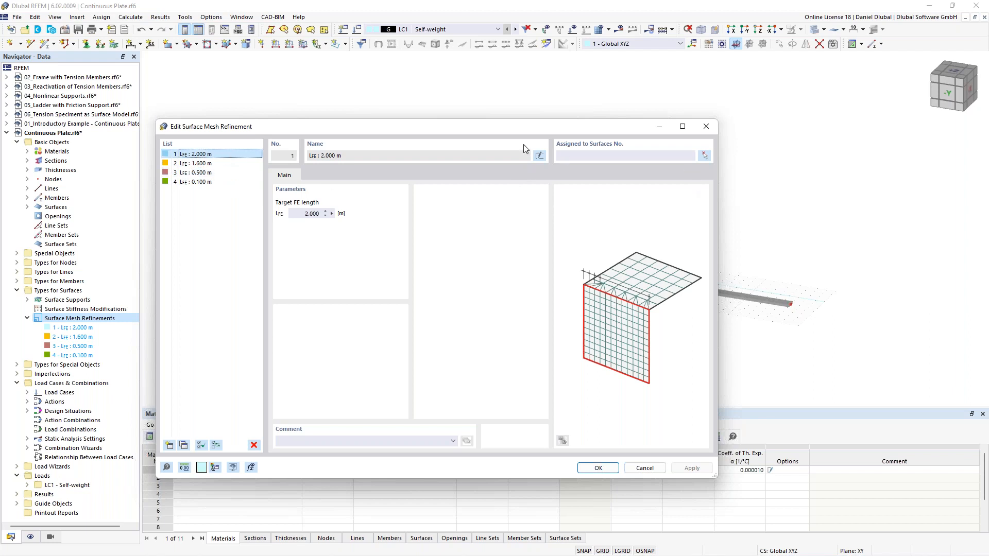
# - Assign the 2.000 m mesh refinement to the first plate in the row, surface 1
pyautogui.moveTo(520, 127); pyautogui.dragTo(532, 296)
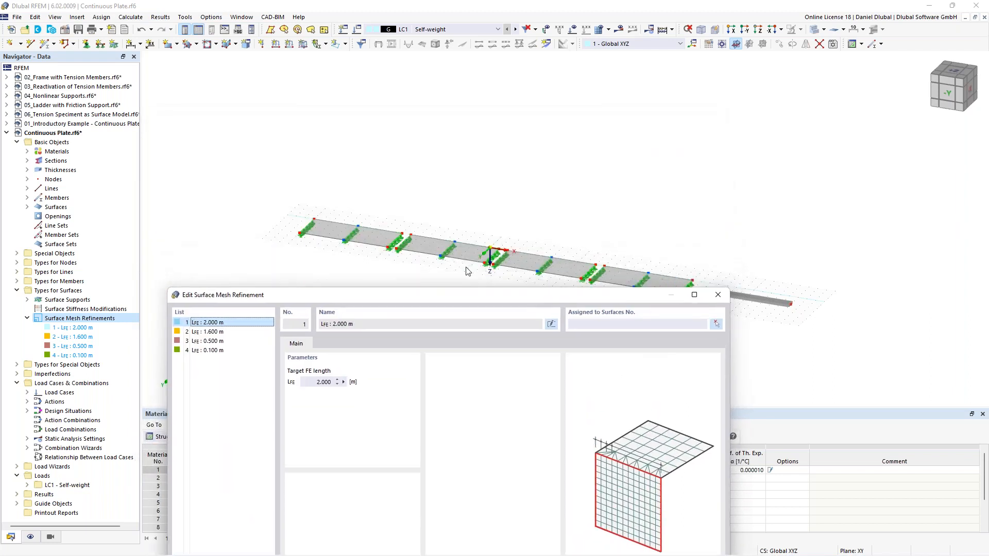
pyautogui.moveTo(469, 300); pyautogui.dragTo(477, 160)
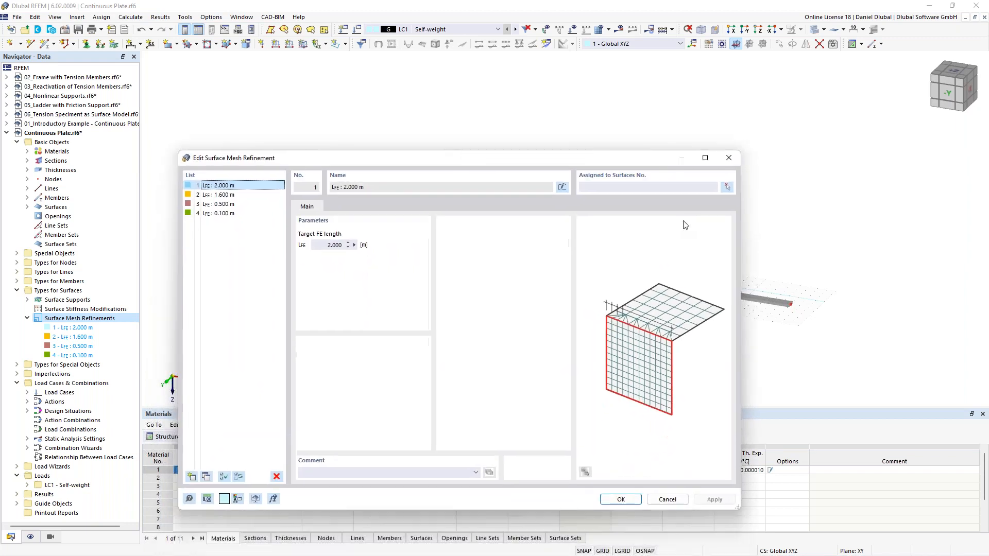
pyautogui.click(726, 187)
pyautogui.click(168, 163)
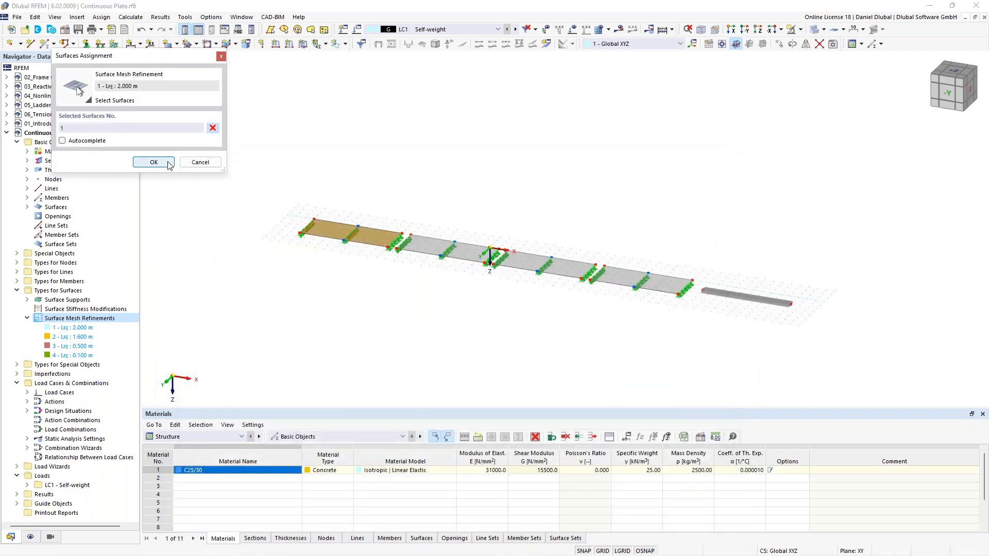
pyautogui.click(713, 501)
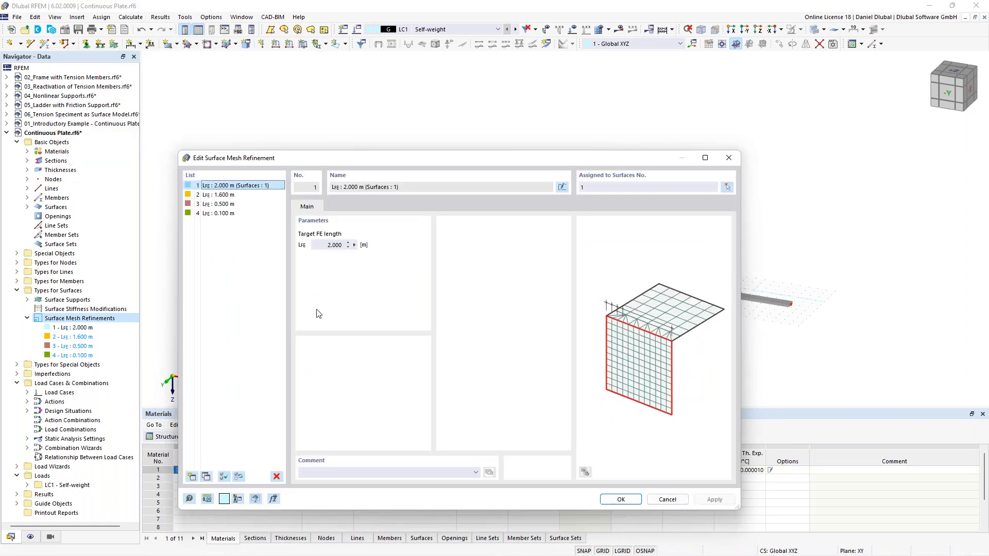
# - Assign the 1.600 m mesh refinement to the second plate in the row, surface 2
pyautogui.click(224, 196)
pyautogui.click(727, 188)
pyautogui.click(471, 255)
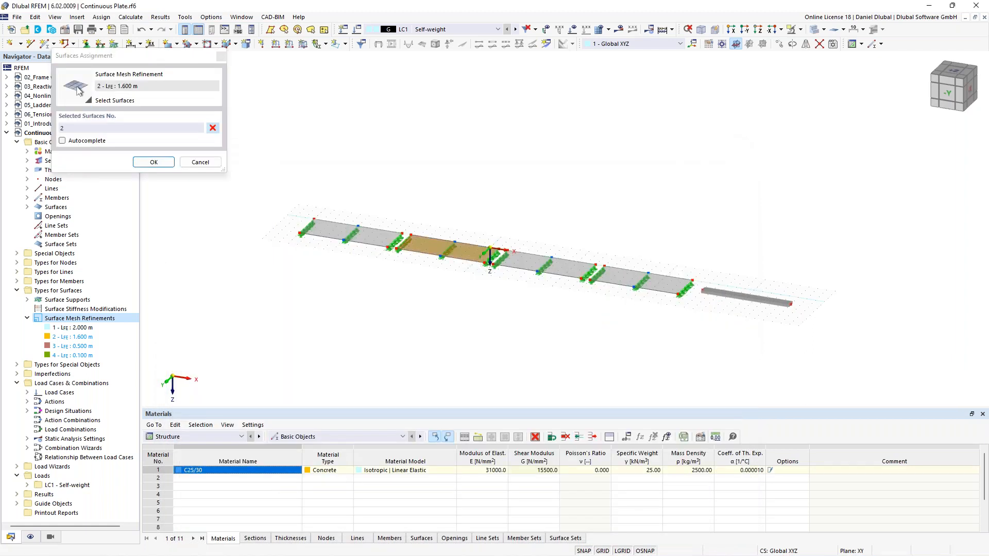
pyautogui.click(155, 162)
pyautogui.click(706, 503)
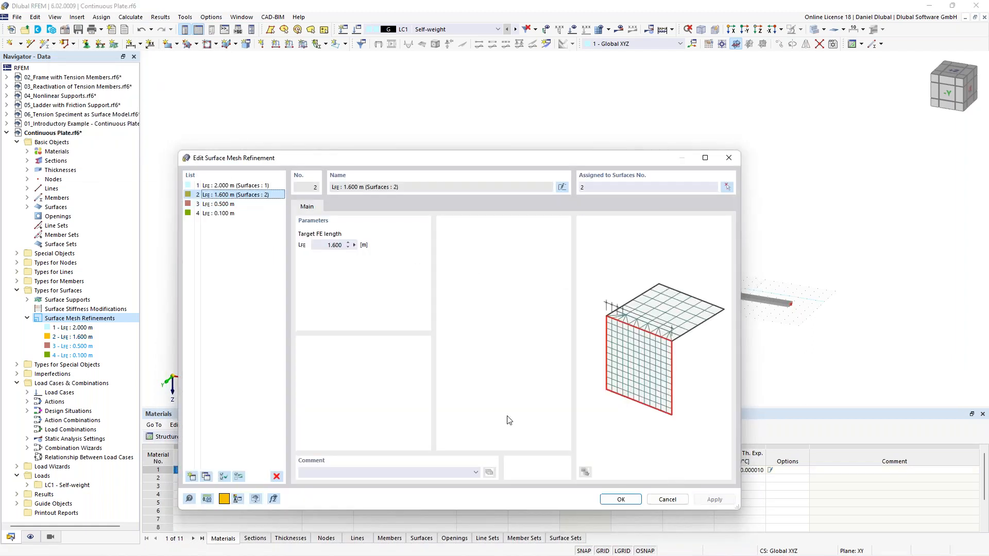
# - Assign the 0.500 m mesh refinement to the third plate in the row, surface 3
pyautogui.click(219, 204)
pyautogui.click(727, 188)
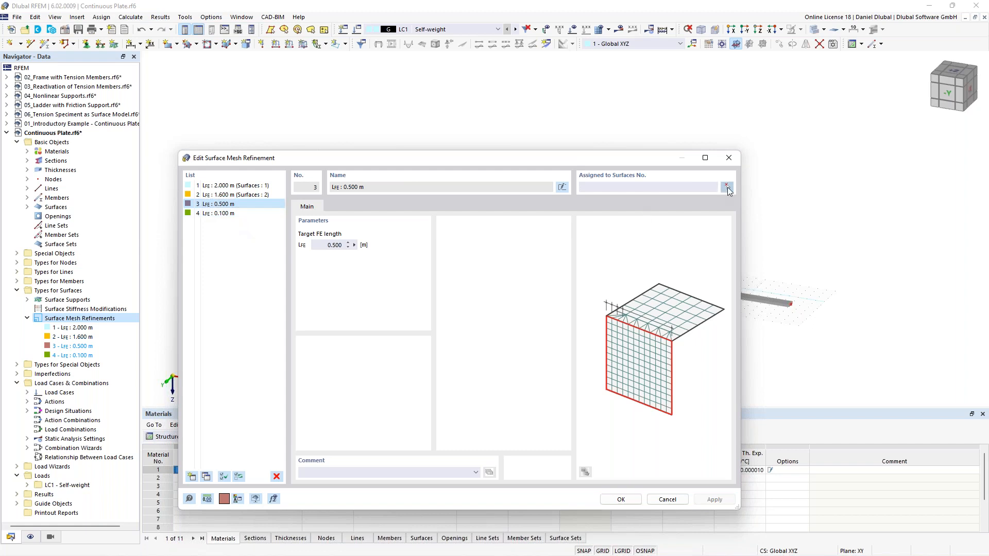
pyautogui.click(562, 266)
pyautogui.click(153, 162)
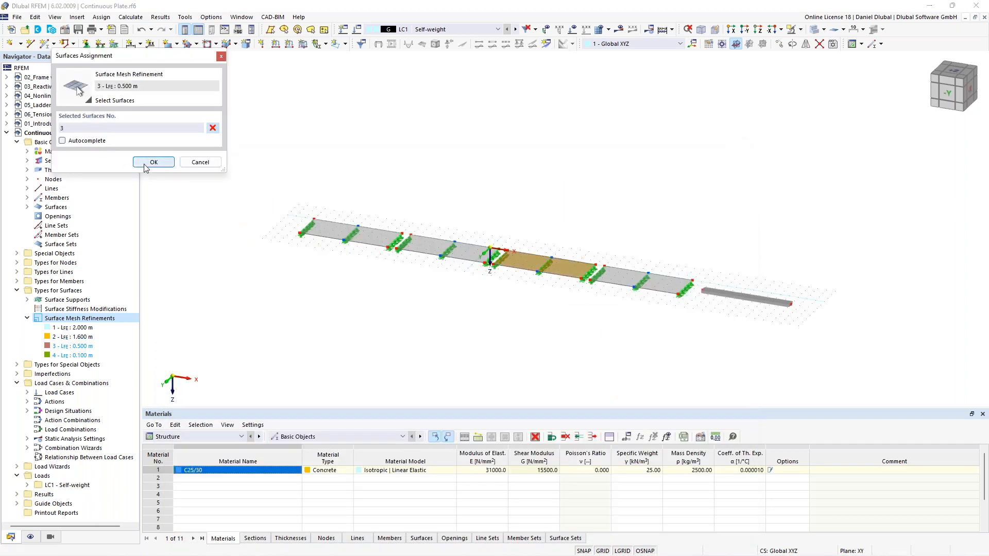
pyautogui.click(712, 502)
# - Assign the 0.100 m mesh refinement to the fourth plate, surface 4, and accept the surface mesh refinements
pyautogui.click(254, 214)
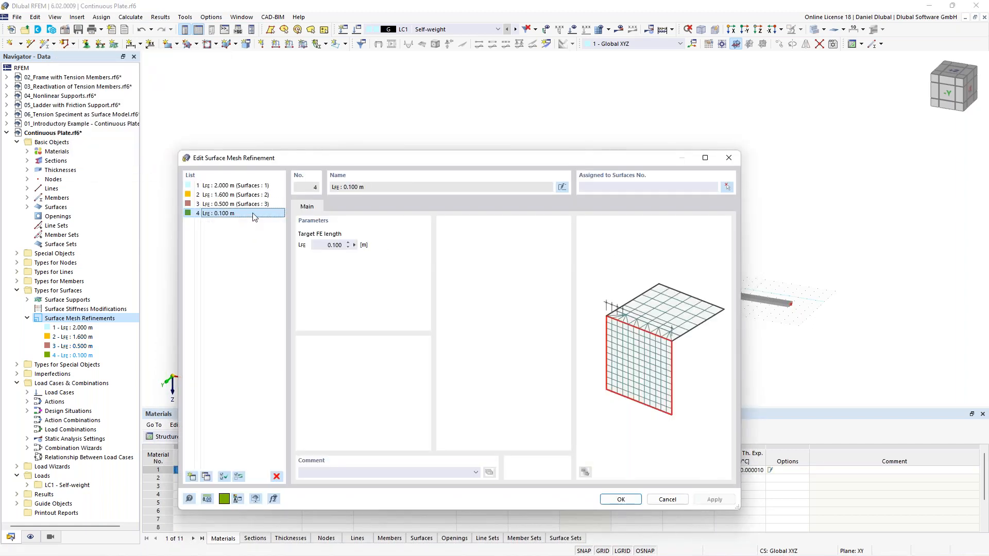
pyautogui.click(725, 187)
pyautogui.click(644, 281)
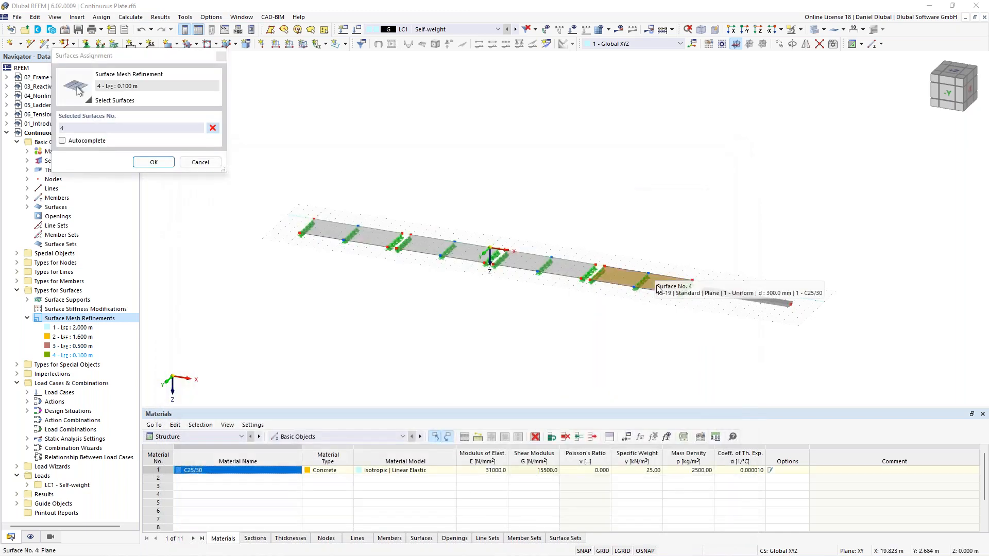
pyautogui.click(154, 161)
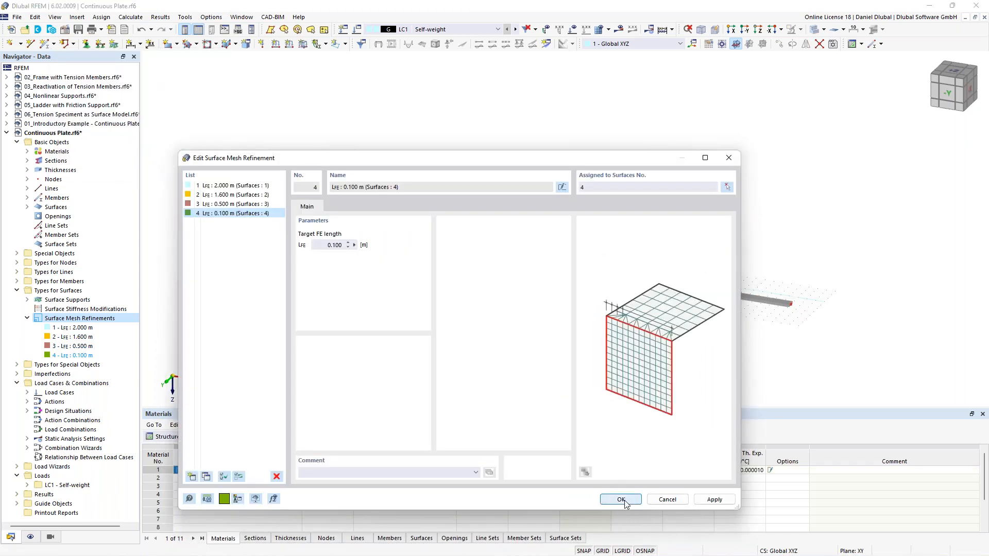
pyautogui.click(623, 500)
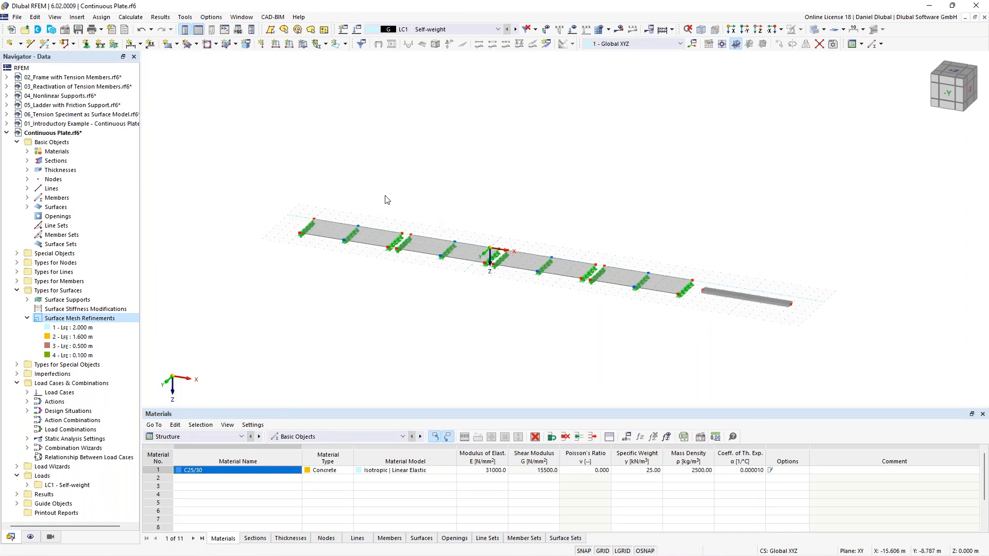
# - Generate the FE mesh for the four plates and the beam member
pyautogui.scroll(1, 299, 194)
pyautogui.moveTo(394, 191); pyautogui.dragTo(422, 155, button='middle')
pyautogui.scroll(2, 386, 178)
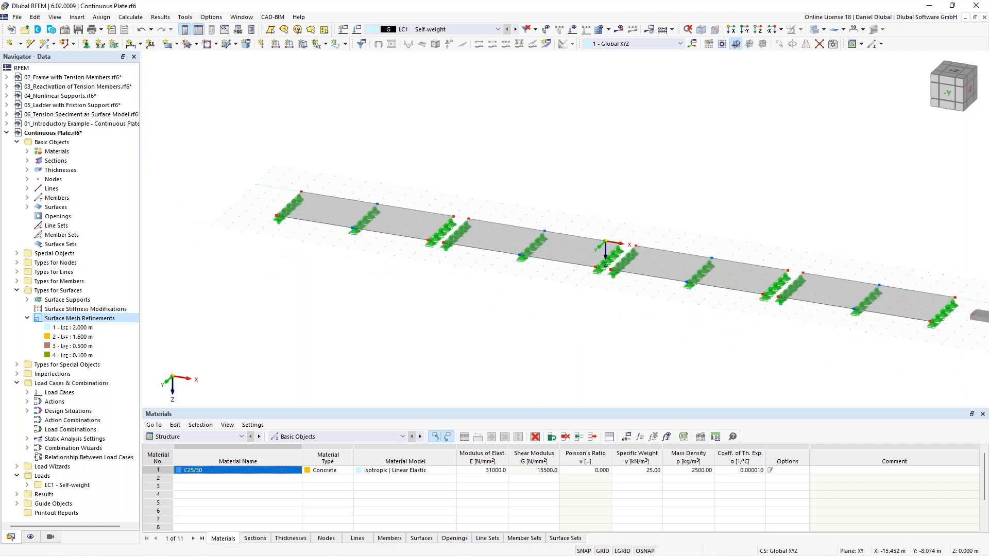
pyautogui.scroll(1, 418, 193)
pyautogui.moveTo(420, 193); pyautogui.dragTo(387, 174, button='middle')
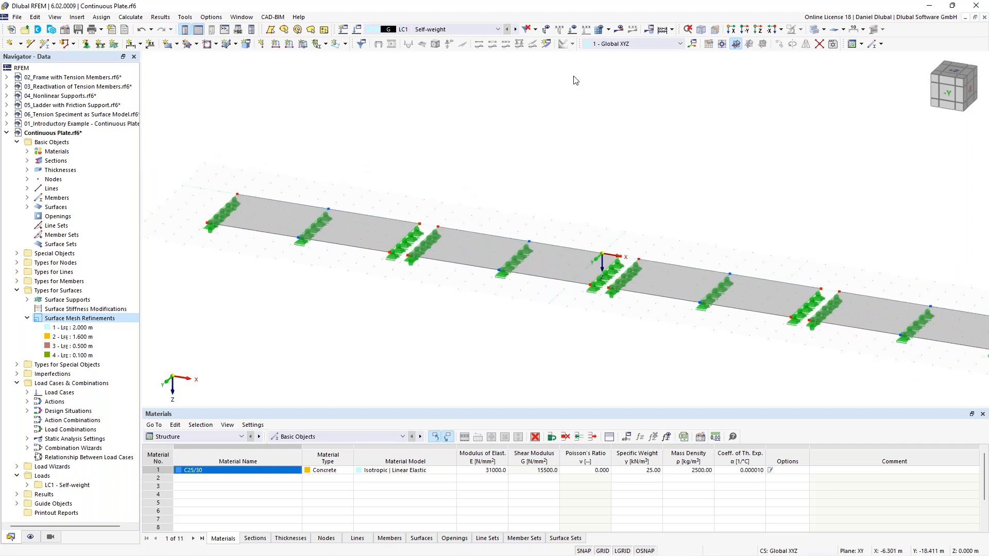
pyautogui.click(609, 32)
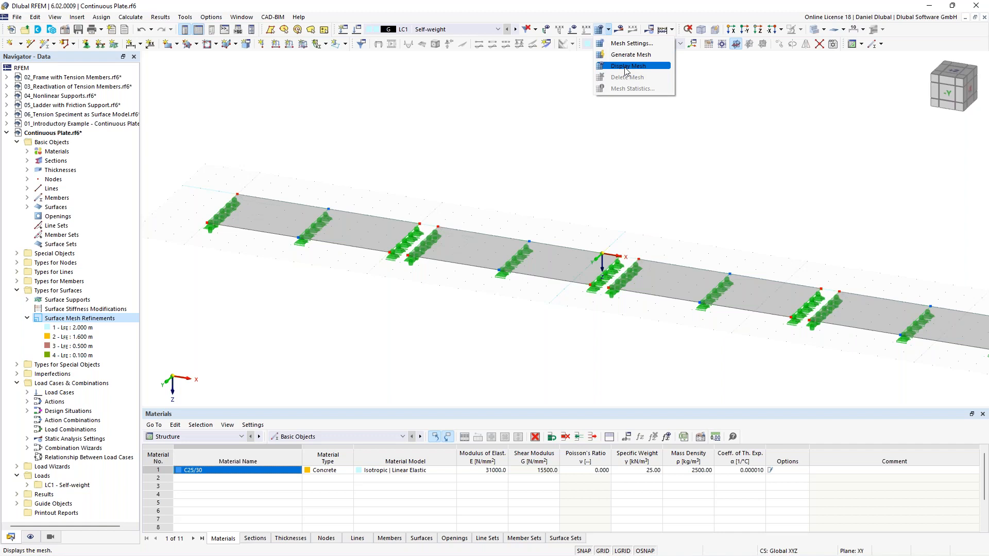
pyautogui.click(639, 63)
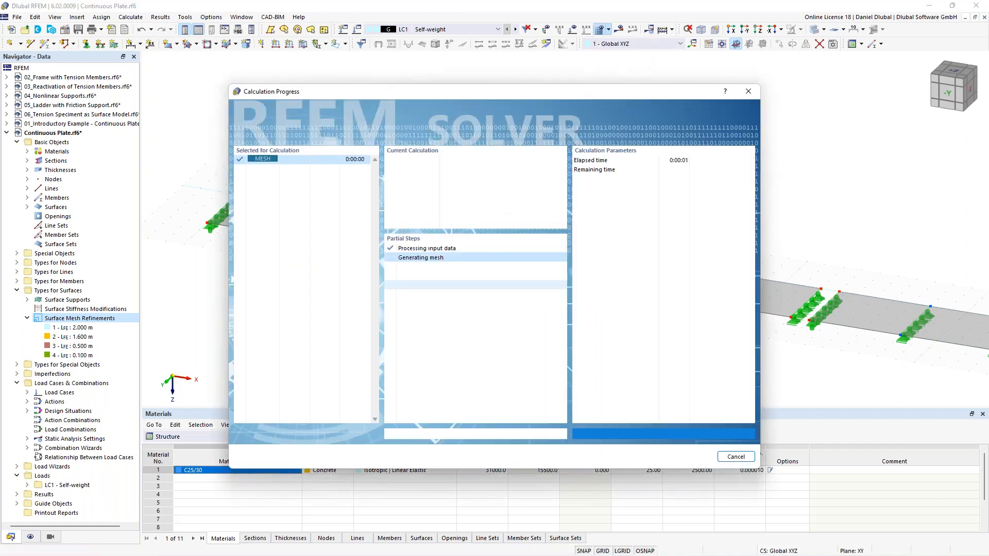
# - Switch the model display to wireframe so that the mesh lines on the plates can be seen
pyautogui.scroll(-2, 478, 175)
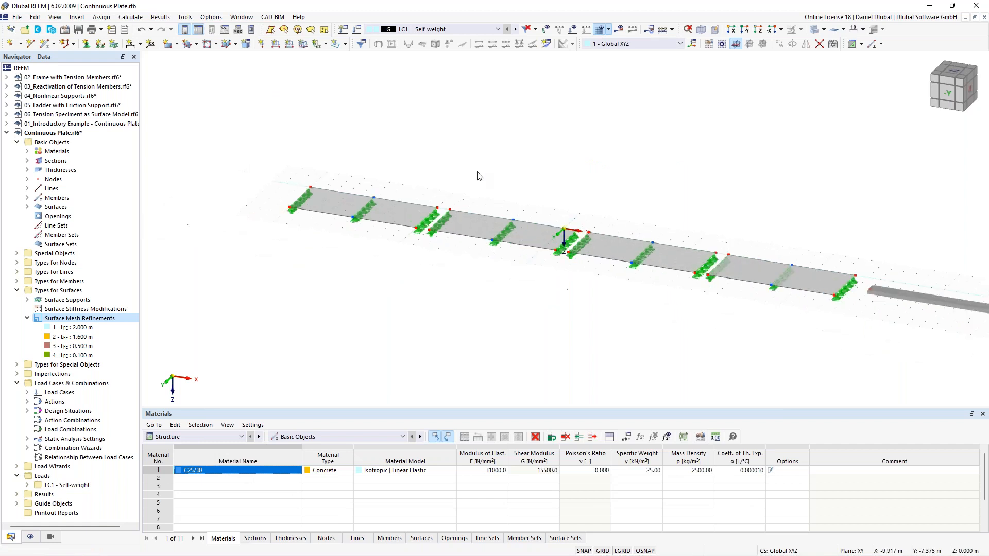
pyautogui.moveTo(480, 173); pyautogui.dragTo(438, 189, button='middle')
pyautogui.rightClick(717, 130)
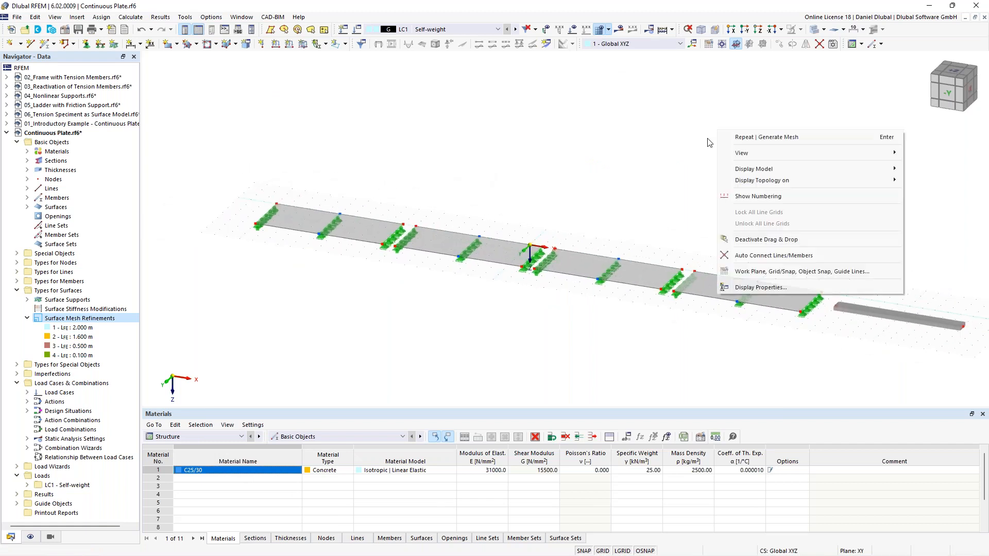
pyautogui.click(702, 125)
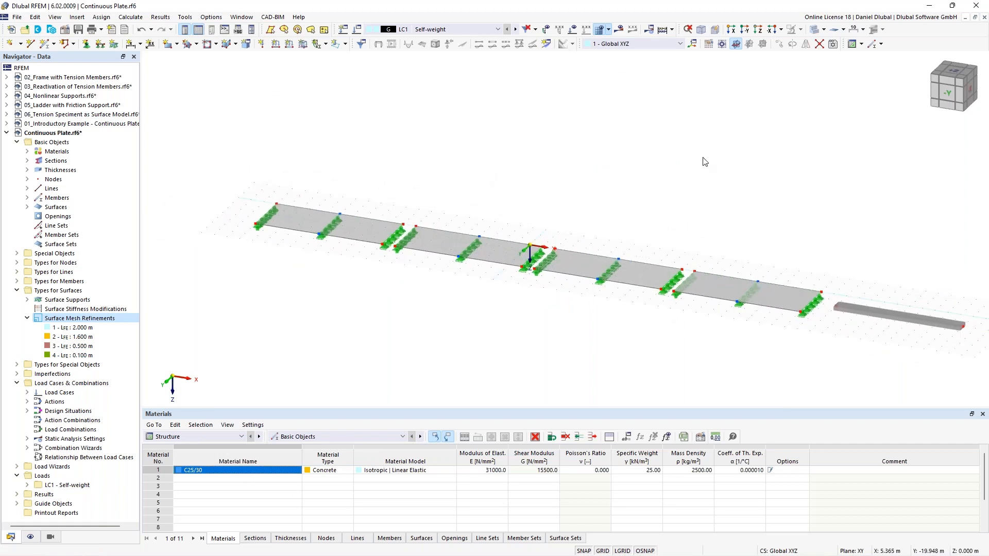
pyautogui.click(812, 30)
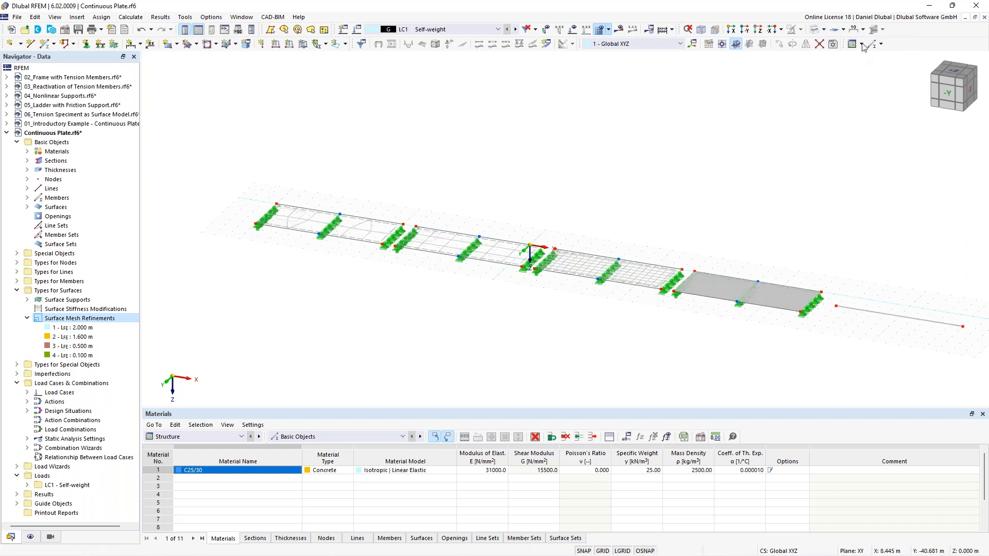
# - Examine the FE mesh on each of the four plates, comparing the element layout from coarsest to finest
pyautogui.scroll(1, 249, 201)
pyautogui.scroll(1, 373, 170)
pyautogui.scroll(1, 345, 155)
pyautogui.scroll(1, 344, 157)
pyautogui.scroll(1, 332, 186)
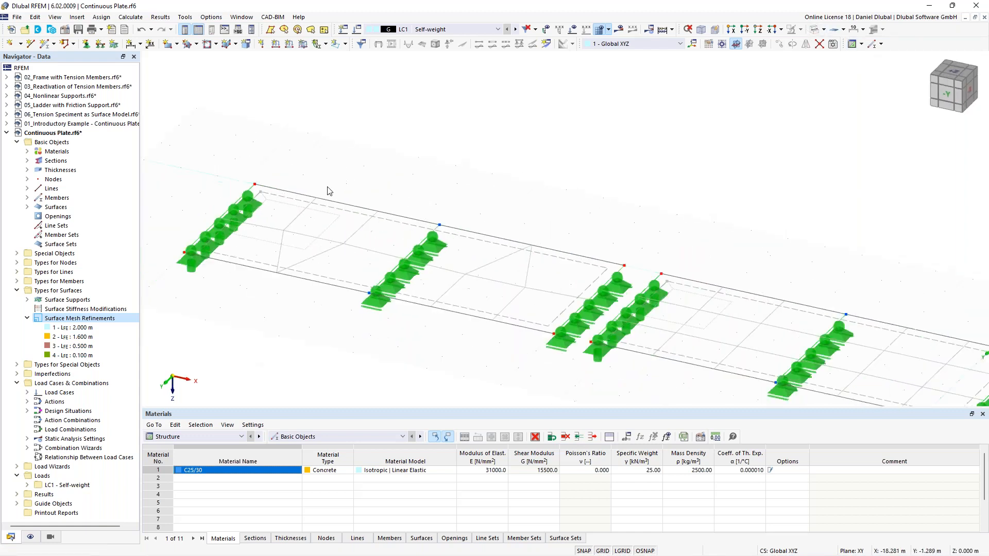
pyautogui.scroll(1, 319, 206)
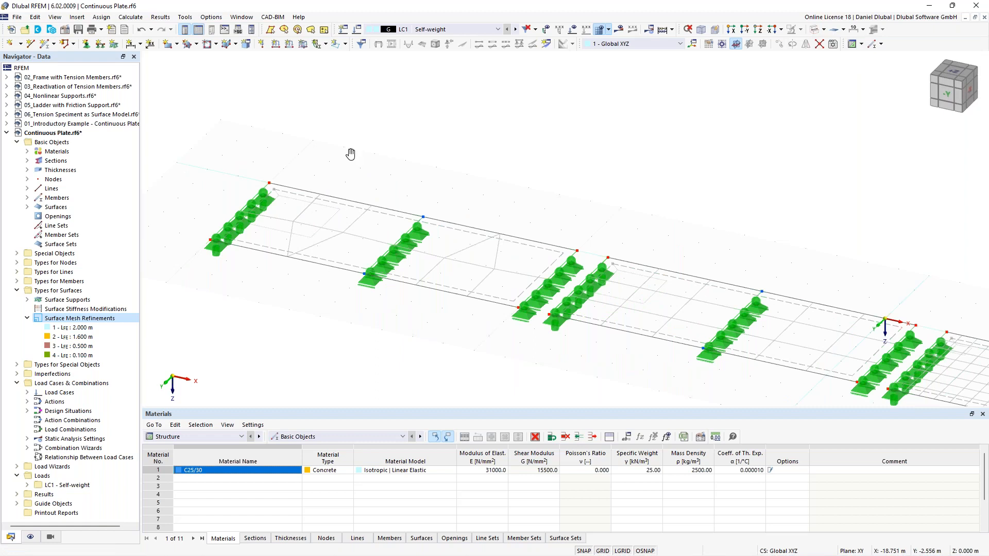
pyautogui.moveTo(345, 159); pyautogui.dragTo(446, 163, button='middle')
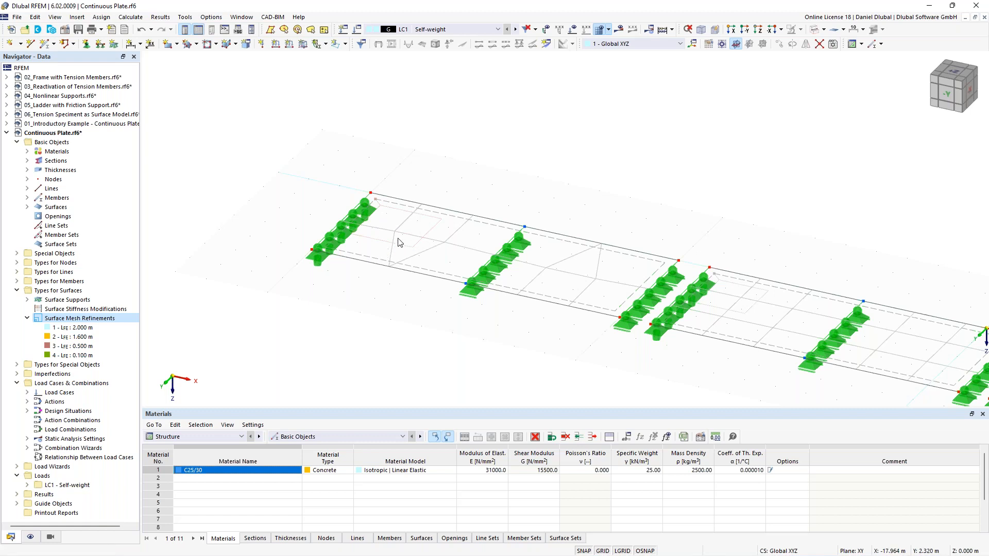
pyautogui.scroll(-1, 480, 174)
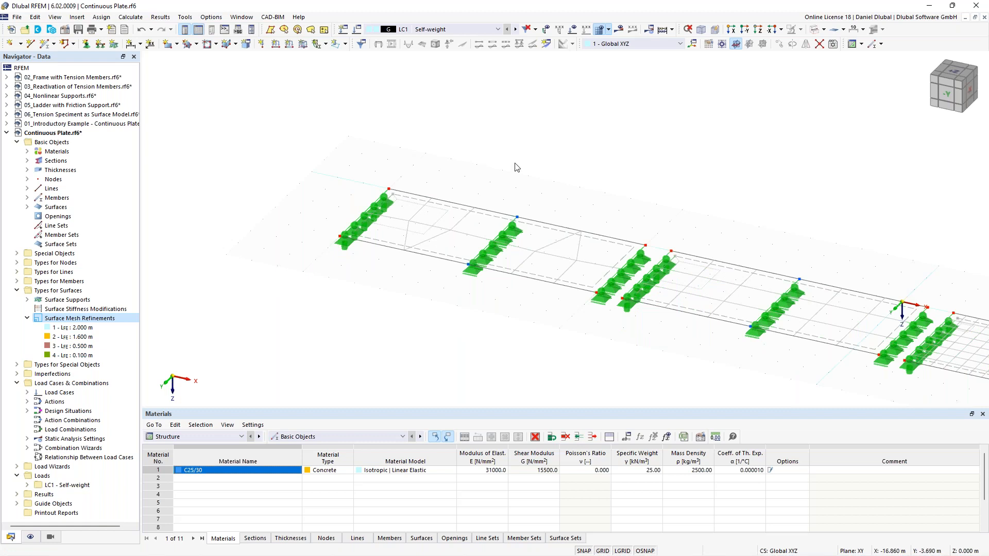
pyautogui.scroll(-1, 515, 168)
pyautogui.scroll(4, 426, 206)
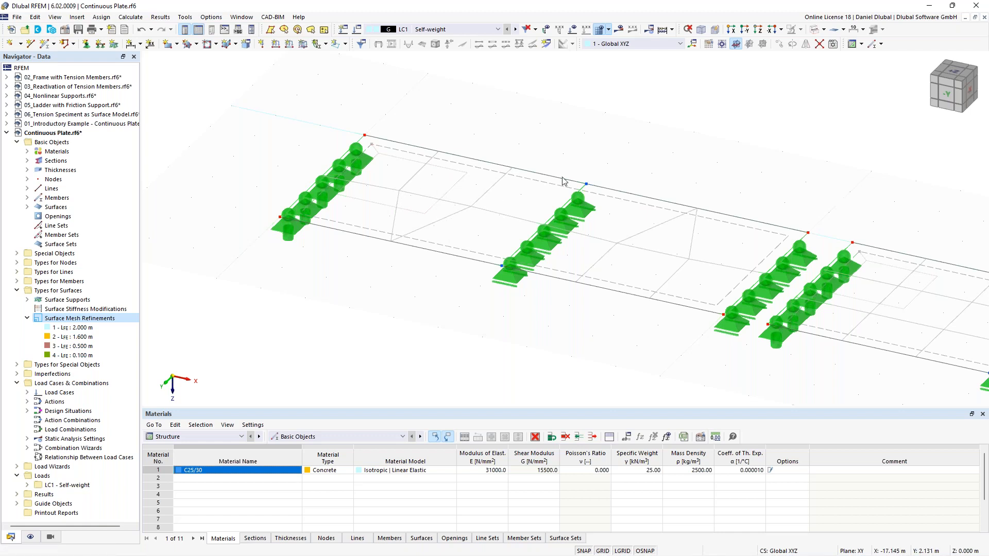
pyautogui.scroll(-2, 601, 171)
pyautogui.moveTo(700, 153); pyautogui.dragTo(381, 118, button='middle')
pyautogui.scroll(2, 484, 231)
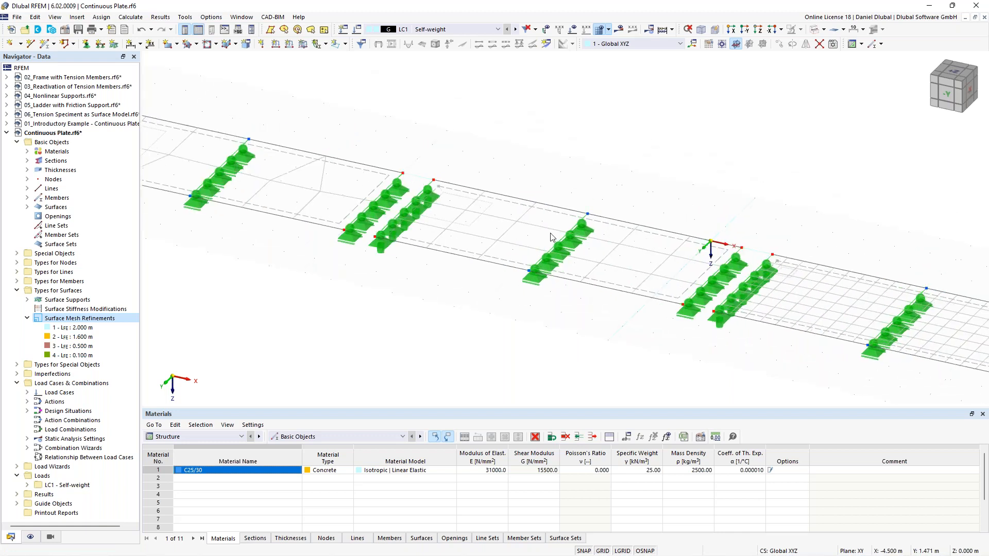
pyautogui.scroll(2, 444, 219)
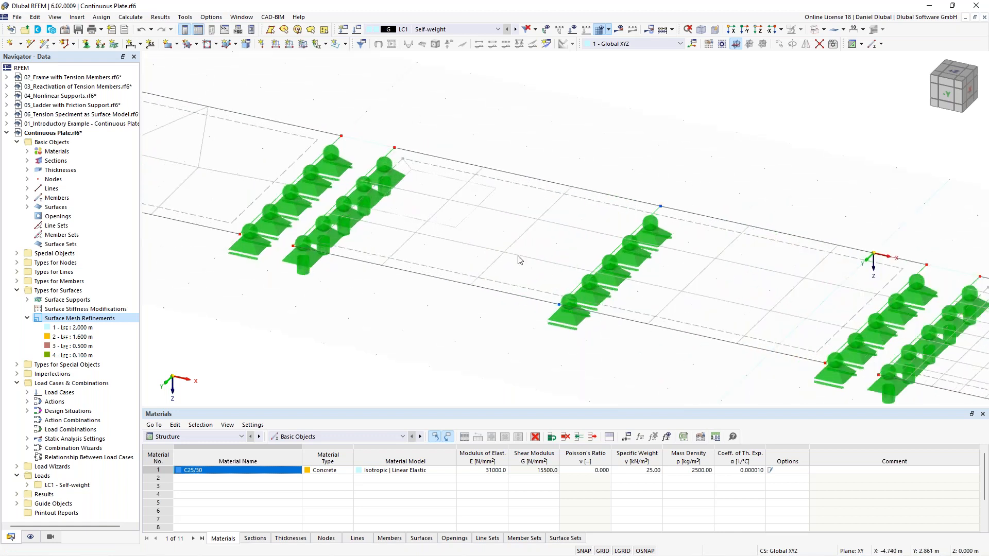
pyautogui.scroll(-3, 620, 163)
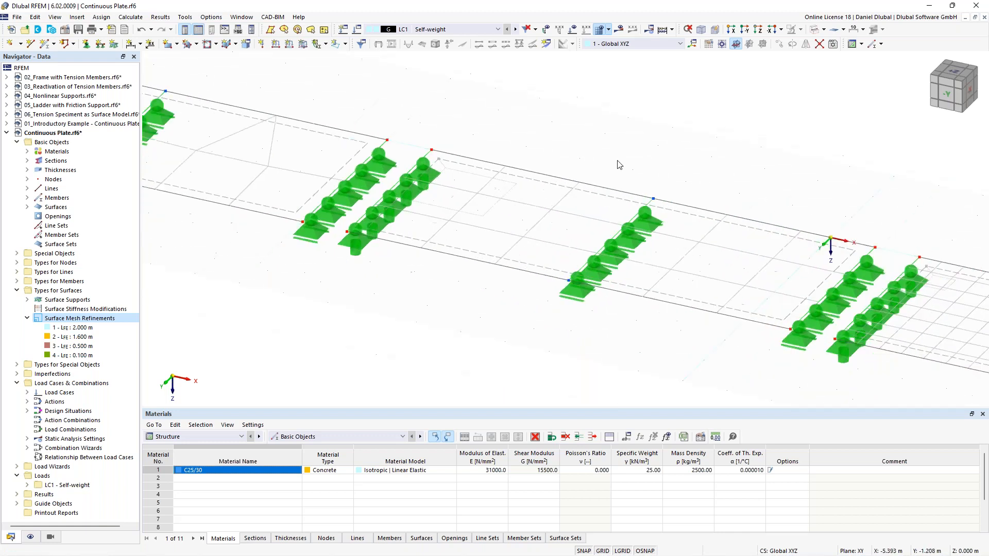
pyautogui.moveTo(727, 157); pyautogui.dragTo(381, 117, button='middle')
pyautogui.scroll(6, 581, 252)
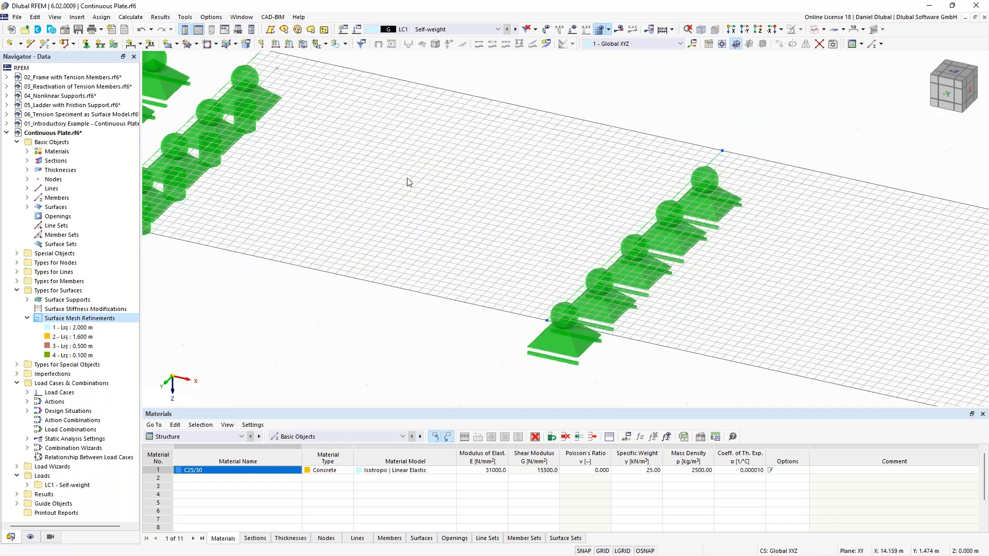
pyautogui.scroll(-5, 583, 256)
pyautogui.moveTo(500, 223); pyautogui.dragTo(649, 167, button='middle')
pyautogui.moveTo(421, 123); pyautogui.dragTo(589, 184, button='middle')
pyautogui.scroll(-3, 588, 183)
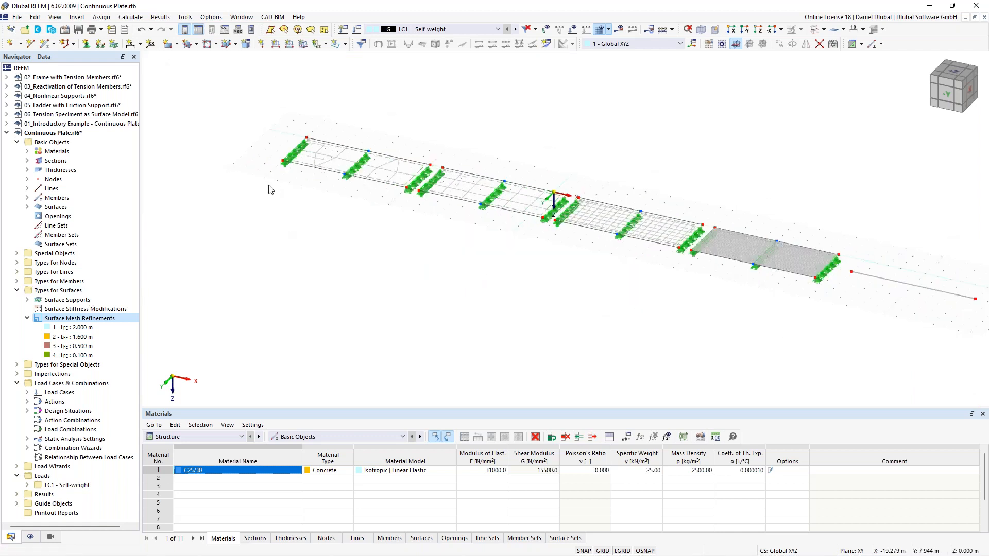
pyautogui.moveTo(375, 128); pyautogui.dragTo(375, 143, button='middle')
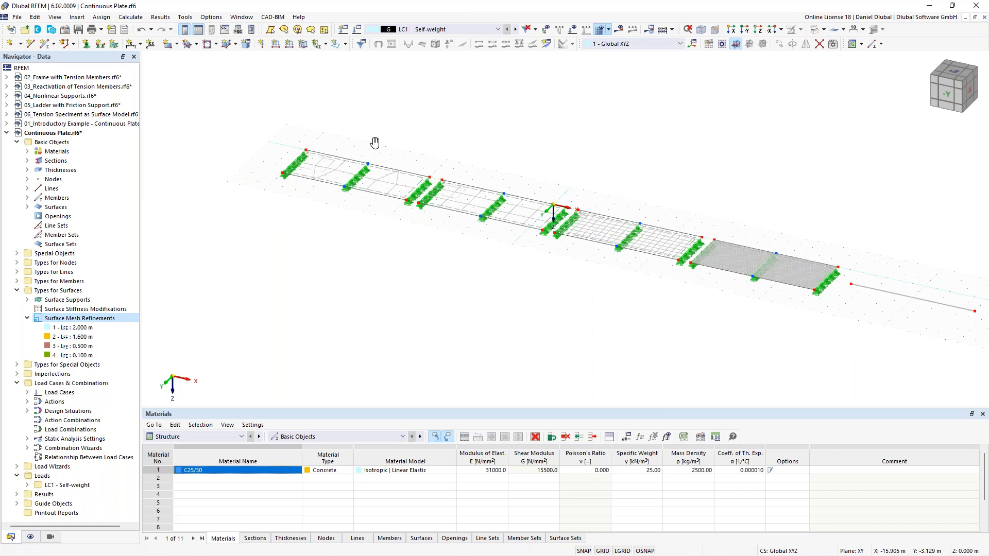
pyautogui.moveTo(416, 161); pyautogui.dragTo(408, 166, button='middle')
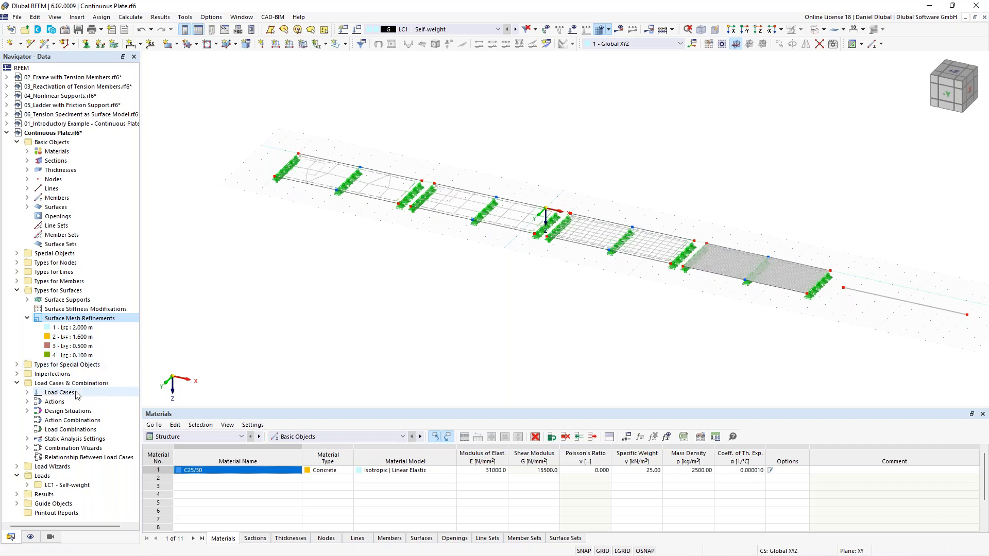
# - Create a two-point result section along the plates' centreline, from X -20 m, Y 2 m to X 23 m, Y 2 m
pyautogui.click(546, 44)
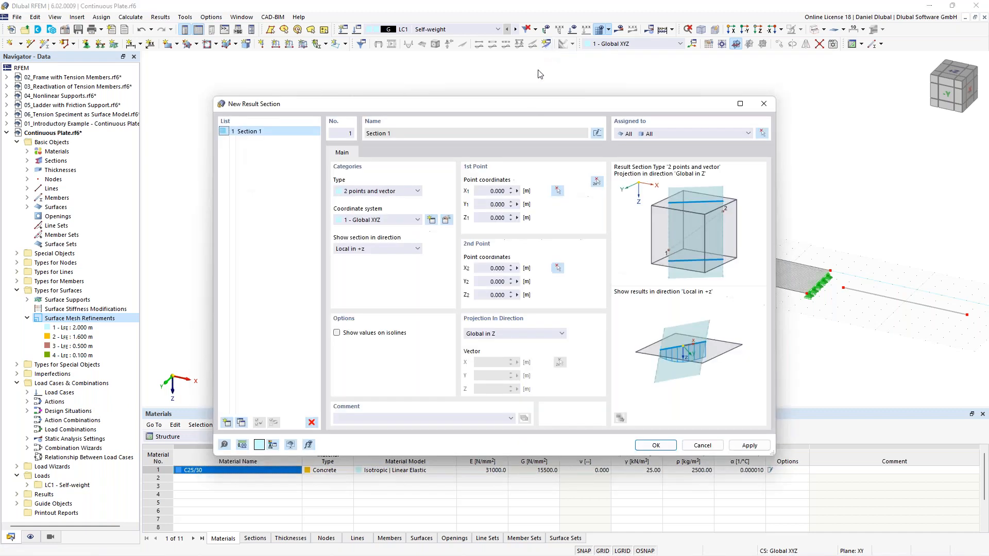
pyautogui.click(597, 183)
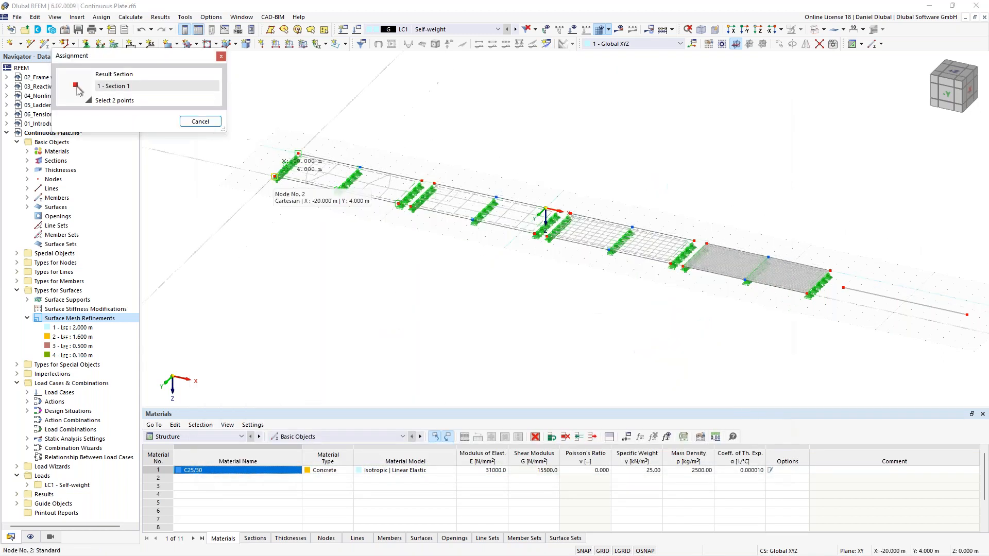
pyautogui.scroll(1, 274, 155)
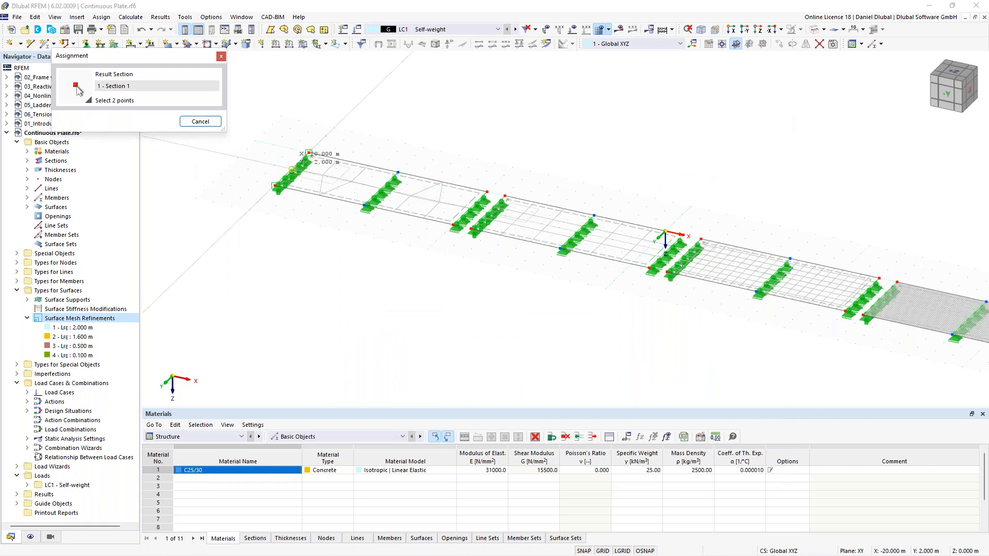
pyautogui.moveTo(620, 185); pyautogui.dragTo(372, 134, button='middle')
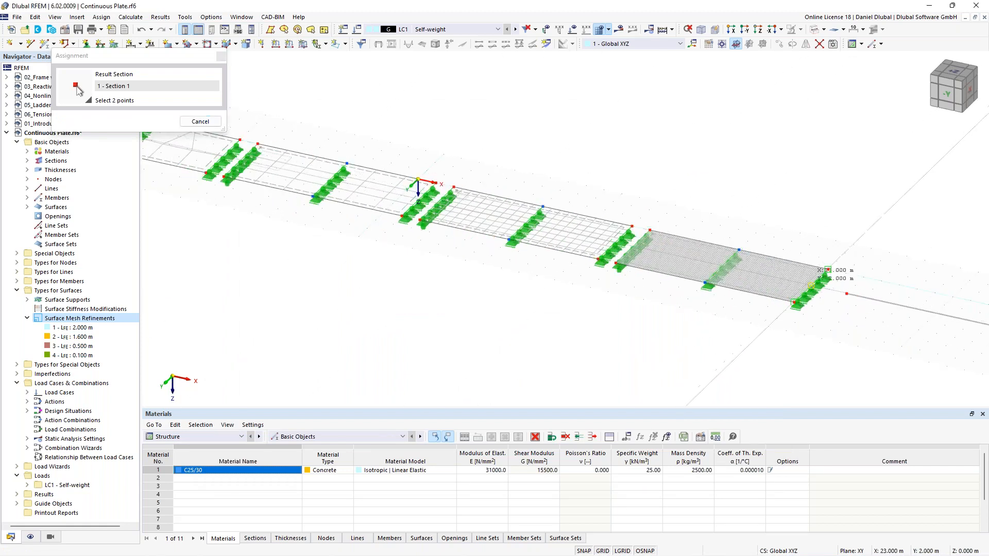
pyautogui.click(828, 269)
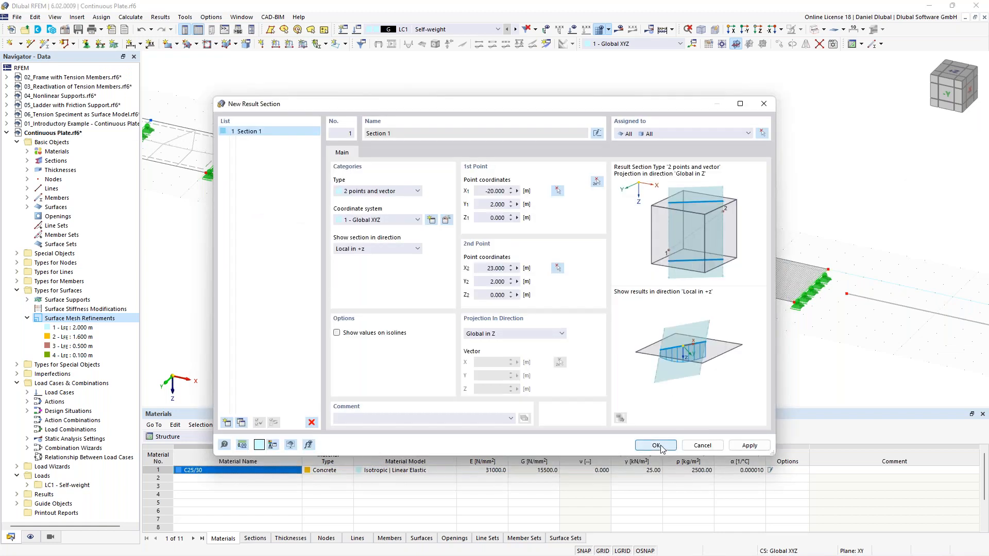
pyautogui.click(662, 449)
# - Try to calculate the self-weight results of load case LC1 for the plates and the beam member
pyautogui.scroll(-2, 457, 156)
pyautogui.moveTo(473, 113); pyautogui.dragTo(546, 106, button='middle')
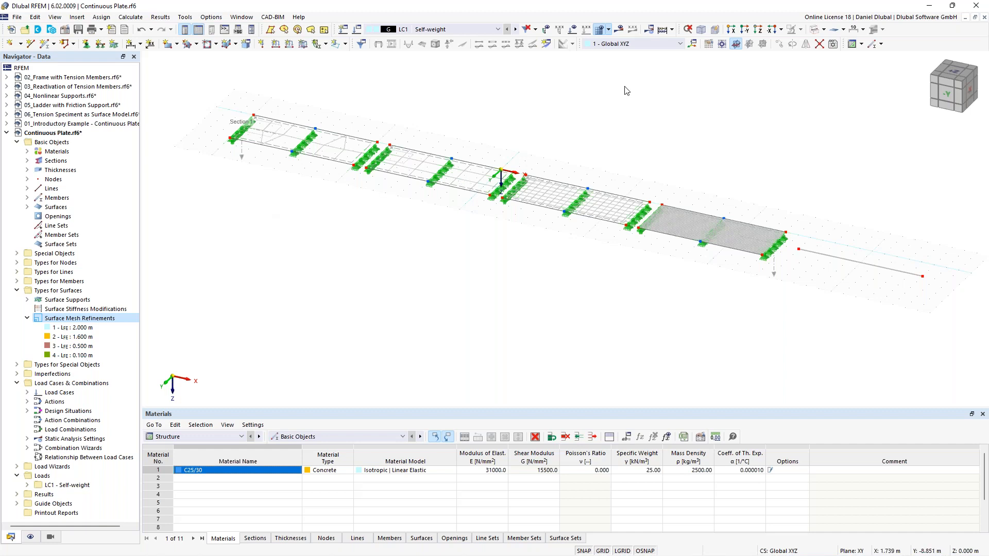
pyautogui.click(620, 31)
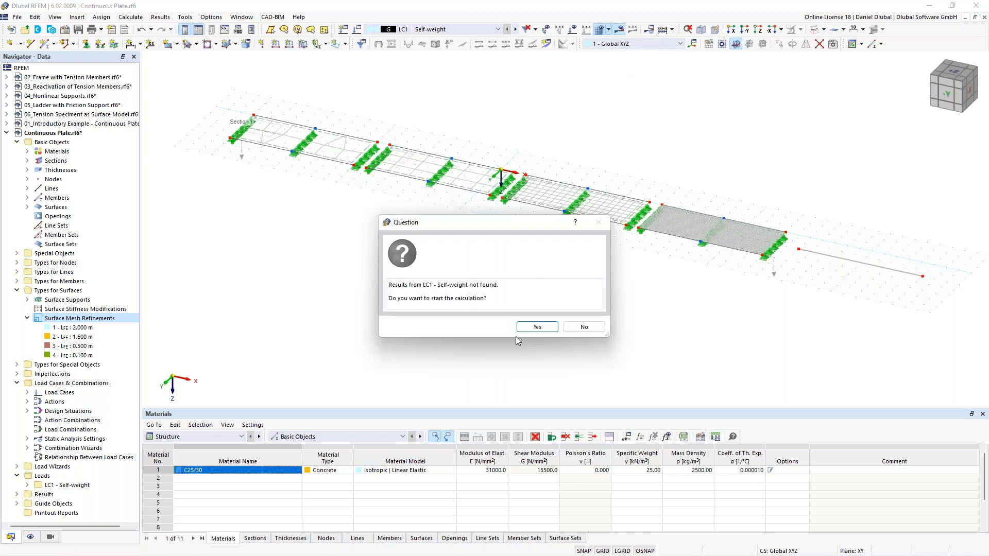
pyautogui.click(535, 328)
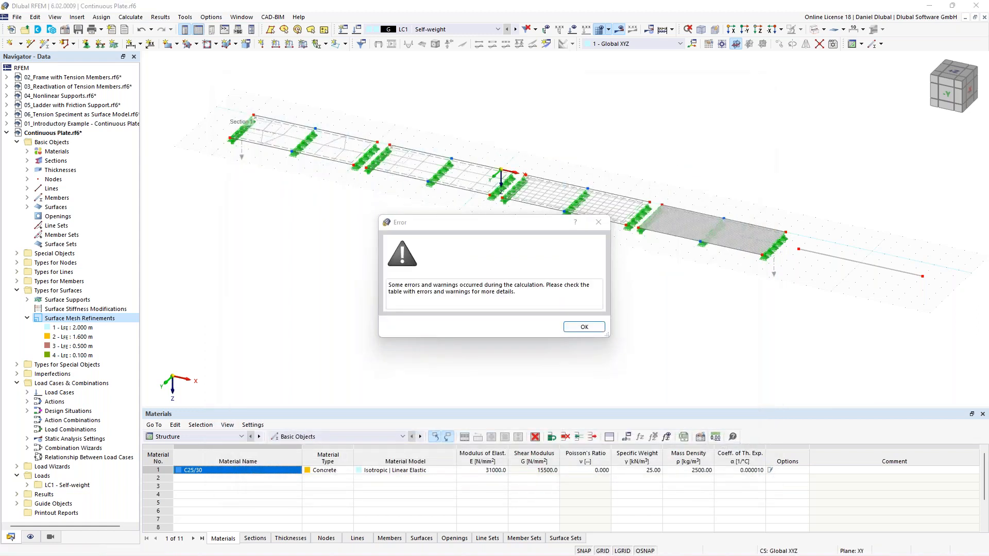
pyautogui.click(585, 327)
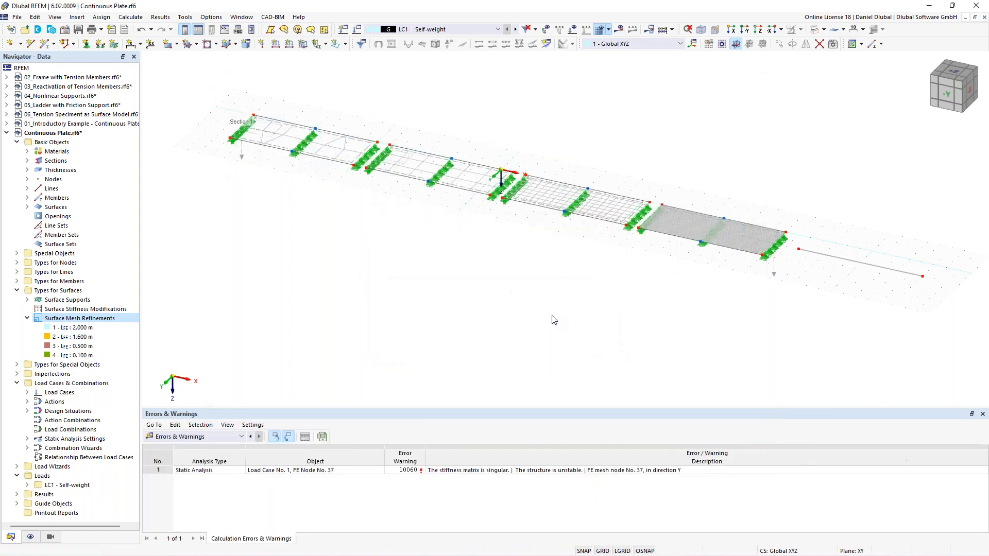
# - Add one intermediate on-member node to the beam member without dividing it
pyautogui.moveTo(741, 152); pyautogui.dragTo(509, 126, button='middle')
pyautogui.scroll(1, 646, 245)
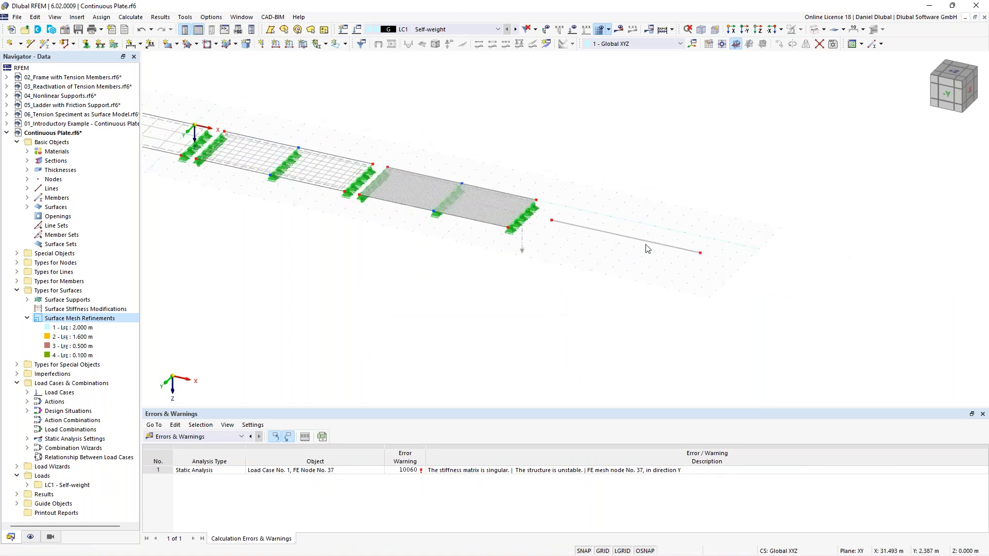
pyautogui.scroll(2, 639, 240)
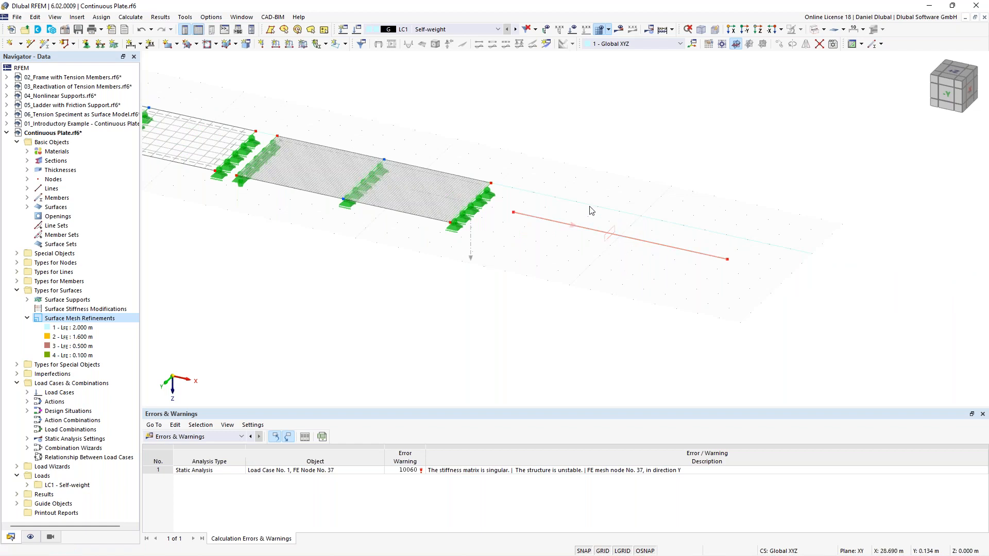
pyautogui.click(515, 211)
pyautogui.click(636, 253)
pyautogui.click(624, 237)
pyautogui.moveTo(574, 189); pyautogui.dragTo(526, 171, button='middle')
pyautogui.scroll(-2, 311, 148)
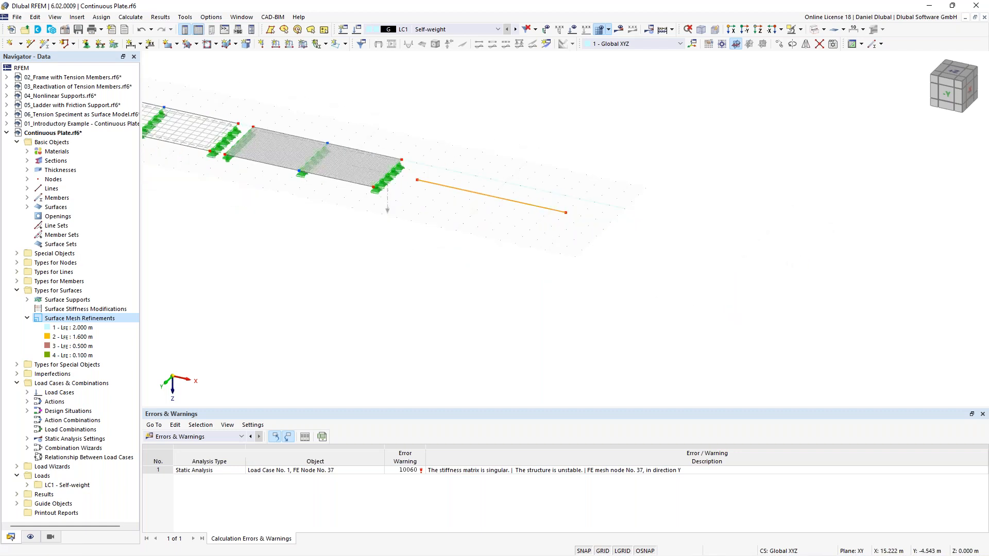
pyautogui.moveTo(207, 110); pyautogui.dragTo(274, 136, button='middle')
pyautogui.scroll(2, 601, 174)
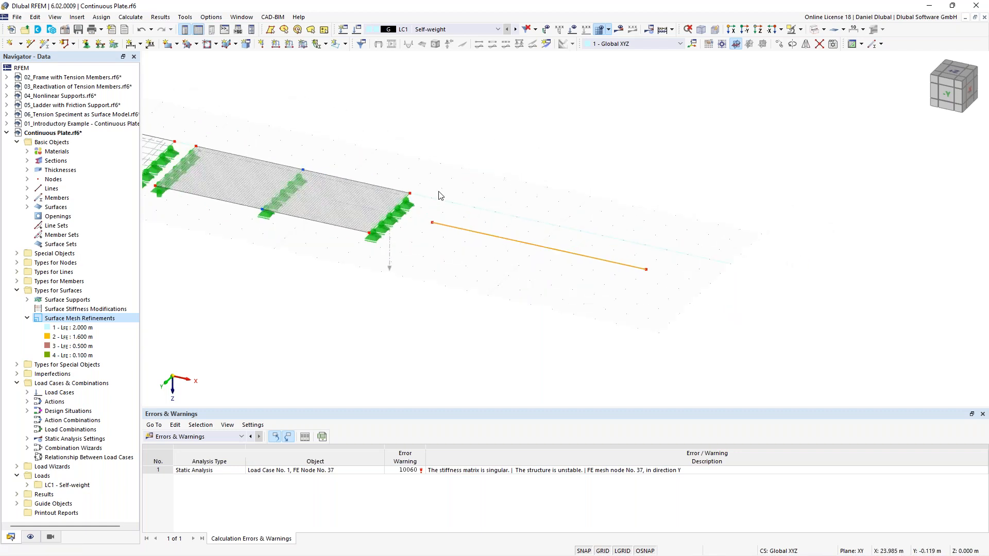
pyautogui.moveTo(441, 196); pyautogui.dragTo(482, 216, button='middle')
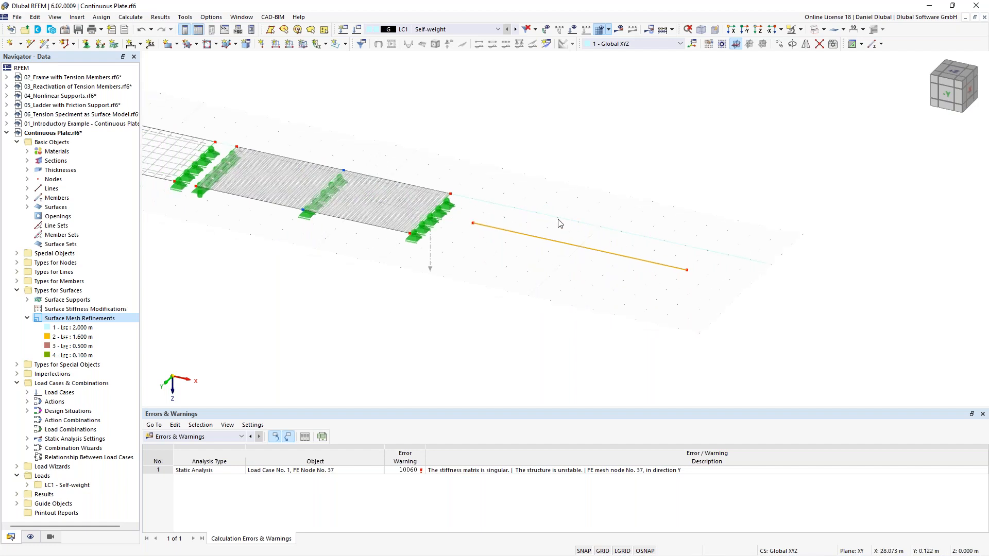
pyautogui.rightClick(578, 250)
pyautogui.moveTo(625, 281)
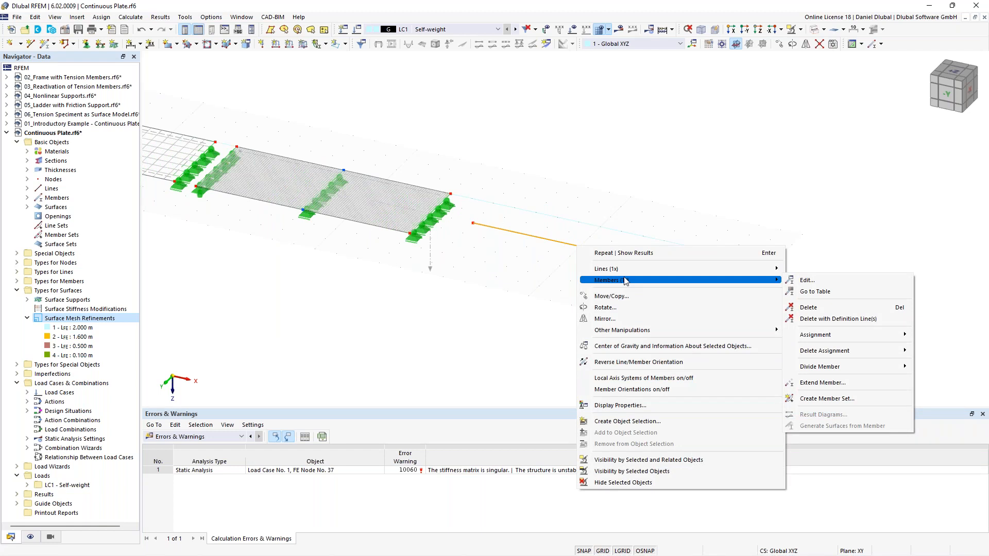
pyautogui.moveTo(841, 369)
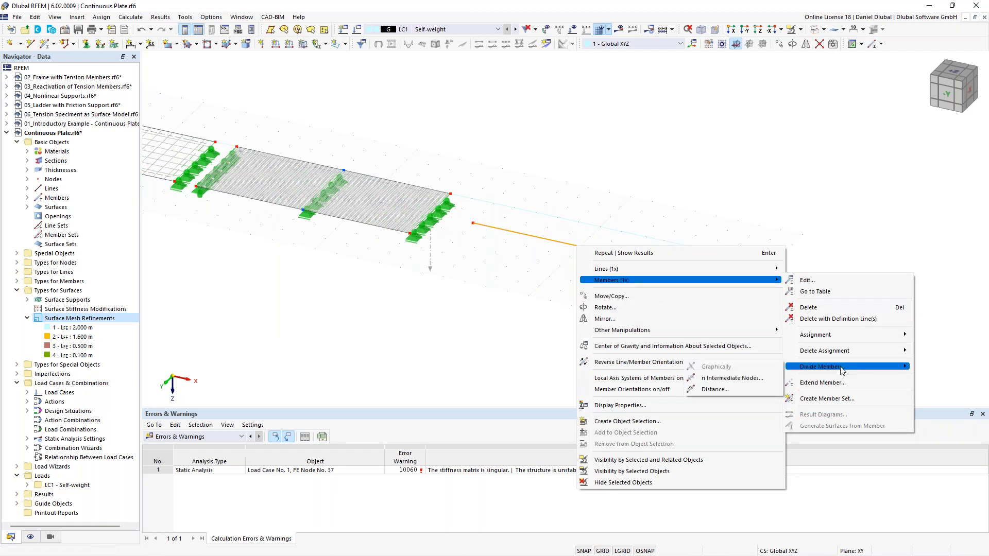
pyautogui.click(757, 383)
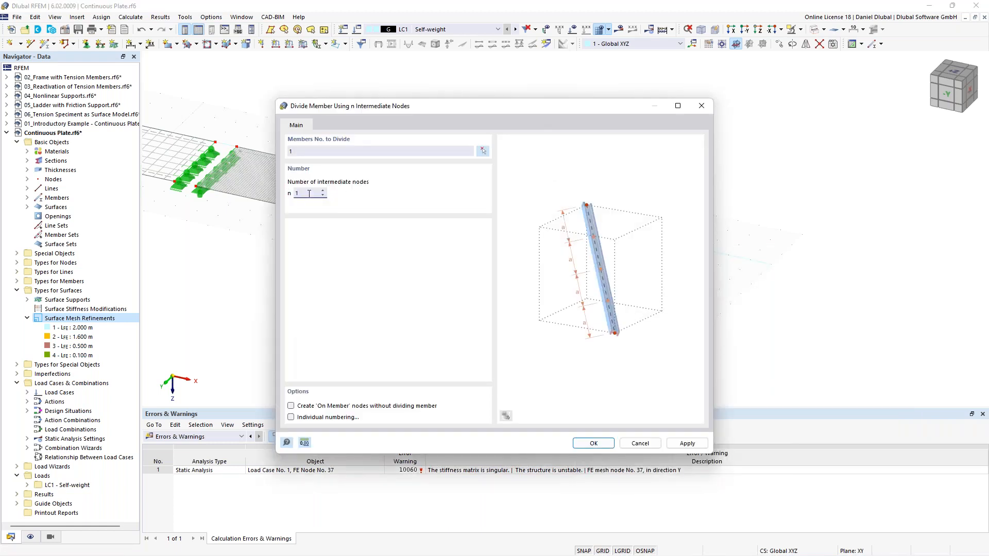
pyautogui.click(315, 406)
pyautogui.moveTo(441, 109); pyautogui.dragTo(398, 98)
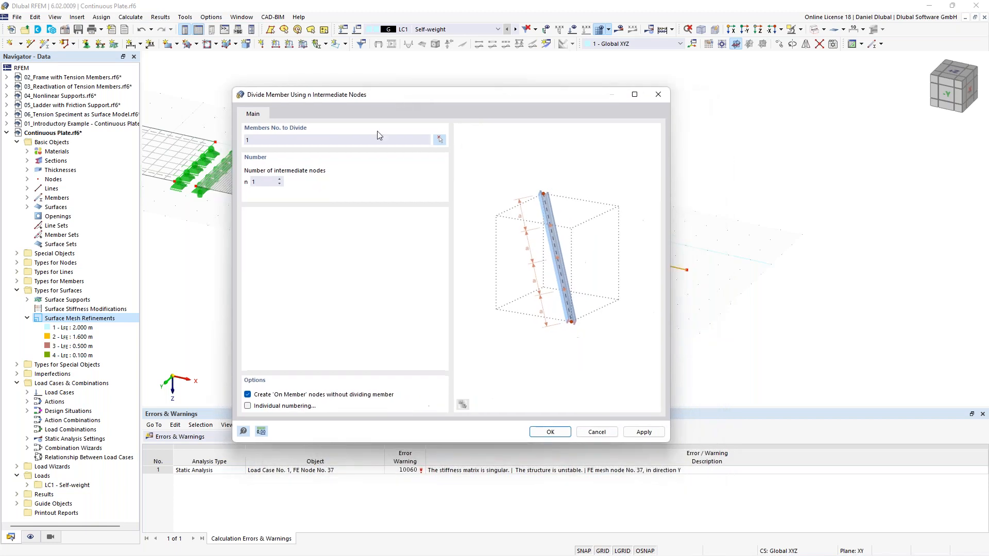
pyautogui.click(549, 436)
pyautogui.click(539, 326)
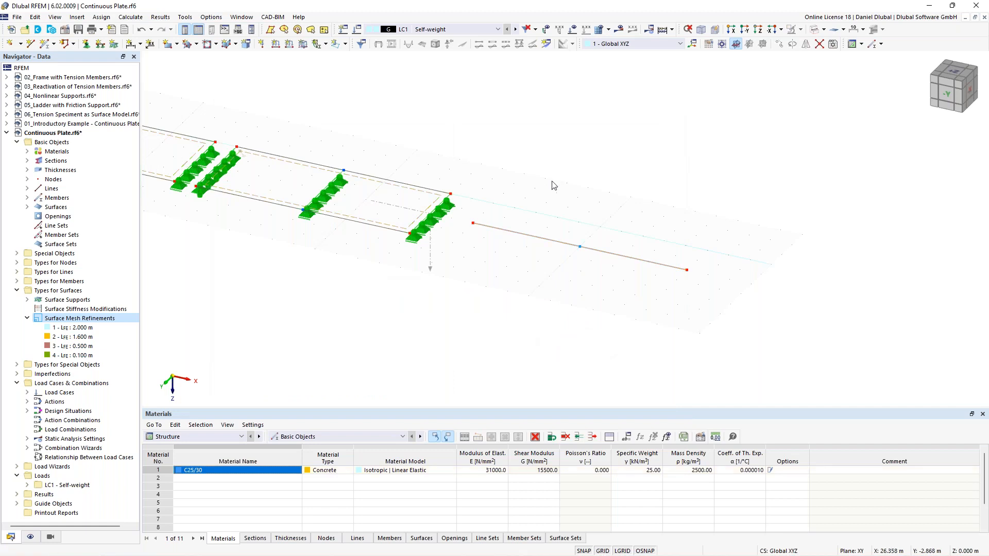
# - Define a new nodal support type restraining uX, uY, uZ, φX and φZ, with rotation φY left free
pyautogui.keyDown('ctrl'); pyautogui.moveTo(554, 178); pyautogui.dragTo(519, 163, button='middle'); pyautogui.keyUp('ctrl')
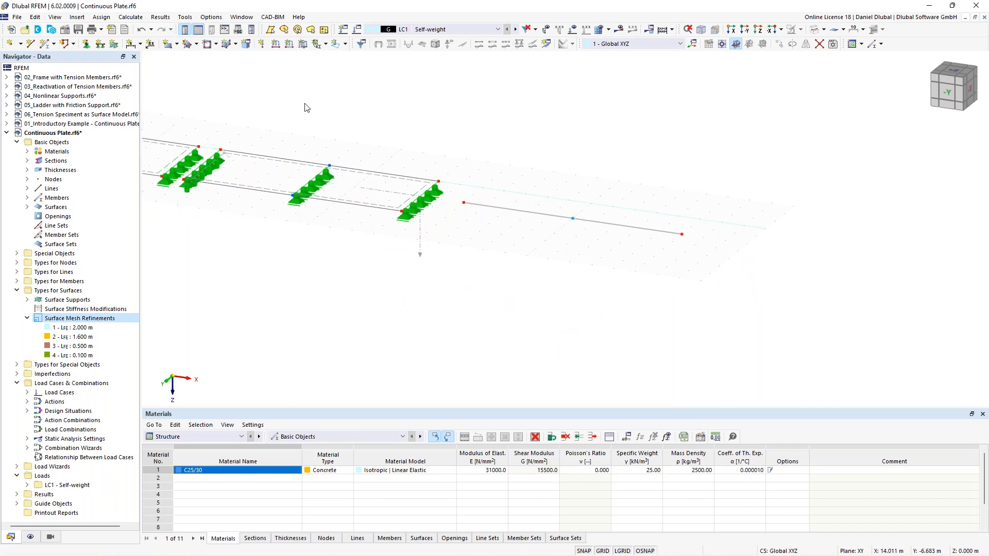
pyautogui.moveTo(305, 103); pyautogui.dragTo(362, 107, button='middle')
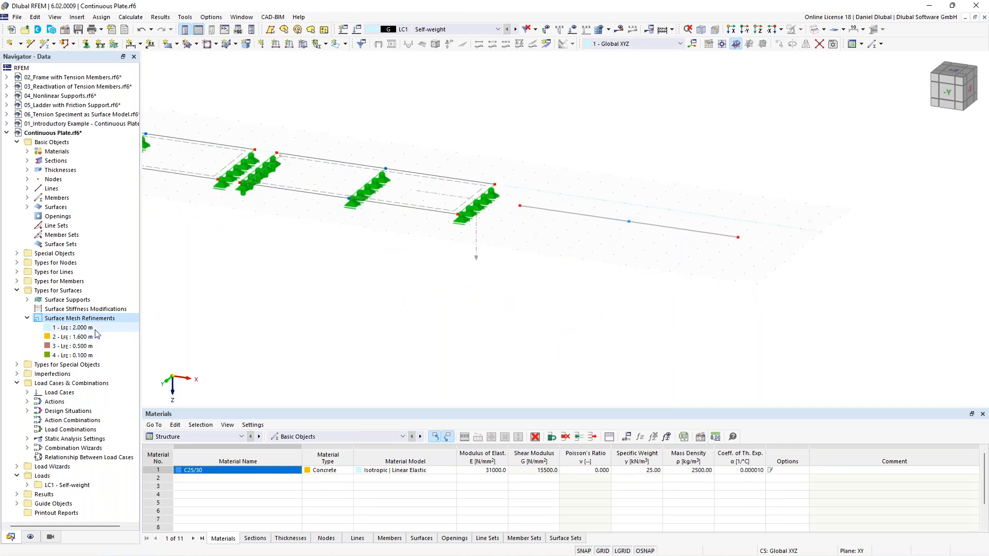
pyautogui.moveTo(470, 85); pyautogui.dragTo(434, 127, button='middle')
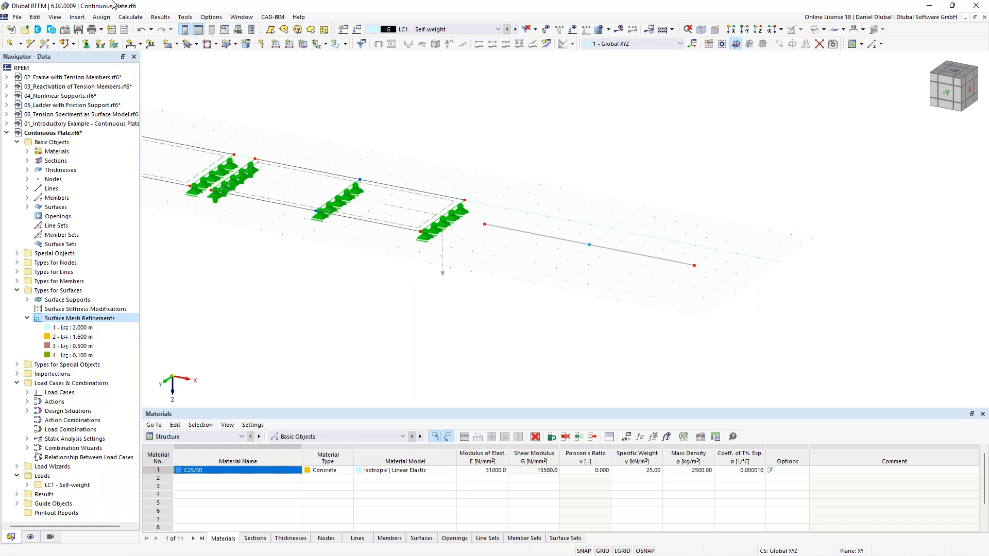
pyautogui.click(87, 46)
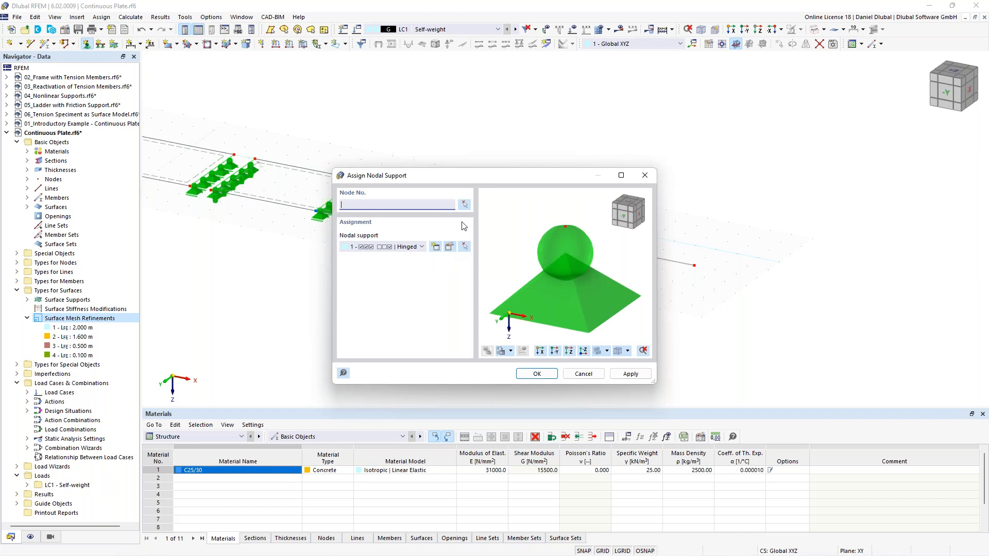
pyautogui.moveTo(457, 170); pyautogui.dragTo(252, 124)
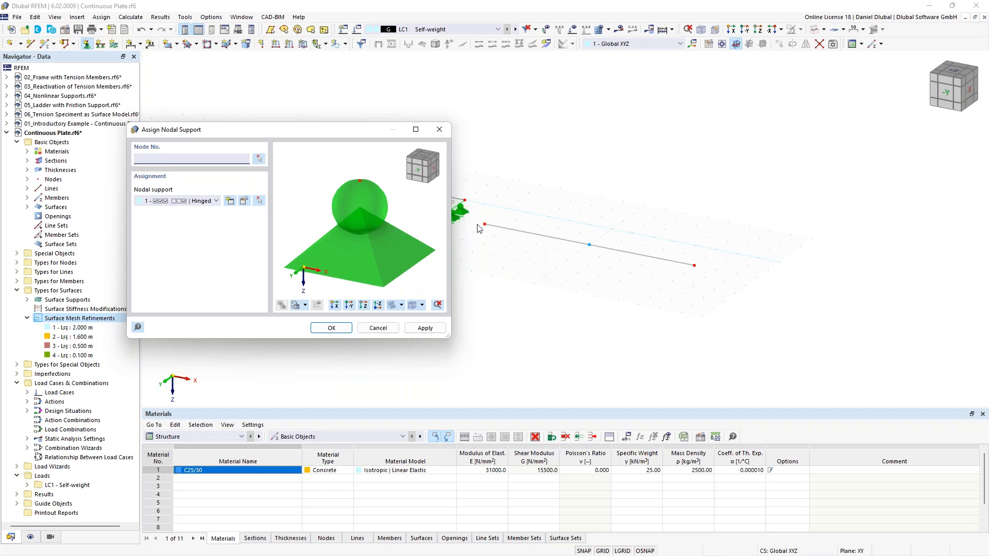
pyautogui.click(231, 201)
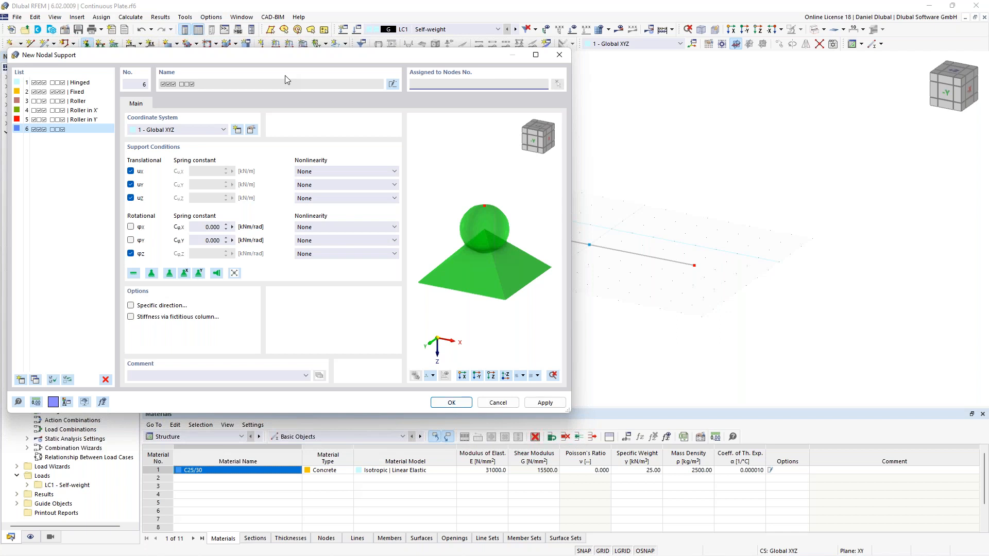
pyautogui.click(131, 227)
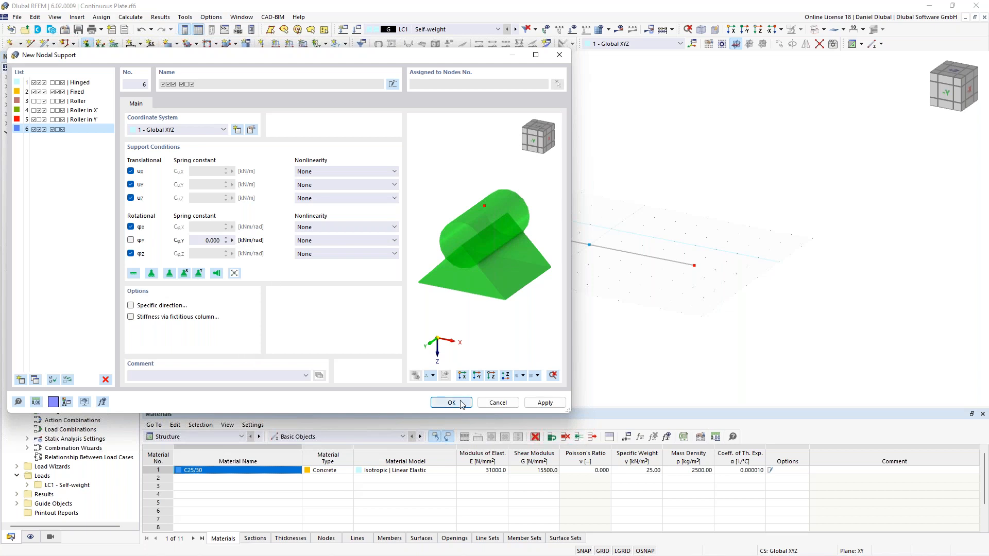
pyautogui.click(554, 402)
pyautogui.moveTo(467, 59); pyautogui.dragTo(603, 97)
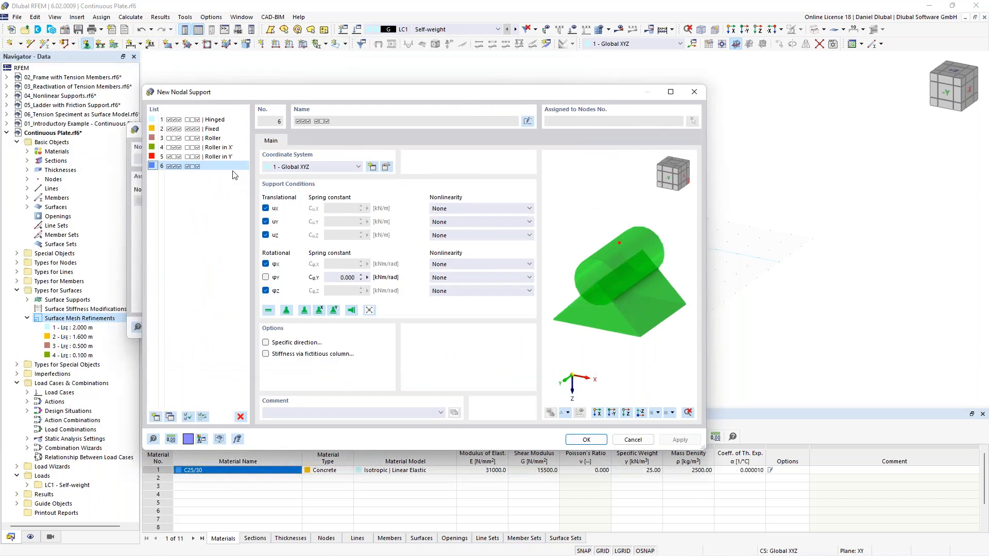
pyautogui.click(596, 443)
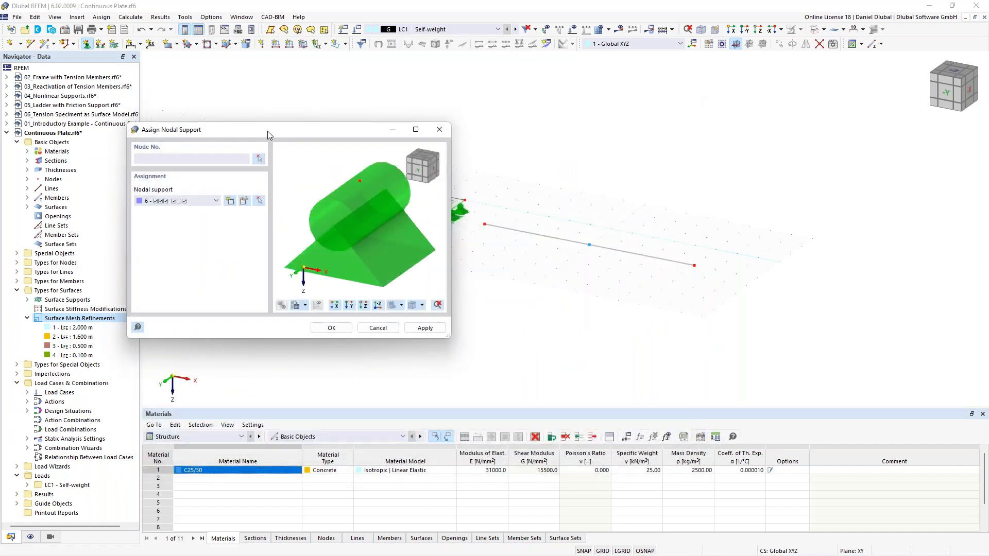
# - Assign the new nodal support to the beam's start node, the one nearest the plates
pyautogui.moveTo(268, 131); pyautogui.dragTo(282, 202)
pyautogui.click(278, 231)
pyautogui.click(484, 225)
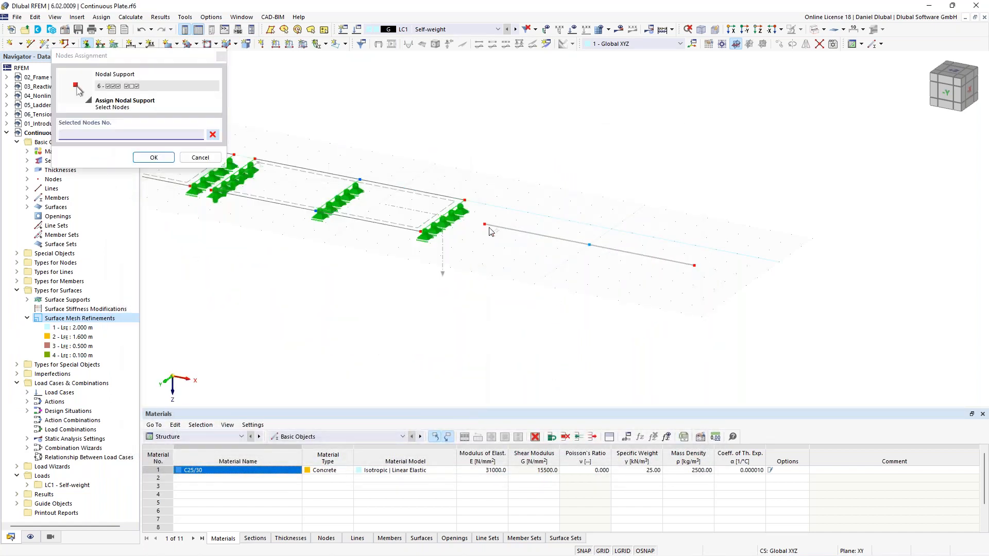
pyautogui.click(153, 157)
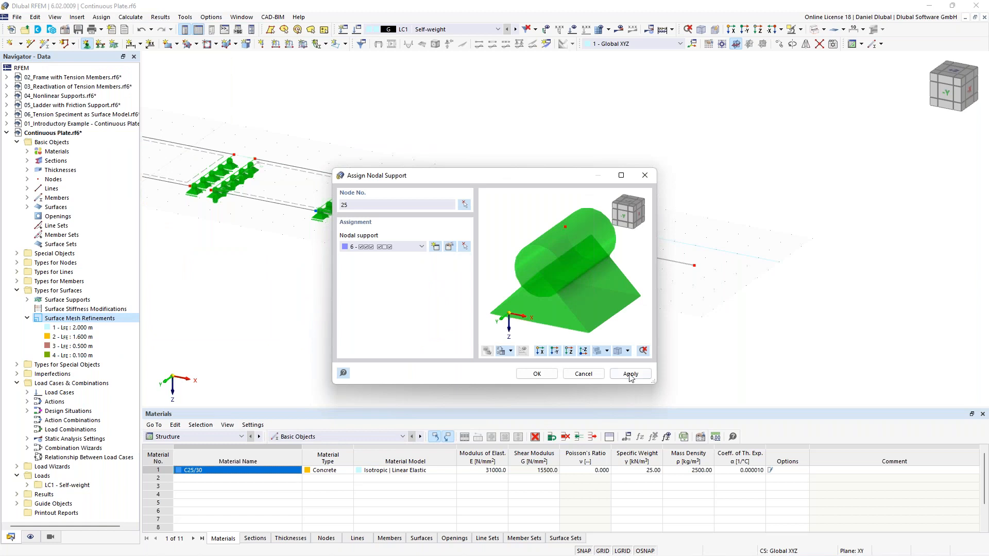
pyautogui.click(631, 374)
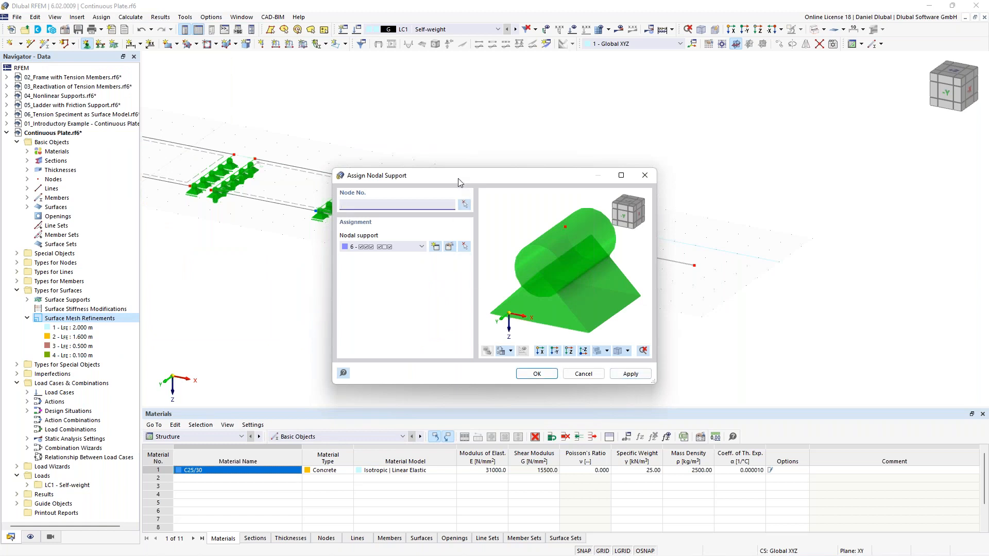
# - Assign the Roller in X' nodal support to the beam's intermediate node and its far end node
pyautogui.moveTo(462, 182); pyautogui.dragTo(340, 176)
pyautogui.click(300, 242)
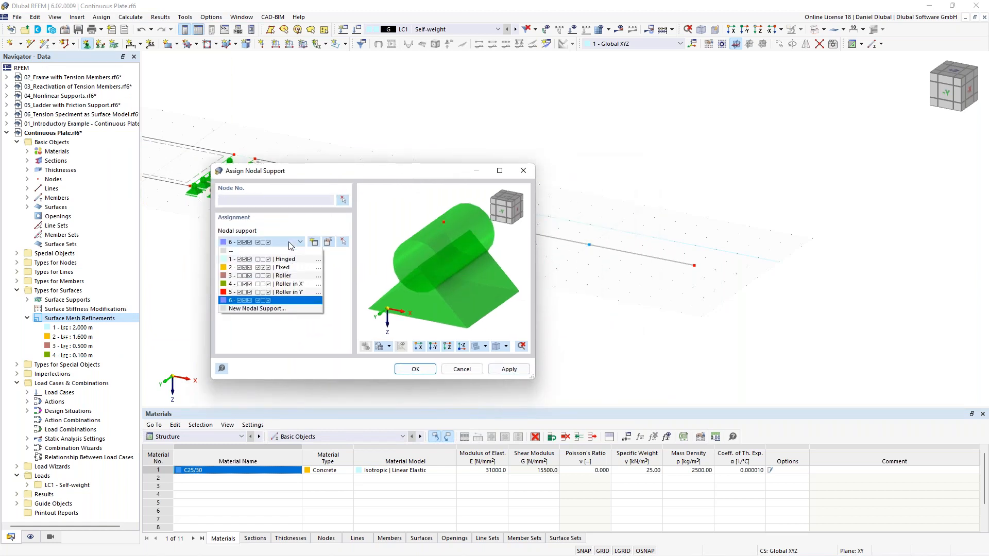
pyautogui.click(300, 284)
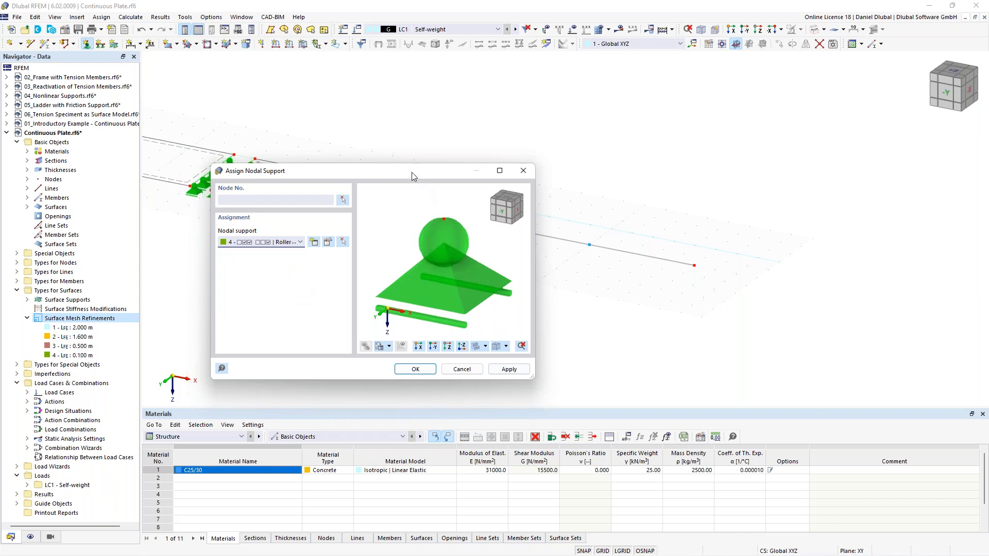
pyautogui.moveTo(418, 173); pyautogui.dragTo(342, 156)
pyautogui.click(267, 183)
pyautogui.moveTo(571, 218); pyautogui.dragTo(726, 305)
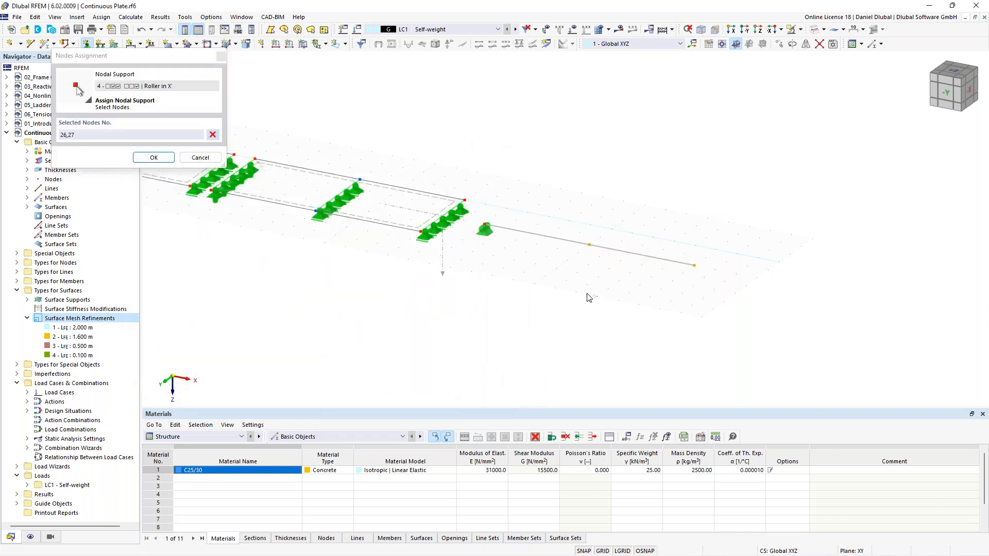
pyautogui.click(153, 158)
pyautogui.click(549, 374)
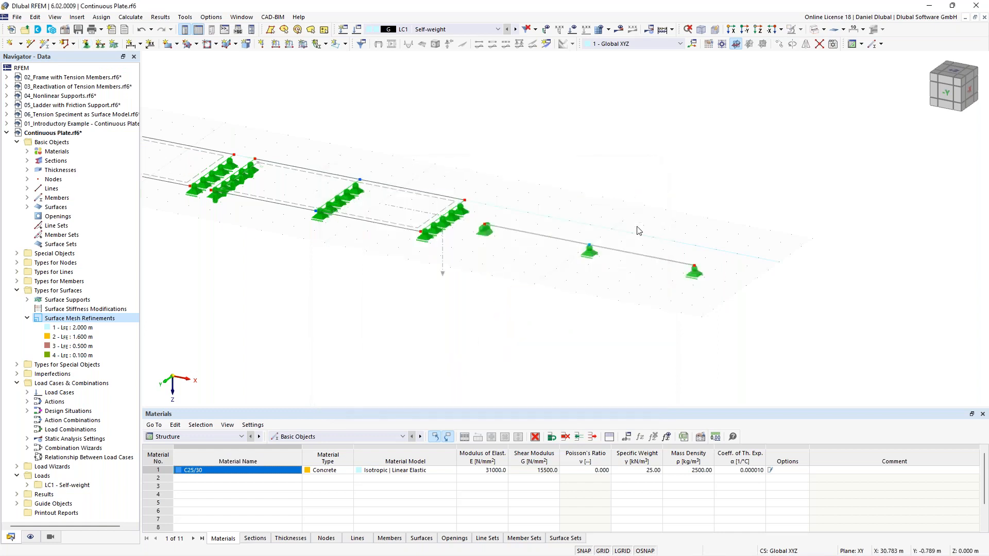
# - Switch the model display from wireframe to solid rendering to view the supported beam beside the plates
pyautogui.scroll(-3, 551, 175)
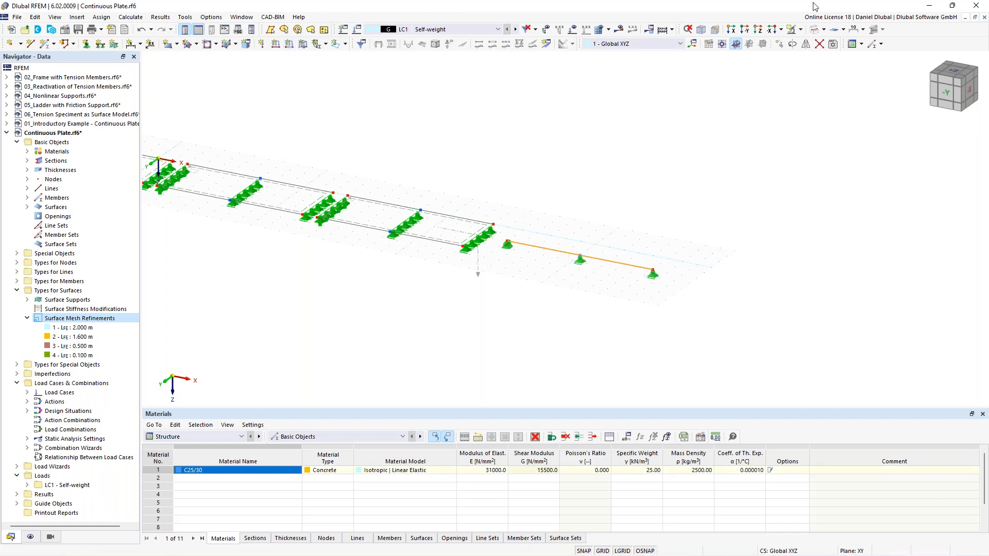
pyautogui.click(817, 29)
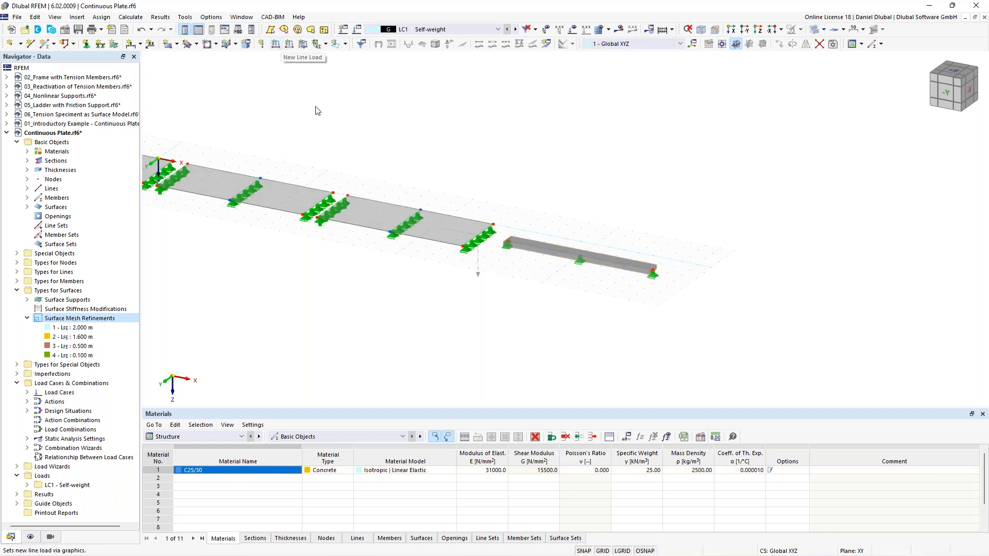
pyautogui.scroll(3, 383, 171)
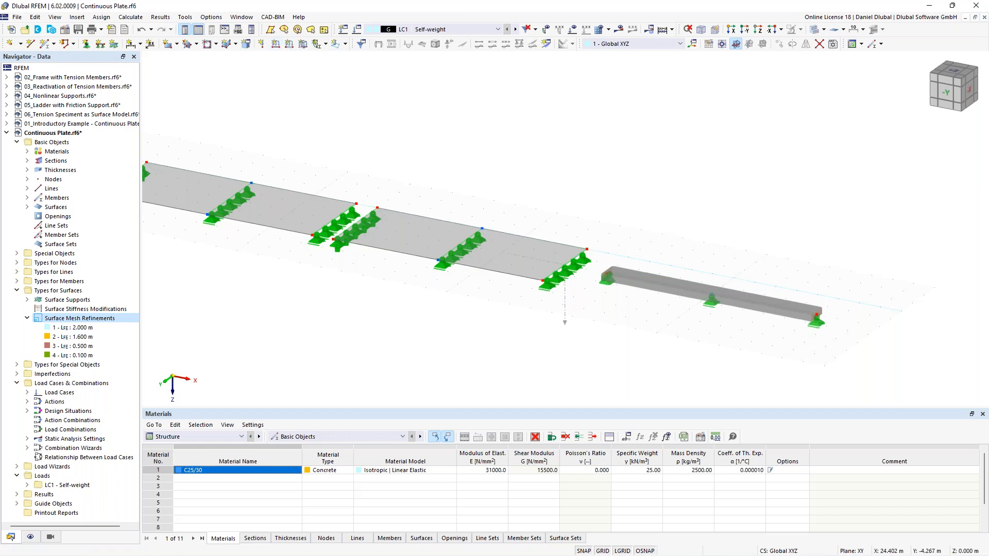
pyautogui.moveTo(692, 230); pyautogui.dragTo(587, 203, button='middle')
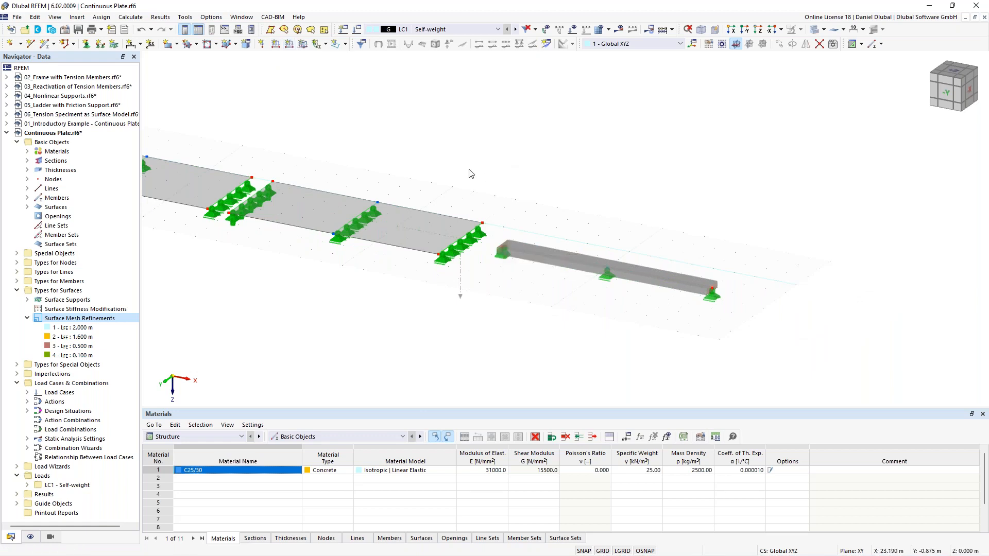
pyautogui.scroll(-1, 453, 163)
pyautogui.moveTo(416, 183); pyautogui.dragTo(430, 183, button='middle')
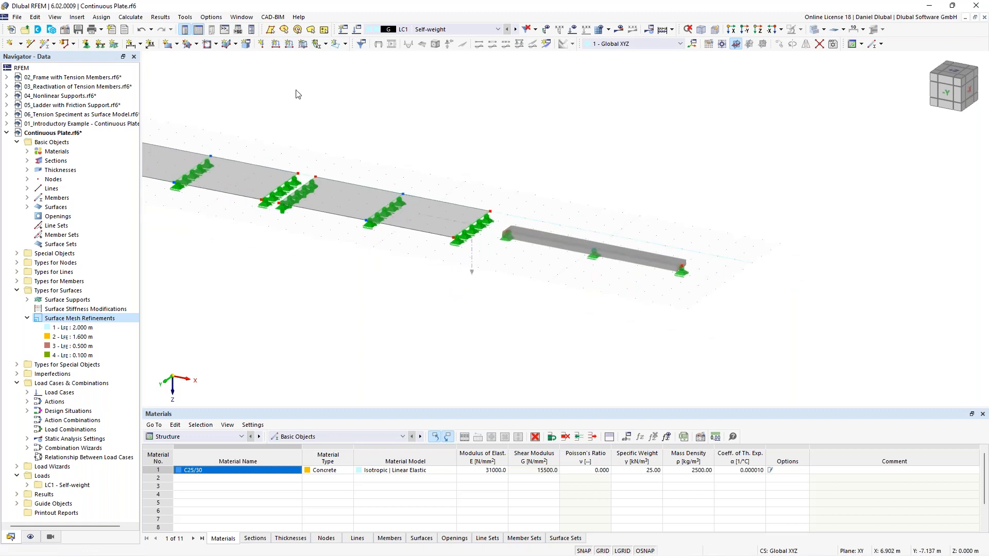
# - Apply a uniform member force of 10 kN/m in the ZL direction to the beam in LC1 Self-weight
pyautogui.click(292, 46)
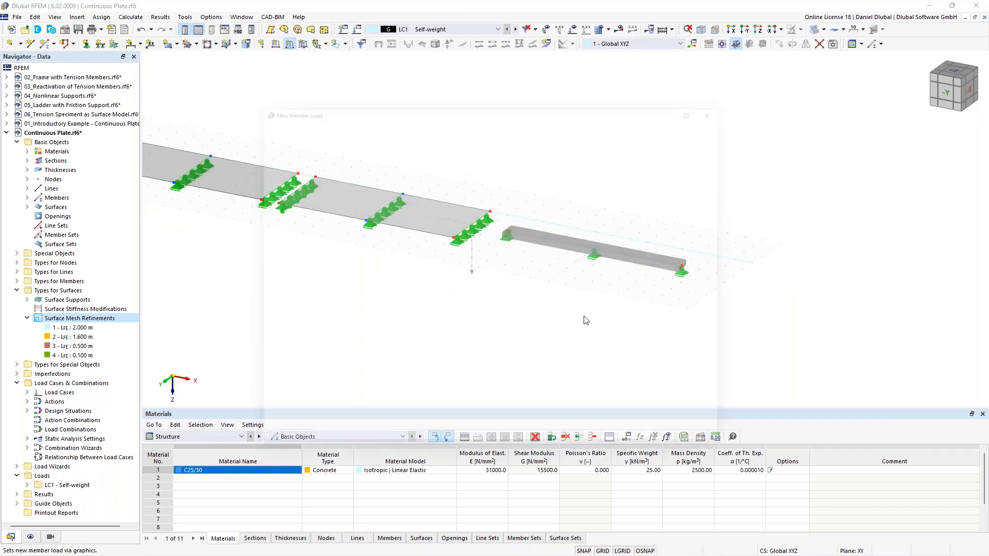
pyautogui.click(419, 182)
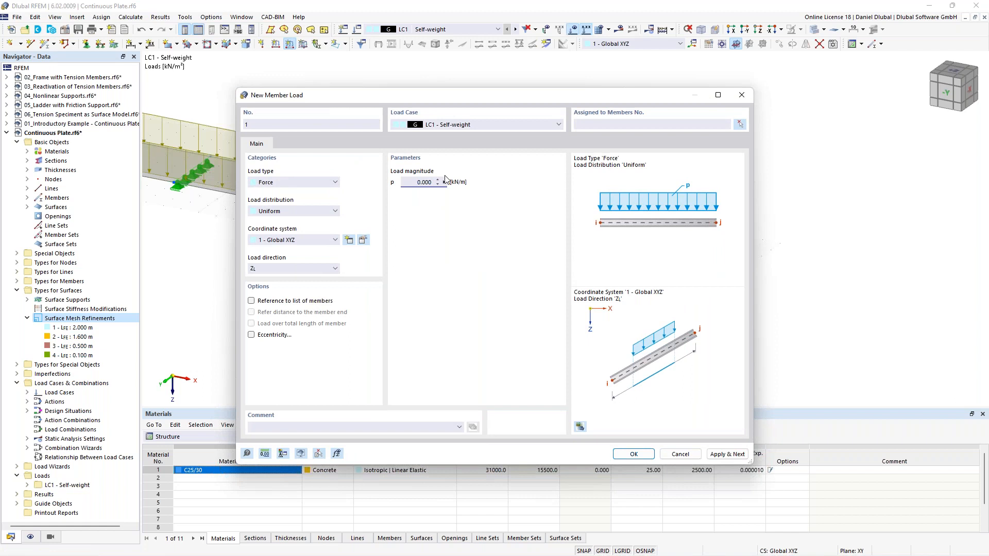
pyautogui.hotkey('ctrl', 'a')
pyautogui.write('10')
pyautogui.click(634, 454)
pyautogui.click(584, 243)
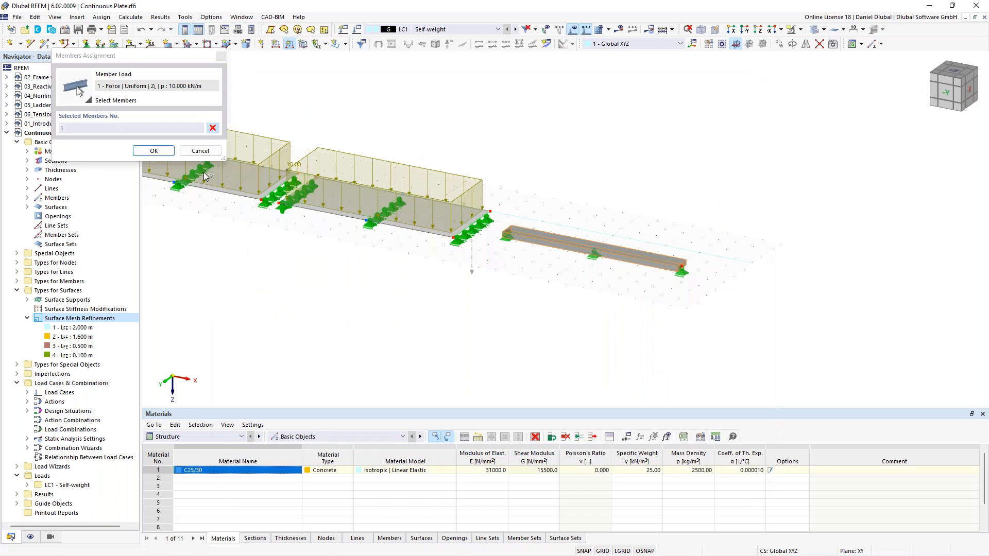
pyautogui.click(153, 150)
# - Calculate LC1 Self-weight and display its results for the plates and the beam
pyautogui.scroll(-1, 328, 277)
pyautogui.moveTo(380, 277); pyautogui.dragTo(777, 325, button='middle')
pyautogui.moveTo(570, 177); pyautogui.dragTo(477, 163, button='middle')
pyautogui.click(619, 29)
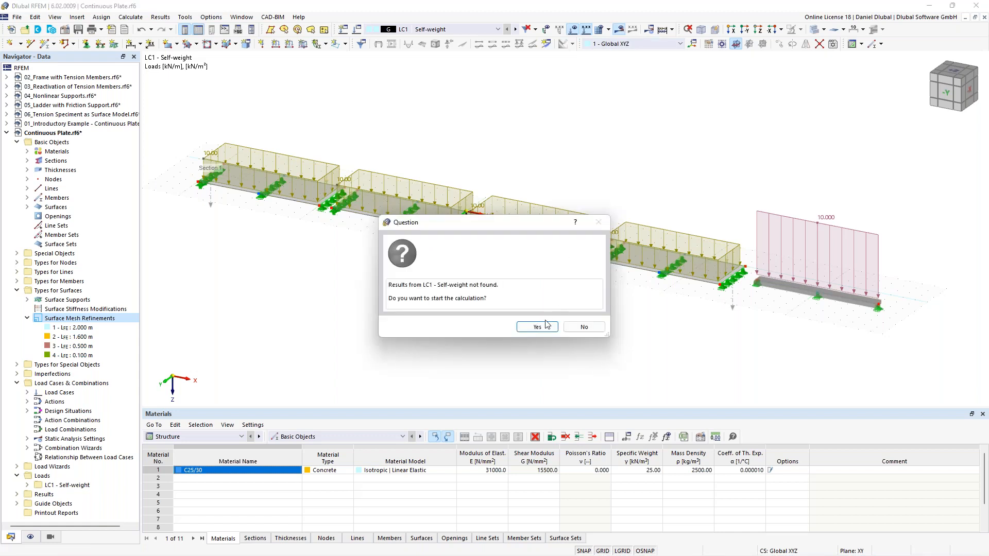
pyautogui.click(544, 326)
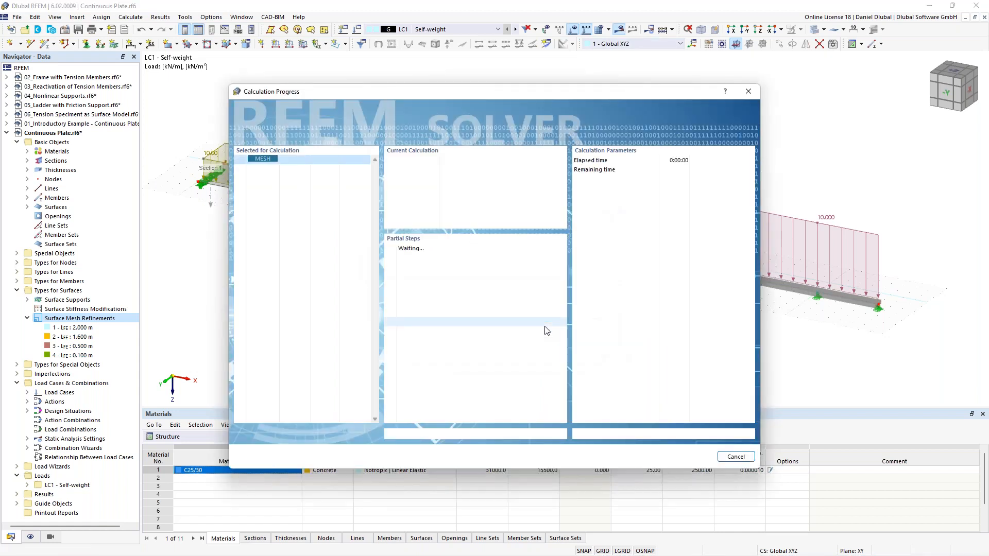
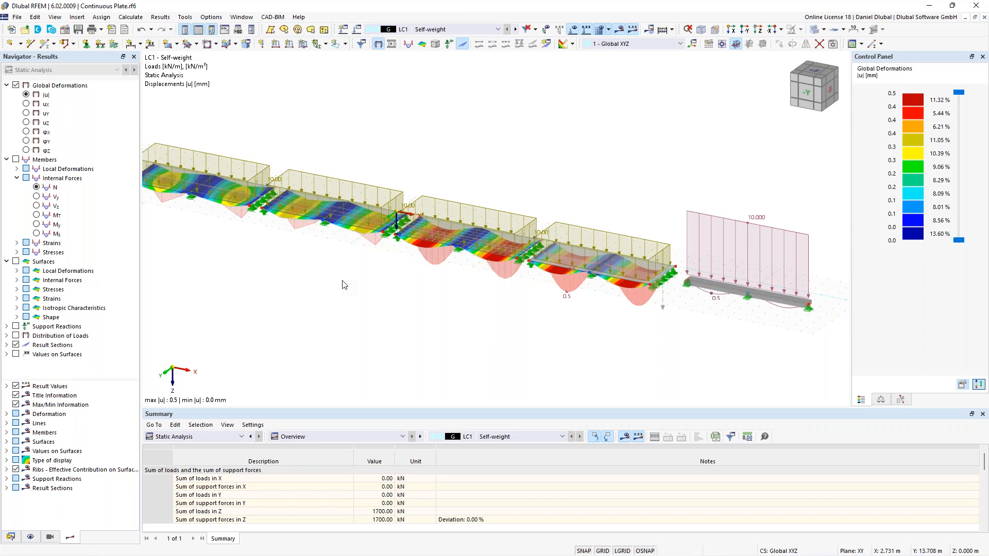
# - Hide the result section diagrams along the plates
pyautogui.moveTo(391, 158); pyautogui.dragTo(488, 148, button='middle')
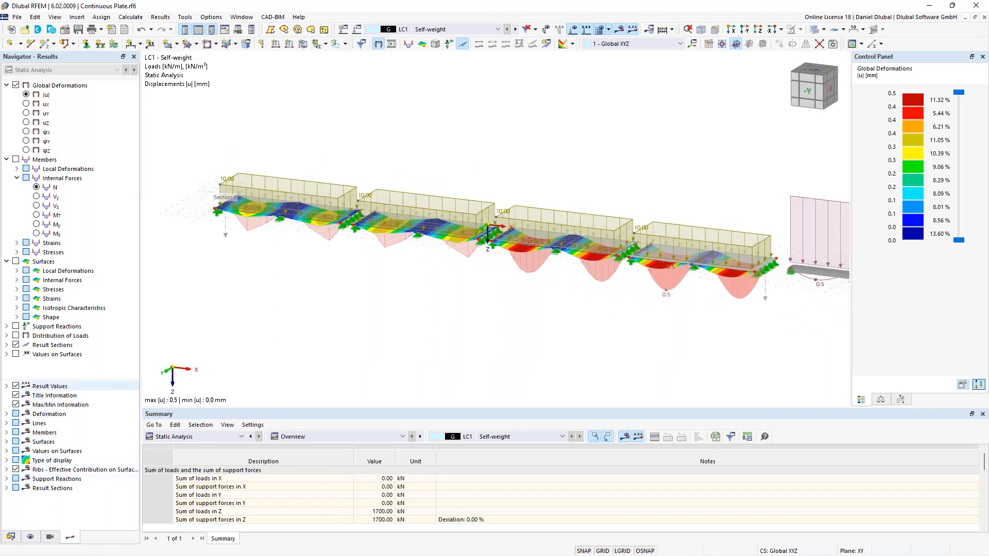
pyautogui.click(16, 346)
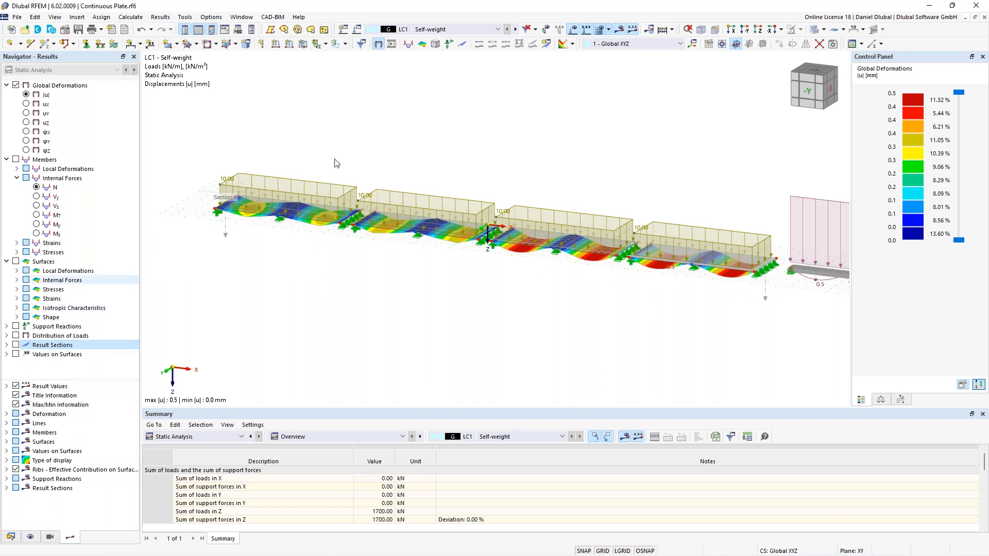
# - Examine the global deformations |u| of the four plates and compare them with the deformed beam
pyautogui.moveTo(339, 122); pyautogui.dragTo(450, 133, button='middle')
pyautogui.scroll(3, 282, 179)
pyautogui.scroll(2, 282, 178)
pyautogui.scroll(-1, 493, 165)
pyautogui.scroll(-2, 493, 165)
pyautogui.moveTo(572, 149); pyautogui.dragTo(345, 130, button='middle')
pyautogui.moveTo(579, 153); pyautogui.dragTo(361, 137, button='middle')
pyautogui.moveTo(585, 161); pyautogui.dragTo(424, 155, button='middle')
pyautogui.scroll(-2, 426, 164)
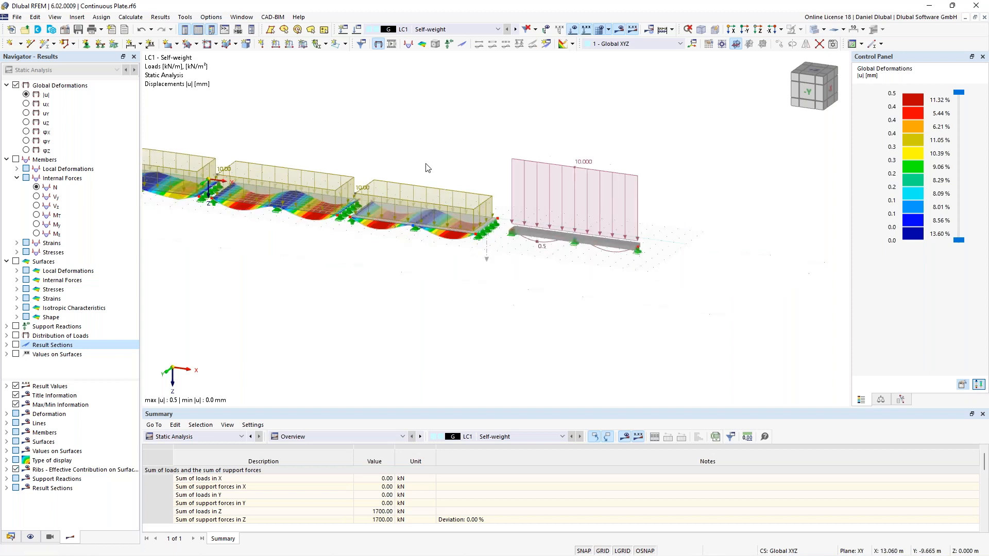
pyautogui.rightClick(599, 169)
pyautogui.moveTo(710, 246); pyautogui.dragTo(665, 246)
pyautogui.click(481, 295)
pyautogui.moveTo(308, 269); pyautogui.dragTo(647, 312, button='middle')
pyautogui.scroll(2, 340, 222)
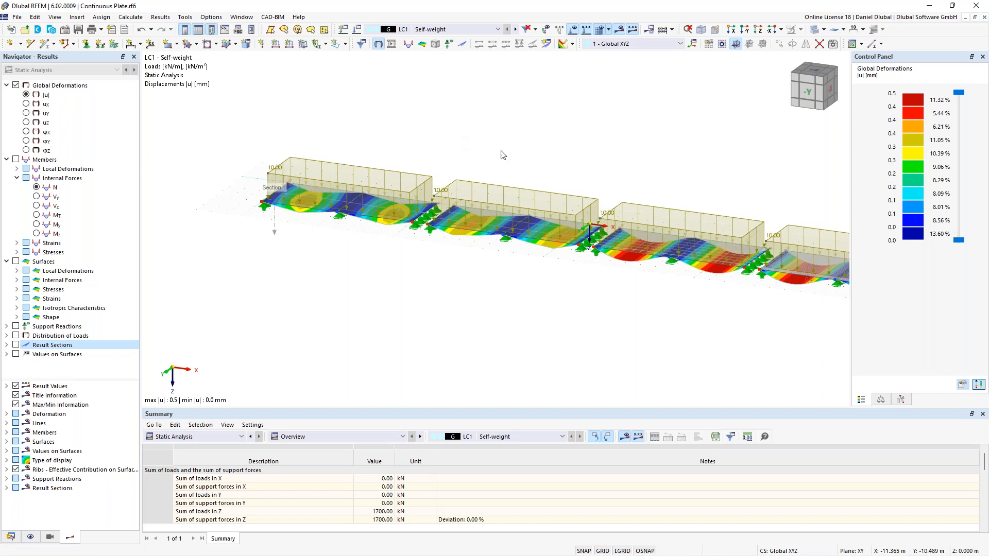
pyautogui.moveTo(686, 167); pyautogui.dragTo(557, 151, button='middle')
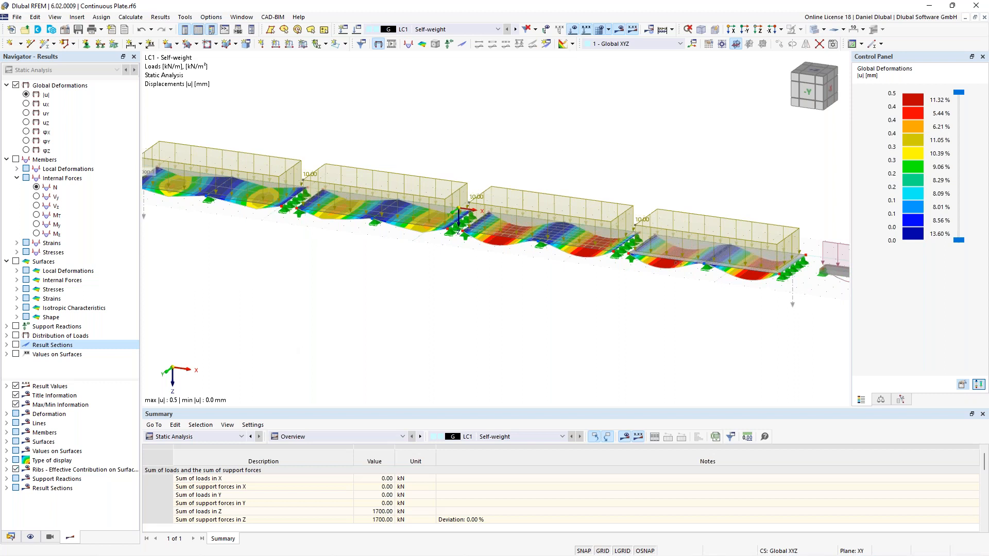
# - Isolate the plate nearest the beam, the beam and their related objects in visibility mode
pyautogui.moveTo(487, 292); pyautogui.dragTo(448, 276, button='middle')
pyautogui.moveTo(637, 306); pyautogui.dragTo(463, 284, button='middle')
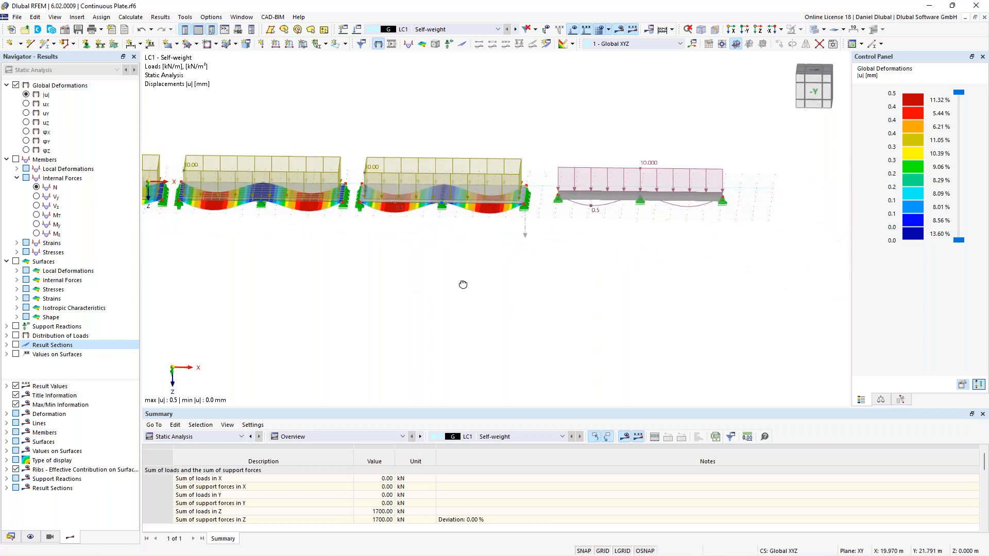
pyautogui.moveTo(359, 111); pyautogui.dragTo(731, 275)
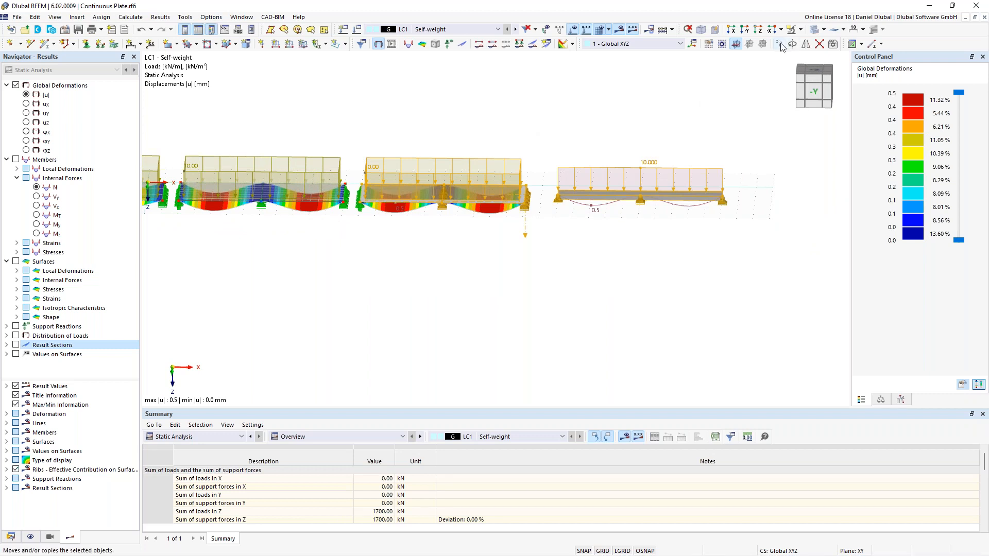
pyautogui.click(801, 29)
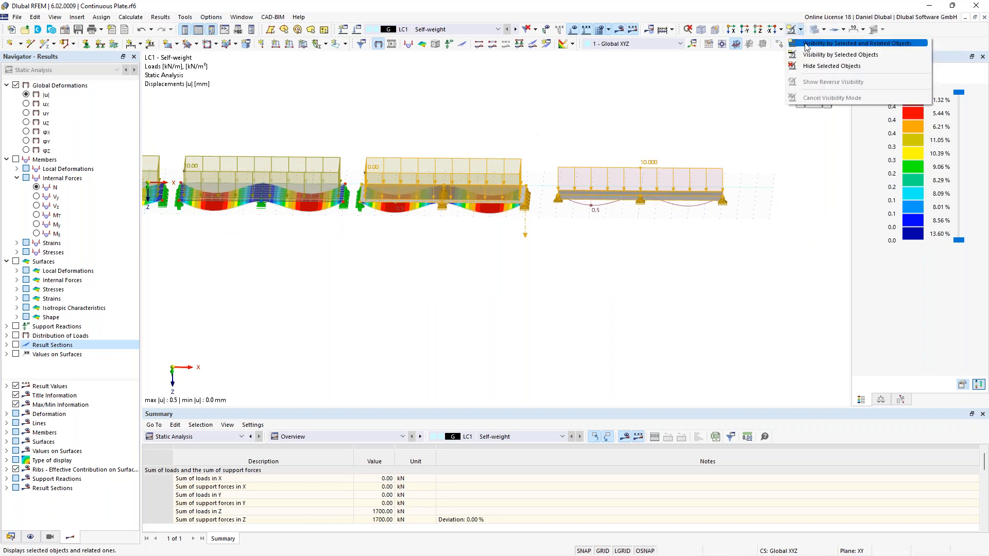
pyautogui.click(807, 45)
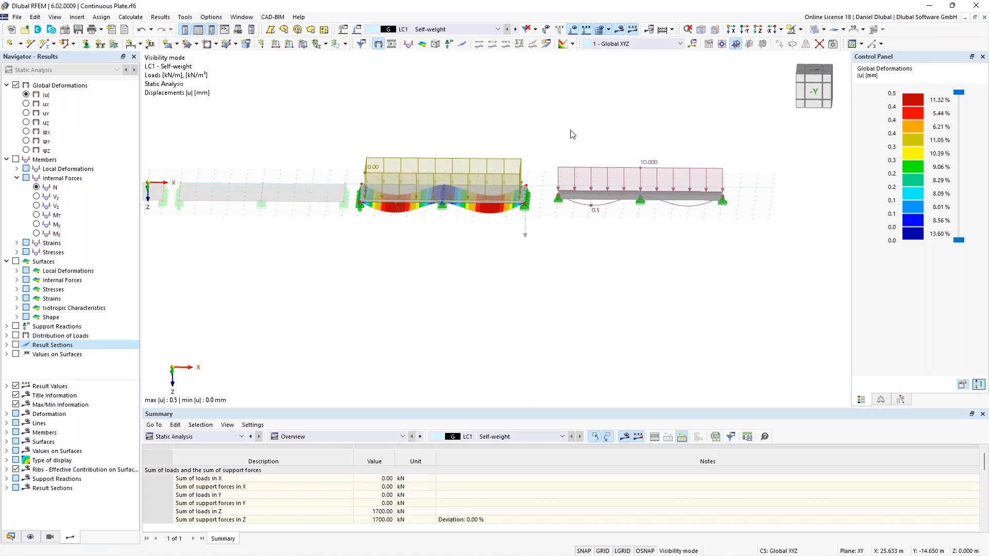
# - Hide the loads on the isolated plate and beam to leave their deformations clearly in view
pyautogui.keyDown('ctrl'); pyautogui.moveTo(582, 125); pyautogui.dragTo(544, 128, button='middle'); pyautogui.keyUp('ctrl')
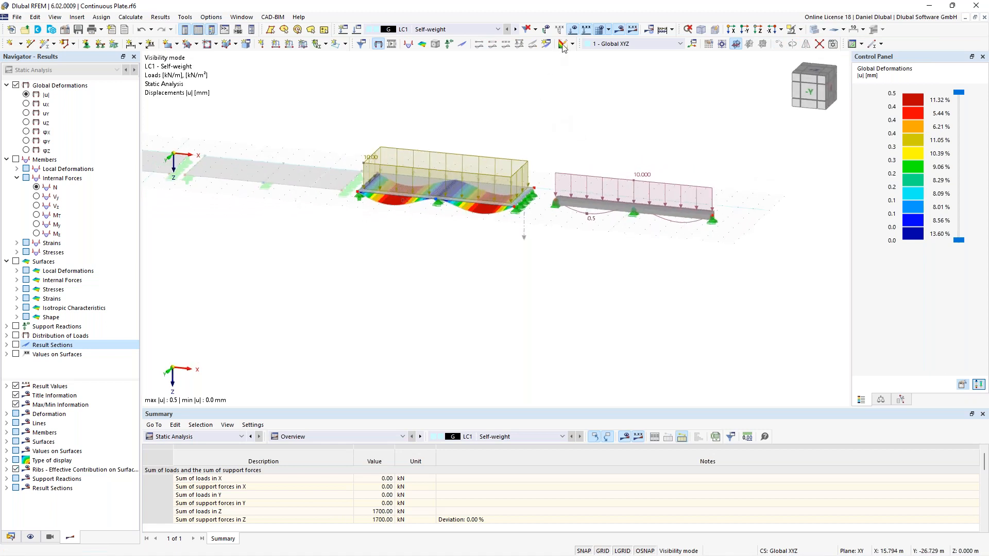
pyautogui.click(573, 29)
pyautogui.scroll(3, 542, 155)
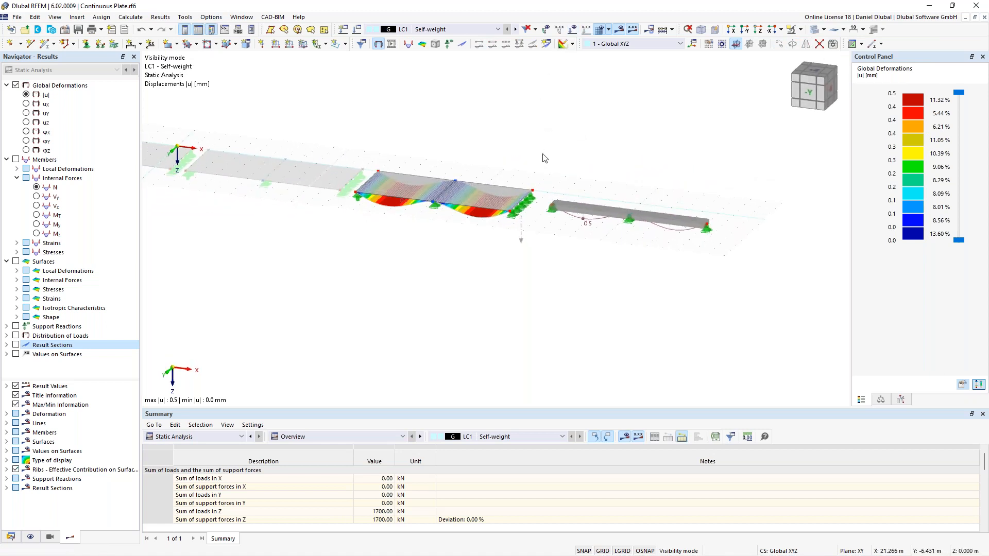
pyautogui.moveTo(542, 176); pyautogui.dragTo(542, 161, button='middle')
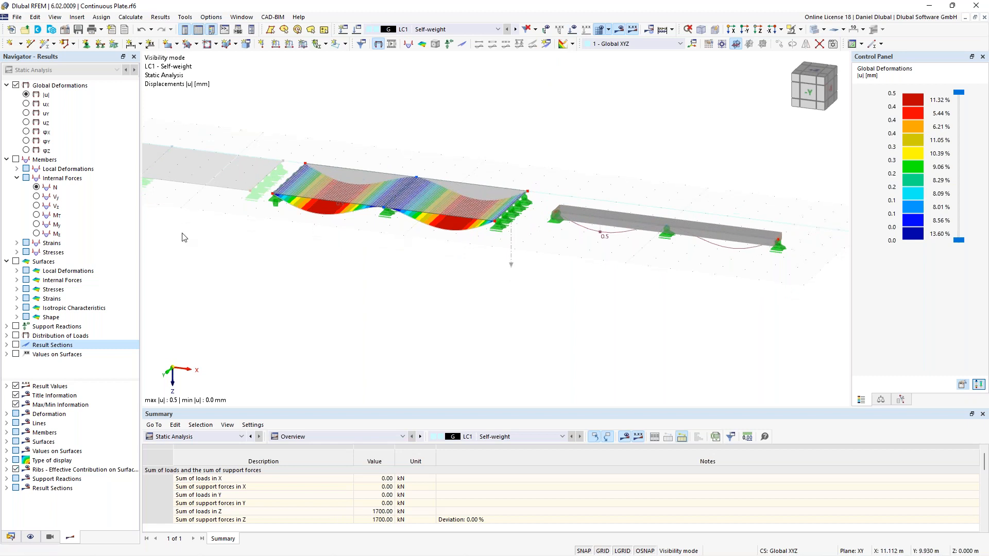
# - Display the member internal moment My on the beam instead of the global deformations
pyautogui.click(15, 160)
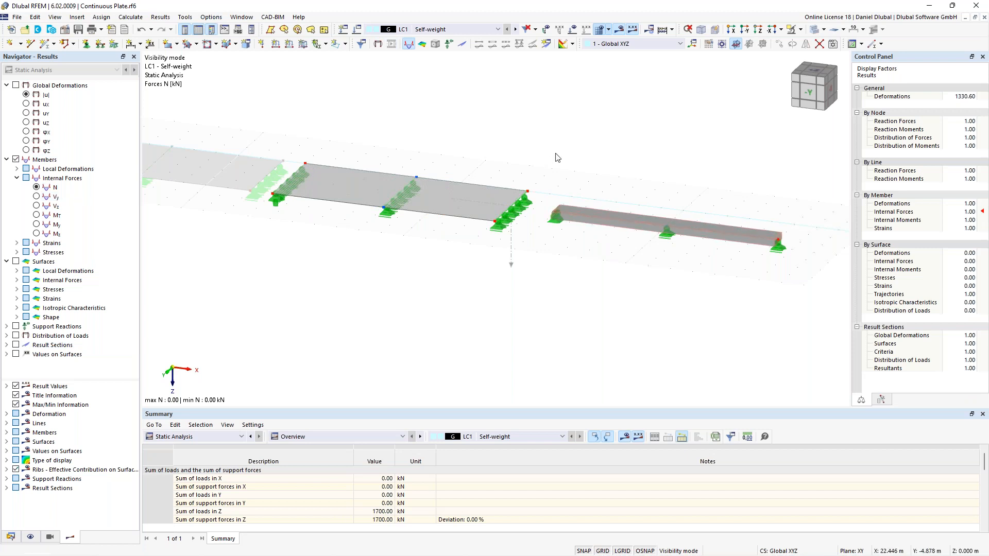
pyautogui.moveTo(555, 154); pyautogui.dragTo(530, 175, button='middle')
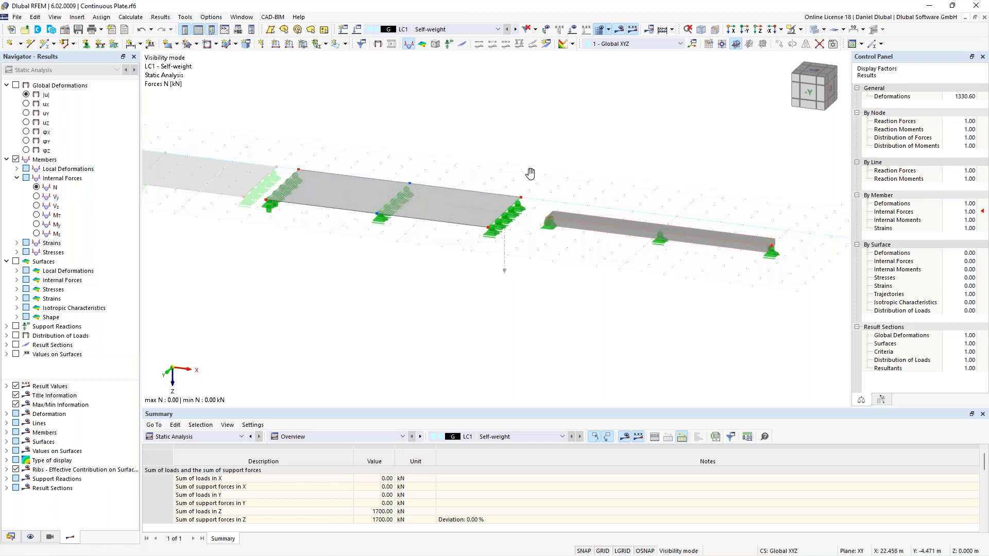
pyautogui.click(36, 225)
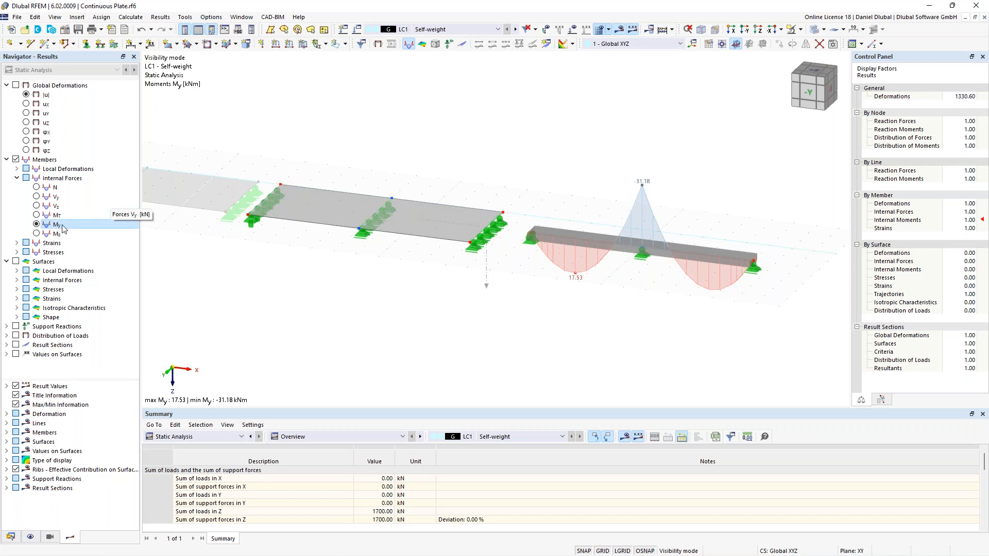
# - Turn on the local axis system of the beam member and inspect it beside the plate
pyautogui.rightClick(592, 240)
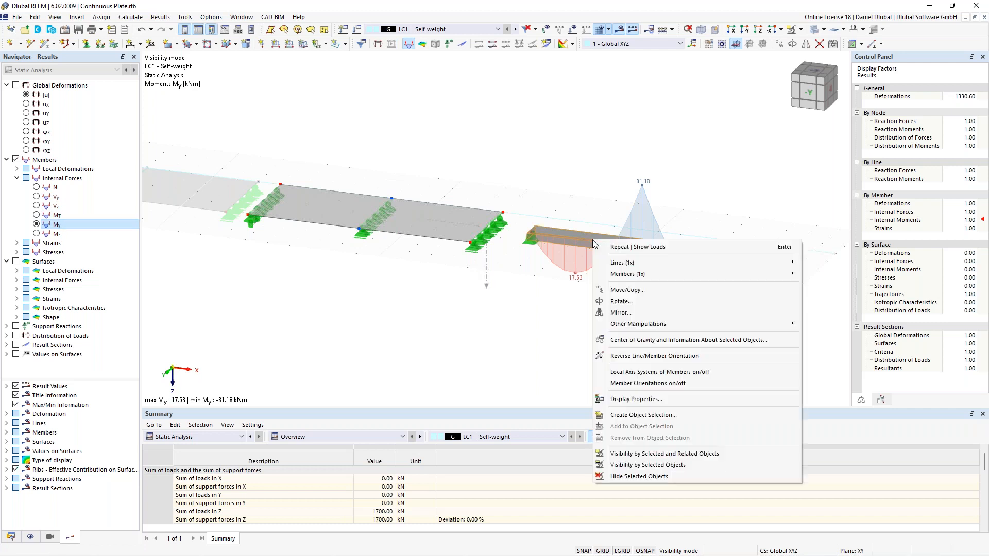
pyautogui.click(678, 383)
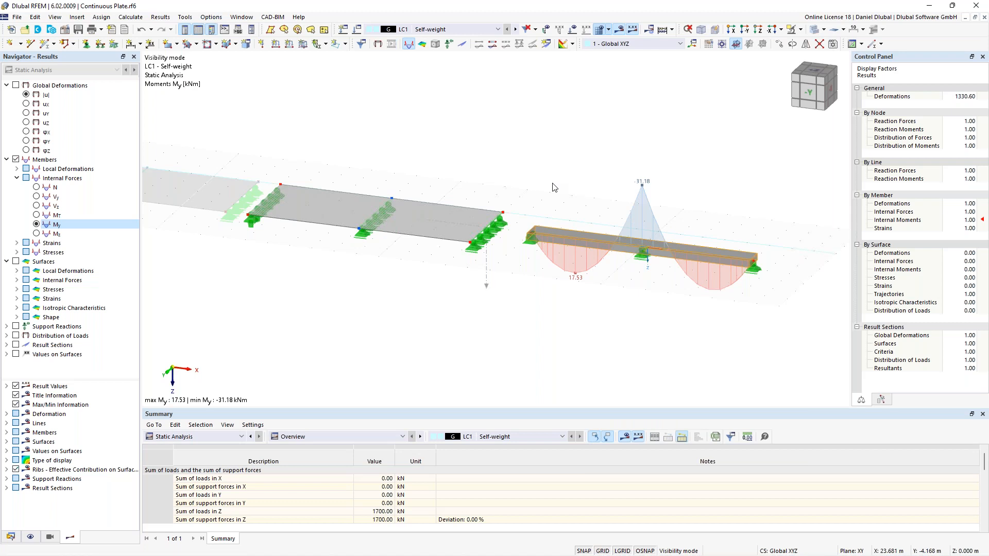
pyautogui.scroll(3, 585, 202)
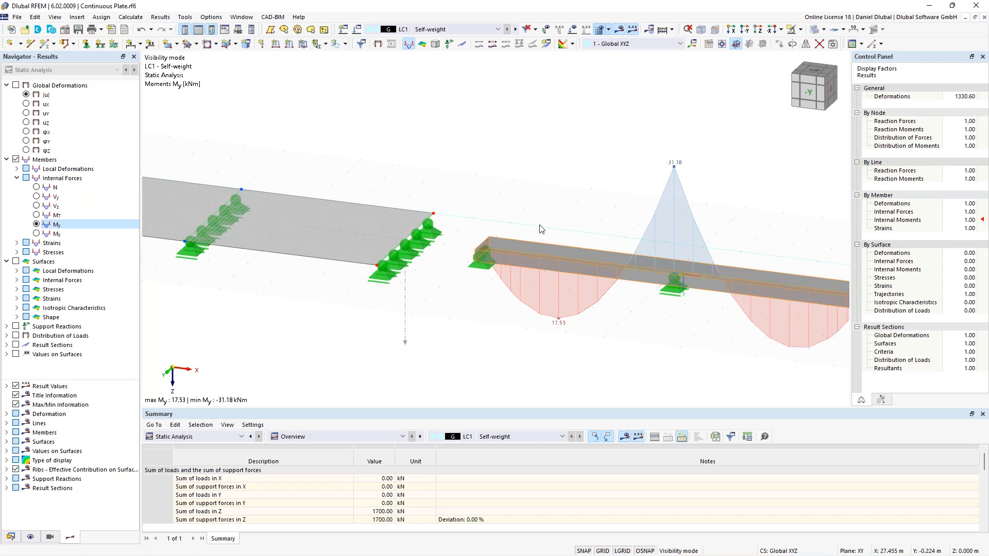
pyautogui.moveTo(485, 187); pyautogui.dragTo(570, 203, button='middle')
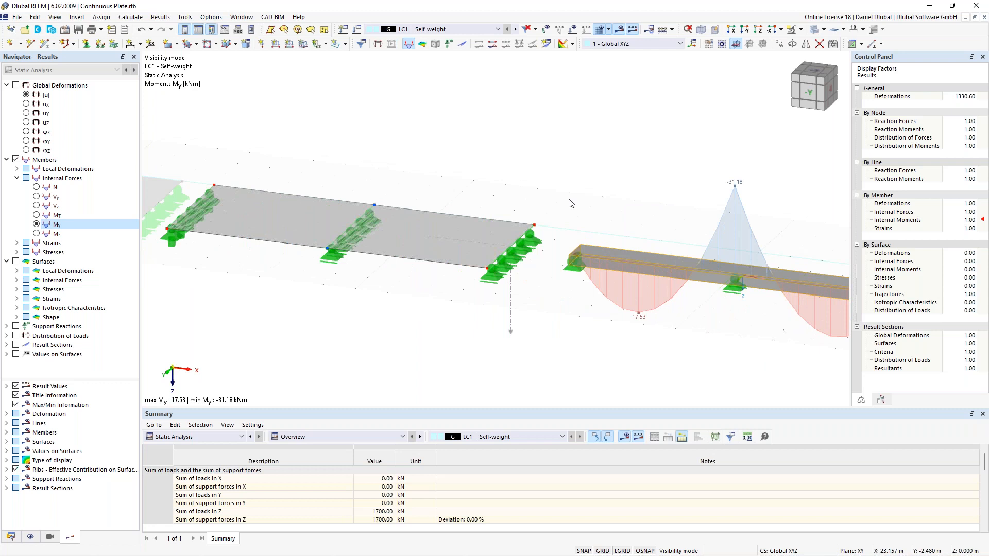
pyautogui.moveTo(494, 195); pyautogui.dragTo(576, 195, button='middle')
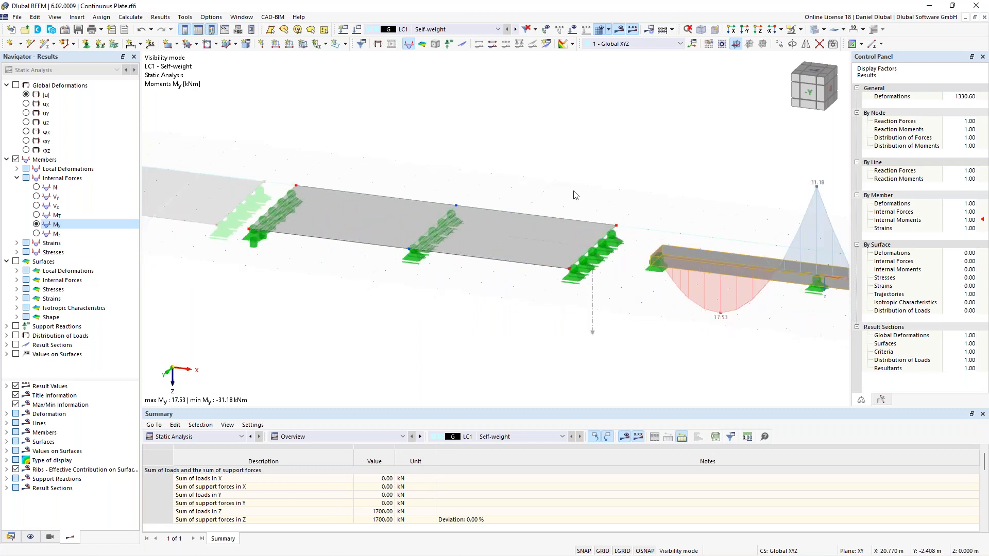
# - Display the basic internal moment mx on the isolated plate surface alongside the beam's moment diagram
pyautogui.click(16, 262)
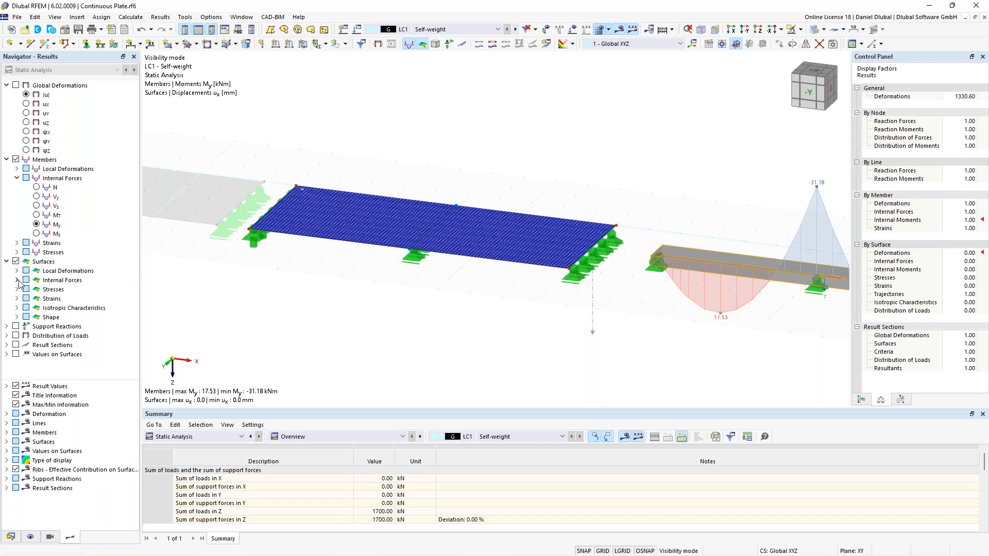
pyautogui.click(17, 280)
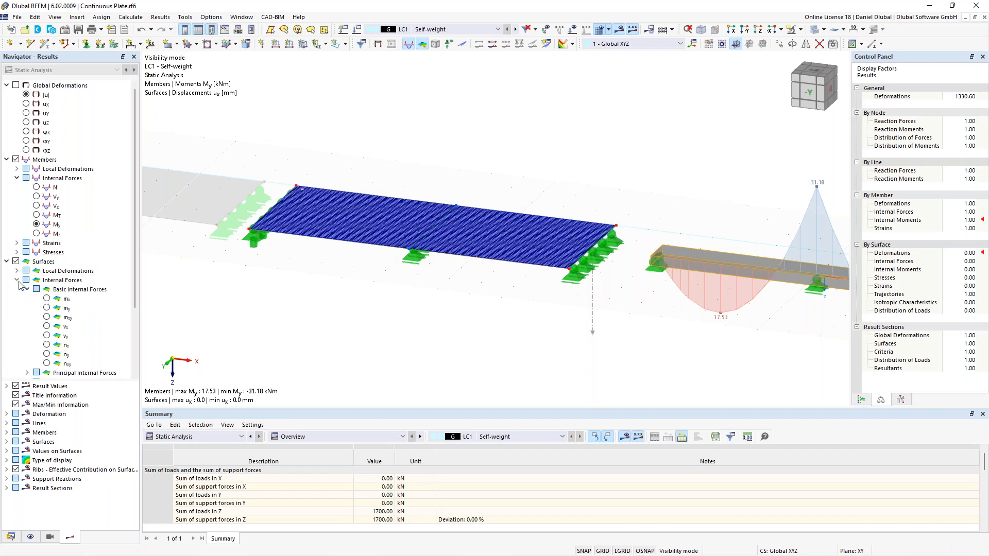
pyautogui.click(47, 299)
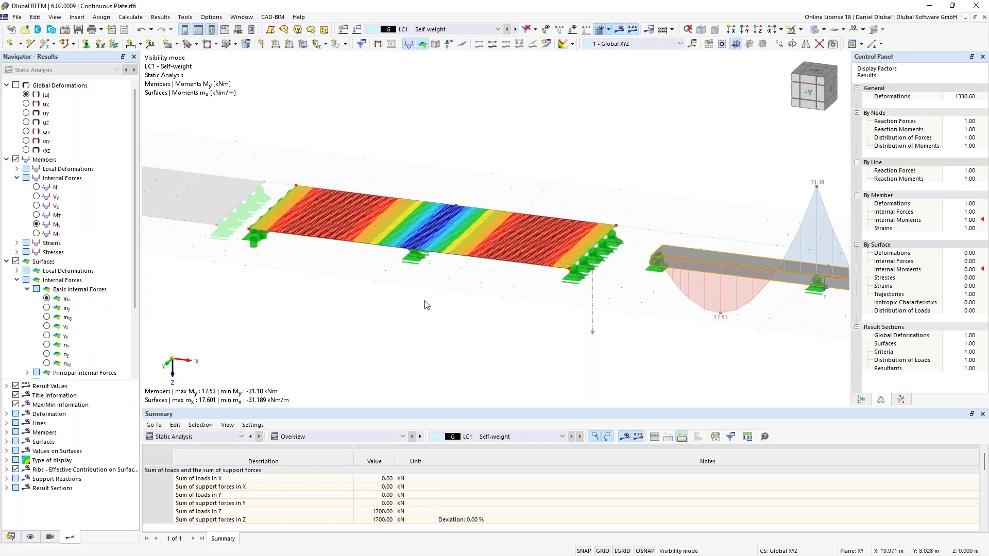
pyautogui.scroll(-2, 630, 336)
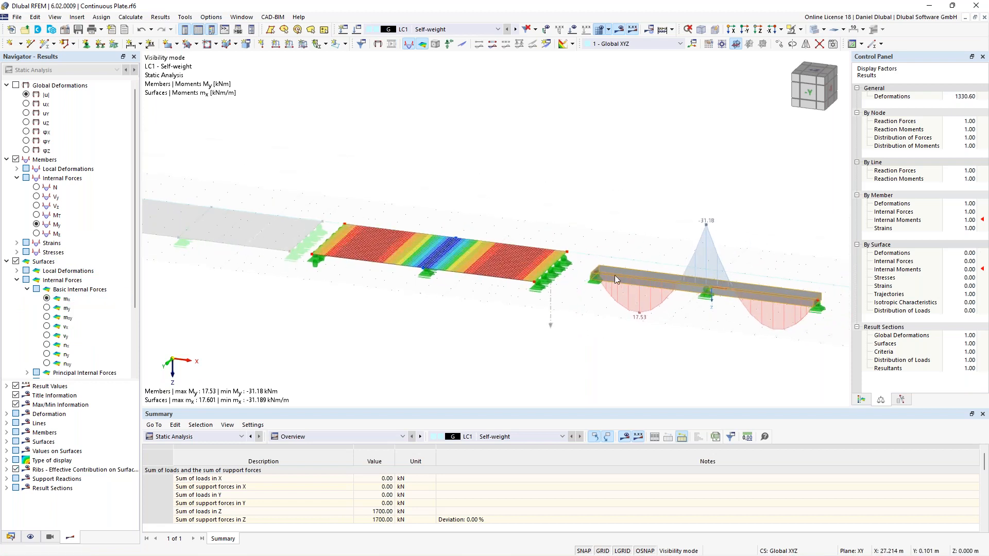
# - Turn on the local axis system of the isolated plate surface and inspect its orientation
pyautogui.click(663, 278)
pyautogui.rightClick(396, 246)
pyautogui.click(467, 259)
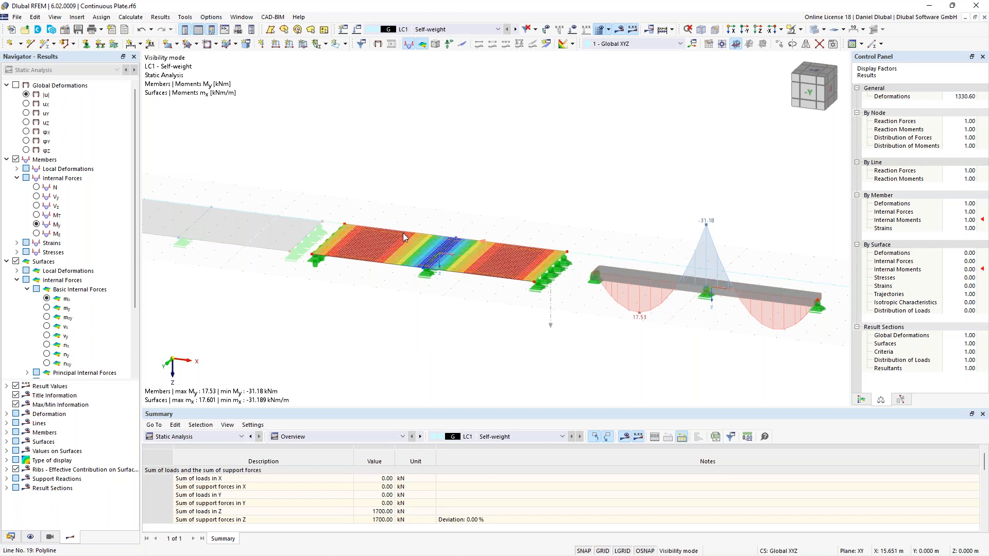
pyautogui.scroll(4, 407, 237)
pyautogui.moveTo(503, 164); pyautogui.dragTo(536, 124, button='middle')
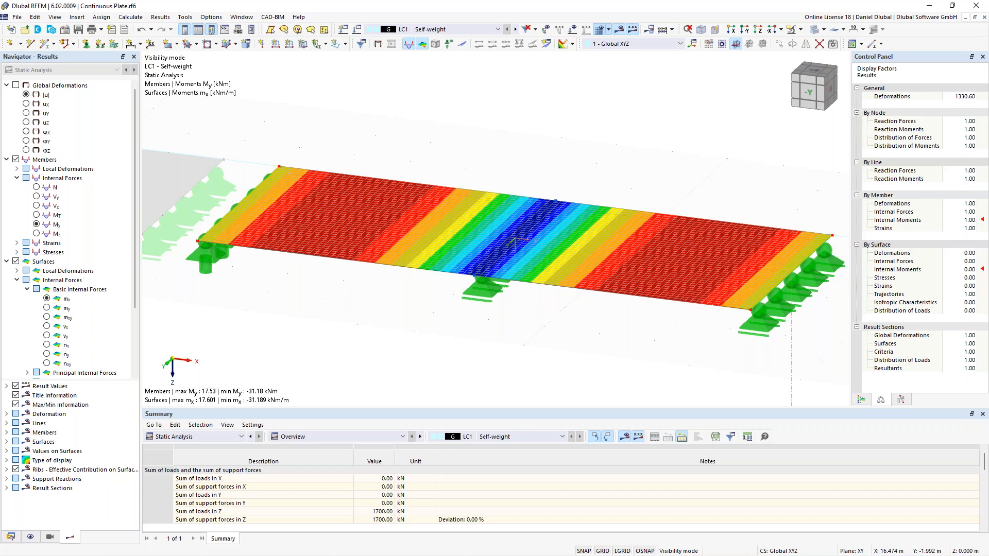
# - Compare the plate's mx with the beam's My, and switch the beam's displayed internal force to shear force Vz
pyautogui.scroll(-2, 514, 158)
pyautogui.moveTo(572, 159); pyautogui.dragTo(449, 157, button='middle')
pyautogui.scroll(-1, 522, 161)
pyautogui.moveTo(544, 159); pyautogui.dragTo(497, 164, button='middle')
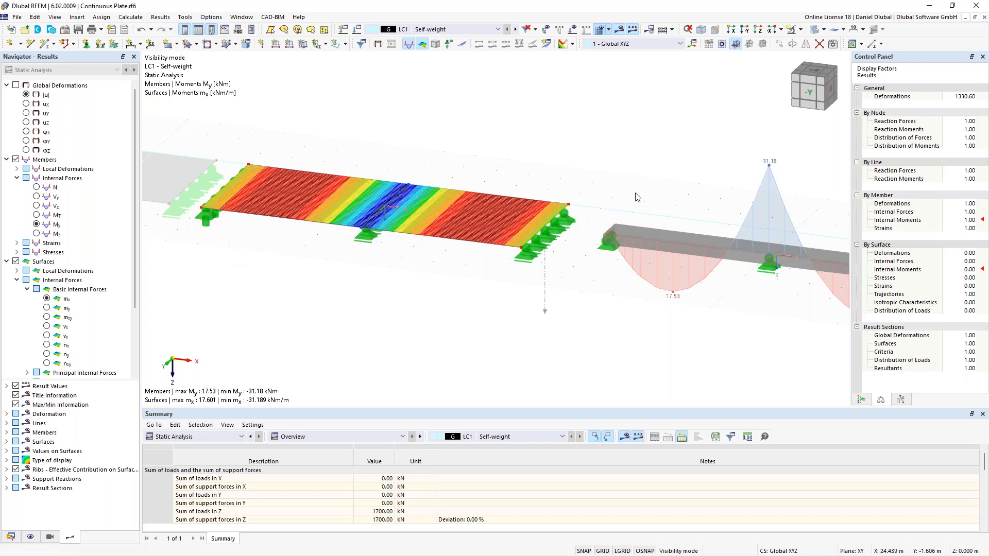
pyautogui.moveTo(619, 180); pyautogui.dragTo(590, 185, button='middle')
pyautogui.scroll(-1, 592, 195)
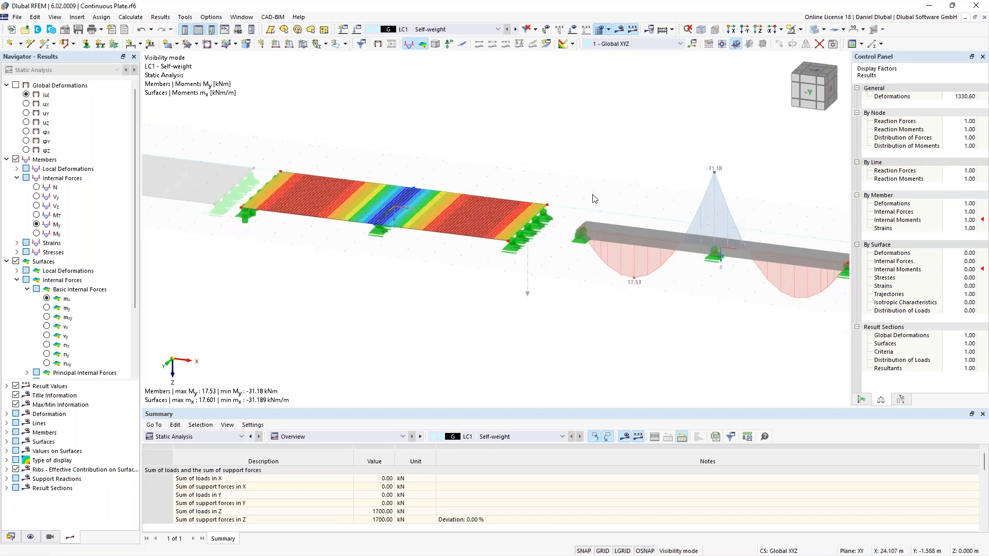
pyautogui.click(36, 206)
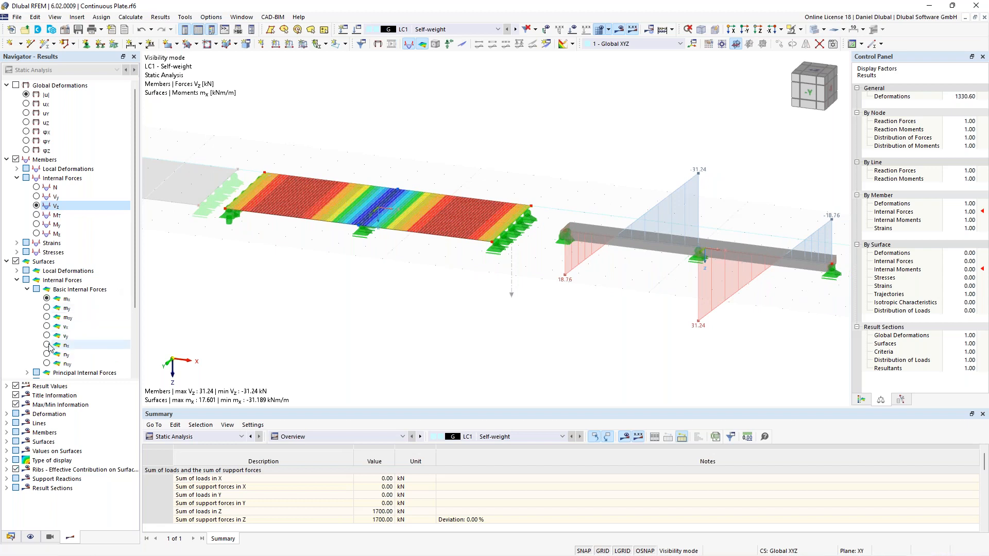
# - Display shear force vx on the isolated plate beside the beam's Vz, and switch the surface result back to mx
pyautogui.click(46, 327)
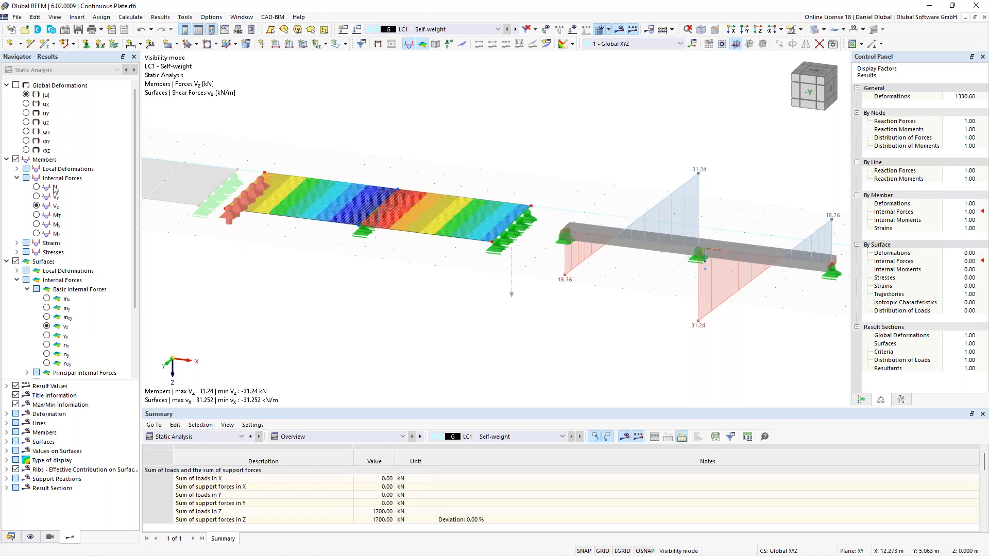
pyautogui.click(46, 299)
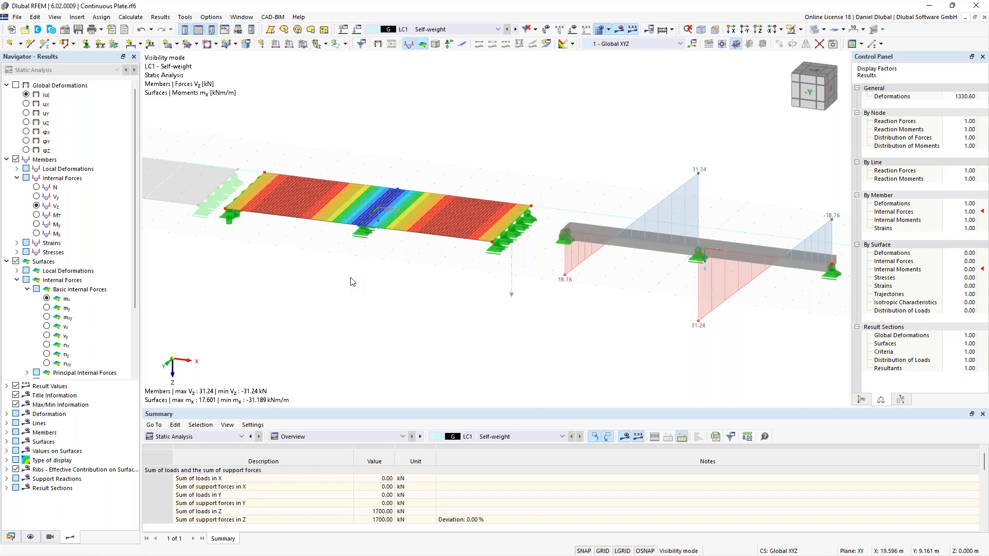
# - Cancel the hiding of all objects so that all four plates are displayed with the beam
pyautogui.scroll(-1, 352, 281)
pyautogui.scroll(-3, 352, 282)
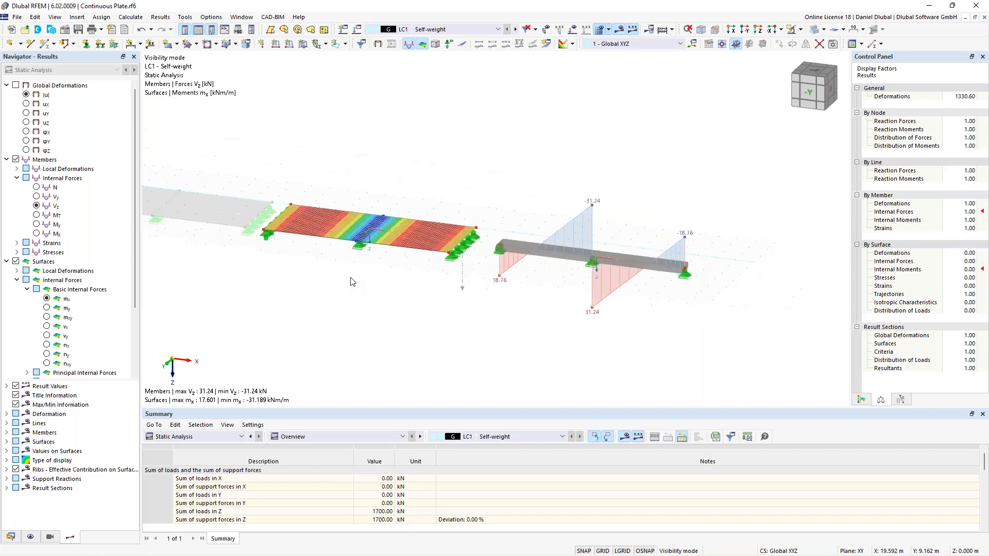
pyautogui.rightClick(605, 127)
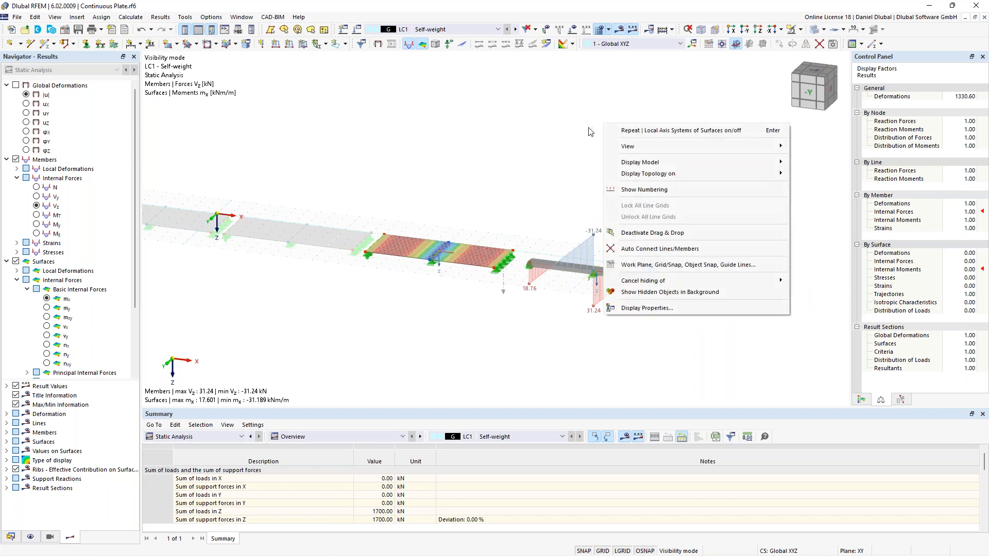
pyautogui.moveTo(658, 284)
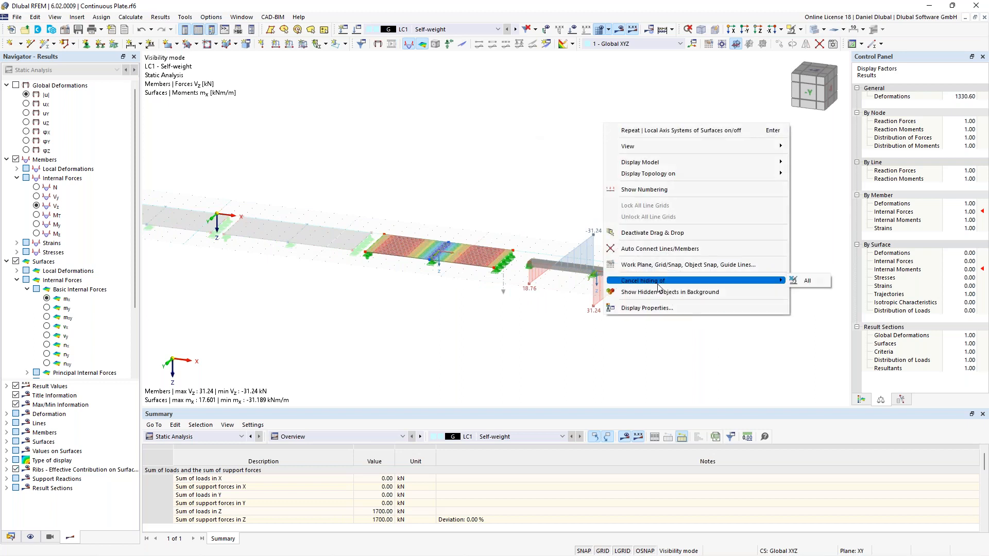
pyautogui.click(808, 281)
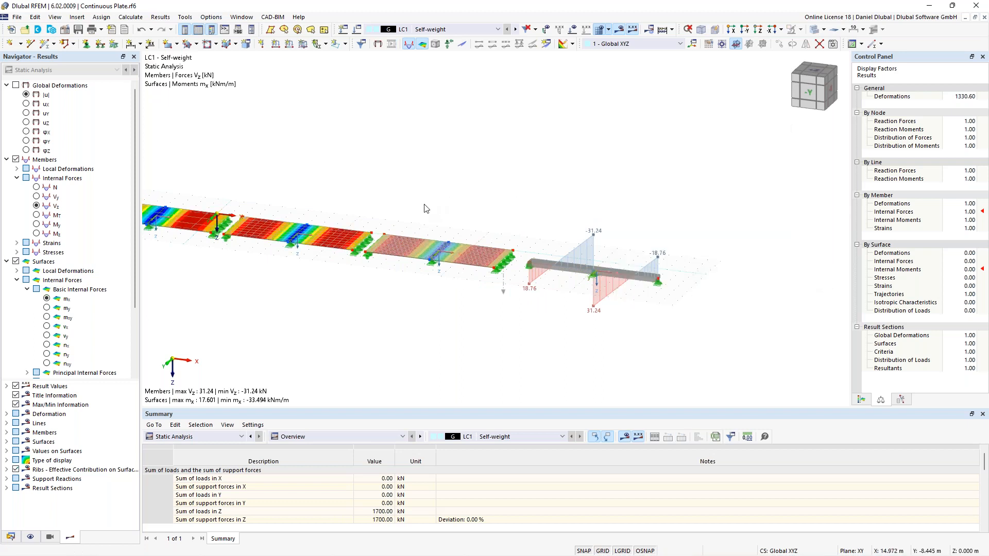
# - Turn on the result sections so the mx diagrams are drawn along the plates
pyautogui.moveTo(421, 199); pyautogui.dragTo(592, 192, button='middle')
pyautogui.scroll(-1, 593, 192)
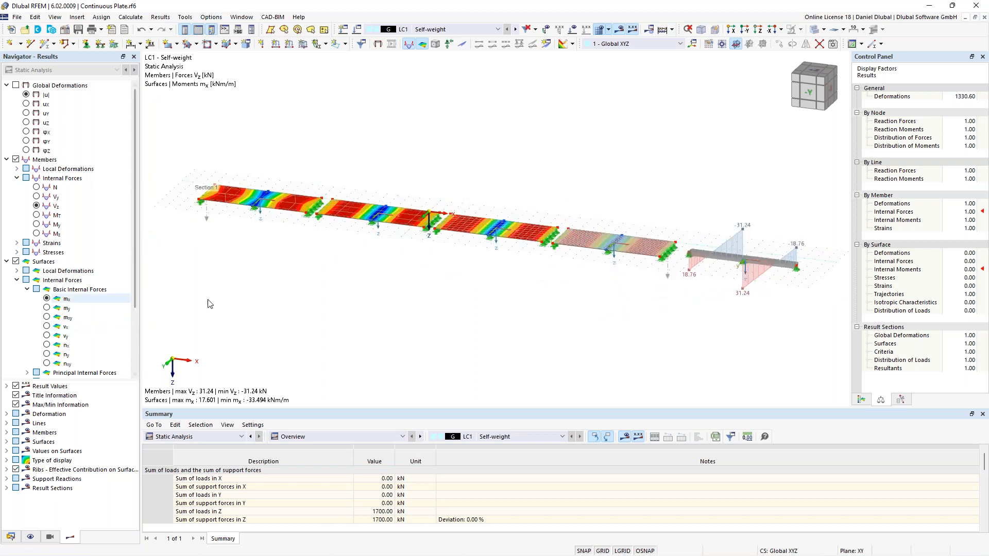
pyautogui.scroll(1, 740, 270)
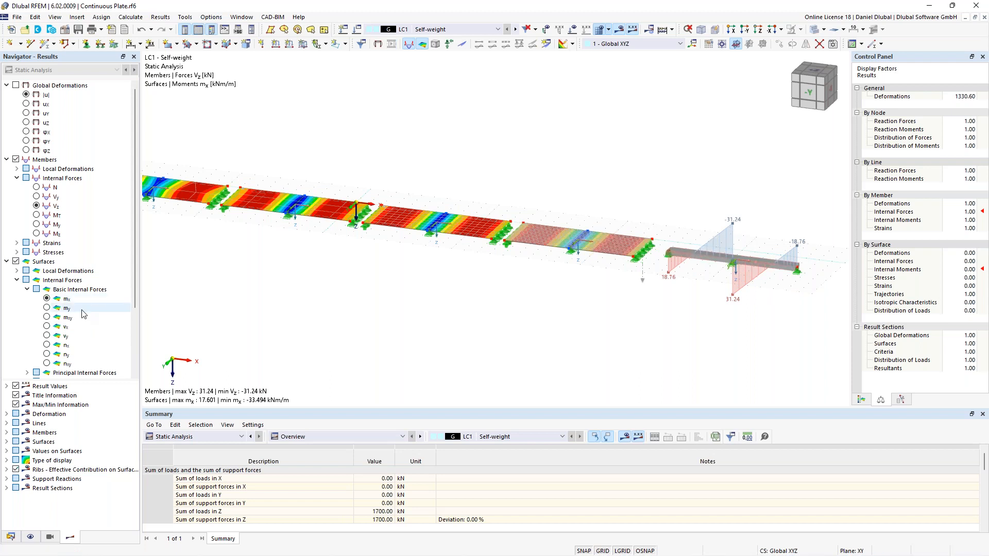
pyautogui.scroll(-3, 84, 314)
pyautogui.click(17, 363)
pyautogui.moveTo(340, 283); pyautogui.dragTo(452, 301, button='middle')
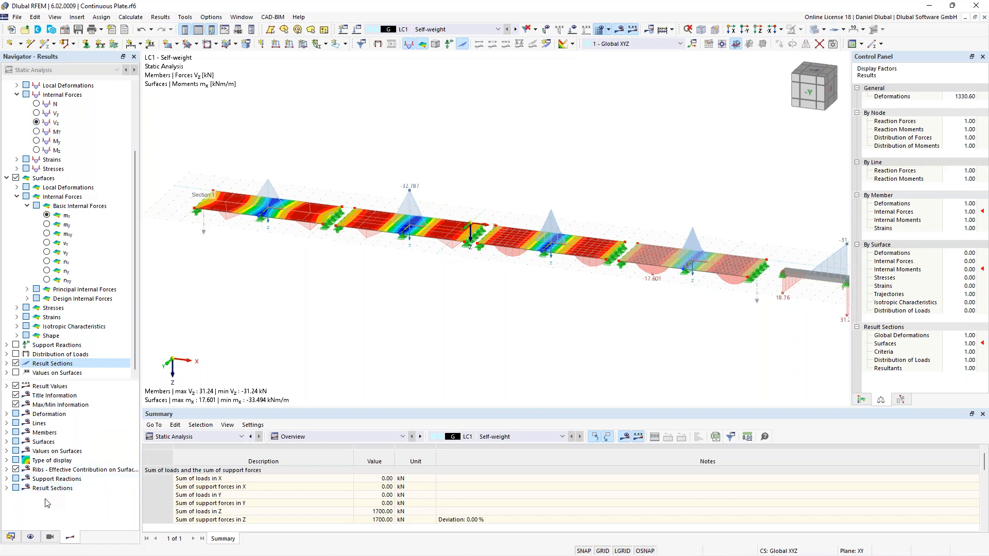
# - Set the result section values to show local extremes
pyautogui.click(6, 489)
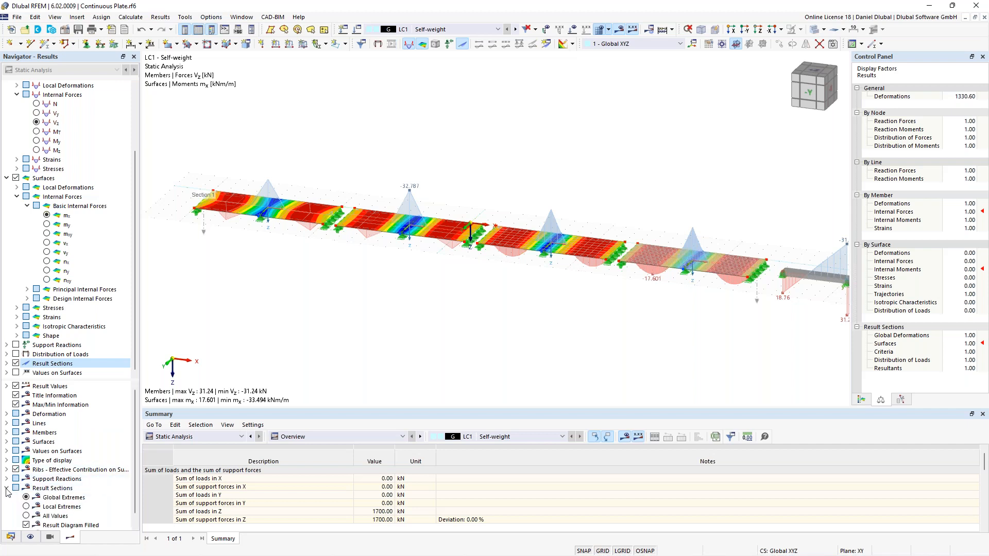
pyautogui.scroll(-1, 36, 492)
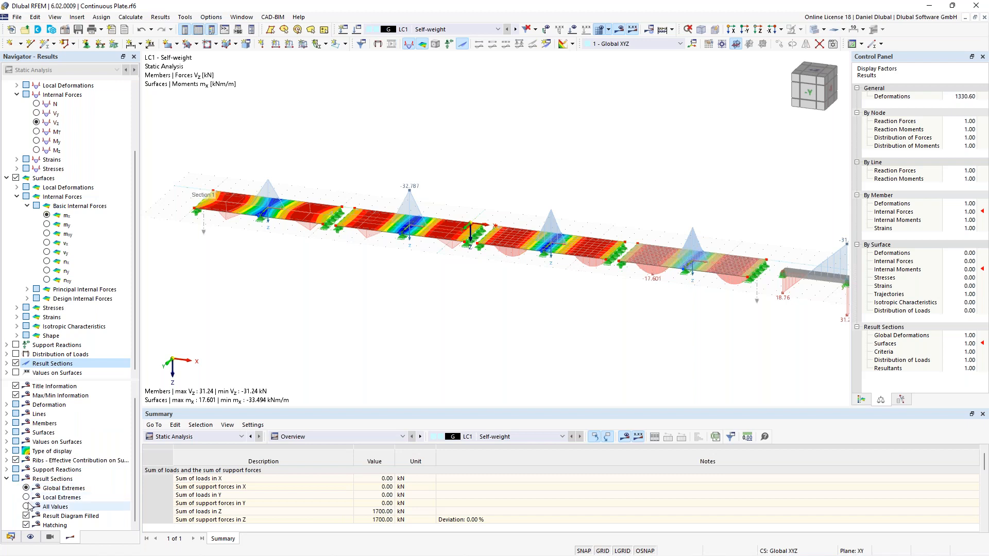
pyautogui.click(26, 498)
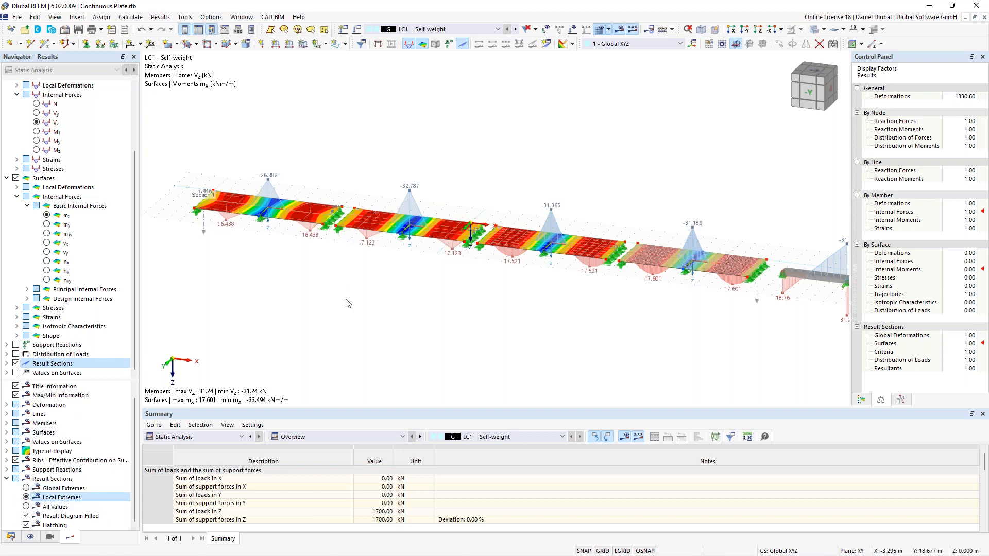
# - Keep mx as the surface result and switch the beam's displayed internal force to bending moment My
pyautogui.moveTo(397, 295); pyautogui.dragTo(408, 276, button='middle')
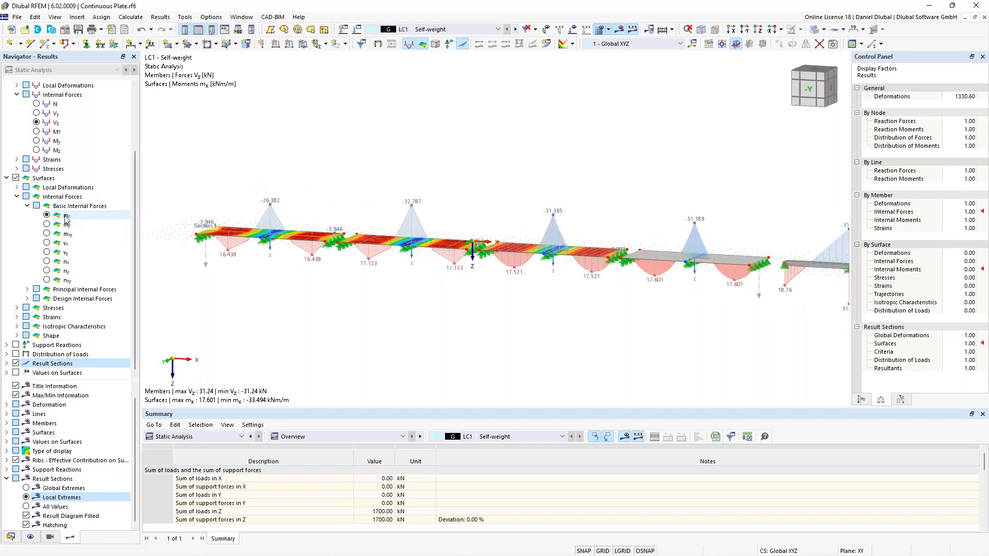
pyautogui.click(49, 217)
pyautogui.moveTo(621, 179); pyautogui.dragTo(438, 188, button='middle')
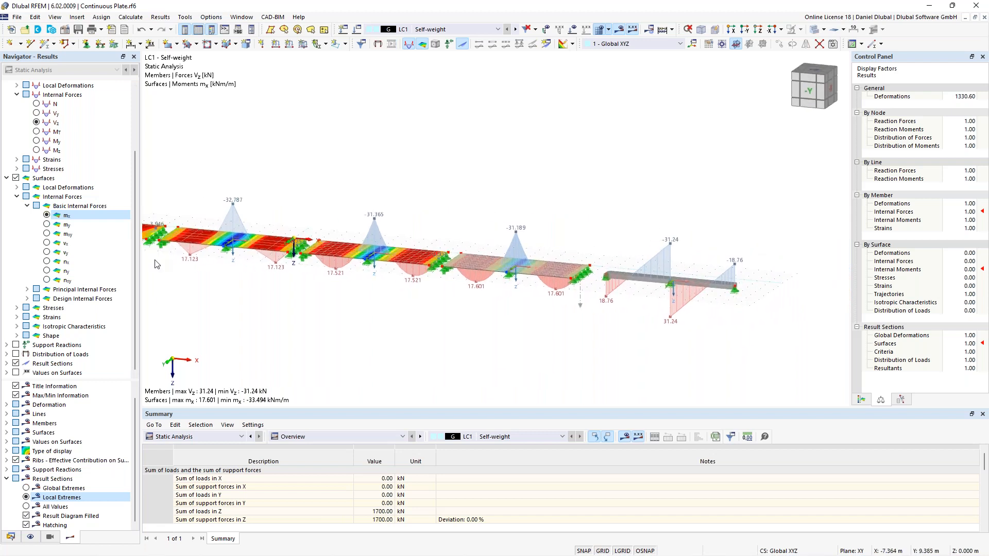
pyautogui.click(36, 144)
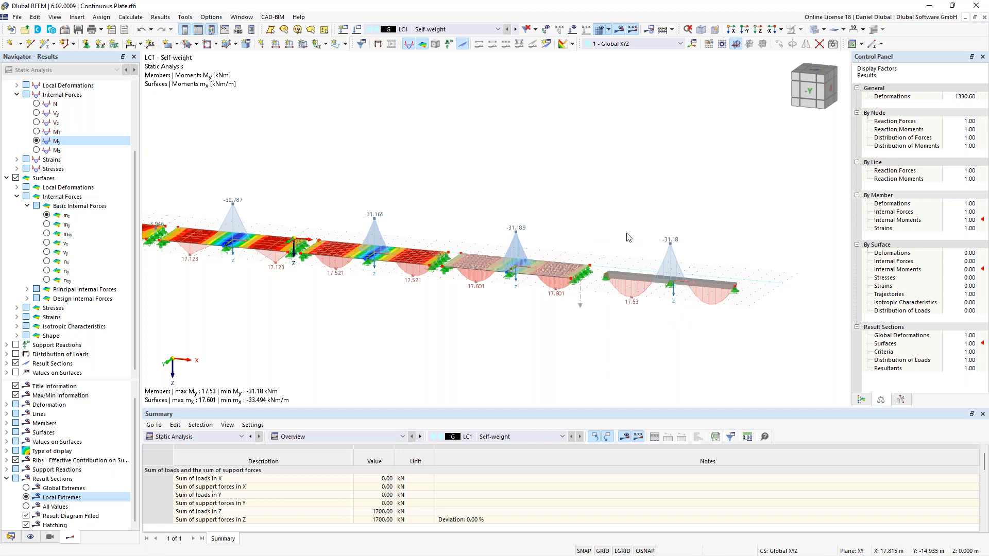
pyautogui.moveTo(725, 313); pyautogui.dragTo(768, 346)
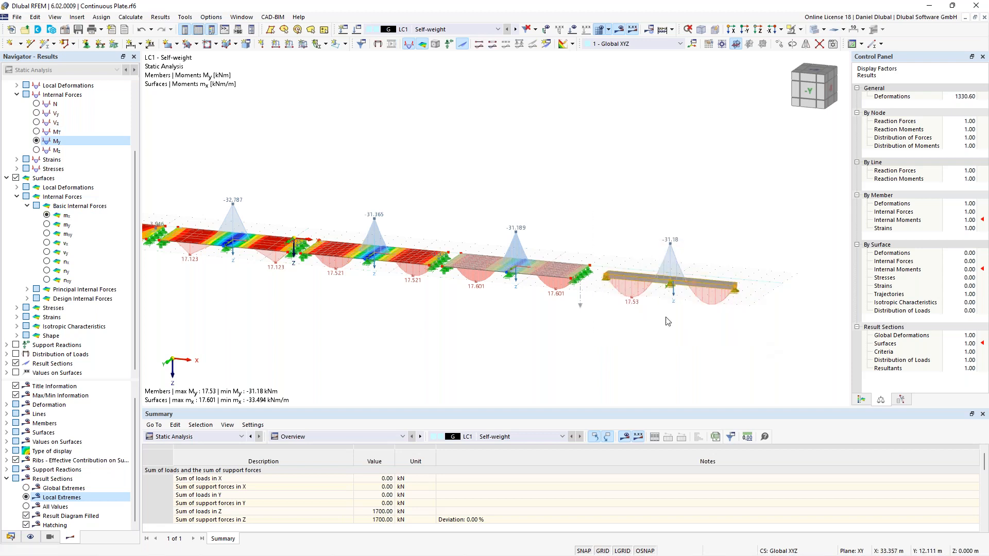
pyautogui.click(570, 209)
# - Compare the local extremes of mx on the four differently meshed plates with each other and with the beam's My
pyautogui.moveTo(476, 189); pyautogui.dragTo(541, 209, button='middle')
pyautogui.scroll(1, 491, 257)
pyautogui.scroll(2, 543, 210)
pyautogui.scroll(-2, 534, 199)
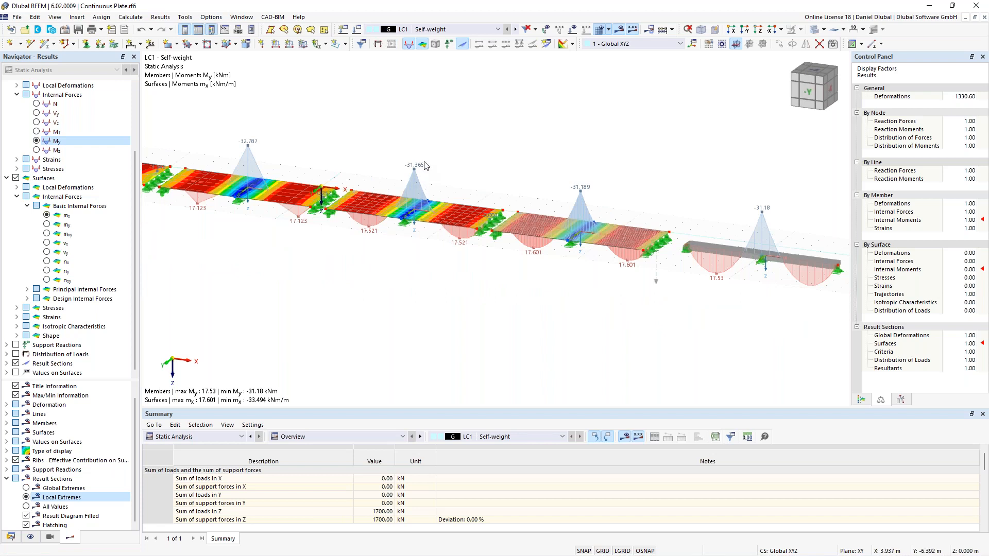
pyautogui.moveTo(437, 150)
pyautogui.mouseDown(button='middle')
pyautogui.moveTo(425, 151)
pyautogui.moveTo(440, 160)
pyautogui.mouseUp(button='middle')
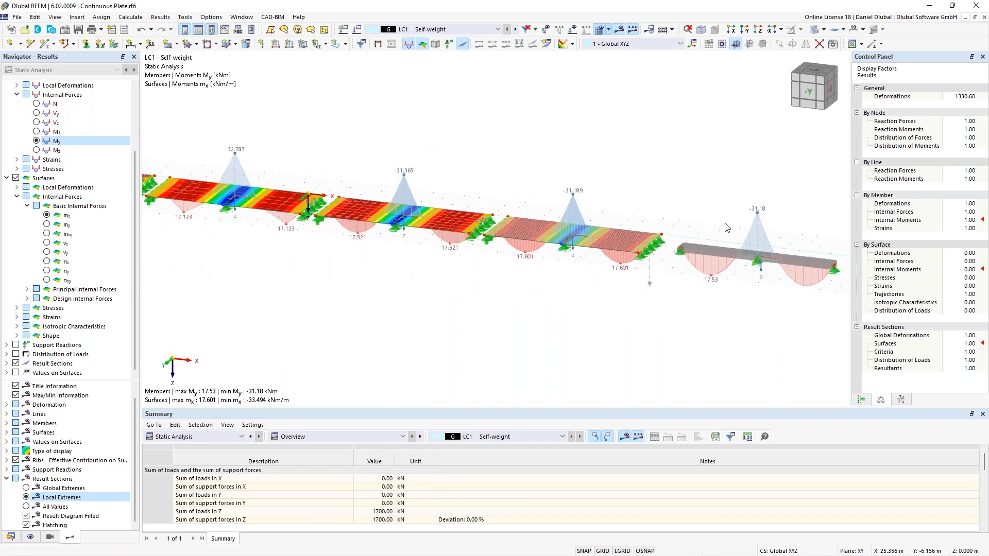
pyautogui.moveTo(494, 161); pyautogui.dragTo(665, 174, button='middle')
pyautogui.moveTo(412, 155); pyautogui.dragTo(498, 172, button='middle')
pyautogui.scroll(1, 327, 187)
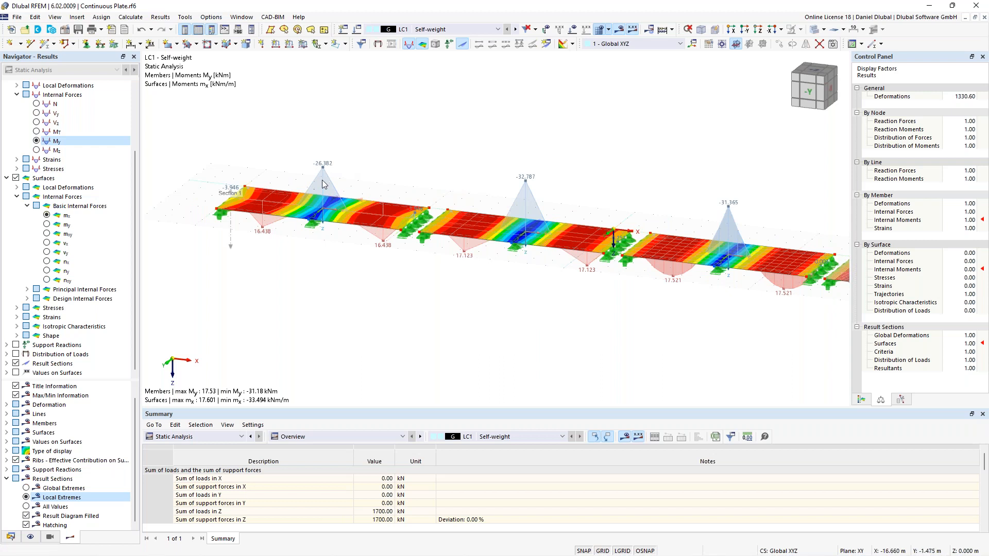
pyautogui.scroll(-1, 322, 178)
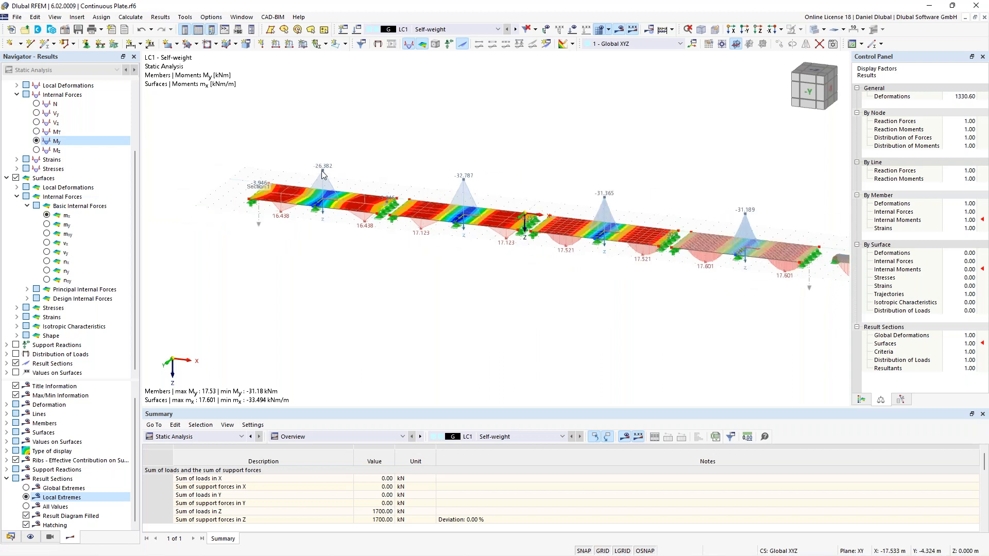
pyautogui.moveTo(410, 168); pyautogui.dragTo(301, 161, button='middle')
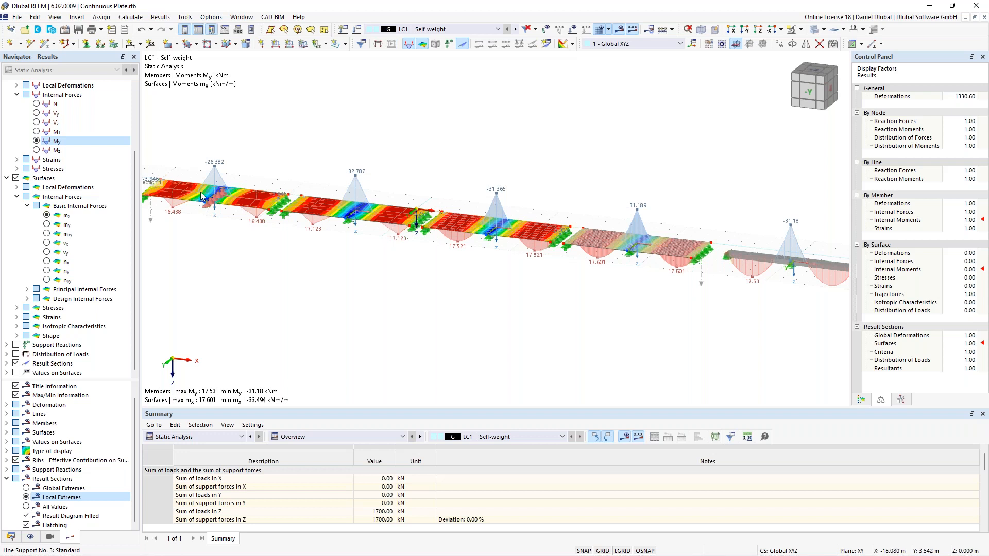
pyautogui.scroll(1, 191, 157)
pyautogui.scroll(4, 191, 157)
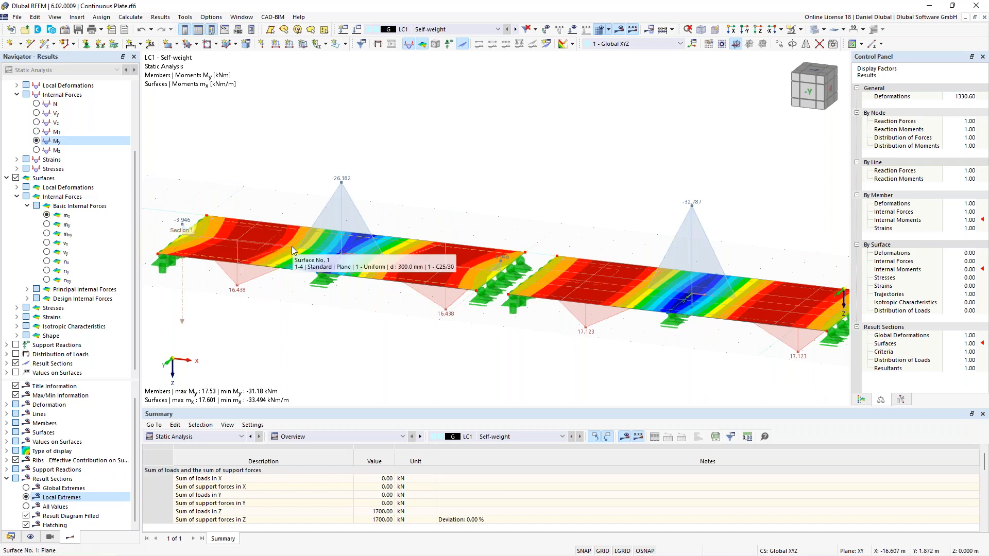
pyautogui.scroll(-3, 412, 186)
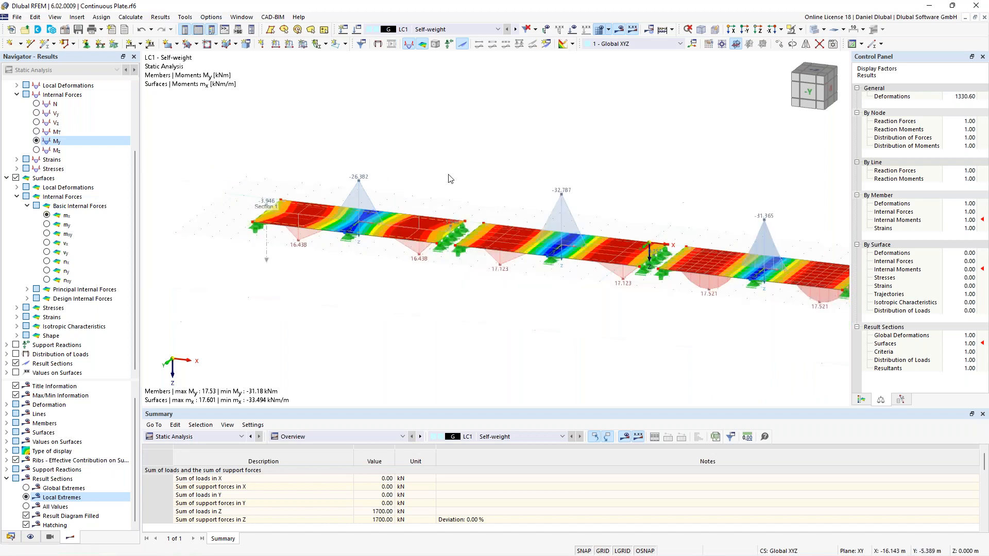
# - Compare the member moments My and surface moments mx across the four plates and the beam under self-weight
pyautogui.moveTo(507, 172); pyautogui.dragTo(293, 150, button='middle')
pyautogui.scroll(-3, 293, 150)
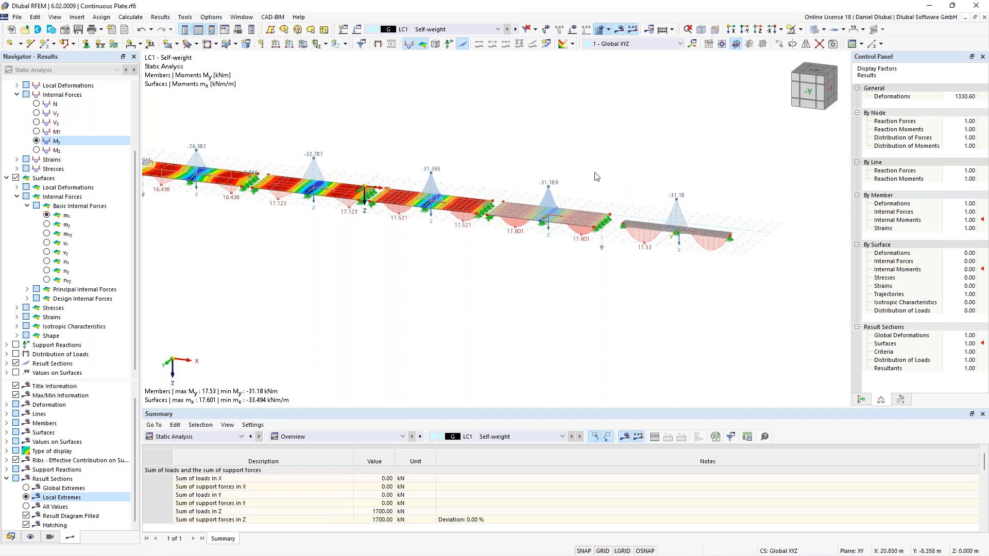
pyautogui.moveTo(475, 152); pyautogui.dragTo(489, 158, button='middle')
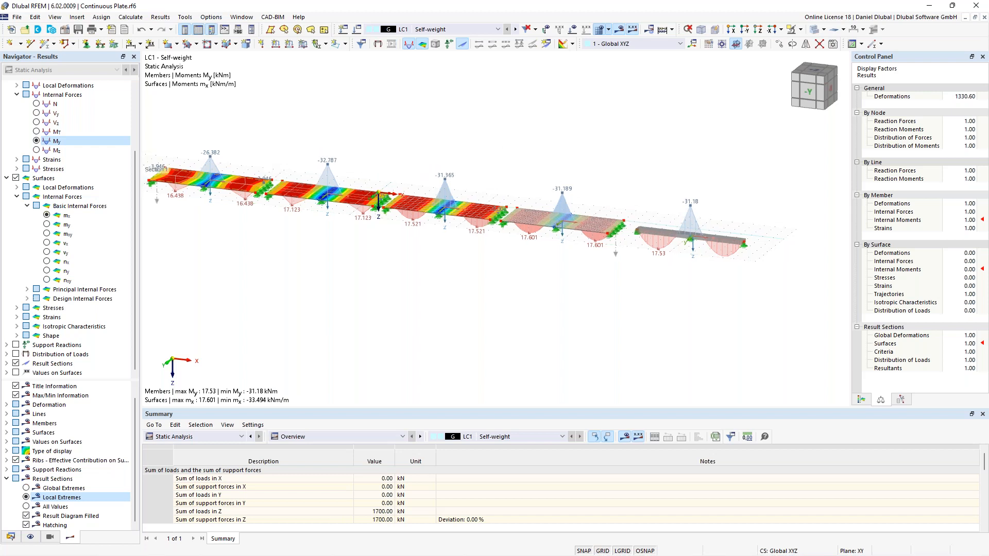
pyautogui.scroll(2, 298, 161)
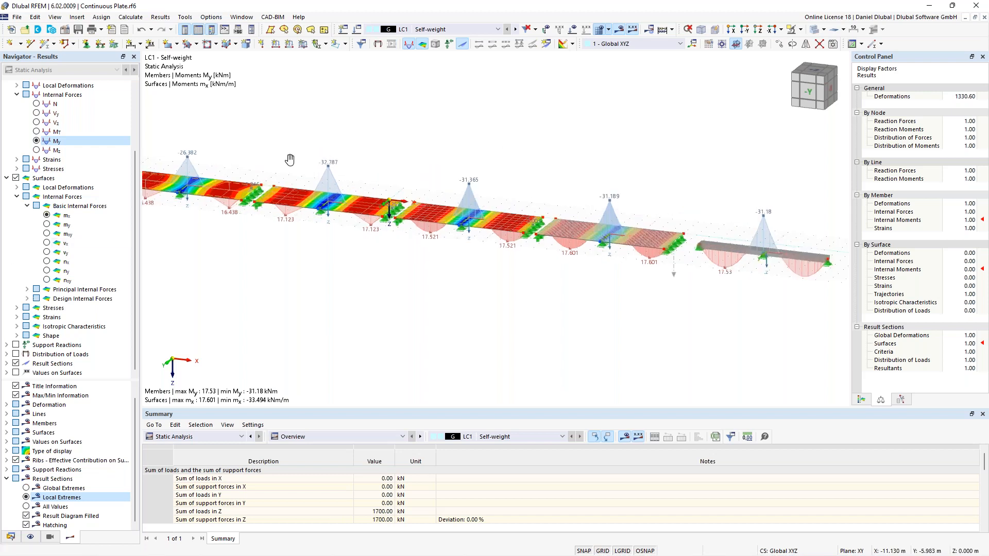
pyautogui.moveTo(290, 161); pyautogui.dragTo(348, 160, button='middle')
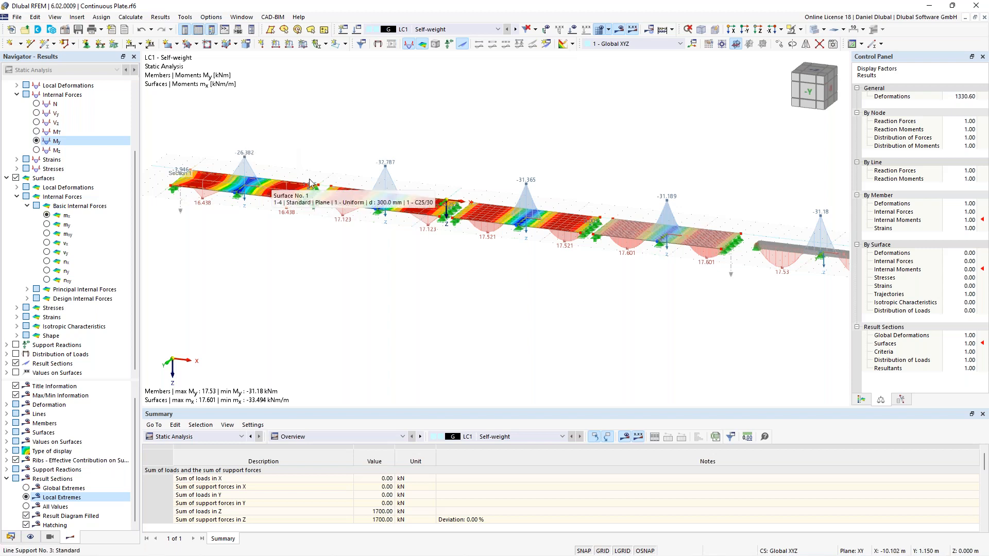
pyautogui.scroll(-1, 299, 167)
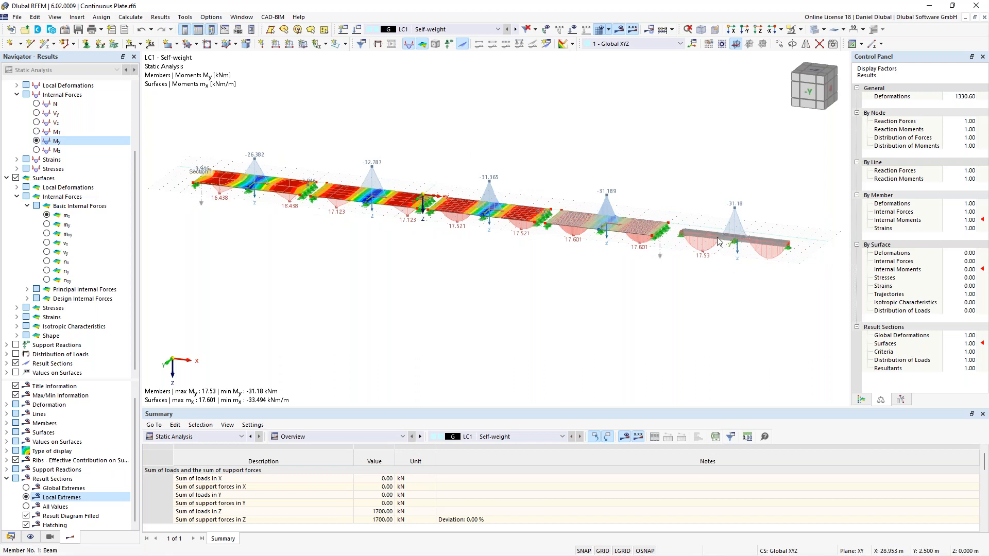
pyautogui.scroll(4, 570, 189)
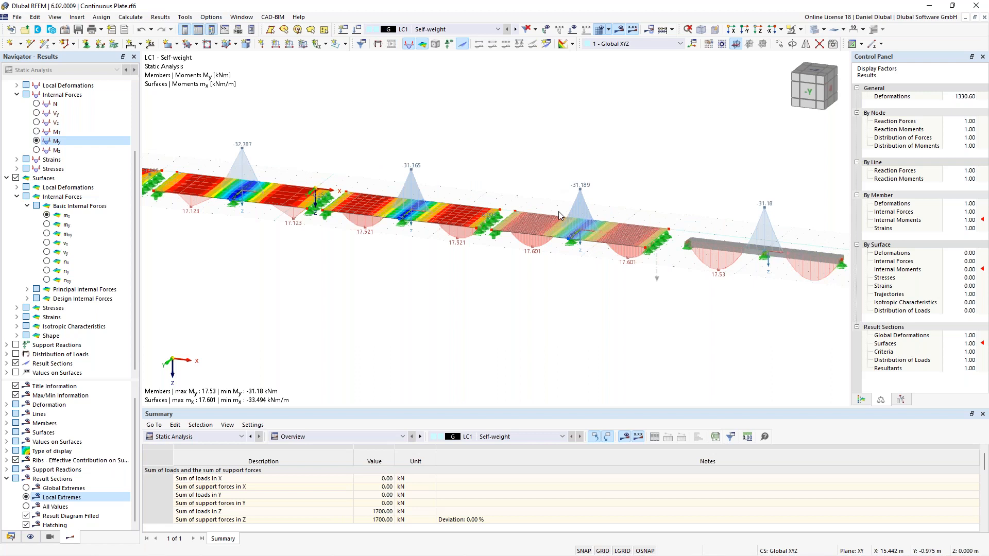
pyautogui.scroll(3, 601, 224)
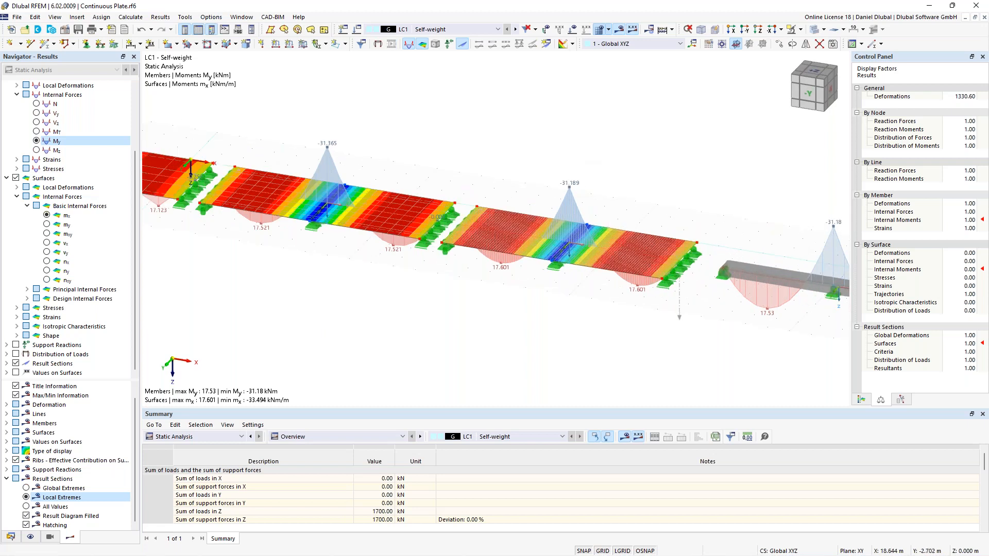
pyautogui.scroll(2, 597, 204)
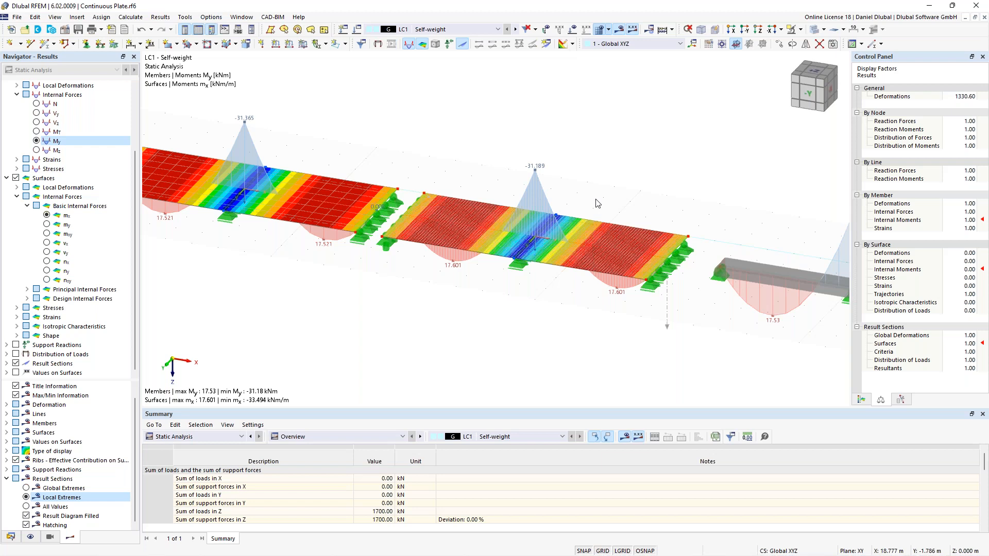
pyautogui.scroll(-5, 596, 203)
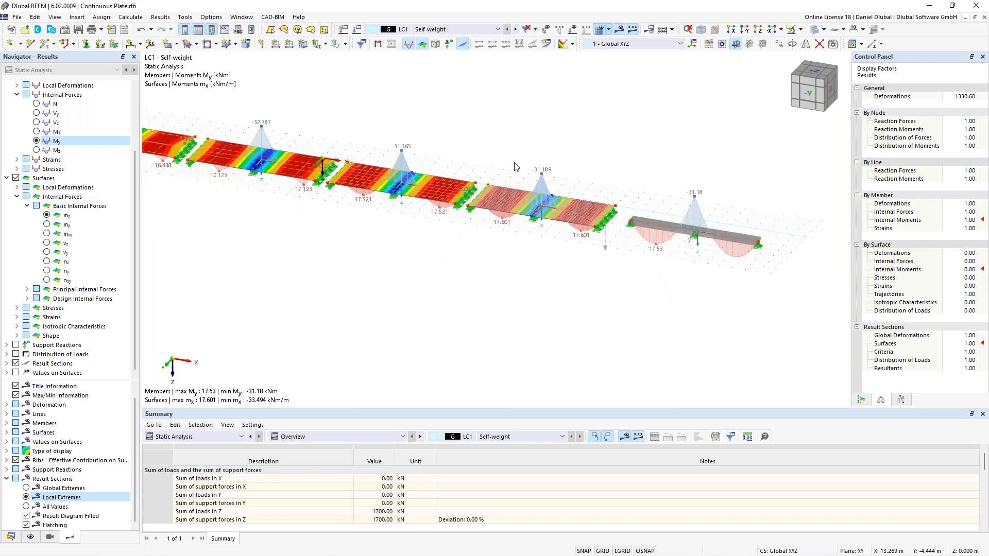
pyautogui.moveTo(515, 162); pyautogui.dragTo(519, 172, button='middle')
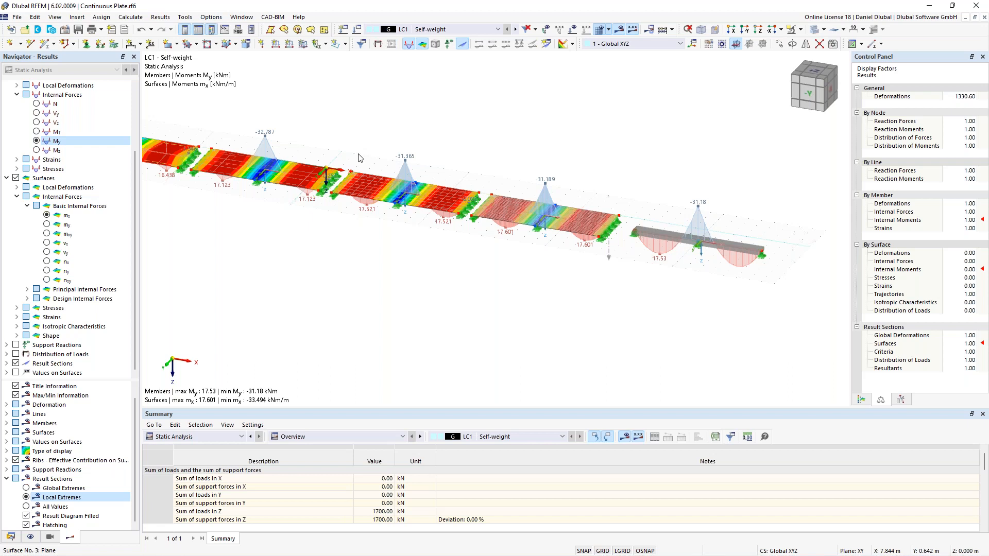
pyautogui.scroll(3, 402, 150)
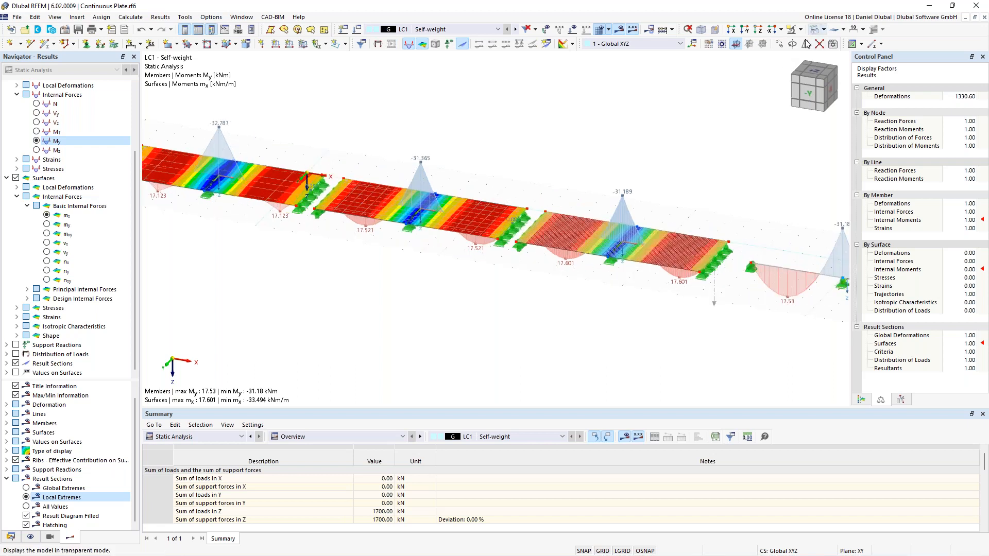
# - Hide the results and examine the finite element mesh density and line supports of the four plates in wireframe display
pyautogui.click(618, 31)
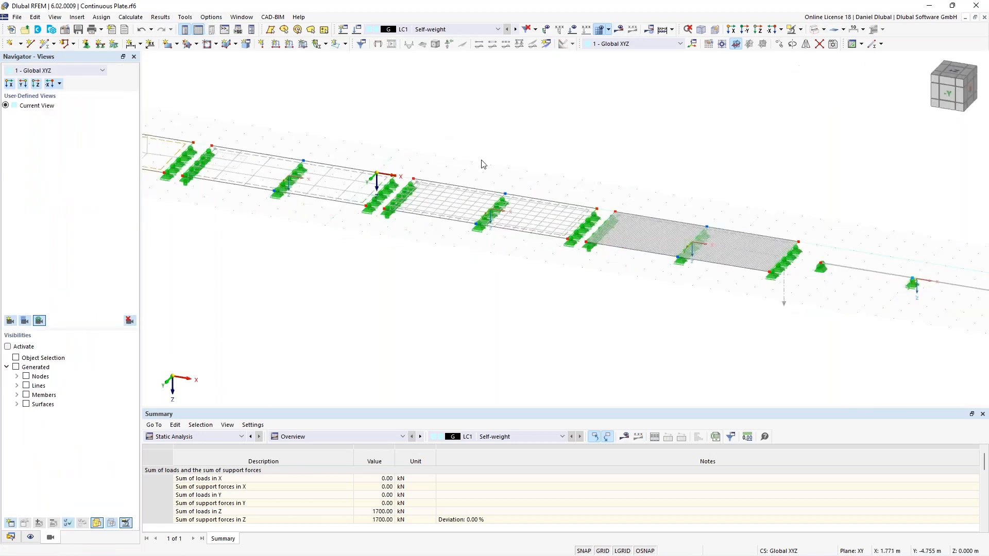
pyautogui.scroll(3, 446, 148)
pyautogui.scroll(-3, 427, 140)
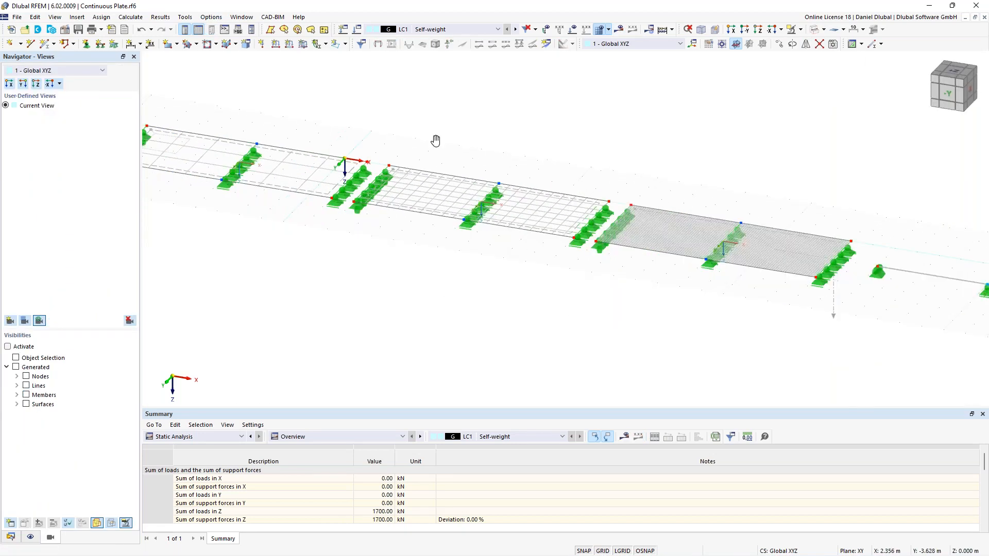
pyautogui.scroll(4, 402, 210)
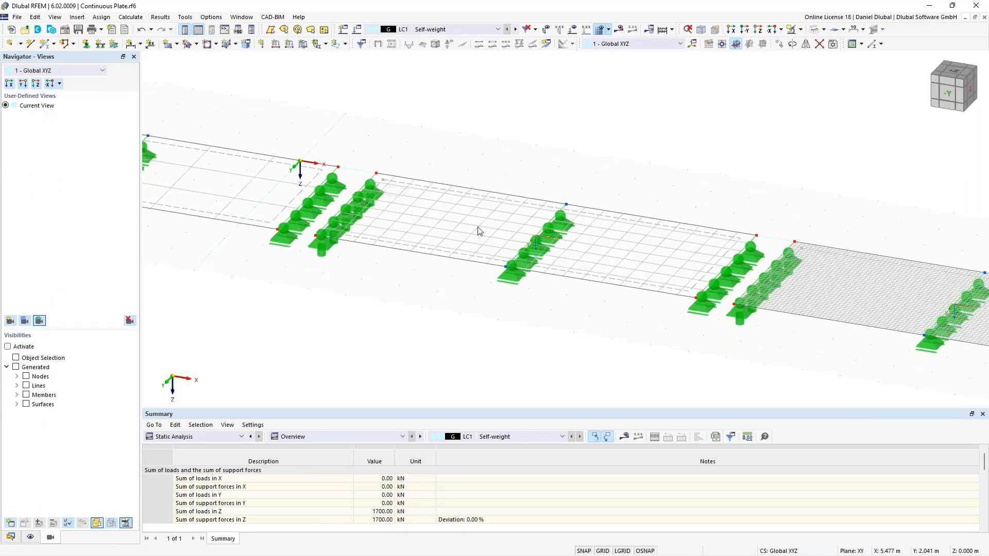
pyautogui.scroll(-3, 474, 230)
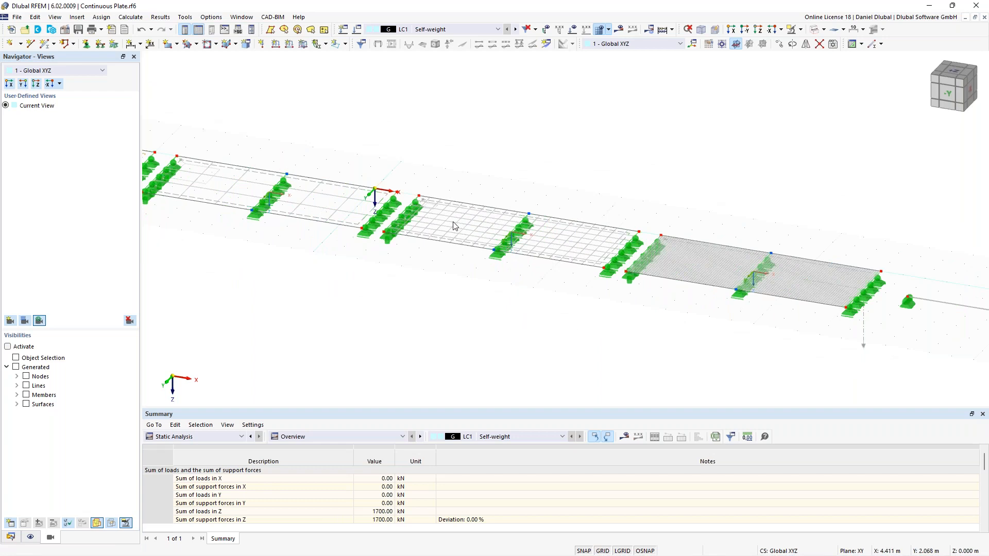
pyautogui.scroll(3, 470, 220)
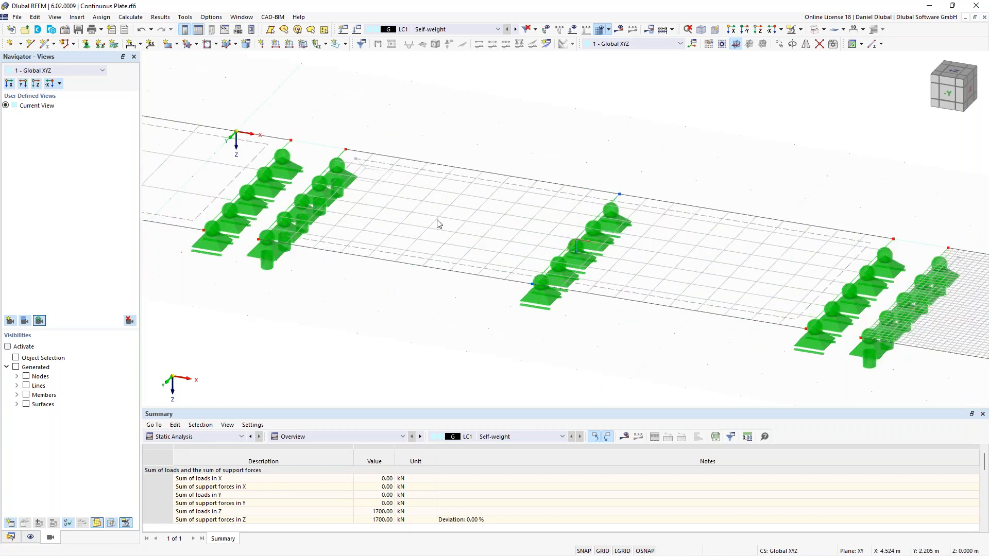
pyautogui.scroll(-3, 397, 214)
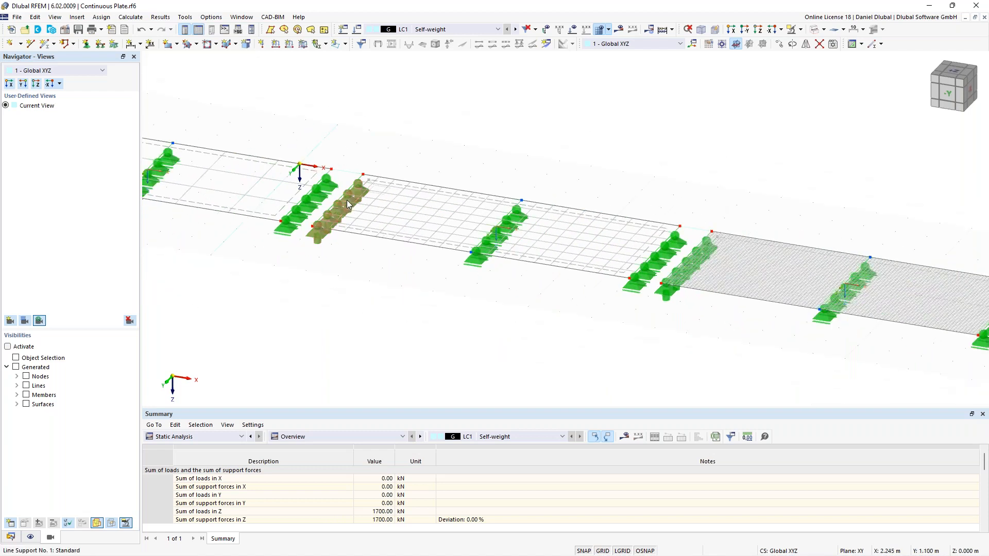
pyautogui.scroll(-2, 462, 231)
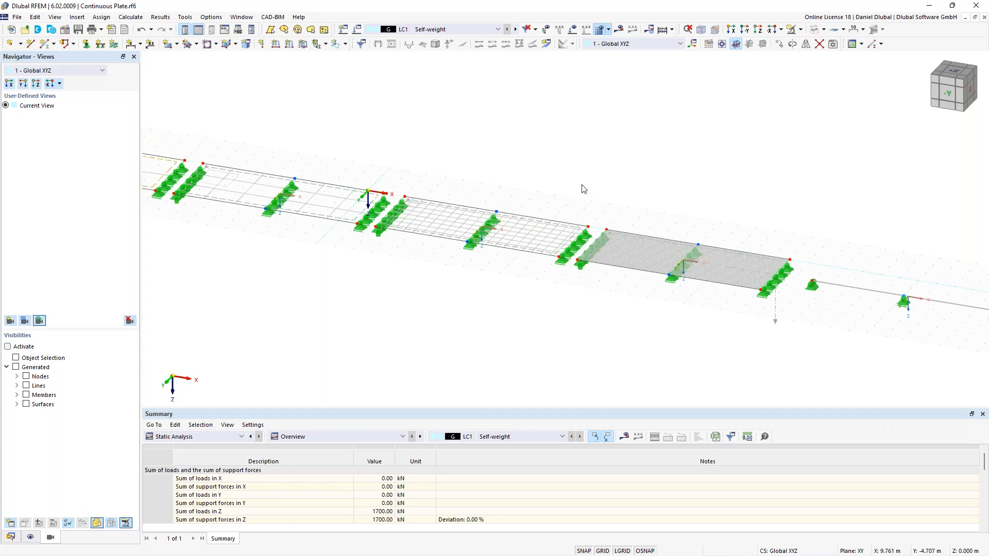
pyautogui.scroll(-1, 686, 200)
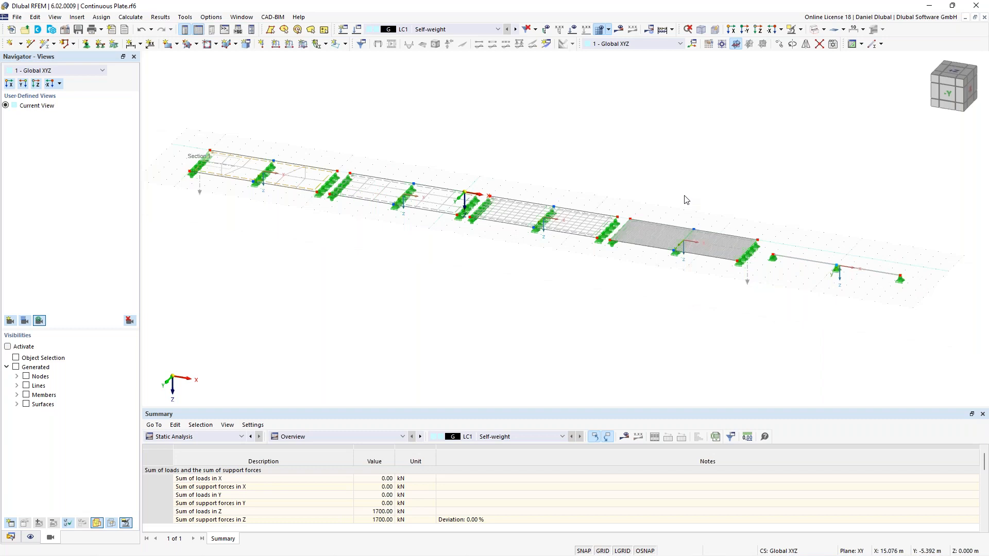
pyautogui.scroll(2, 524, 184)
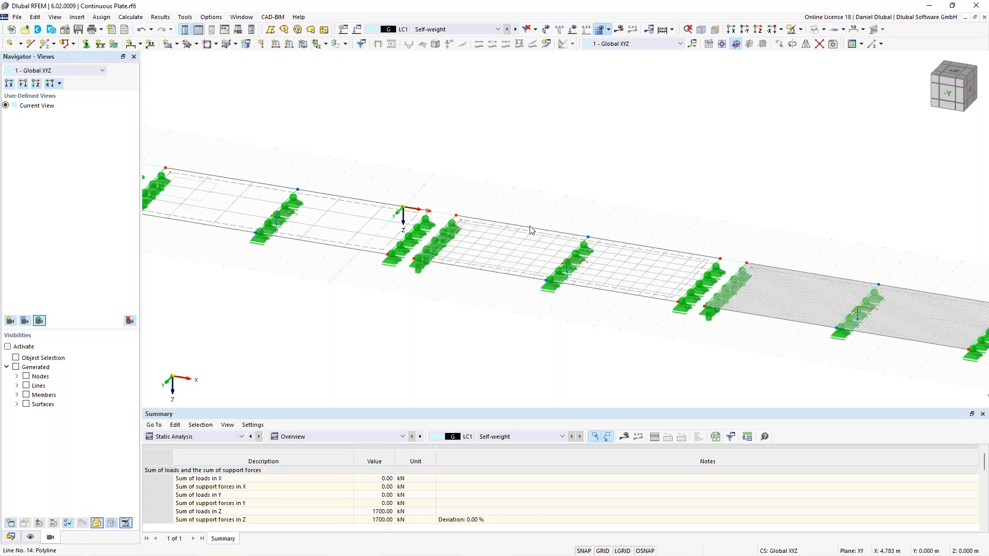
pyautogui.scroll(-1, 536, 221)
pyautogui.moveTo(402, 181); pyautogui.dragTo(443, 184, button='middle')
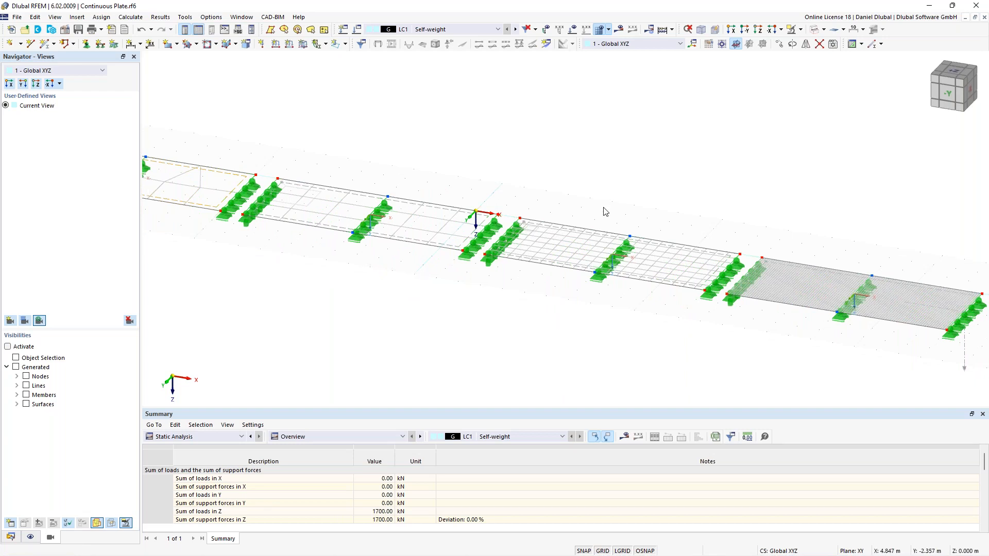
pyautogui.scroll(-3, 611, 209)
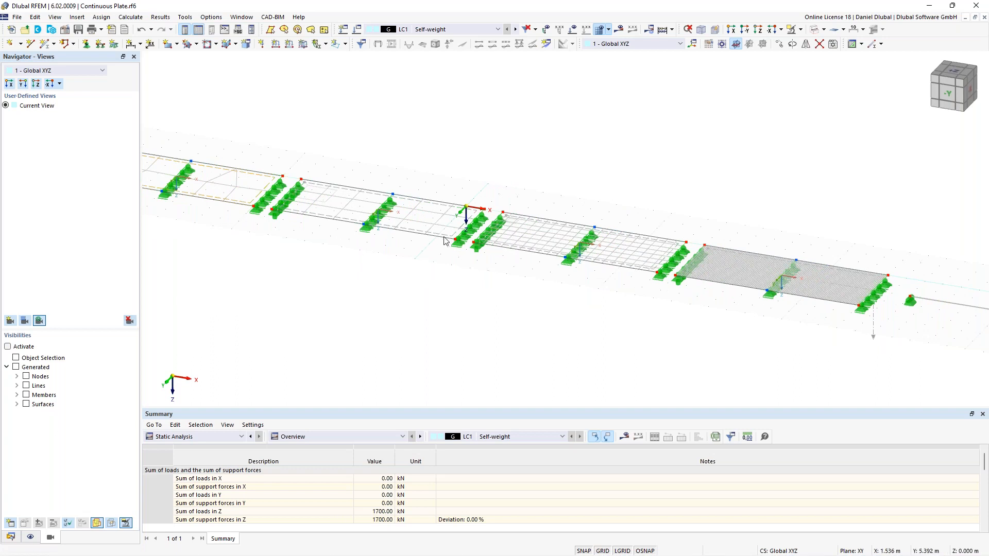
pyautogui.scroll(-1, 456, 201)
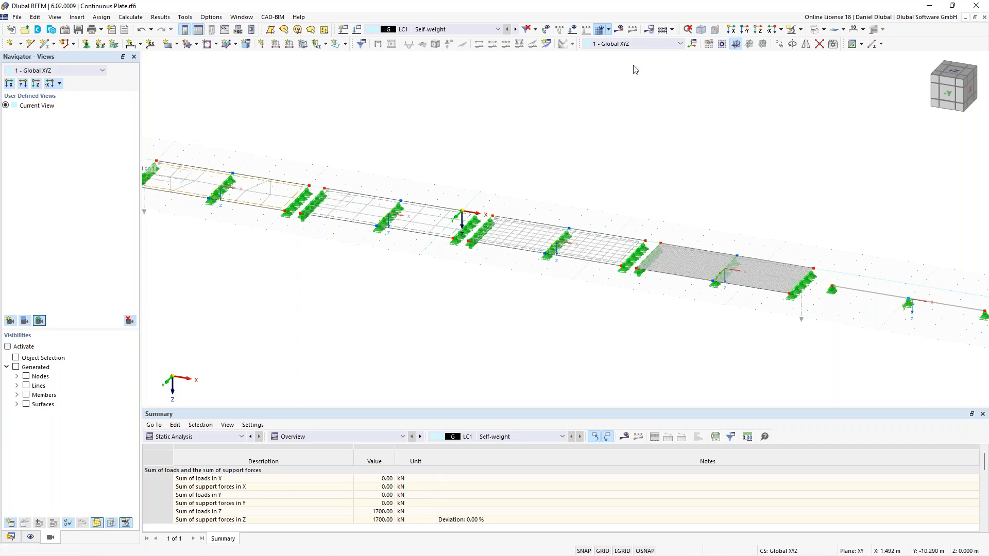
# - Display the model with filled surfaces instead of wireframe and show the LC1 moment results again
pyautogui.click(812, 32)
pyautogui.scroll(-2, 558, 176)
pyautogui.moveTo(554, 179); pyautogui.dragTo(569, 176, button='middle')
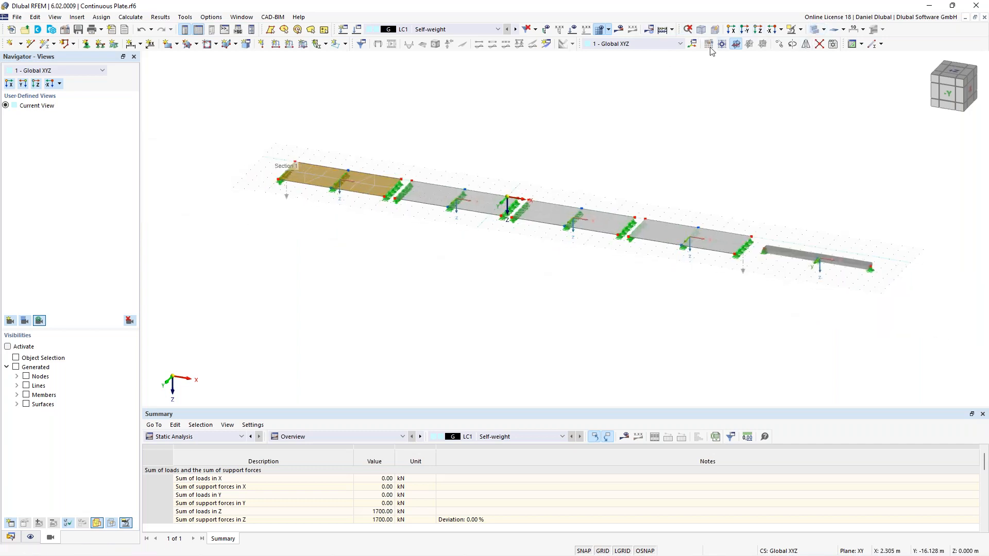
pyautogui.click(620, 31)
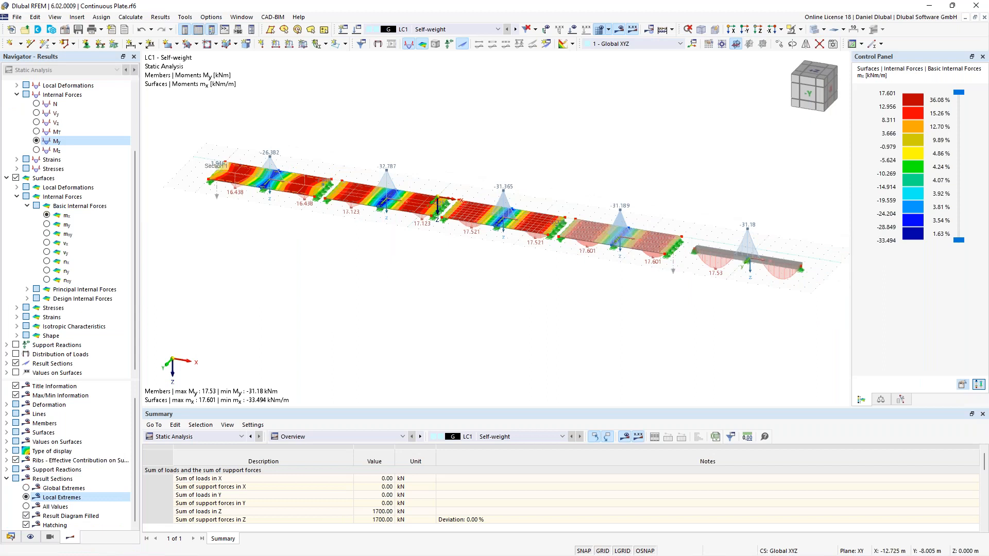
# - Open the result diagrams for Result Section No. 1 and remove the global pZ load distribution diagram
pyautogui.rightClick(238, 191)
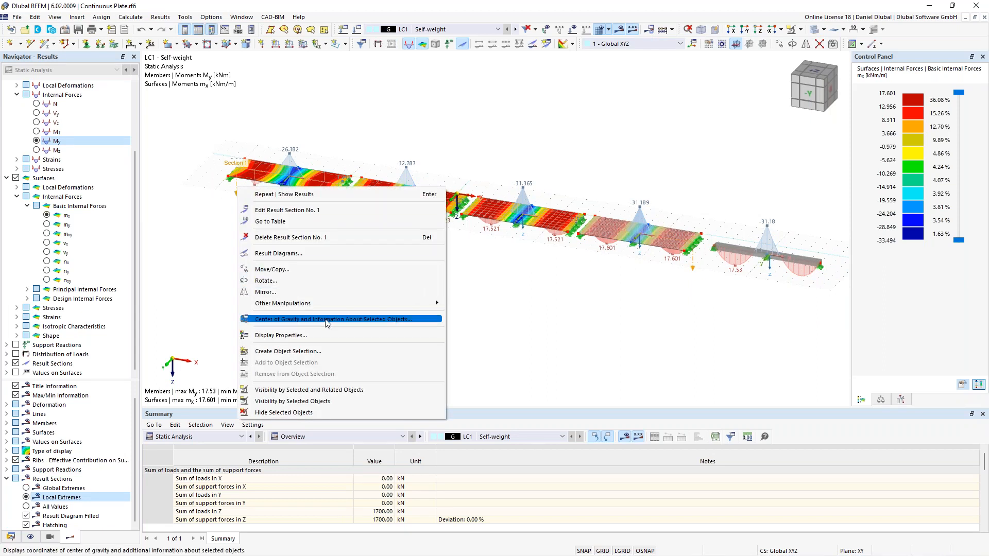
pyautogui.click(304, 256)
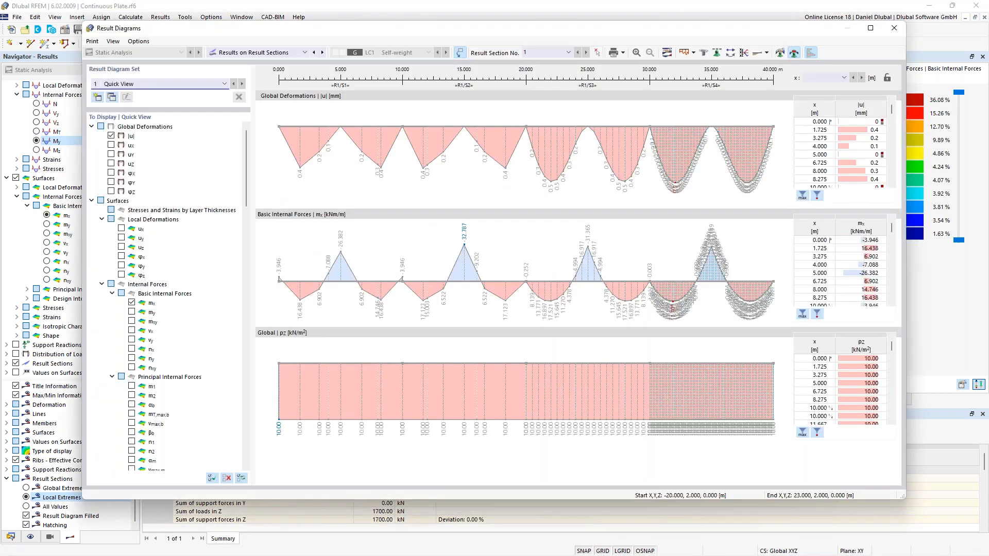
pyautogui.scroll(-15, 139, 400)
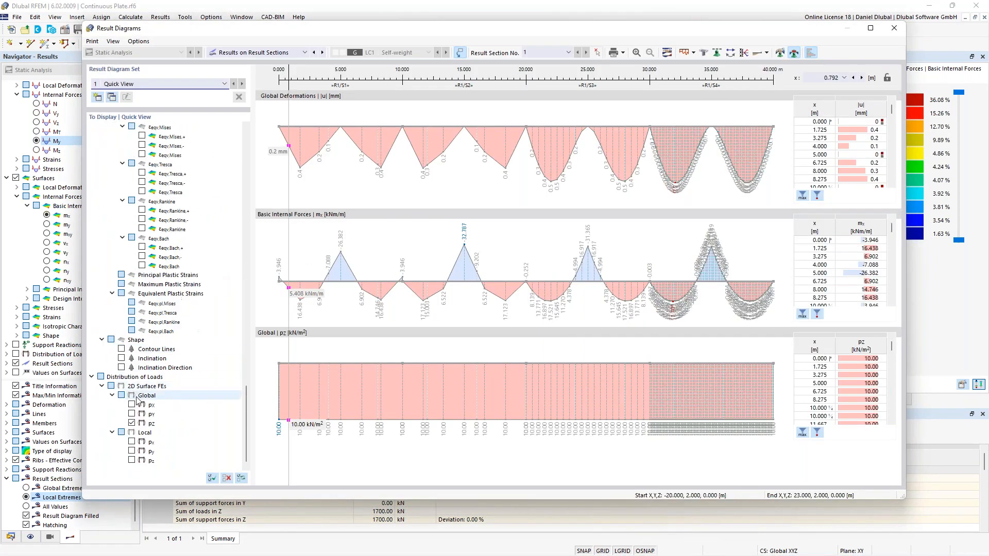
pyautogui.click(132, 423)
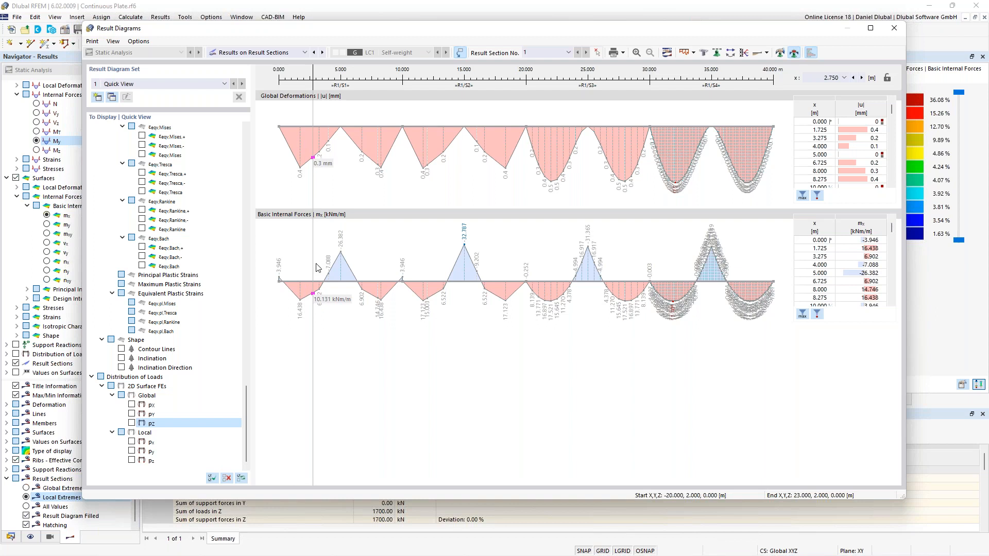
# - Read the deformation and mx moment along the section at x = 2.5 m, lock the position marker, and read them at 12.5 m
pyautogui.click(827, 78)
pyautogui.write('2,5')
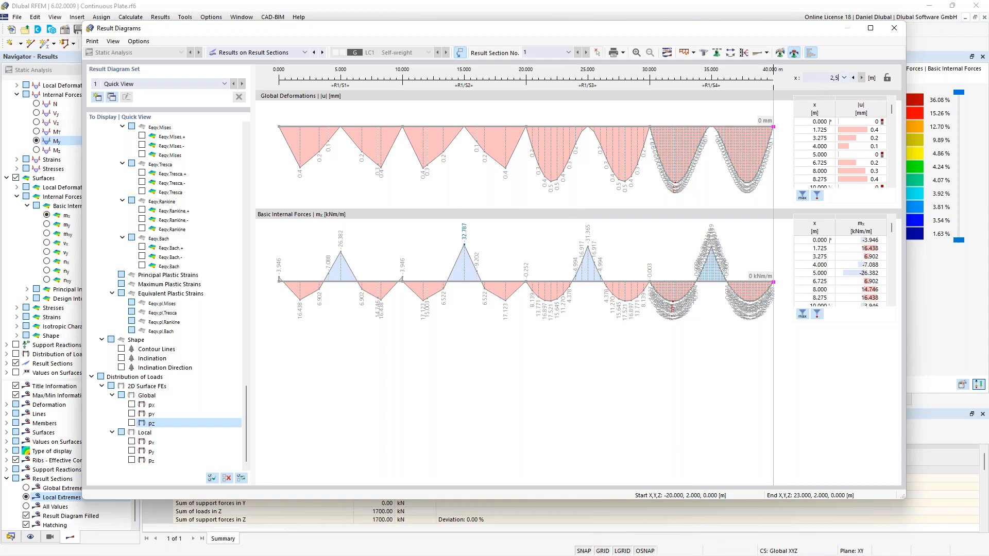
pyautogui.press('Return')
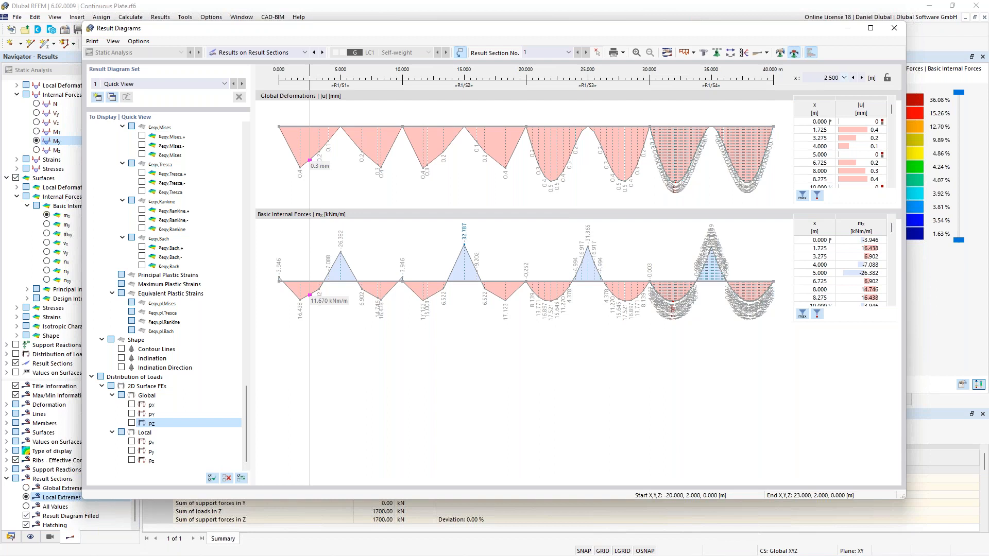
pyautogui.click(887, 77)
pyautogui.press('Return')
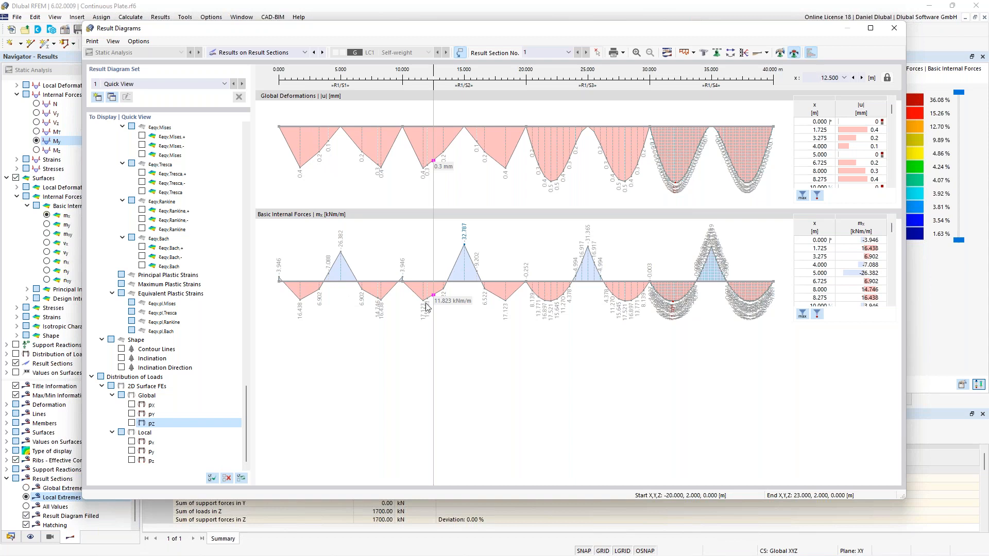
# - Read the deformation and mx moment at x = 22.5 m and 32.5 m, and close the result diagrams
pyautogui.moveTo(825, 77); pyautogui.dragTo(821, 78)
pyautogui.write('2')
pyautogui.press('Return')
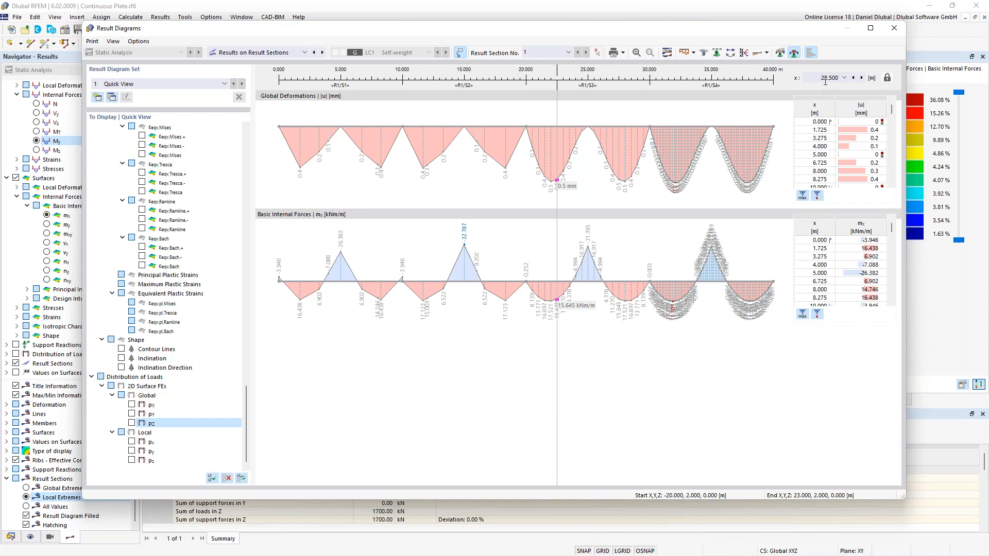
pyautogui.press('Return')
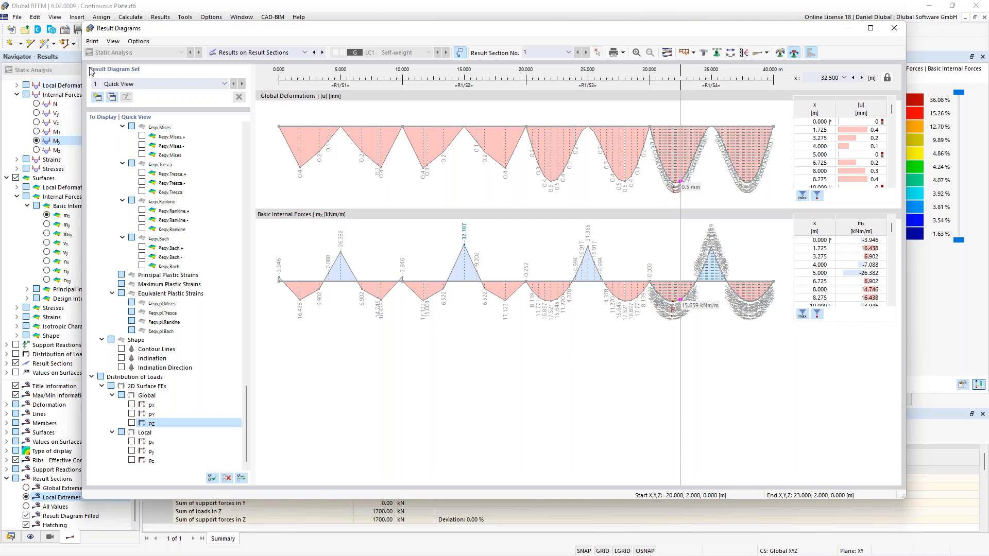
pyautogui.click(895, 29)
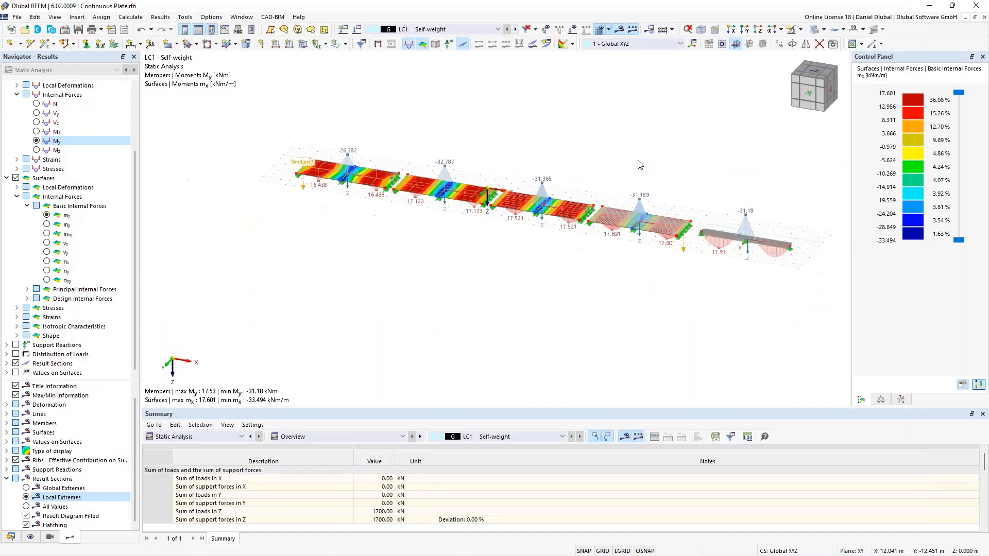
# - Deactivate the shear stiffness of the beam's R_M1 1000/300 section and accept deleting the existing results
pyautogui.scroll(2, 685, 200)
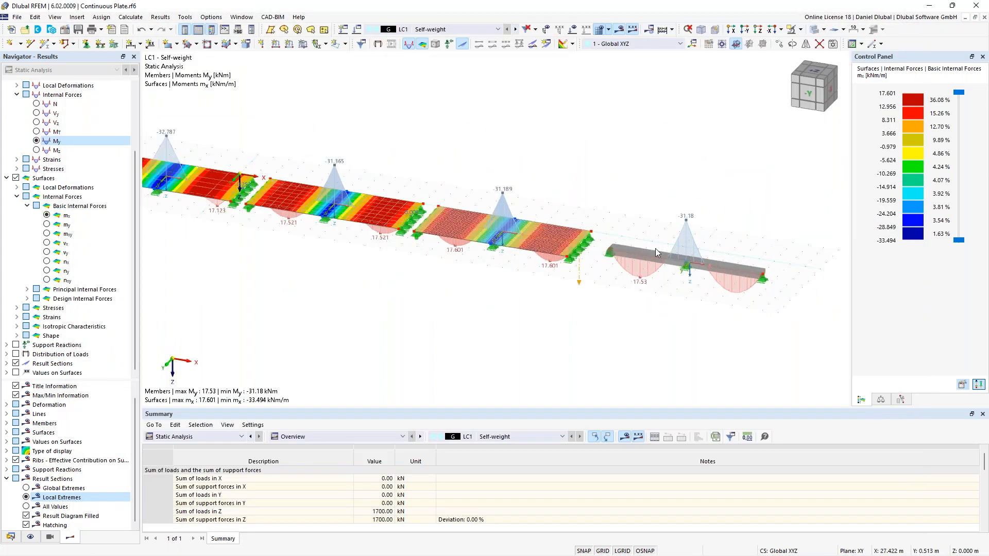
pyautogui.scroll(1, 679, 231)
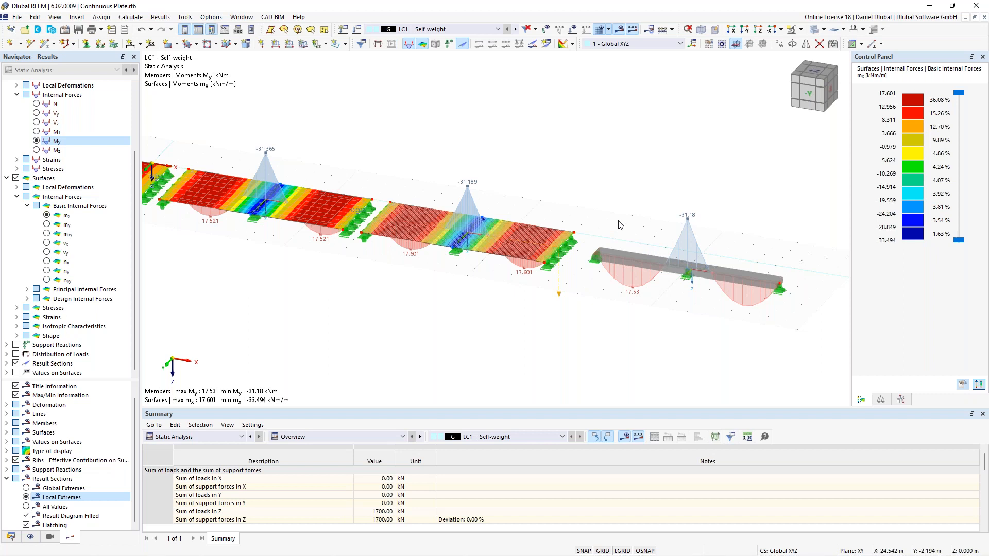
pyautogui.scroll(-1, 619, 221)
pyautogui.moveTo(635, 219); pyautogui.dragTo(611, 213, button='middle')
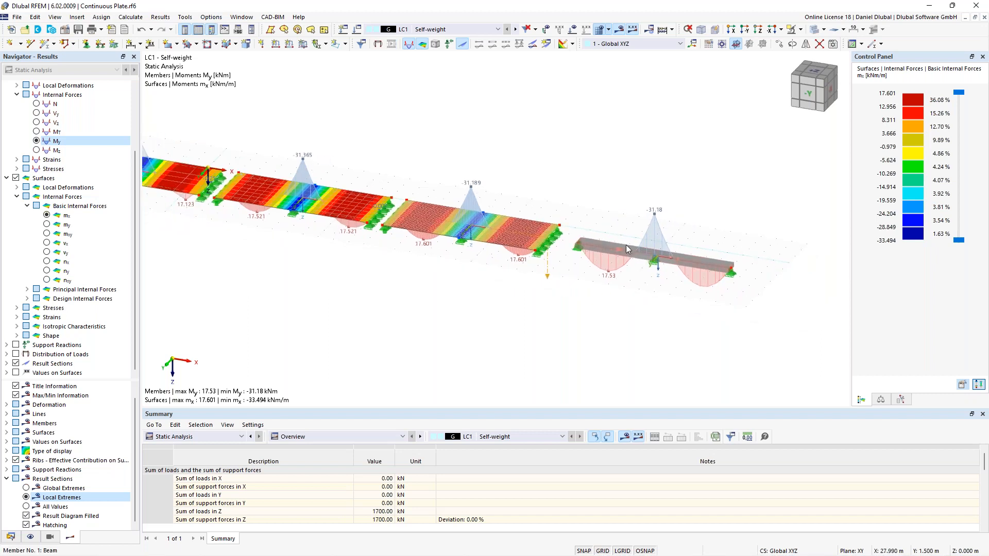
pyautogui.scroll(1, 626, 245)
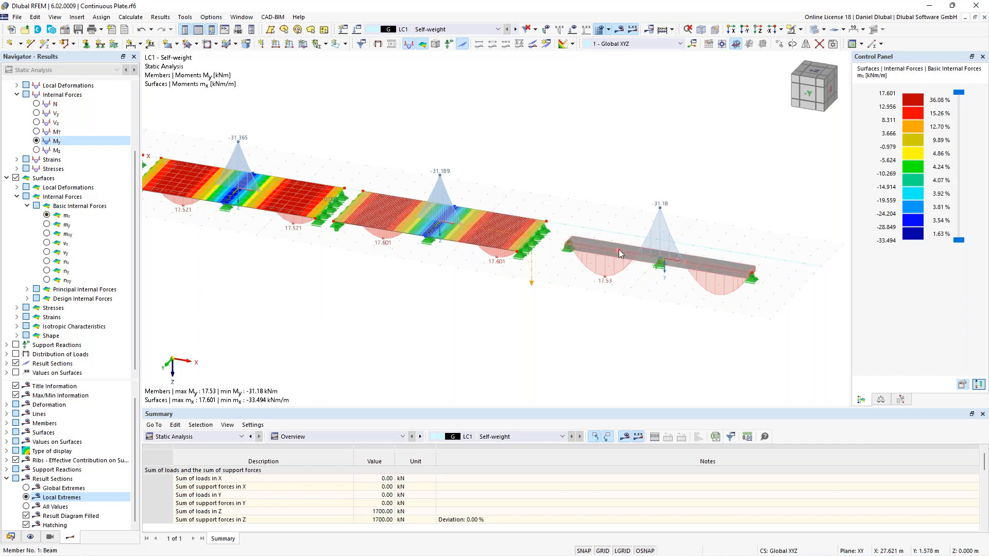
pyautogui.doubleClick(626, 256)
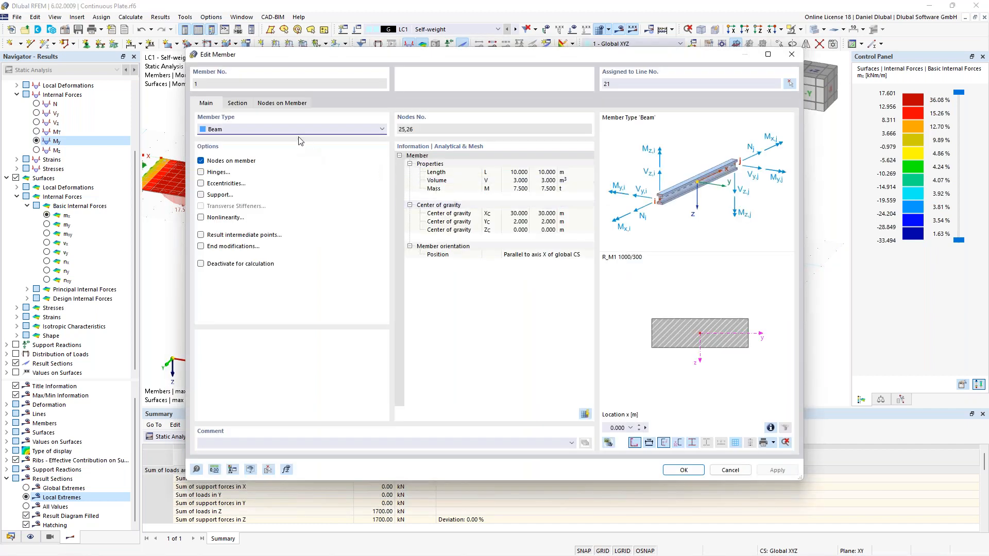
pyautogui.click(238, 103)
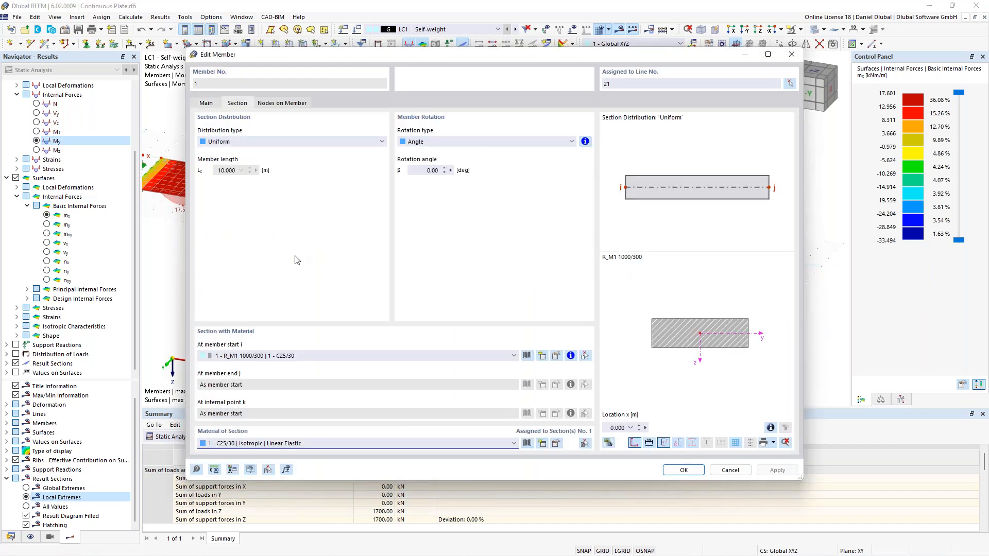
pyautogui.click(557, 357)
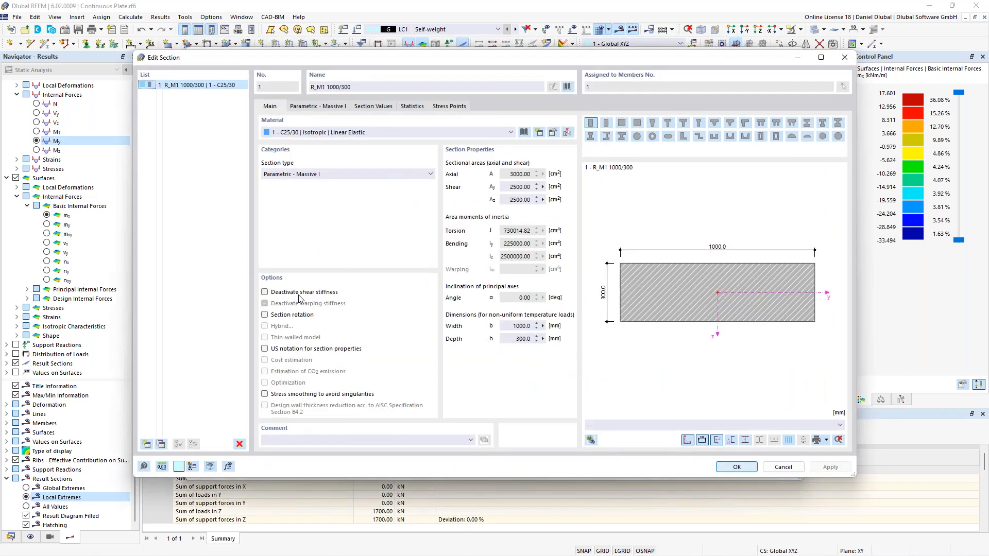
pyautogui.click(299, 296)
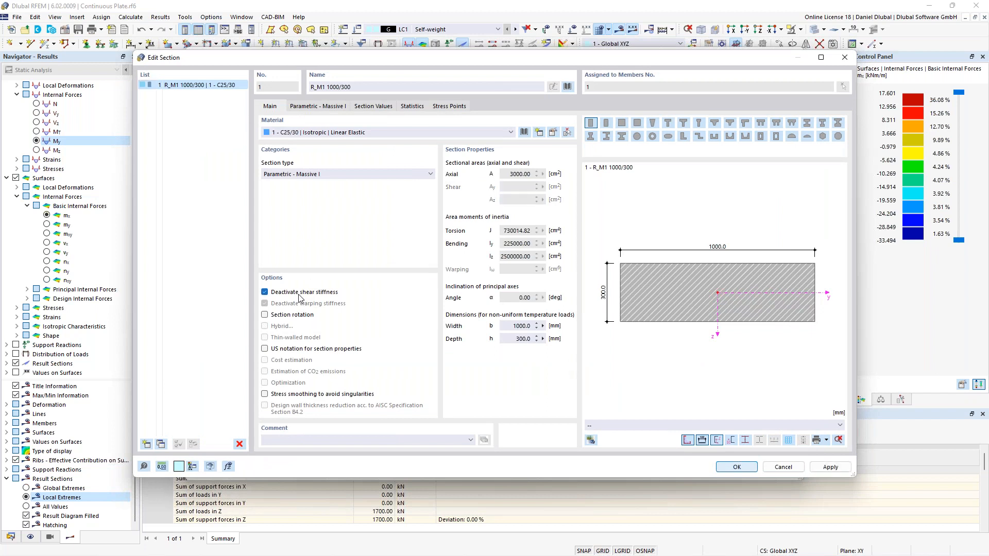
pyautogui.click(742, 469)
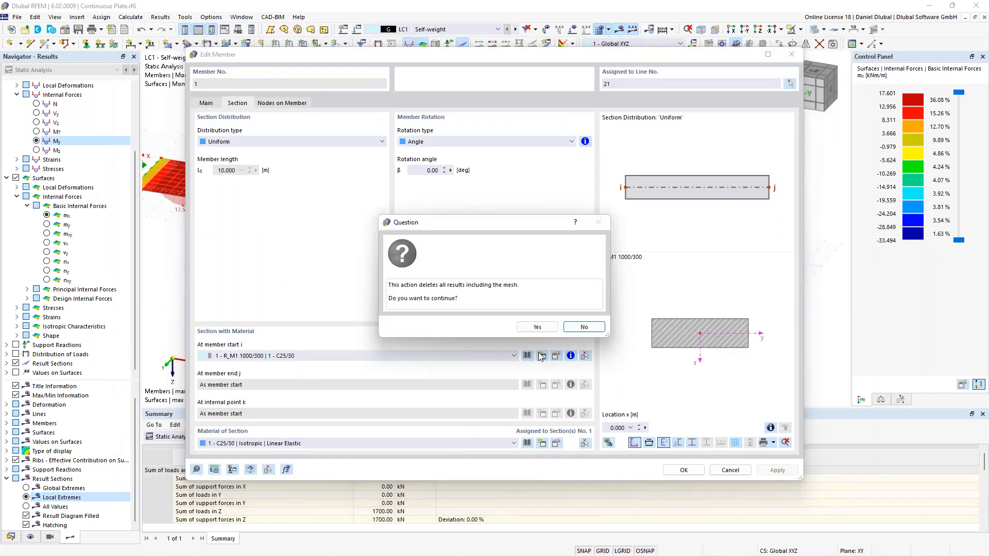
pyautogui.click(536, 327)
pyautogui.click(684, 470)
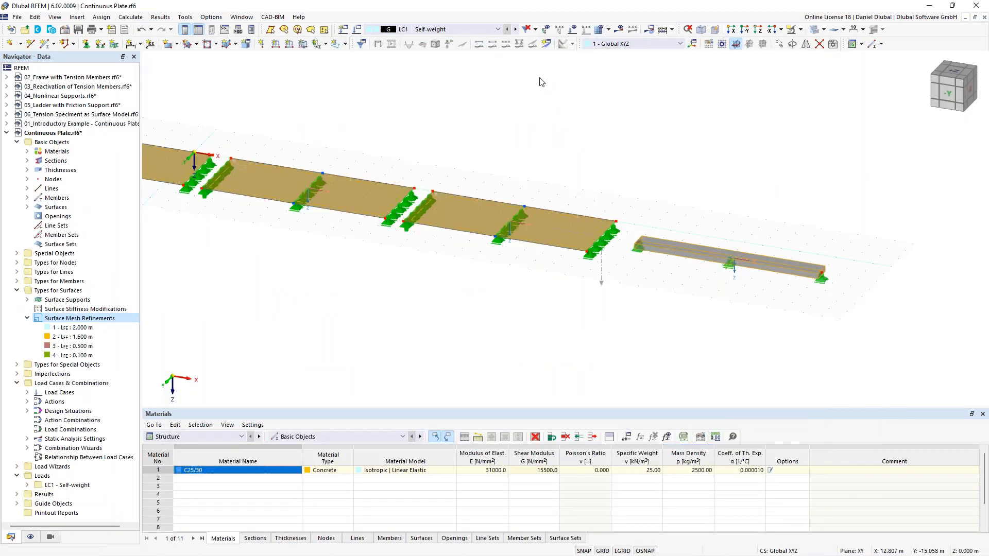
# - Recalculate the model and compare the beam's LC1 moments My with the mx moments of the neighbouring plates
pyautogui.scroll(-2, 593, 142)
pyautogui.moveTo(559, 140); pyautogui.dragTo(633, 182, button='middle')
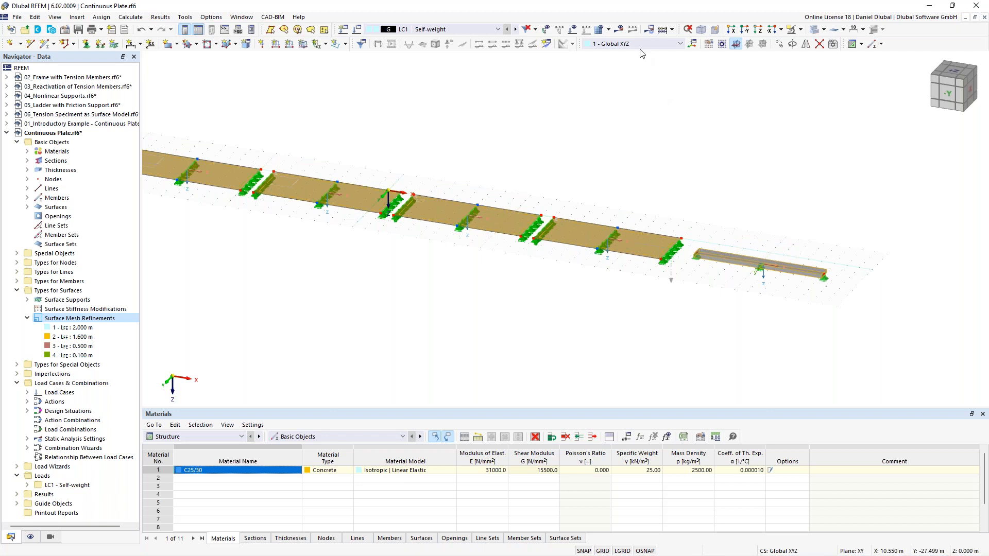
pyautogui.click(618, 29)
pyautogui.click(537, 327)
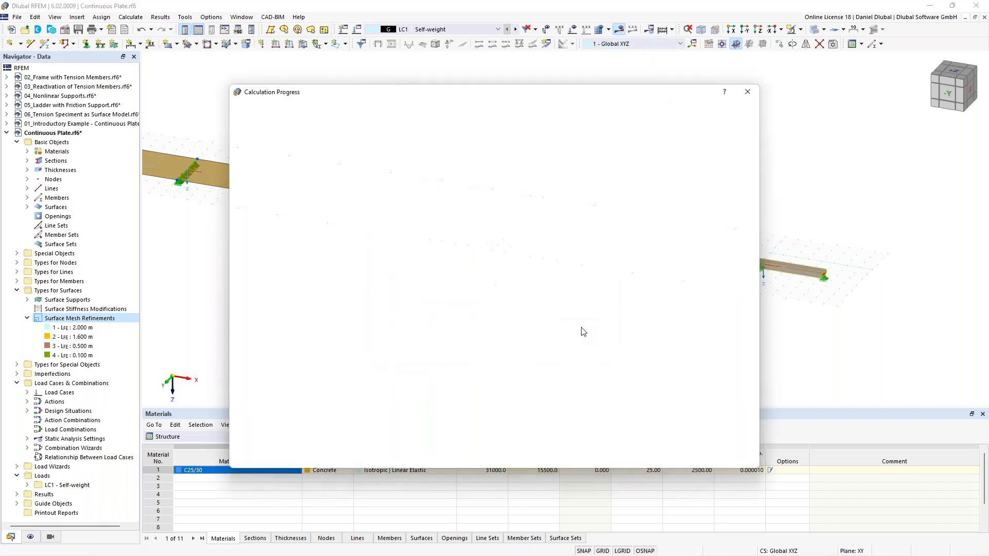
pyautogui.moveTo(598, 99); pyautogui.dragTo(530, 98)
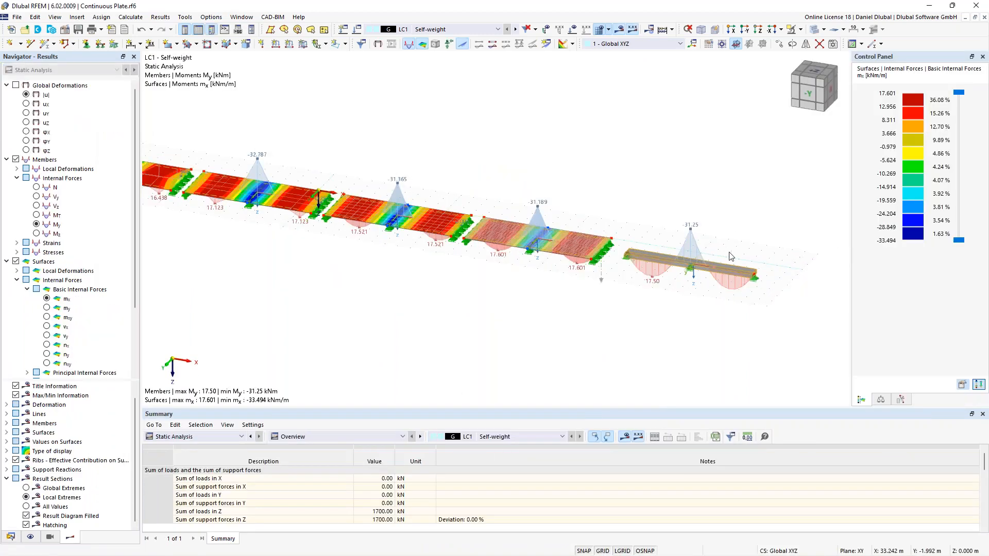
pyautogui.scroll(2, 690, 241)
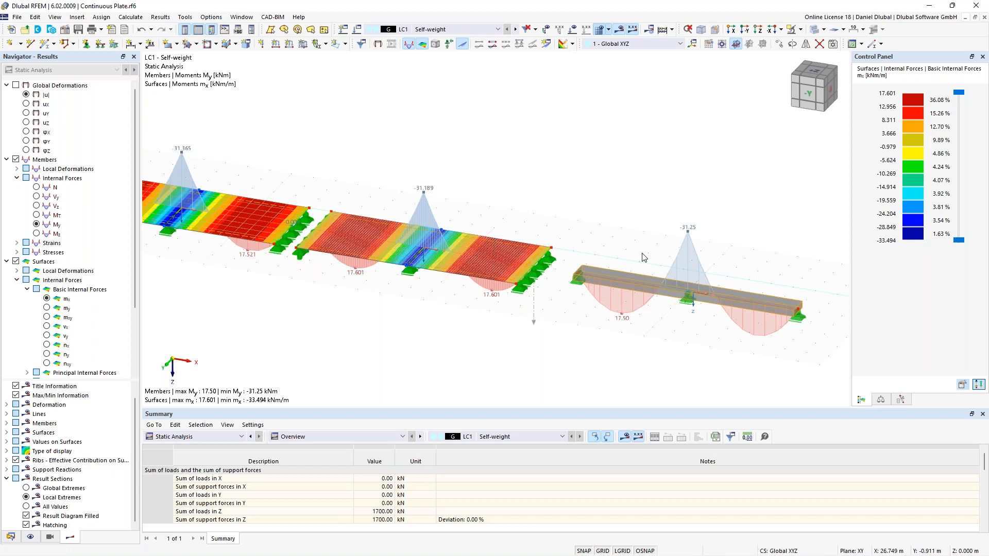
pyautogui.scroll(-2, 687, 230)
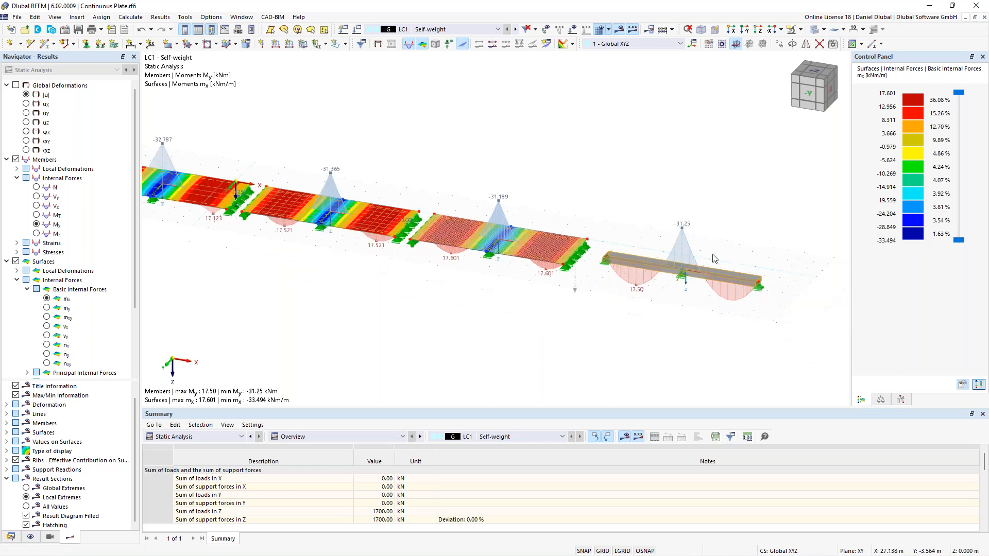
pyautogui.scroll(2, 730, 250)
pyautogui.scroll(1, 730, 250)
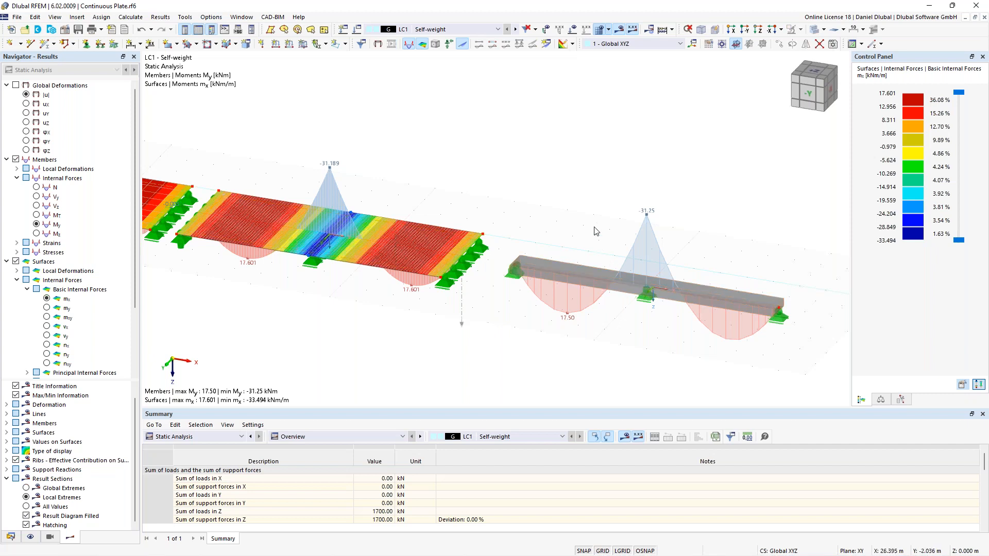
pyautogui.scroll(-5, 596, 231)
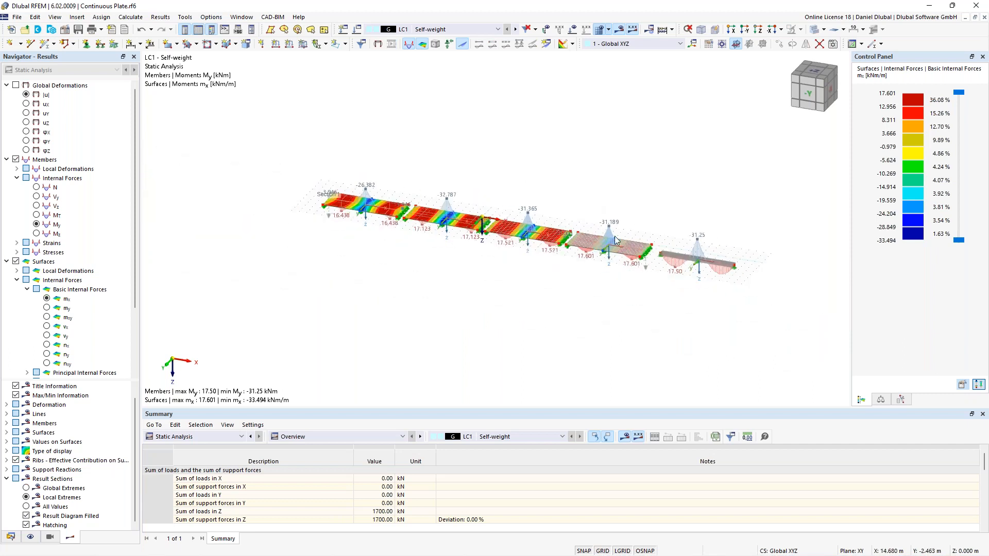
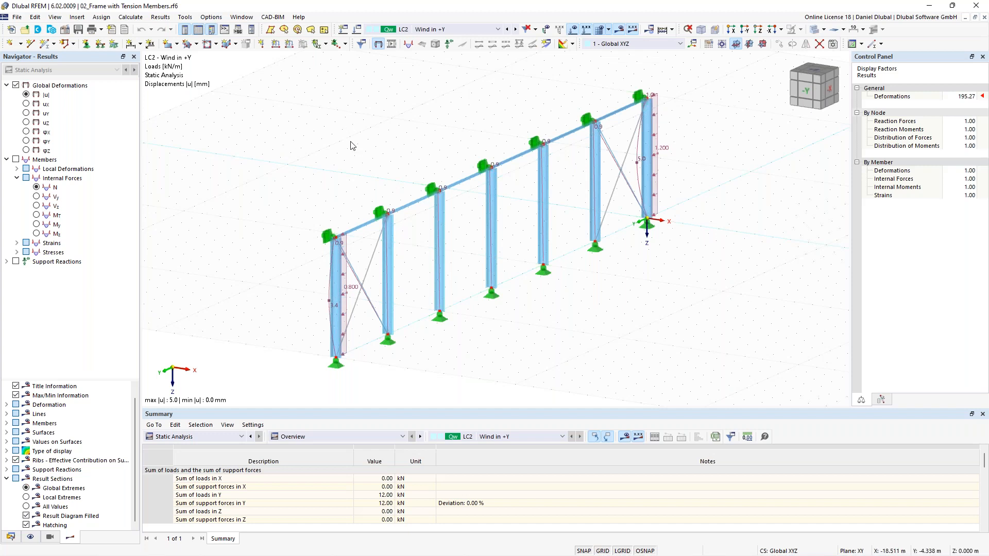
# - In the 02_Frame with Tension Members model, examine the LC2 frame from several directions, including its columns and the diagonals in both end bays
pyautogui.keyDown('ctrl'); pyautogui.moveTo(352, 146); pyautogui.dragTo(328, 111, button='middle'); pyautogui.keyUp('ctrl')
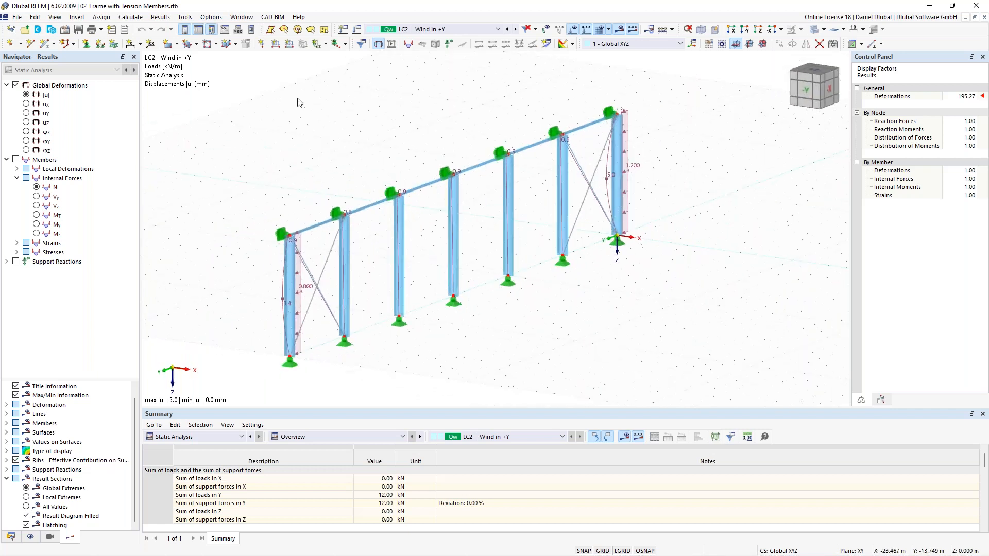
pyautogui.moveTo(268, 86); pyautogui.dragTo(708, 366)
pyautogui.click(681, 336)
pyautogui.keyDown('ctrl'); pyautogui.moveTo(385, 158); pyautogui.dragTo(423, 141, button='middle'); pyautogui.keyUp('ctrl')
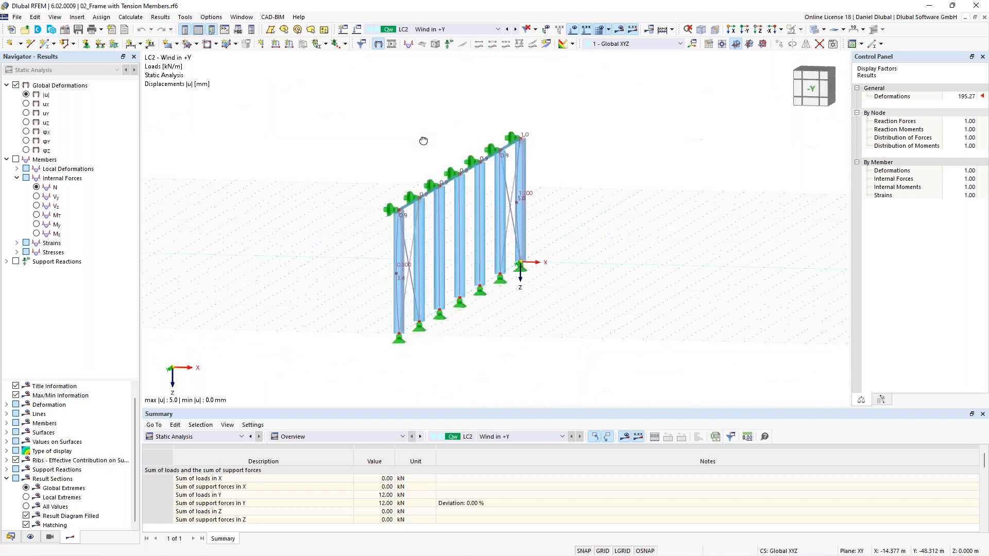
pyautogui.click(442, 194)
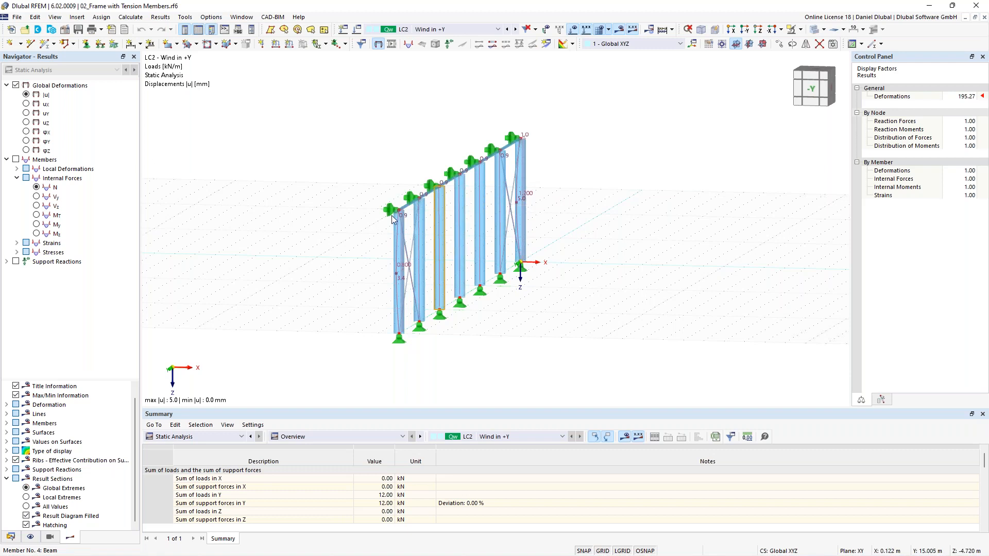
pyautogui.click(633, 146)
pyautogui.keyDown('ctrl'); pyautogui.moveTo(634, 147); pyautogui.dragTo(364, 122, button='middle'); pyautogui.keyUp('ctrl')
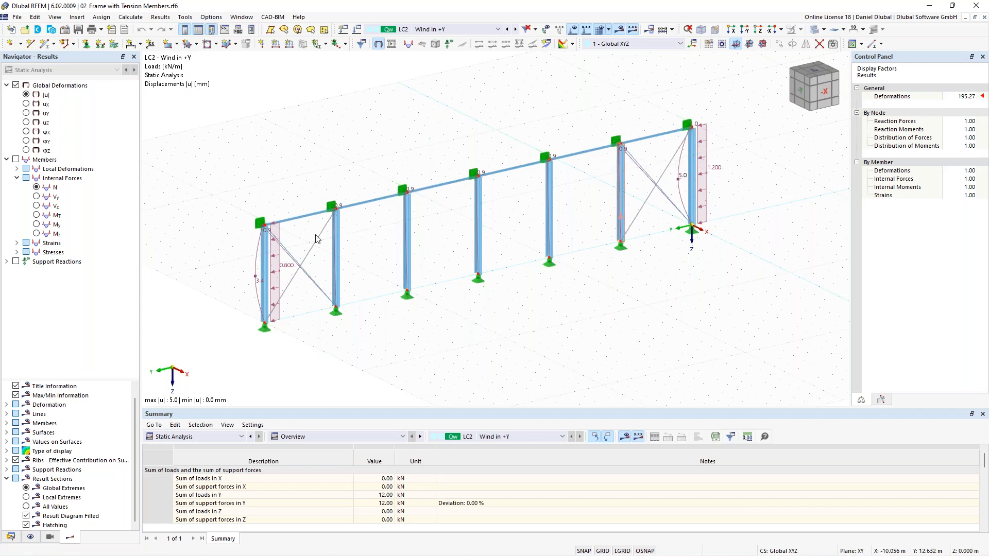
pyautogui.click(298, 269)
pyautogui.moveTo(670, 217); pyautogui.dragTo(652, 177)
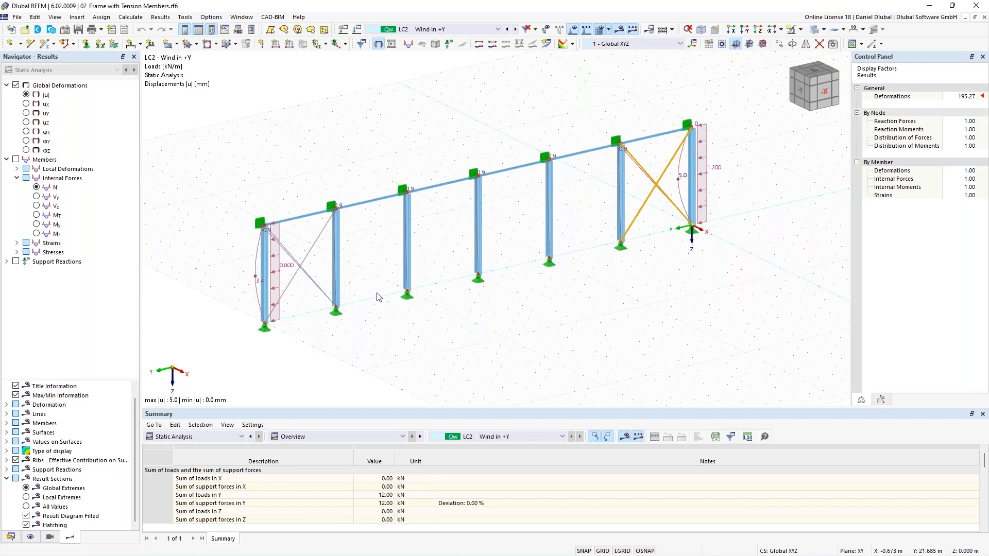
pyautogui.press('Escape')
# - Delete the crossed diagonal members in both end bays together with their definition lines, accepting the loss of results
pyautogui.scroll(4, 365, 255)
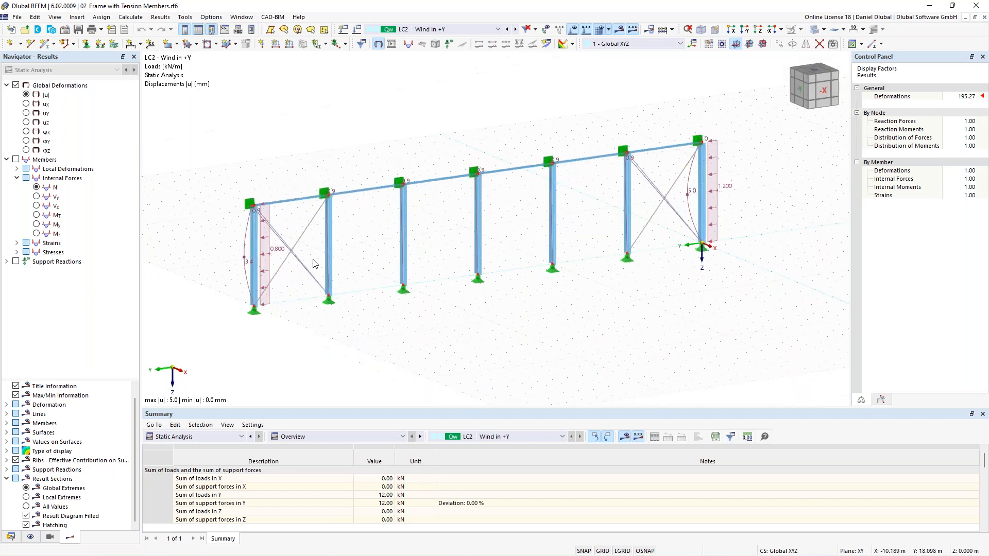
pyautogui.click(302, 228)
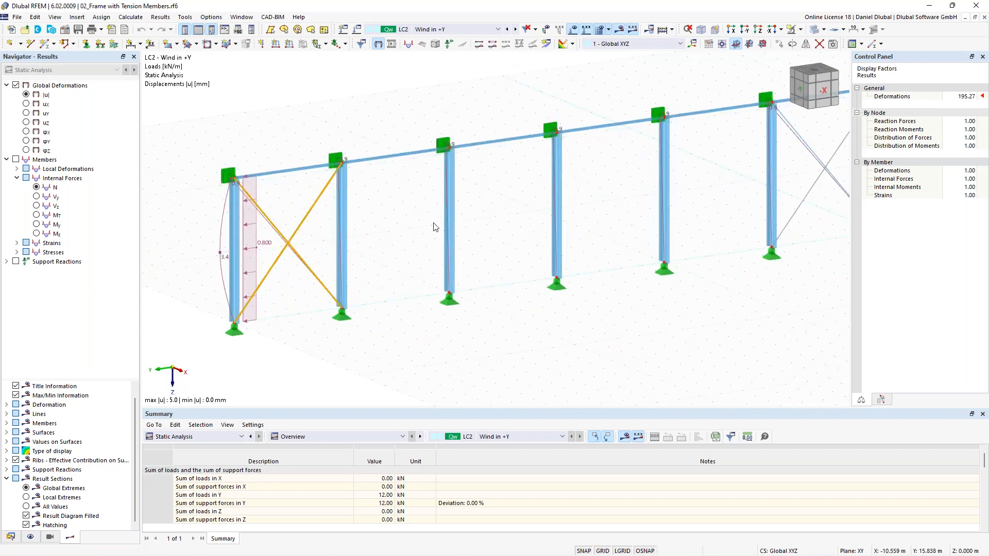
pyautogui.scroll(-2, 434, 227)
pyautogui.scroll(-2, 434, 227)
pyautogui.keyDown('ctrl'); pyautogui.click(584, 195); pyautogui.keyUp('ctrl')
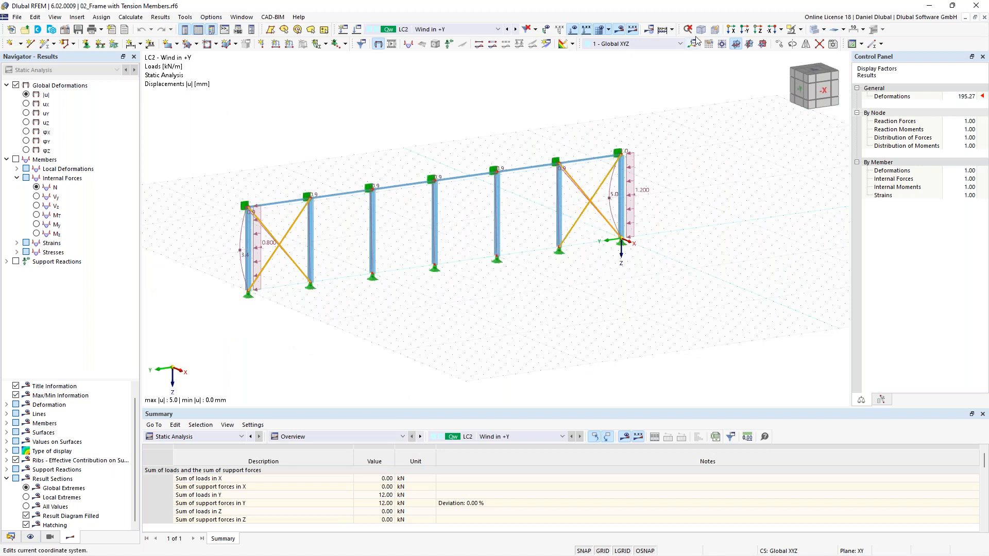
pyautogui.press('Delete')
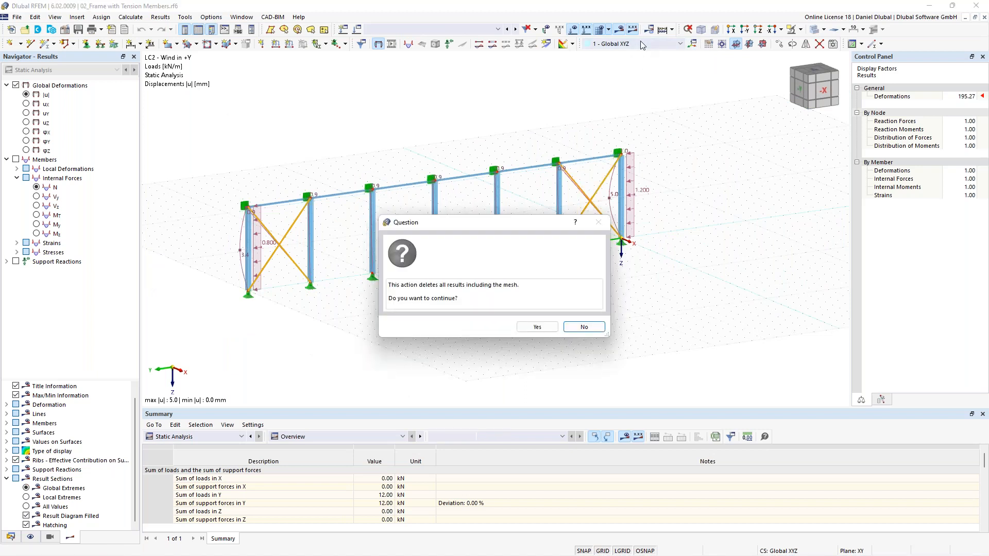
pyautogui.click(582, 328)
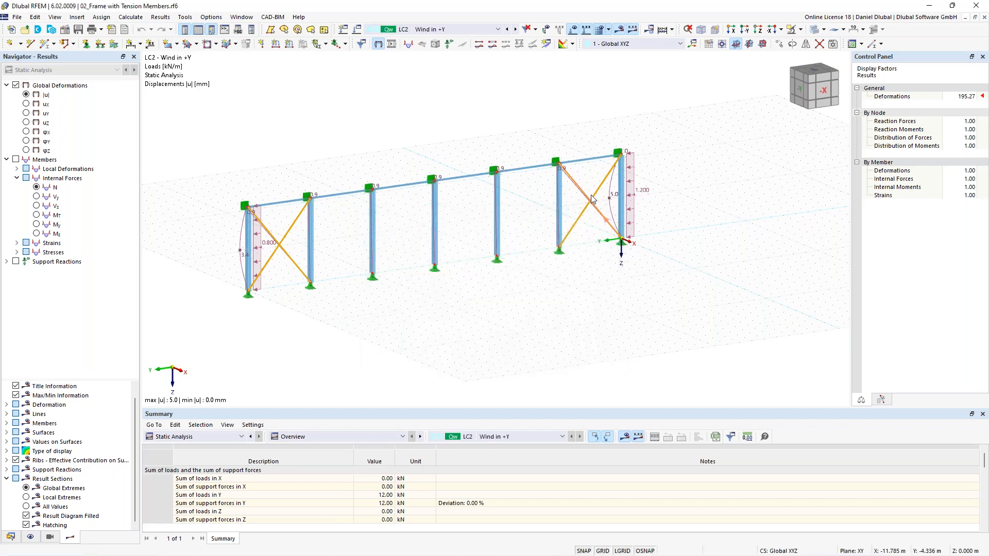
pyautogui.rightClick(595, 196)
pyautogui.moveTo(658, 234)
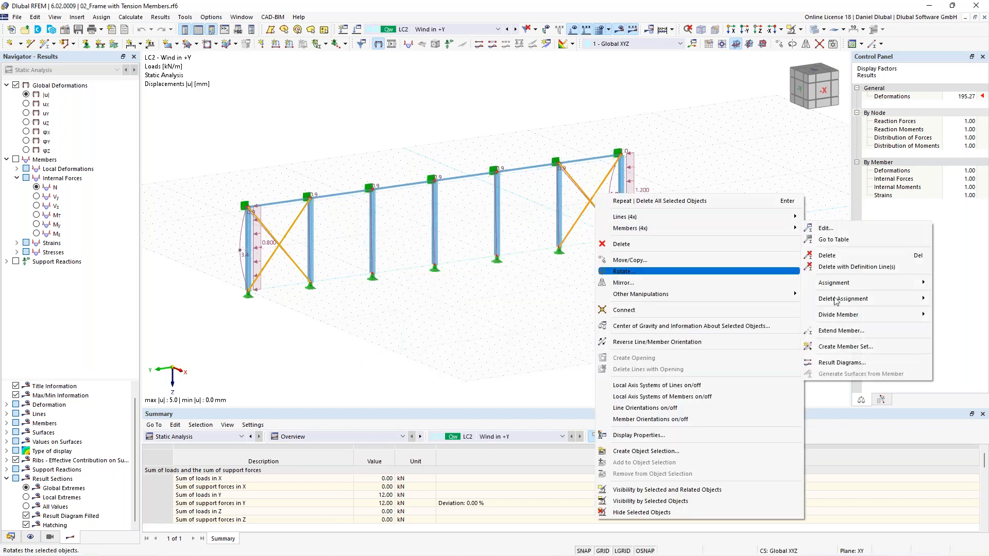
pyautogui.moveTo(853, 302)
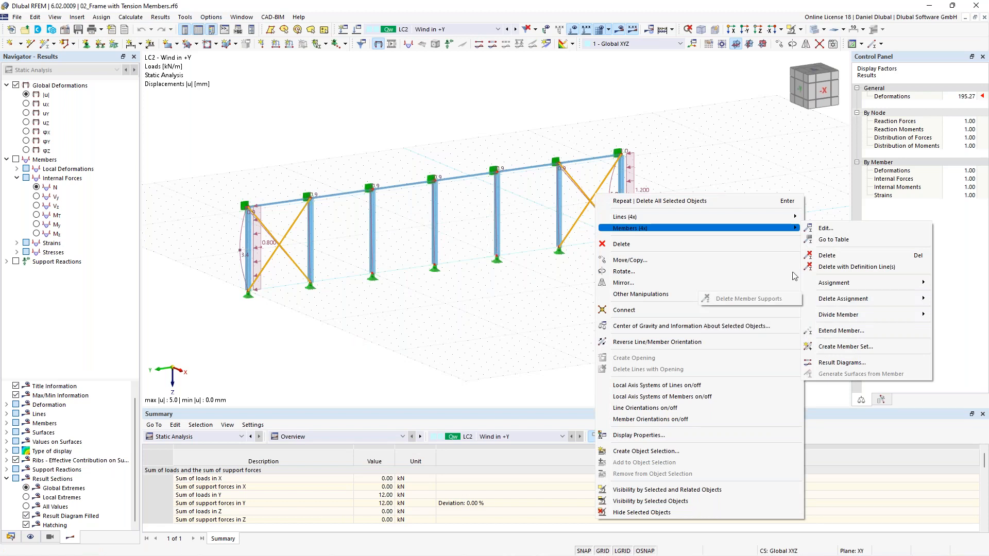
pyautogui.click(852, 268)
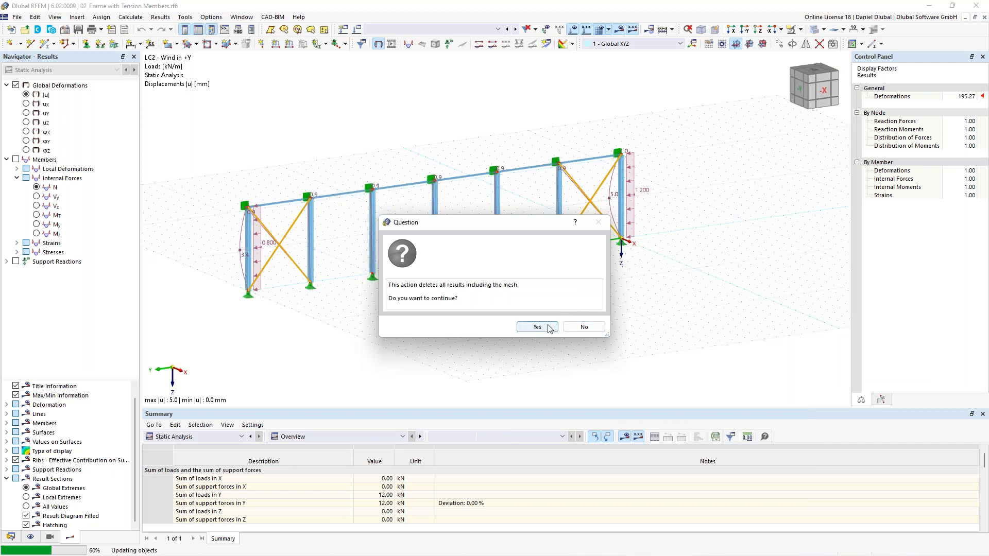
pyautogui.click(537, 326)
pyautogui.click(524, 138)
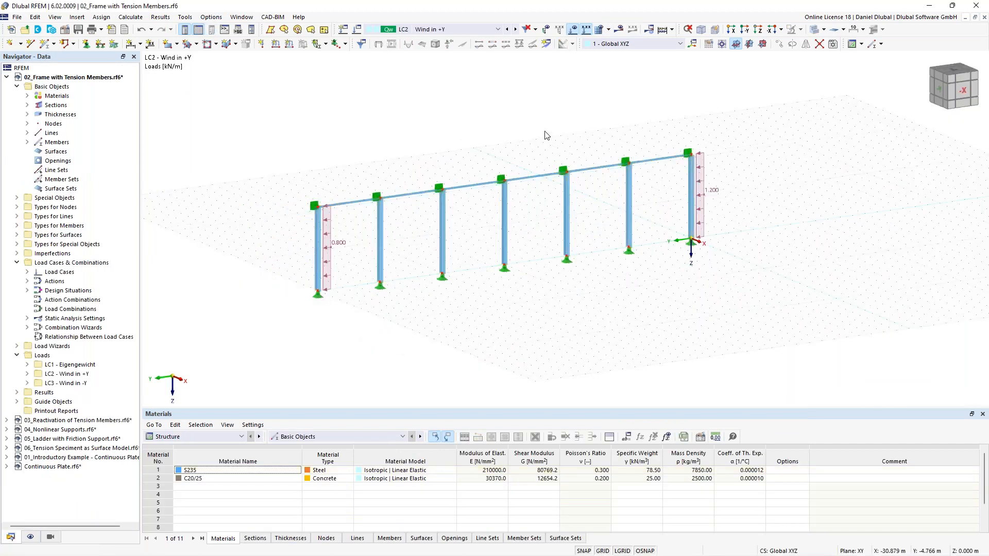
# - Examine the nodal supports at the column heads of the frame without diagonals
pyautogui.scroll(3, 546, 146)
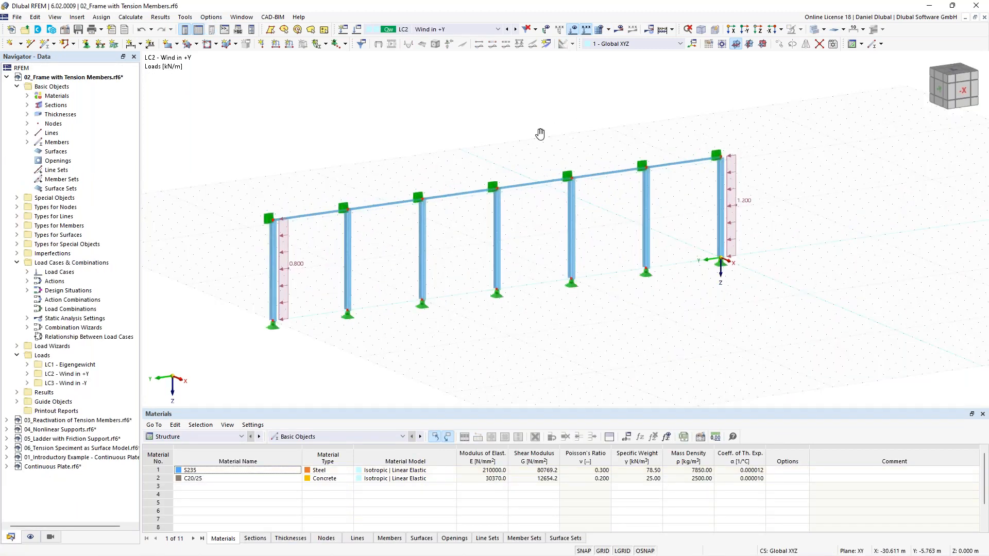
pyautogui.scroll(2, 458, 135)
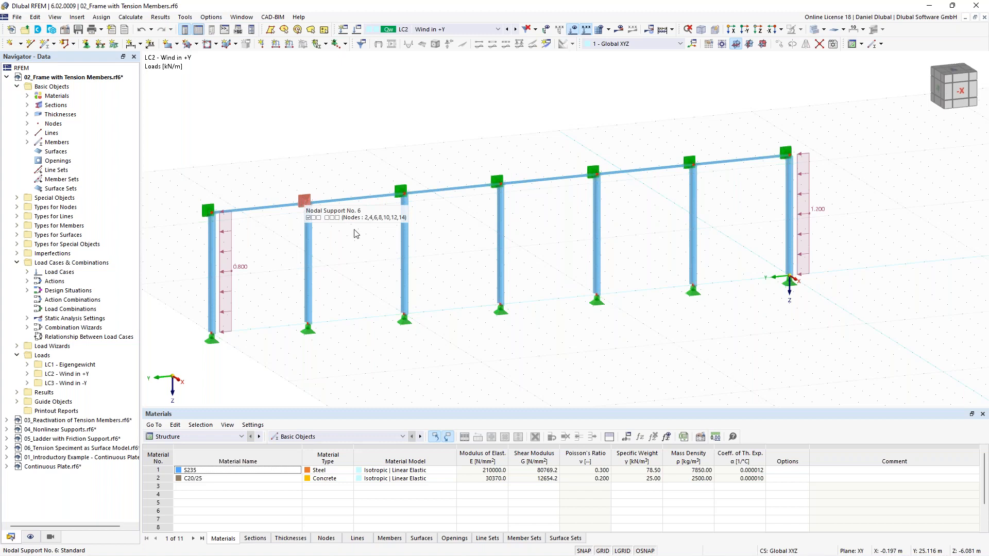
pyautogui.scroll(-1, 359, 174)
pyautogui.keyDown('ctrl'); pyautogui.moveTo(367, 129); pyautogui.dragTo(380, 133, button='middle'); pyautogui.keyUp('ctrl')
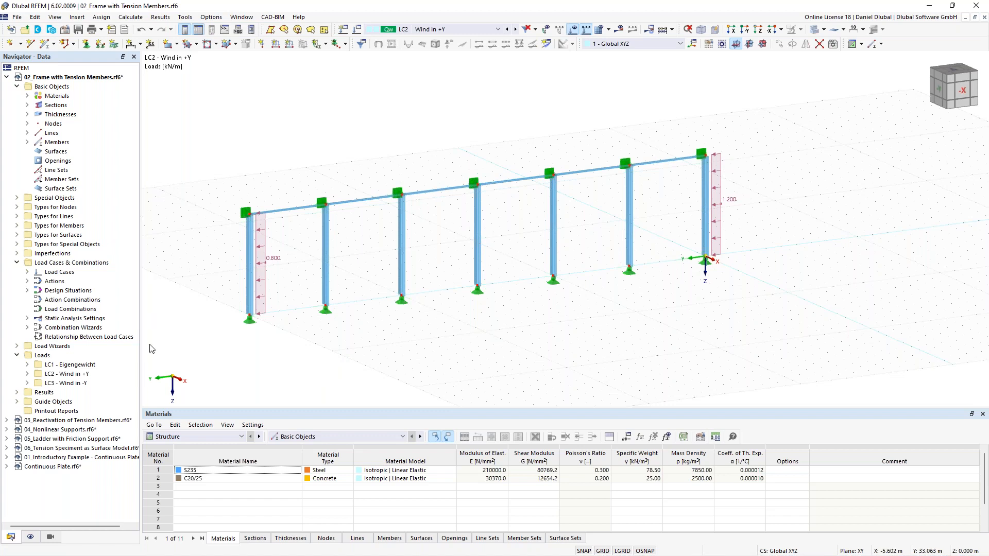
# - Try to calculate LC2 for the frame without diagonals and inspect the entry in the errors and warnings table
pyautogui.click(619, 29)
pyautogui.click(535, 326)
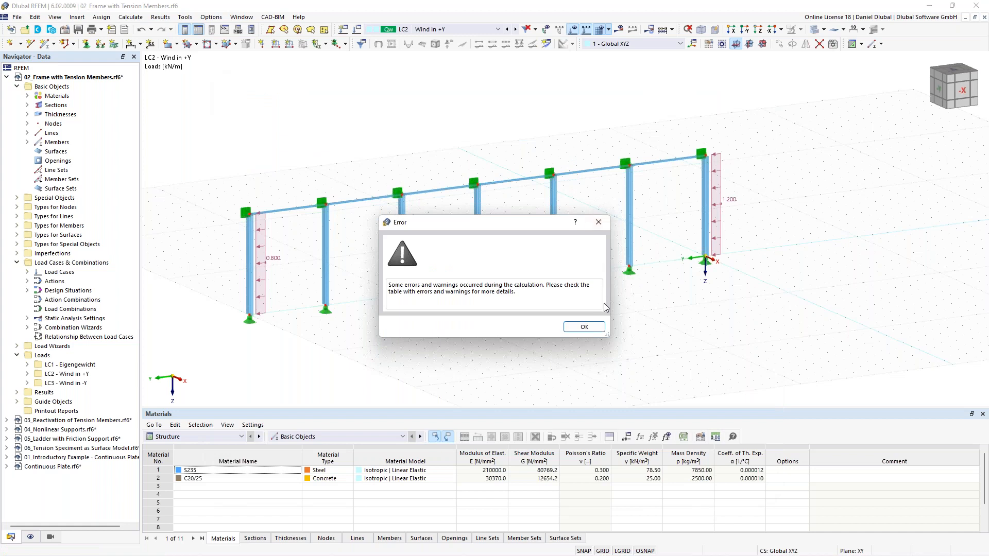
pyautogui.click(592, 327)
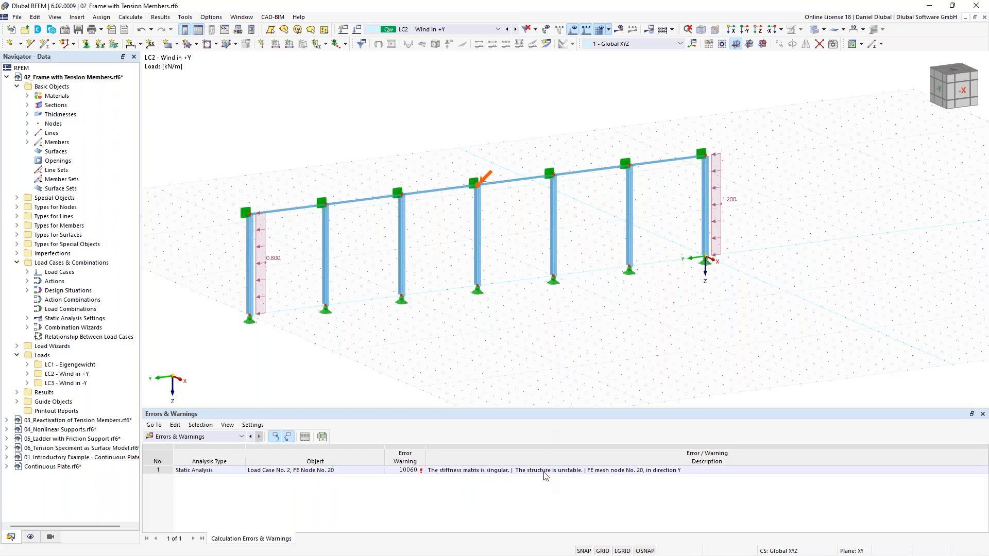
pyautogui.click(606, 470)
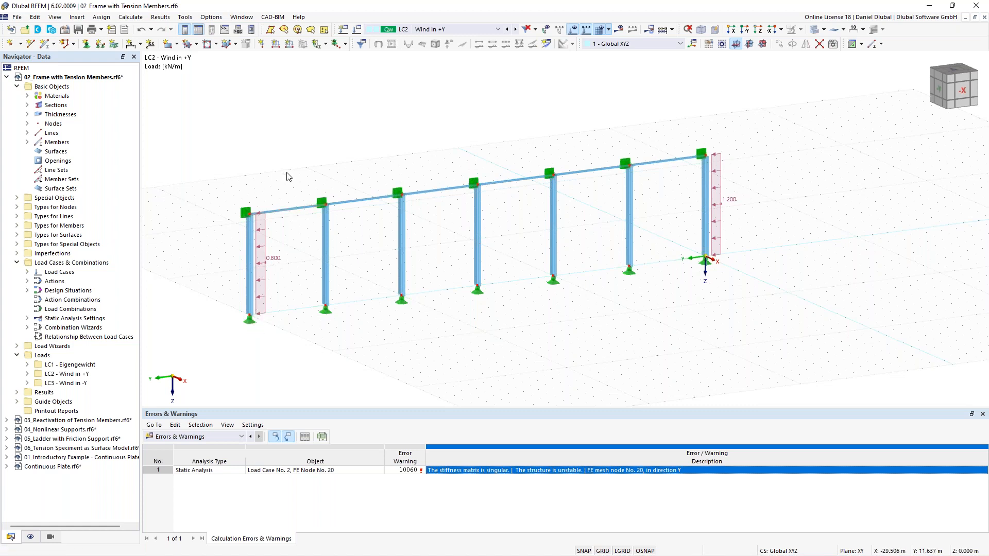
# - Start defining a new single member and set its member type to Truss (only N)
pyautogui.moveTo(319, 160); pyautogui.dragTo(333, 158, button='middle')
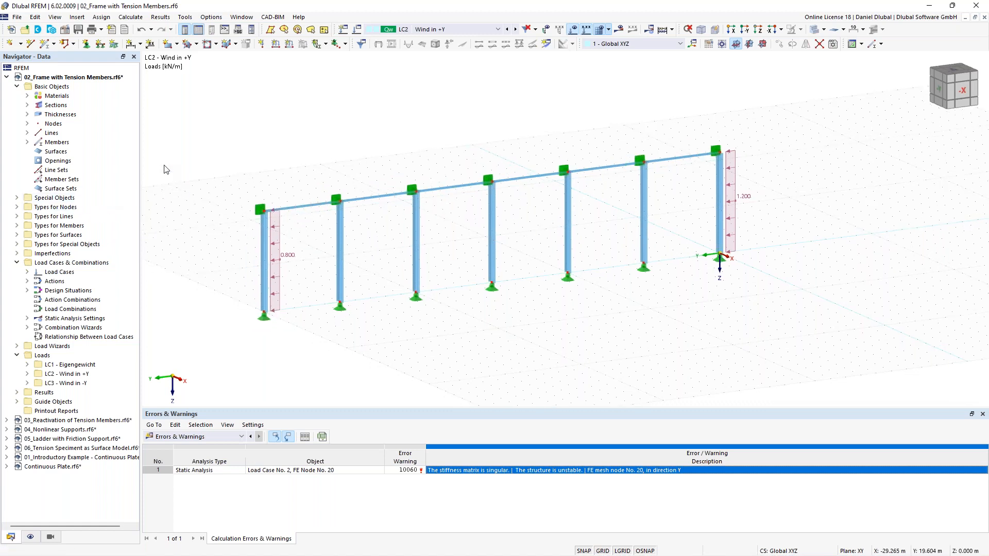
pyautogui.click(46, 45)
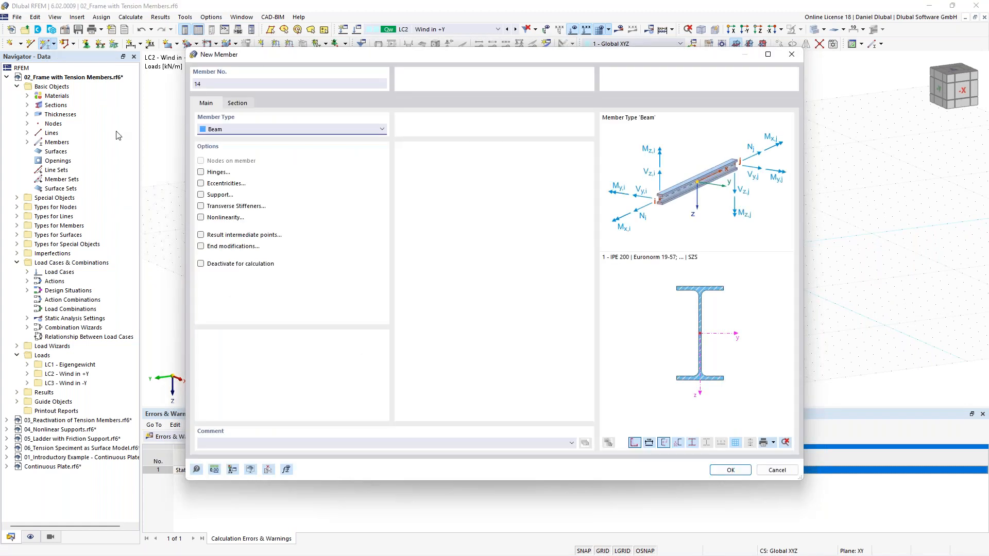
pyautogui.click(263, 130)
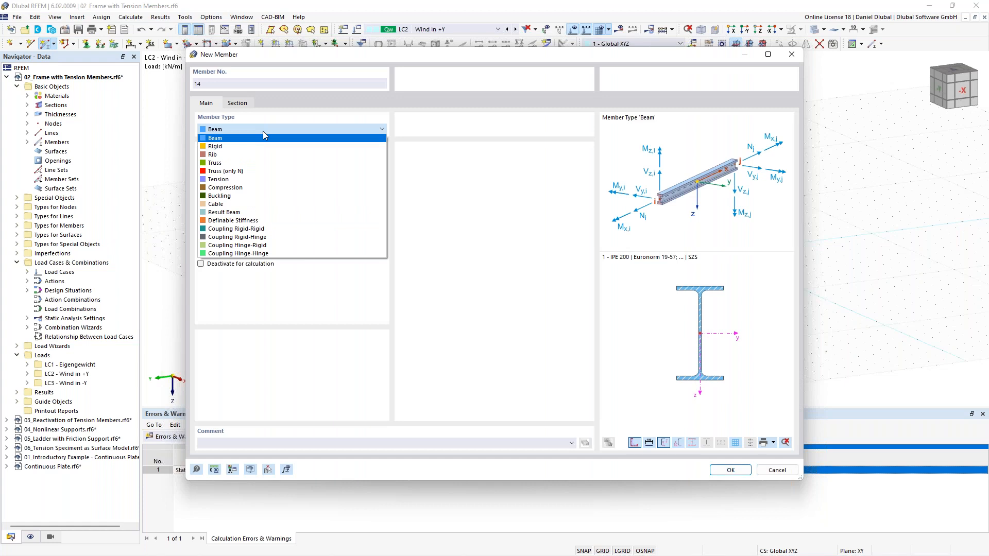
pyautogui.click(261, 134)
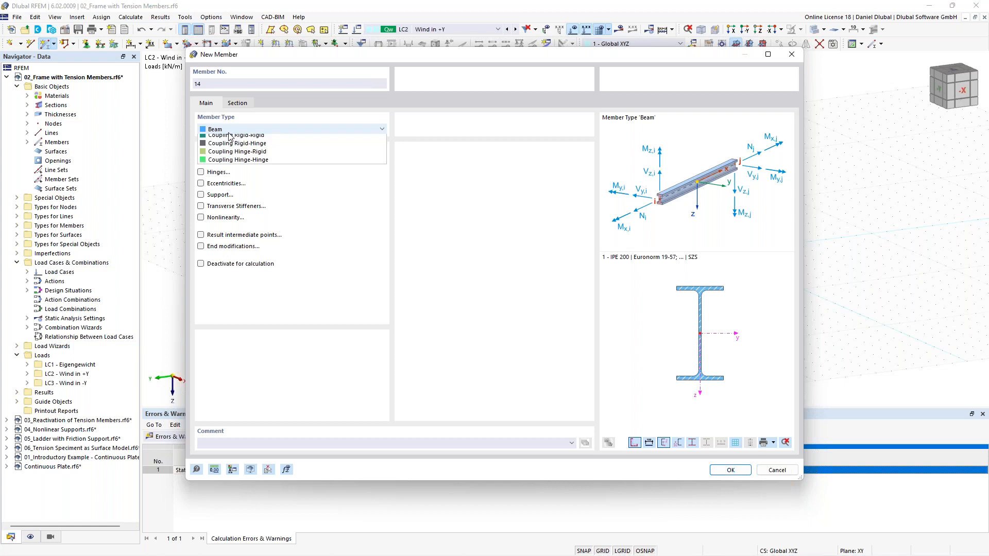
pyautogui.click(230, 133)
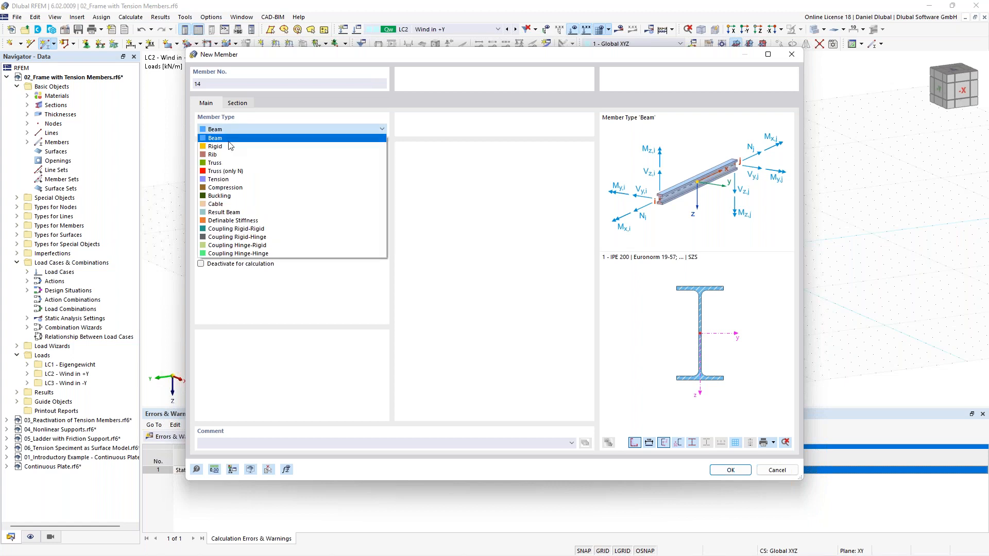
pyautogui.click(232, 171)
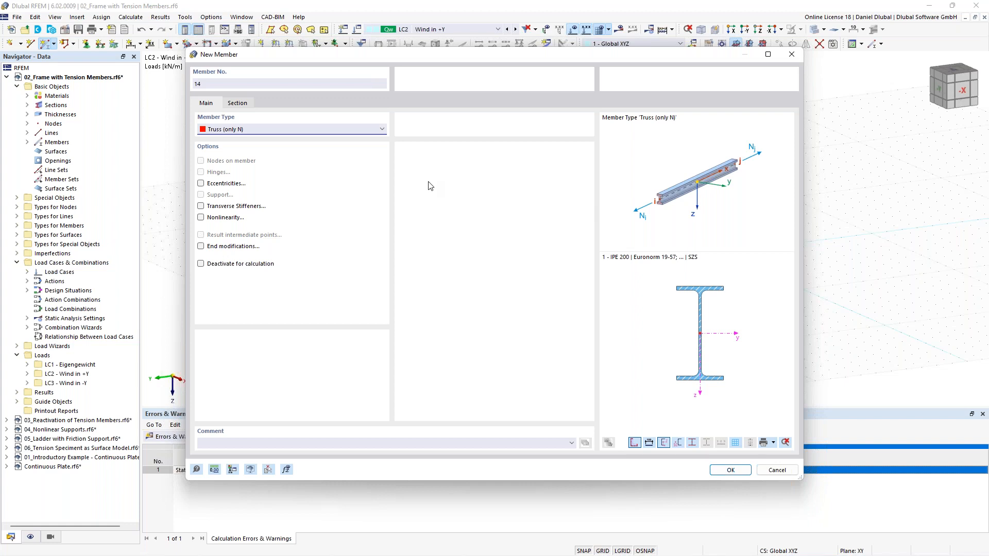
# - Enable nonlinearity for the new member and assign Failure if compression, keeping that type in the nonlinearity definition
pyautogui.click(215, 218)
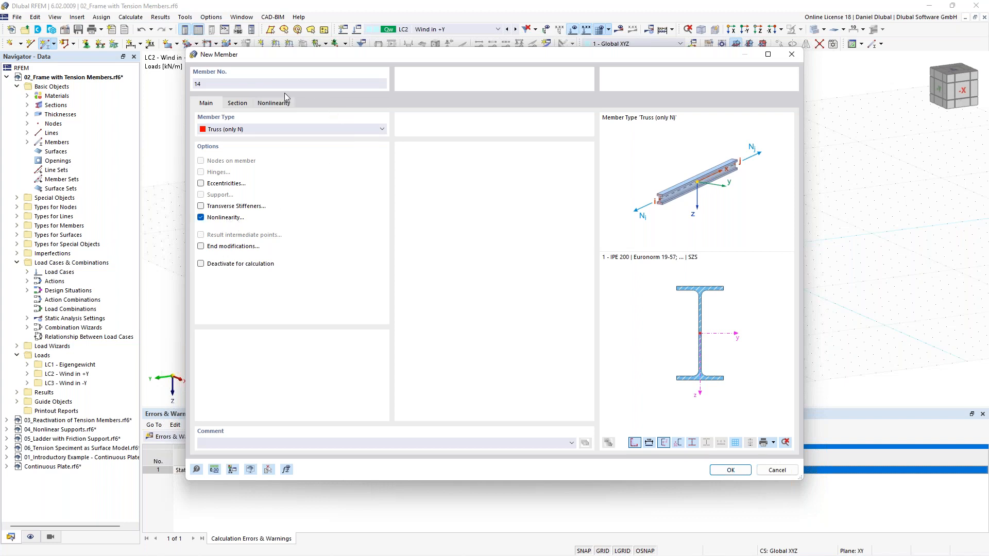
pyautogui.click(278, 105)
pyautogui.click(276, 141)
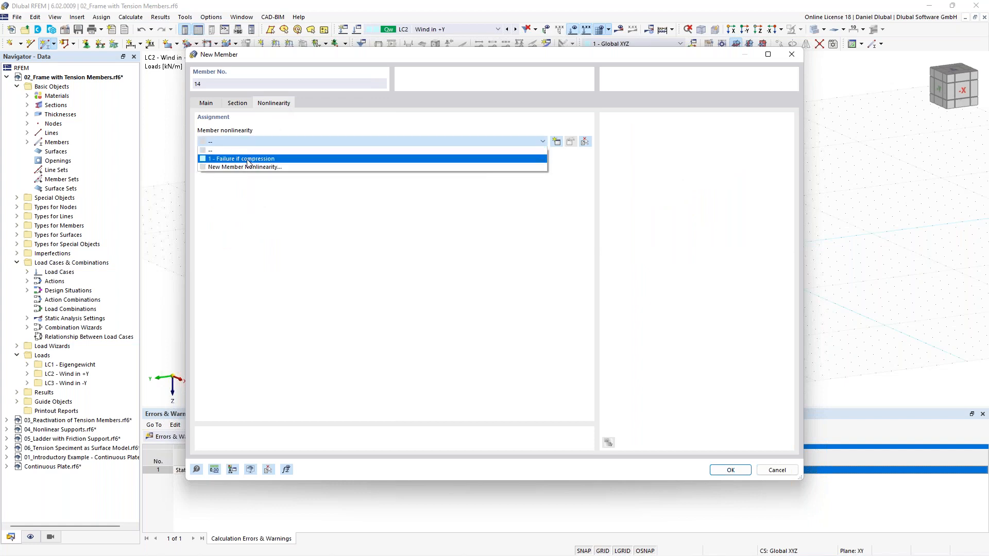
pyautogui.click(247, 159)
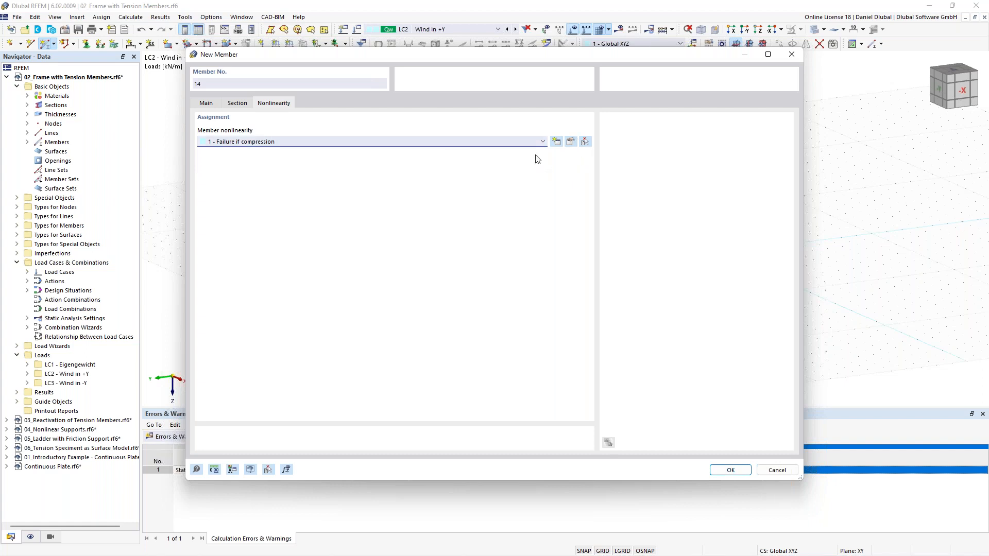
pyautogui.click(569, 145)
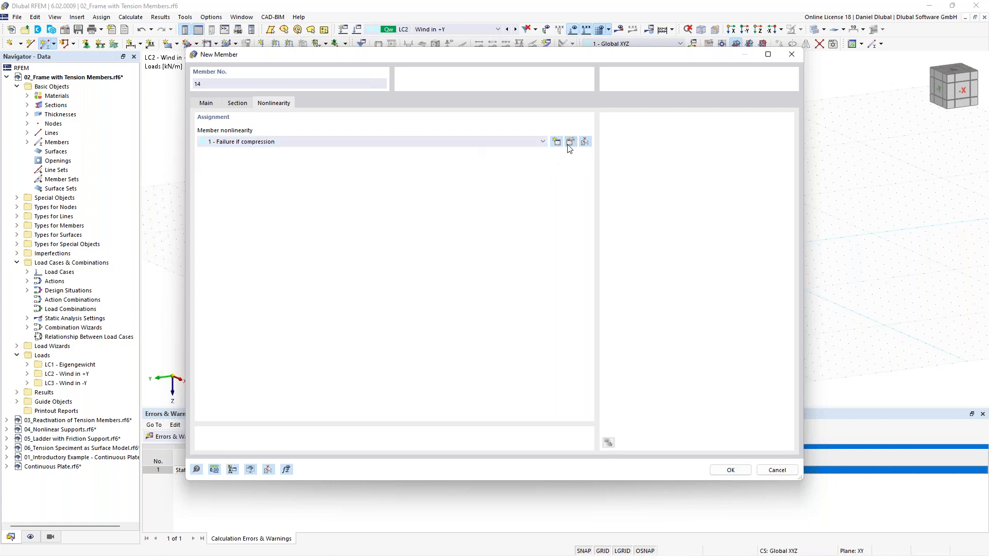
pyautogui.click(431, 166)
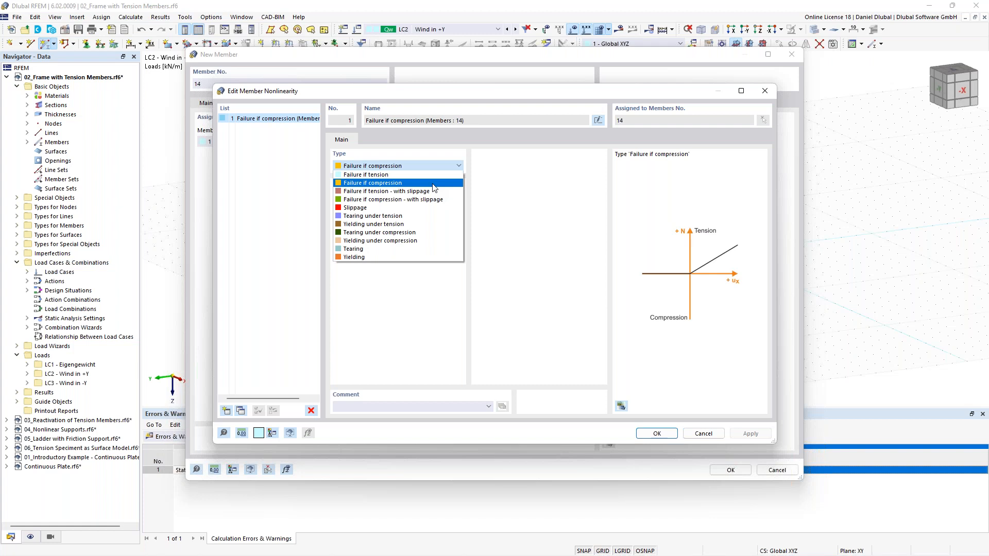
pyautogui.click(434, 184)
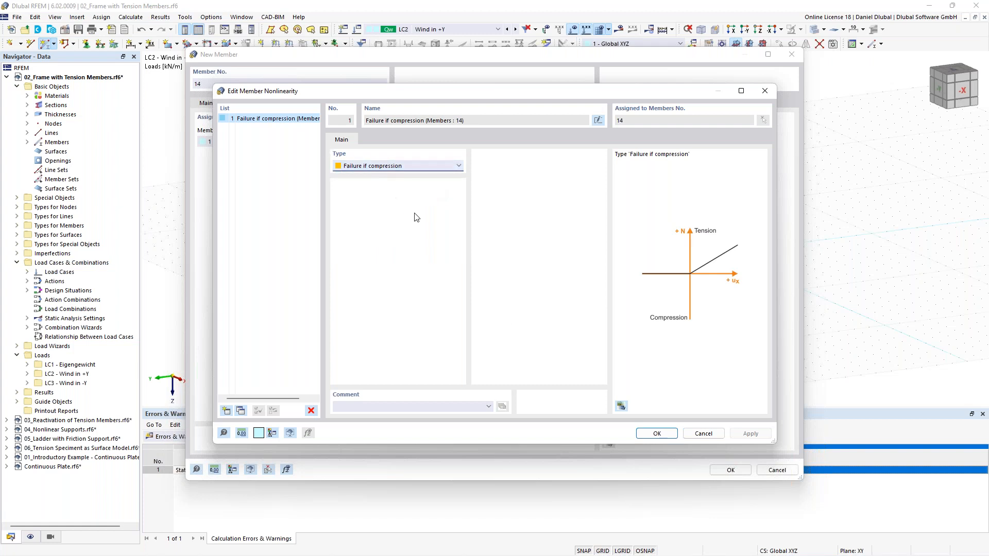
pyautogui.click(650, 434)
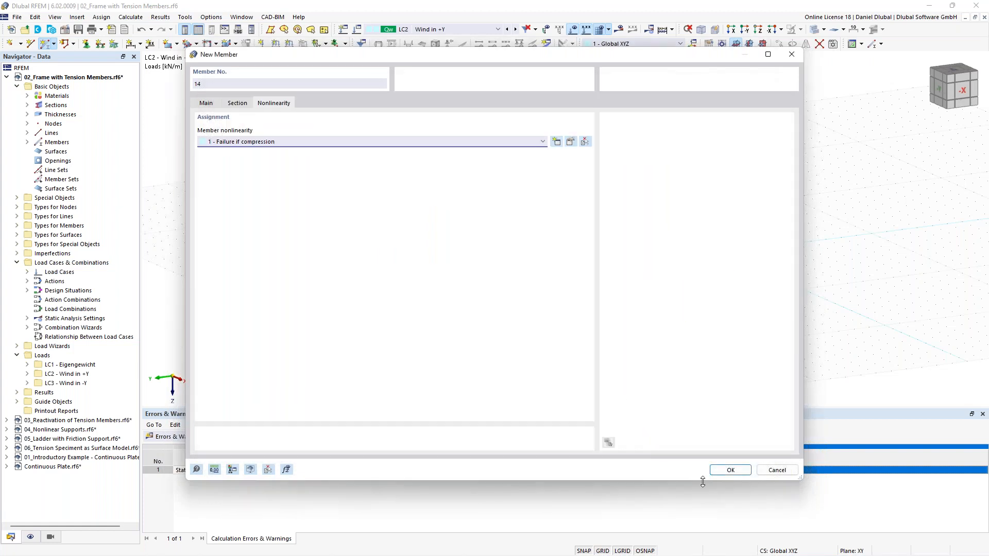
# - Draw two crossed truss diagonals between the column feet and heads of the end bay with the 0.800 kN/m load
pyautogui.click(726, 470)
pyautogui.scroll(1, 278, 308)
pyautogui.click(263, 313)
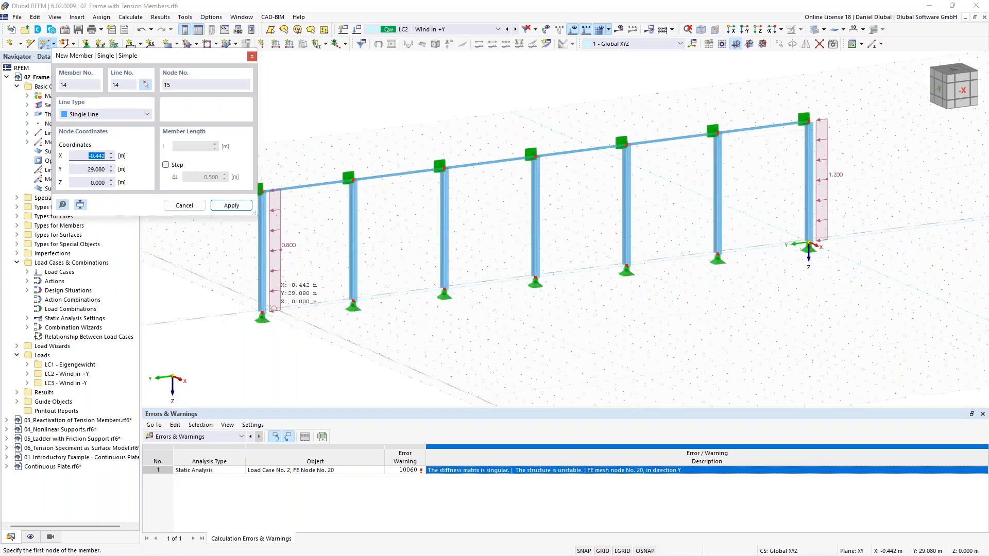
pyautogui.click(329, 201)
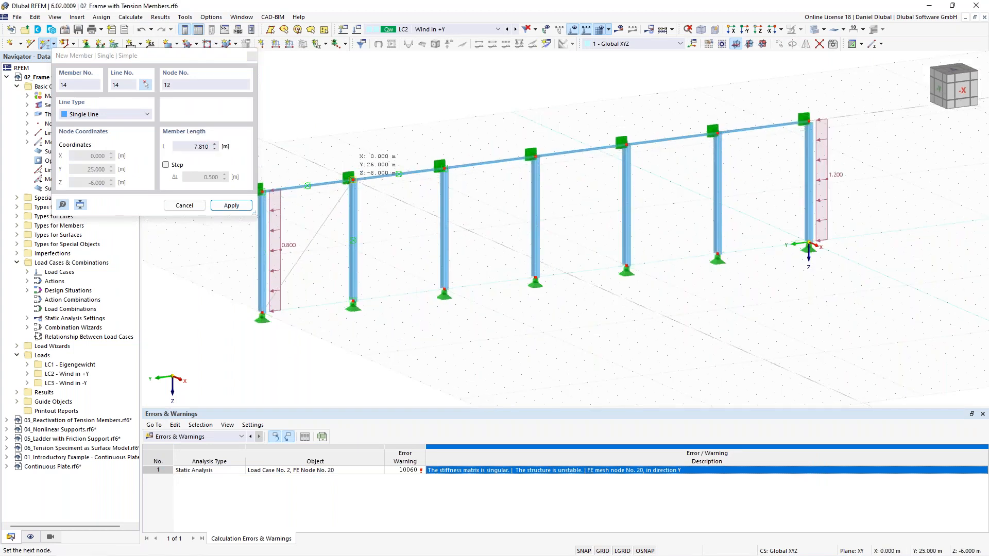
pyautogui.click(535, 328)
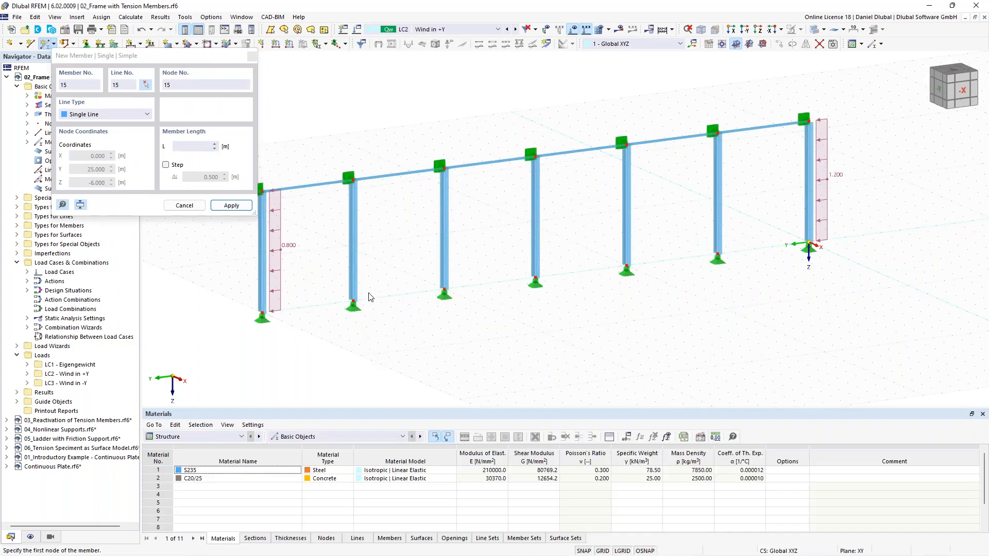
pyautogui.click(353, 301)
pyautogui.moveTo(384, 272); pyautogui.dragTo(429, 291, button='middle')
pyautogui.click(353, 205)
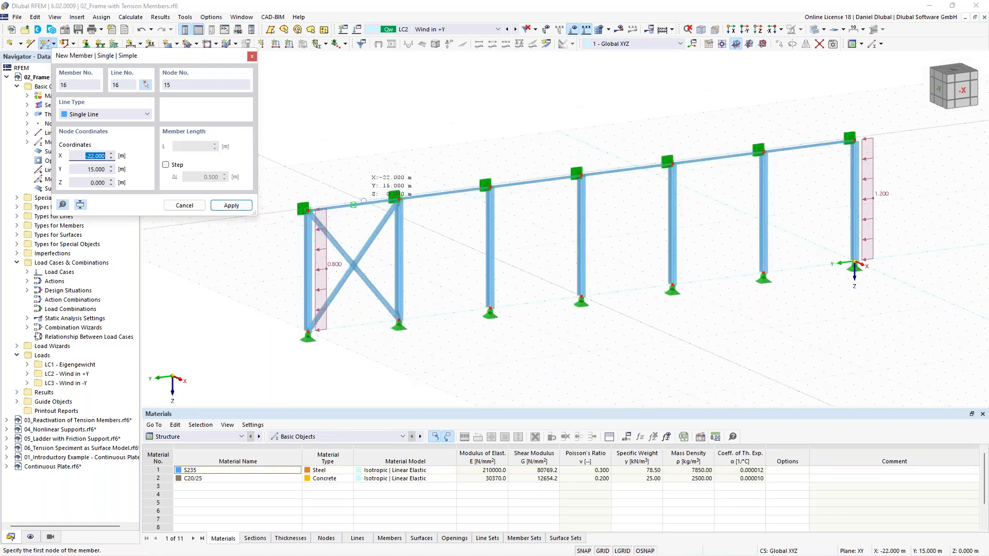
pyautogui.press('Escape')
# - Assign the round section R 20 in S235 to both new diagonals
pyautogui.moveTo(366, 312); pyautogui.dragTo(350, 249)
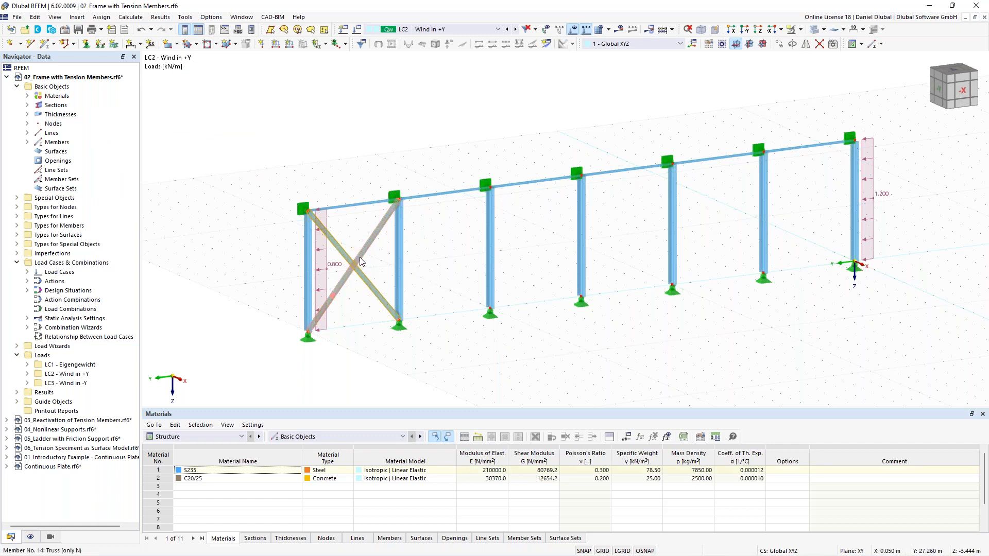
pyautogui.doubleClick(360, 261)
pyautogui.click(239, 106)
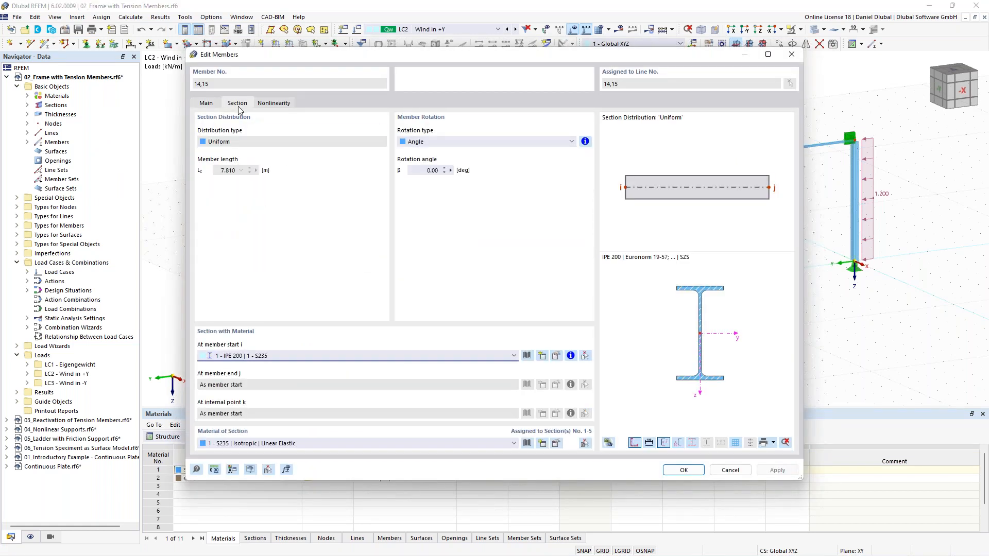
pyautogui.click(304, 355)
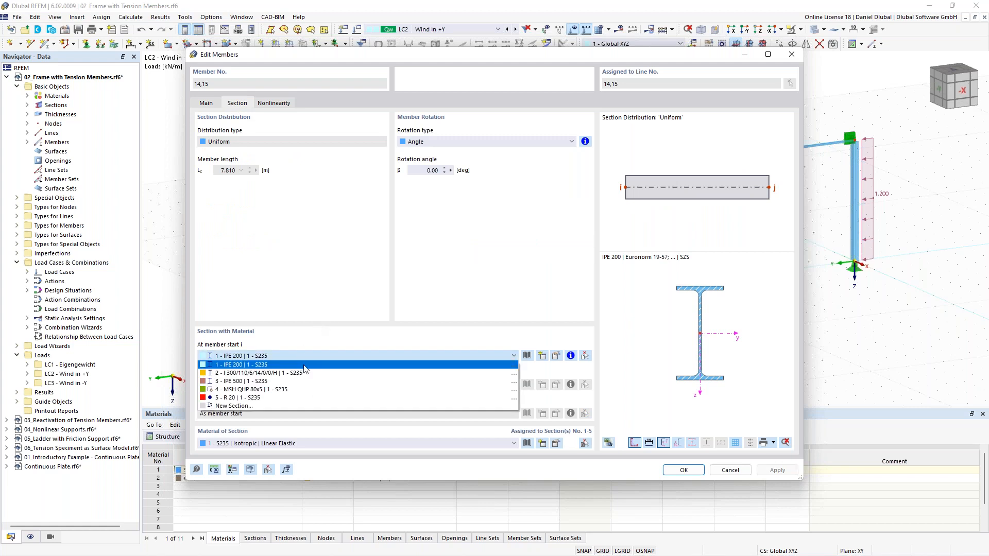
pyautogui.click(307, 398)
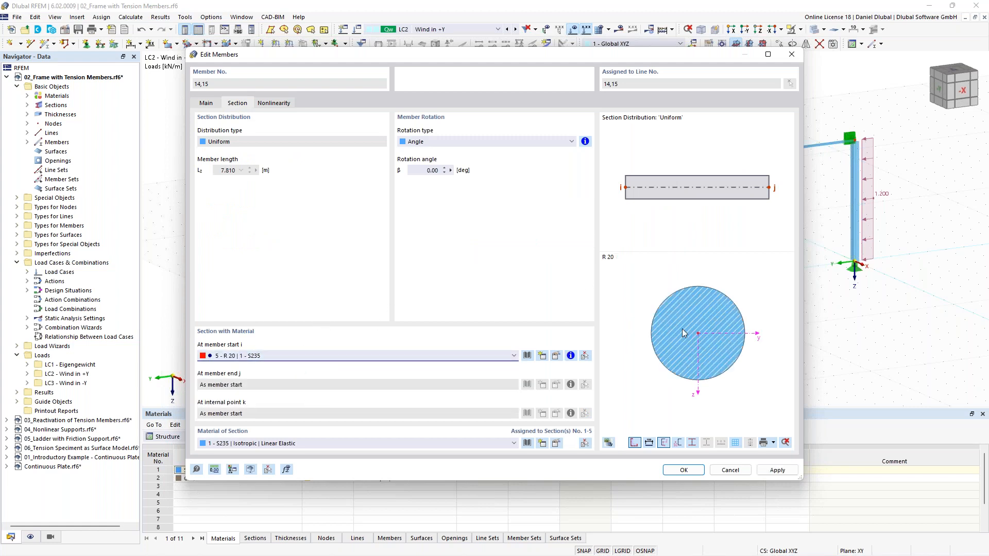
pyautogui.click(683, 470)
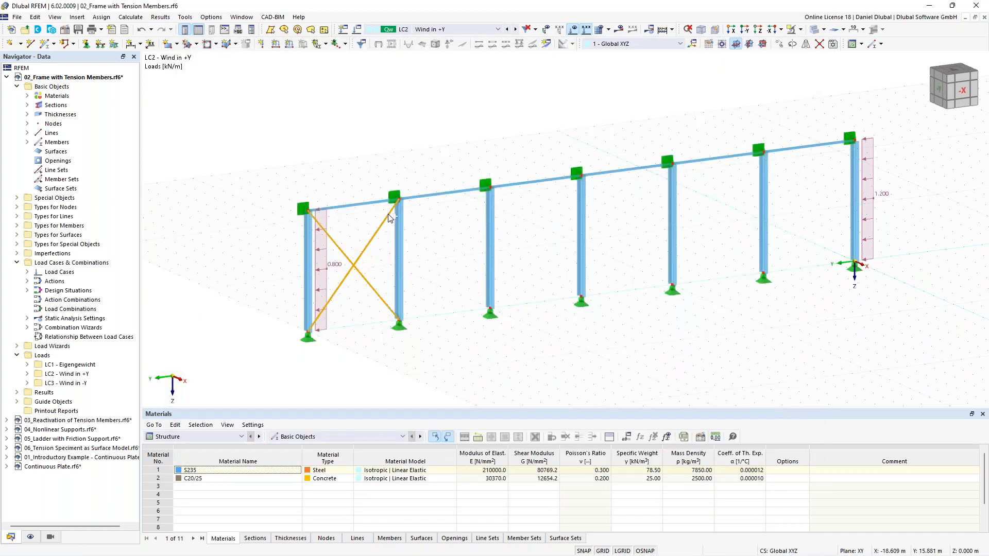
# - Copy the two crossed diagonals into the opposite end bay, beside the column with the 1.200 kN/m load
pyautogui.moveTo(401, 199); pyautogui.dragTo(437, 216)
pyautogui.press('Escape')
pyautogui.moveTo(366, 308); pyautogui.dragTo(354, 233)
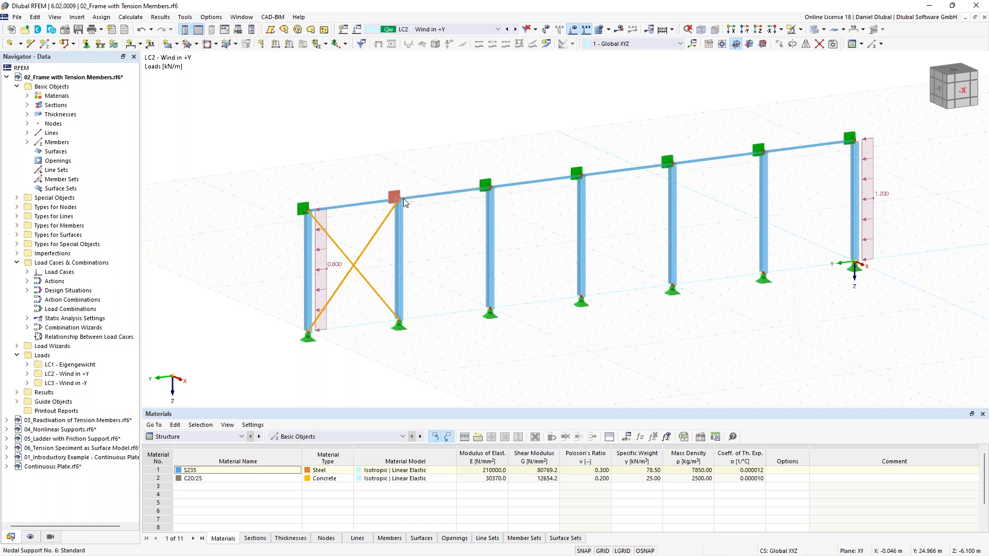
pyautogui.keyDown('ctrl'); pyautogui.moveTo(411, 322); pyautogui.dragTo(852, 295); pyautogui.keyUp('ctrl')
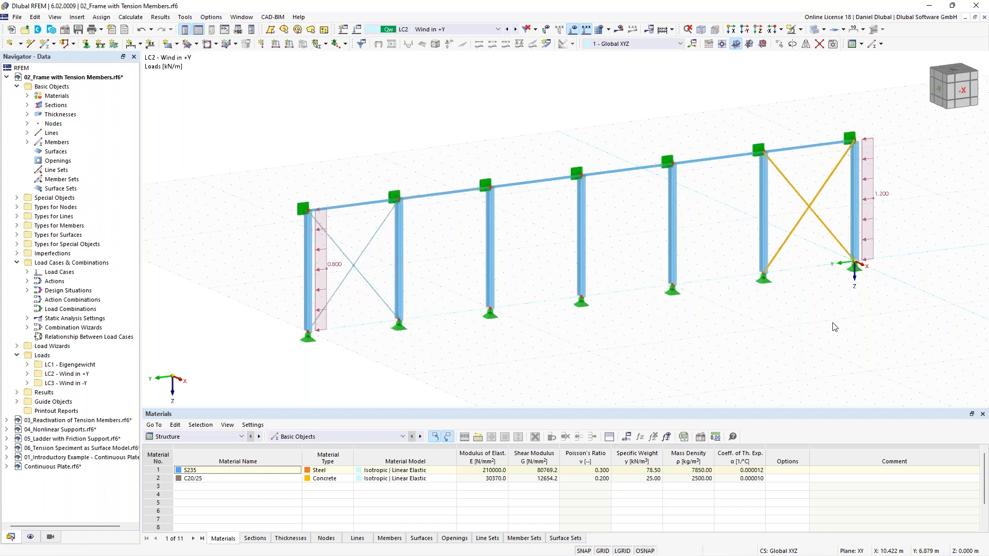
pyautogui.press('Escape')
# - Calculate LC2 for the braced frame and show its displacements viewed in the reverse X-direction
pyautogui.moveTo(931, 202); pyautogui.dragTo(746, 209, button='middle')
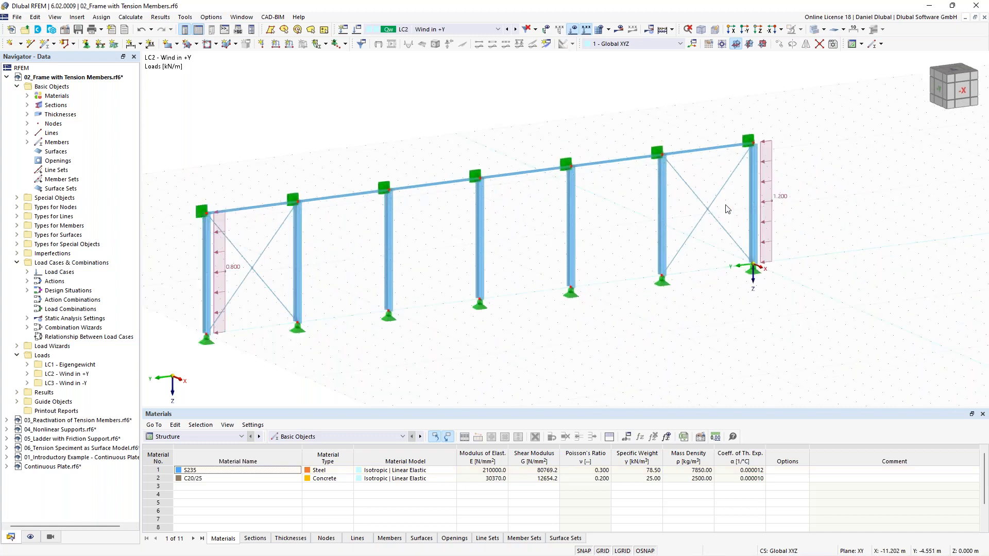
pyautogui.click(619, 28)
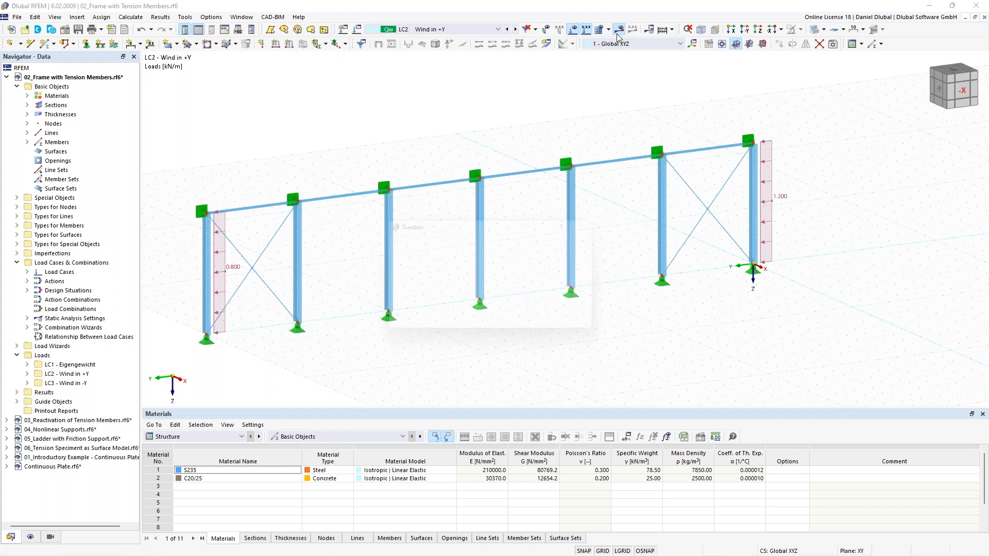
pyautogui.click(532, 327)
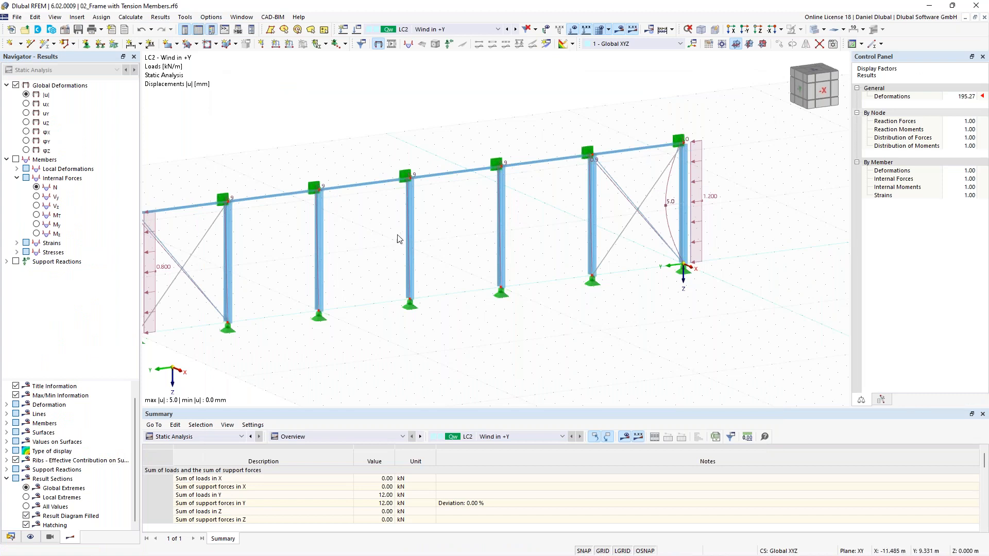
pyautogui.moveTo(391, 224); pyautogui.dragTo(418, 215, button='middle')
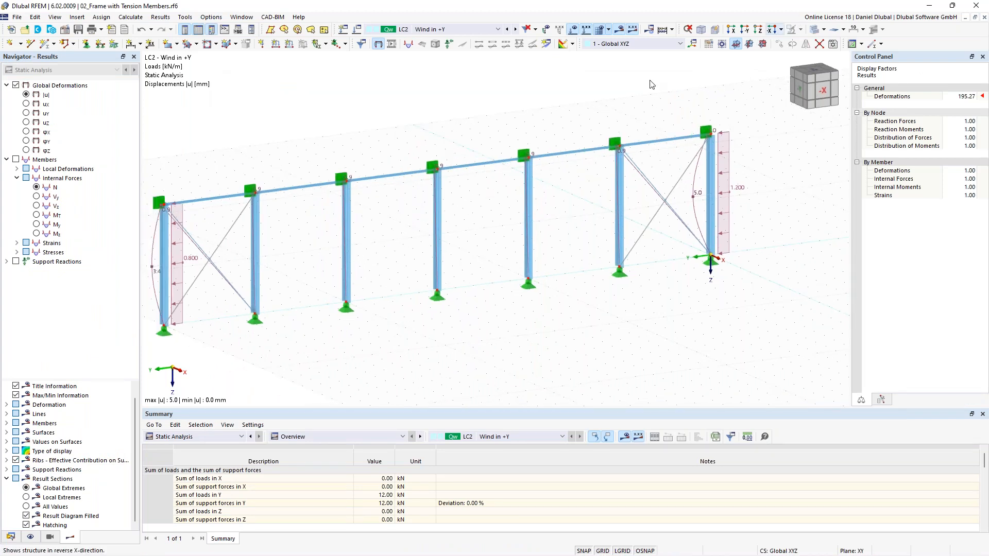
pyautogui.click(773, 30)
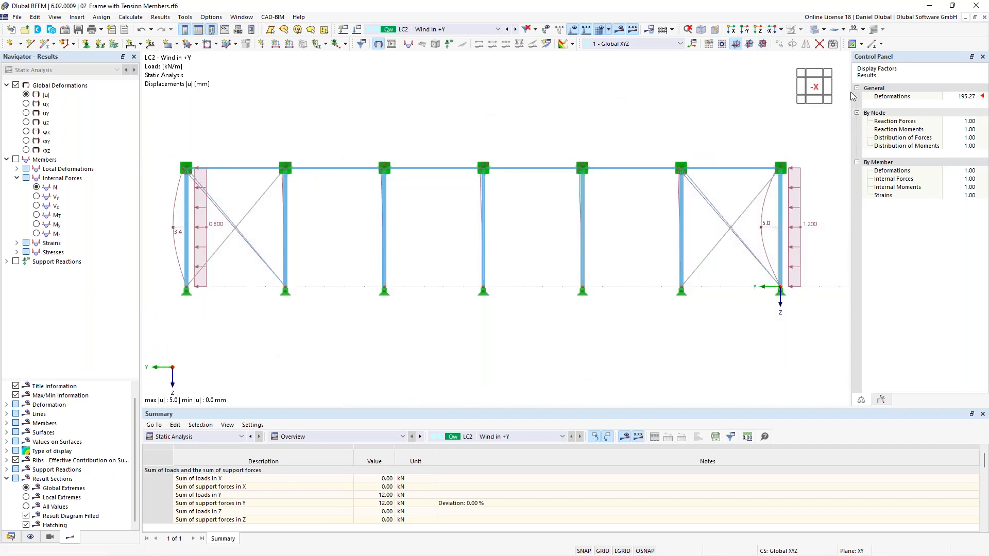
# - Set the deformation display factor to 512 and examine the end column's wind load and the adjacent diagonal
pyautogui.click(968, 97)
pyautogui.click(972, 95)
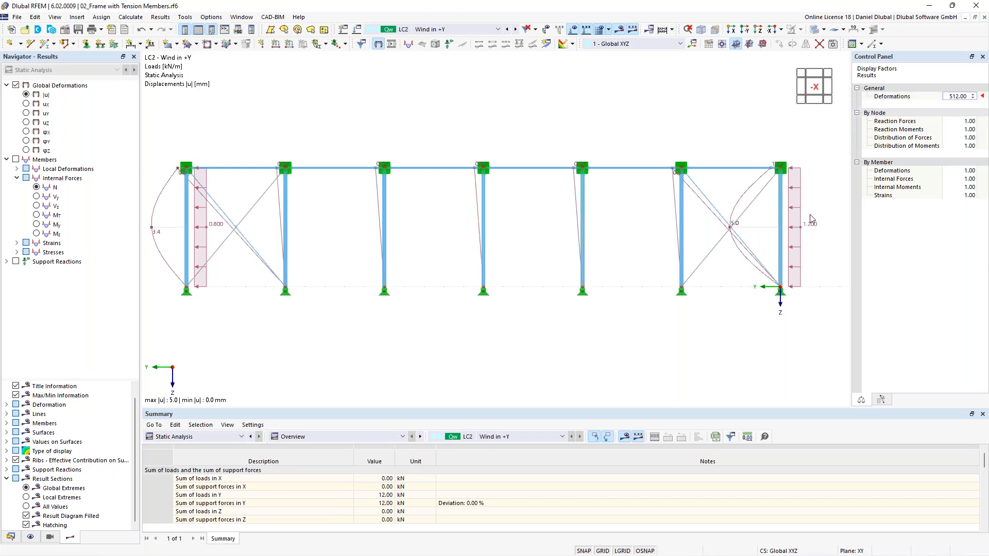
pyautogui.moveTo(802, 220)
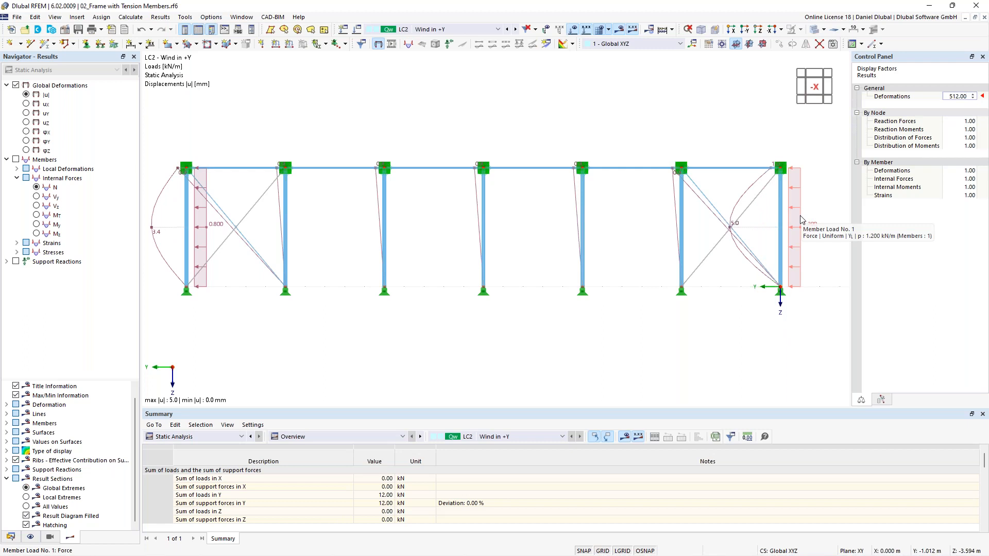
pyautogui.click(700, 194)
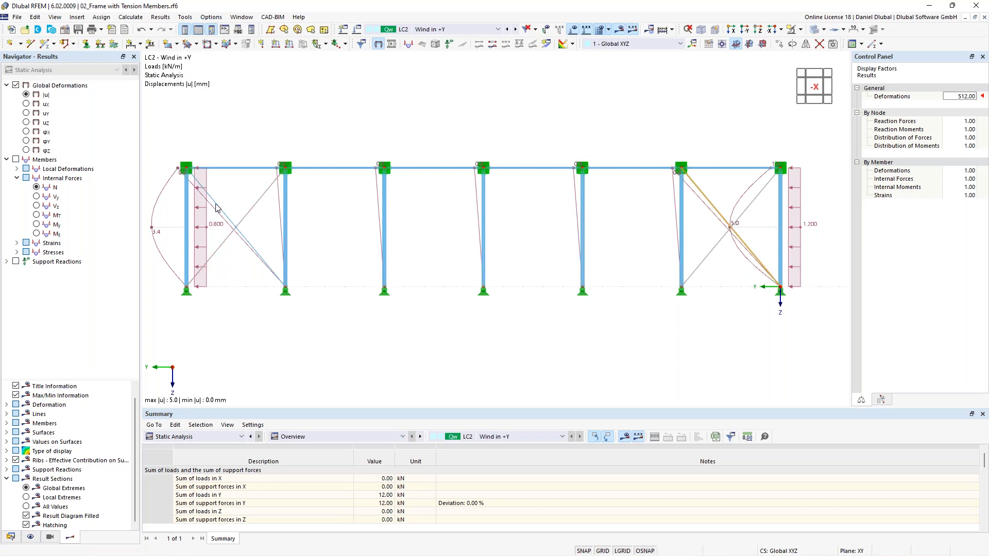
# - Calculate LC3 (Wind in -Y) and show the braced frame's displacements
pyautogui.press('Escape')
pyautogui.click(508, 30)
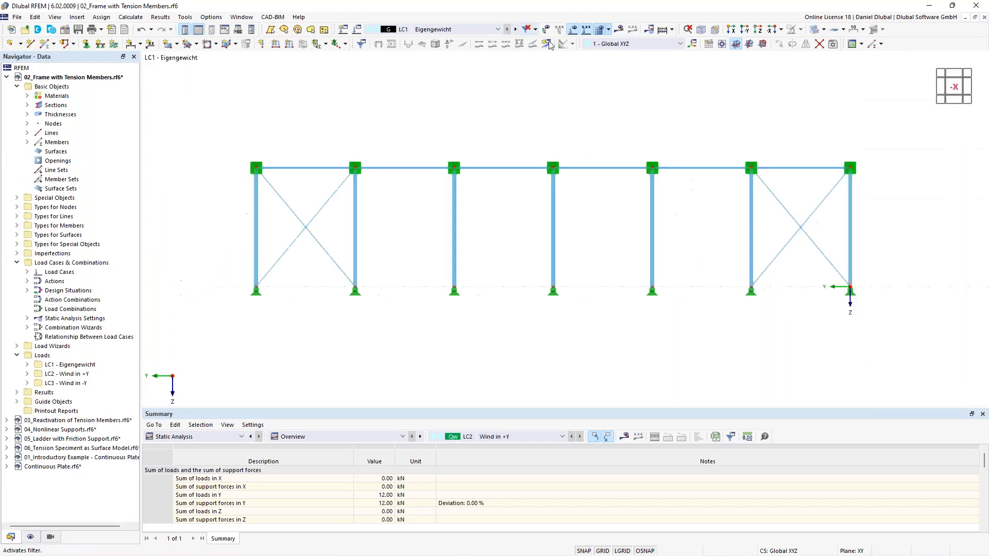
pyautogui.click(516, 30)
pyautogui.click(515, 31)
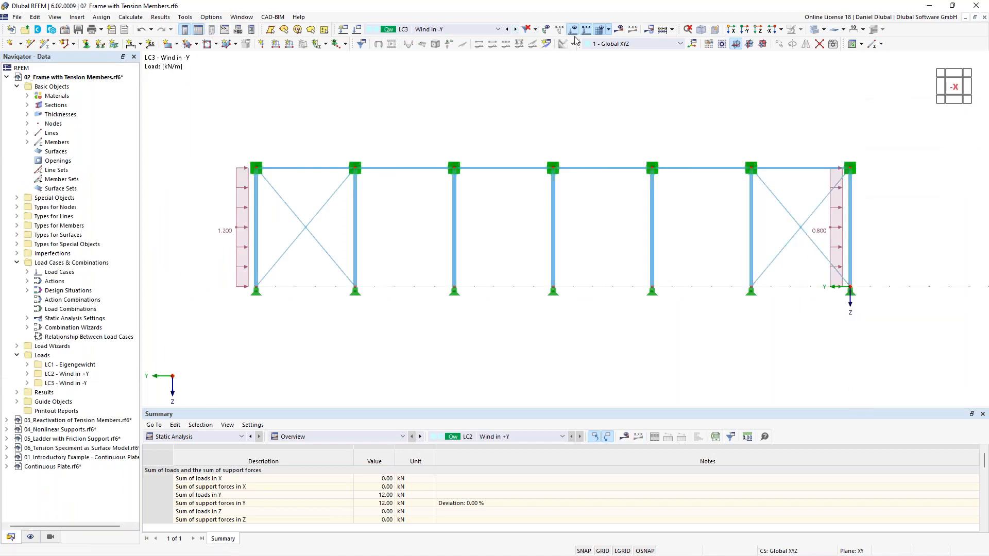
pyautogui.click(617, 31)
pyautogui.click(536, 327)
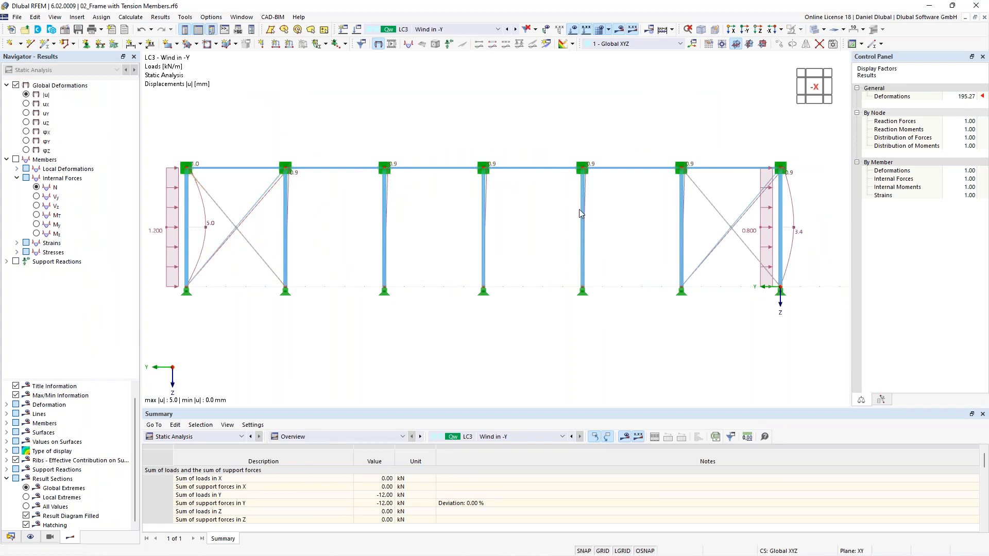
# - Switch the results back to LC2 (Wind in +Y) and display the members' axial forces N
pyautogui.click(507, 30)
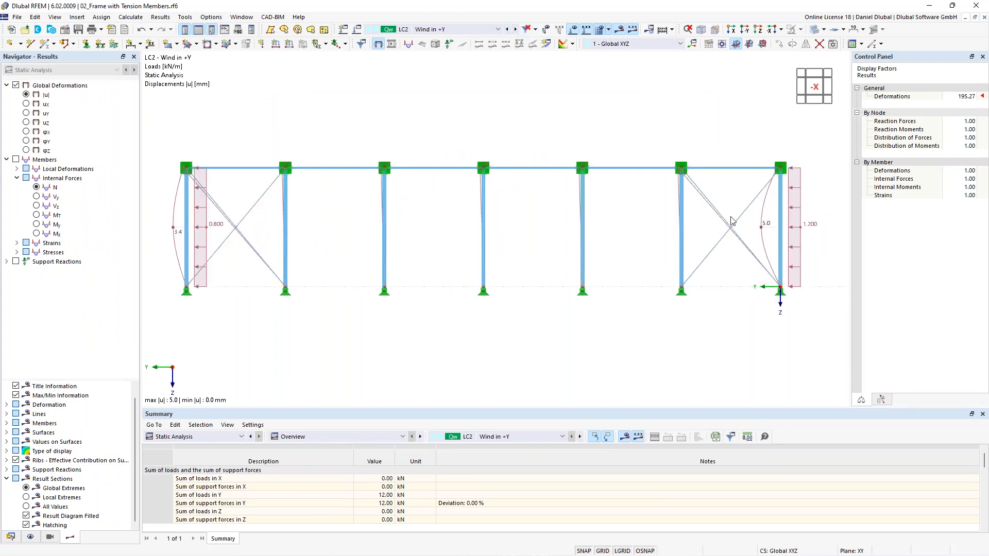
pyautogui.click(37, 187)
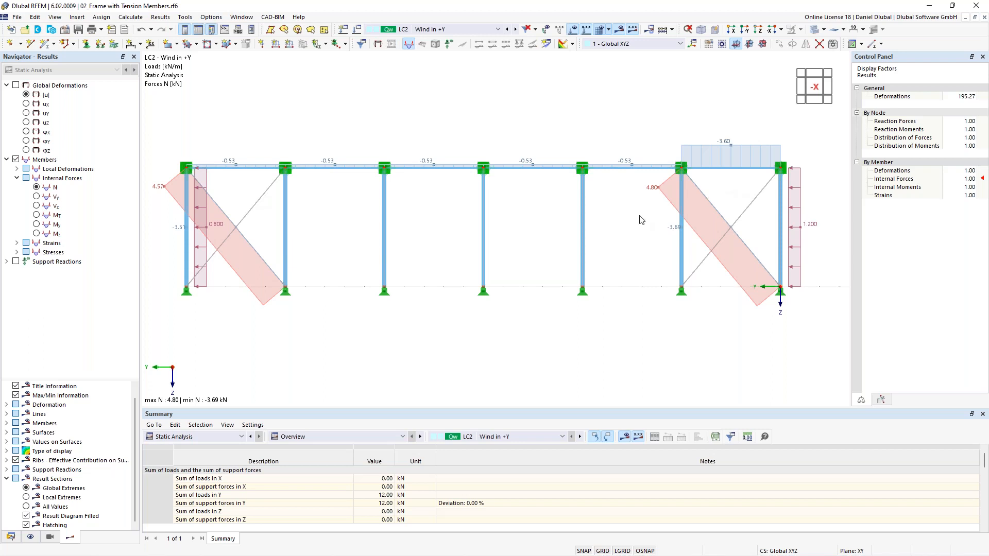
# - Change the four end-bay diagonals to member type Tension with their member nonlinearity removed, and recalculate LC2 to show the axial forces
pyautogui.click(251, 241)
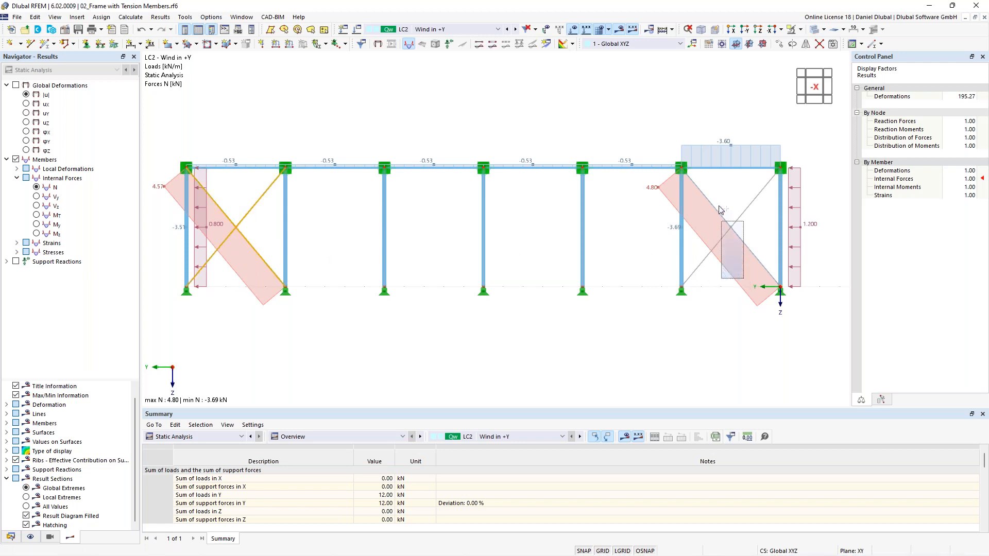
pyautogui.doubleClick(742, 219)
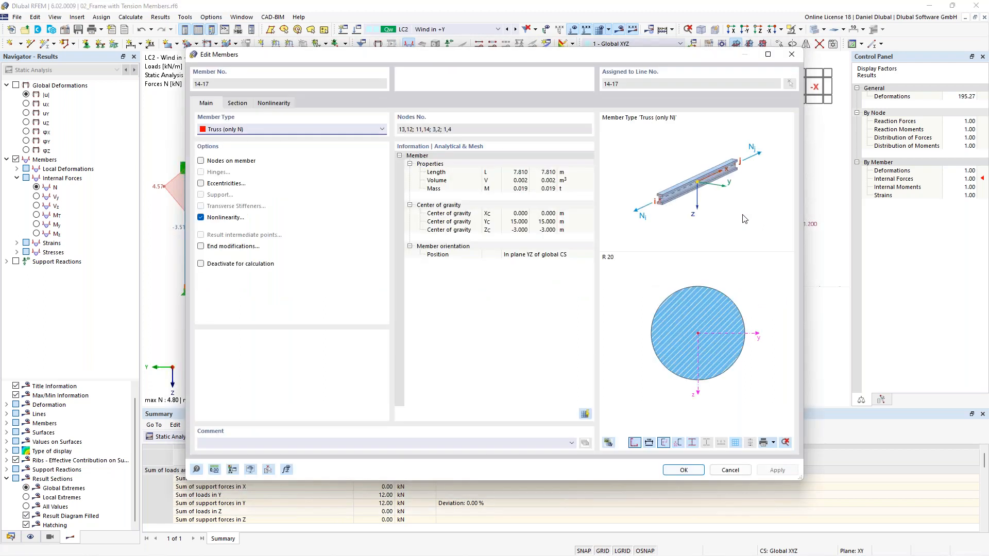
pyautogui.click(223, 218)
pyautogui.click(252, 135)
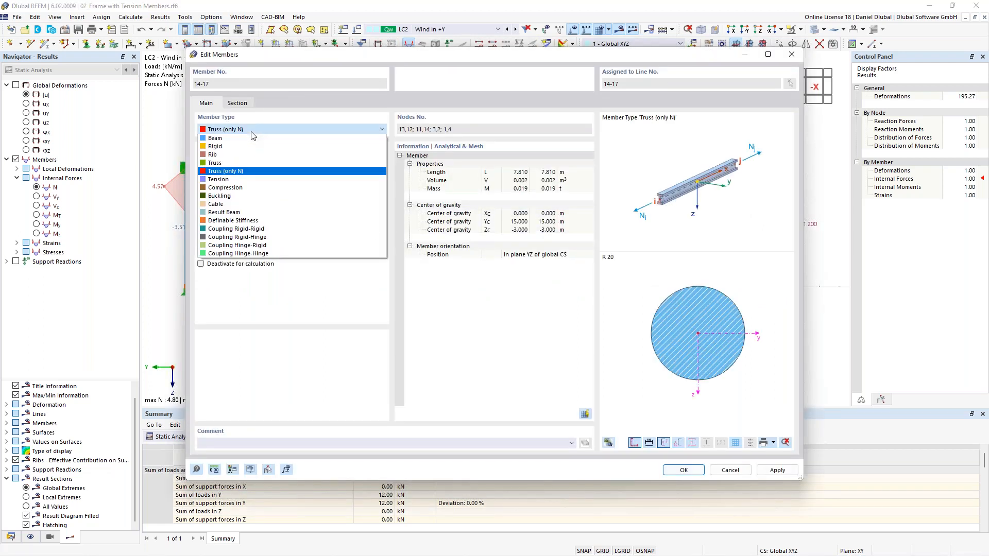
pyautogui.click(239, 179)
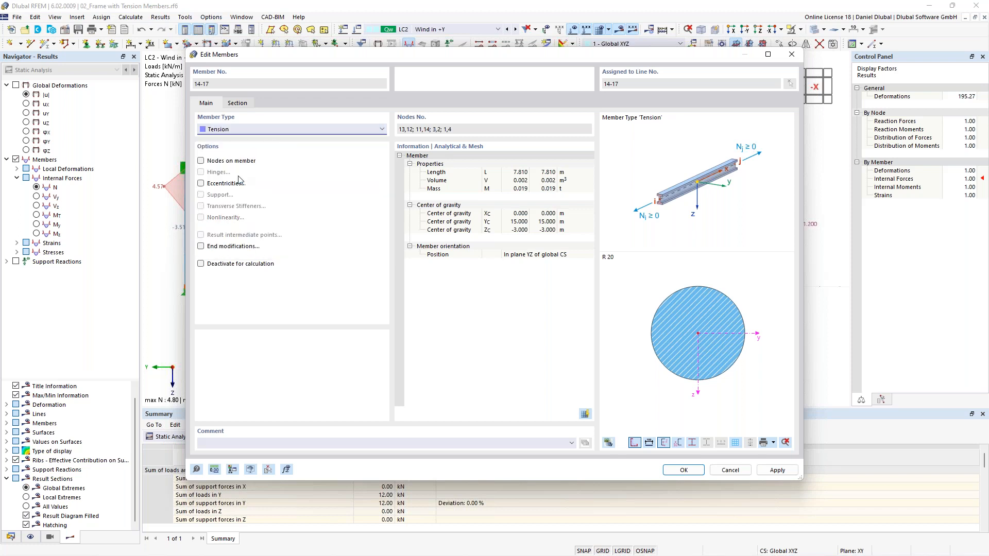
pyautogui.click(683, 470)
pyautogui.click(537, 327)
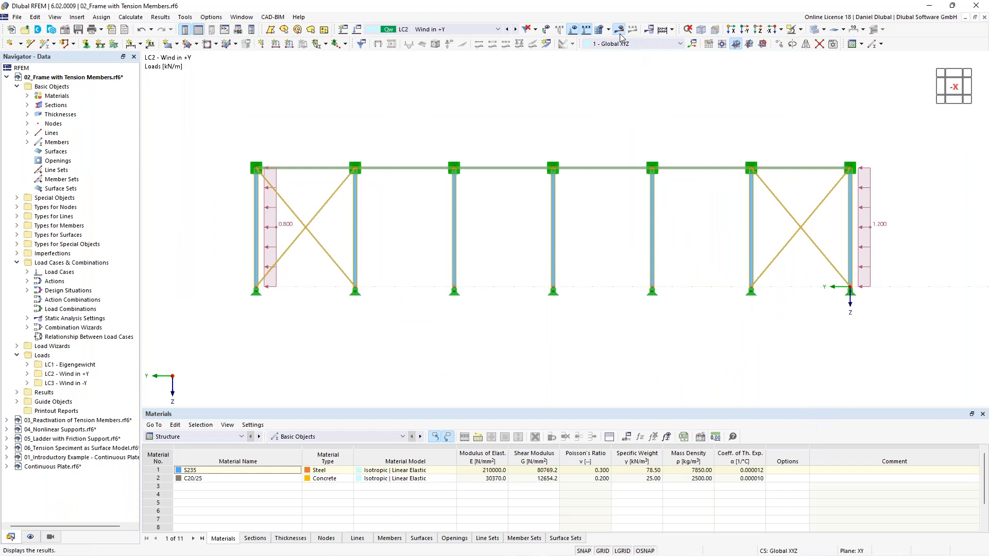
pyautogui.click(620, 31)
pyautogui.click(536, 327)
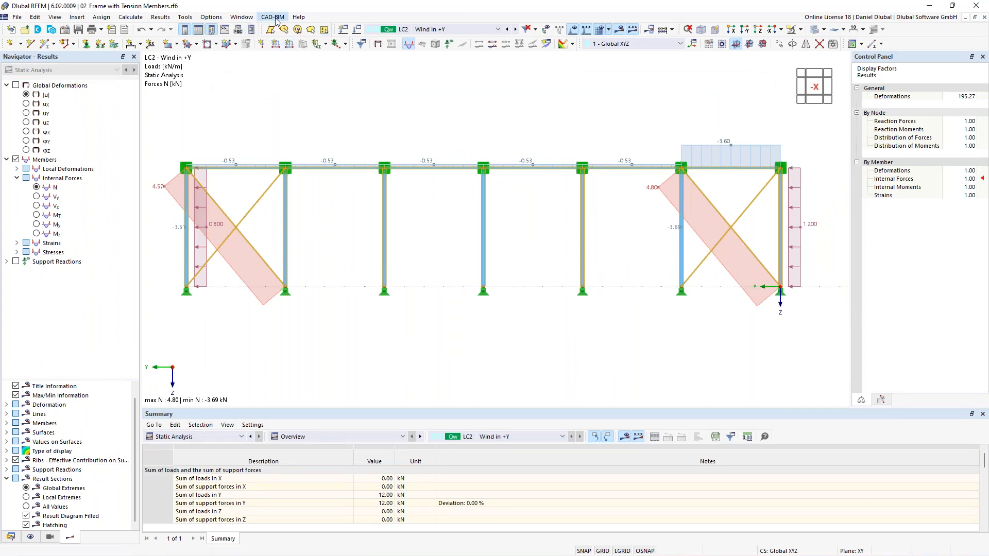
# - Switch to the model 03_Reactivation of Tension Members and hide its calculated results
pyautogui.click(242, 17)
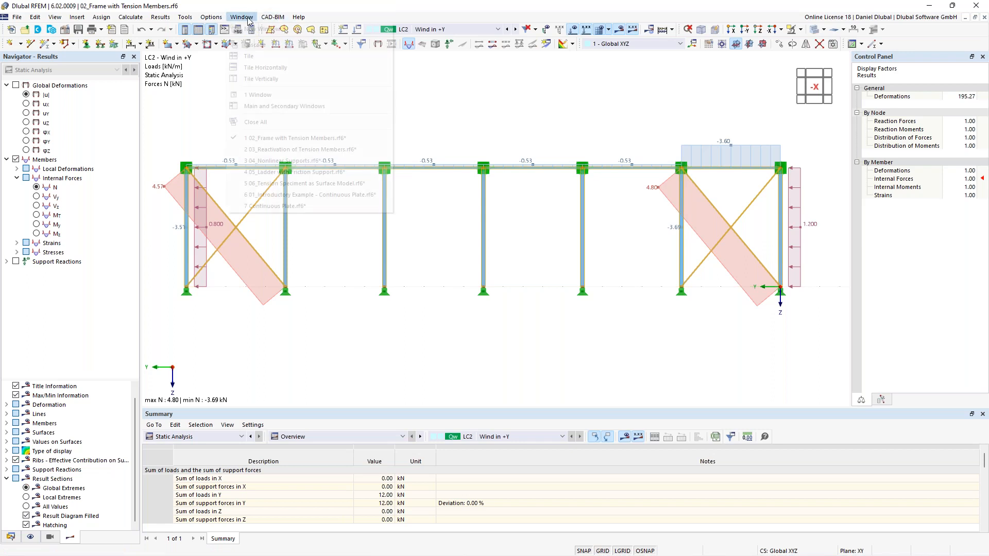
pyautogui.click(303, 153)
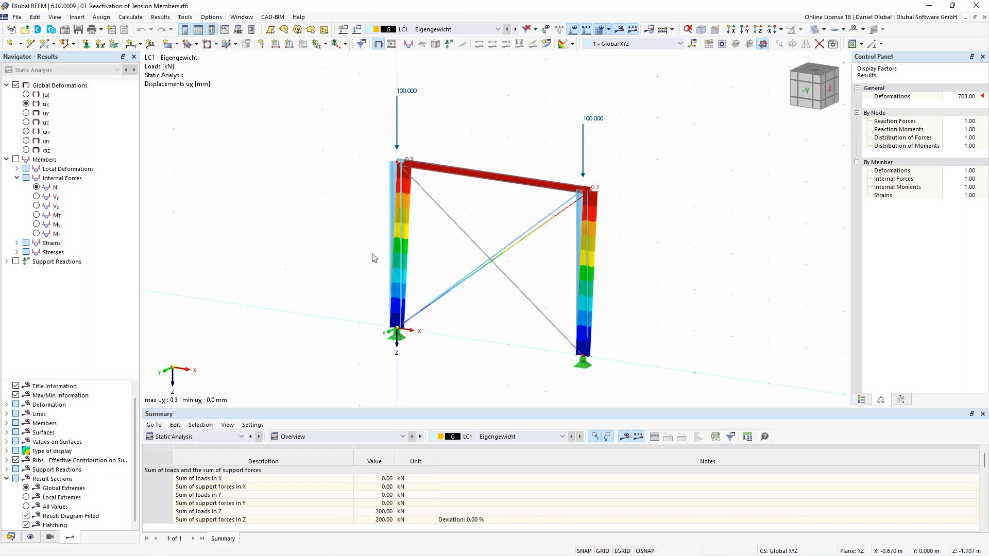
pyautogui.keyDown('ctrl'); pyautogui.moveTo(455, 223); pyautogui.dragTo(496, 210, button='middle'); pyautogui.keyUp('ctrl')
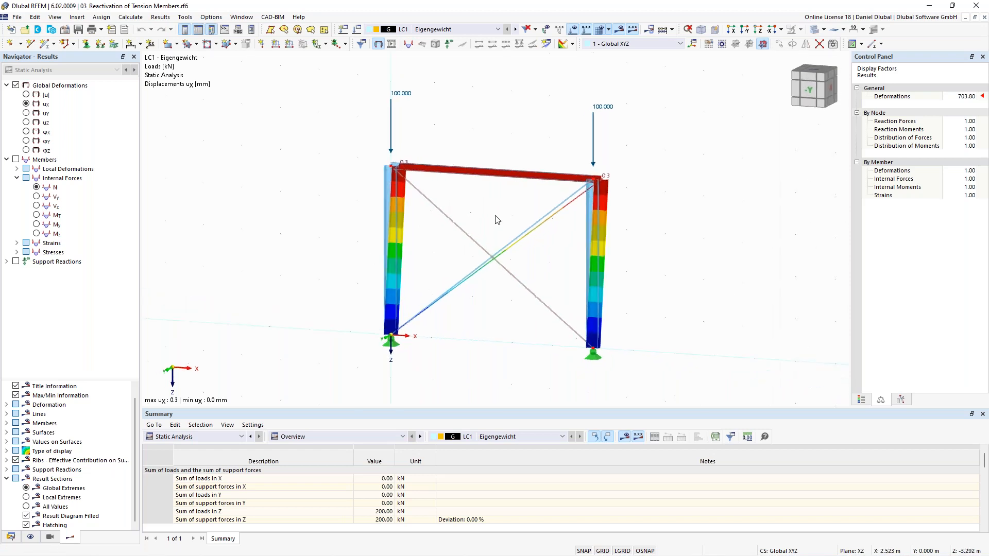
pyautogui.click(620, 30)
pyautogui.moveTo(544, 197); pyautogui.dragTo(519, 188, button='middle')
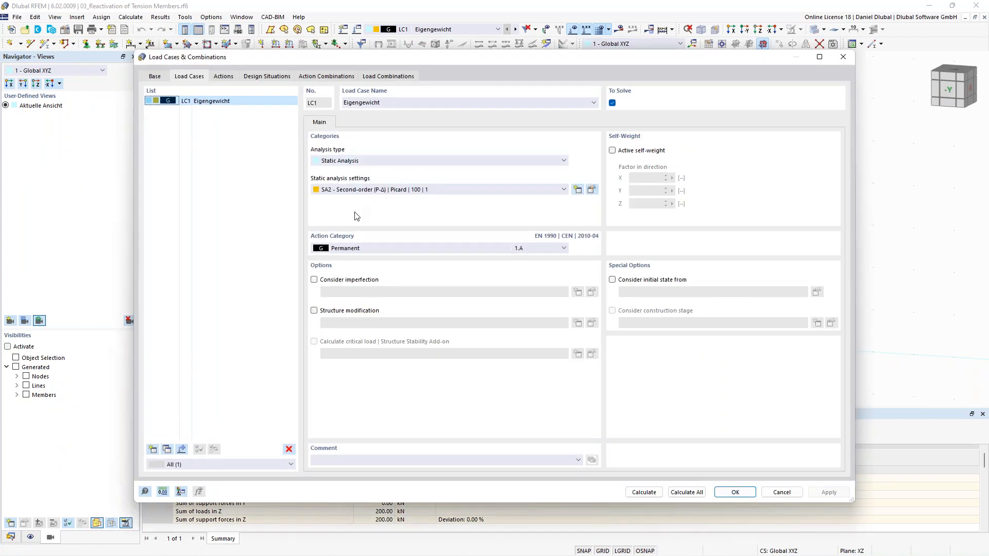
# - Disable exceptional handling of failing members in the second-order static analysis settings SA2 assigned to LC1
pyautogui.click(592, 190)
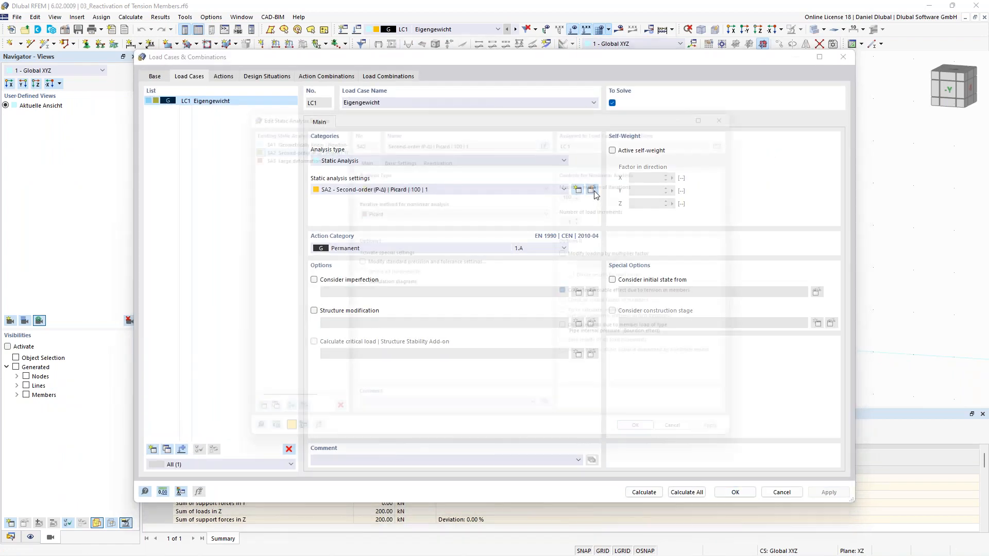
pyautogui.click(436, 150)
pyautogui.click(369, 223)
pyautogui.click(657, 453)
pyautogui.click(736, 492)
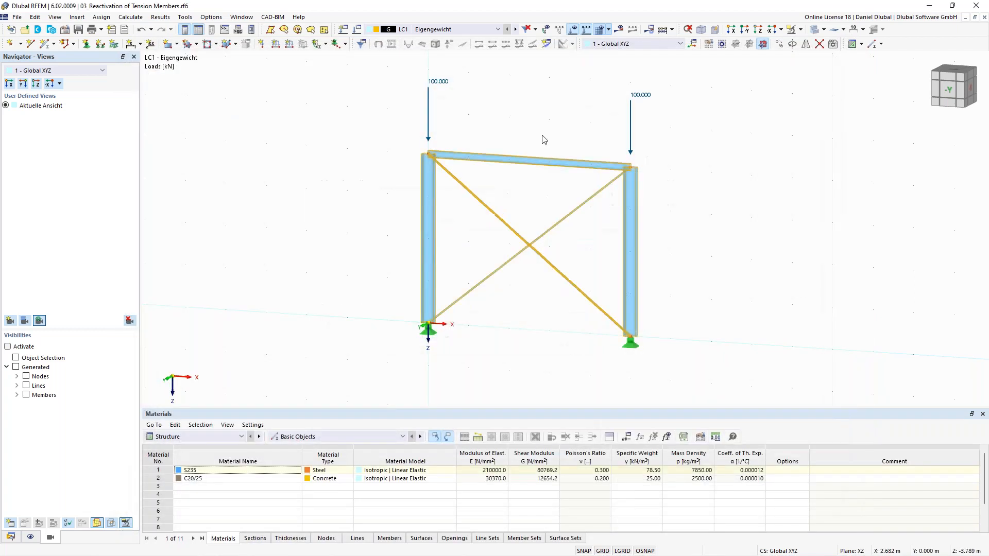
# - Delete both crossed diagonals from the portal frame
pyautogui.moveTo(480, 123); pyautogui.dragTo(470, 132, button='middle')
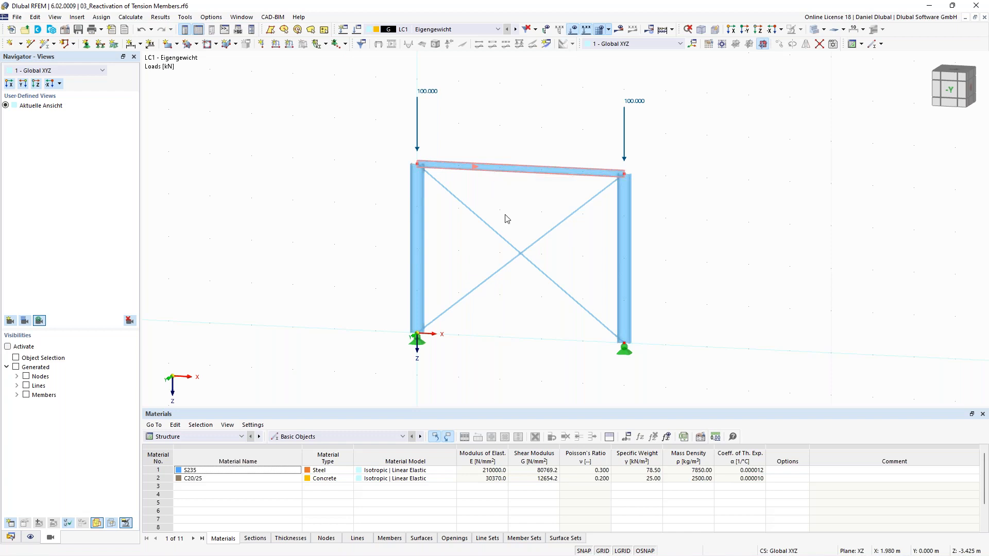
pyautogui.scroll(1, 530, 212)
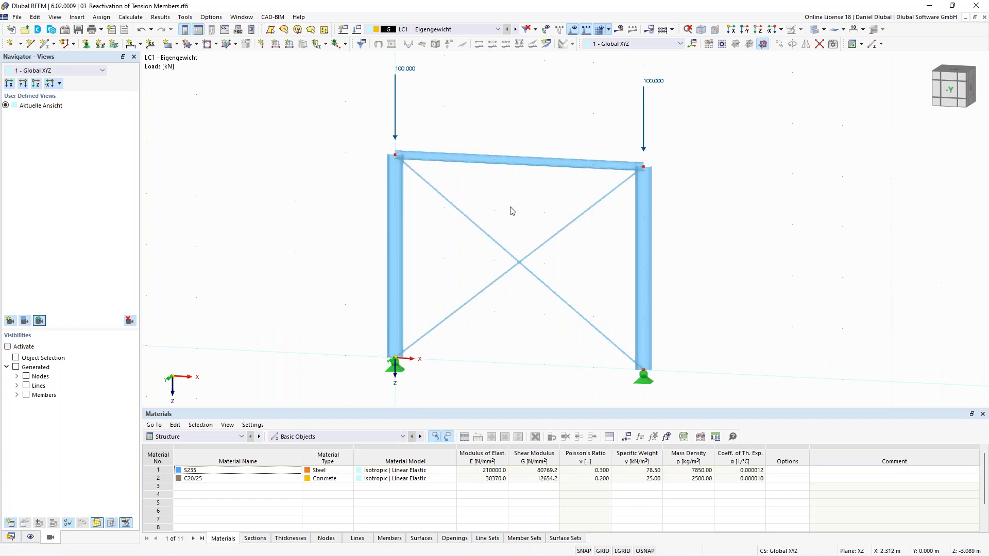
pyautogui.scroll(-1, 519, 199)
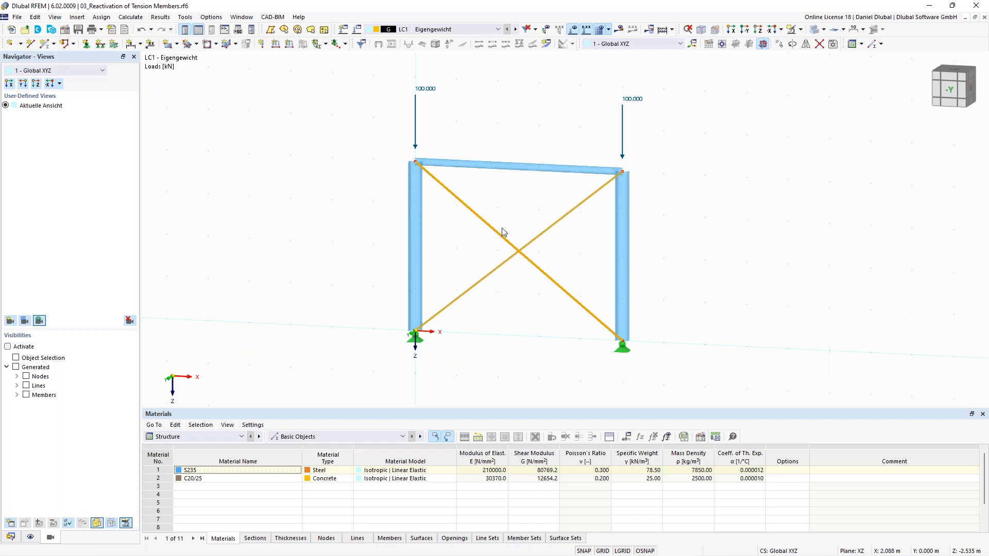
pyautogui.press('Delete')
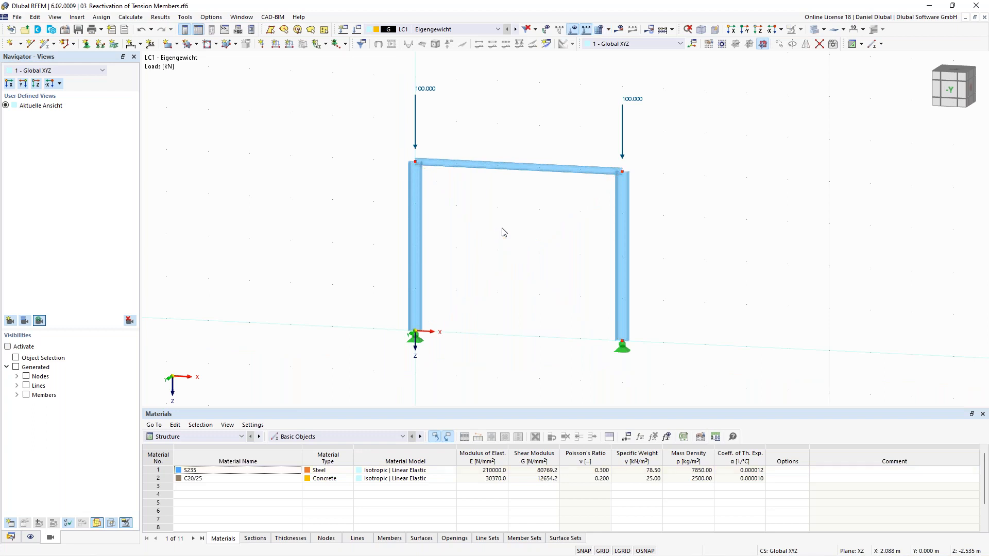
# - Try to calculate LC1 without the bracing, and undo the deletion of the two diagonals
pyautogui.click(619, 30)
pyautogui.click(537, 327)
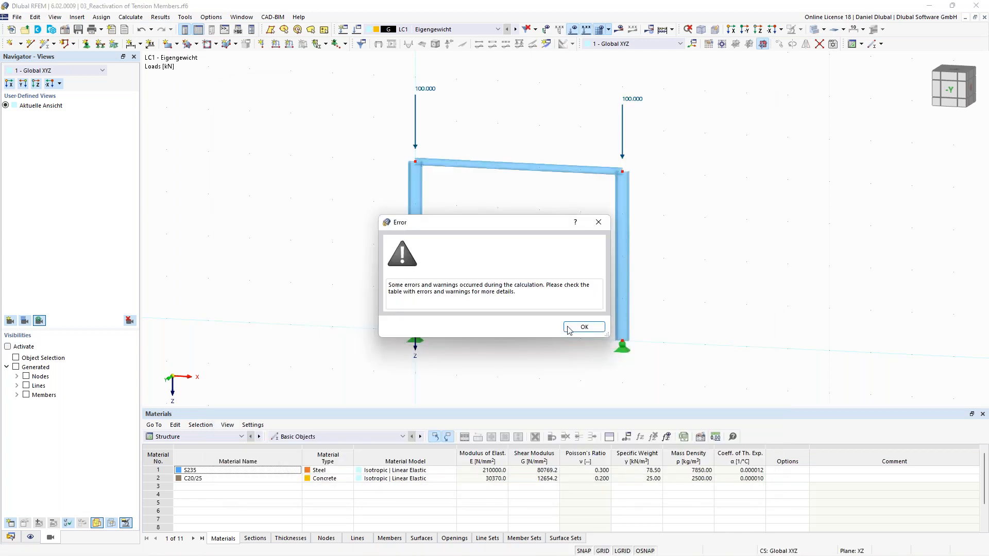
pyautogui.click(576, 329)
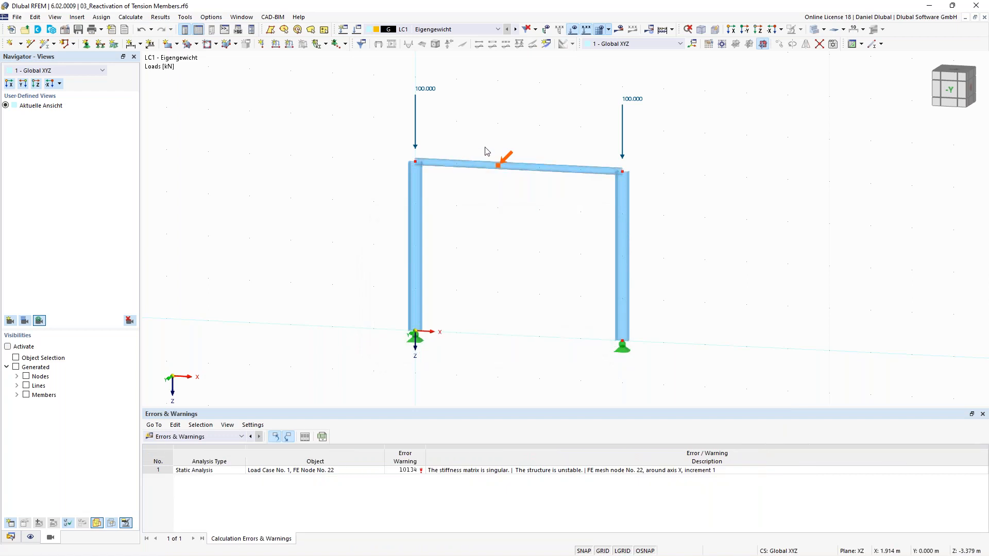
pyautogui.click(141, 30)
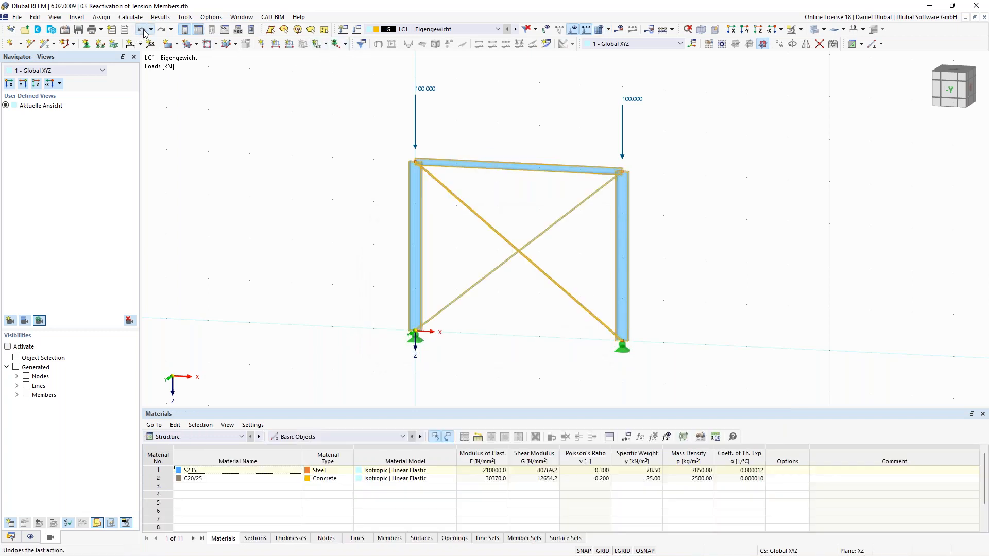
pyautogui.click(318, 234)
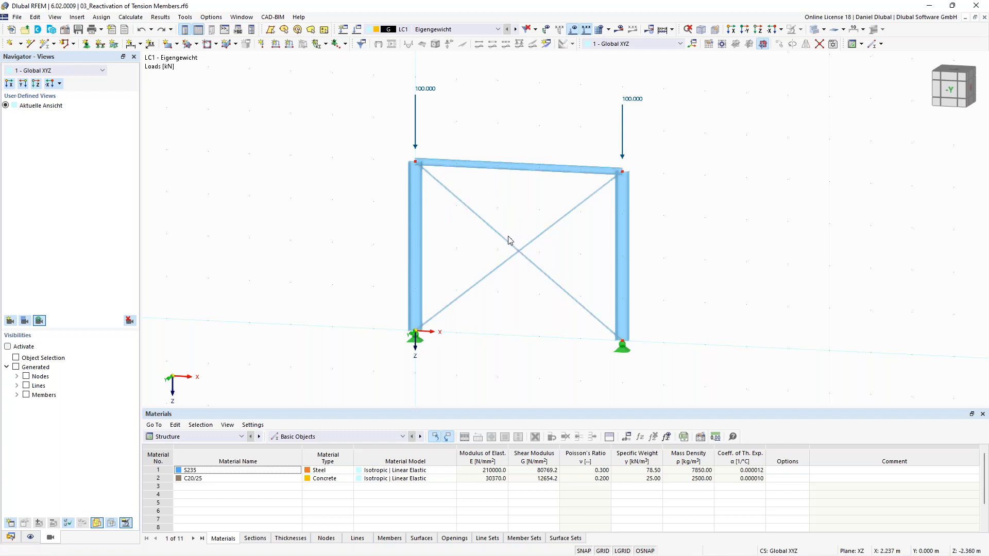
# - Try to calculate LC1 for the frame with both tension diagonals in place
pyautogui.moveTo(505, 244)
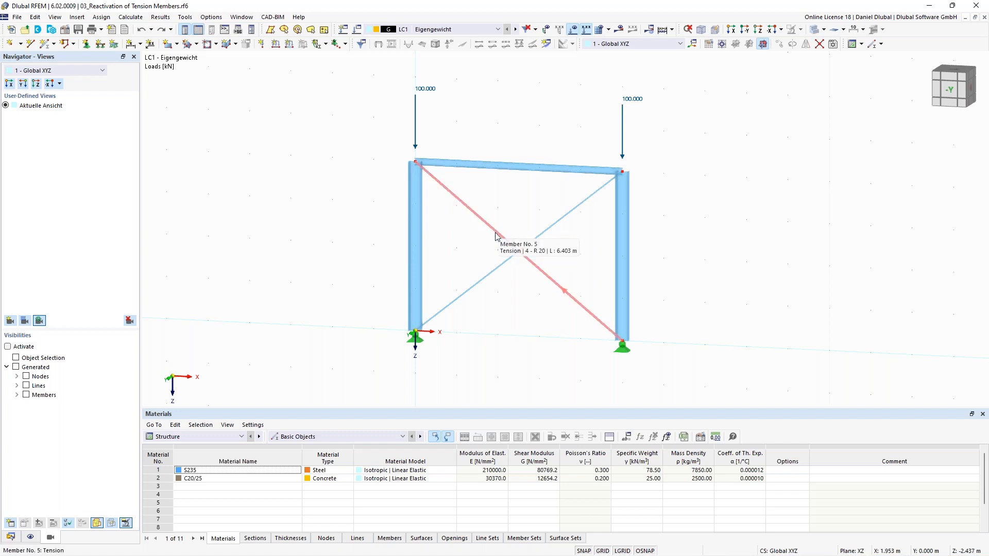
pyautogui.click(619, 29)
pyautogui.click(536, 326)
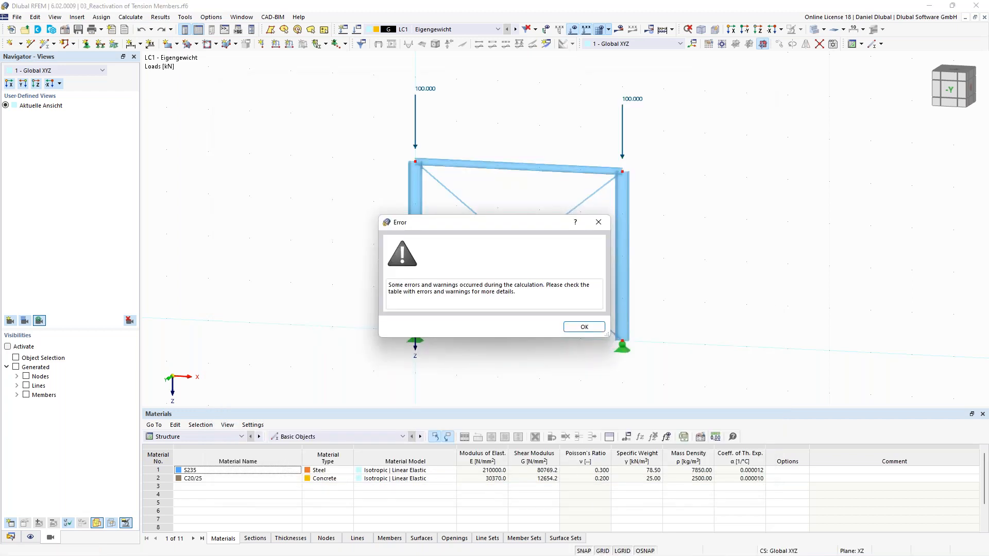
pyautogui.click(581, 328)
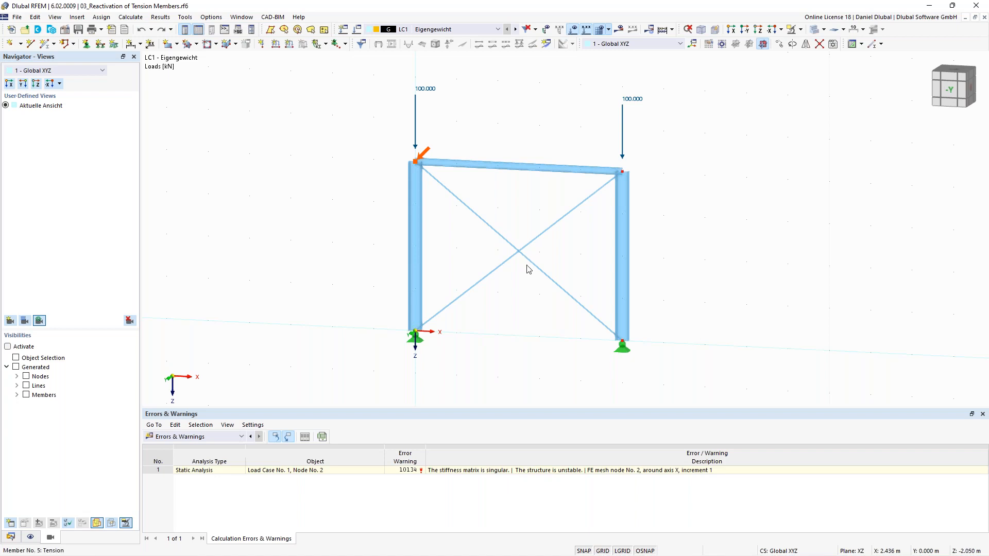
pyautogui.moveTo(534, 206); pyautogui.dragTo(517, 217, button='middle')
pyautogui.scroll(2, 501, 246)
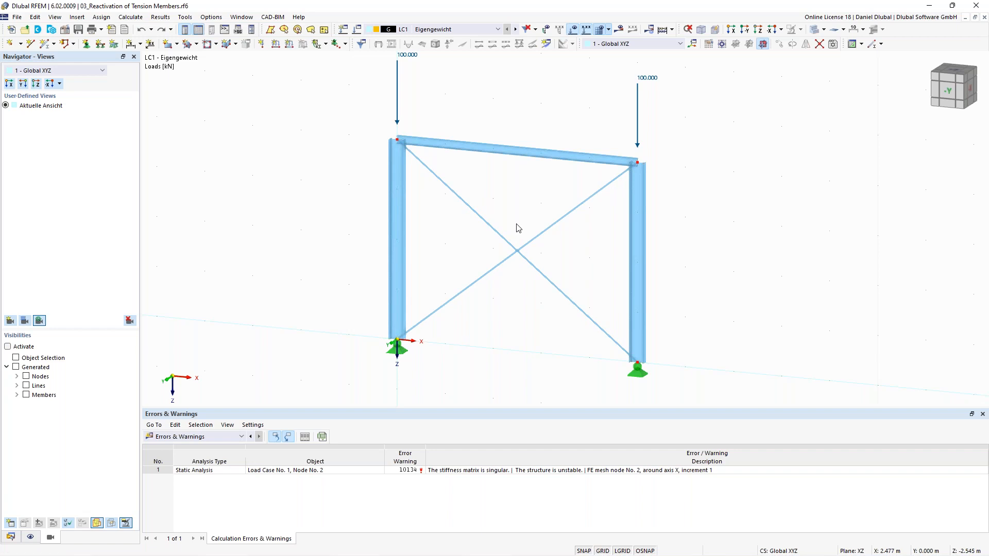
pyautogui.moveTo(524, 278); pyautogui.dragTo(498, 213)
pyautogui.click(274, 112)
# - Enable exceptional handling in static analysis settings SA2, removing failing members individually during successive iterations
pyautogui.click(11, 539)
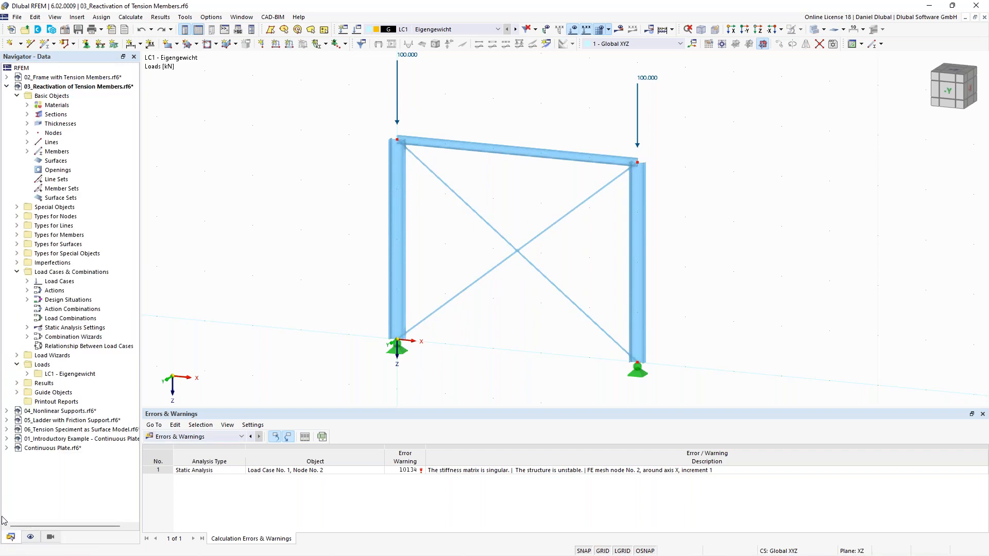
pyautogui.click(28, 328)
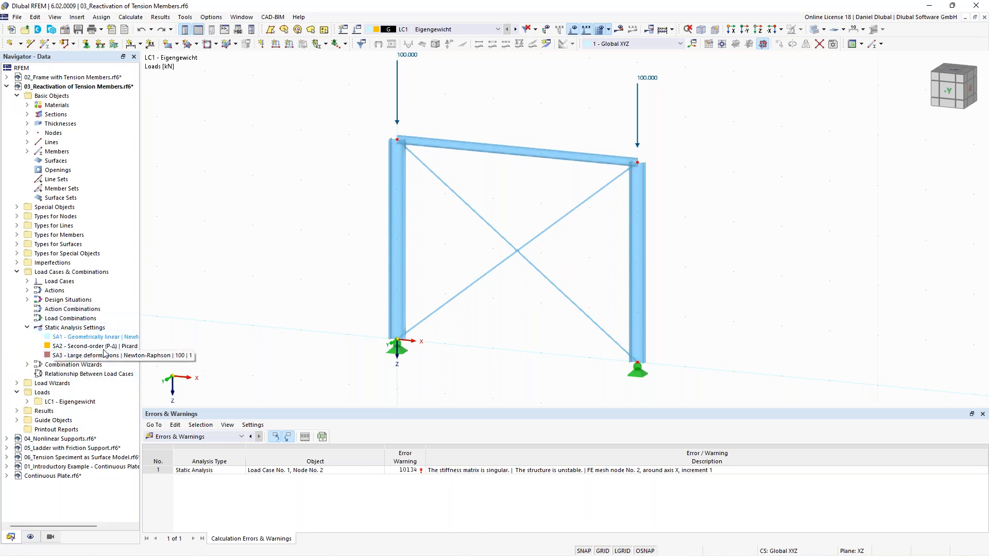
pyautogui.rightClick(114, 351)
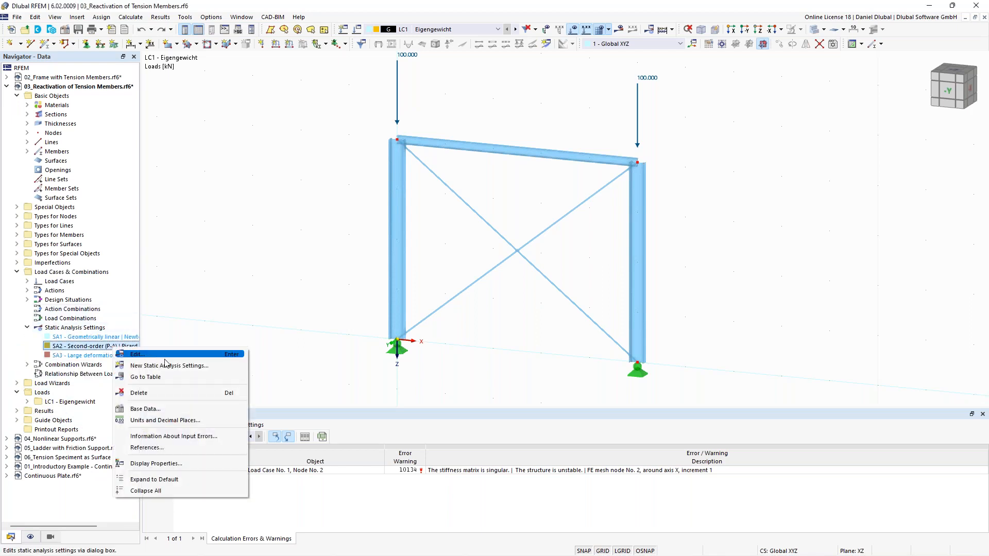
pyautogui.click(190, 360)
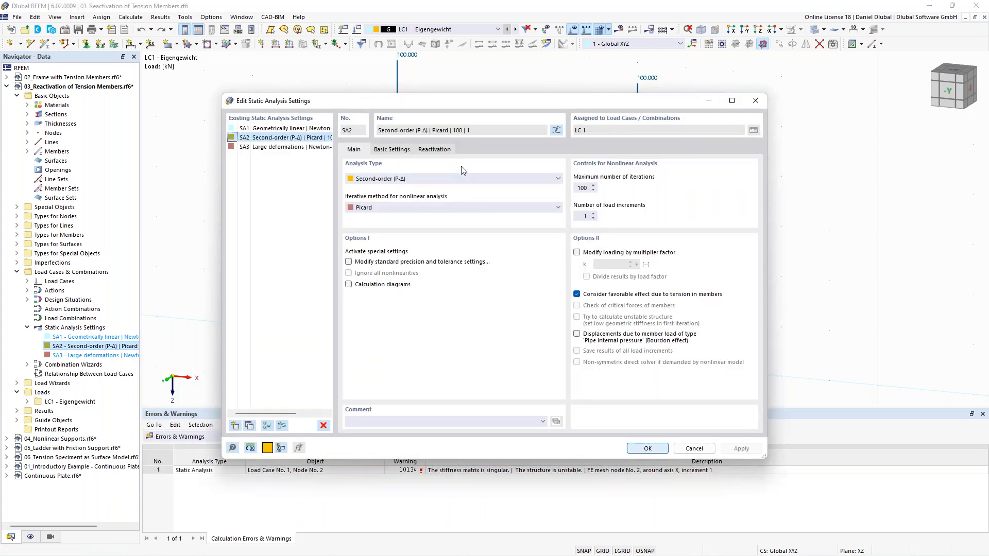
pyautogui.click(436, 150)
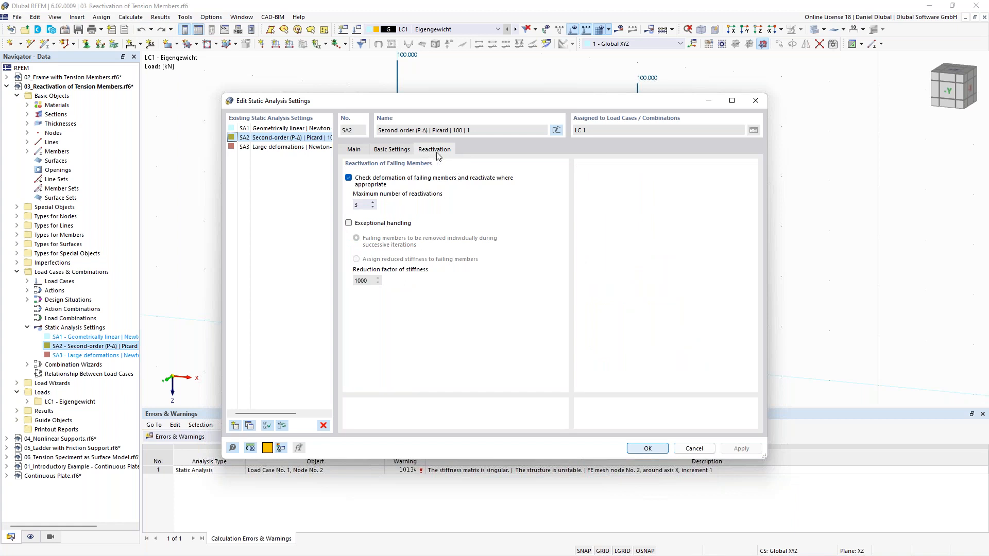
pyautogui.click(381, 224)
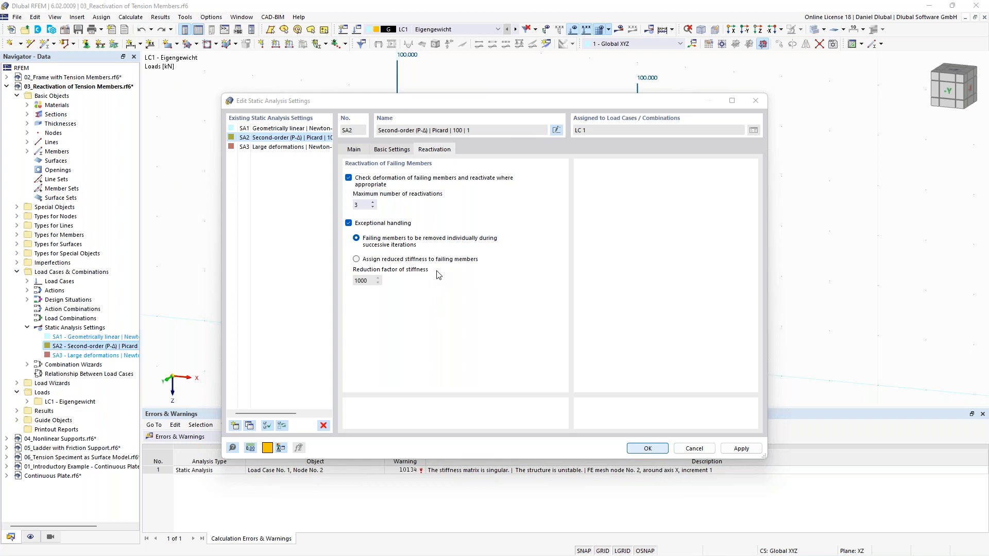
pyautogui.click(645, 451)
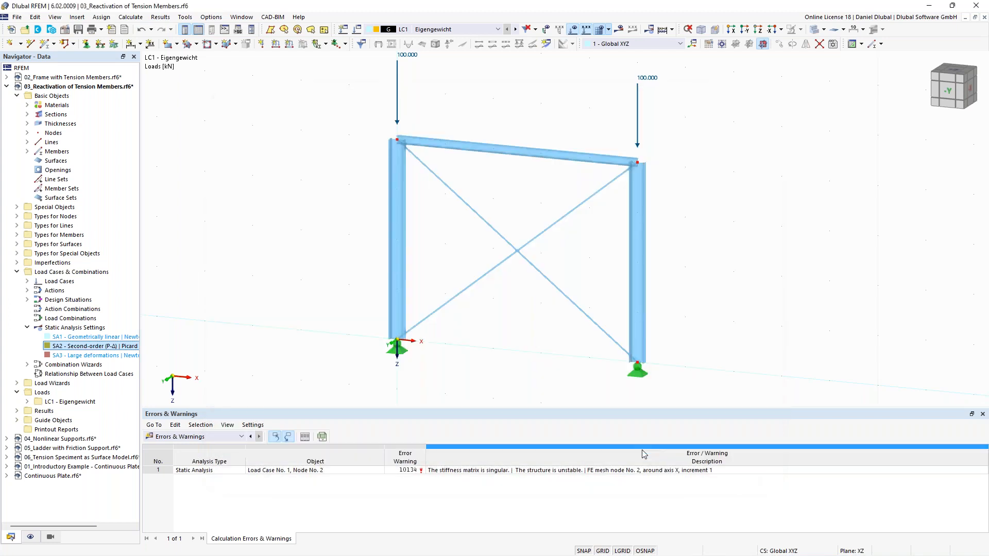
# - Calculate LC1 for the portal frame and show its total displacement |u|
pyautogui.click(619, 29)
pyautogui.click(536, 328)
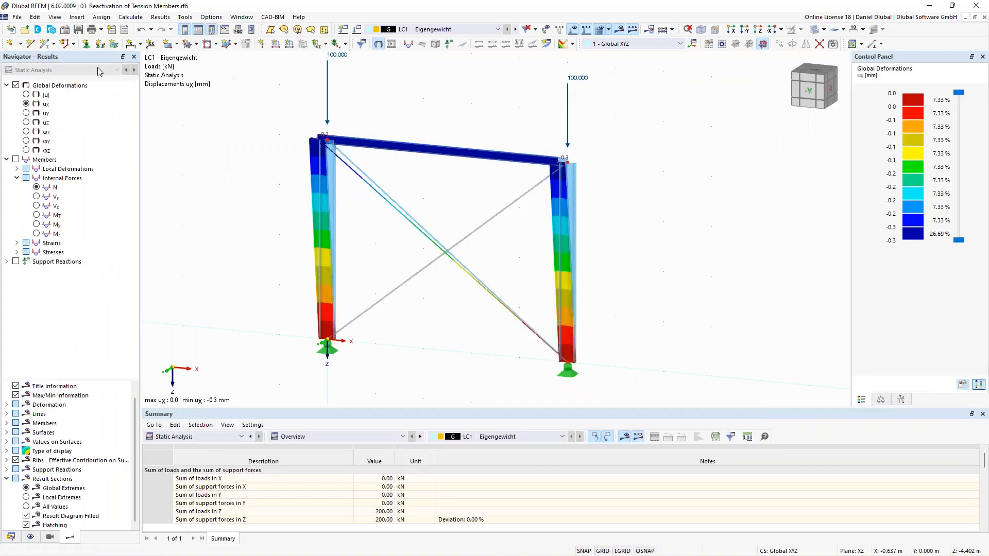
pyautogui.click(26, 94)
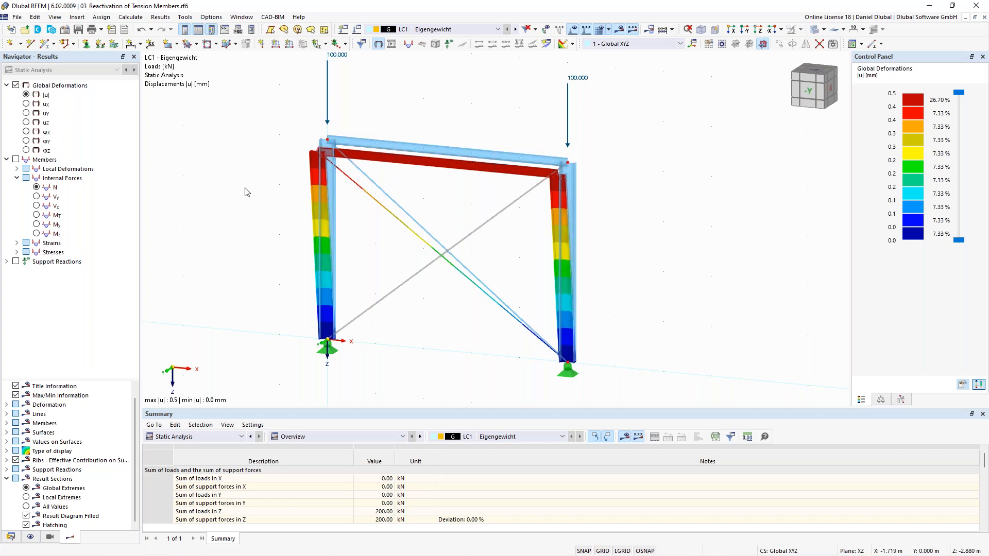
# - Switch to the 04_Nonlinear Supports model and hide its results and loads
pyautogui.click(242, 17)
pyautogui.click(283, 161)
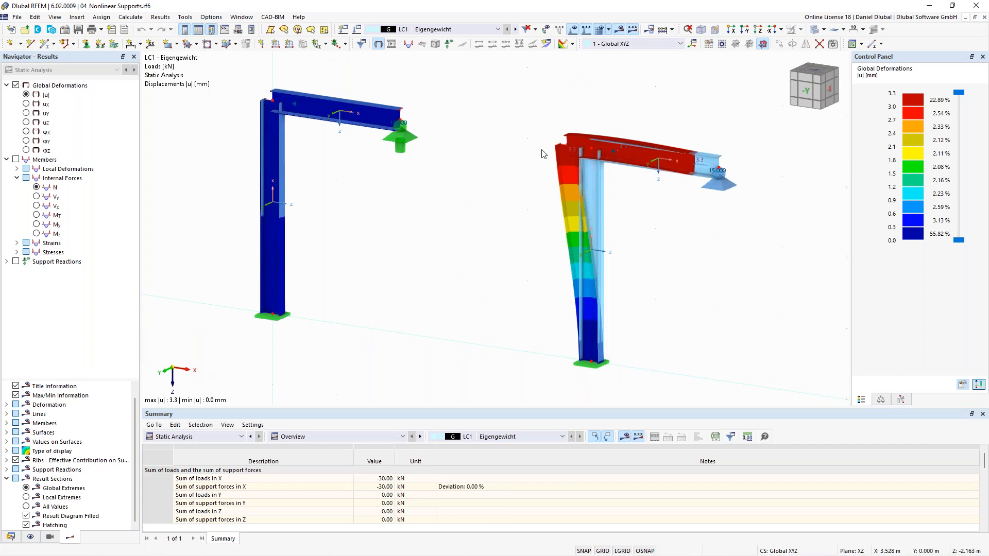
pyautogui.click(620, 30)
pyautogui.click(573, 31)
pyautogui.scroll(-2, 609, 125)
pyautogui.moveTo(540, 132); pyautogui.dragTo(459, 150, button='middle')
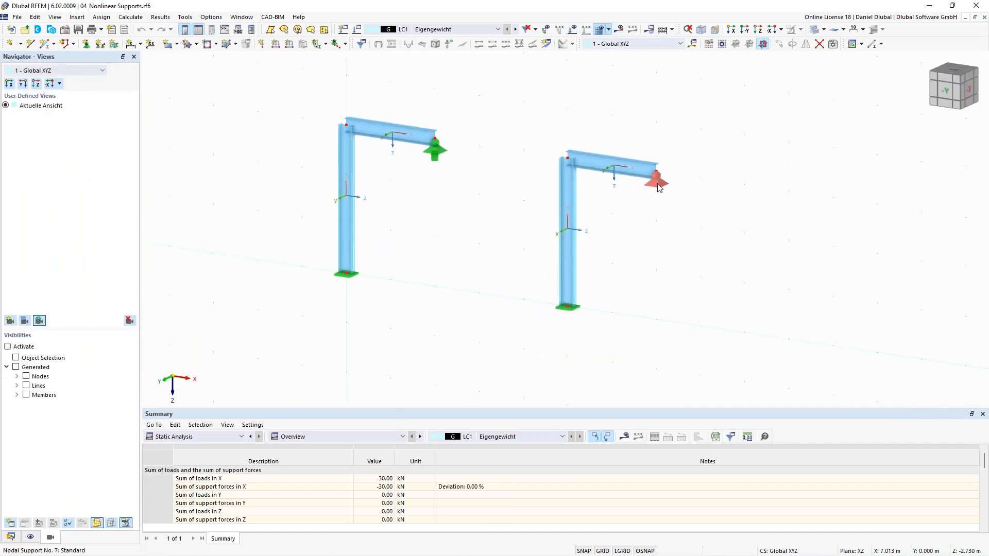
# - Open the nodal support at node 6 and examine the nonlinearity options for its X translation
pyautogui.doubleClick(657, 187)
pyautogui.moveTo(349, 260); pyautogui.dragTo(390, 101)
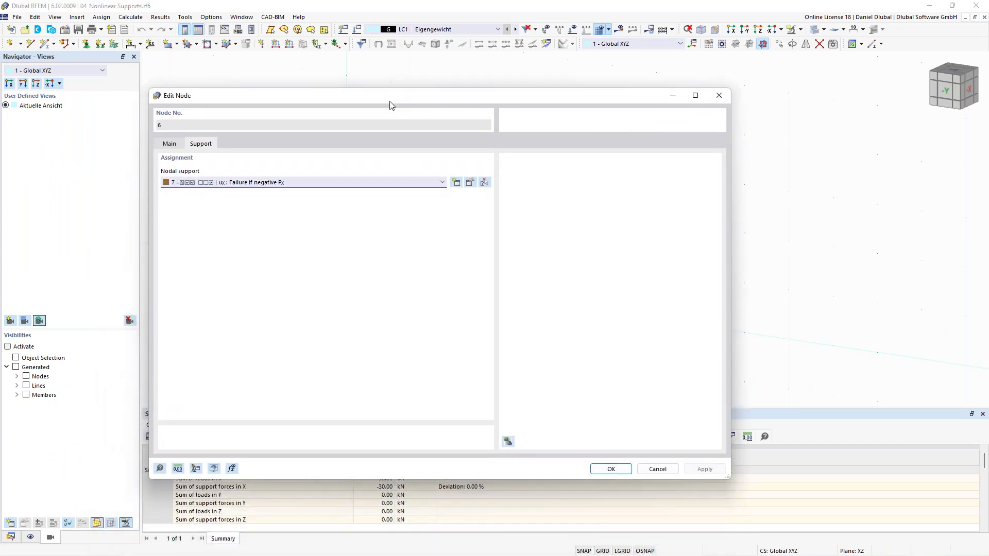
pyautogui.click(470, 183)
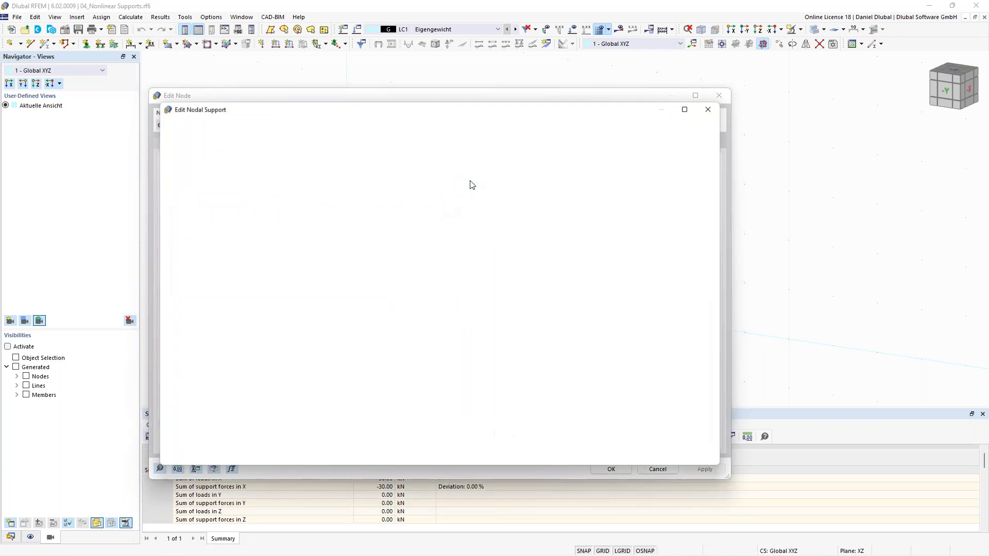
pyautogui.click(483, 227)
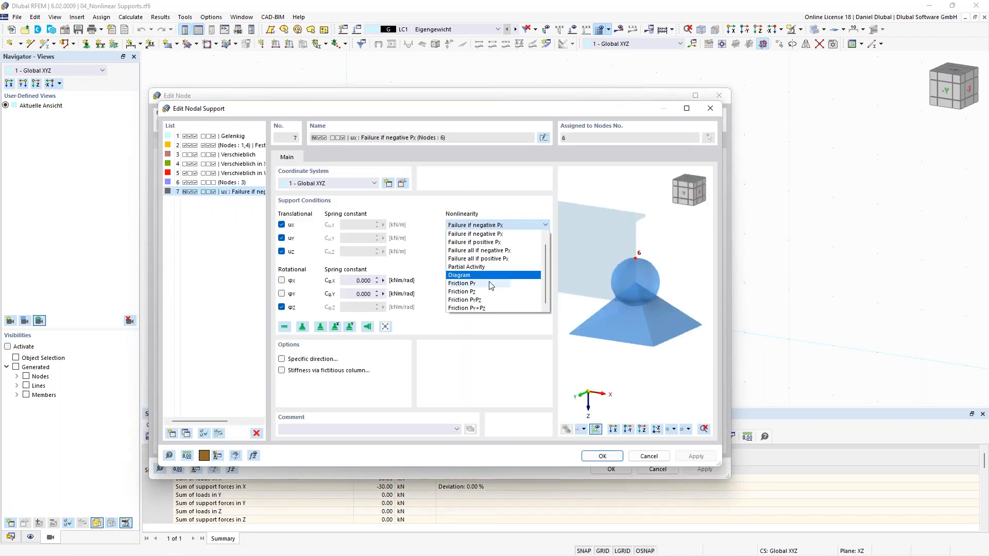
pyautogui.scroll(1, 488, 303)
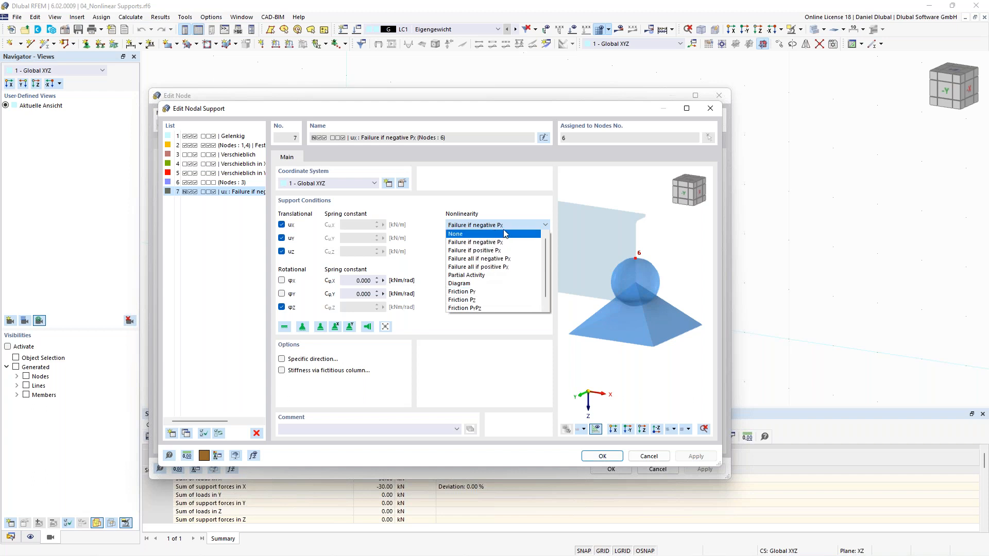
pyautogui.click(515, 206)
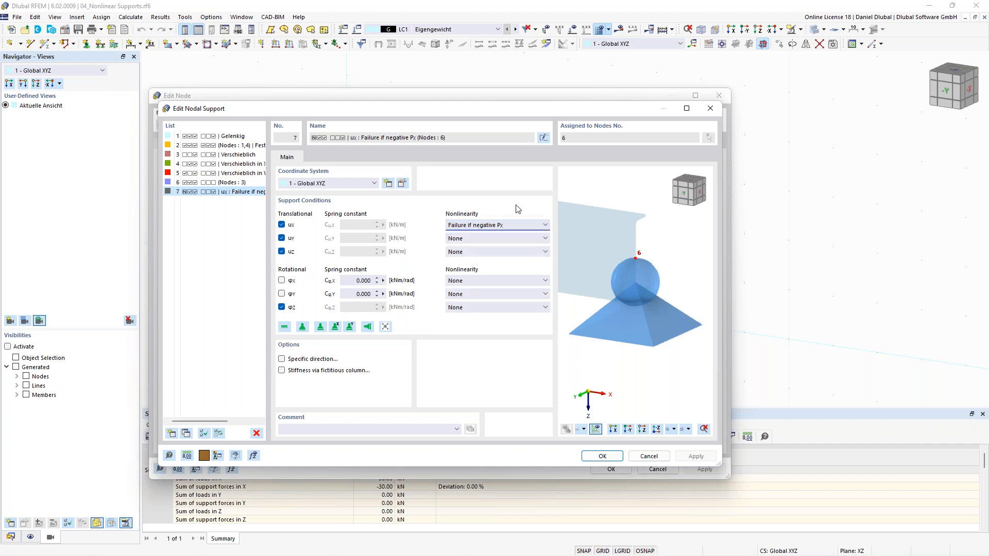
# - Inspect node 6's support in the preview with the whole angled frame in view, and accept the support definition unchanged
pyautogui.scroll(-5, 621, 277)
pyautogui.scroll(3, 621, 281)
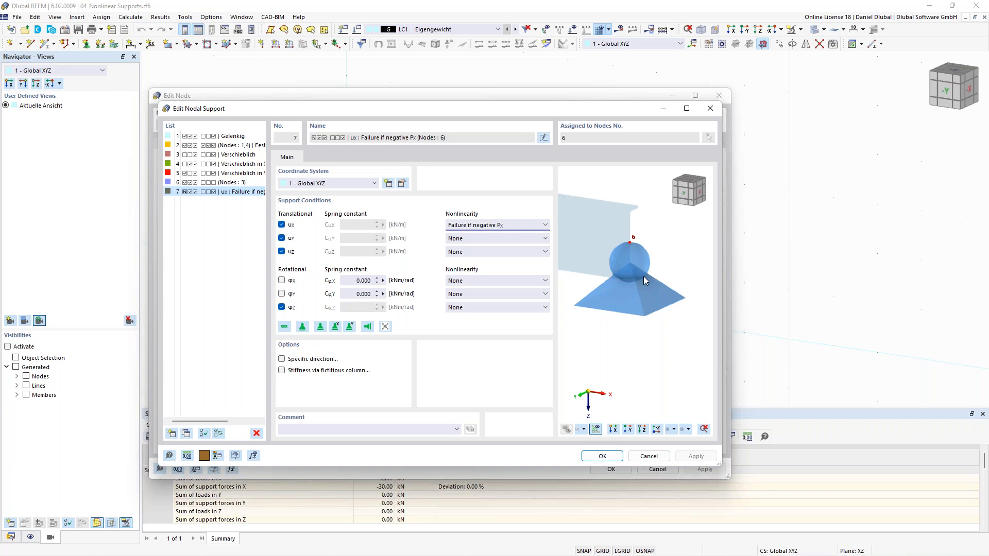
pyautogui.scroll(-5, 644, 276)
pyautogui.moveTo(619, 218); pyautogui.dragTo(637, 230, button='middle')
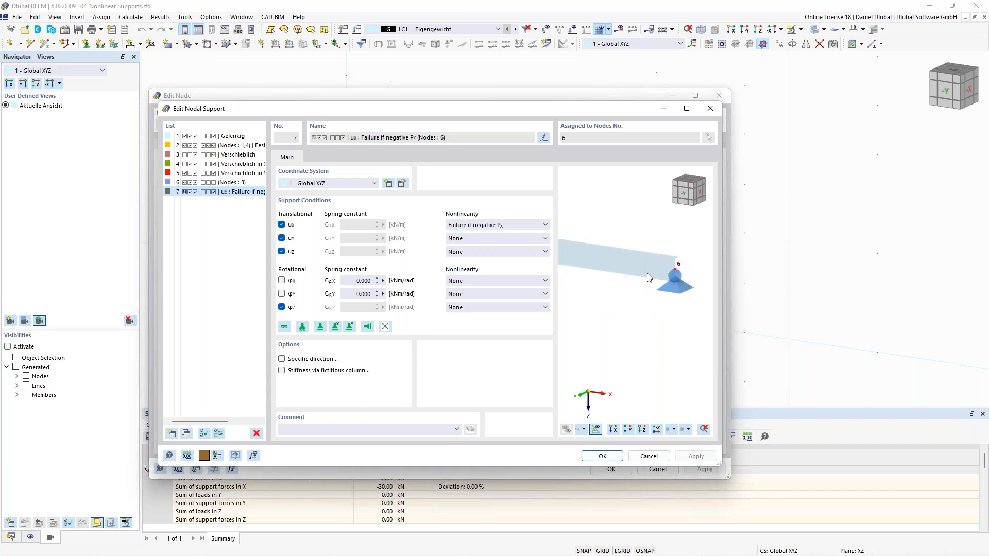
pyautogui.scroll(-2, 598, 232)
pyautogui.moveTo(605, 233); pyautogui.dragTo(569, 239, button='middle')
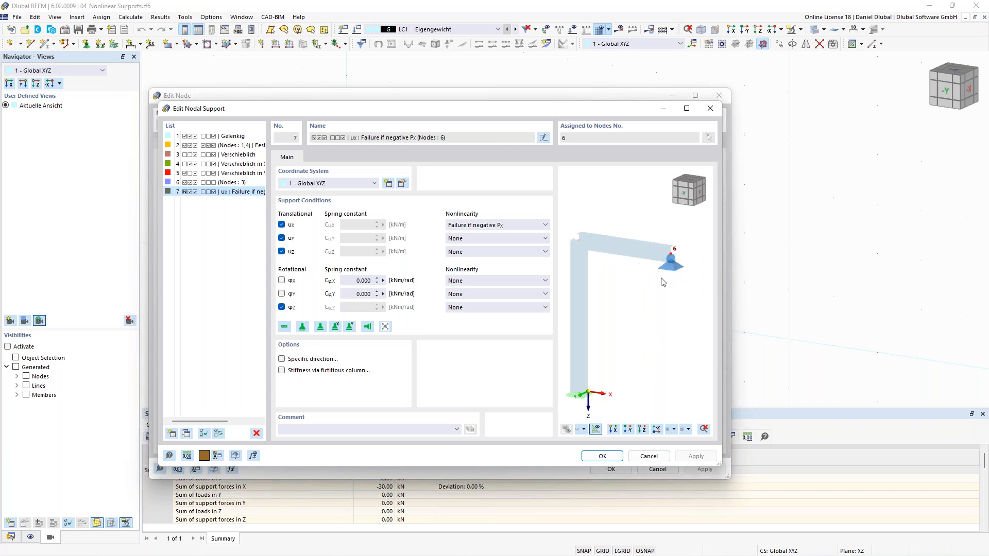
pyautogui.click(617, 457)
pyautogui.click(612, 469)
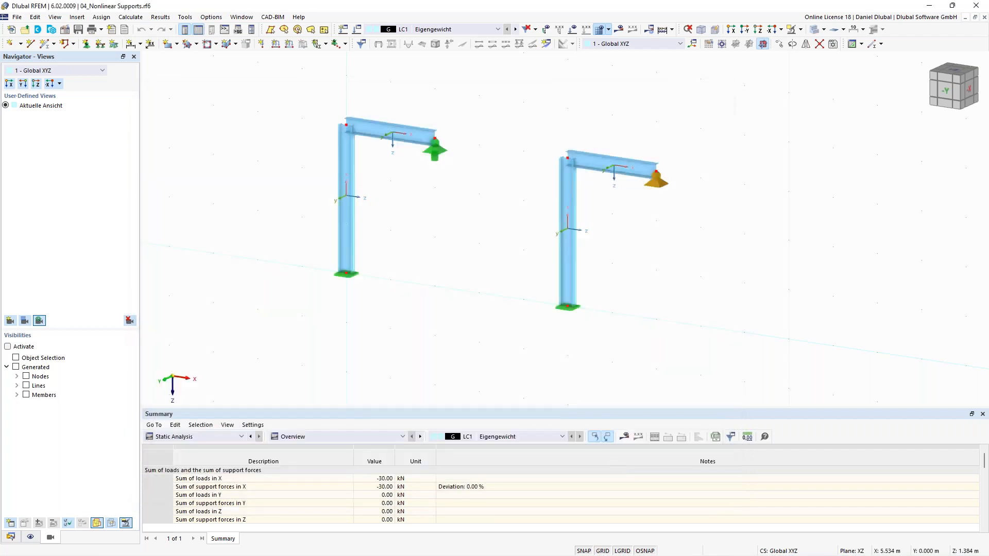
# - Check the LC1 deformations of both angled frames, and return to the undeformed model with its loads shown
pyautogui.click(620, 29)
pyautogui.scroll(1, 415, 163)
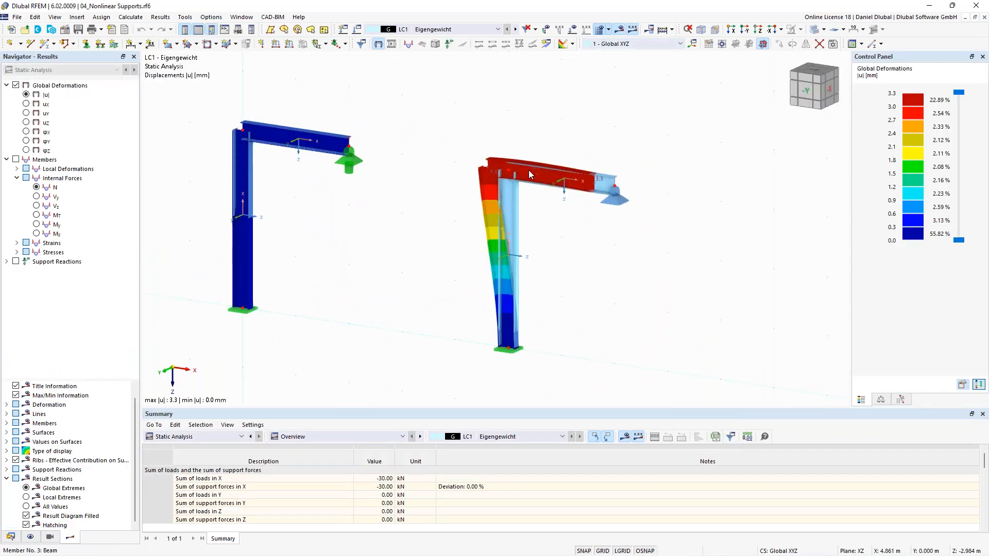
pyautogui.click(621, 30)
pyautogui.click(573, 30)
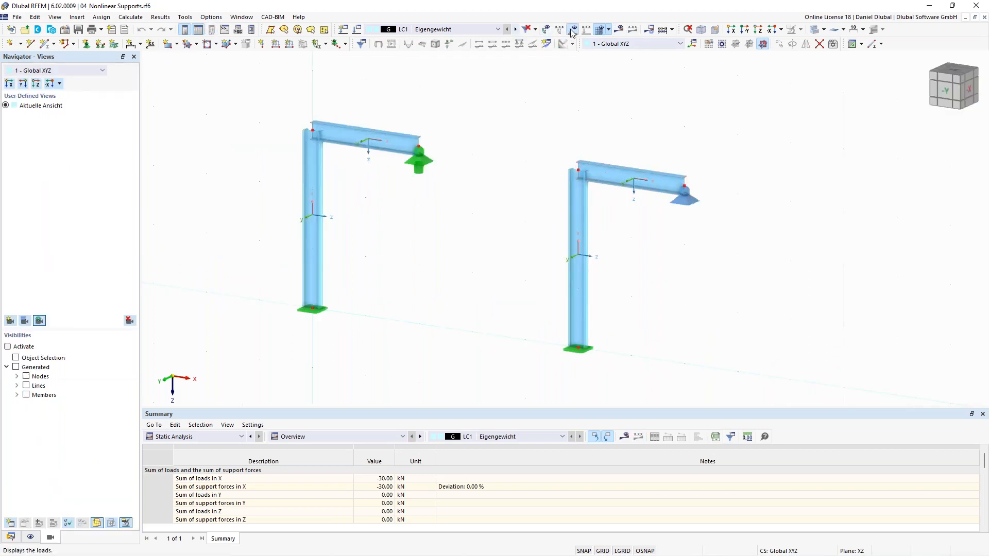
# - Reduce the displayed size of the horizontal nodal loads at the beam ends
pyautogui.rightClick(689, 195)
pyautogui.moveTo(800, 268); pyautogui.dragTo(838, 272)
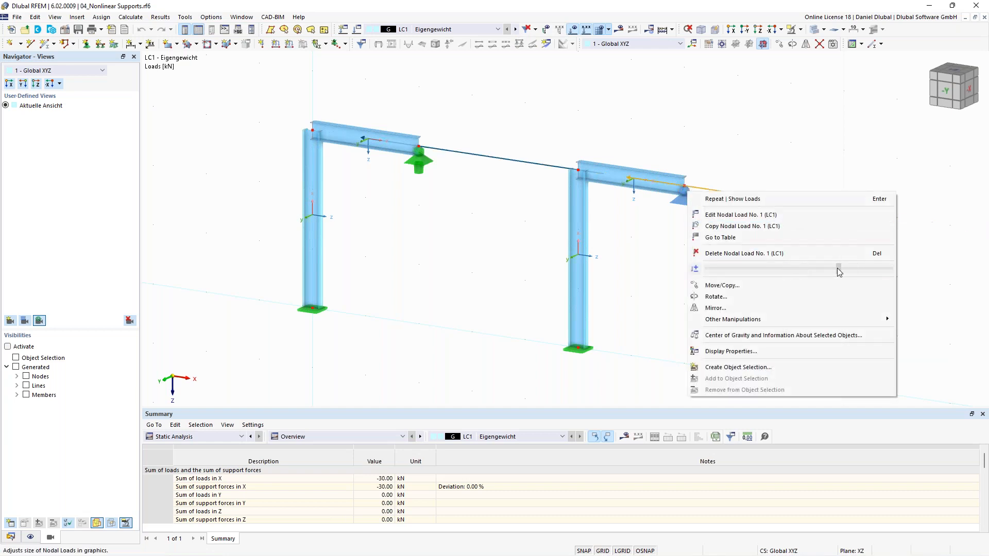
pyautogui.click(665, 285)
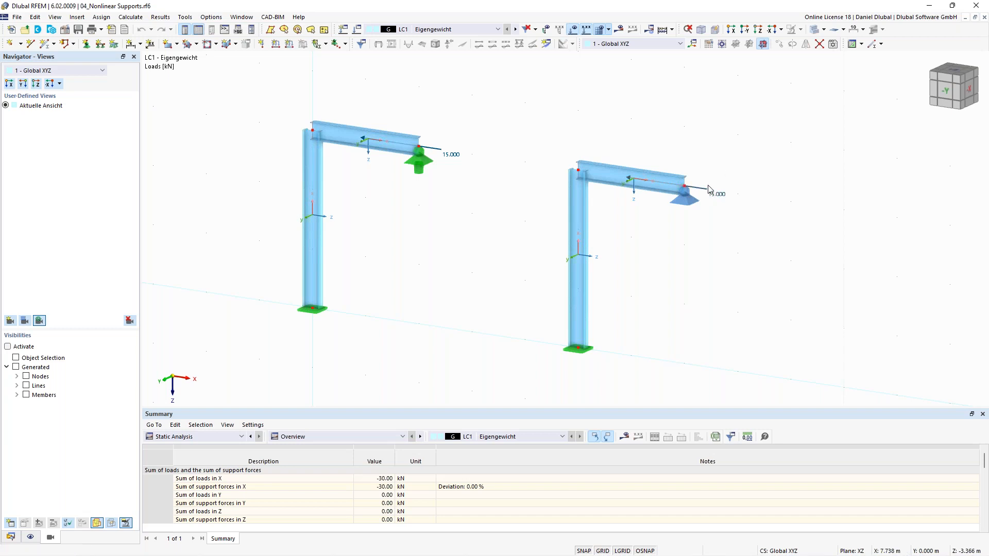
pyautogui.moveTo(611, 132); pyautogui.dragTo(529, 150, button='middle')
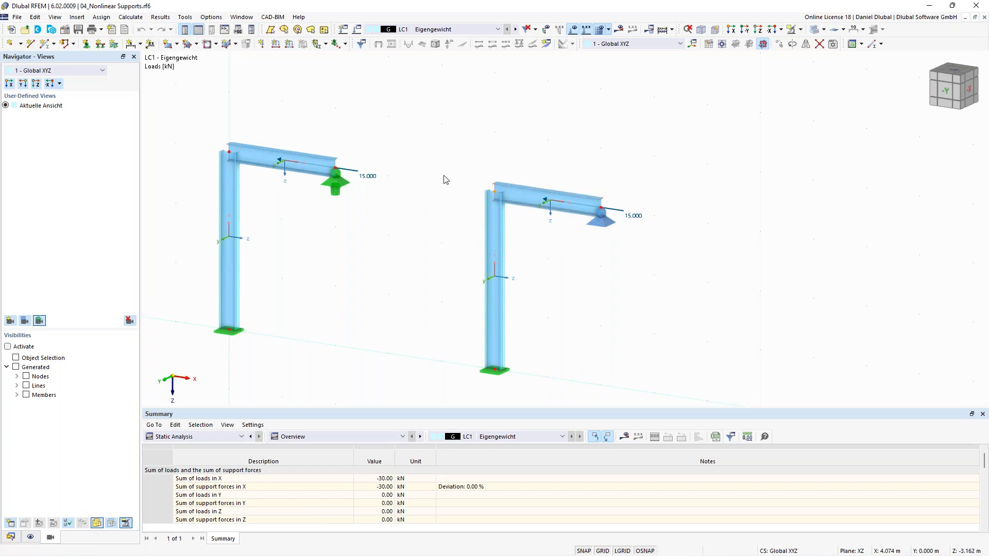
pyautogui.click(608, 221)
# - Show the LC1 total displacements of both angled frames together with their nodal loads
pyautogui.click(620, 29)
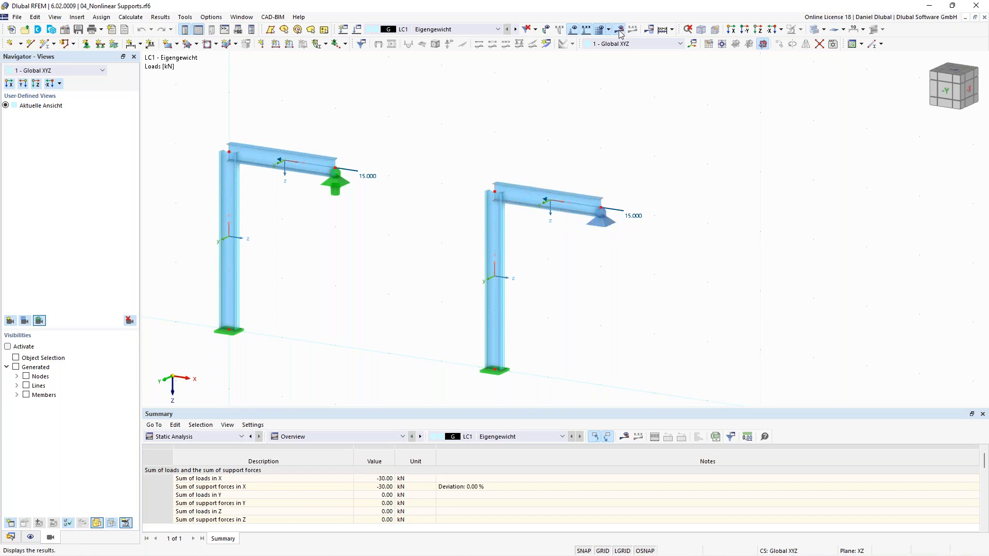
pyautogui.moveTo(394, 264); pyautogui.dragTo(478, 236, button='middle')
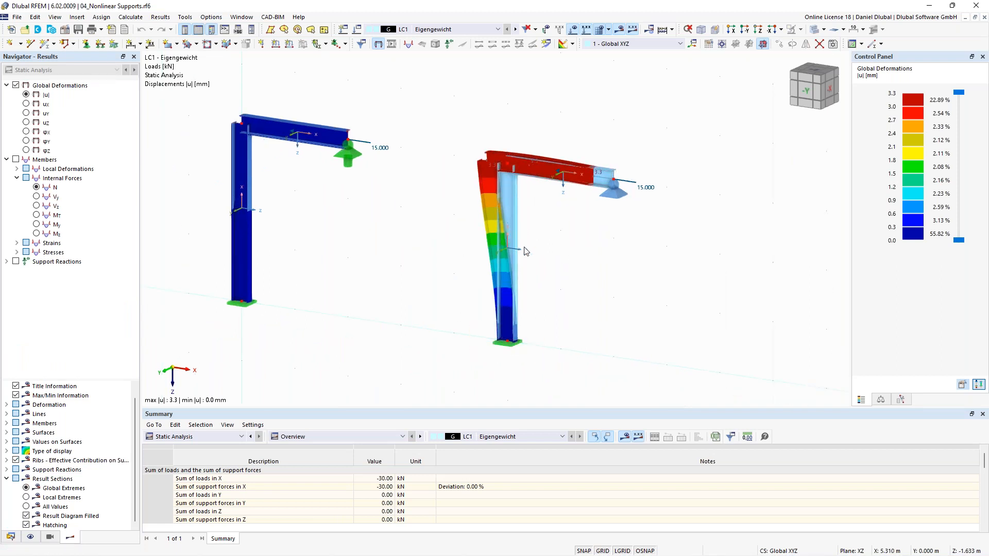
pyautogui.scroll(1, 508, 166)
pyautogui.moveTo(417, 176); pyautogui.dragTo(428, 152, button='middle')
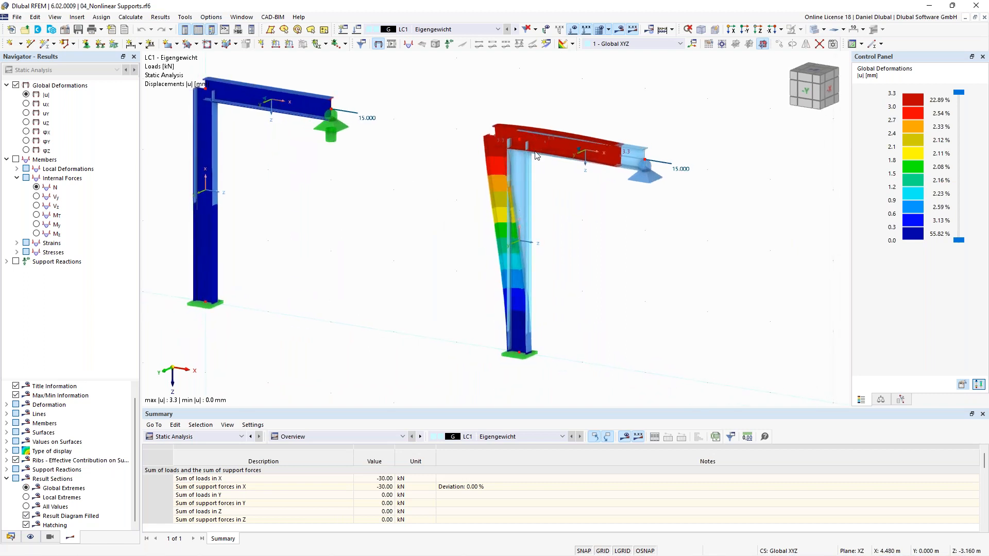
# - Set the display factor for deformations to 128.00
pyautogui.click(881, 400)
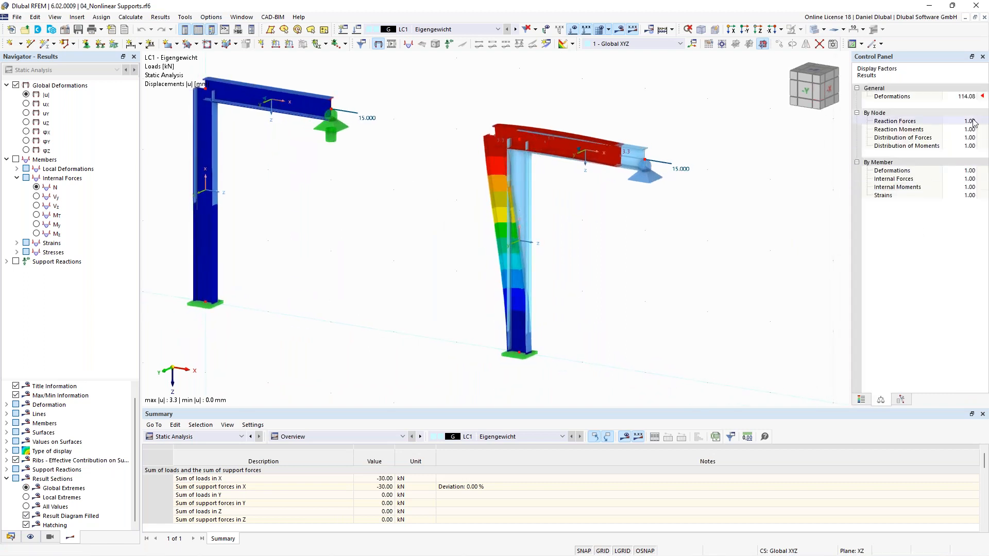
pyautogui.click(972, 96)
pyautogui.click(974, 95)
pyautogui.click(973, 95)
pyautogui.click(973, 95)
pyautogui.click(974, 99)
pyautogui.click(973, 99)
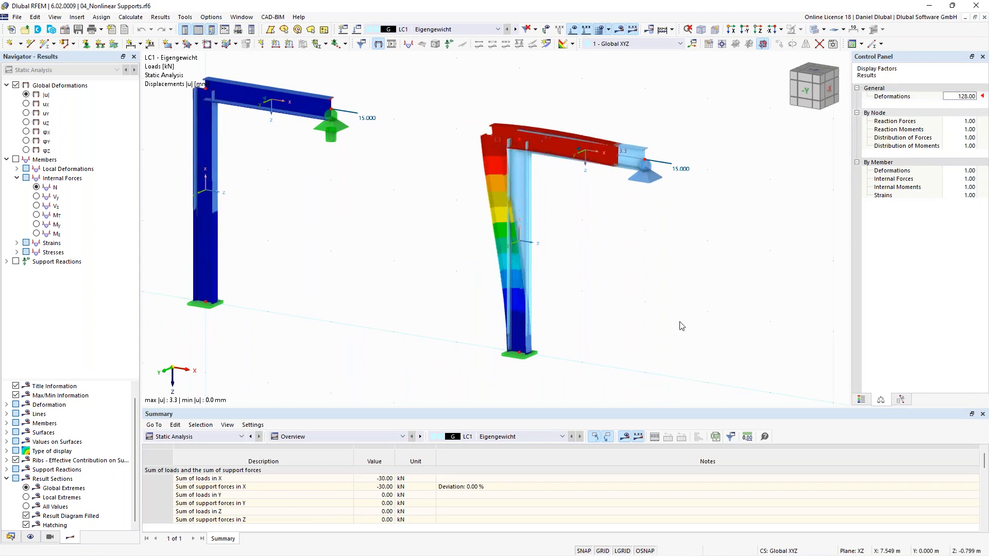
# - Switch to the 05_Ladder with Friction Support model and inspect the whole ladder's LC1 deformation
pyautogui.click(244, 19)
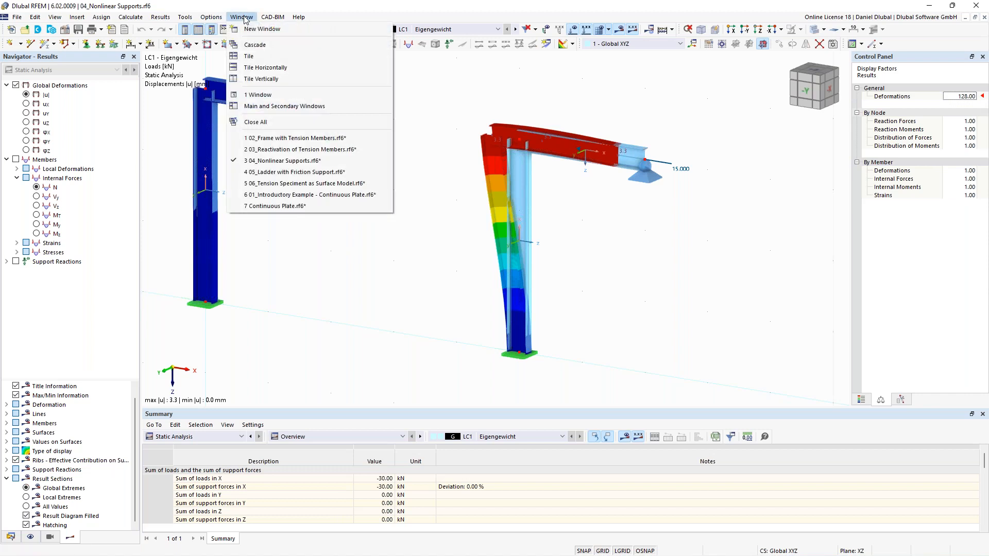
pyautogui.click(319, 175)
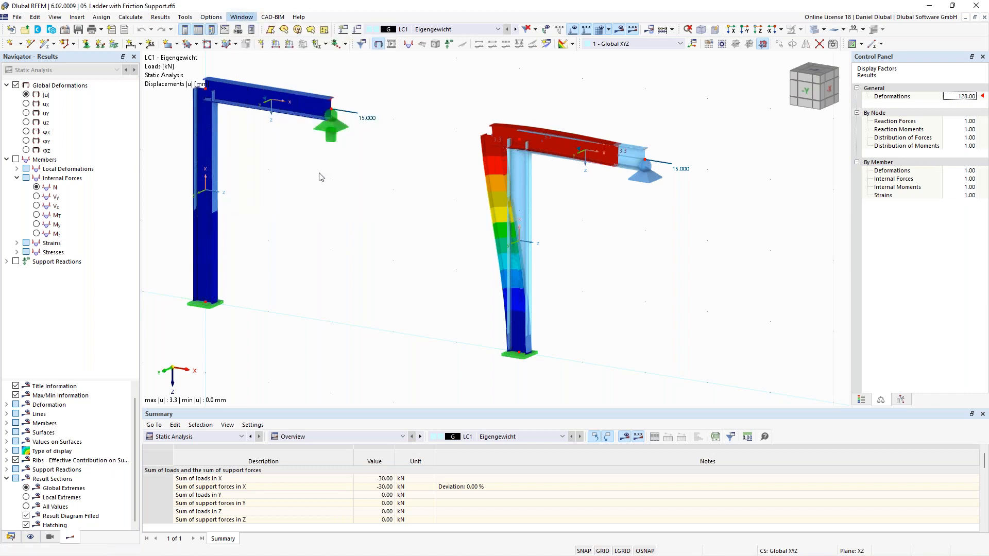
pyautogui.moveTo(368, 256); pyautogui.dragTo(329, 228, button='middle')
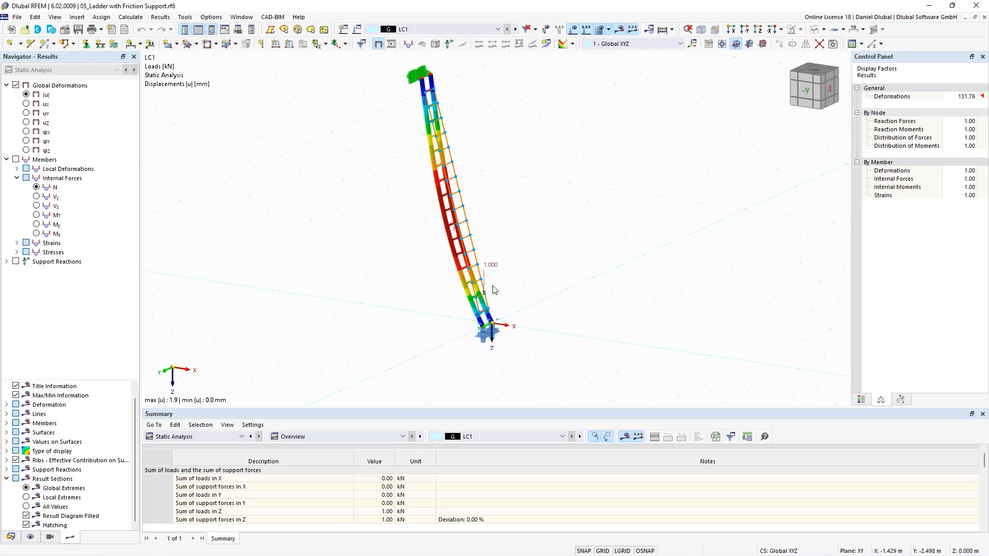
pyautogui.scroll(1, 495, 289)
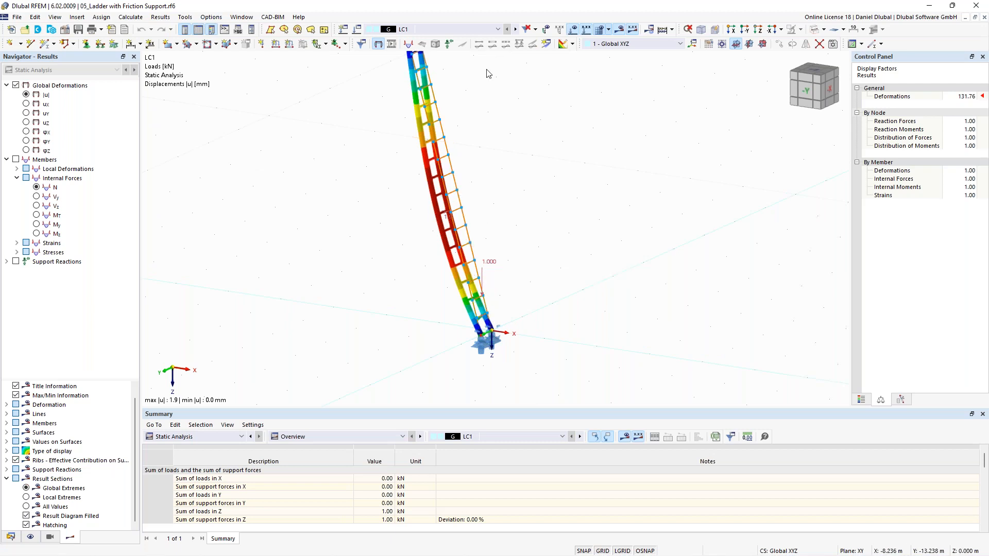
pyautogui.rightClick(490, 31)
pyautogui.moveTo(545, 57); pyautogui.dragTo(509, 57)
pyautogui.click(526, 38)
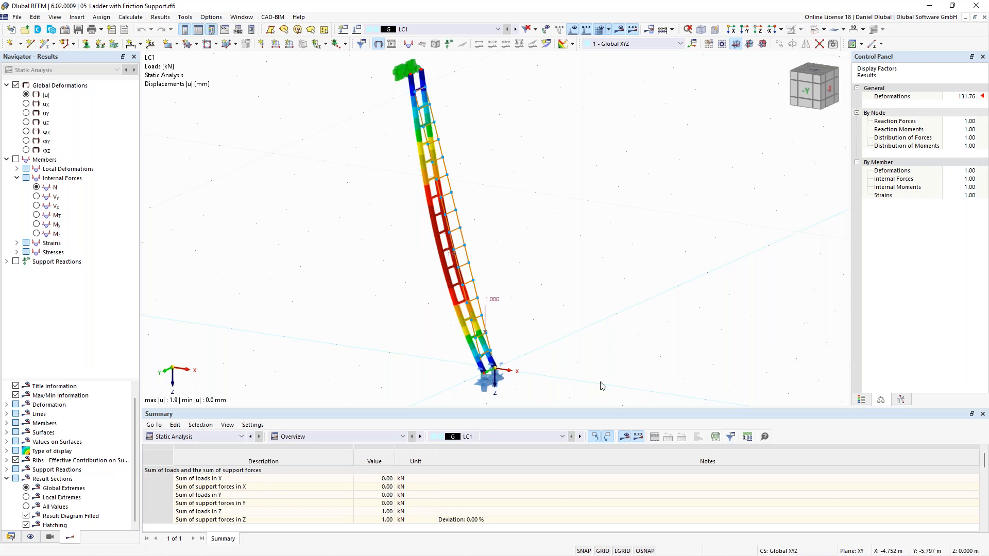
# - Step through the ladder's load cases from LC1 to LC11 and compare the total displacements
pyautogui.scroll(-1, 432, 313)
pyautogui.moveTo(432, 312); pyautogui.dragTo(436, 267, button='middle')
pyautogui.scroll(1, 446, 281)
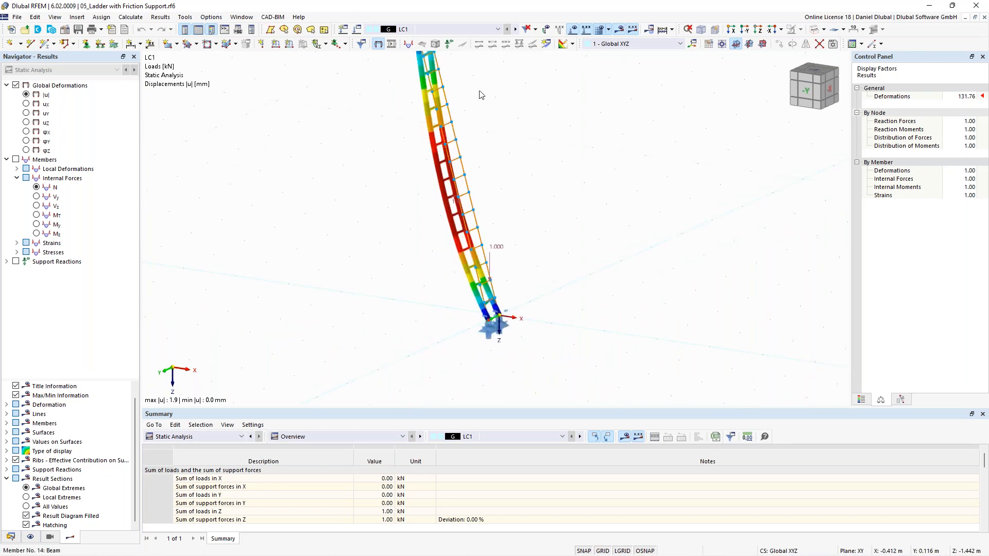
pyautogui.click(515, 30)
pyautogui.click(516, 30)
pyautogui.click(516, 29)
pyautogui.click(515, 29)
pyautogui.click(515, 30)
pyautogui.click(515, 30)
pyautogui.click(515, 30)
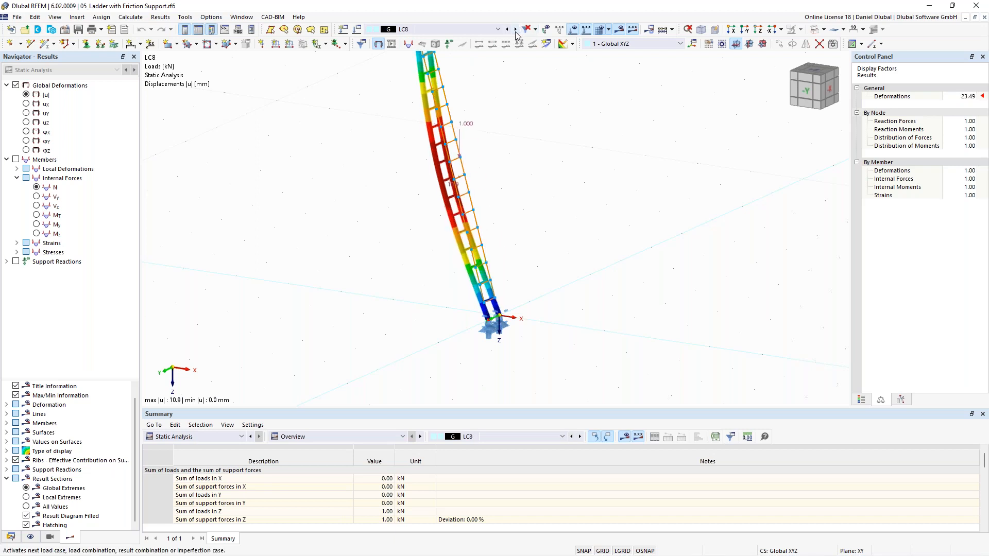
pyautogui.click(516, 30)
pyautogui.click(515, 30)
pyautogui.click(516, 30)
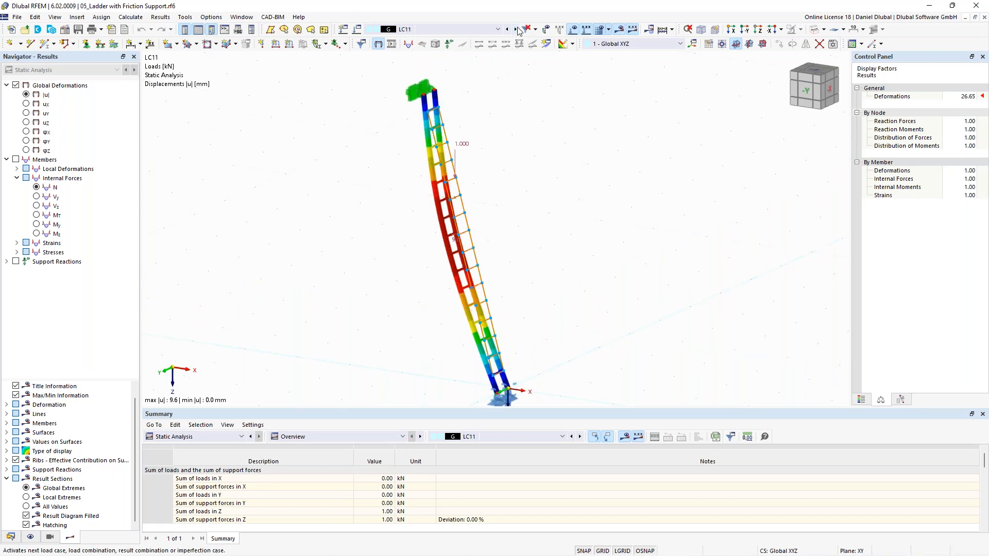
# - Show load case LC12 and examine the ladder's displacements from its base to its upper end
pyautogui.click(516, 30)
pyautogui.moveTo(549, 346); pyautogui.dragTo(558, 306, button='middle')
pyautogui.scroll(4, 558, 306)
pyautogui.keyDown('ctrl'); pyautogui.moveTo(398, 229); pyautogui.dragTo(413, 308, button='middle'); pyautogui.keyUp('ctrl')
pyautogui.scroll(-1, 413, 304)
pyautogui.scroll(1, 408, 294)
pyautogui.scroll(-3, 408, 295)
pyautogui.moveTo(394, 231); pyautogui.dragTo(420, 279, button='middle')
pyautogui.scroll(-2, 399, 256)
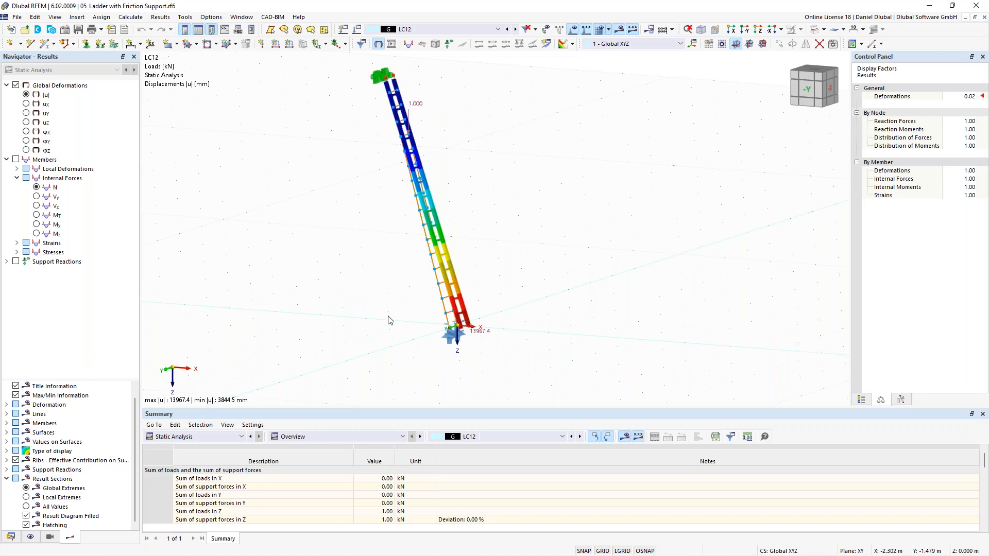
pyautogui.scroll(2, 389, 321)
pyautogui.scroll(1, 451, 352)
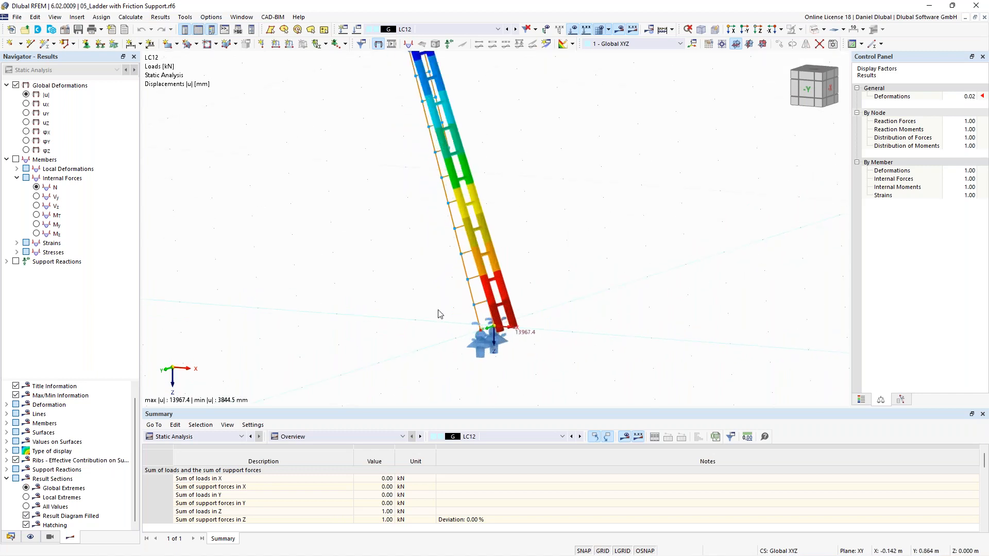
pyautogui.scroll(-1, 441, 314)
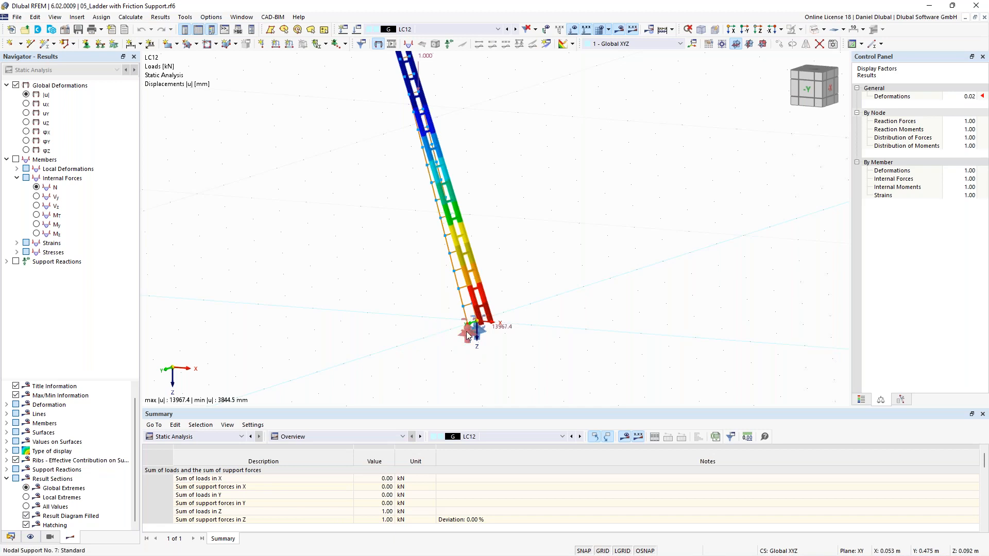
# - Open the nodal support at the ladder's base for editing and review the nonlinearity options for uX, keeping Friction Pz
pyautogui.moveTo(468, 338)
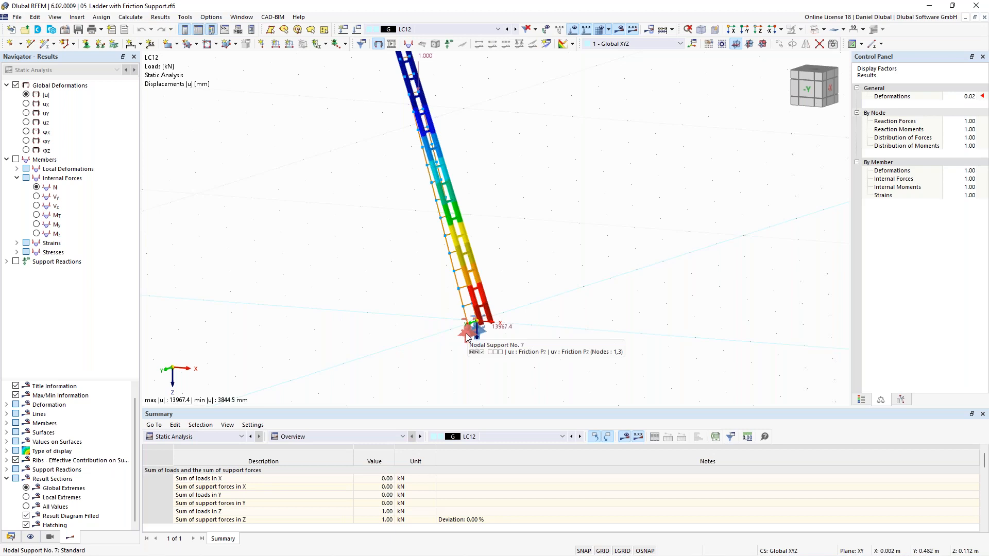
pyautogui.doubleClick(467, 337)
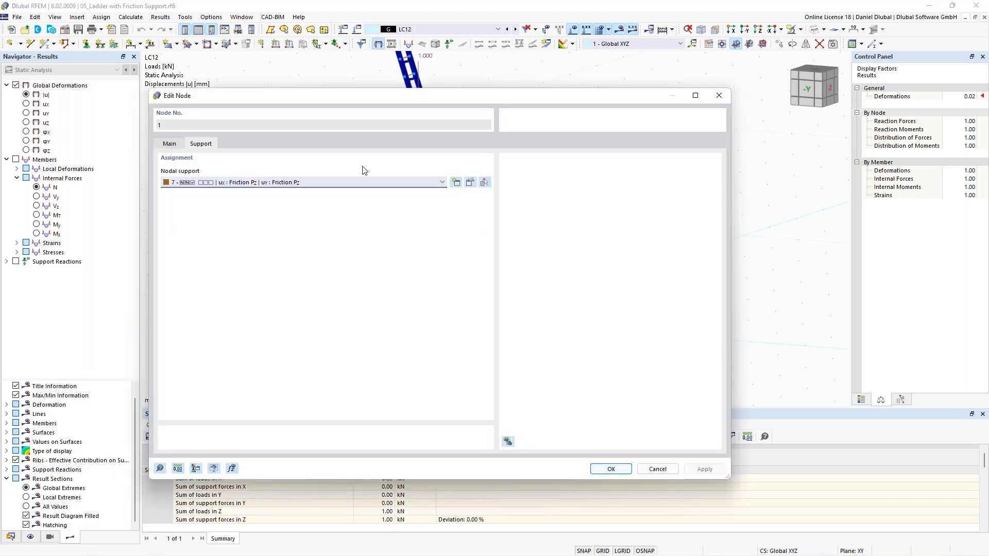
pyautogui.click(469, 184)
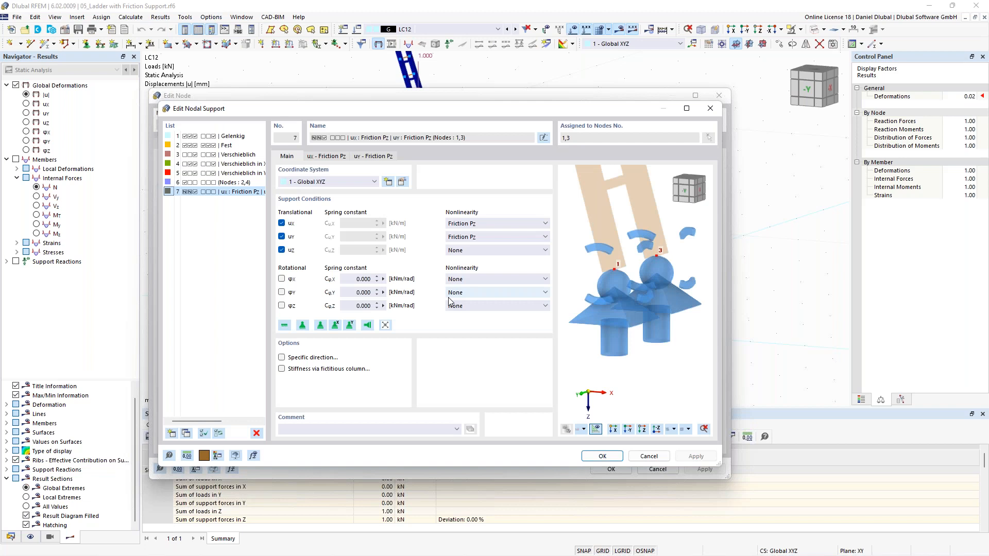
pyautogui.click(501, 226)
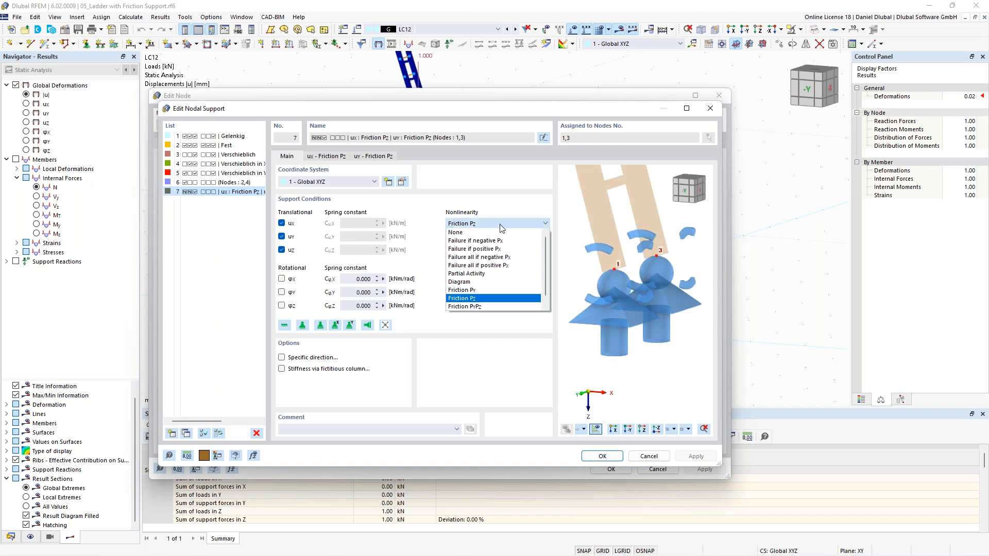
pyautogui.click(500, 225)
pyautogui.click(500, 225)
pyautogui.click(487, 299)
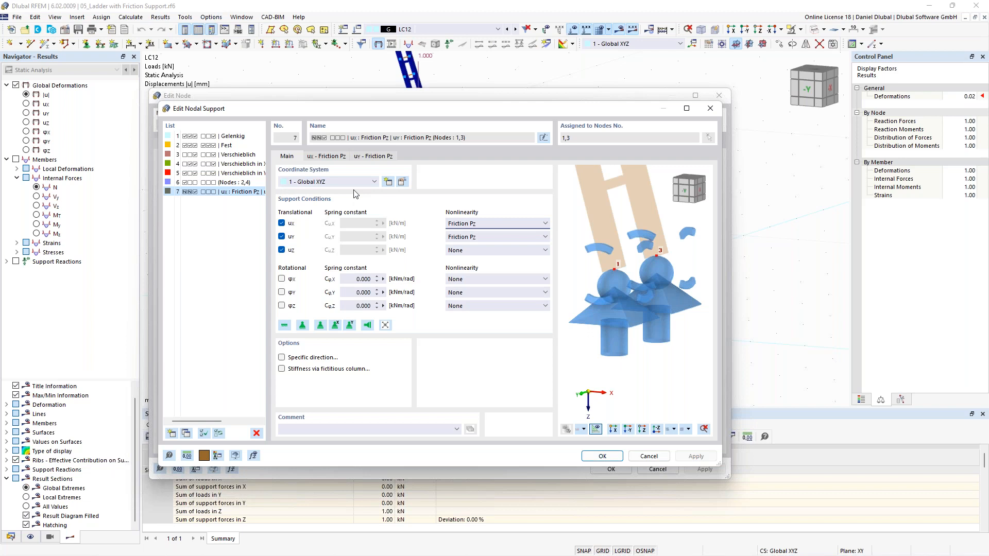
# - Check the uX friction coefficient of the base support and close the support and node settings without changes
pyautogui.click(340, 157)
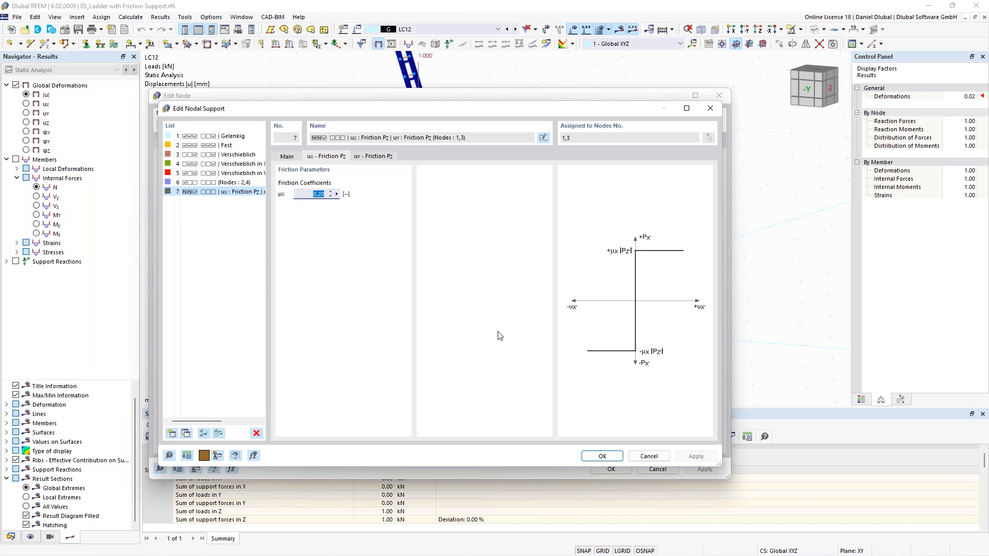
pyautogui.click(312, 195)
pyautogui.doubleClick(315, 194)
pyautogui.click(644, 457)
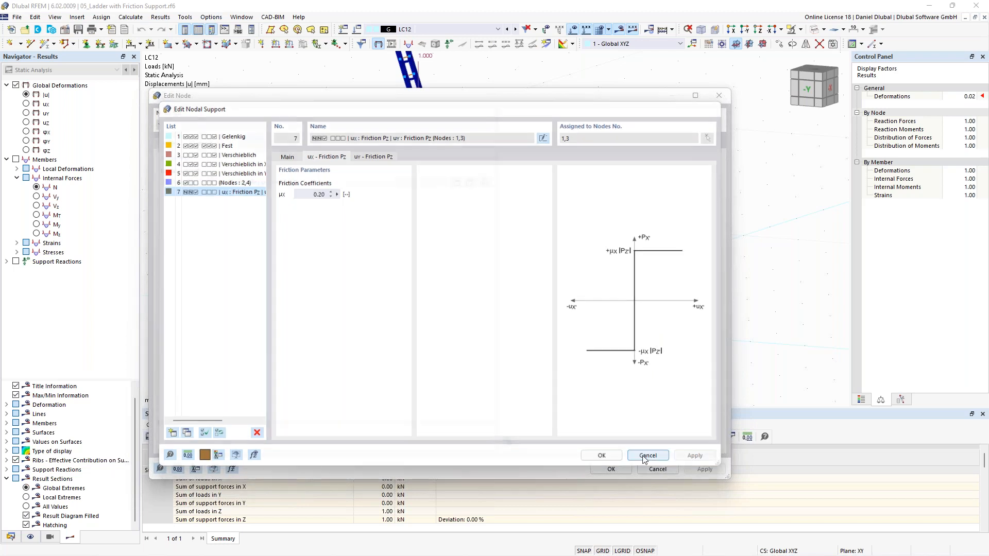
pyautogui.click(721, 102)
# - Display the support reactions at the ladder's base and go back to load case LC10
pyautogui.scroll(3, 402, 286)
pyautogui.click(17, 262)
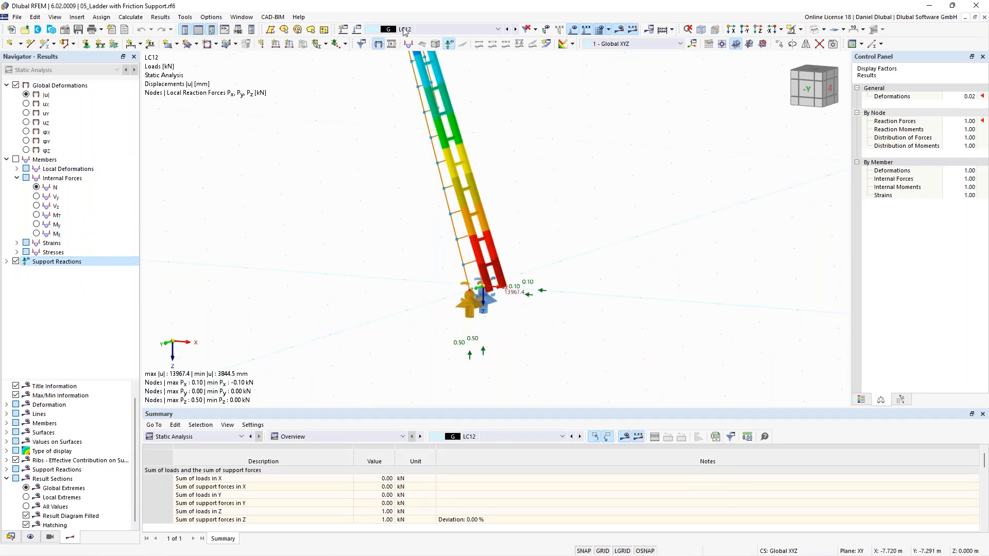
pyautogui.click(508, 29)
pyautogui.click(508, 29)
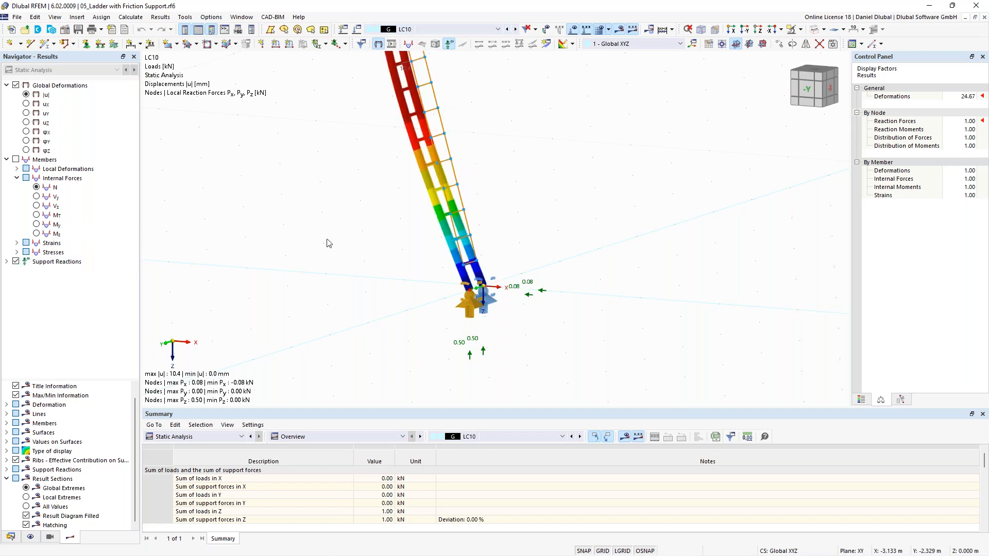
pyautogui.scroll(2, 406, 270)
pyautogui.moveTo(396, 259); pyautogui.dragTo(363, 245, button='middle')
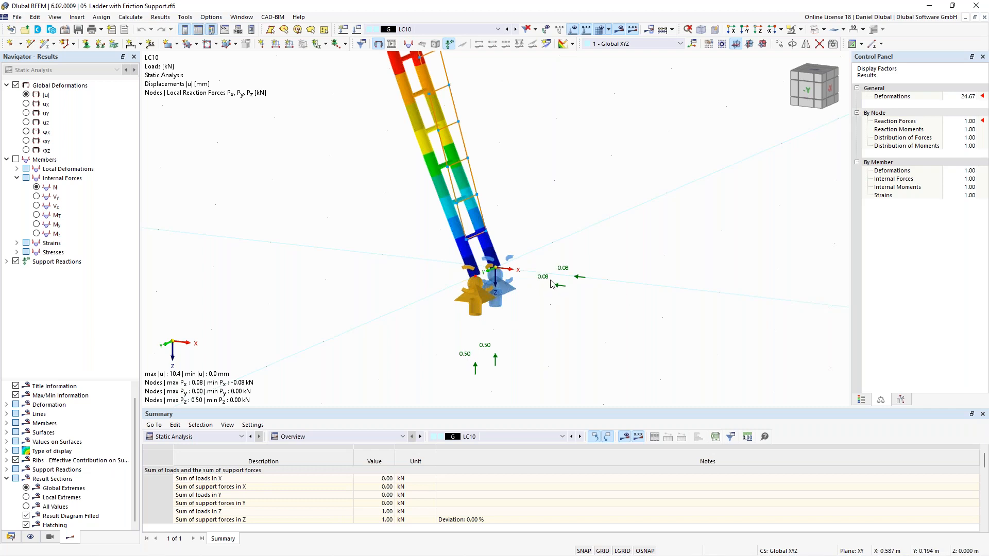
# - Compare the base support reactions in LC11 and LC12, return to LC8, and step forward to LC11
pyautogui.click(515, 29)
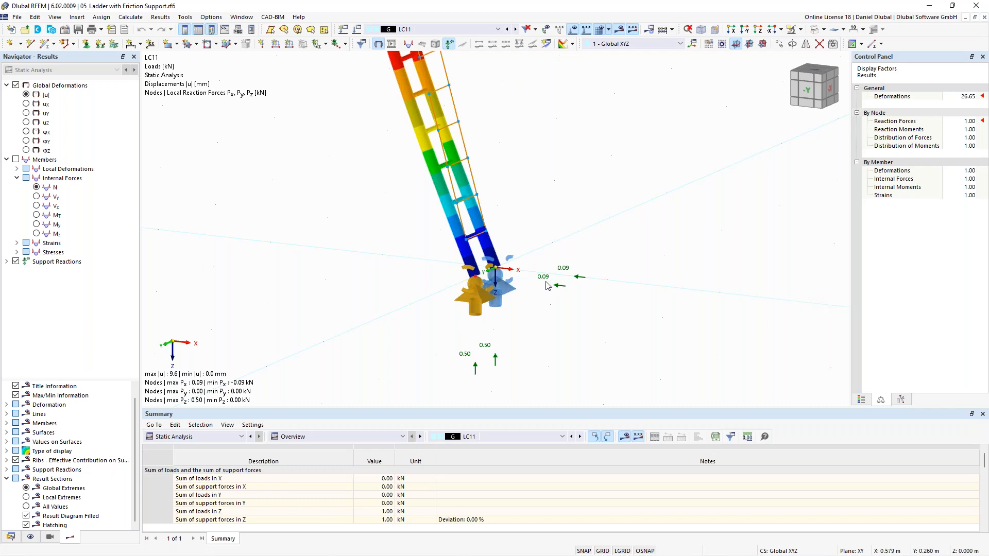
pyautogui.click(515, 29)
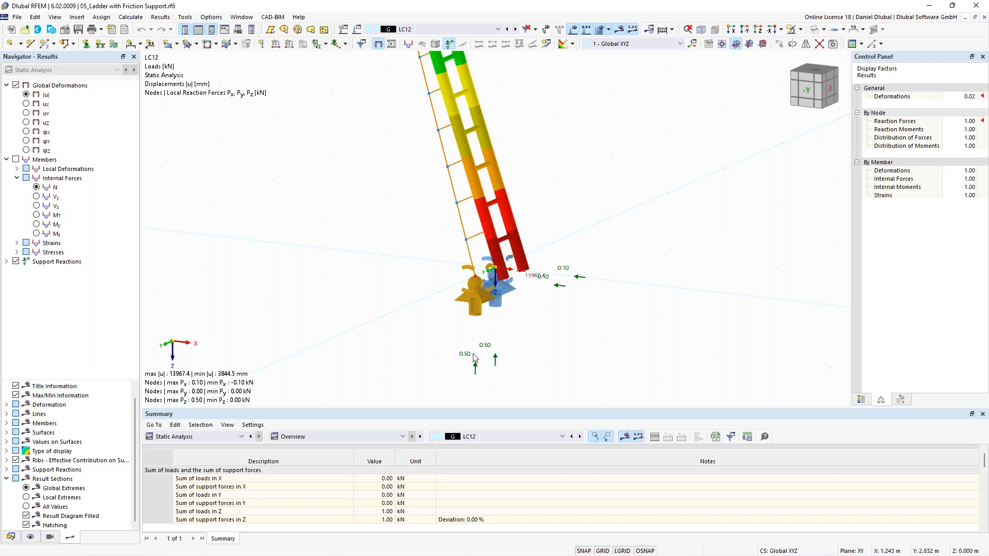
pyautogui.scroll(-2, 475, 360)
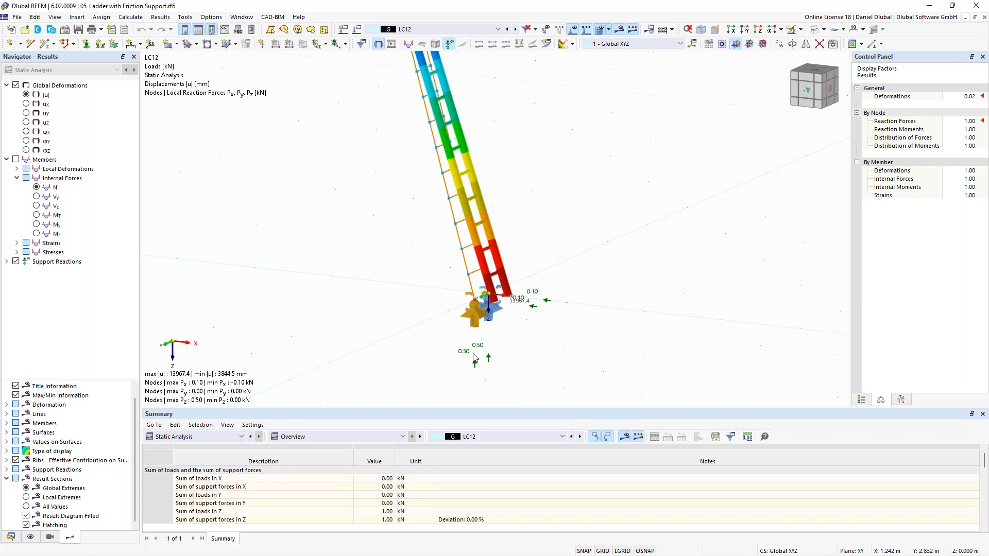
pyautogui.click(508, 29)
pyautogui.click(508, 30)
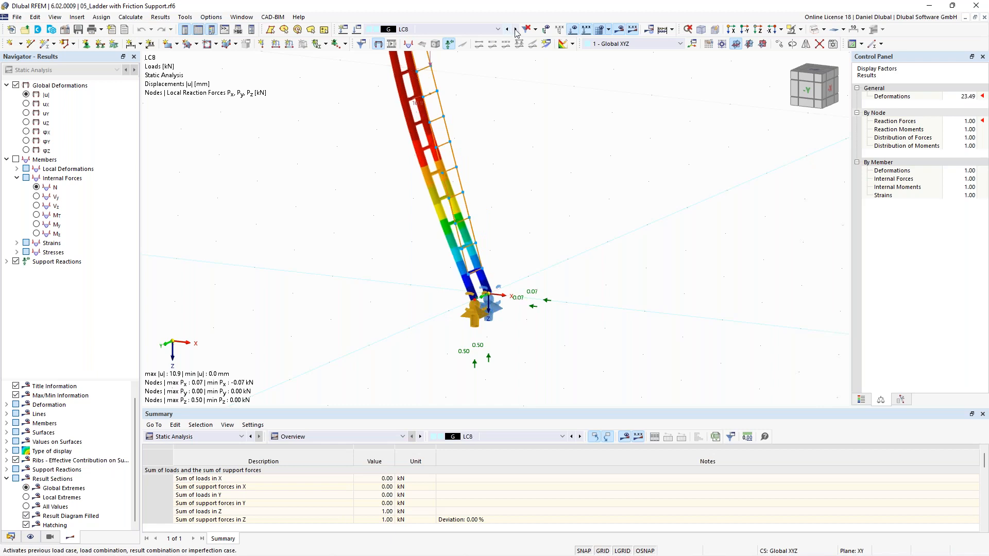
pyautogui.click(518, 32)
pyautogui.click(518, 32)
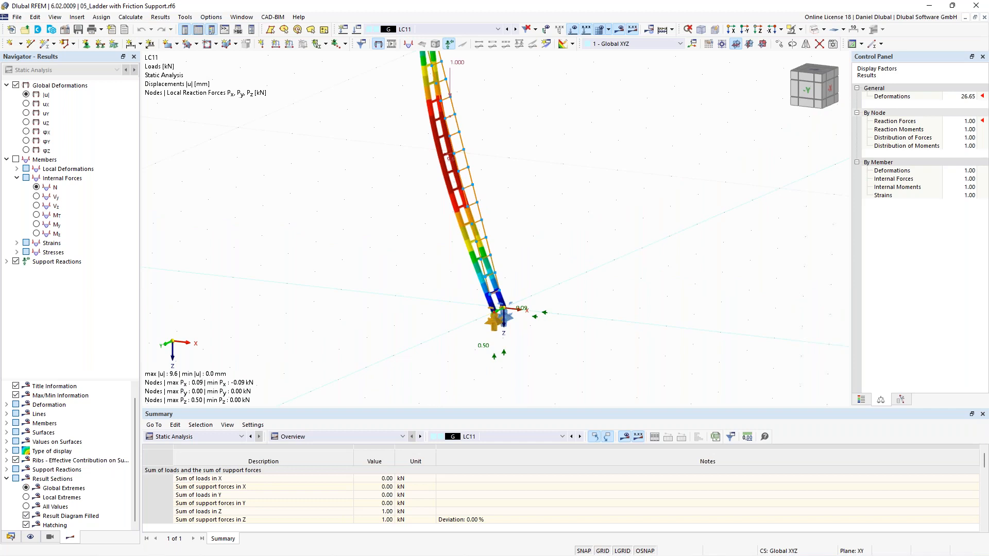
# - Switch to the 06_Tension Speciment as Surface Model file and examine the specimen's geometry
pyautogui.click(242, 17)
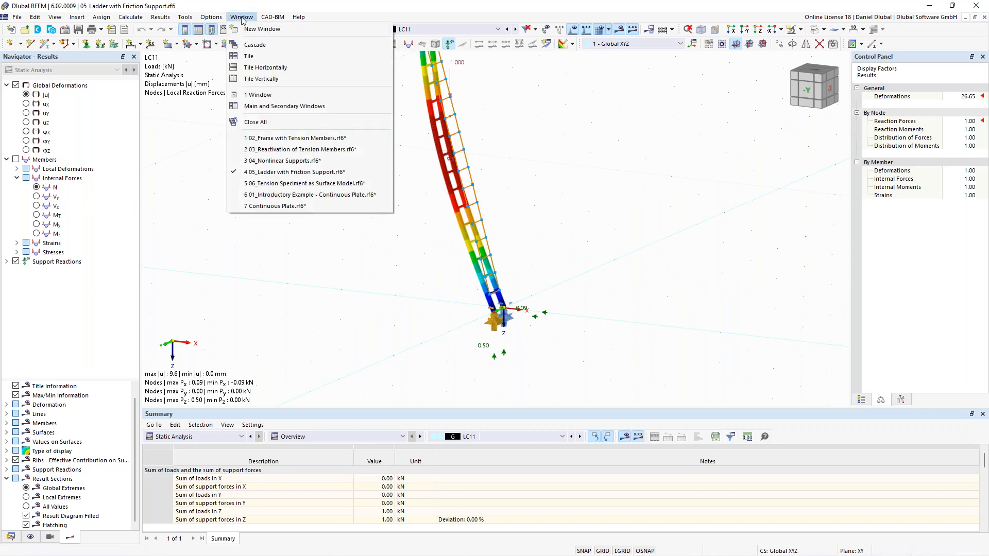
pyautogui.click(314, 184)
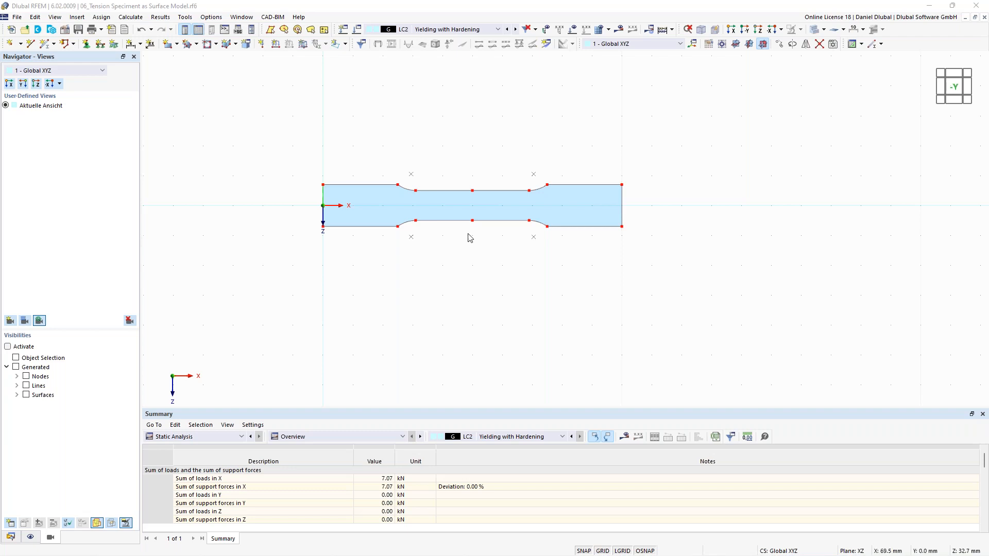
pyautogui.scroll(3, 283, 185)
pyautogui.click(215, 7)
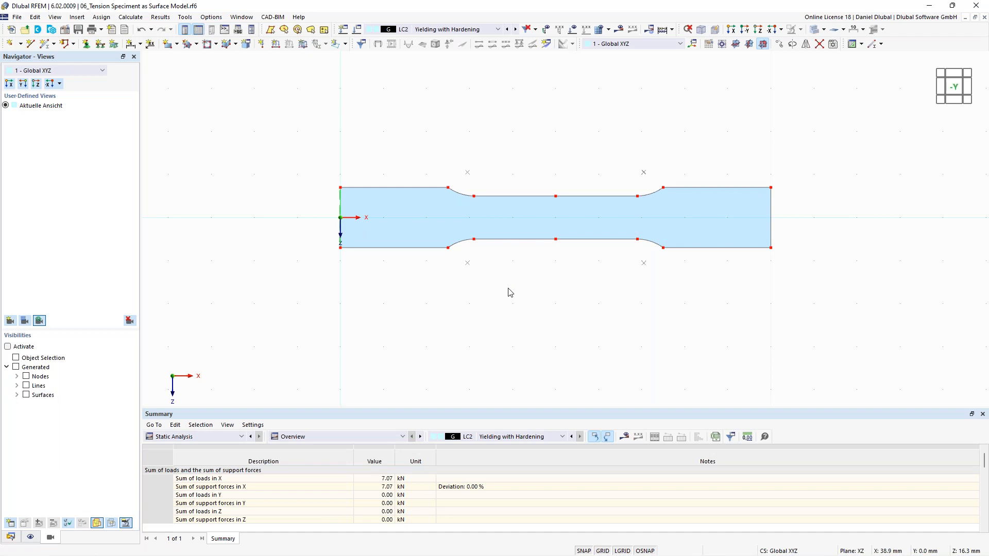
pyautogui.scroll(-2, 533, 318)
pyautogui.scroll(1, 520, 304)
pyautogui.scroll(3, 510, 299)
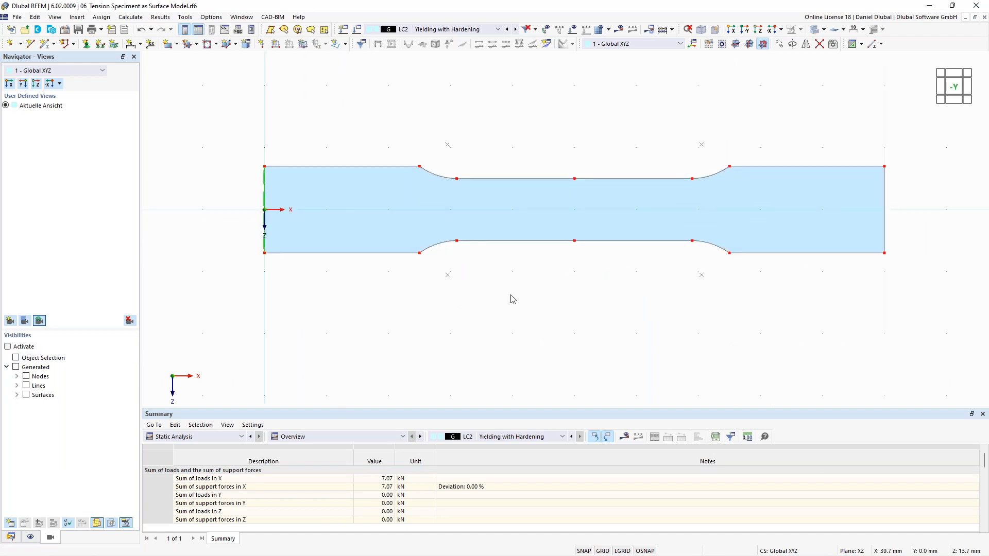
pyautogui.scroll(-1, 417, 206)
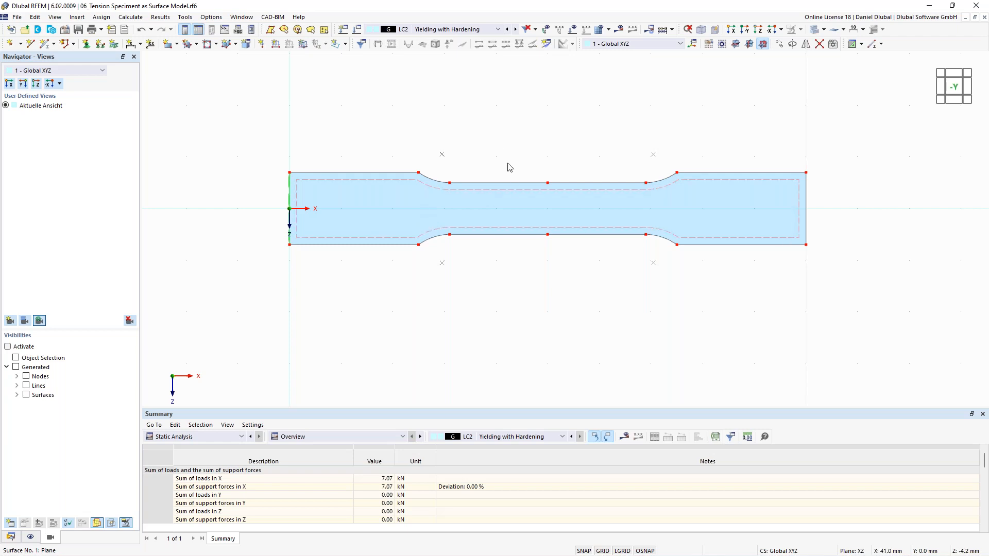
pyautogui.scroll(-3, 503, 139)
pyautogui.moveTo(494, 119); pyautogui.dragTo(483, 137, button='middle')
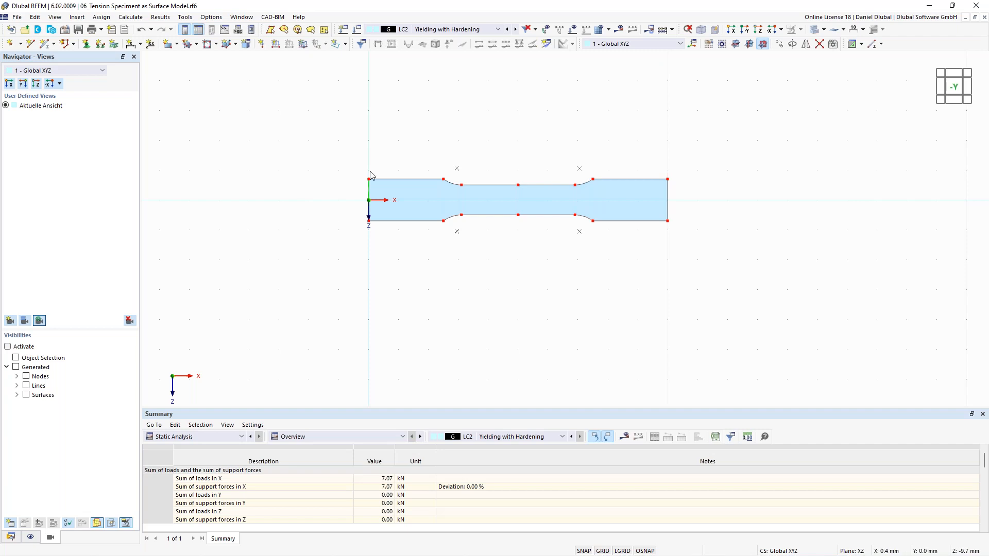
# - Check the add-ons in the tension specimen model's base data
pyautogui.scroll(3, 370, 176)
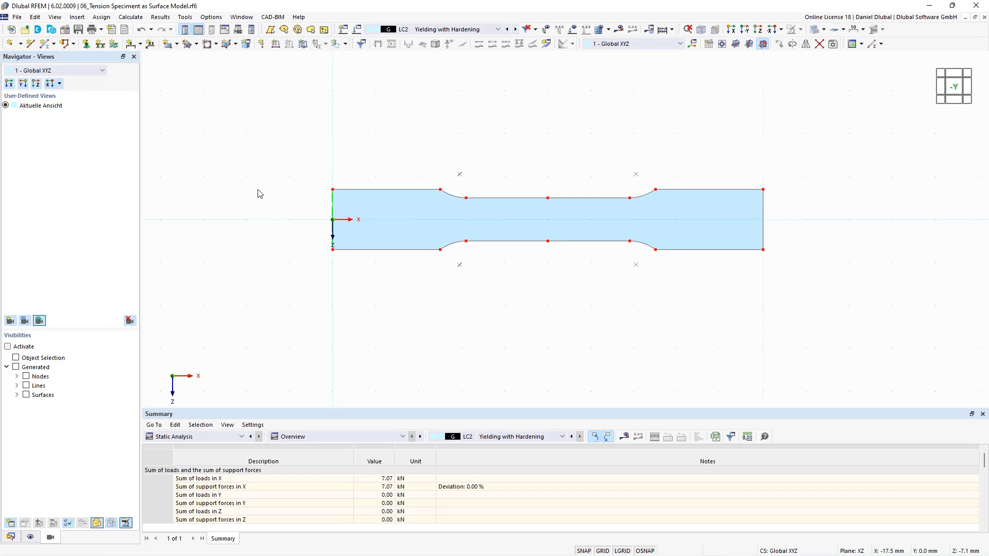
pyautogui.click(69, 30)
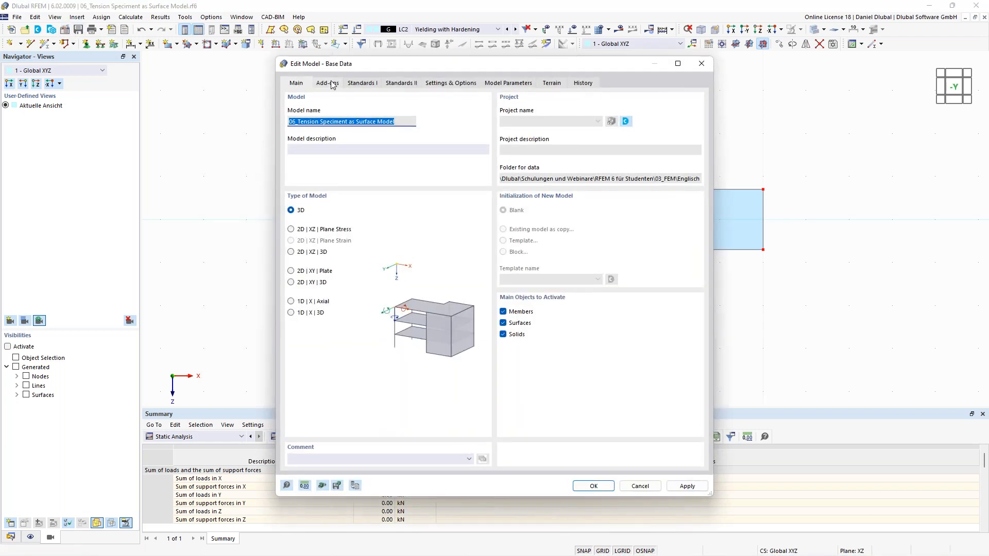
pyautogui.click(331, 84)
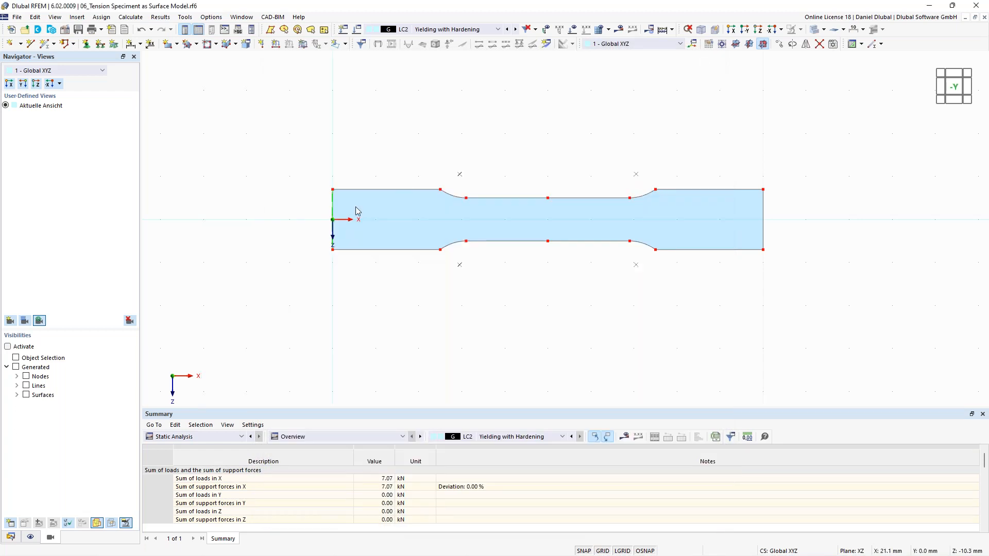
# - Show the specimen model's data tree and switch to load case LC1 Yield Strength
pyautogui.click(11, 537)
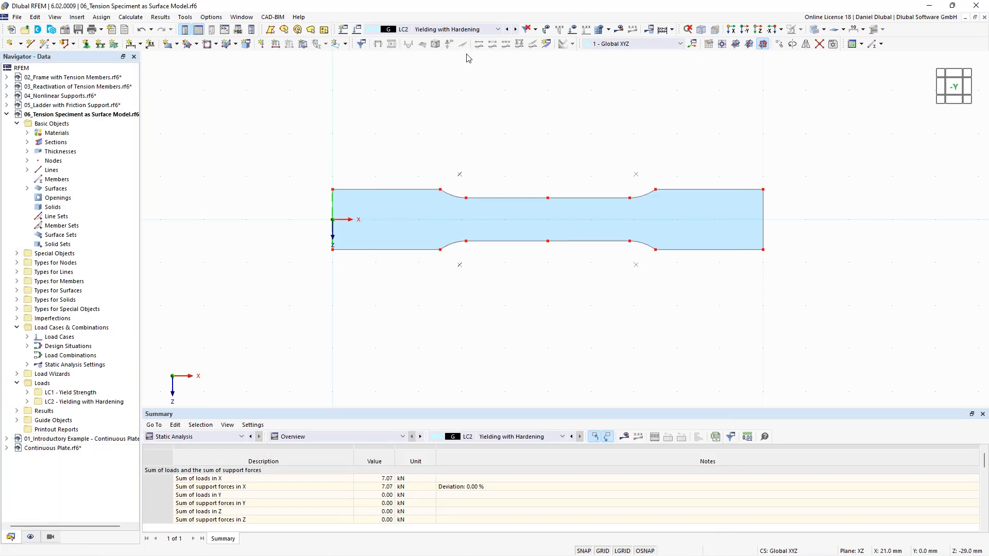
pyautogui.click(507, 28)
pyautogui.moveTo(429, 108); pyautogui.dragTo(384, 129, button='middle')
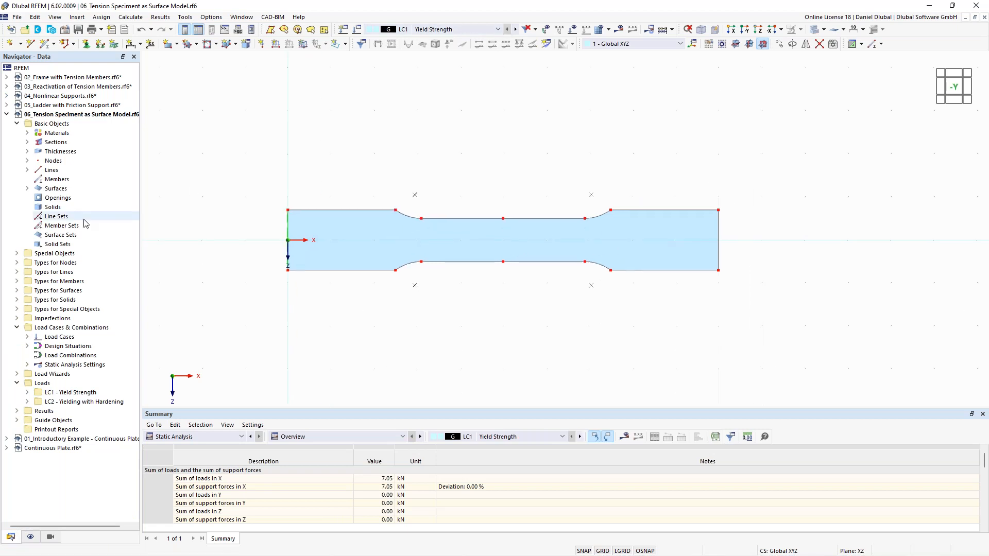
# - Select the specimen's surface and check its entry among the model's surfaces
pyautogui.click(357, 249)
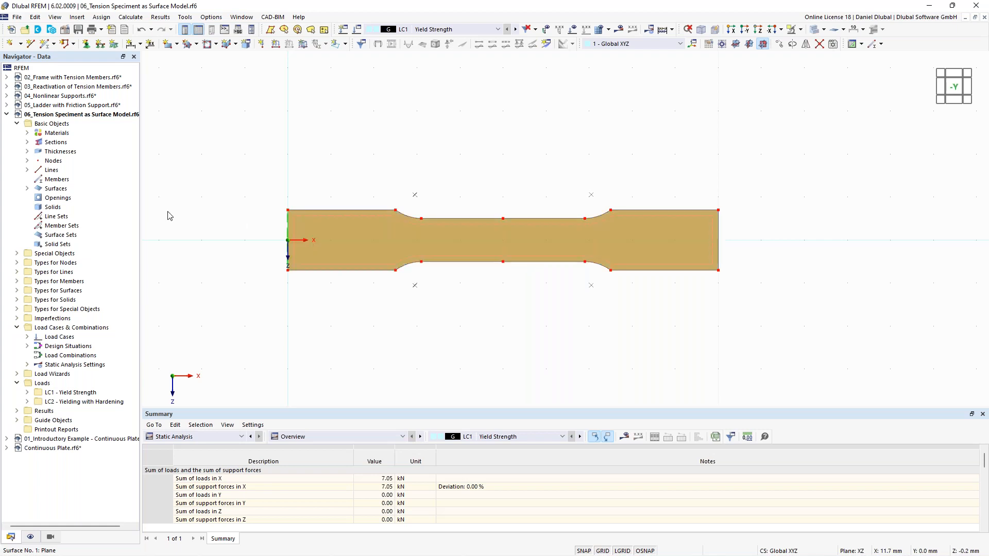
pyautogui.click(27, 188)
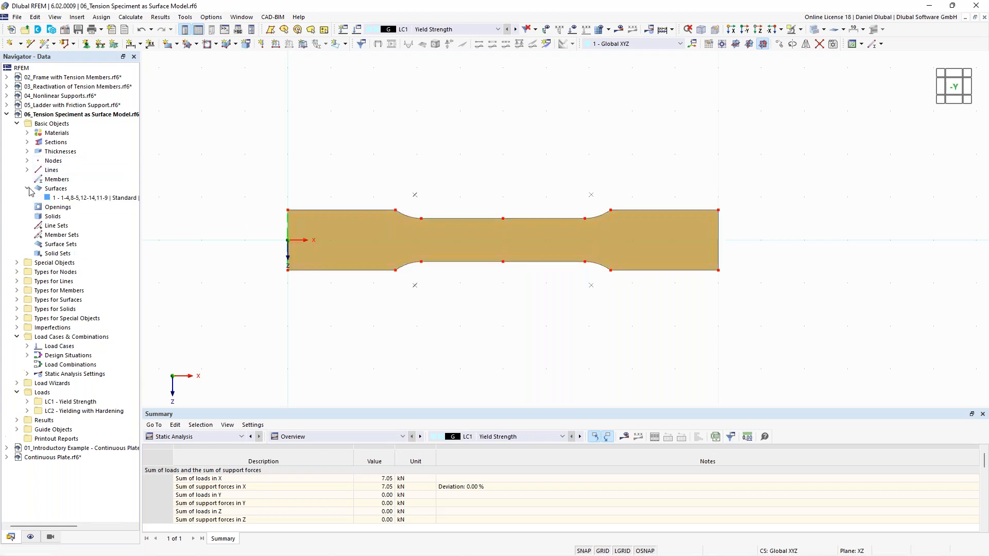
pyautogui.click(27, 188)
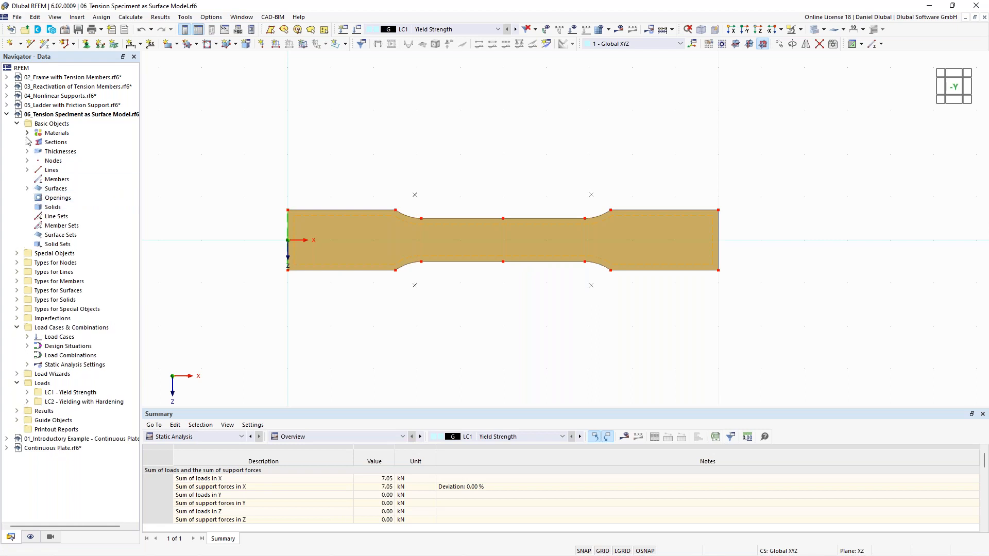
# - Assign material 1 - S235 | Isotropic | Linear Elastic to the specimen surface's thickness and accept deleting the existing results
pyautogui.click(27, 133)
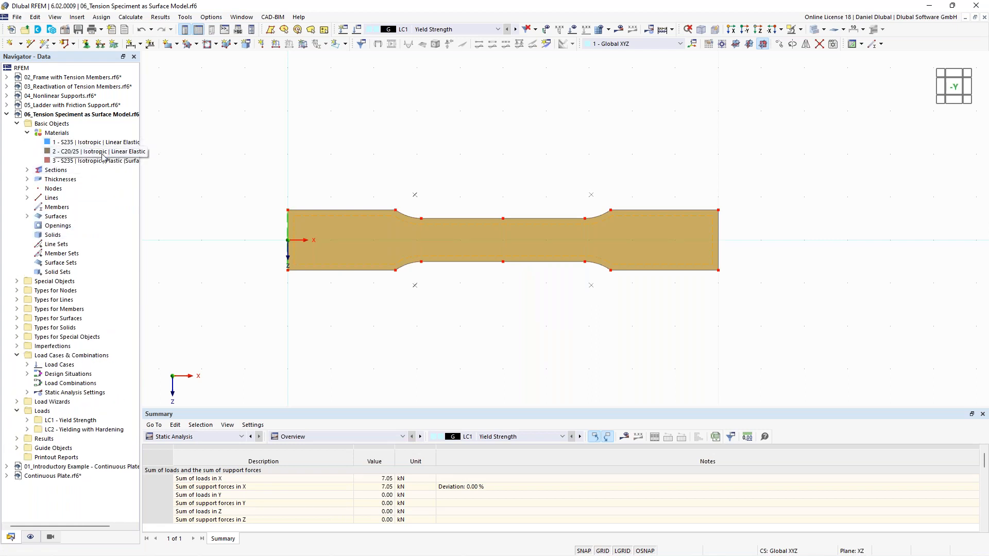
pyautogui.doubleClick(361, 251)
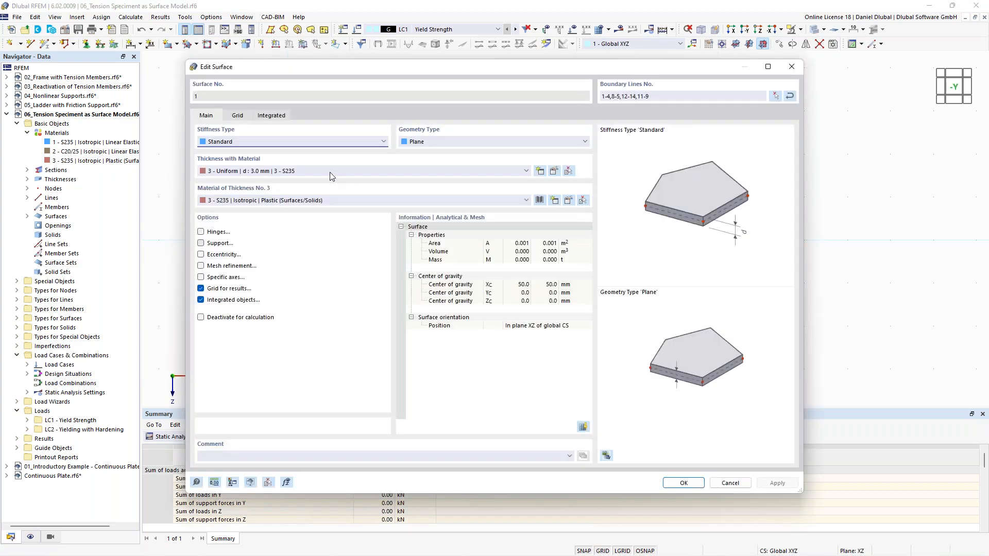
pyautogui.click(325, 198)
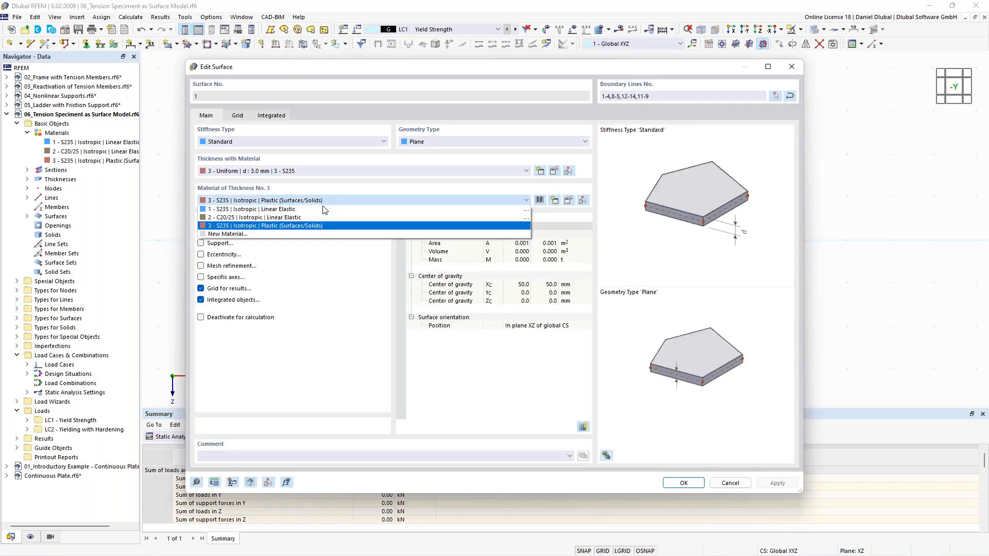
pyautogui.click(325, 209)
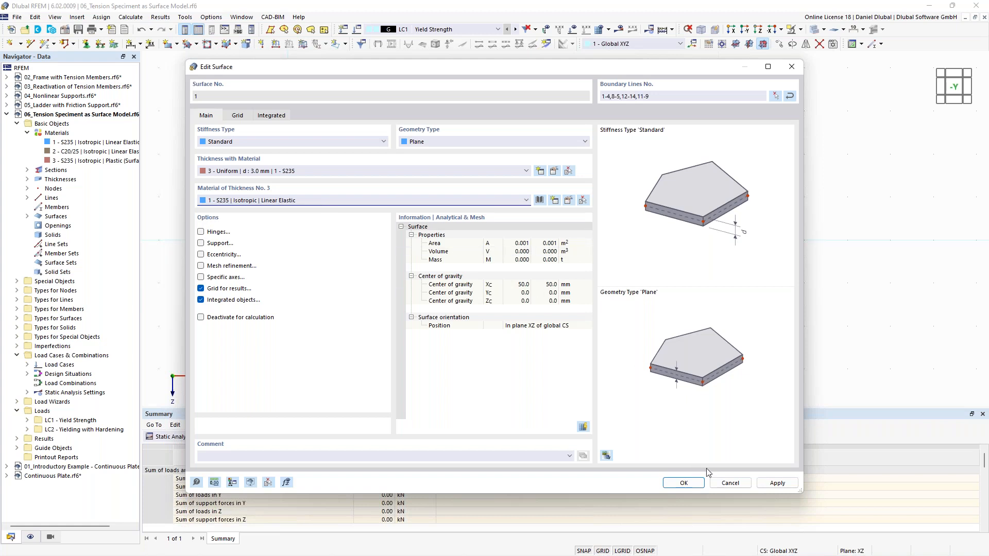
pyautogui.click(777, 482)
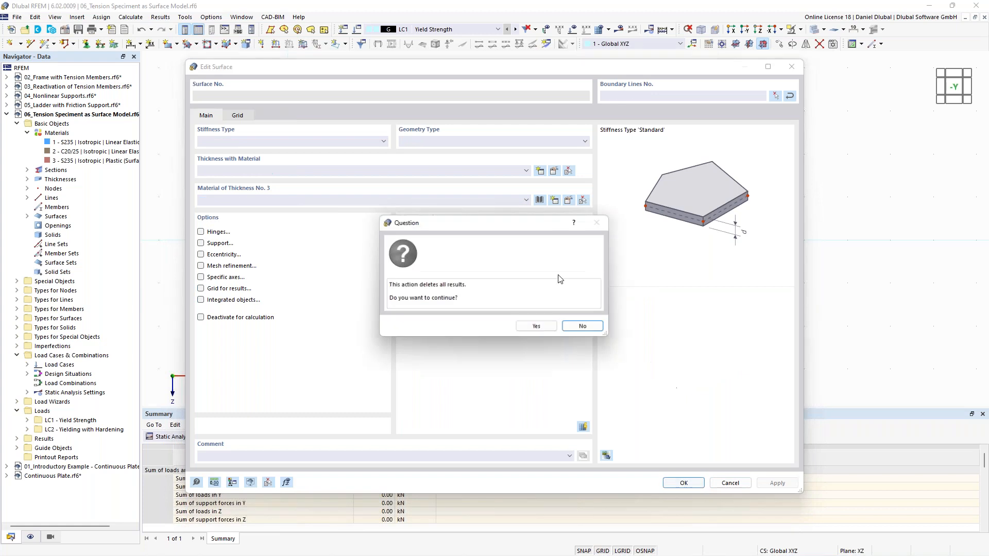
pyautogui.click(537, 327)
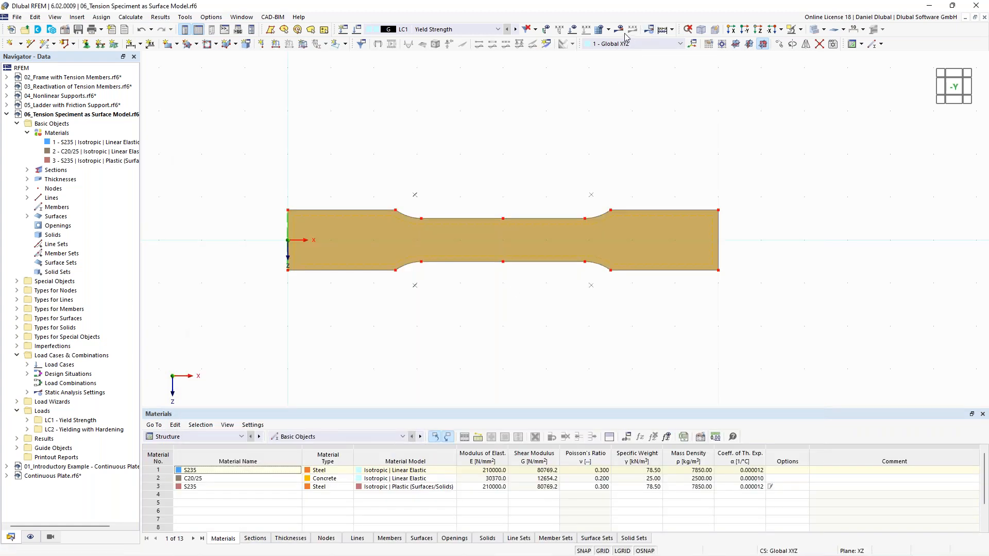
# - Calculate load case LC1 Yield Strength and inspect the specimen's equivalent von Mises stresses
pyautogui.click(619, 30)
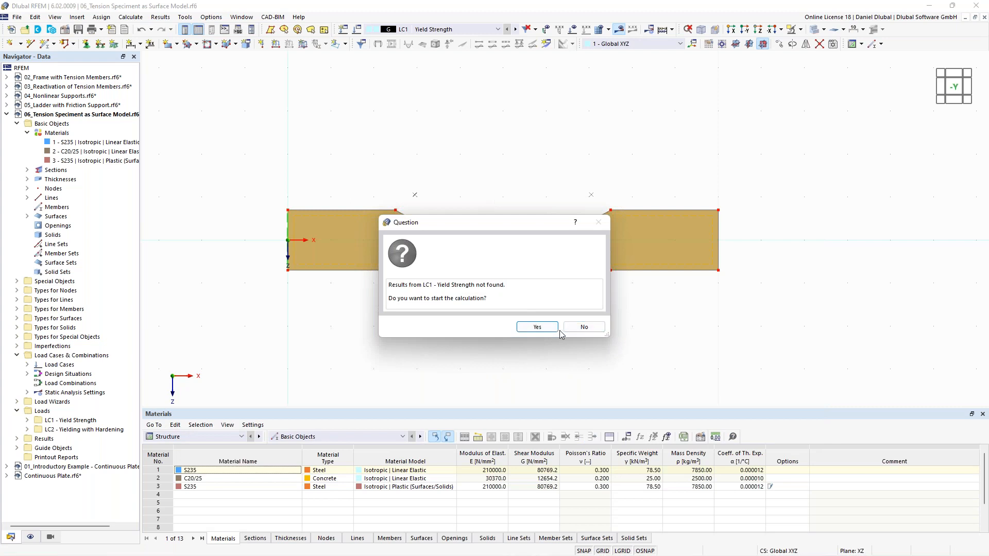
pyautogui.click(537, 327)
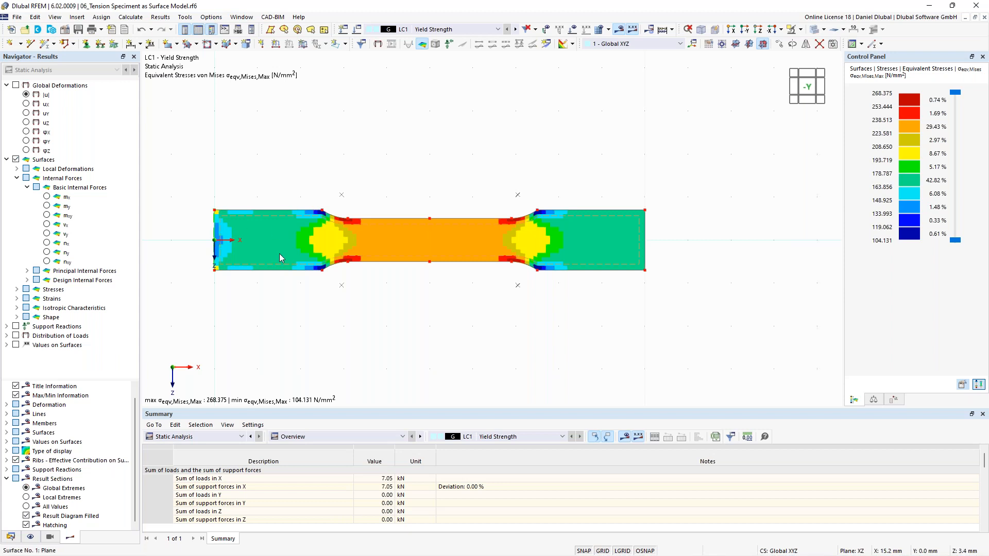
pyautogui.moveTo(280, 254)
# - Show the loads on the specimen and review the line load's magnitude and the stress calculation in its comment
pyautogui.click(573, 31)
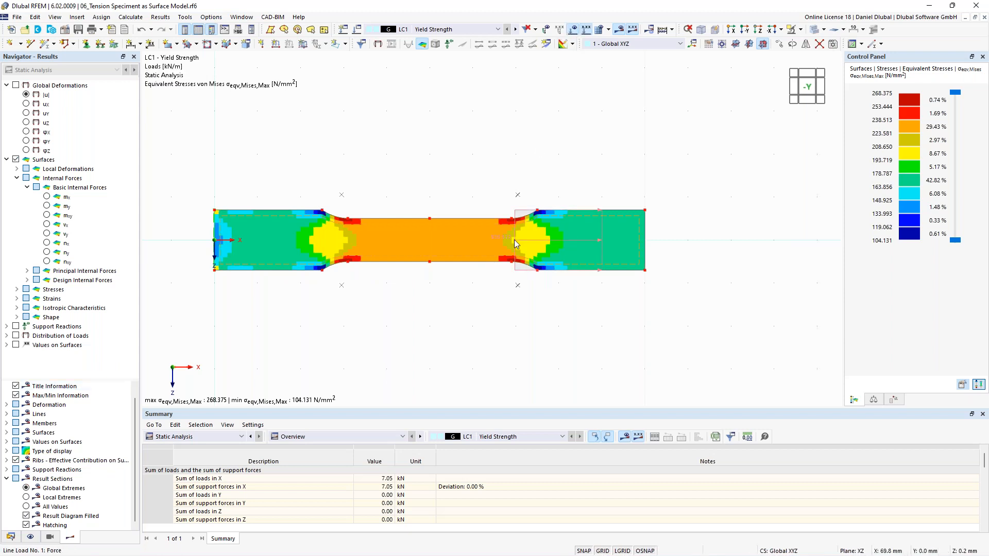
pyautogui.moveTo(514, 239)
pyautogui.moveTo(418, 246)
pyautogui.doubleClick(516, 240)
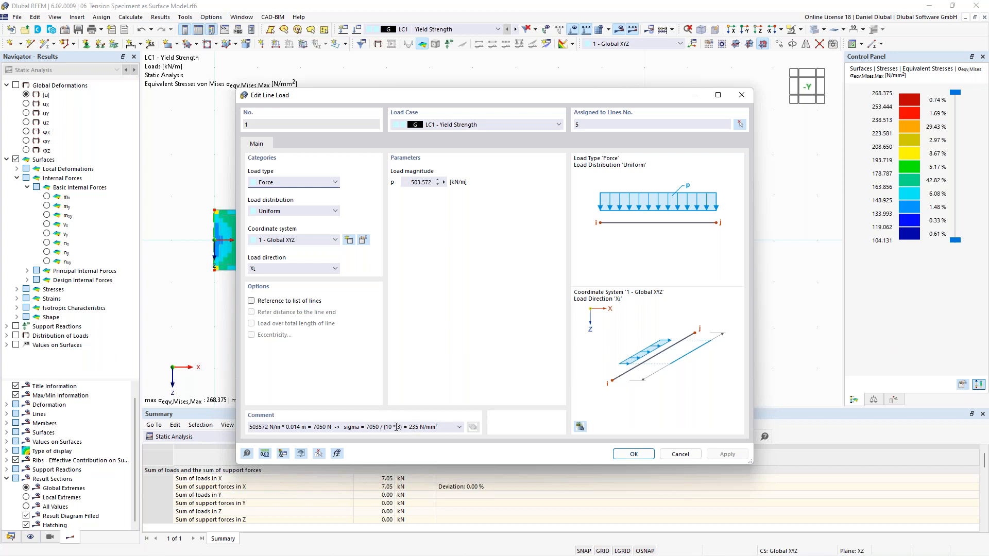
pyautogui.moveTo(386, 429); pyautogui.dragTo(403, 428)
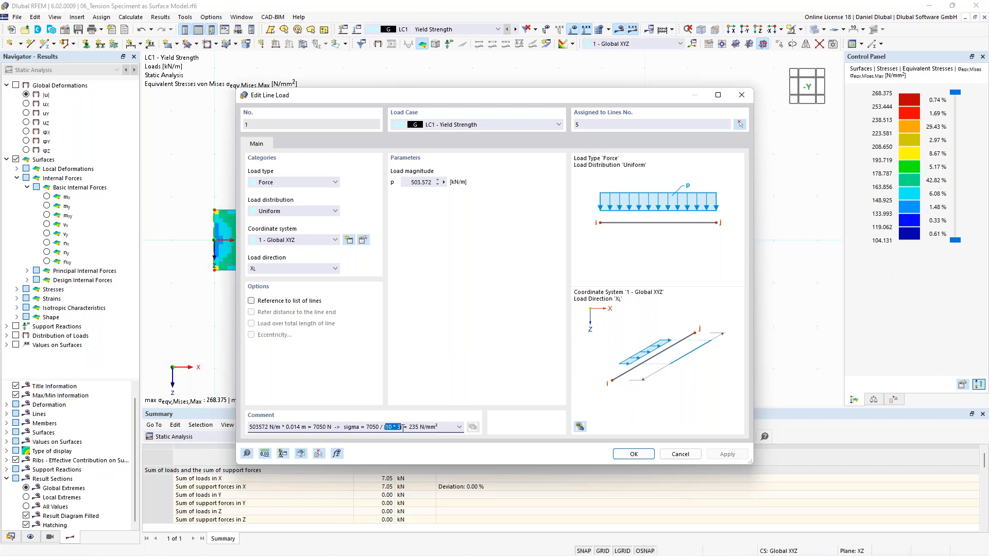
pyautogui.moveTo(474, 96); pyautogui.dragTo(399, 79)
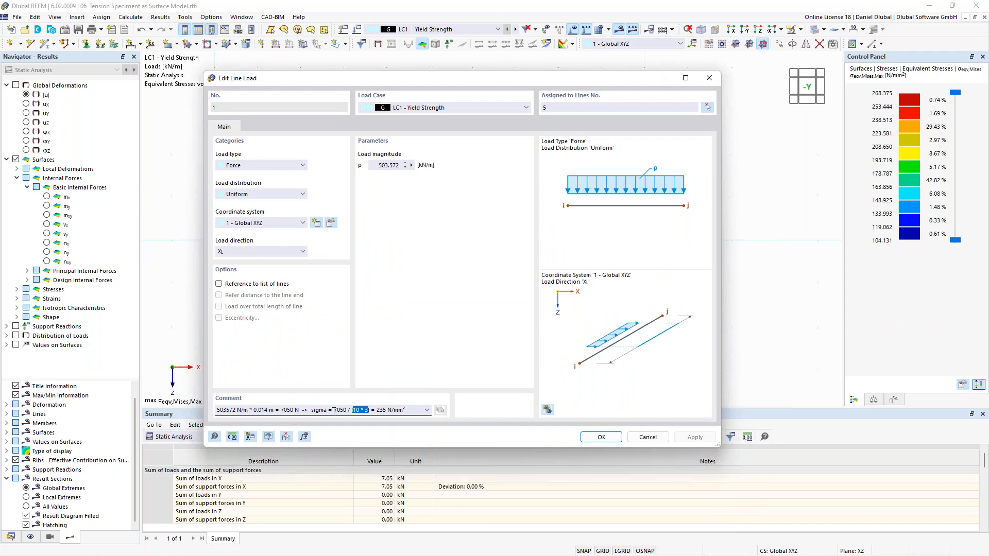
pyautogui.moveTo(335, 410); pyautogui.dragTo(347, 408)
pyautogui.click(334, 410)
pyautogui.moveTo(586, 78); pyautogui.dragTo(512, 165)
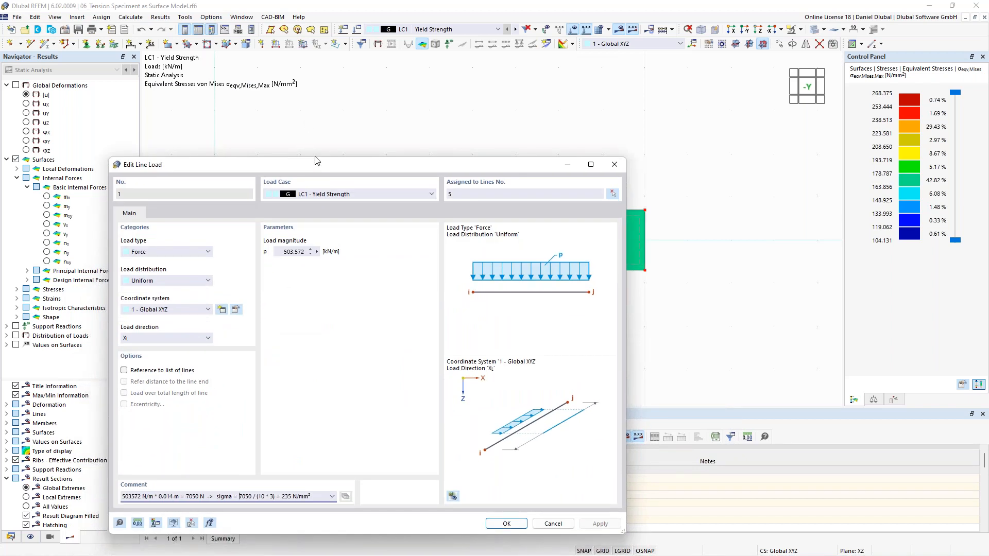
pyautogui.moveTo(315, 161); pyautogui.dragTo(356, 83)
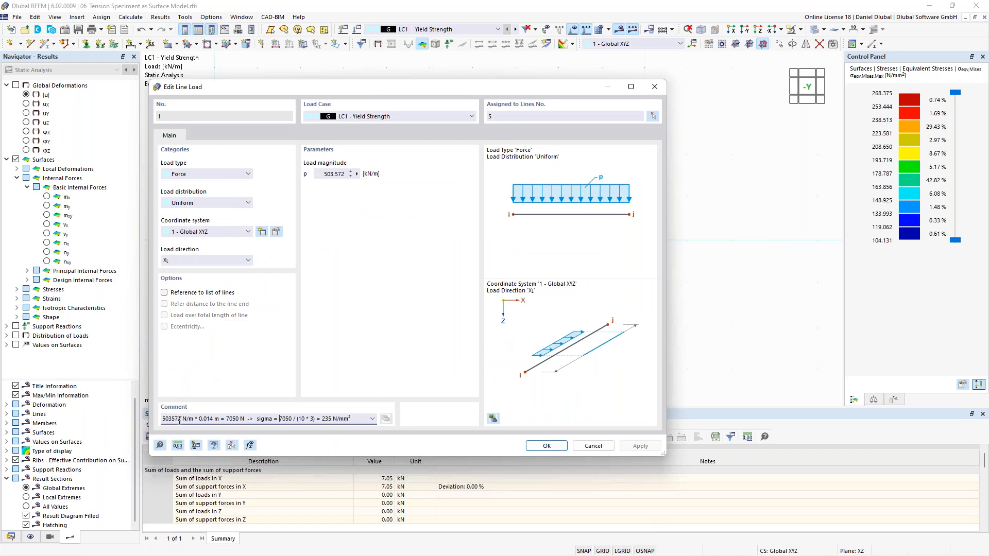
pyautogui.click(593, 446)
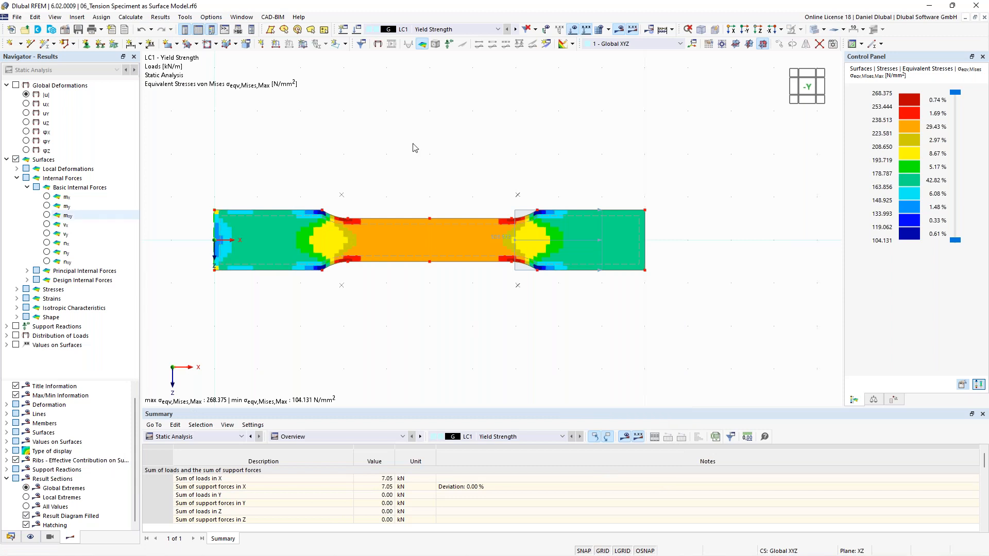
# - Compare the result smoothing types for surfaces and choose Constant on mesh elements
pyautogui.scroll(1, 426, 222)
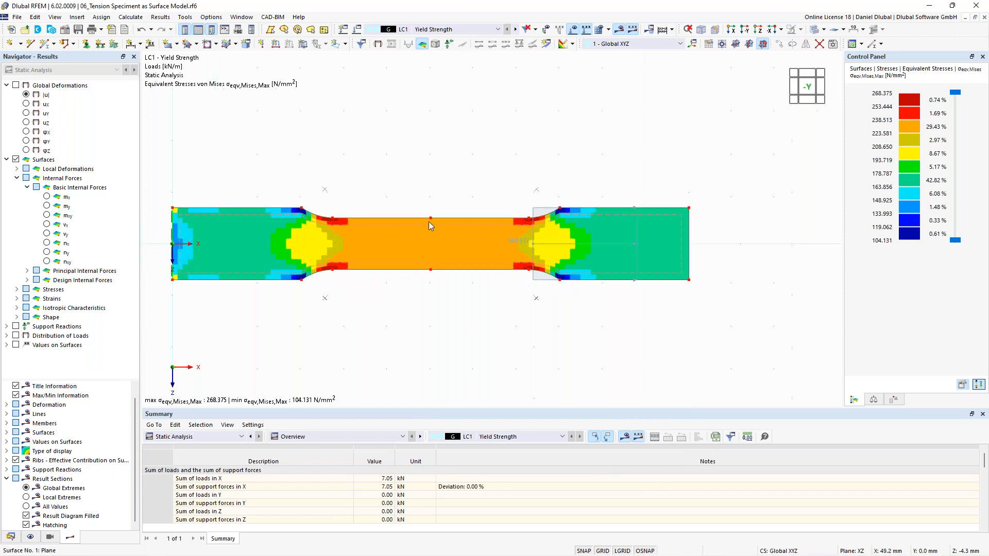
pyautogui.moveTo(427, 178); pyautogui.dragTo(471, 207, button='middle')
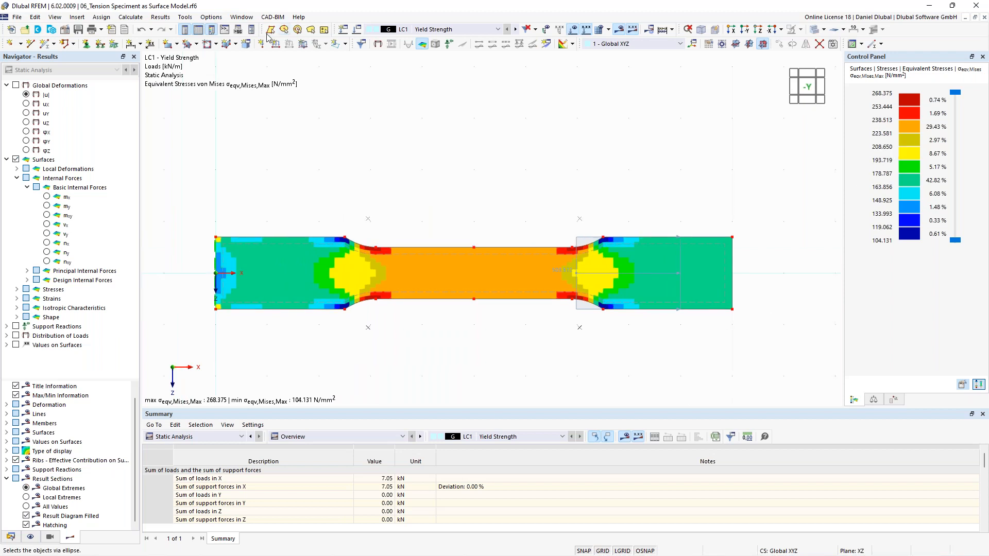
pyautogui.click(132, 17)
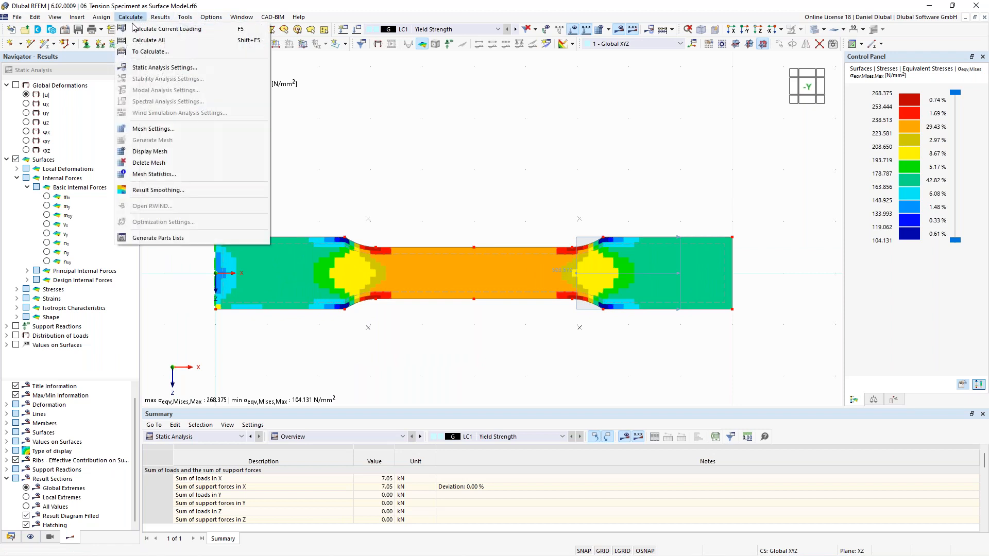
pyautogui.click(166, 191)
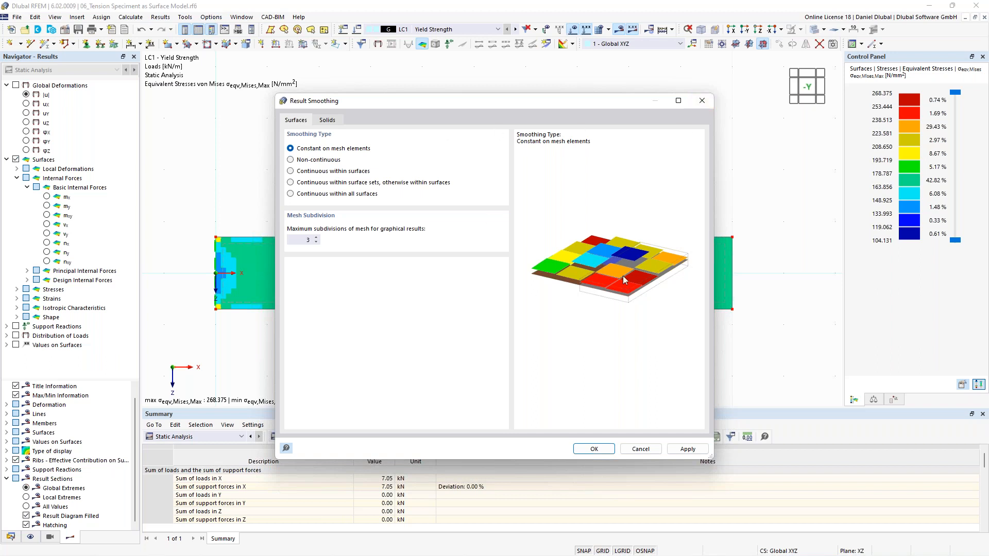
pyautogui.click(307, 186)
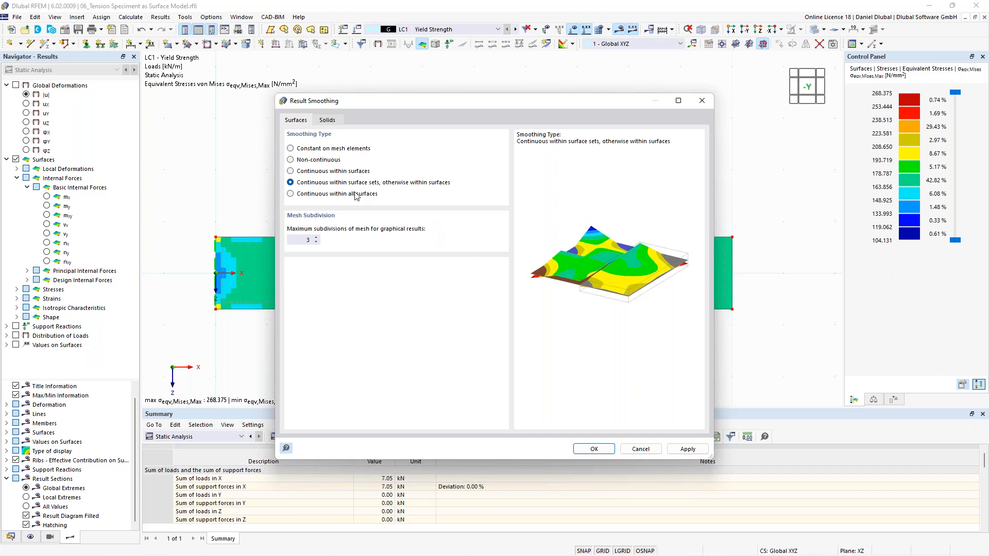
pyautogui.click(323, 150)
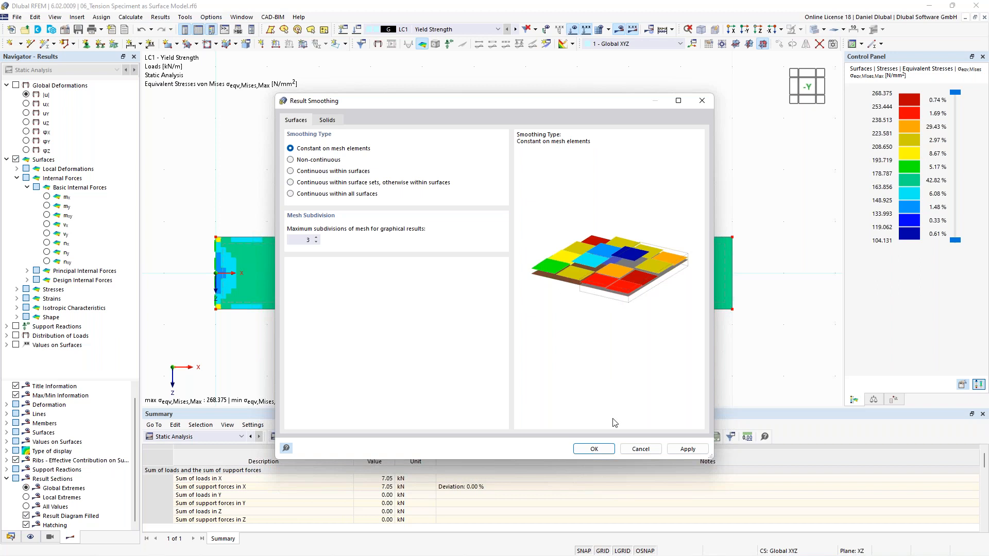
pyautogui.click(609, 449)
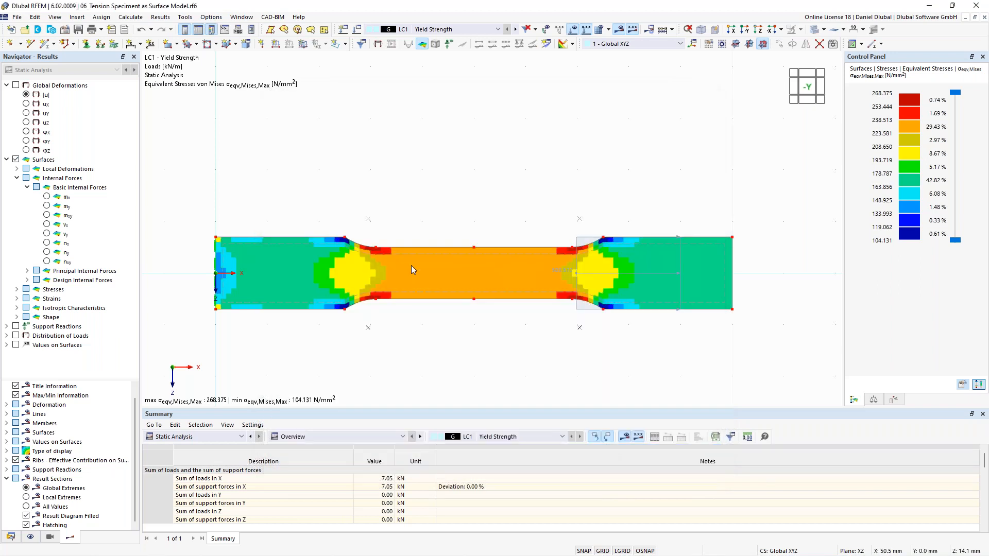
# - Base the von Mises stress colour scale on limits of 235 and 119.062 N/mm² and inspect the specimen's narrow section
pyautogui.doubleClick(917, 135)
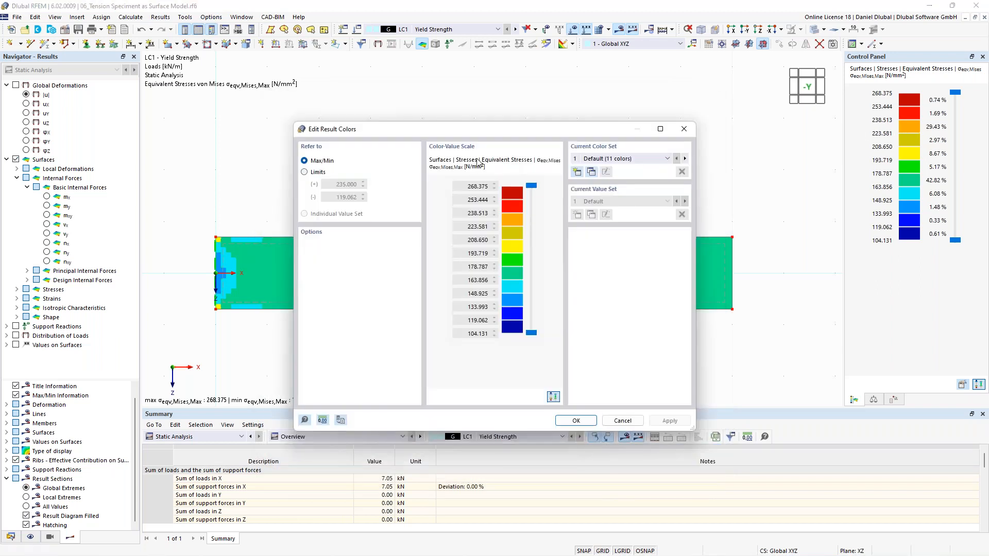
pyautogui.click(685, 129)
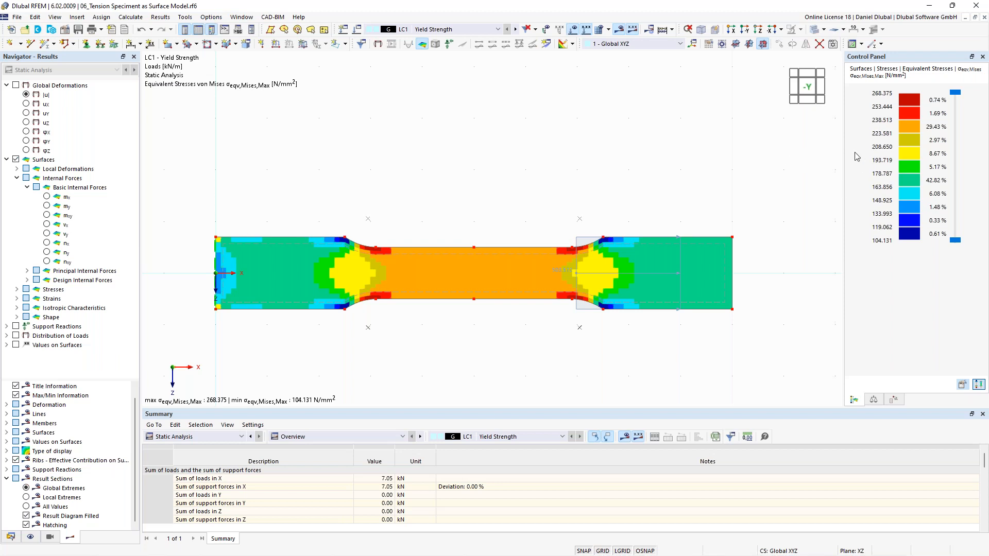
pyautogui.doubleClick(907, 156)
pyautogui.click(313, 172)
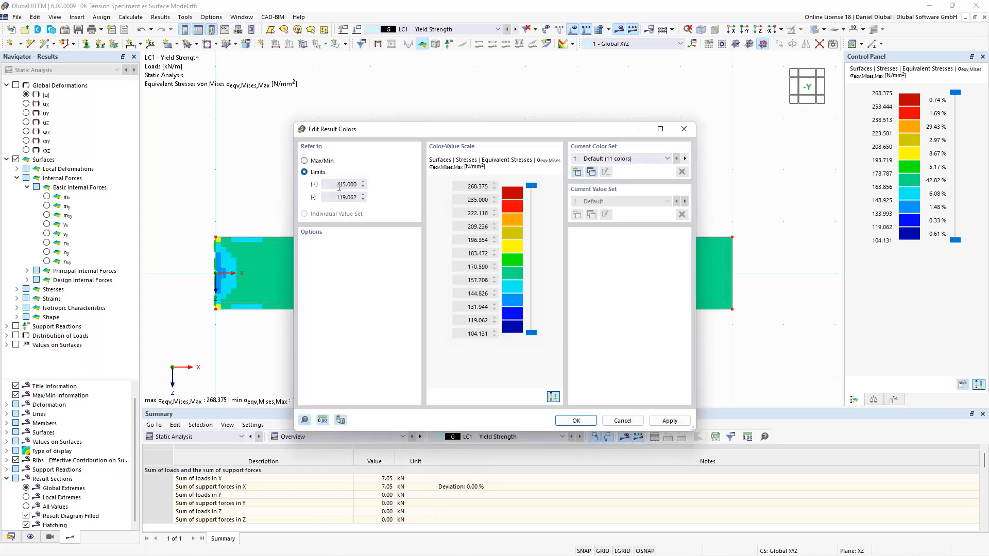
pyautogui.doubleClick(471, 200)
pyautogui.moveTo(493, 203); pyautogui.dragTo(500, 203)
pyautogui.click(576, 421)
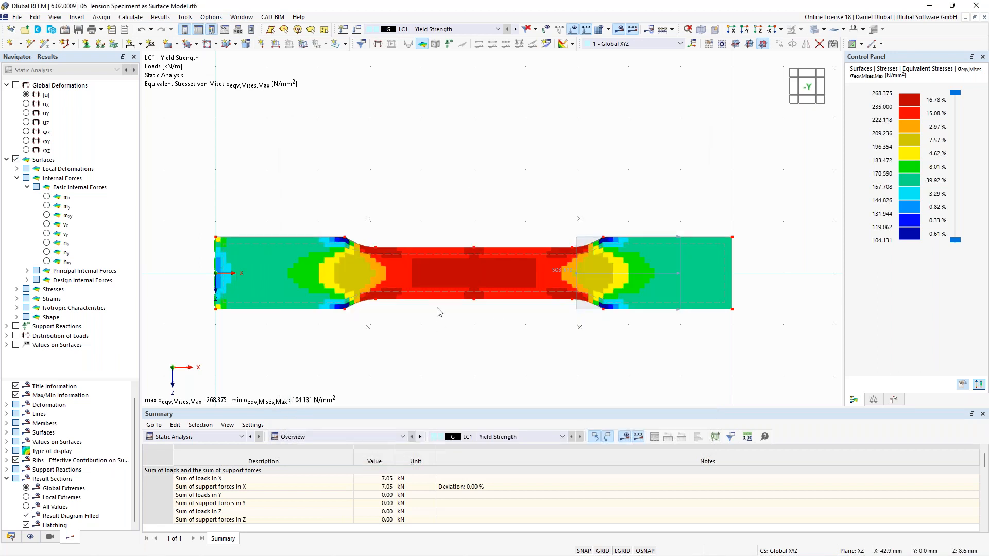
pyautogui.scroll(1, 438, 312)
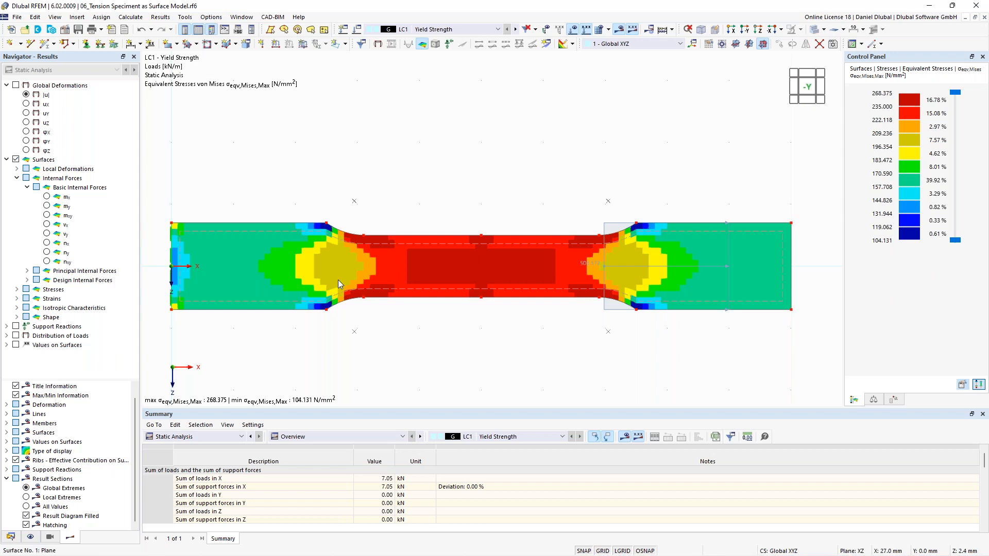
# - Show the model's data tree and select material 3 - S235 | Isotropic | Plastic (Surfaces/Solids) for the specimen surface's thickness
pyautogui.doubleClick(280, 237)
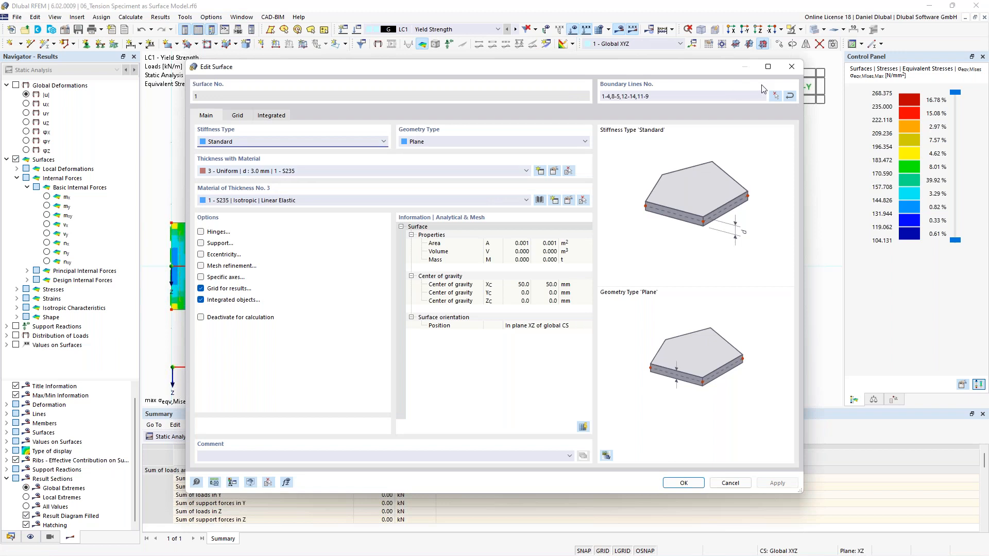
pyautogui.click(791, 66)
pyautogui.click(10, 537)
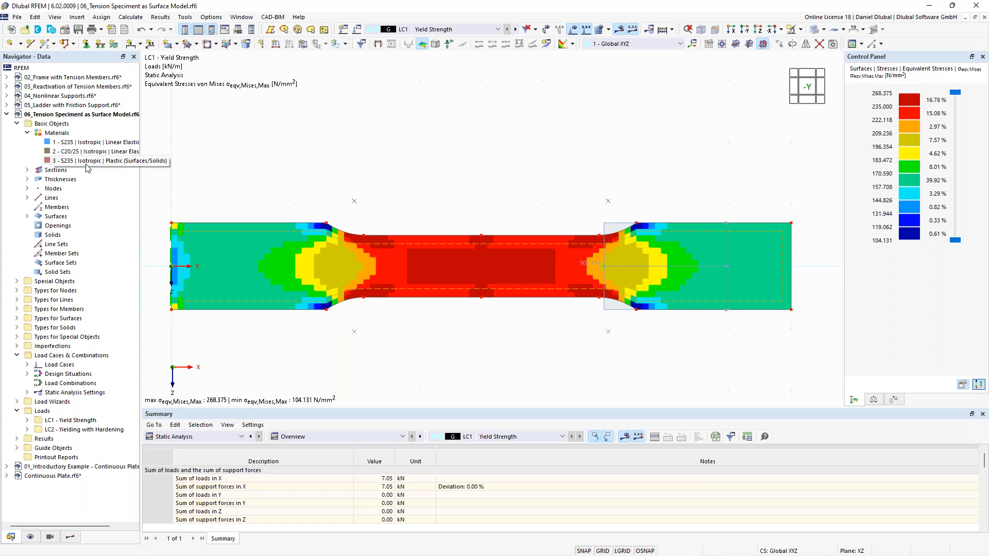
pyautogui.doubleClick(218, 234)
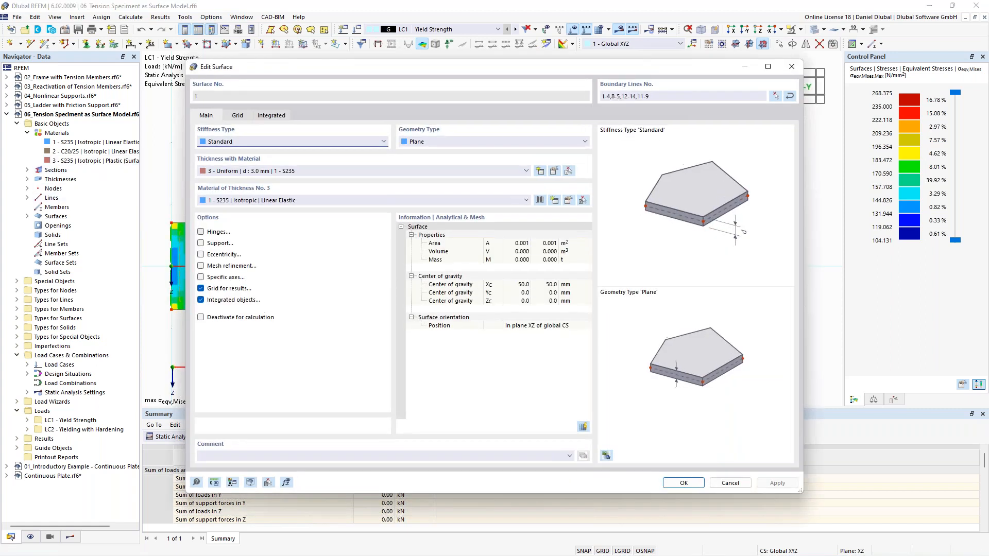
pyautogui.click(269, 204)
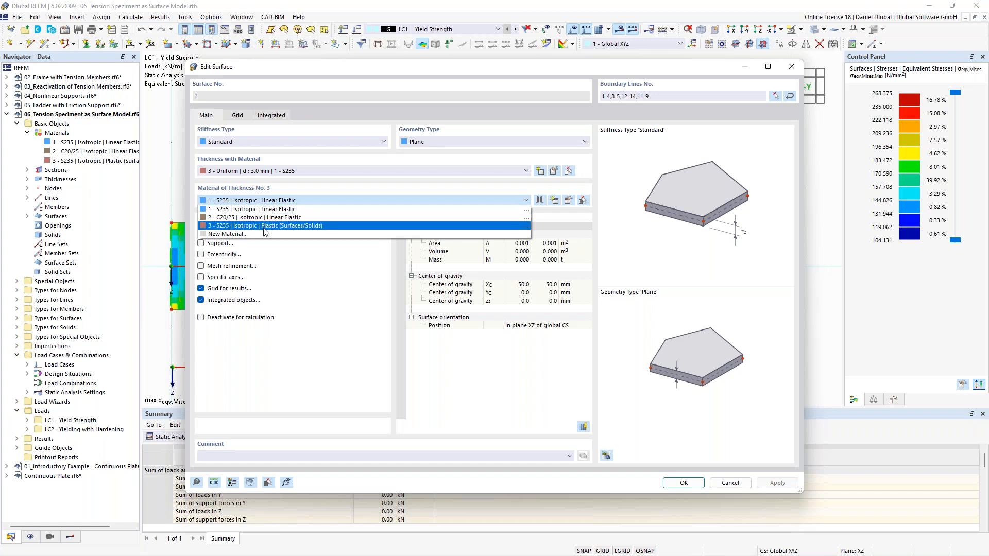
pyautogui.click(273, 226)
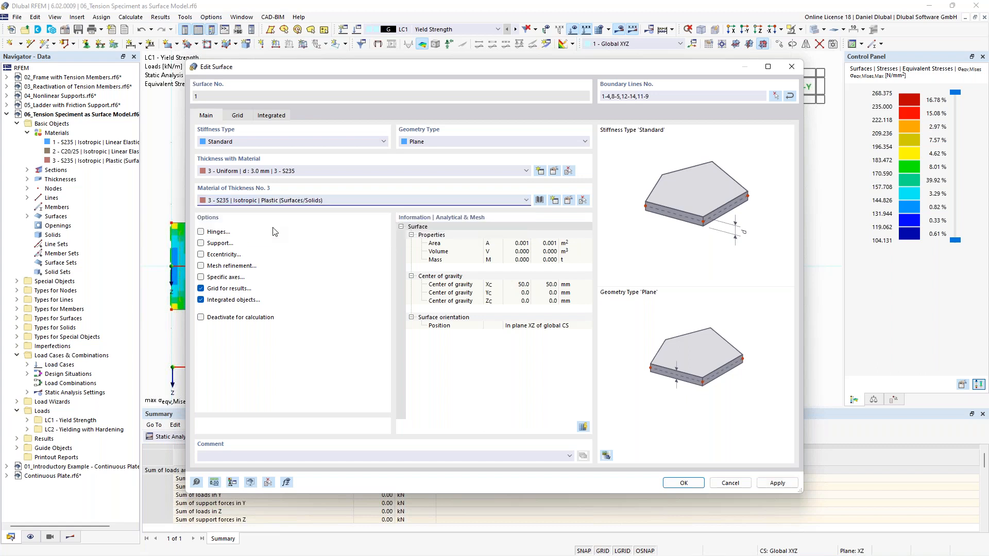
# - Open the specimen's plastic S235 material, keep the Isotropic | Plastic (Surfaces/Solids) model and show its plasticity parameters
pyautogui.click(568, 200)
pyautogui.click(429, 184)
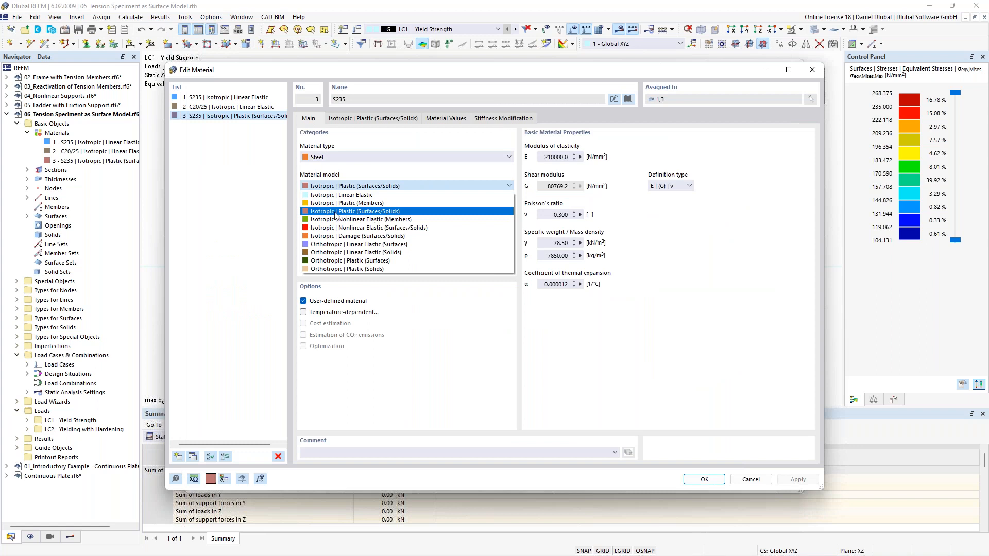
pyautogui.click(383, 213)
pyautogui.click(398, 119)
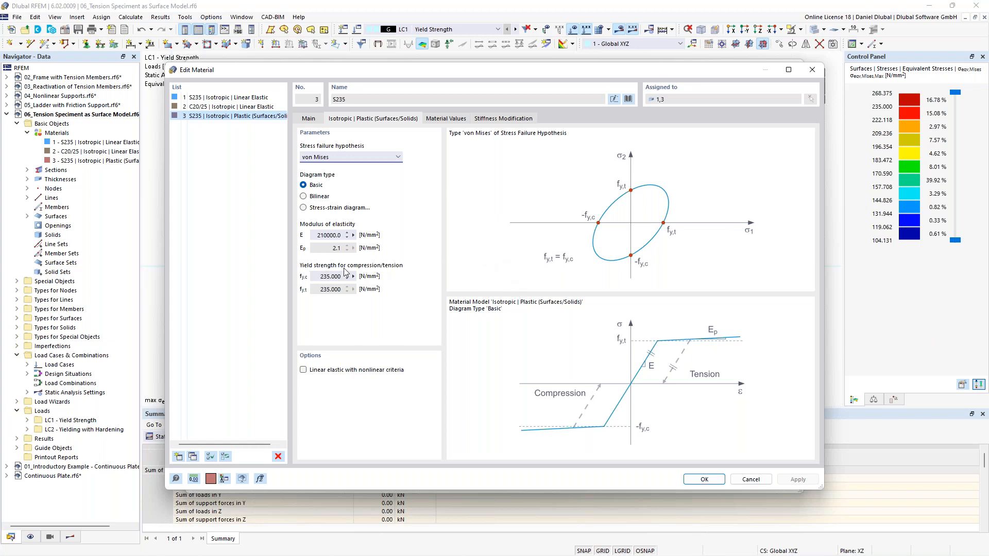
# - Review the material's compression yield strength and the available stress failure hypotheses, keeping von Mises
pyautogui.click(319, 277)
pyautogui.moveTo(318, 277); pyautogui.dragTo(341, 277)
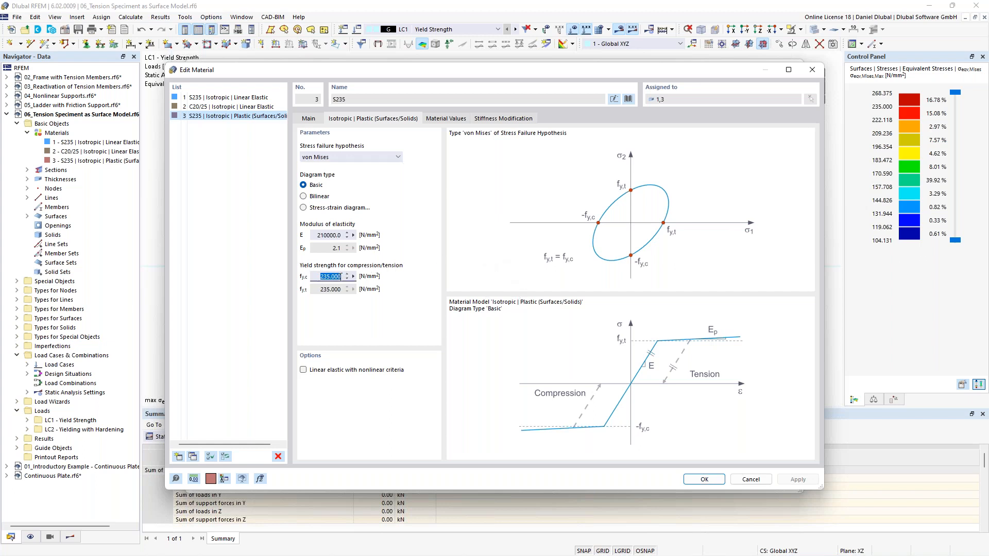
pyautogui.click(316, 279)
pyautogui.moveTo(315, 278); pyautogui.dragTo(341, 279)
pyautogui.click(316, 282)
pyautogui.click(384, 158)
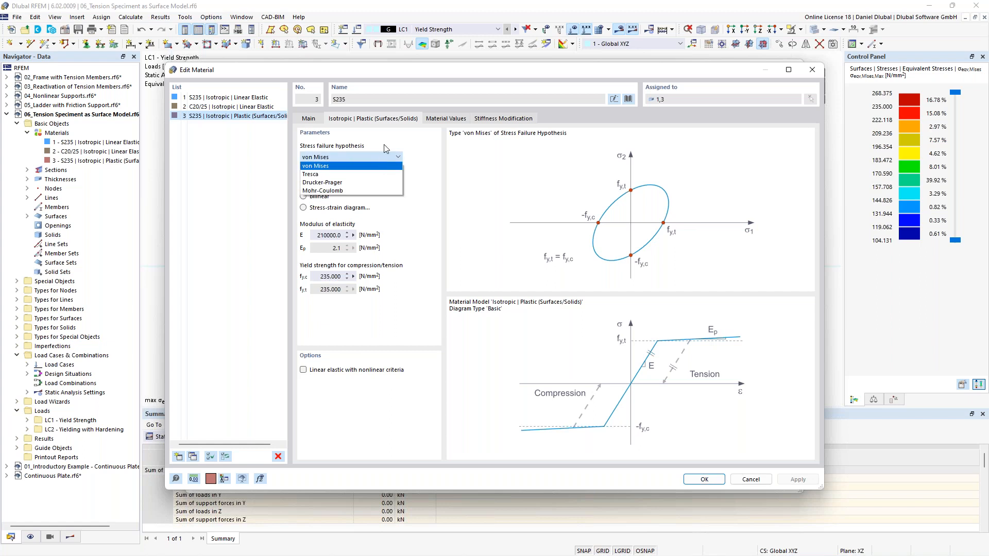
pyautogui.click(359, 155)
pyautogui.click(324, 119)
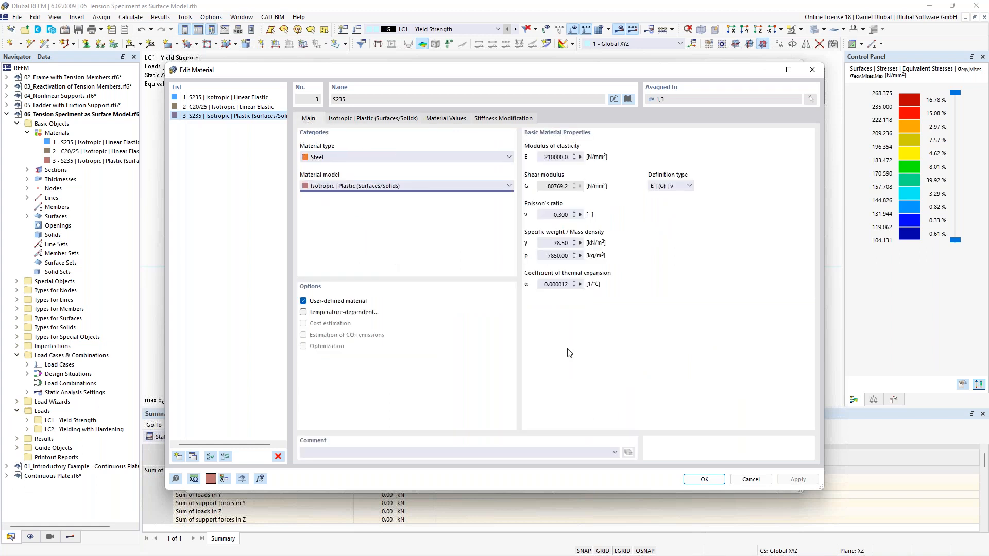
# - Apply the plastic material to the specimen surface, allow the old results to be deleted and recalculate them
pyautogui.click(706, 481)
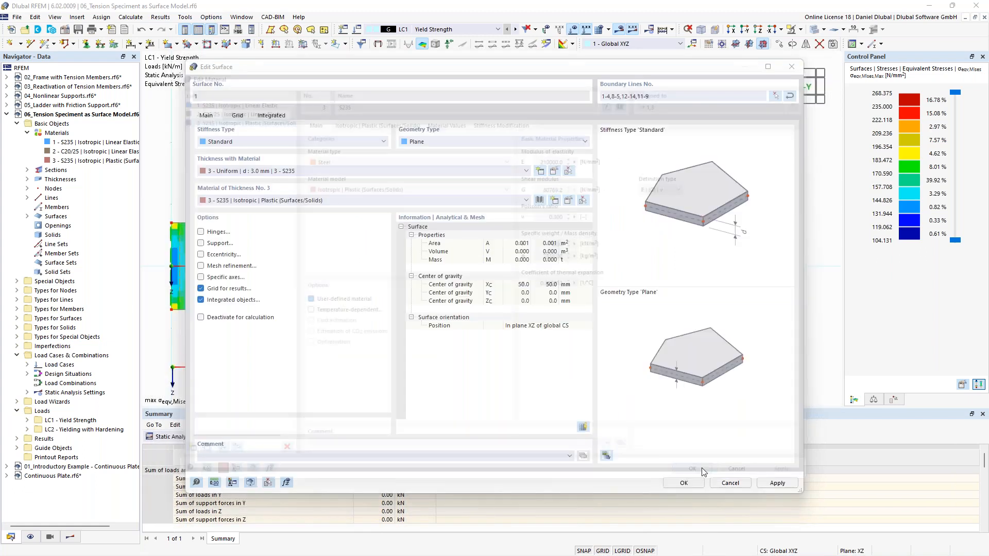
pyautogui.click(684, 483)
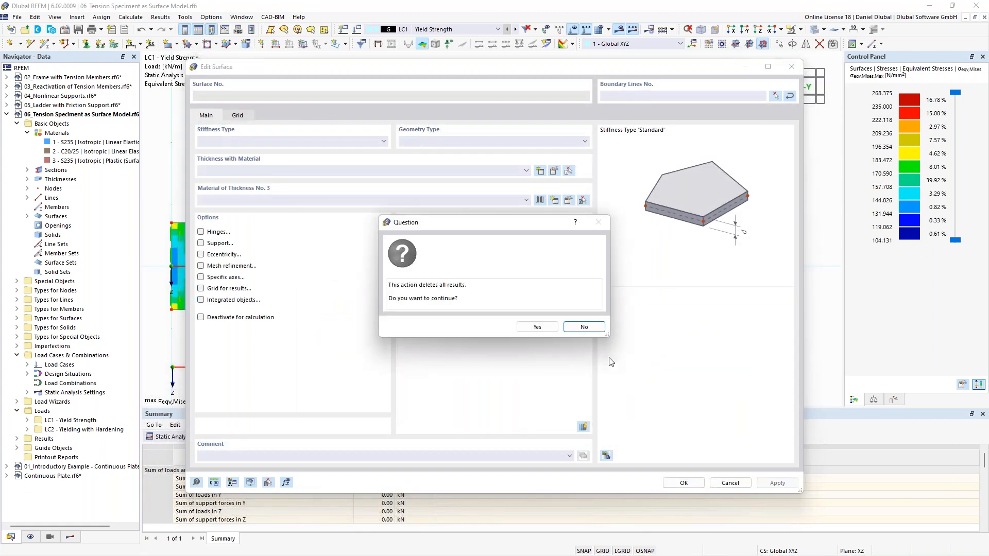
pyautogui.click(550, 331)
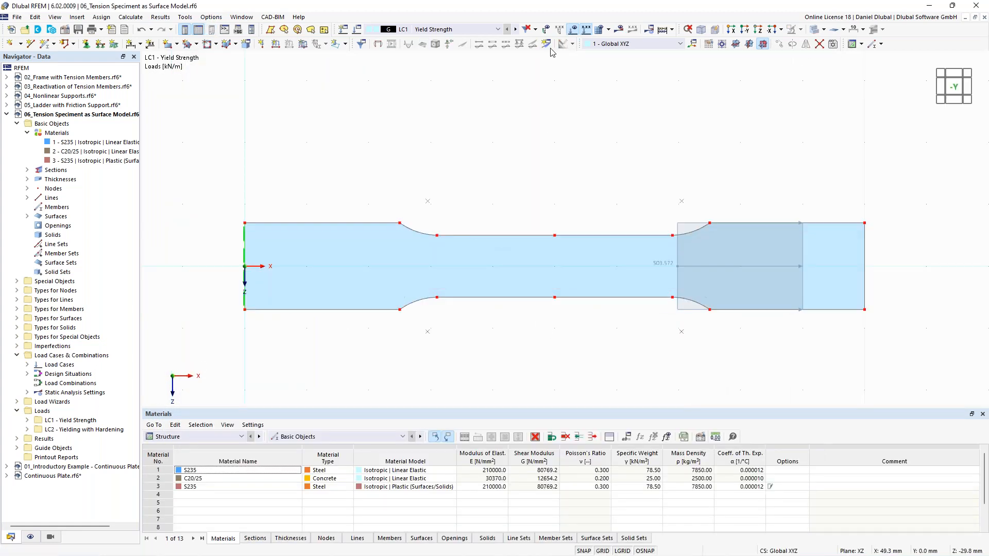
pyautogui.click(649, 30)
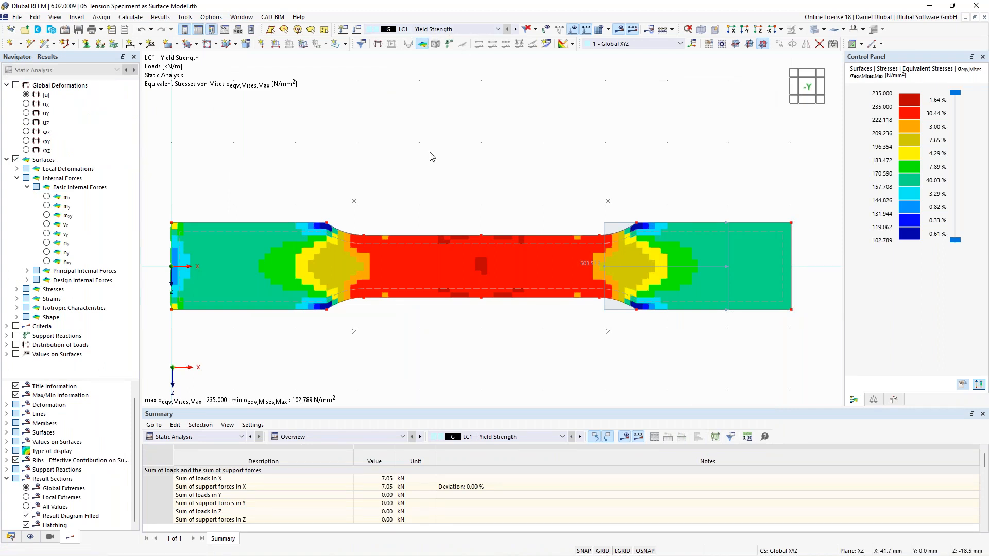
# - Base the von Mises stress colour scale on the Max/Min values
pyautogui.doubleClick(902, 157)
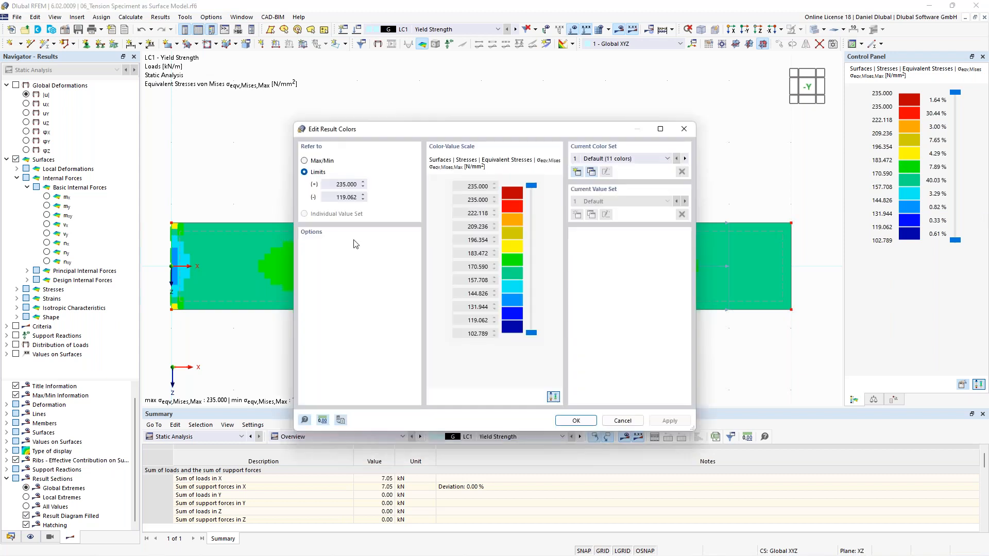
pyautogui.click(322, 161)
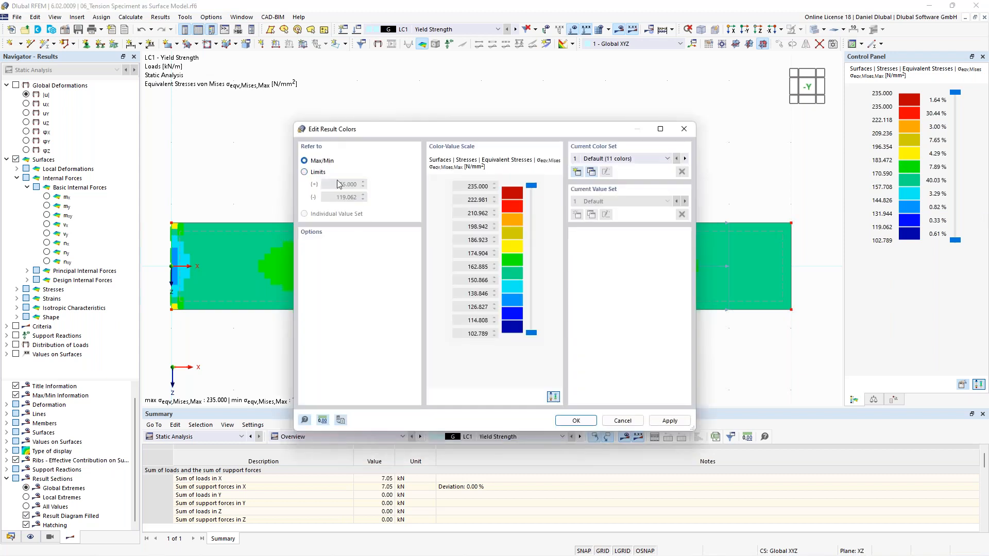
pyautogui.click(576, 421)
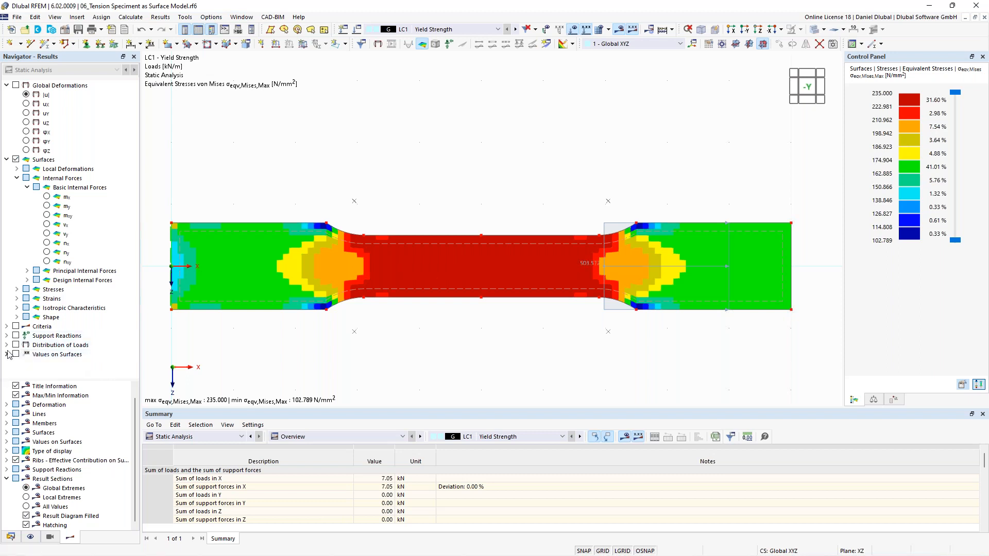
# - Examine the specimen's nonlinearity rate ηpl under Criteria and compare it with the maximum von Mises equivalent stresses
pyautogui.click(7, 327)
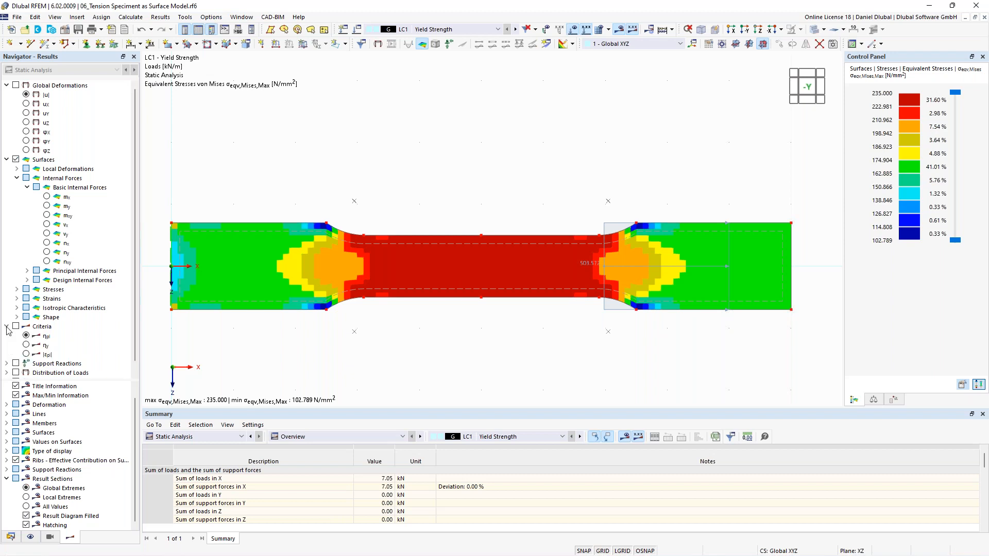
pyautogui.click(25, 337)
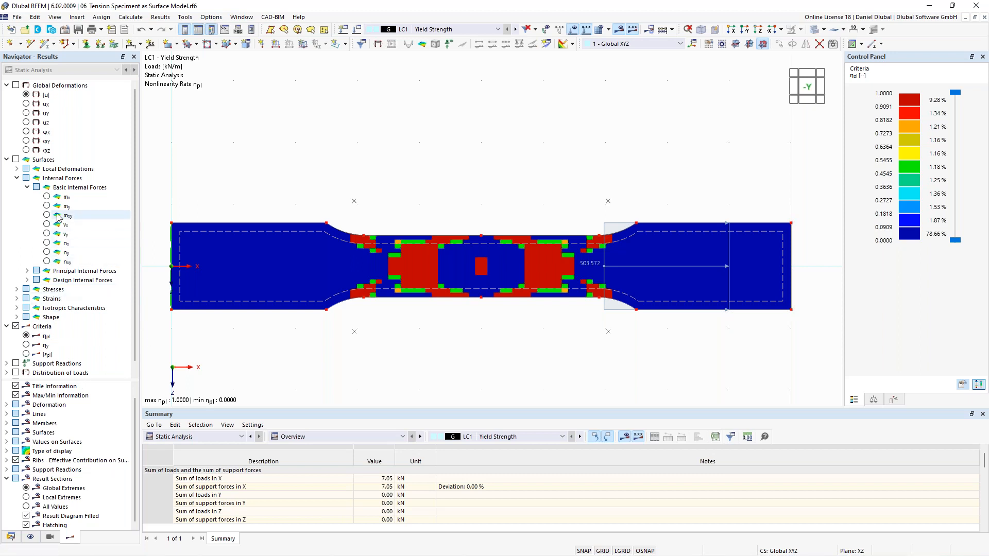
pyautogui.click(17, 290)
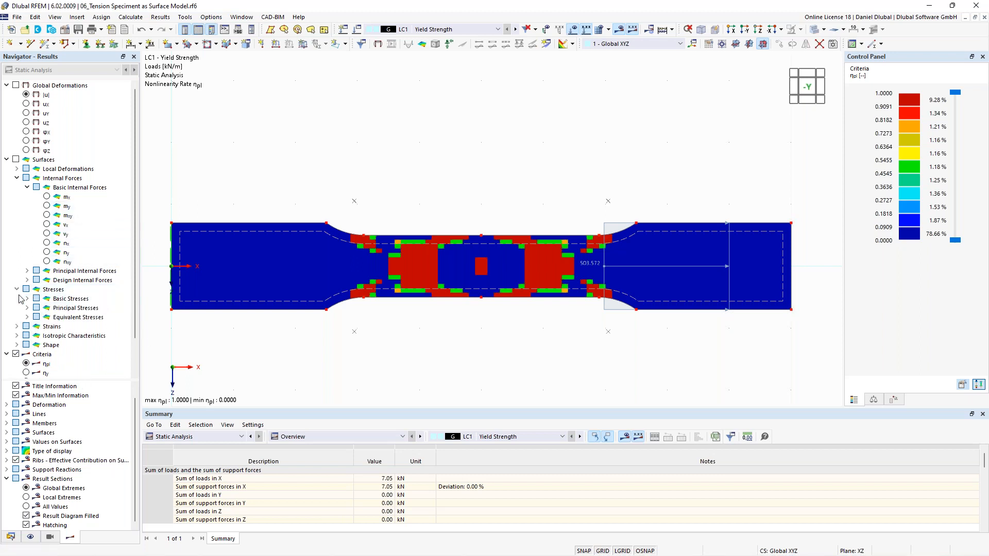
pyautogui.click(27, 299)
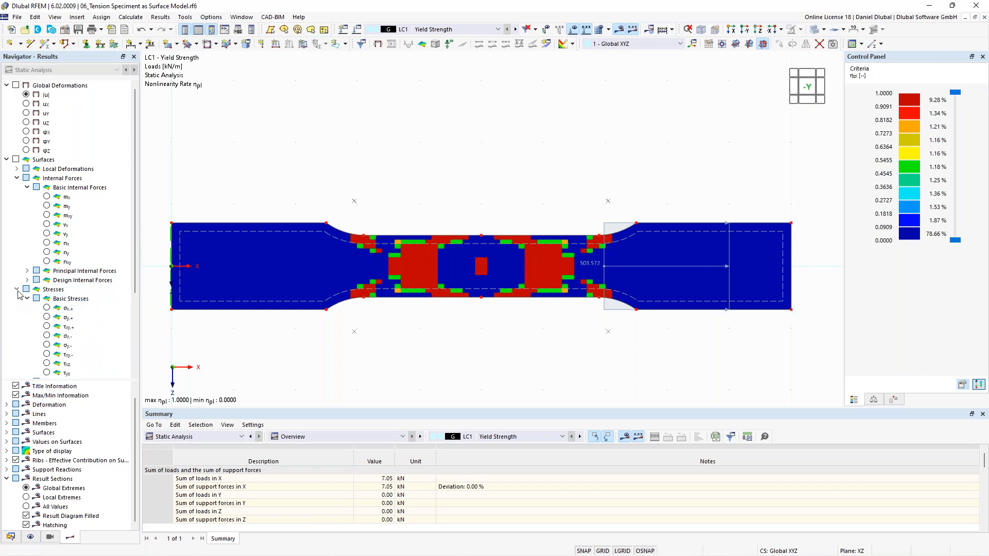
pyautogui.scroll(-4, 32, 307)
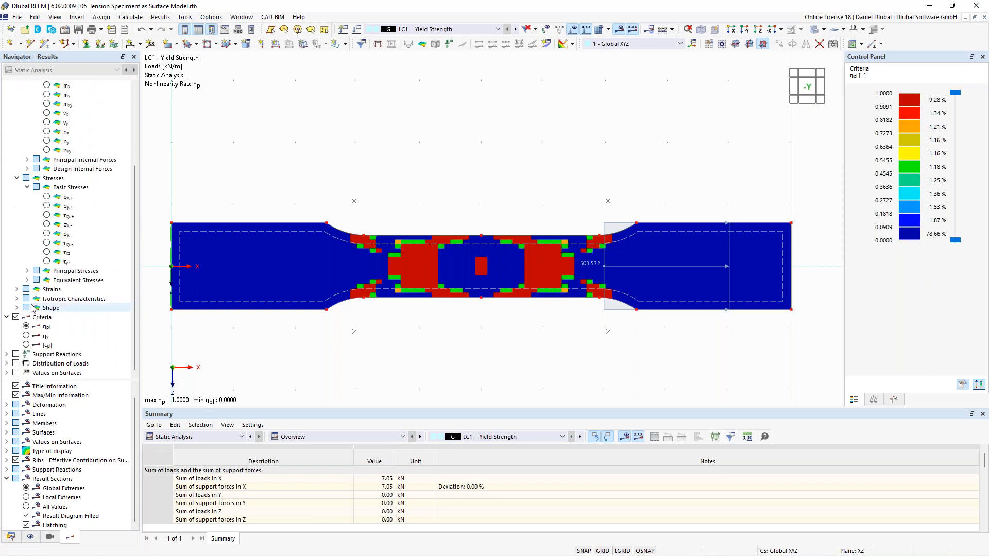
pyautogui.click(27, 281)
pyautogui.click(37, 290)
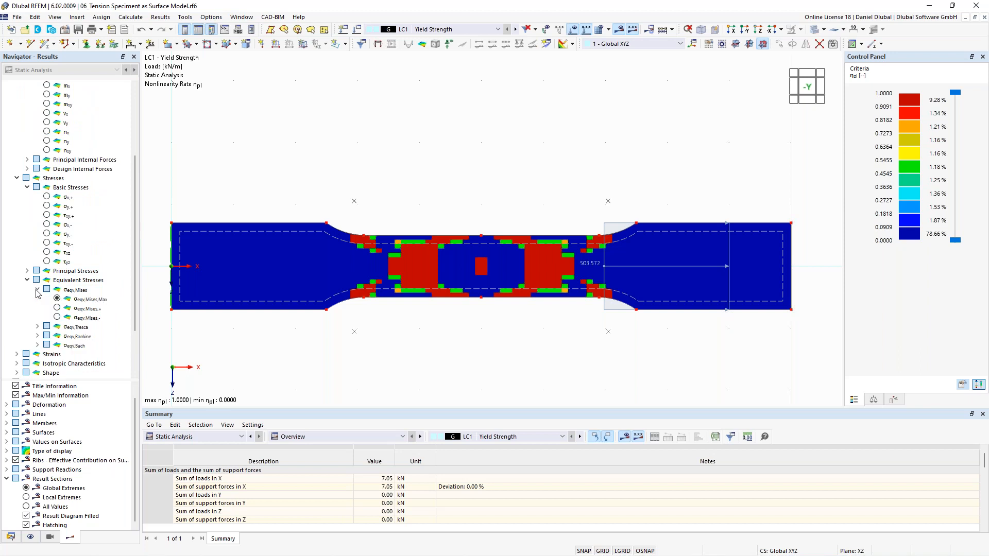
pyautogui.click(90, 299)
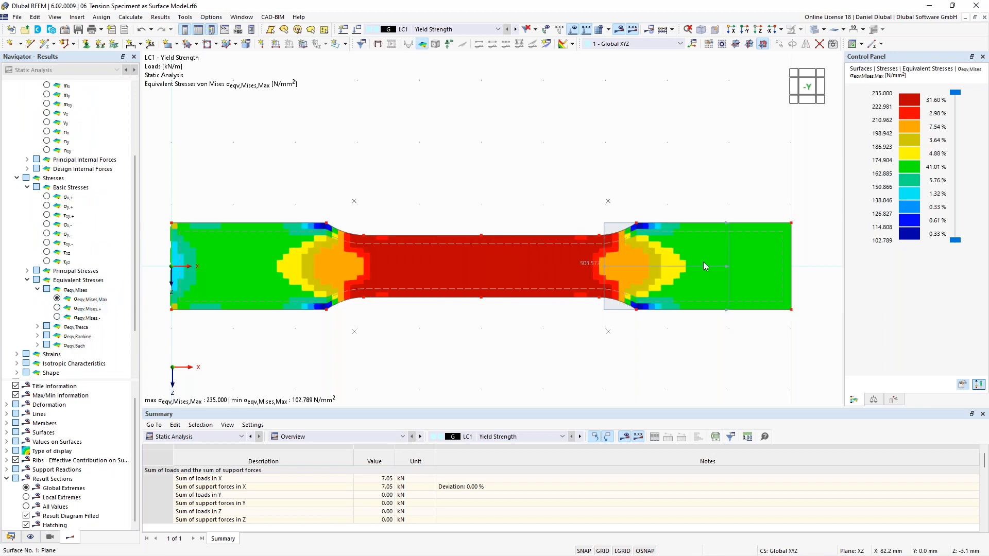
# - Inspect the specimen's von Mises equivalent stresses for load case LC2 - Yielding with Hardening
pyautogui.moveTo(567, 191); pyautogui.dragTo(456, 203, button='middle')
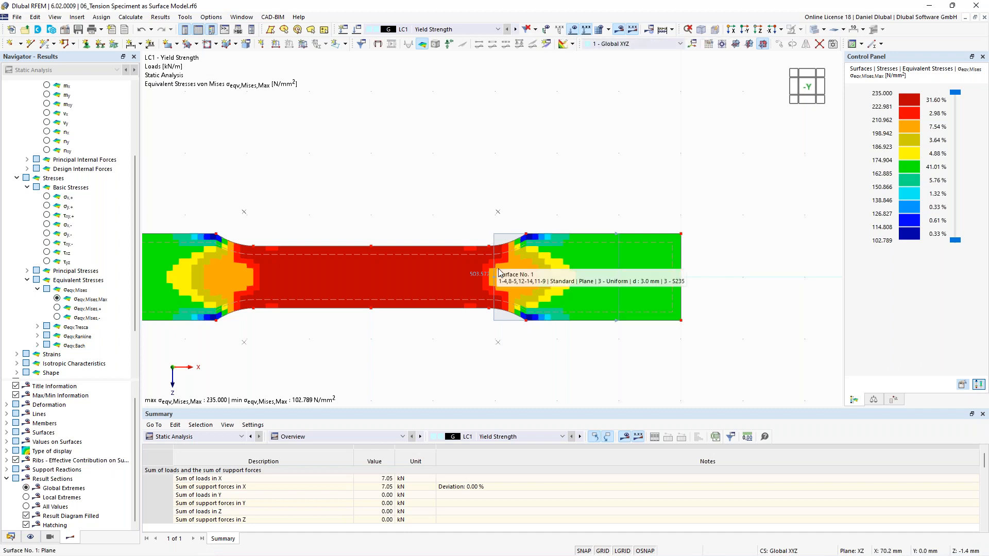
pyautogui.click(515, 29)
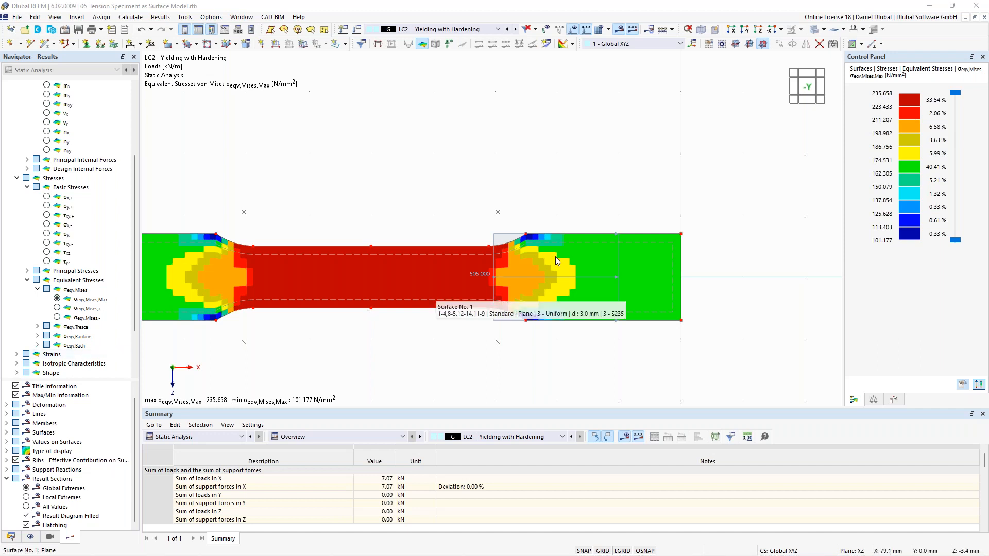
pyautogui.scroll(-1, 555, 257)
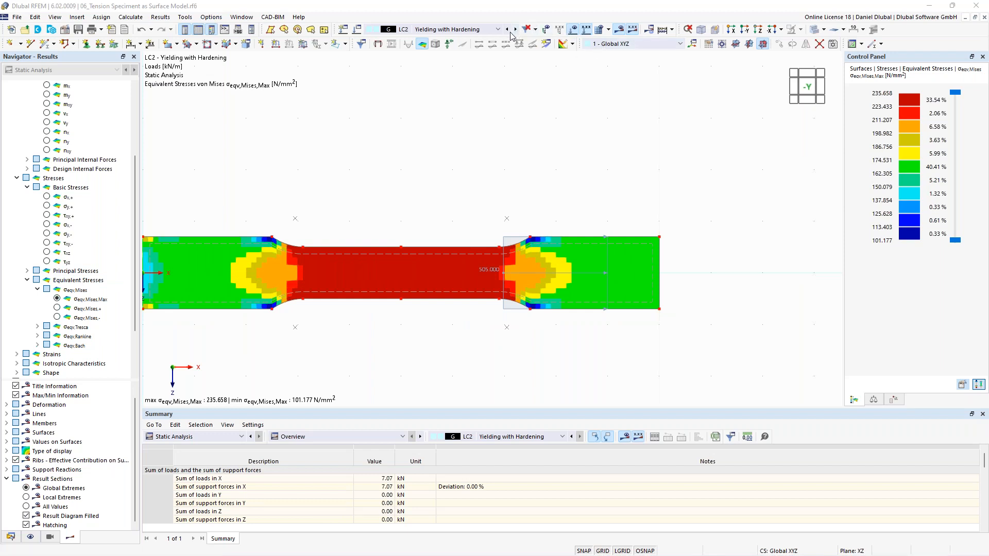
# - Display the global deformations |u| and compare load cases LC1 - Yield Strength and LC2 - Yielding with Hardening
pyautogui.scroll(4, 44, 150)
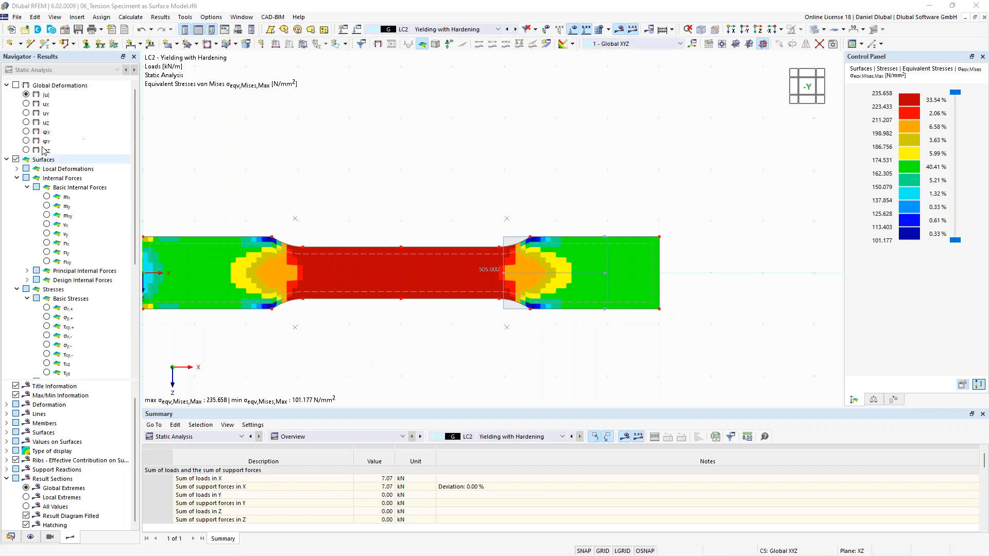
pyautogui.click(26, 95)
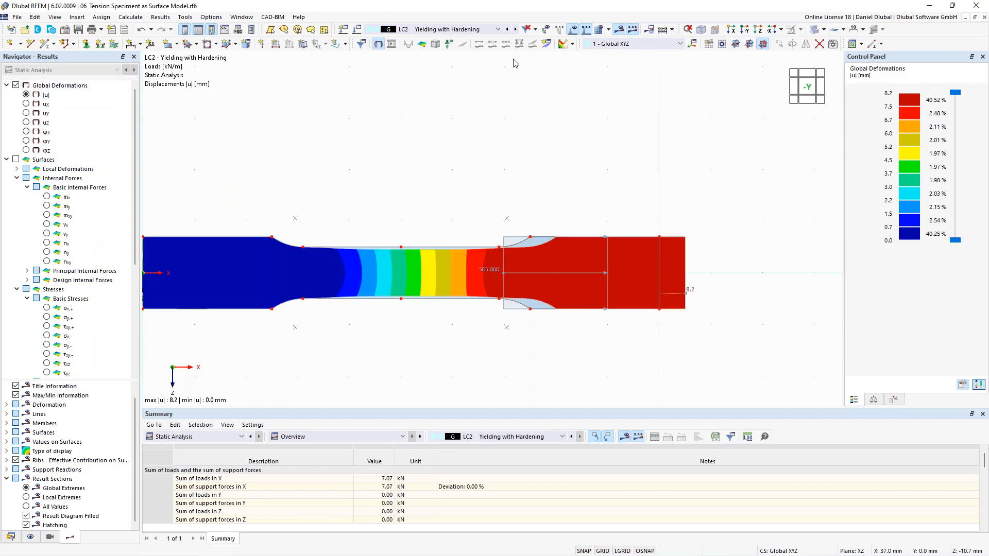
pyautogui.click(507, 32)
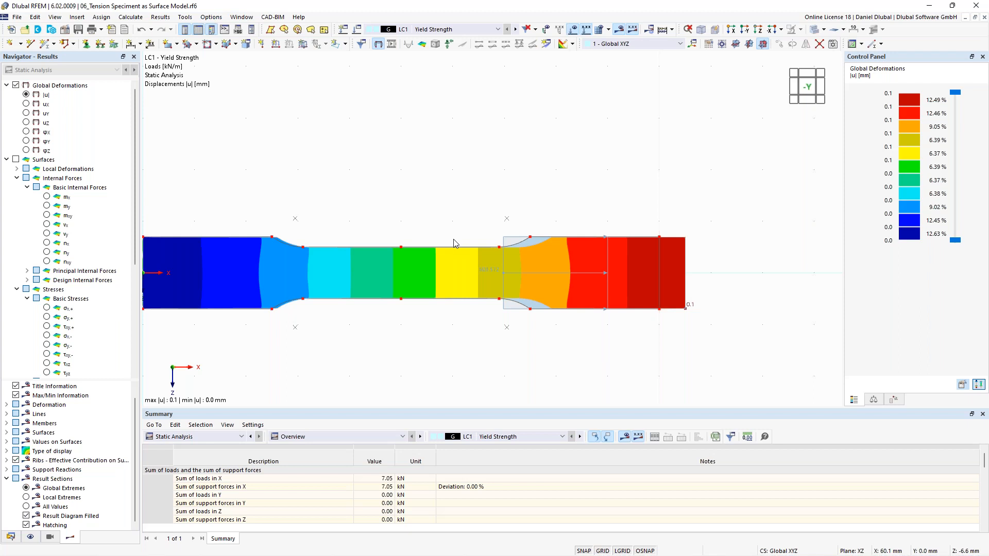
pyautogui.click(515, 29)
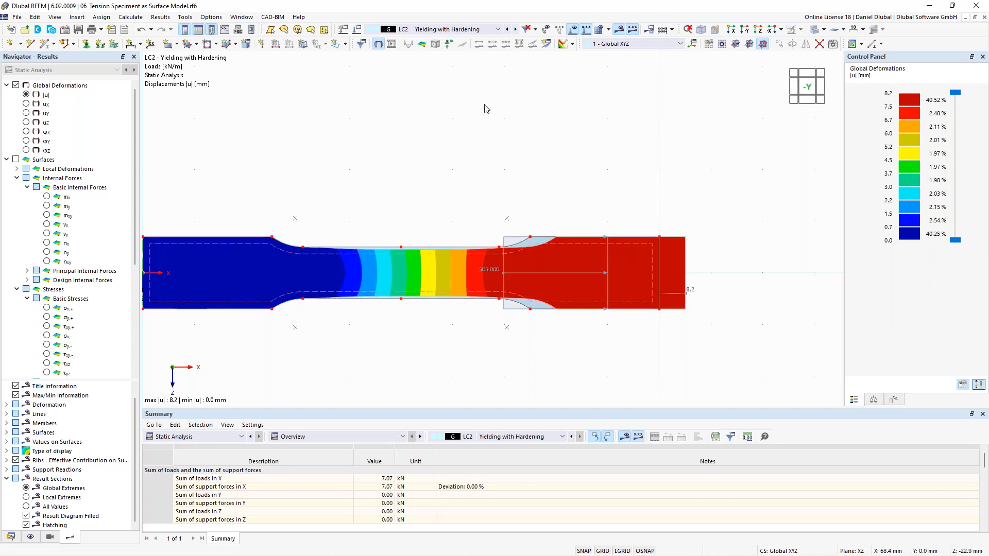
# - Animate the LC2 deformations and examine how the specimen's narrow middle section deforms
pyautogui.click(392, 44)
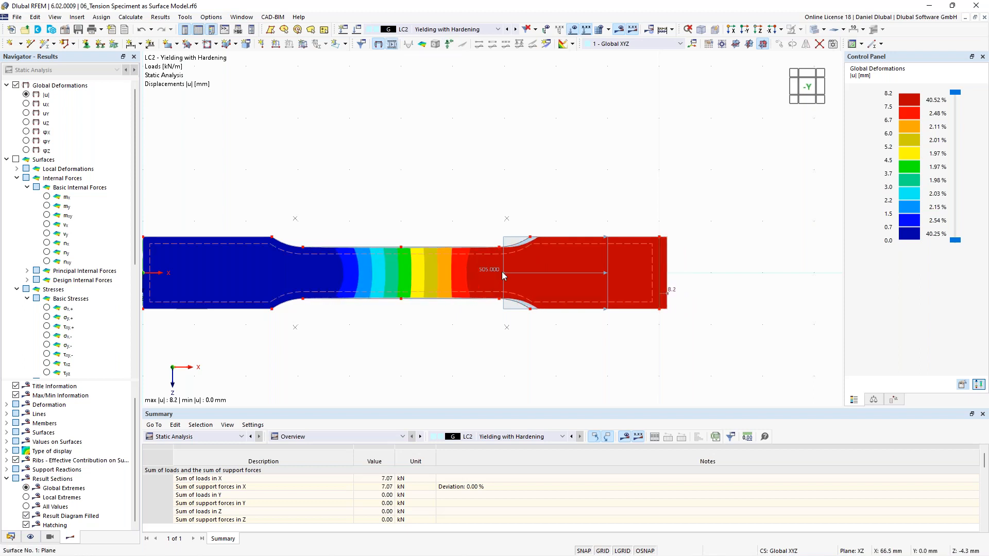
pyautogui.scroll(2, 387, 273)
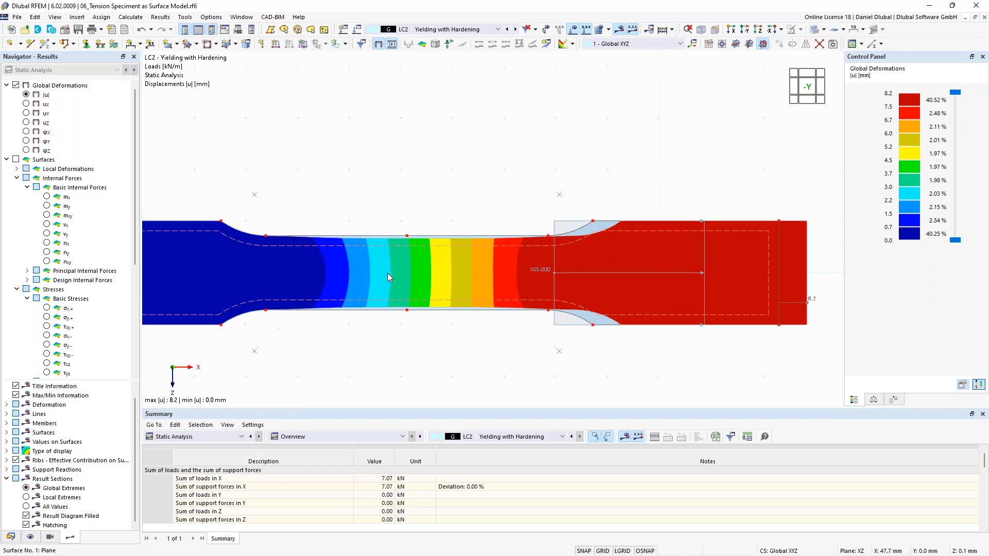
pyautogui.scroll(2, 387, 273)
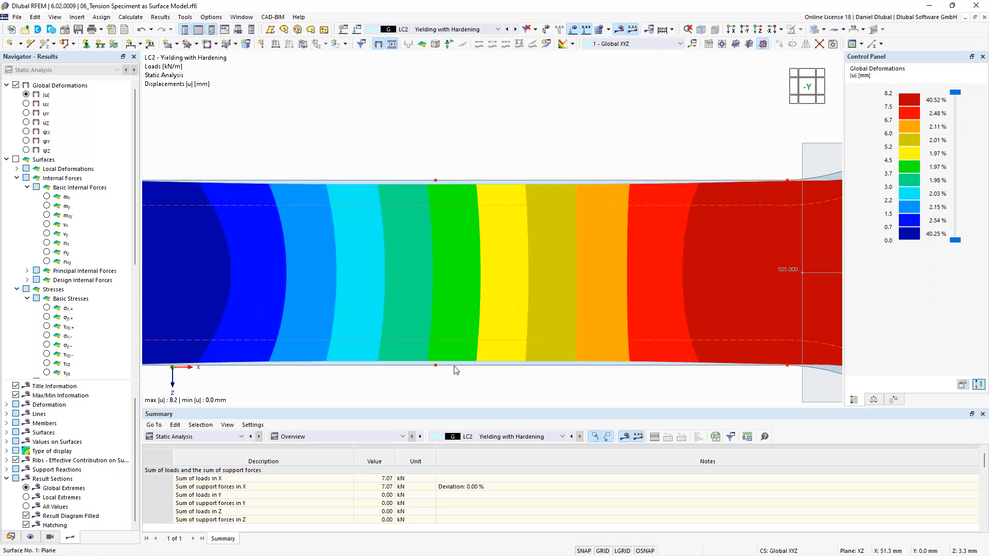
pyautogui.scroll(-3, 448, 195)
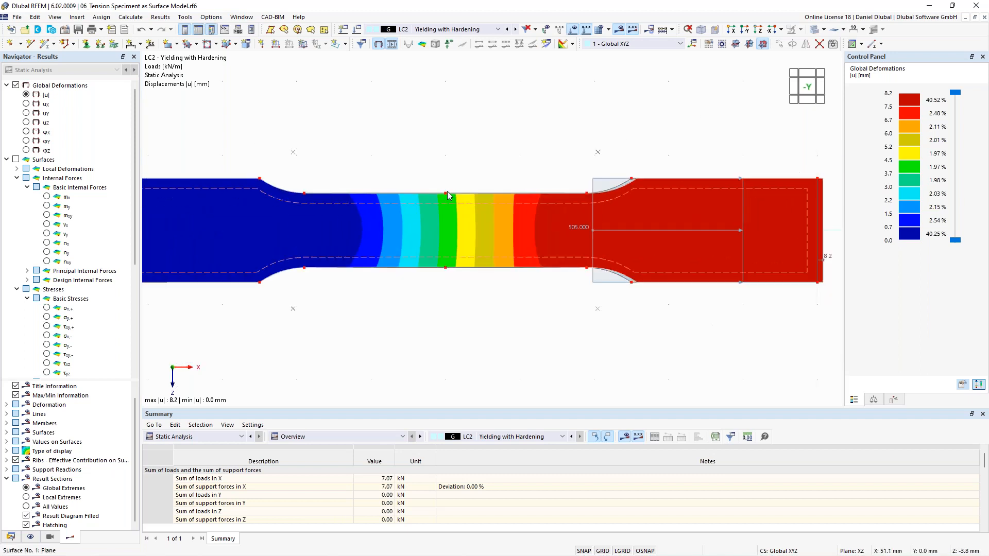
pyautogui.scroll(-3, 447, 194)
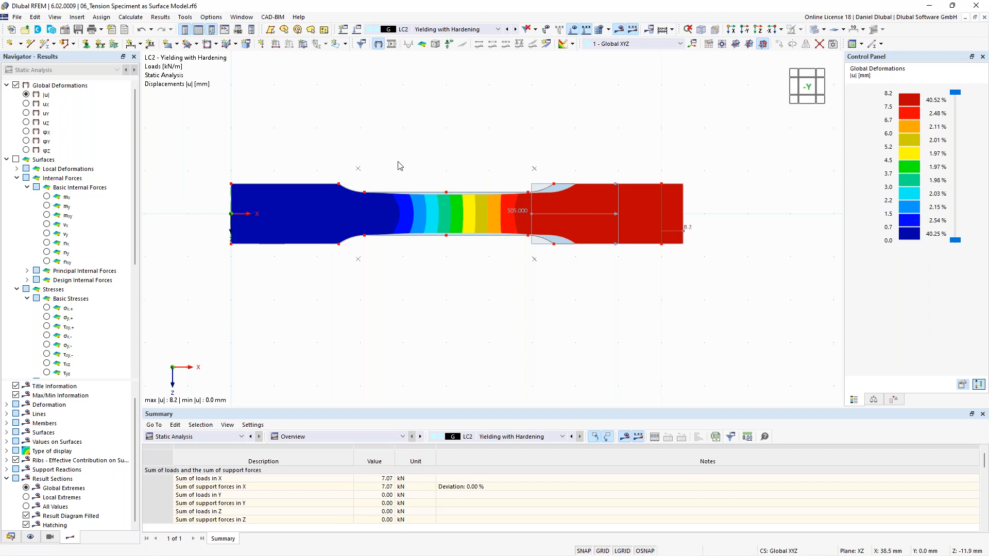
pyautogui.moveTo(367, 146); pyautogui.dragTo(453, 195, button='middle')
pyautogui.scroll(-2, 453, 195)
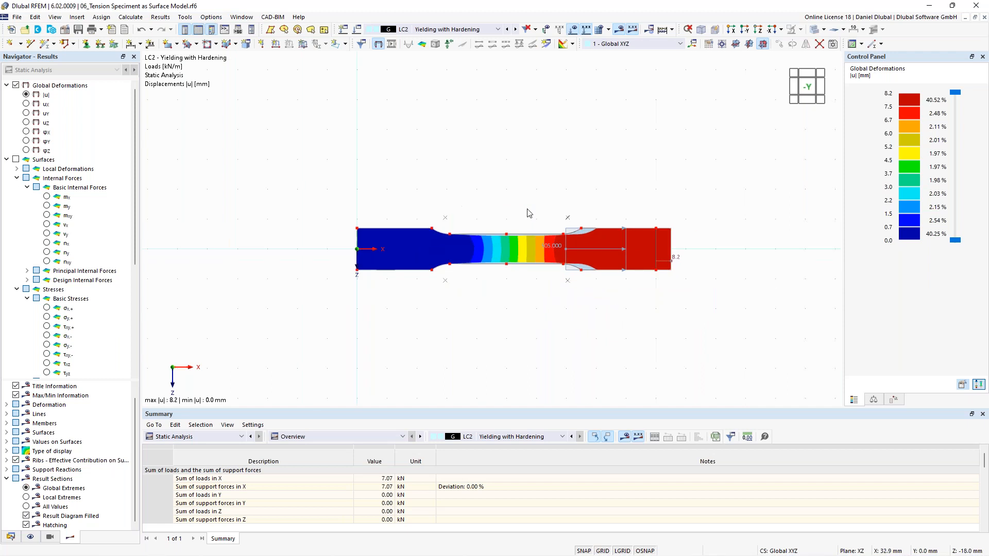
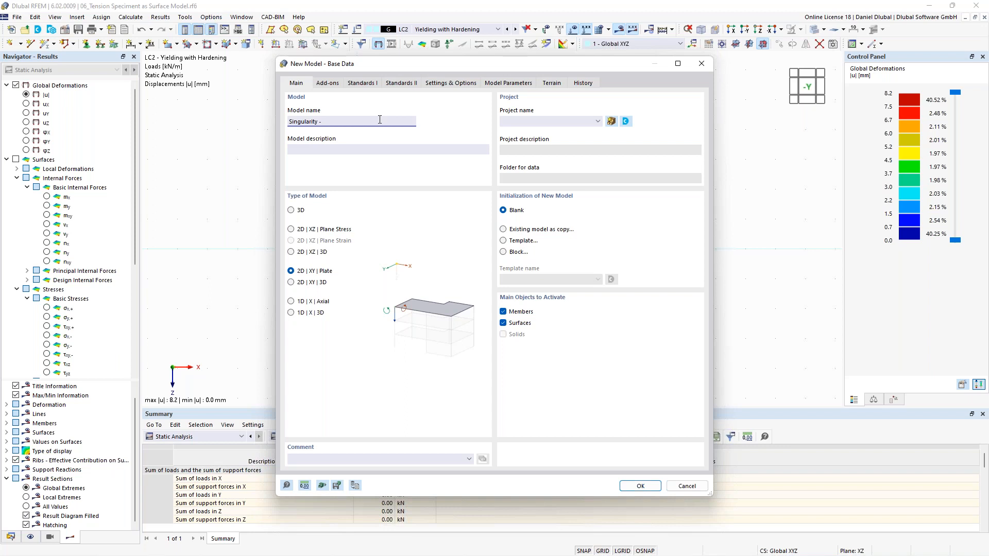
# - Create a blank 2D | XY | Plate model named Singularity - Point Load and view its work plane at an angle
pyautogui.write('int Load')
pyautogui.click(650, 487)
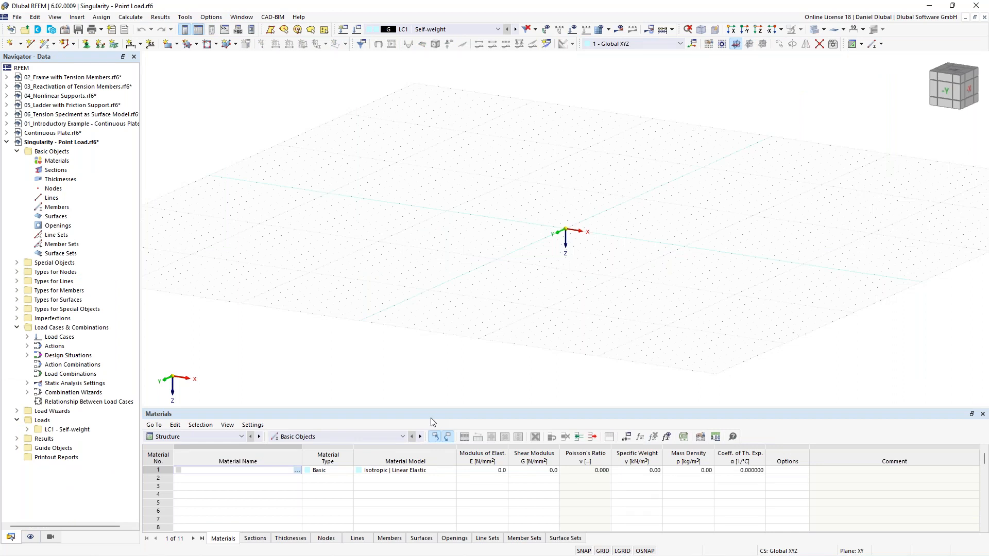
pyautogui.keyDown('ctrl'); pyautogui.moveTo(545, 238); pyautogui.dragTo(623, 248, button='middle'); pyautogui.keyUp('ctrl')
pyautogui.scroll(3, 620, 246)
pyautogui.moveTo(576, 220); pyautogui.dragTo(534, 235, button='middle')
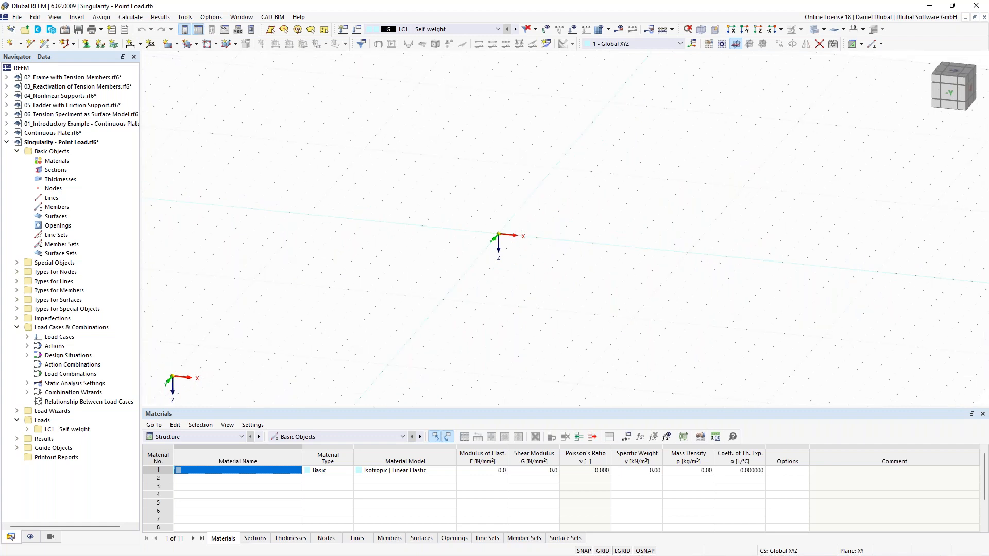
# - Start a new standard rectangular surface with a uniform 200 mm thickness and C30/37 concrete from the material library
pyautogui.moveTo(325, 214); pyautogui.dragTo(358, 198, button='middle')
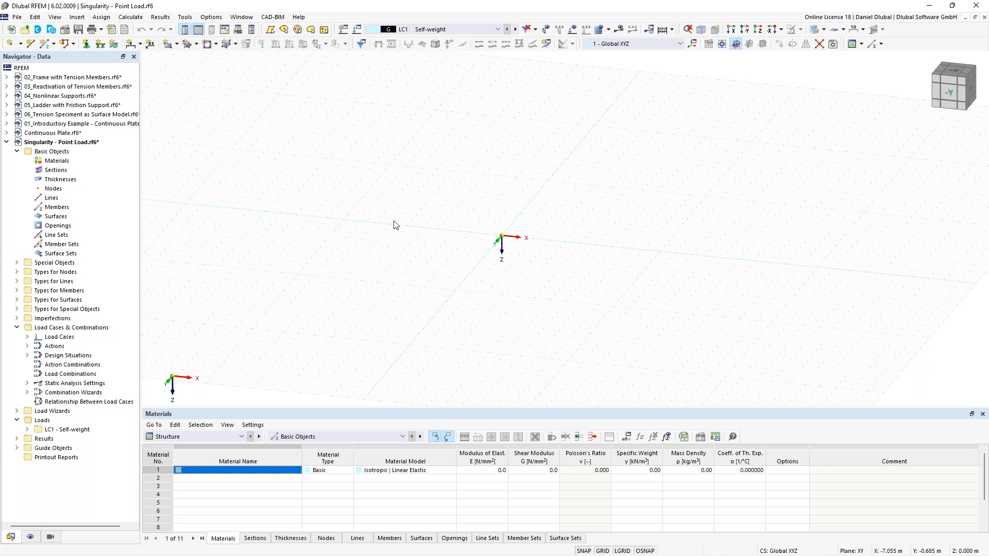
pyautogui.moveTo(500, 203); pyautogui.dragTo(403, 205, button='middle')
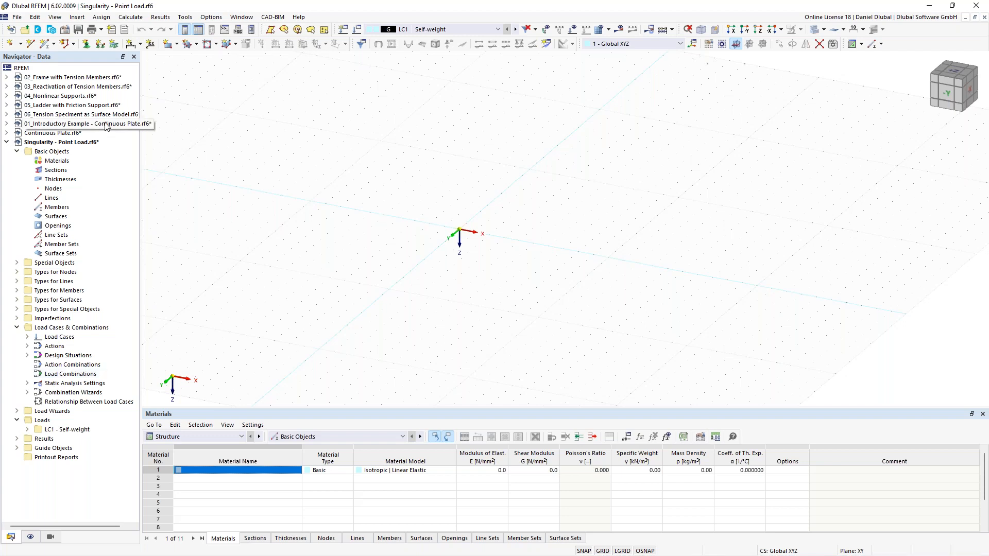
pyautogui.click(174, 45)
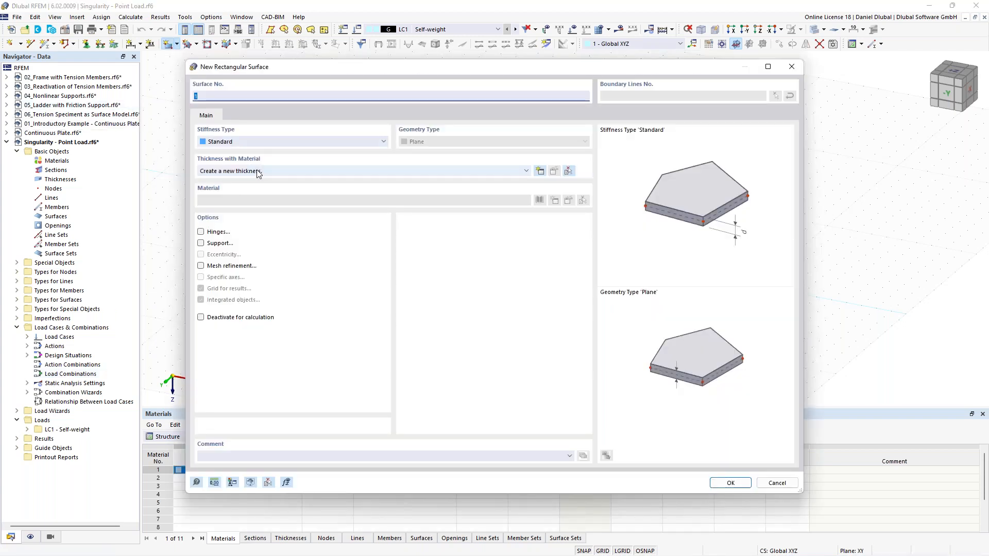
pyautogui.click(540, 174)
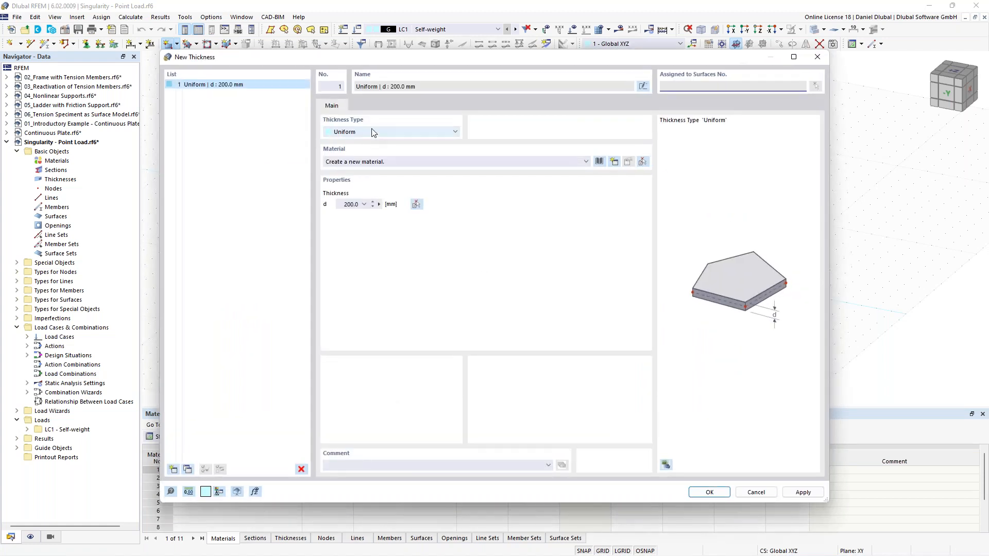
pyautogui.click(602, 162)
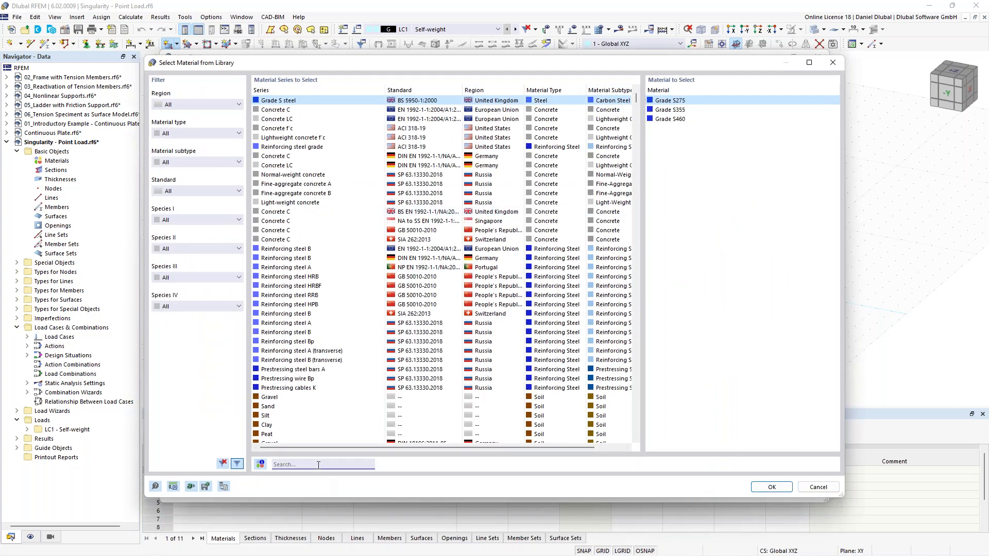
pyautogui.write('c30')
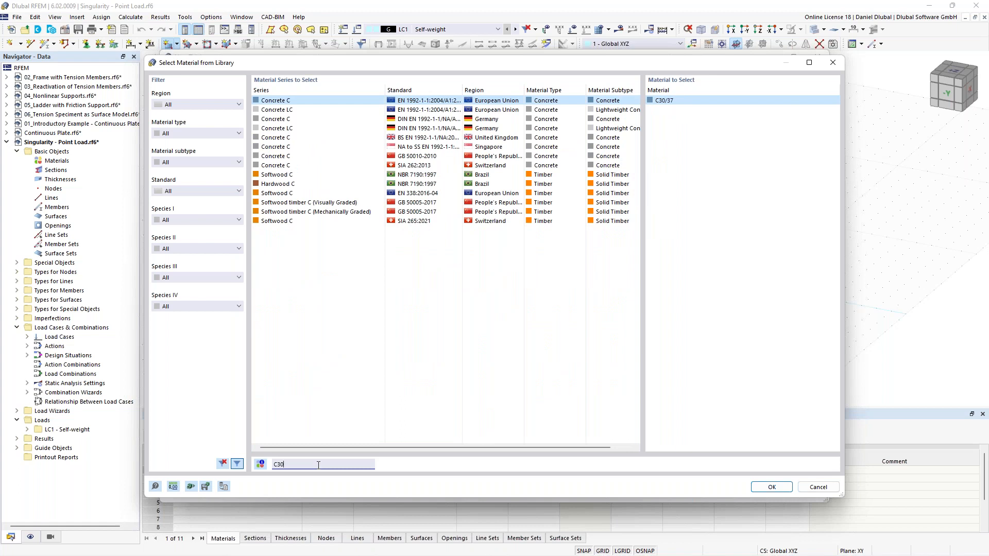
pyautogui.write('/37')
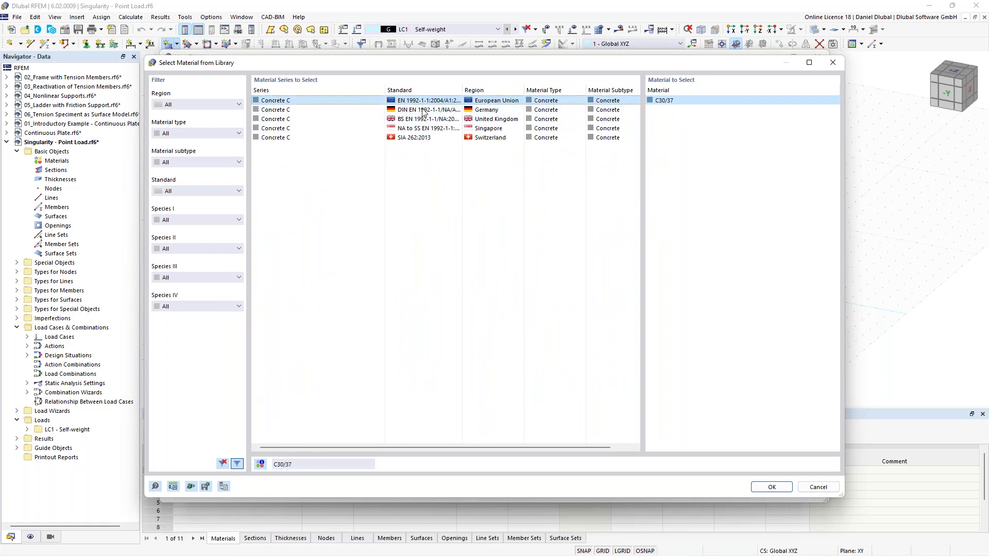
pyautogui.click(762, 488)
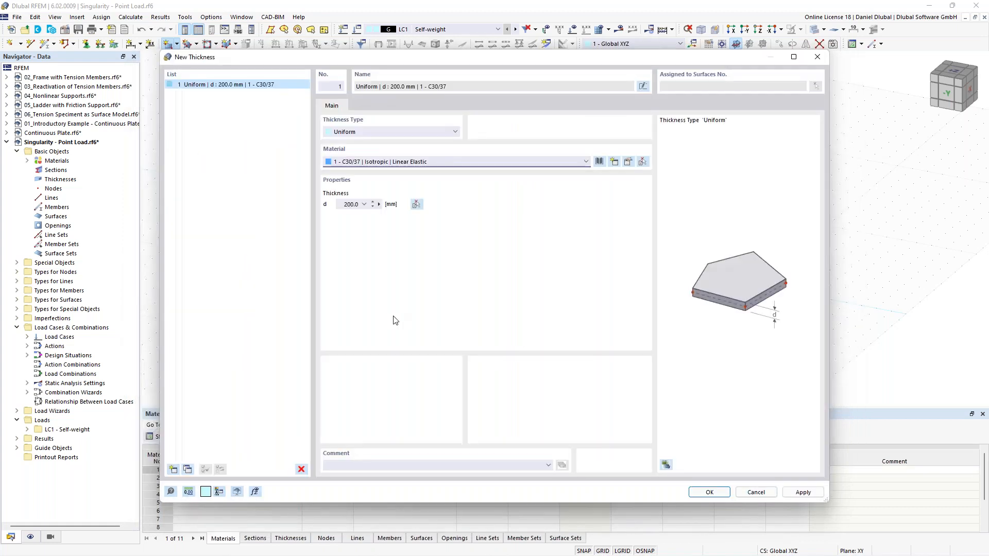
pyautogui.click(361, 205)
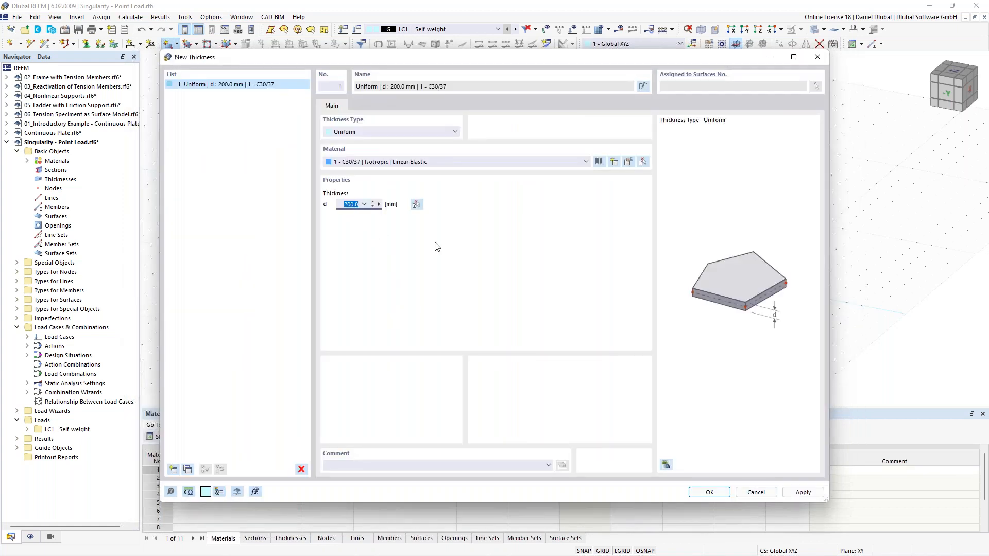
pyautogui.click(710, 492)
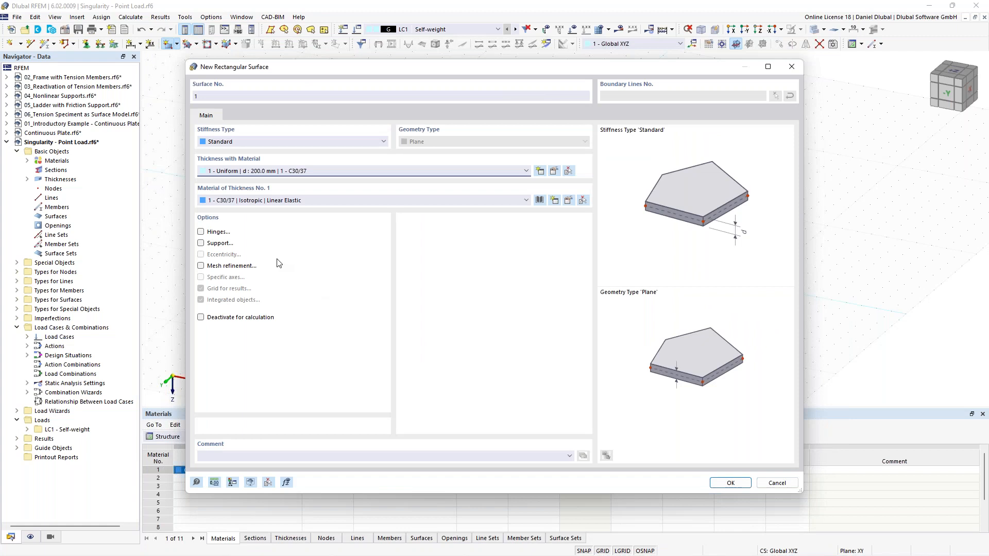
pyautogui.click(731, 485)
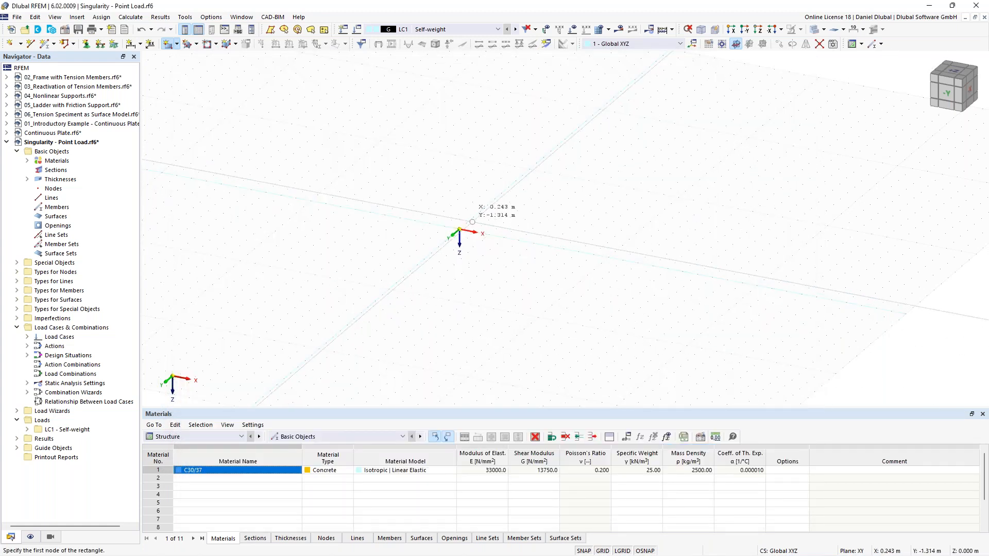
# - Draw the rectangular plate in the XY plane, 8 m along X by 6 m along Y from the origin
pyautogui.keyDown('ctrl'); pyautogui.moveTo(485, 189); pyautogui.dragTo(504, 211, button='middle'); pyautogui.keyUp('ctrl')
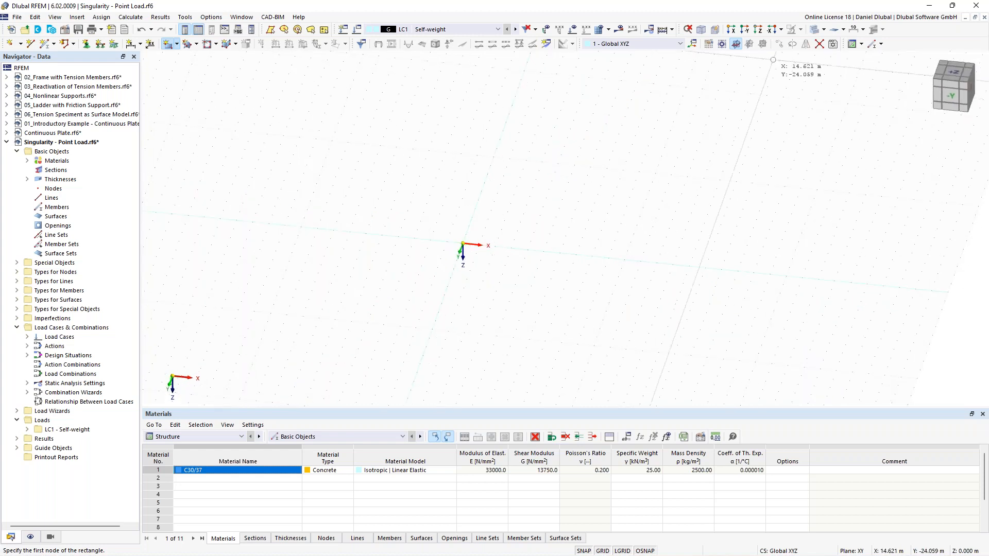
pyautogui.click(760, 32)
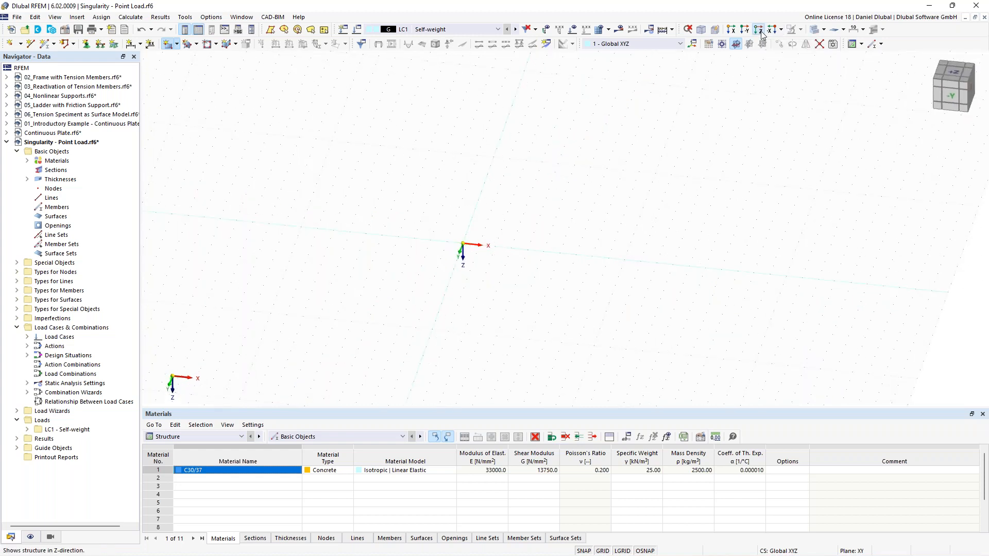
pyautogui.moveTo(614, 238); pyautogui.dragTo(552, 230, button='middle')
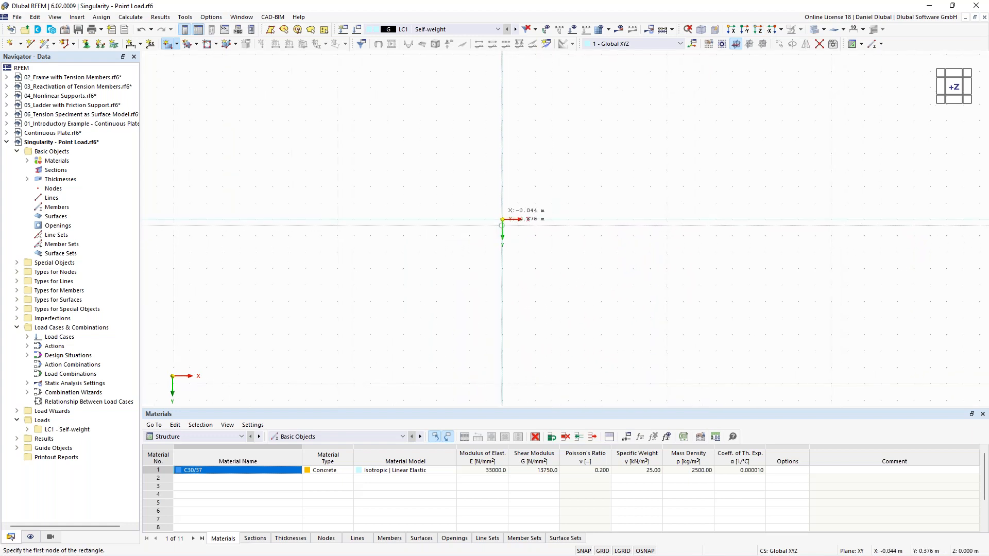
pyautogui.click(503, 219)
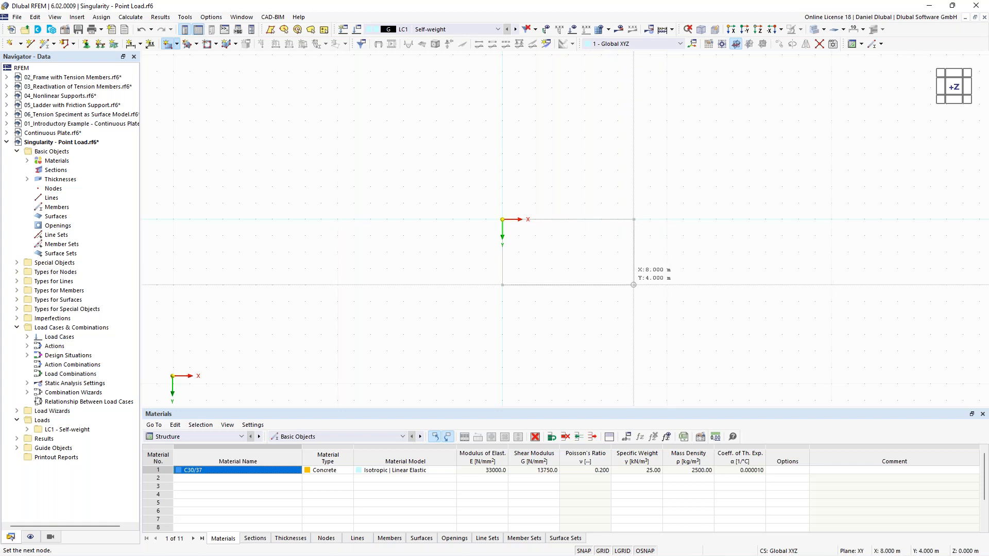
pyautogui.click(634, 317)
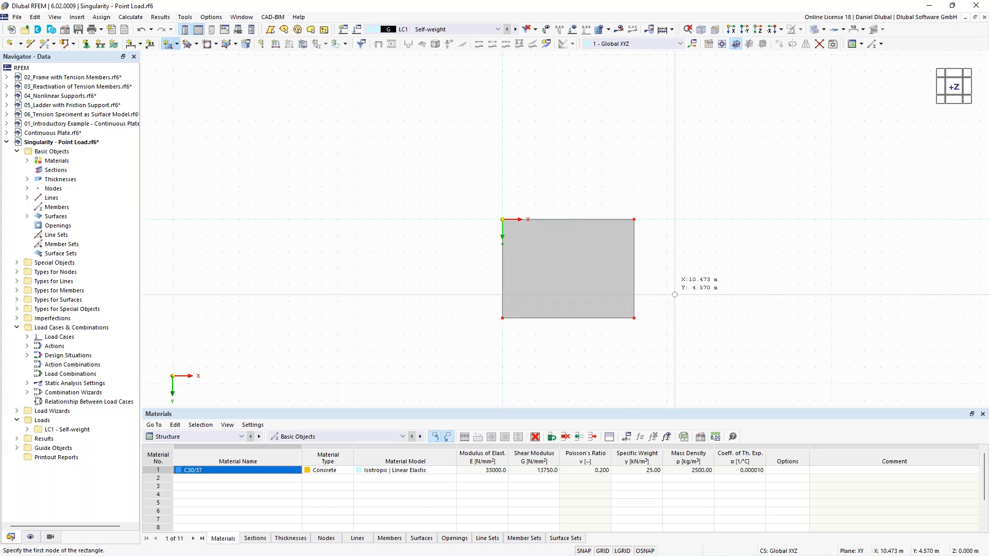
pyautogui.press('Escape')
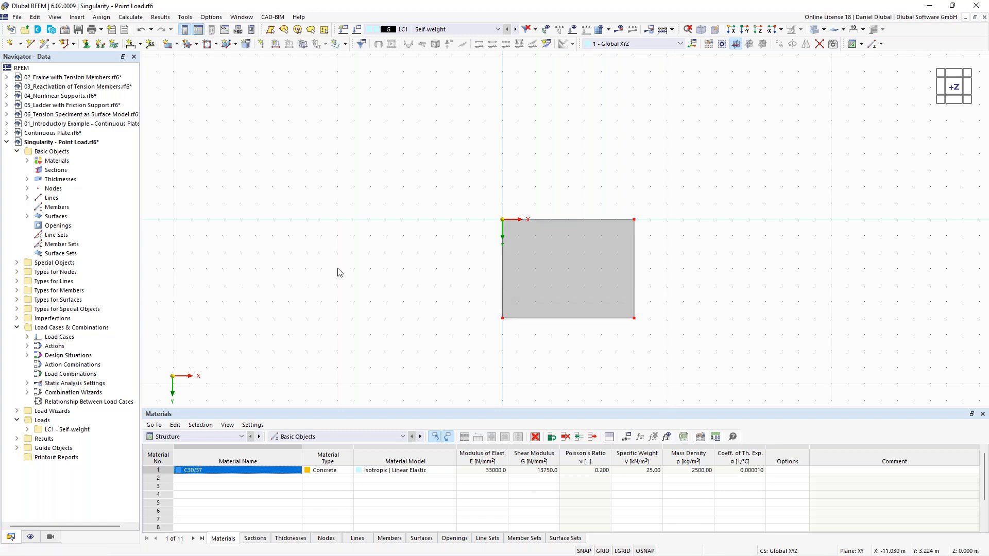
# - Place a single new node at the centre of the rectangular plate
pyautogui.moveTo(336, 272); pyautogui.dragTo(255, 224, button='middle')
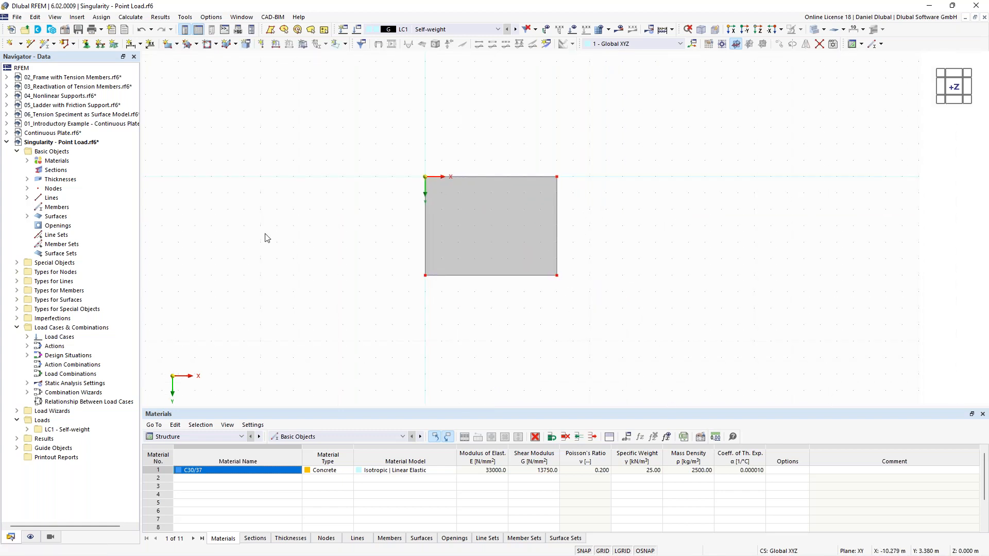
pyautogui.click(11, 44)
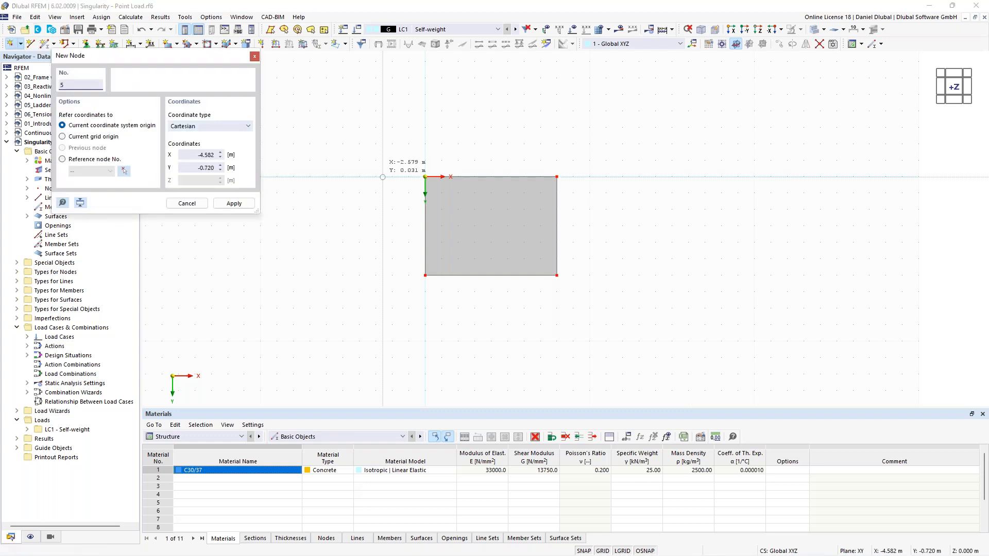
pyautogui.click(491, 225)
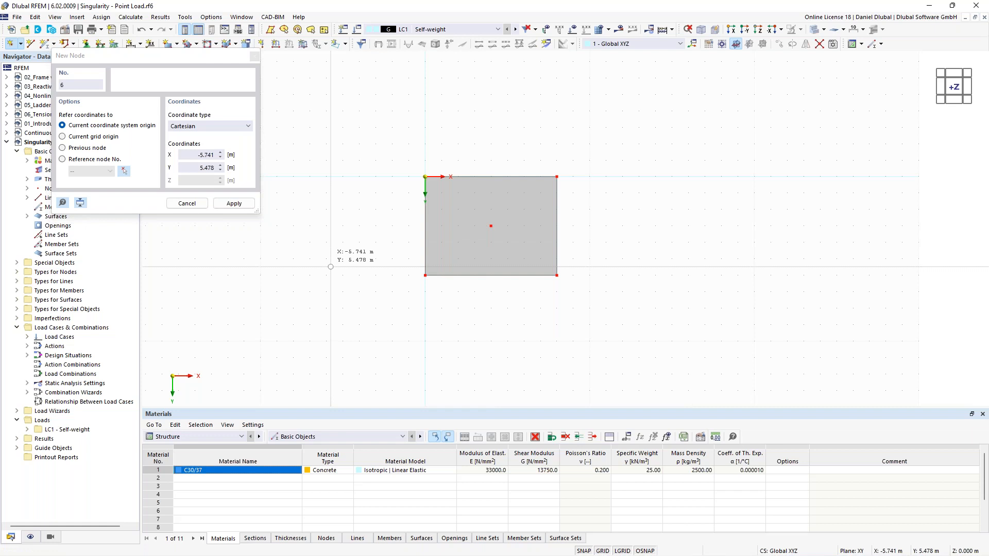
pyautogui.press('Escape')
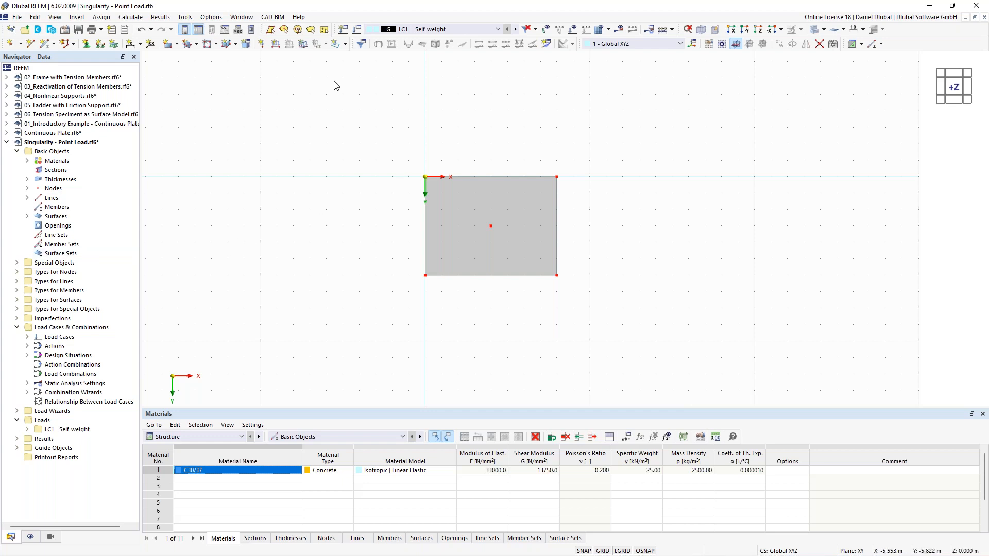
# - Define a nodal load in LC1 - Self-weight with a force FZ of 100 kN and start picking its node in the model
pyautogui.keyDown('ctrl'); pyautogui.moveTo(350, 271); pyautogui.dragTo(369, 175, button='middle'); pyautogui.keyUp('ctrl')
pyautogui.scroll(2, 412, 200)
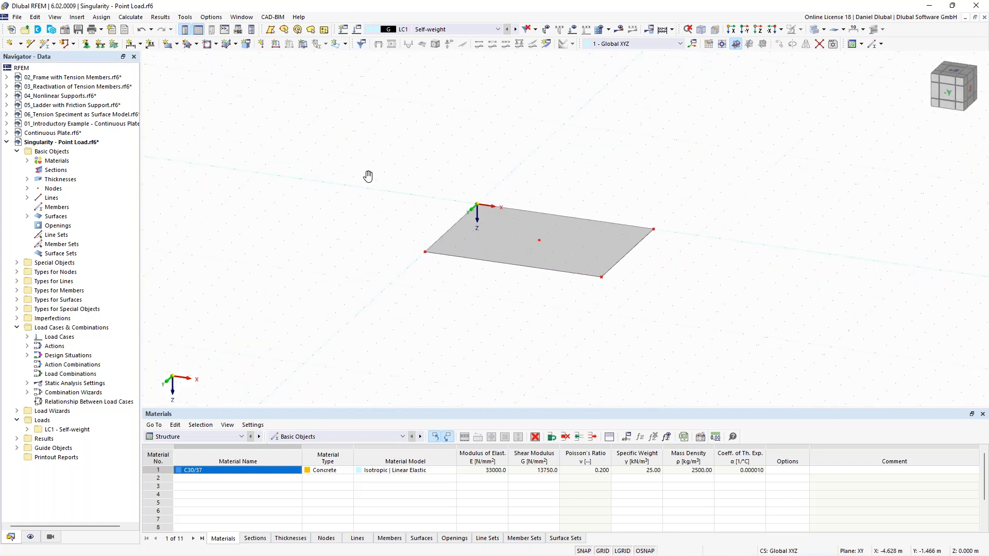
pyautogui.click(265, 46)
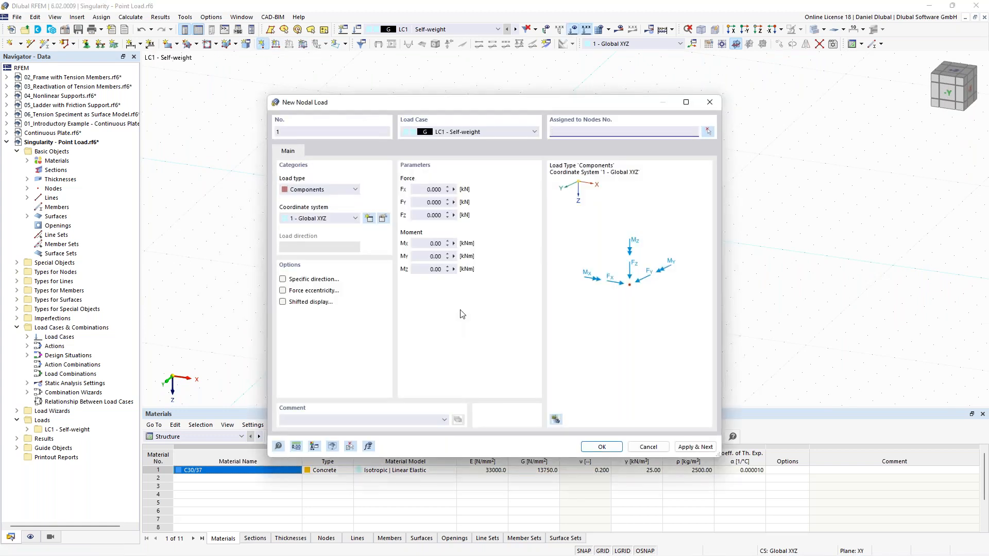
pyautogui.click(428, 215)
pyautogui.doubleClick(434, 215)
pyautogui.write('100')
pyautogui.click(709, 132)
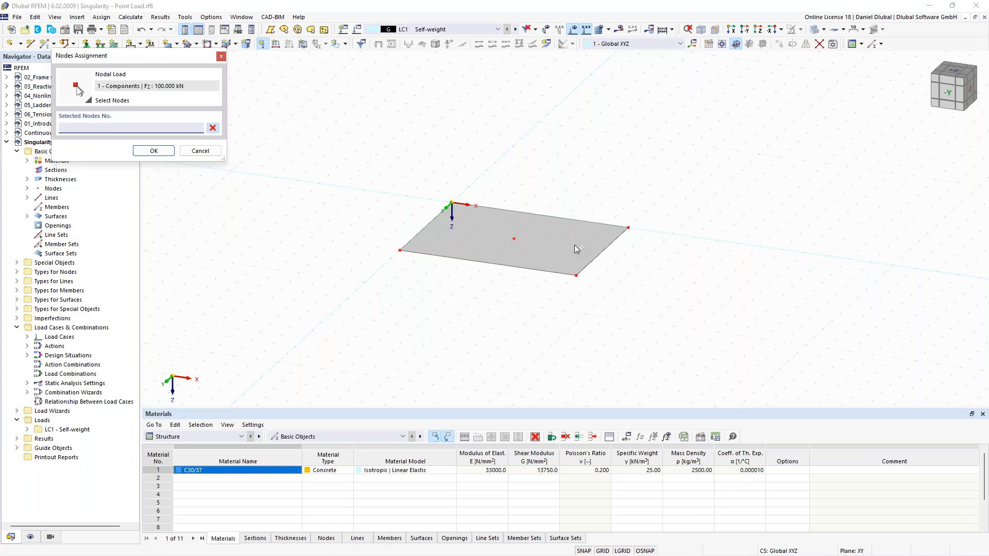
# - Apply the 100 kN Fz nodal load in LC1 to node 5 at the centre of the plate
pyautogui.click(565, 236)
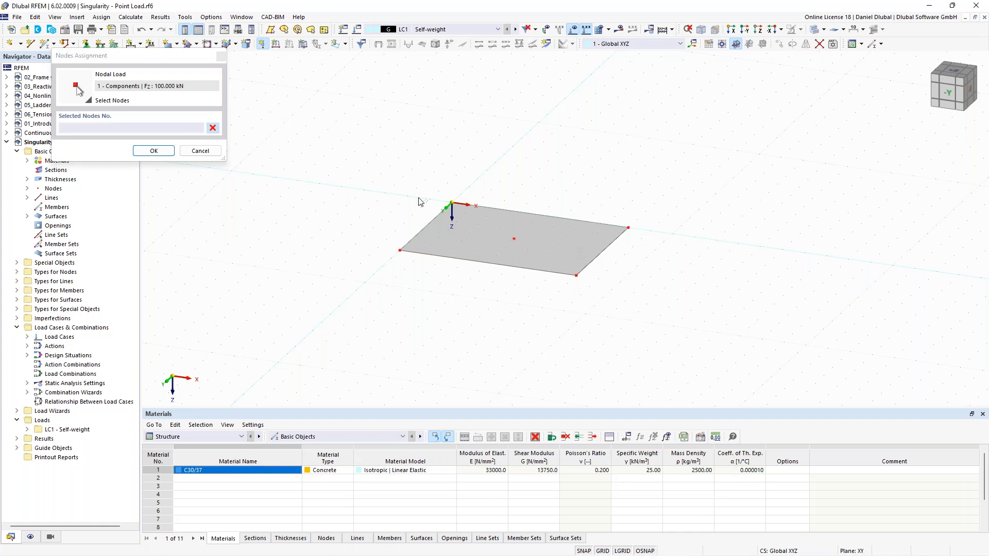
pyautogui.click(514, 238)
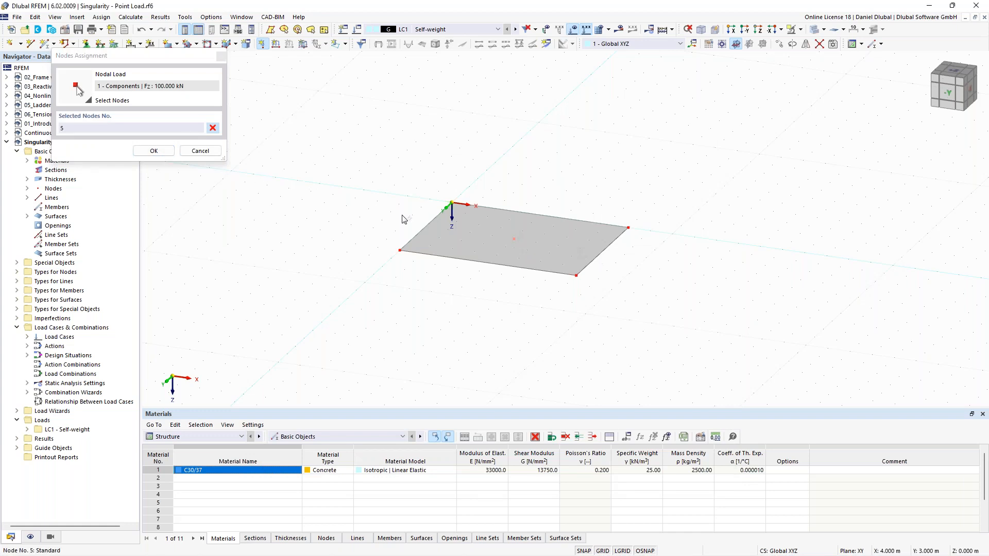
pyautogui.click(154, 151)
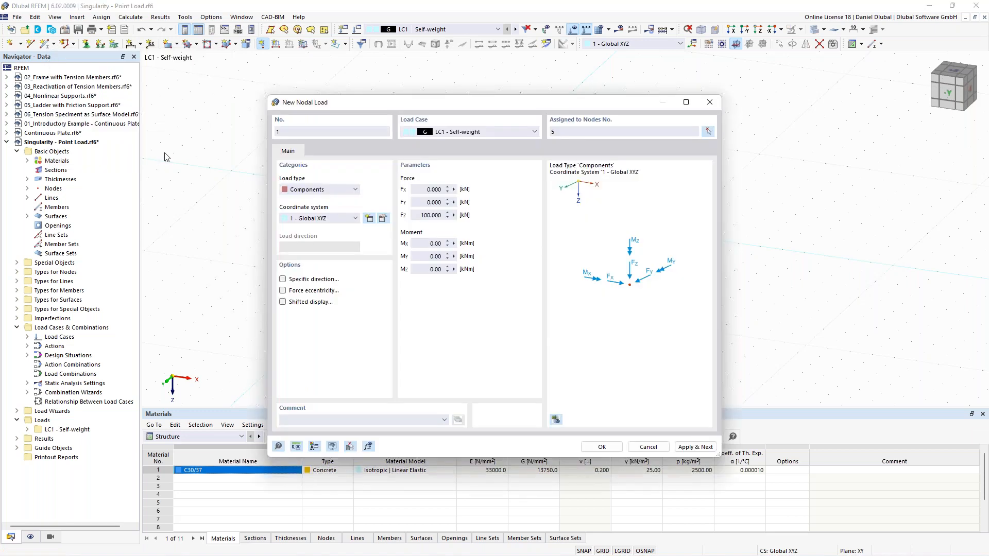
pyautogui.click(601, 448)
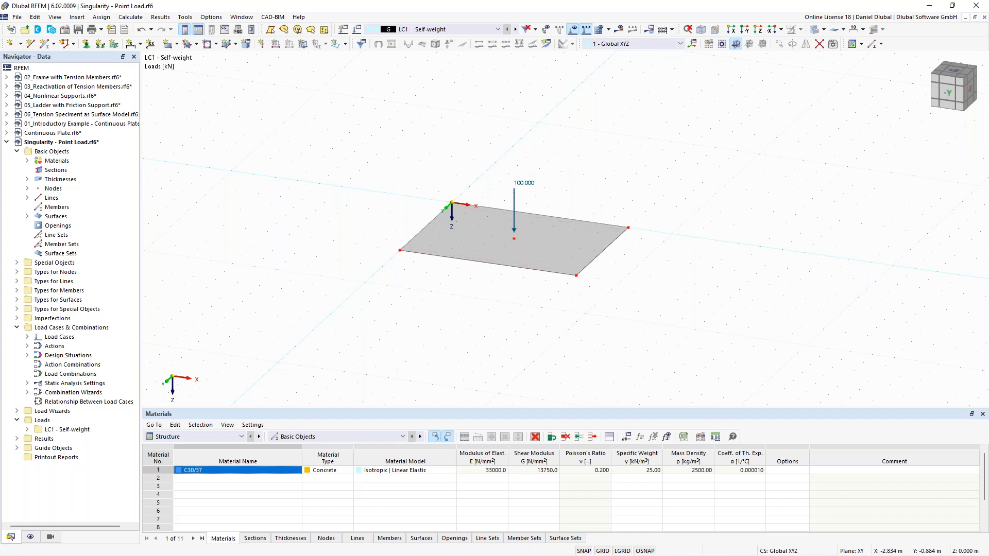
# - Select the whole plate and assign the hinged line support to its edge lines 1-4
pyautogui.keyDown('ctrl'); pyautogui.moveTo(402, 191); pyautogui.dragTo(412, 189, button='middle'); pyautogui.keyUp('ctrl')
pyautogui.moveTo(364, 155); pyautogui.dragTo(667, 313)
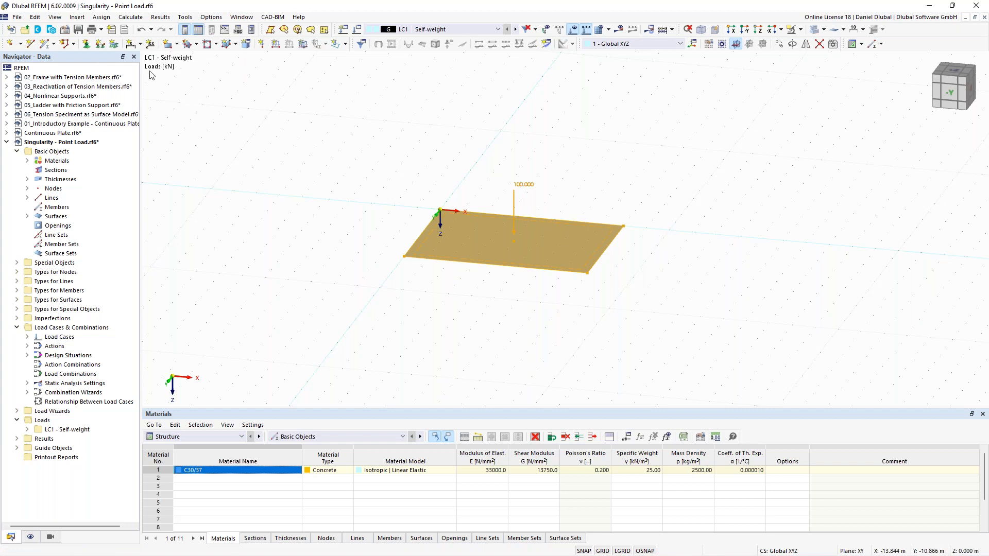
pyautogui.click(101, 45)
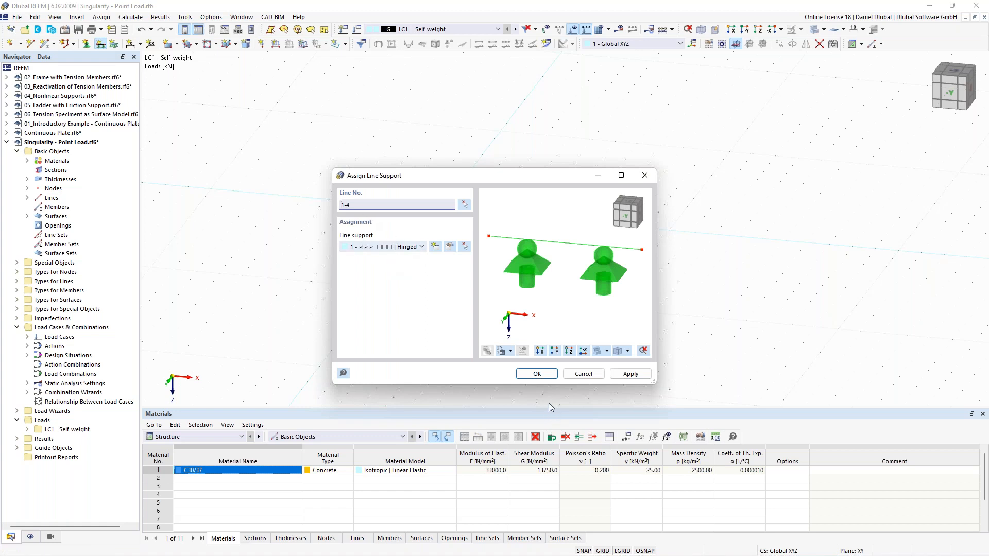
pyautogui.click(537, 374)
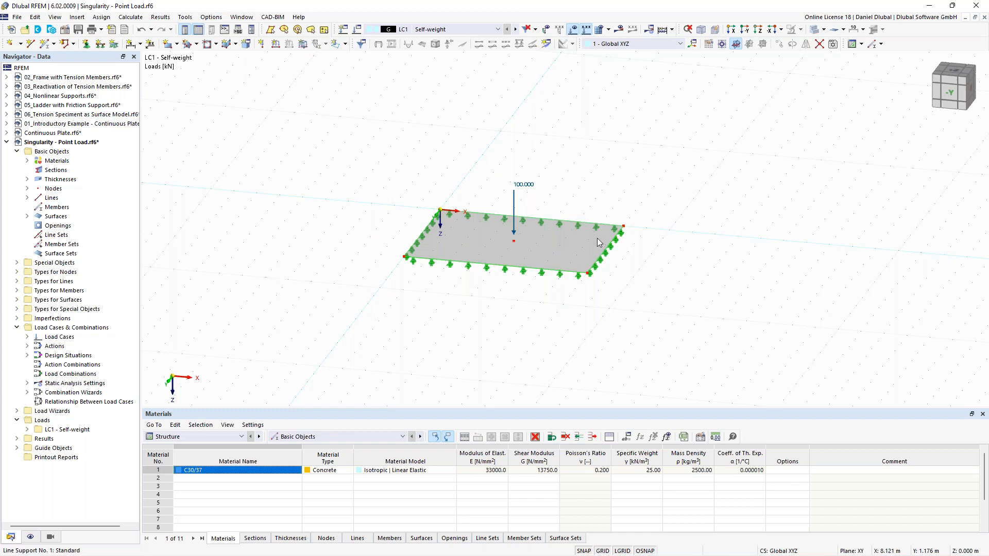
# - Move the supported, loaded plate along negative X and copy it along X to form a row of four identical plates
pyautogui.scroll(-2, 598, 238)
pyautogui.moveTo(465, 228); pyautogui.dragTo(465, 232, button='middle')
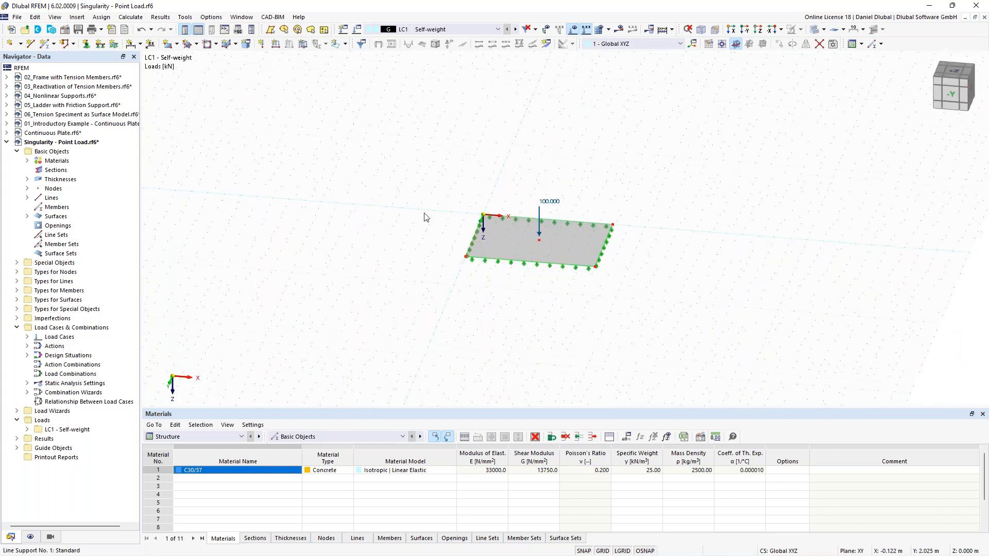
pyautogui.scroll(-2, 387, 190)
pyautogui.moveTo(387, 188); pyautogui.dragTo(412, 206, button='middle')
pyautogui.moveTo(553, 276); pyautogui.dragTo(612, 306)
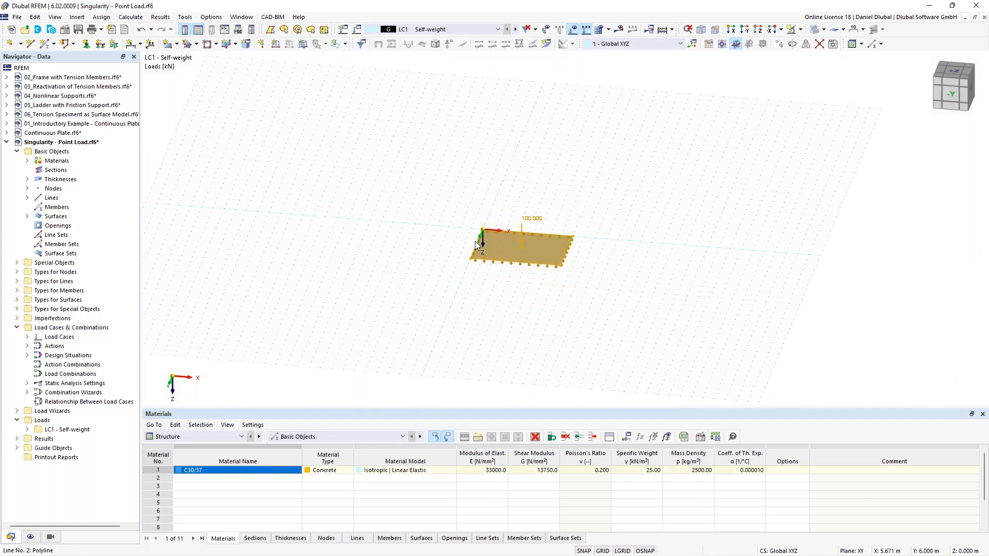
pyautogui.moveTo(483, 241); pyautogui.dragTo(282, 228)
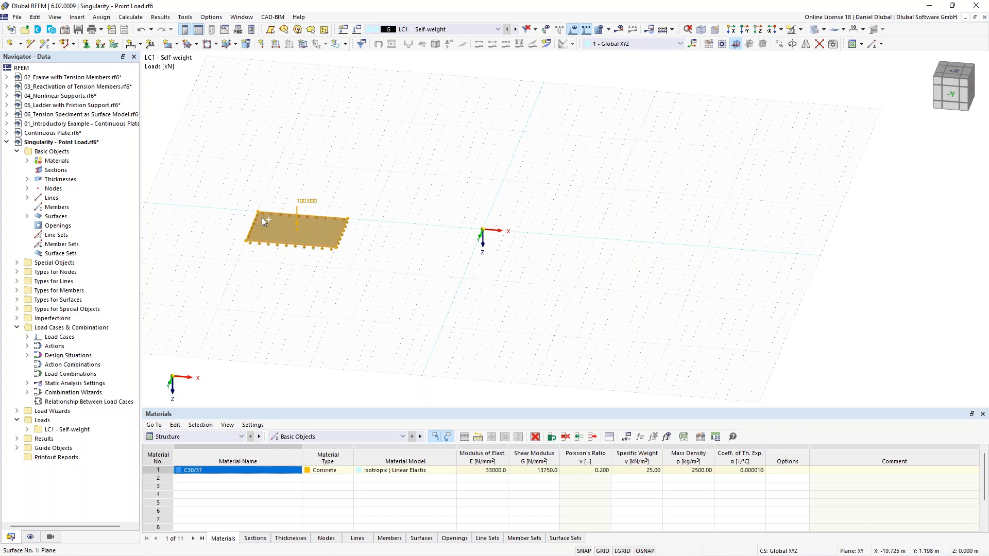
pyautogui.moveTo(263, 221); pyautogui.dragTo(603, 244)
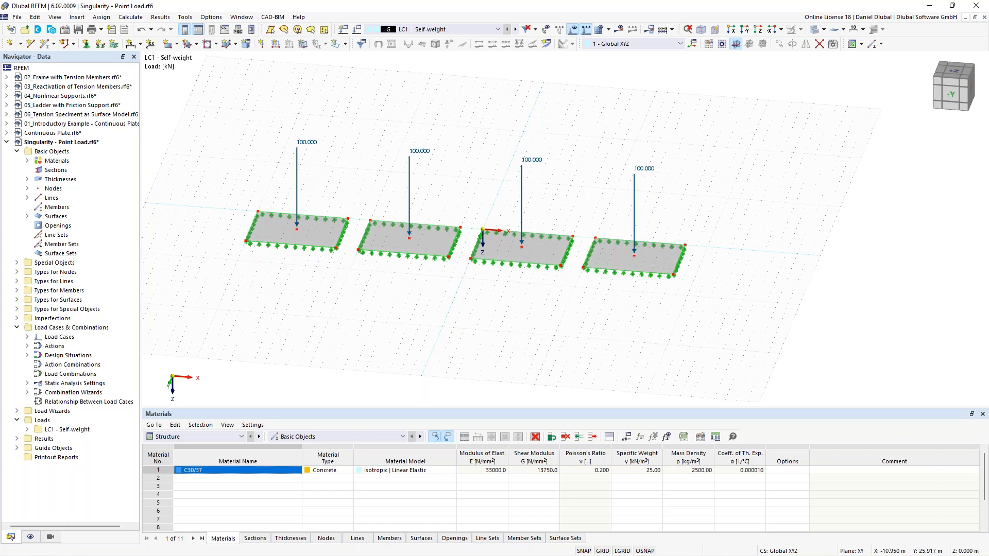
# - Open the table of surface mesh refinements and add refinement 1 with a target FE length of 2 m
pyautogui.keyDown('ctrl'); pyautogui.moveTo(320, 344); pyautogui.dragTo(293, 338, button='middle'); pyautogui.keyUp('ctrl')
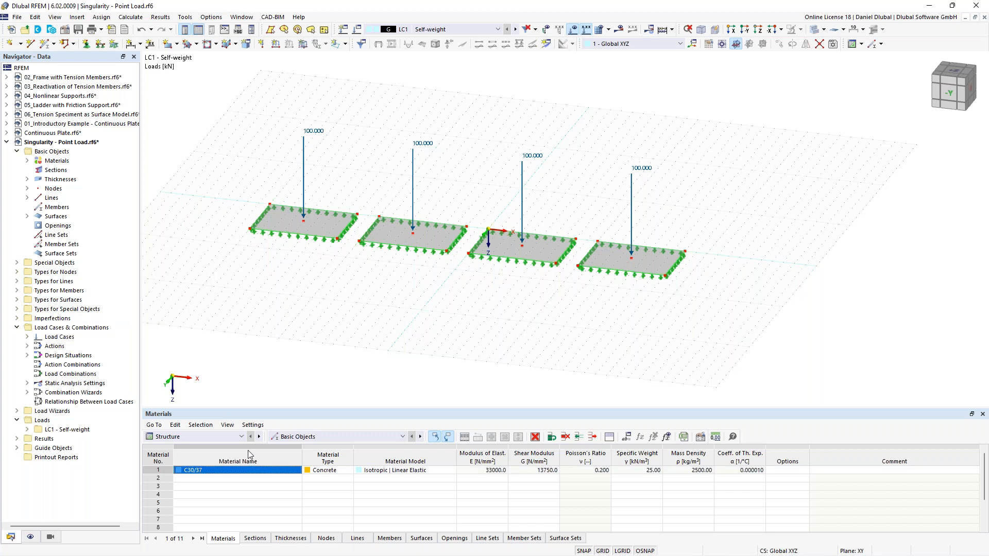
pyautogui.click(225, 437)
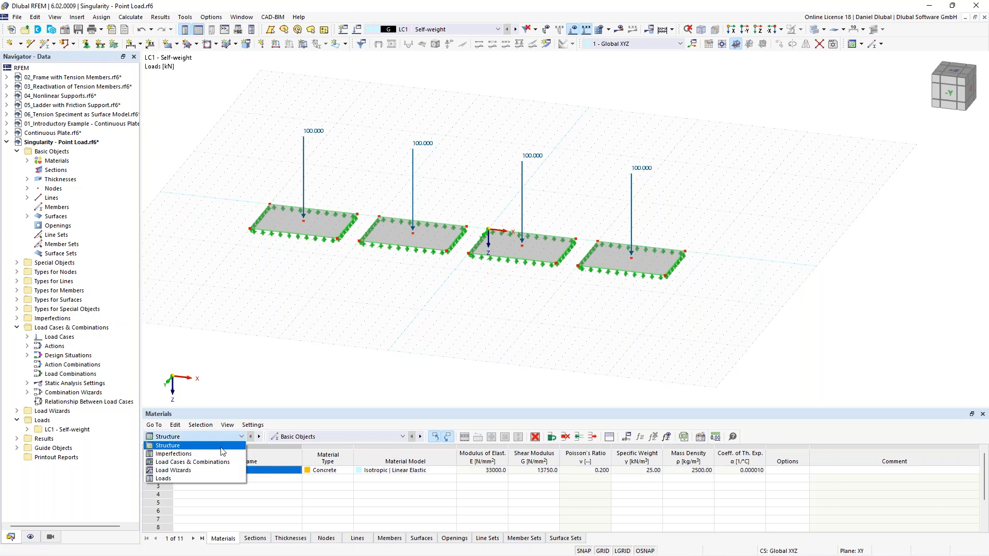
pyautogui.click(222, 445)
pyautogui.click(308, 437)
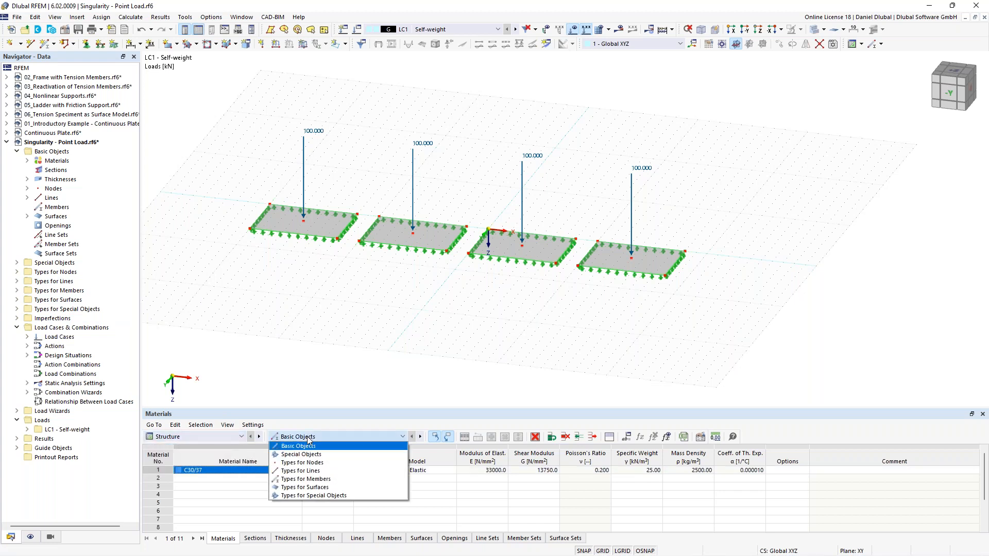
pyautogui.click(342, 487)
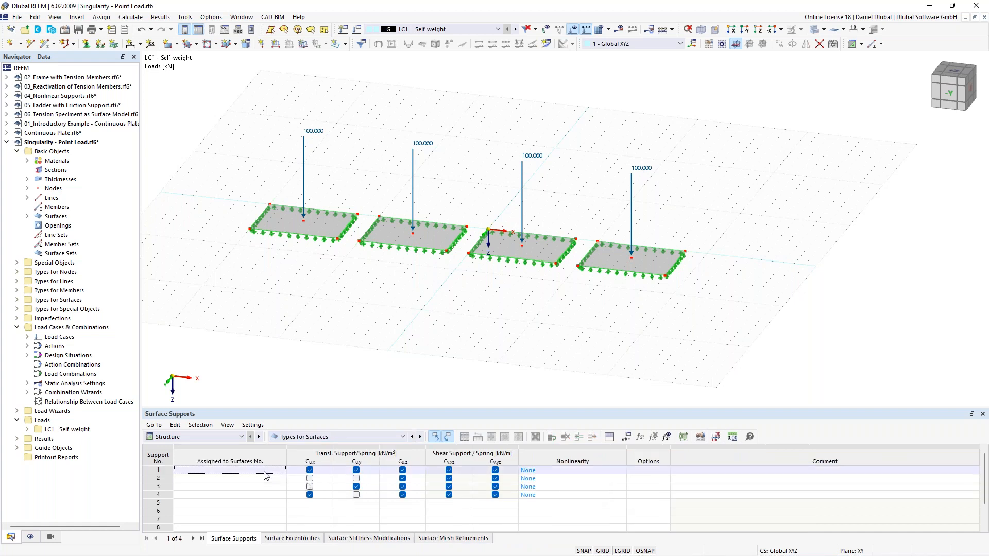
pyautogui.click(451, 538)
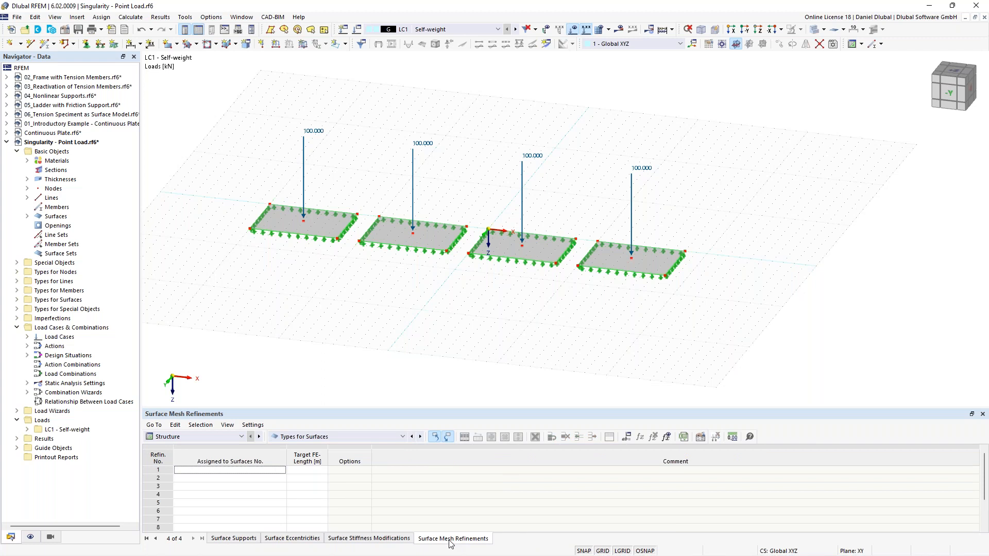
pyautogui.click(272, 470)
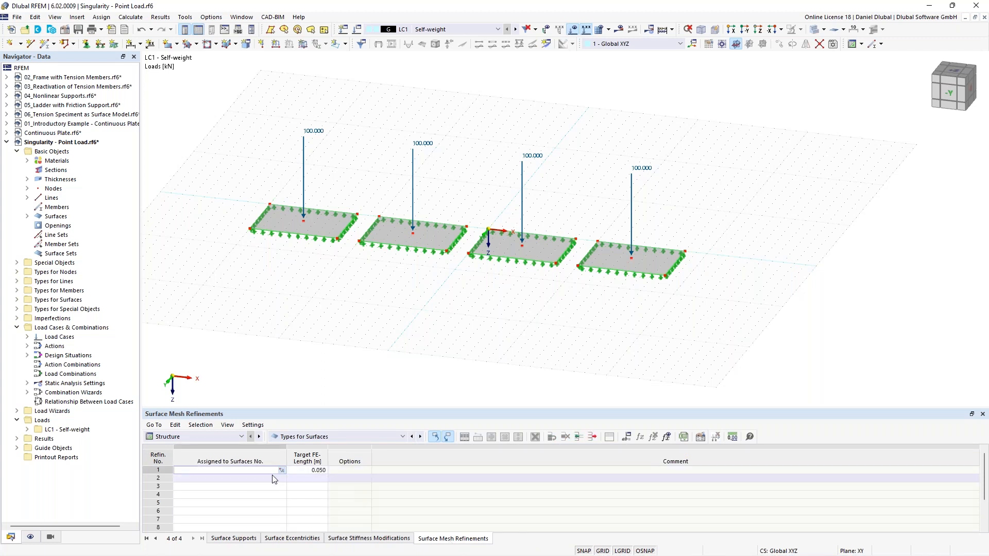
pyautogui.press('Tab')
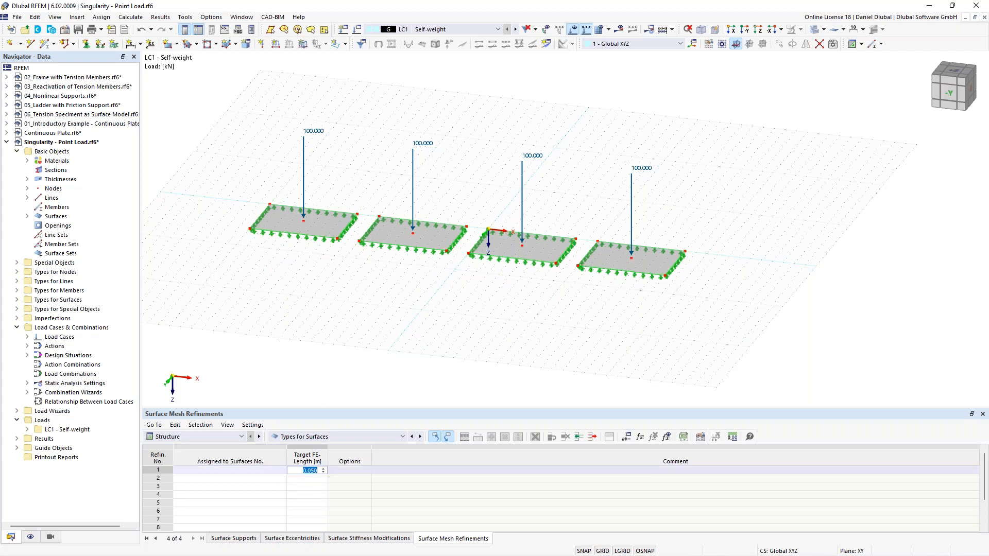
pyautogui.write('2')
pyautogui.press('Return')
pyautogui.press('Tab')
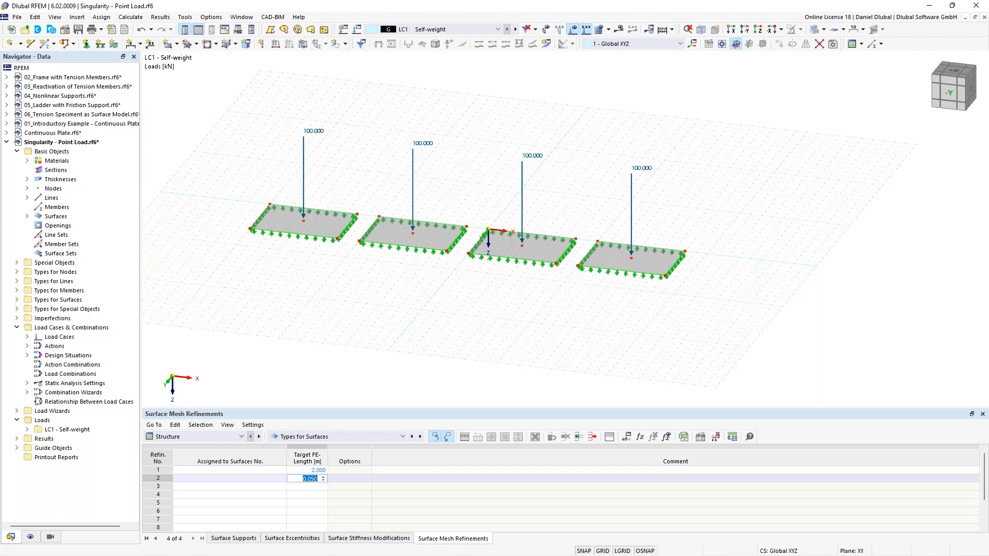
# - Add surface mesh refinements 2, 3 and 4 with target FE lengths of 1 m, 0.5 m and 0.25 m
pyautogui.write('1')
pyautogui.press('Return')
pyautogui.press('Tab')
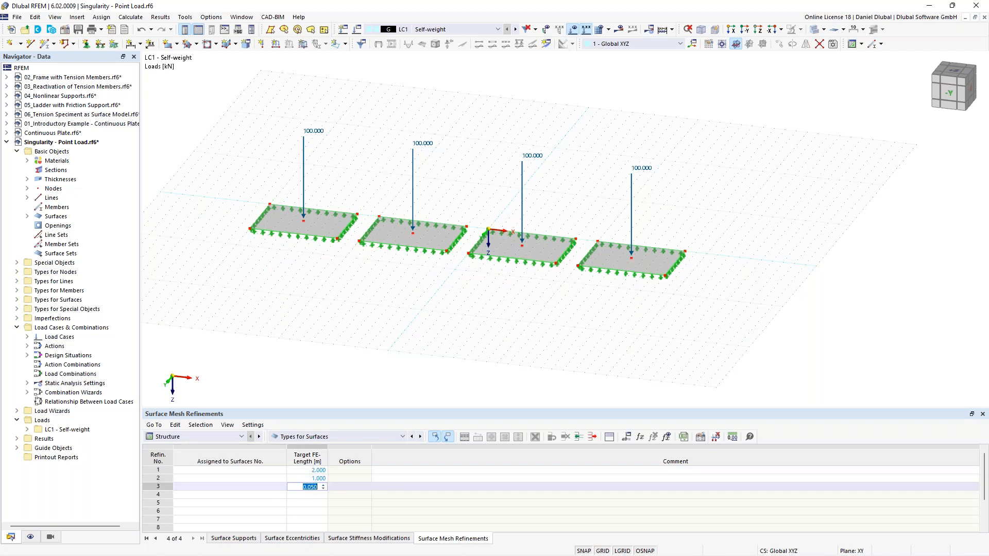
pyautogui.write('0.5')
pyautogui.press('Tab')
pyautogui.press('Return')
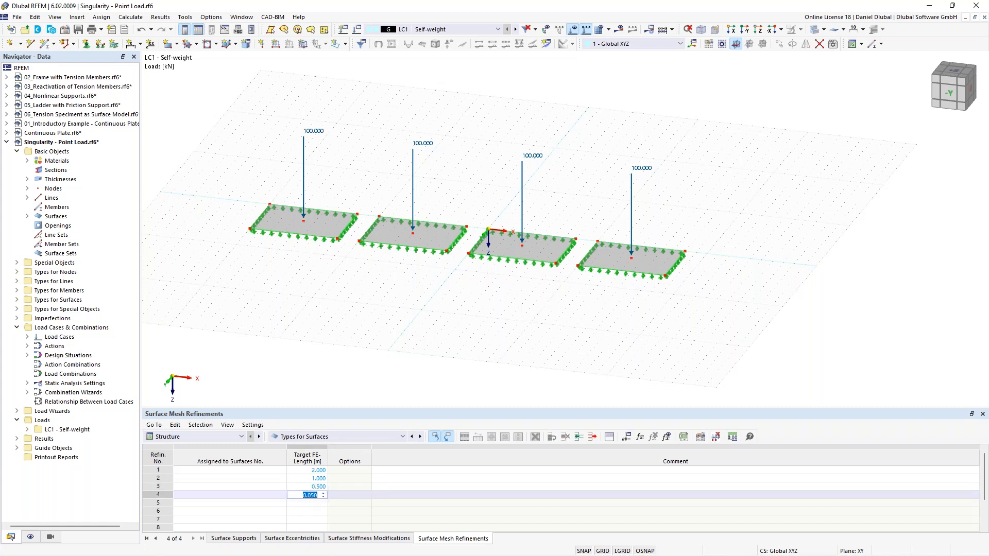
pyautogui.write('0,25')
pyautogui.click(314, 472)
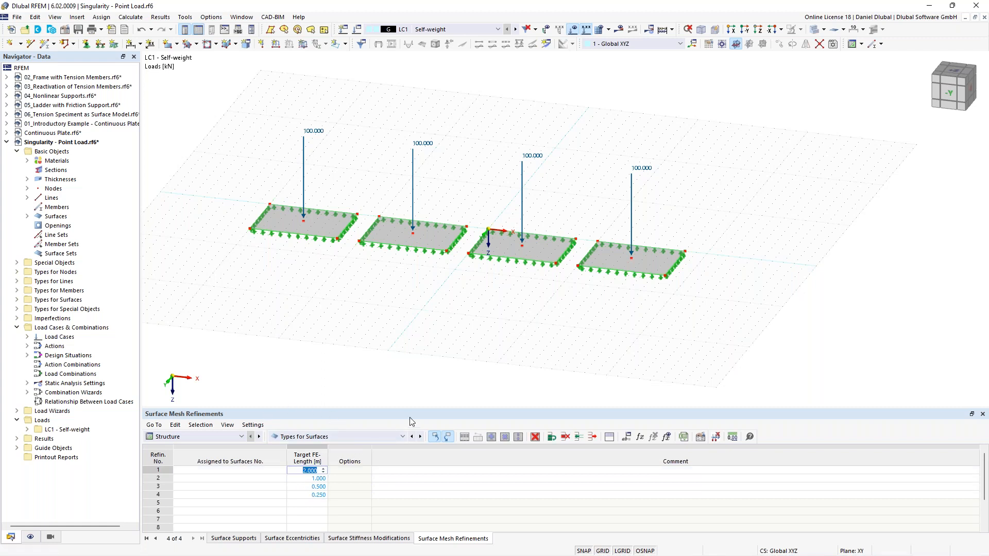
# - Enlarge the refinements table slightly and list the surface mesh refinements under Types for Surfaces in the navigator
pyautogui.moveTo(405, 407); pyautogui.dragTo(408, 401)
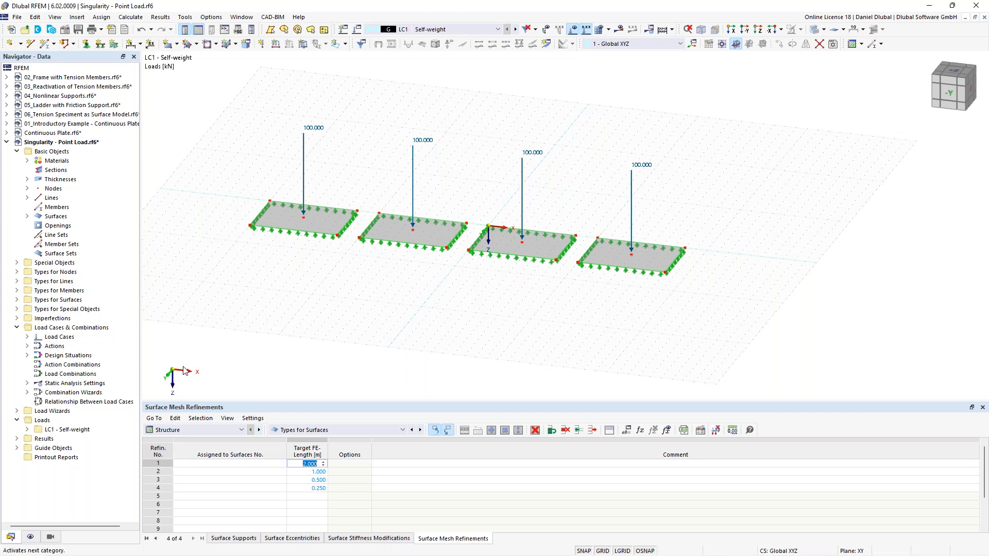
pyautogui.click(17, 300)
pyautogui.click(27, 327)
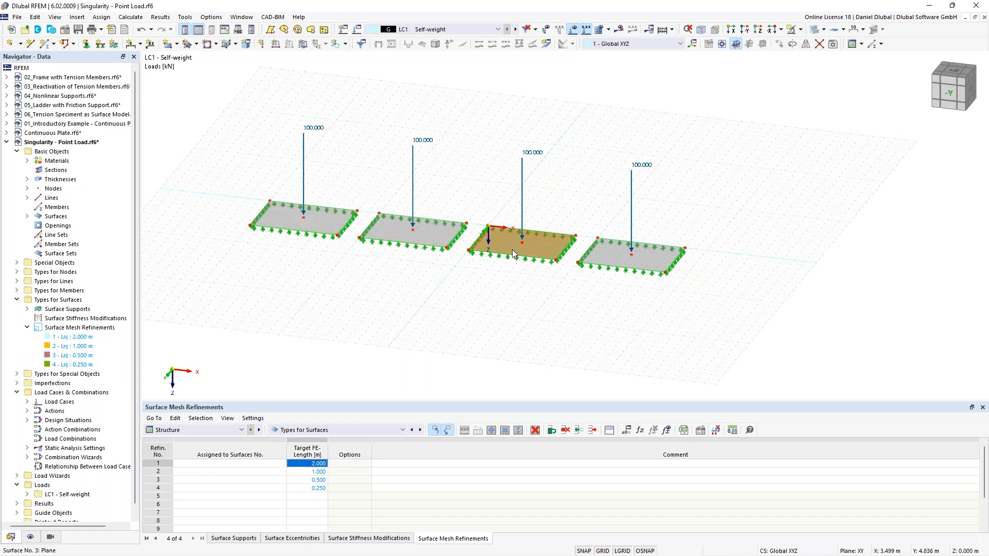
# - Assign mesh refinements 1, 2, 3 and 4 to surfaces 1, 2, 3 and 4 respectively
pyautogui.click(245, 466)
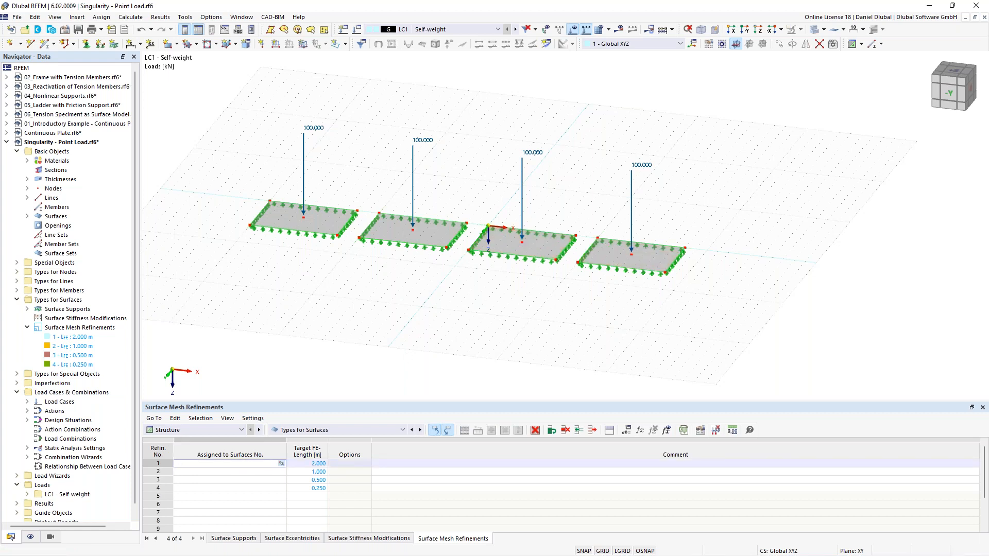
pyautogui.click(339, 225)
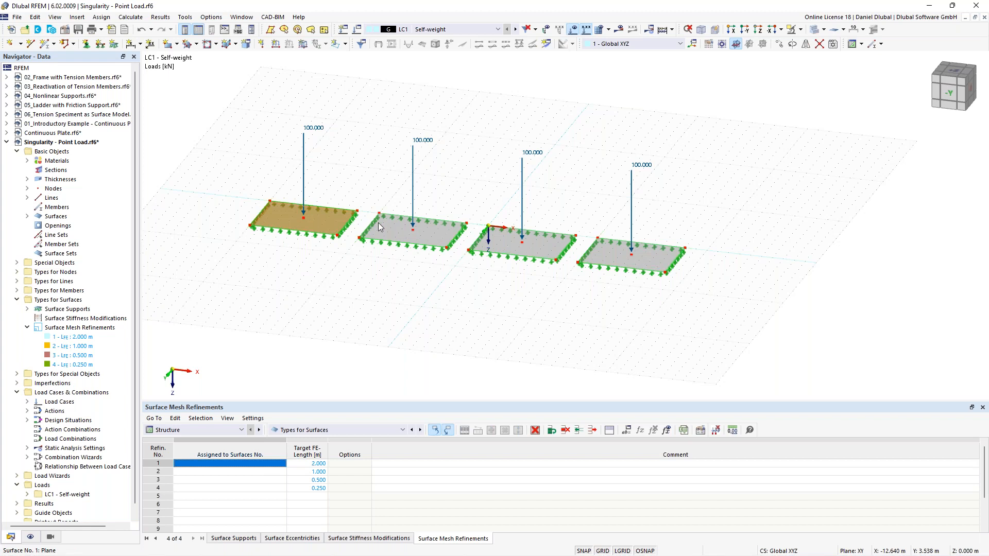
pyautogui.click(379, 228)
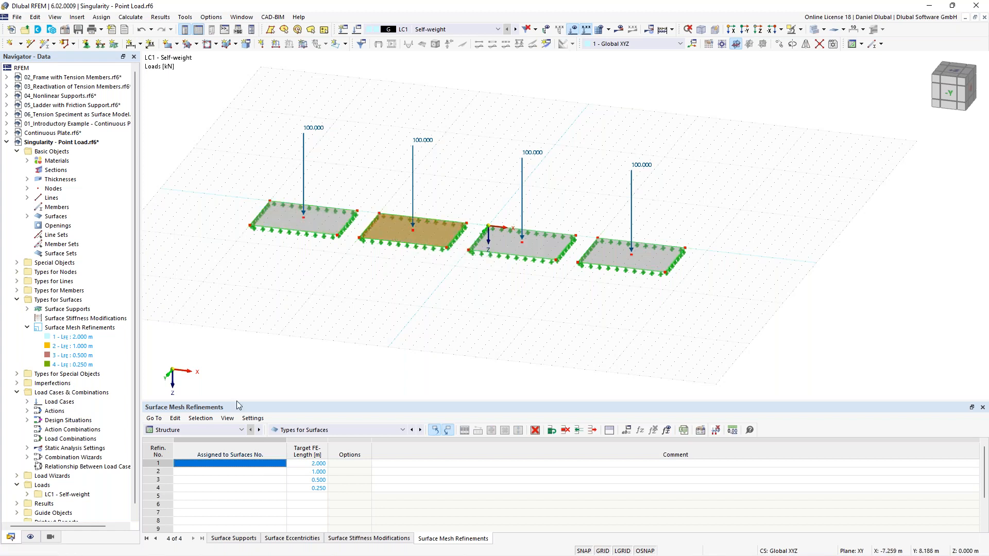
pyautogui.click(217, 464)
pyautogui.write('1')
pyautogui.click(215, 473)
pyautogui.write('2')
pyautogui.click(211, 480)
pyautogui.write('3')
pyautogui.click(208, 487)
pyautogui.write('4')
pyautogui.press('Return')
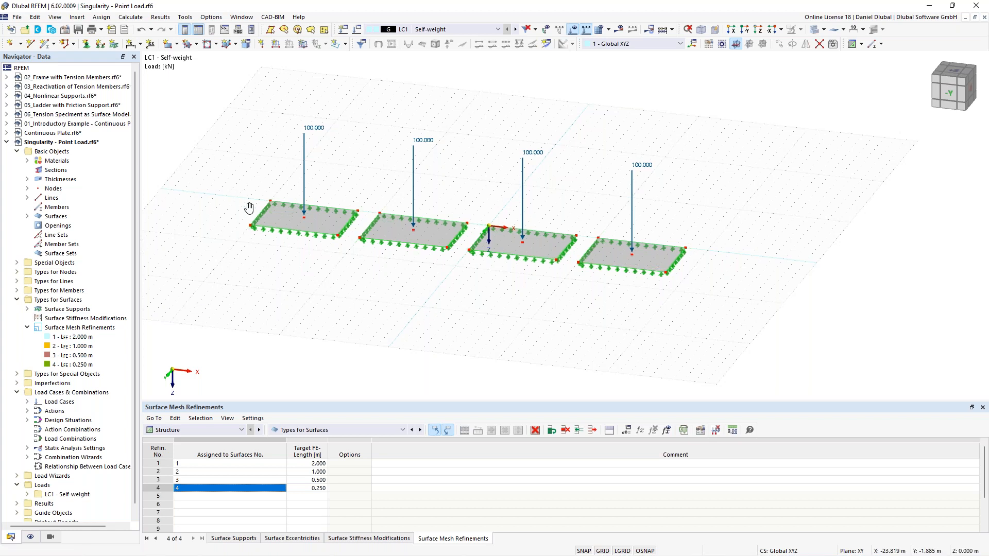
# - Create a two-point result section for all surfaces along the plates' mid-line, with one point at X 18 m, Y 3 m
pyautogui.moveTo(232, 195); pyautogui.dragTo(251, 220, button='middle')
pyautogui.scroll(2, 251, 211)
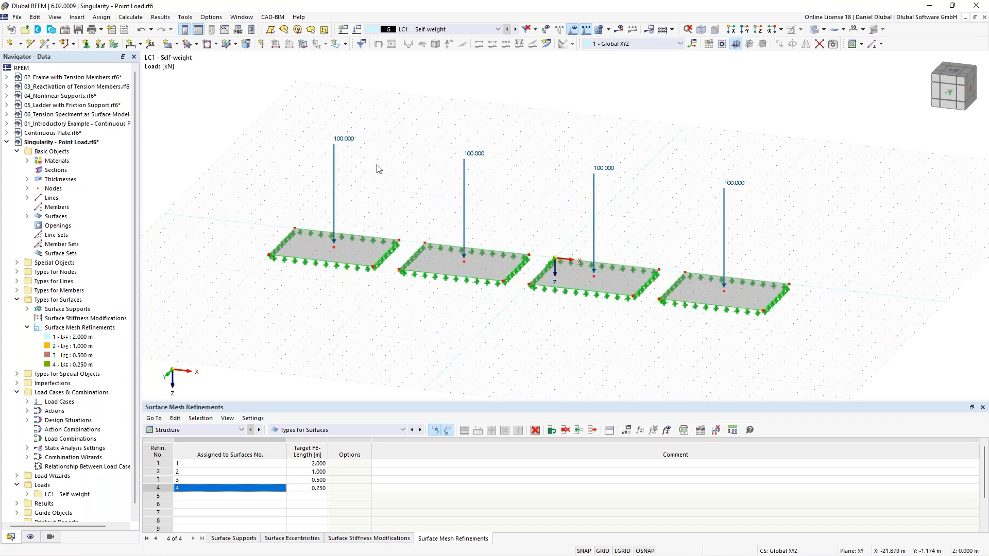
pyautogui.click(545, 46)
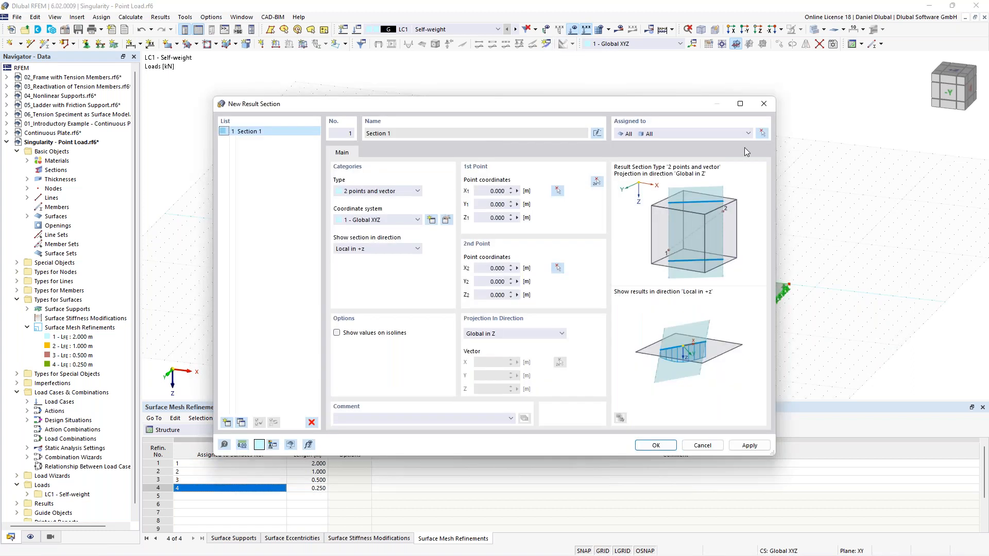
pyautogui.click(762, 134)
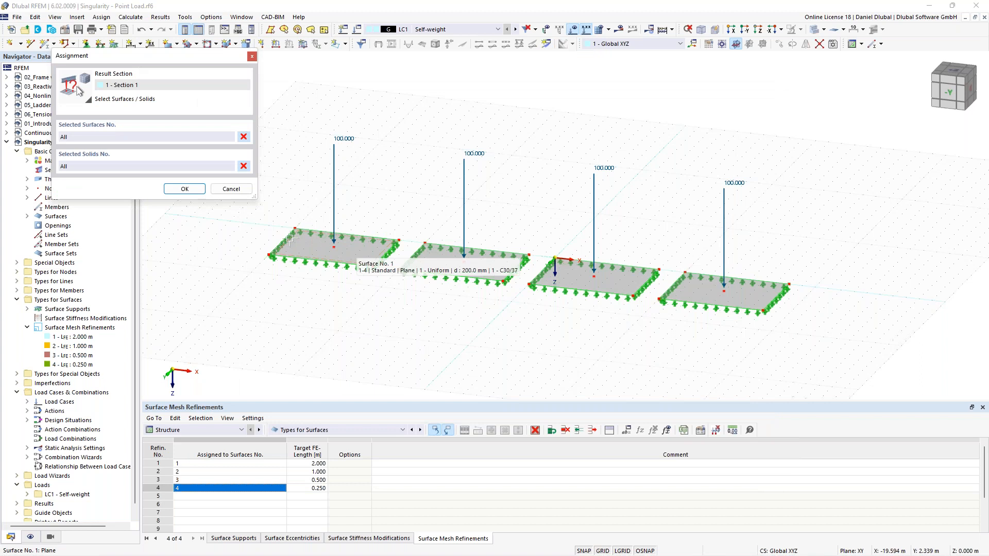
pyautogui.click(222, 194)
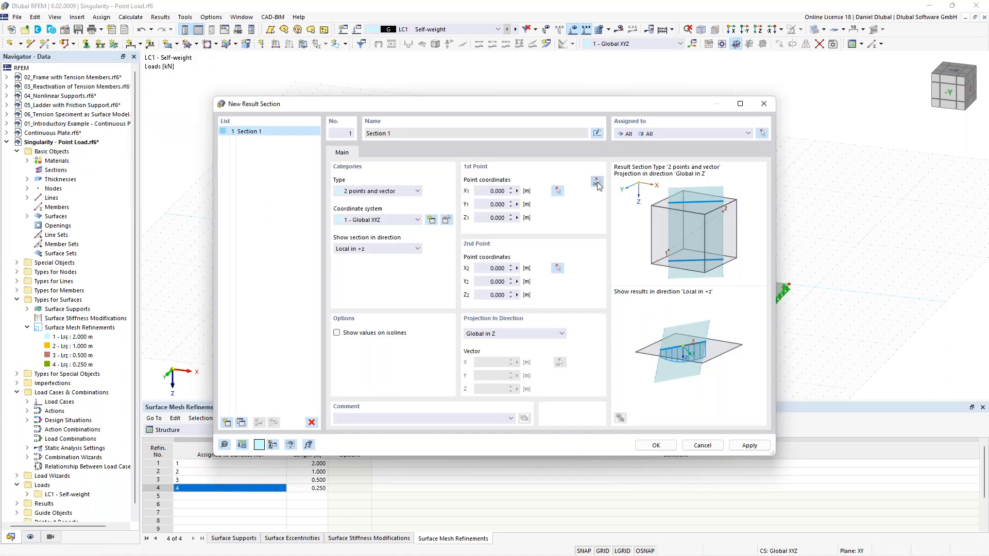
pyautogui.click(598, 190)
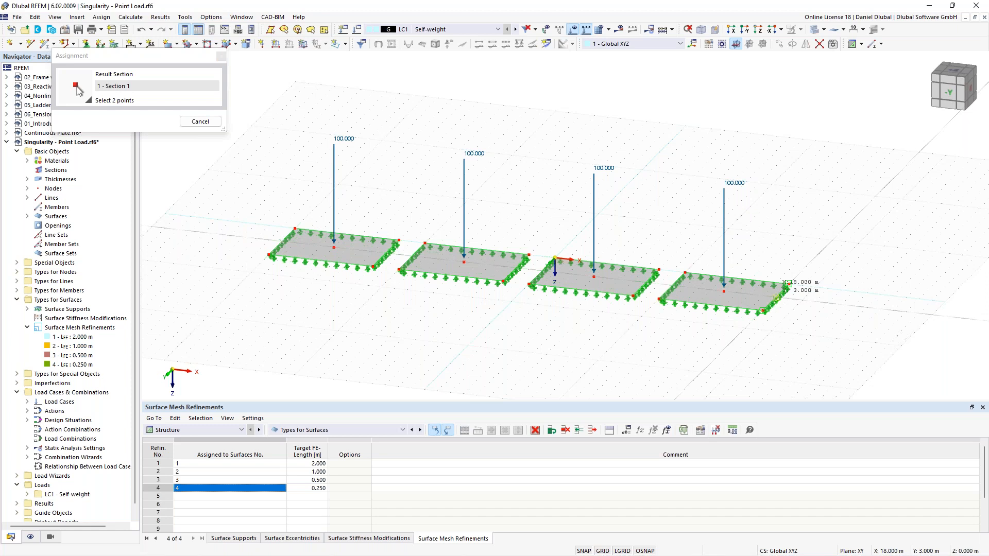
pyautogui.click(789, 282)
pyautogui.click(654, 443)
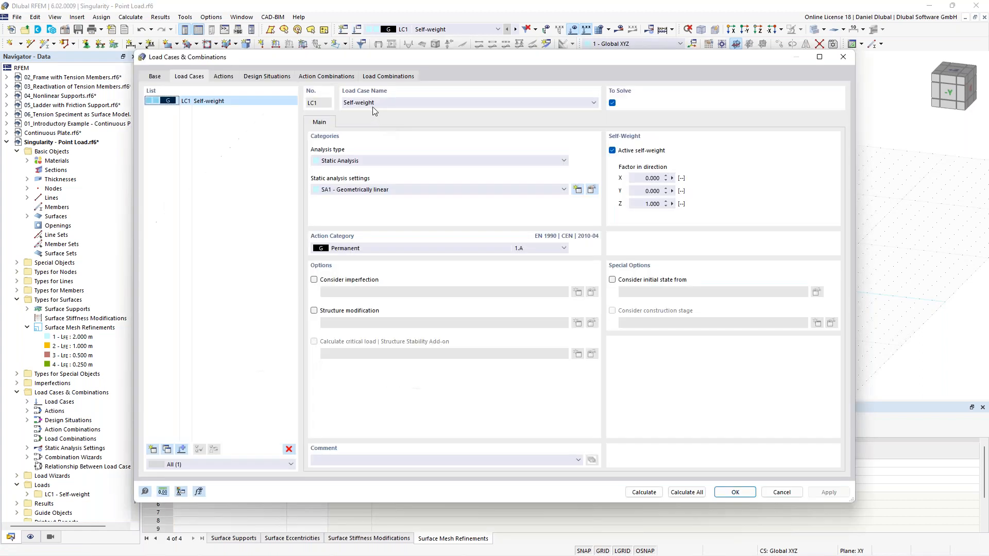
# - Rename load case LC1 as Node Load
pyautogui.moveTo(381, 103); pyautogui.dragTo(341, 103)
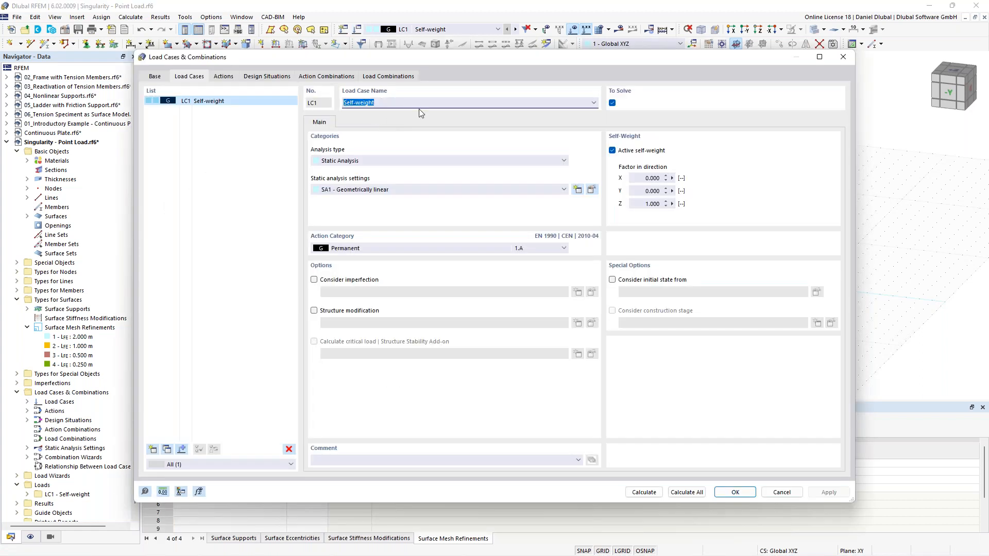
pyautogui.write('Single')
pyautogui.hotkey('ctrl', 'a')
pyautogui.write('Node Load')
pyautogui.click(735, 492)
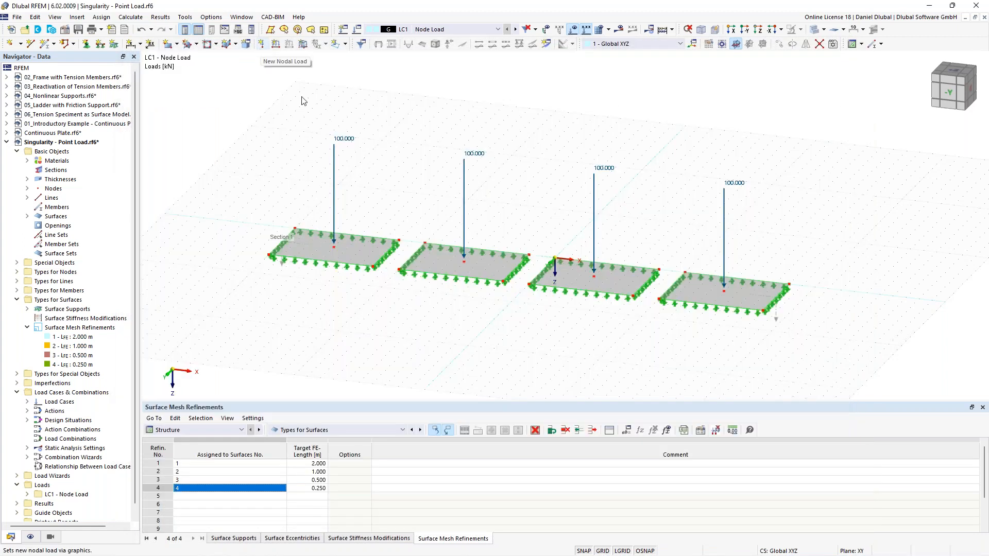
# - Change the name of load case LC1 to Nodal Load and deactivate its active self-weight
pyautogui.click(356, 30)
pyautogui.click(358, 102)
pyautogui.write('al Load')
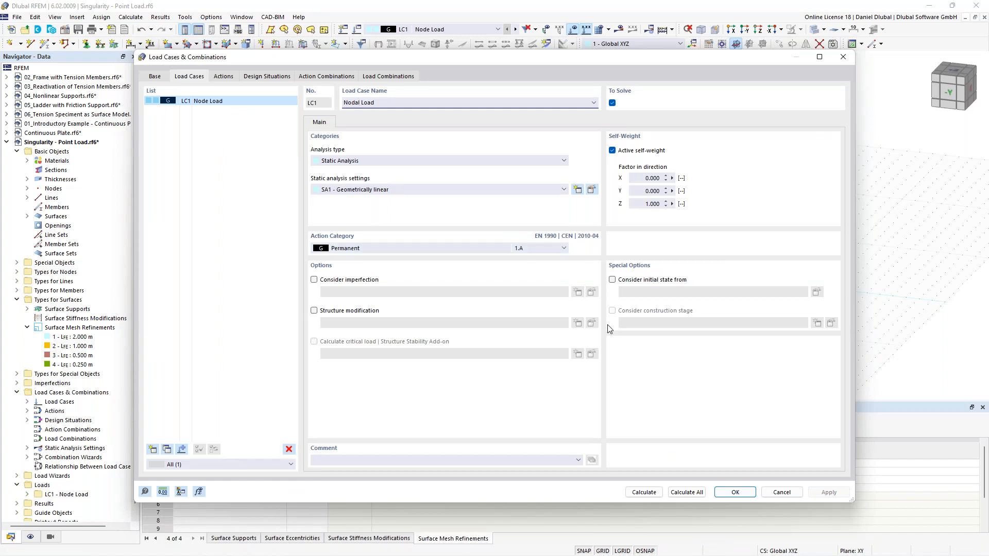
pyautogui.click(634, 152)
pyautogui.click(736, 498)
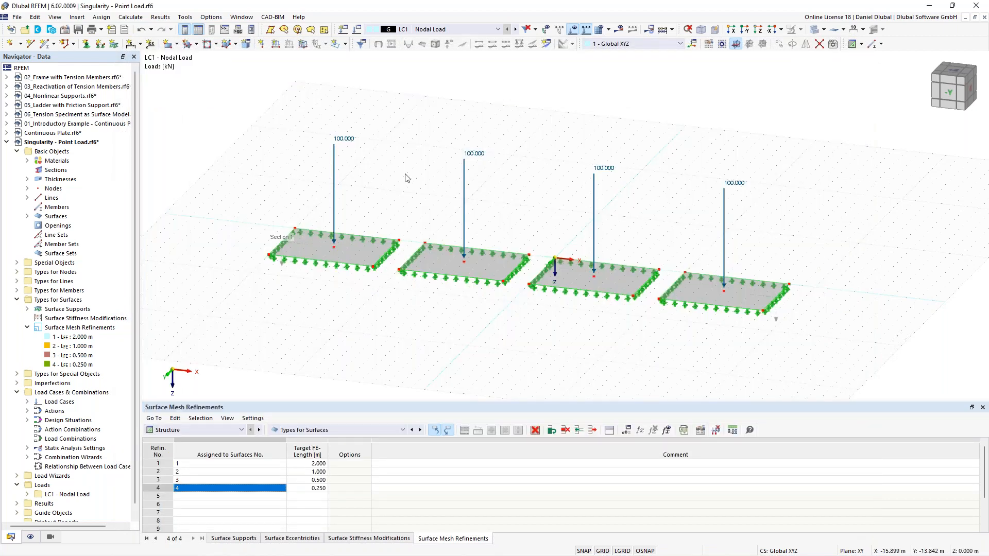
# - Calculate the Nodal Load case and display its results on the plates
pyautogui.scroll(3, 404, 157)
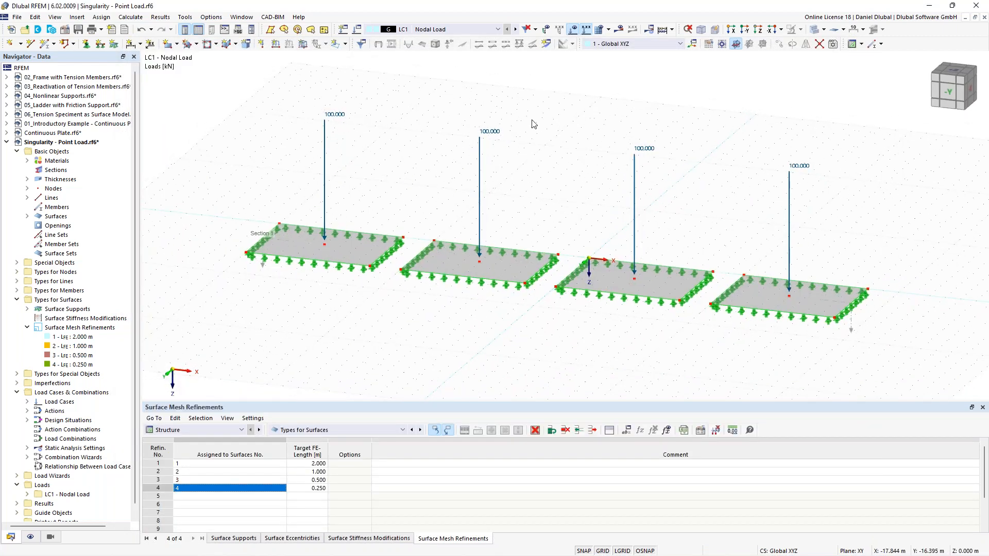
pyautogui.click(620, 29)
pyautogui.click(539, 327)
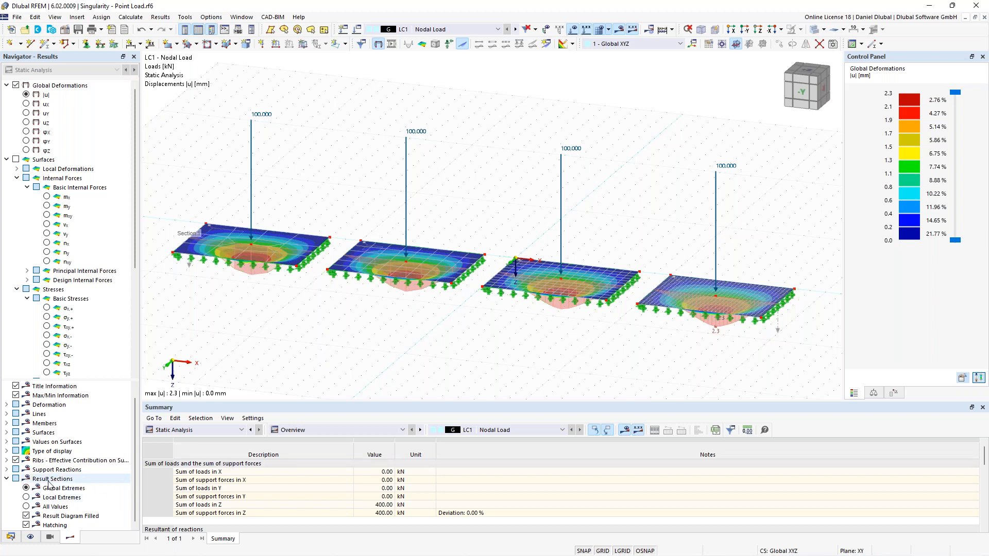
# - Label the result sections with local extremes and display the basic internal force mx on the surfaces
pyautogui.click(27, 497)
pyautogui.moveTo(309, 331)
pyautogui.keyDown('ctrl'); pyautogui.mouseDown(button='middle')
pyautogui.moveTo(325, 311)
pyautogui.moveTo(308, 315)
pyautogui.mouseUp(button='middle'); pyautogui.keyUp('ctrl')
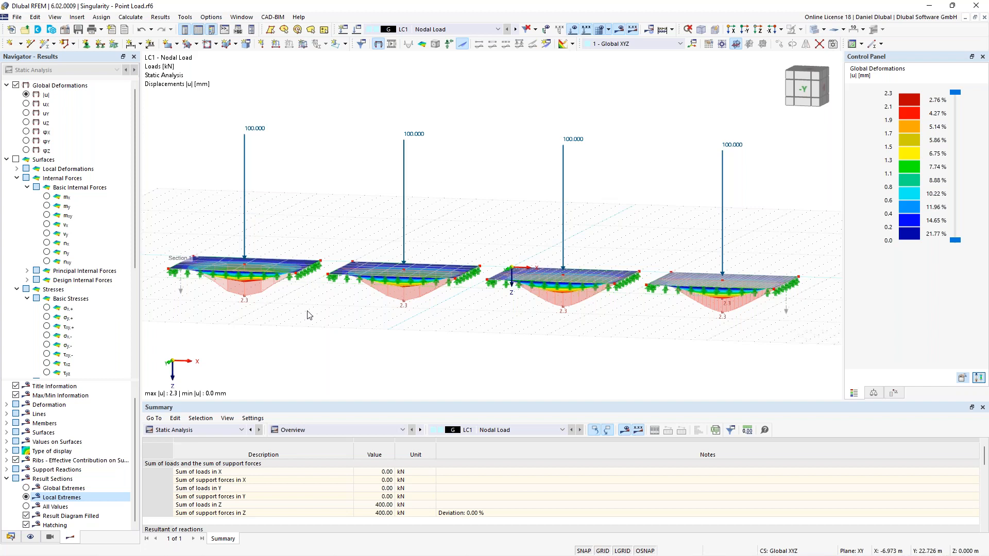
pyautogui.click(47, 197)
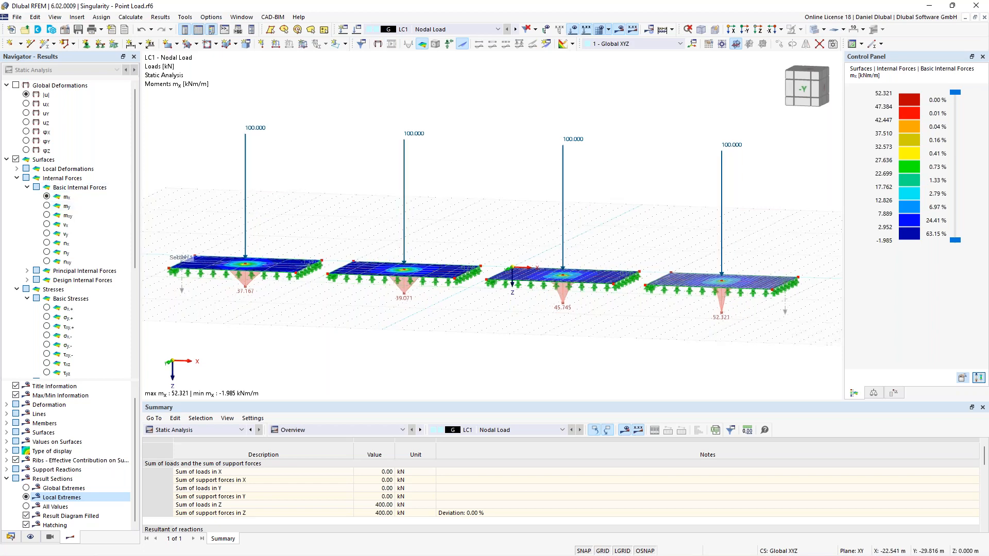
# - Compare the mx peaks beneath the point loads across the four plates with different mesh sizes
pyautogui.keyDown('ctrl'); pyautogui.moveTo(294, 190); pyautogui.dragTo(287, 195, button='middle'); pyautogui.keyUp('ctrl')
pyautogui.keyDown('ctrl'); pyautogui.moveTo(286, 195); pyautogui.dragTo(266, 245, button='middle'); pyautogui.keyUp('ctrl')
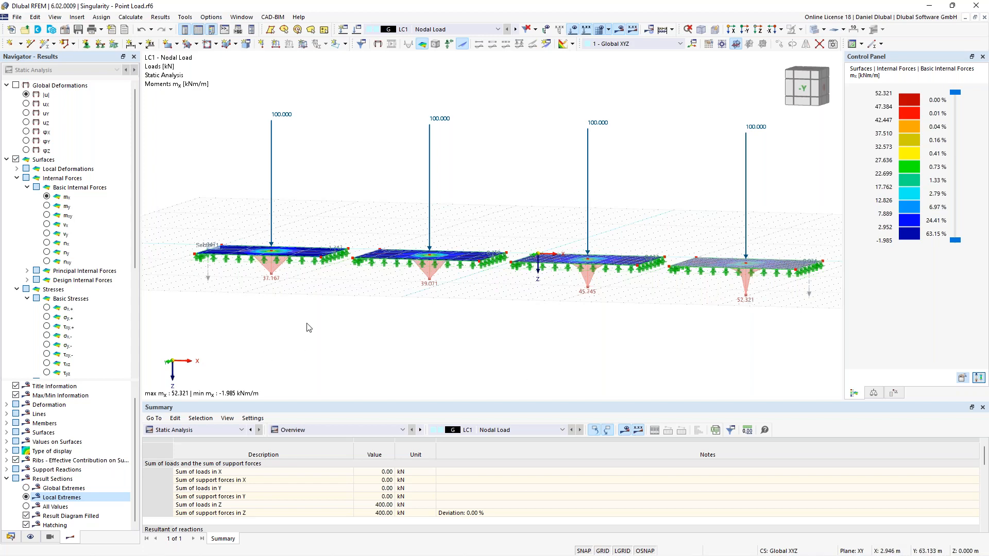
pyautogui.keyDown('ctrl'); pyautogui.moveTo(336, 138); pyautogui.dragTo(332, 180, button='middle'); pyautogui.keyUp('ctrl')
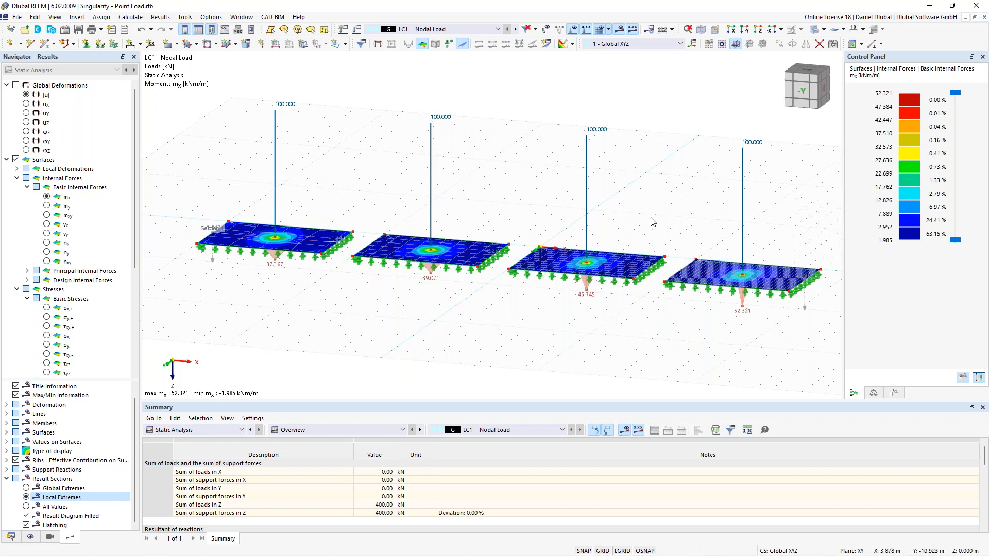
pyautogui.moveTo(548, 256)
pyautogui.mouseDown(button='middle')
pyautogui.moveTo(570, 249)
pyautogui.moveTo(561, 246)
pyautogui.mouseUp(button='middle')
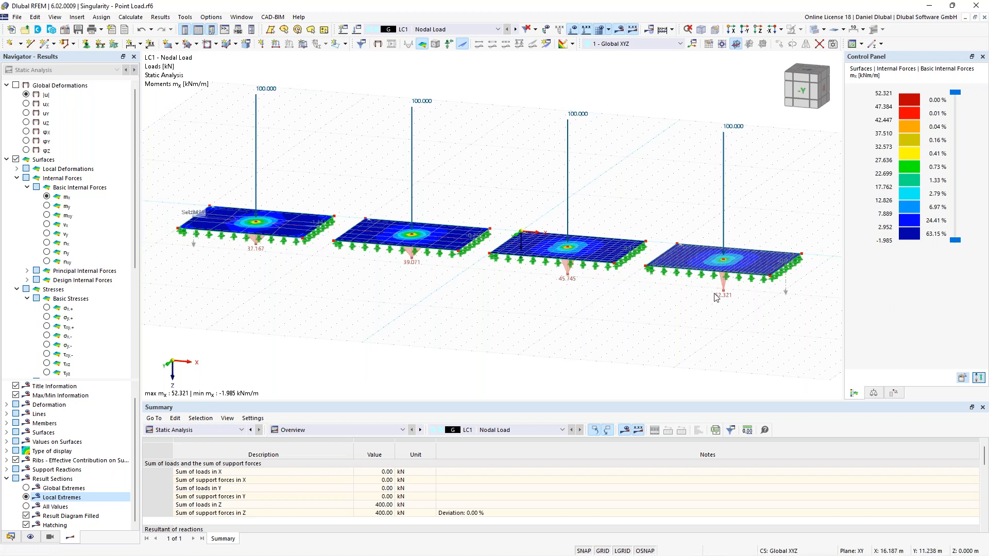
pyautogui.moveTo(671, 230); pyautogui.dragTo(644, 224, button='middle')
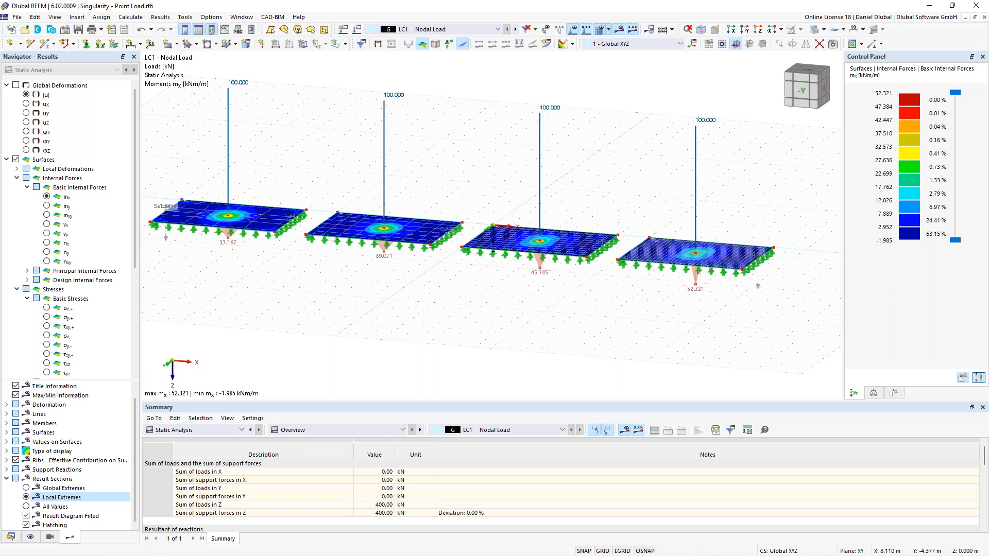
pyautogui.moveTo(296, 184); pyautogui.dragTo(339, 224, button='middle')
pyautogui.scroll(-1, 318, 205)
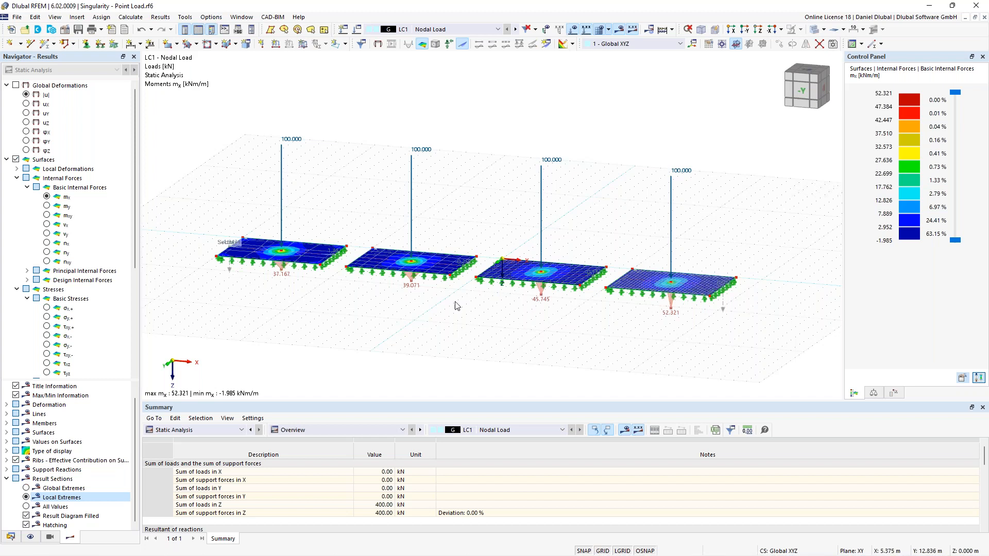
pyautogui.moveTo(488, 231)
pyautogui.mouseDown(button='middle')
pyautogui.moveTo(470, 228)
pyautogui.moveTo(494, 233)
pyautogui.mouseUp(button='middle')
pyautogui.keyDown('ctrl'); pyautogui.moveTo(619, 222); pyautogui.dragTo(631, 225, button='middle'); pyautogui.keyUp('ctrl')
pyautogui.scroll(-1, 632, 224)
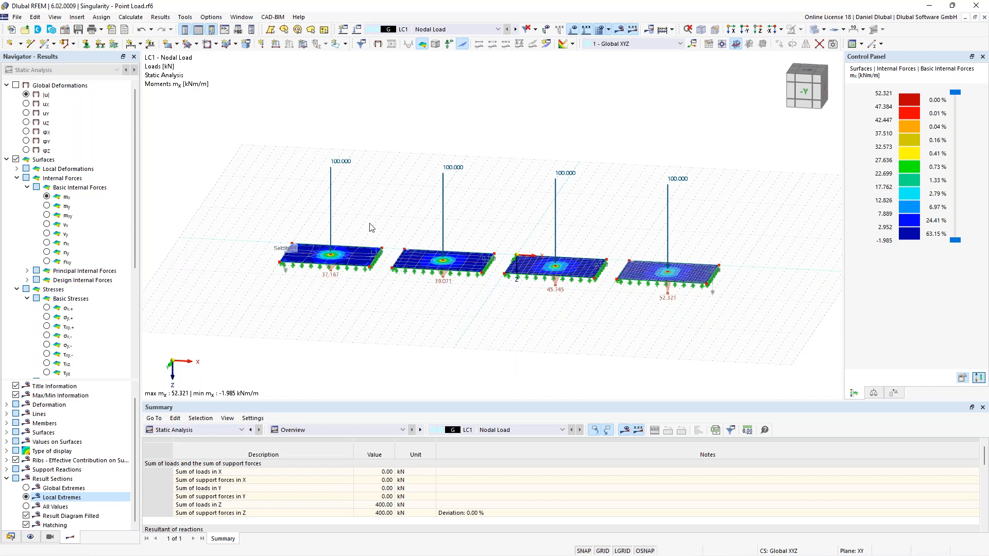
pyautogui.keyDown('ctrl'); pyautogui.moveTo(378, 216); pyautogui.dragTo(281, 234, button='middle'); pyautogui.keyUp('ctrl')
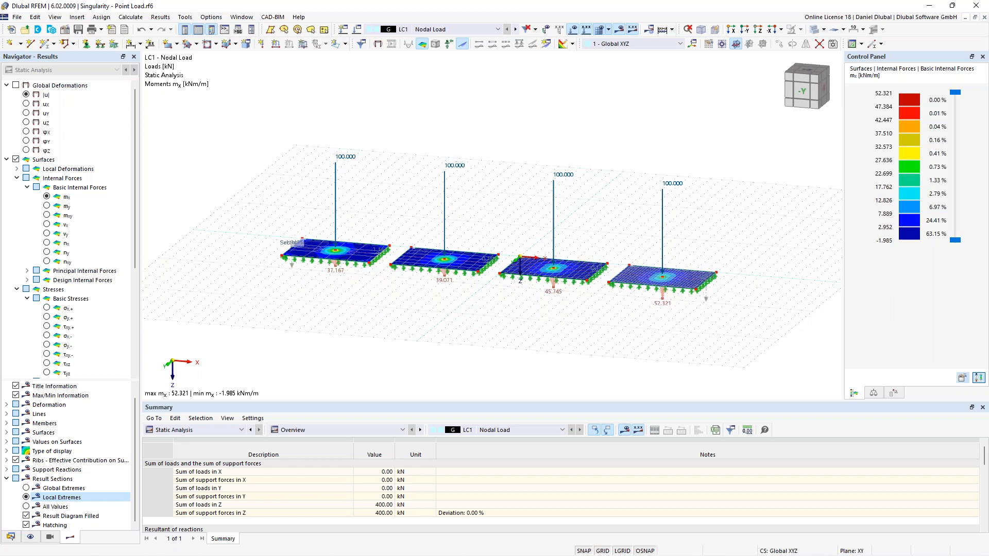
pyautogui.moveTo(253, 136); pyautogui.dragTo(744, 344)
pyautogui.scroll(2, 386, 221)
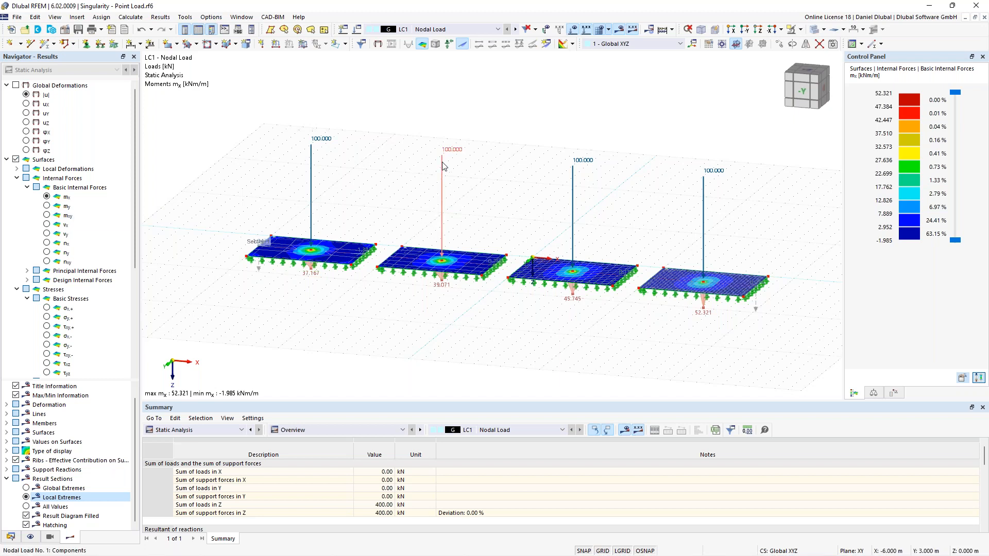
# - Highlight the nodal load on the second plate and the one on the first plate for inspection
pyautogui.moveTo(443, 166)
pyautogui.click(442, 162)
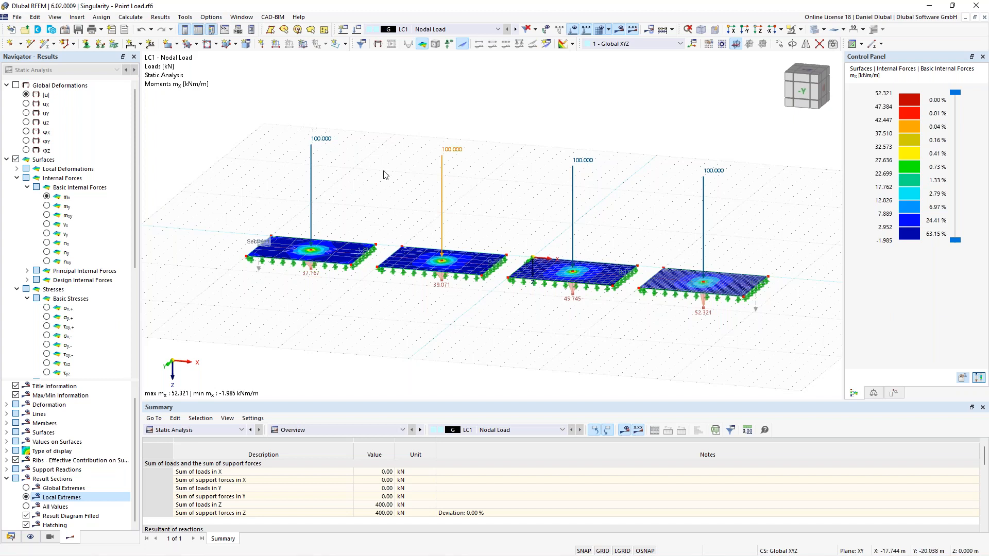
pyautogui.moveTo(357, 172); pyautogui.dragTo(365, 178, button='middle')
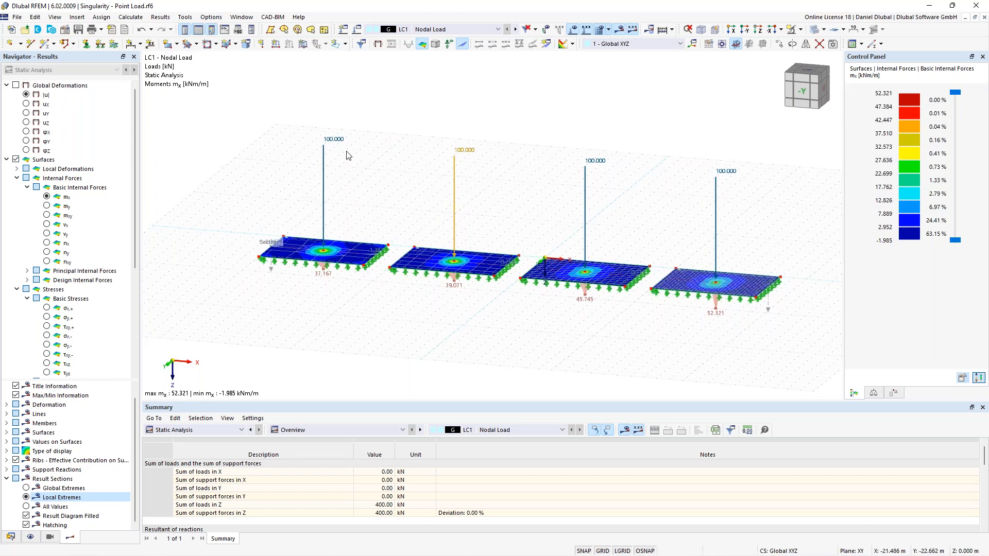
pyautogui.click(335, 140)
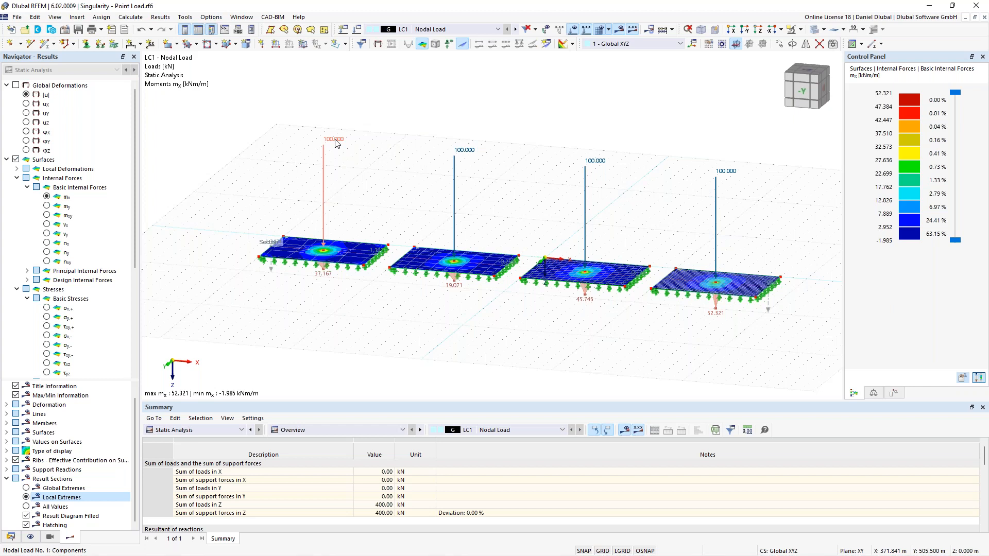
pyautogui.click(335, 144)
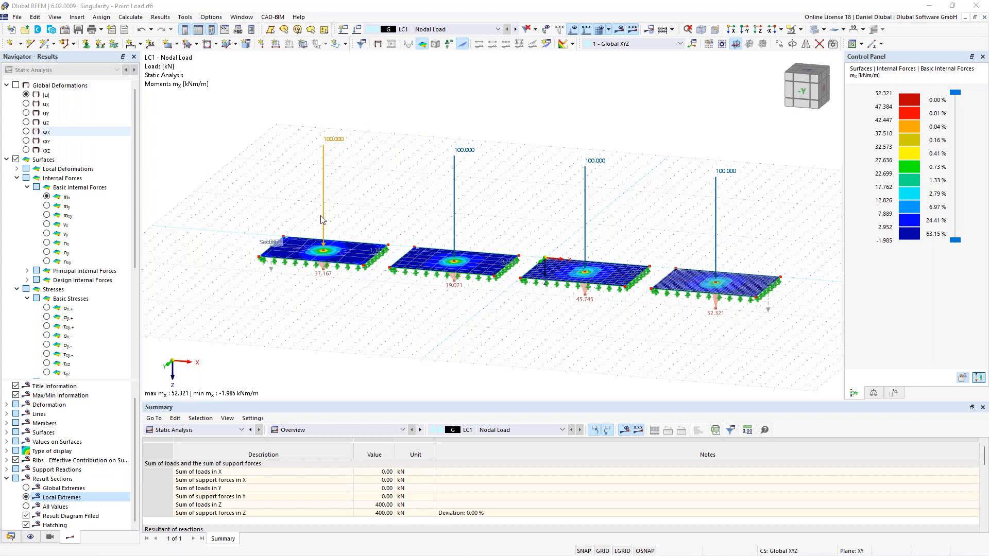
pyautogui.scroll(1, 363, 195)
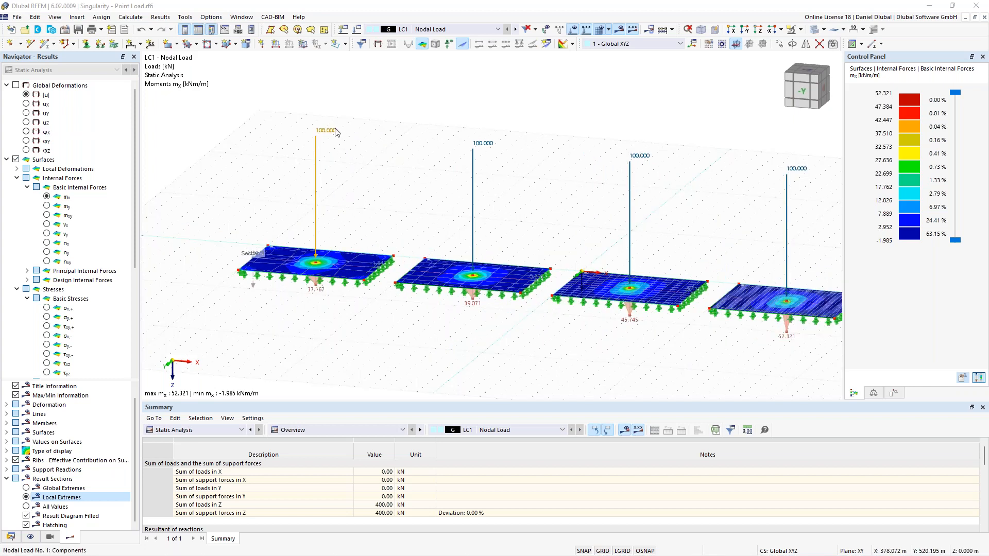
pyautogui.moveTo(333, 133)
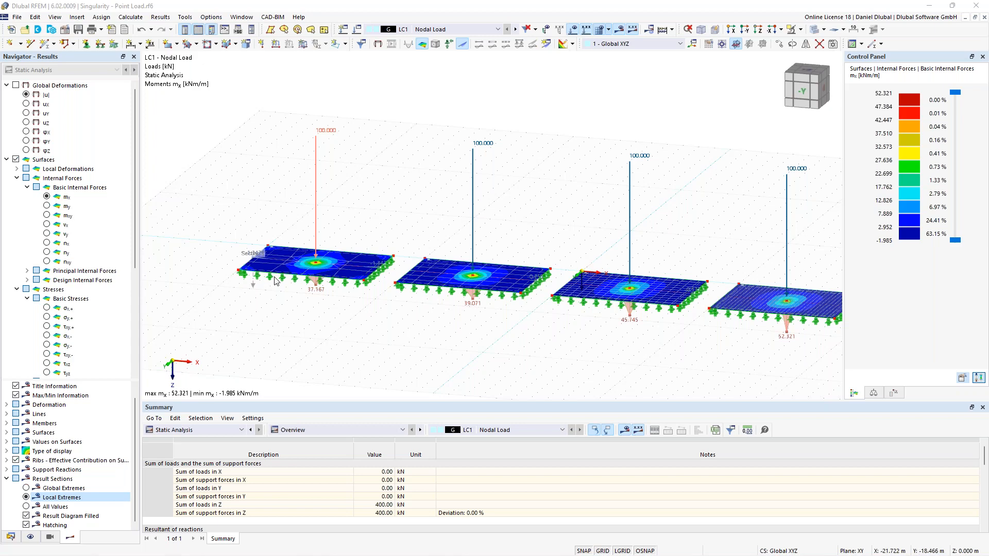
# - Set the solid-model rendering of surfaces to the last filled option including thickness
pyautogui.click(11, 537)
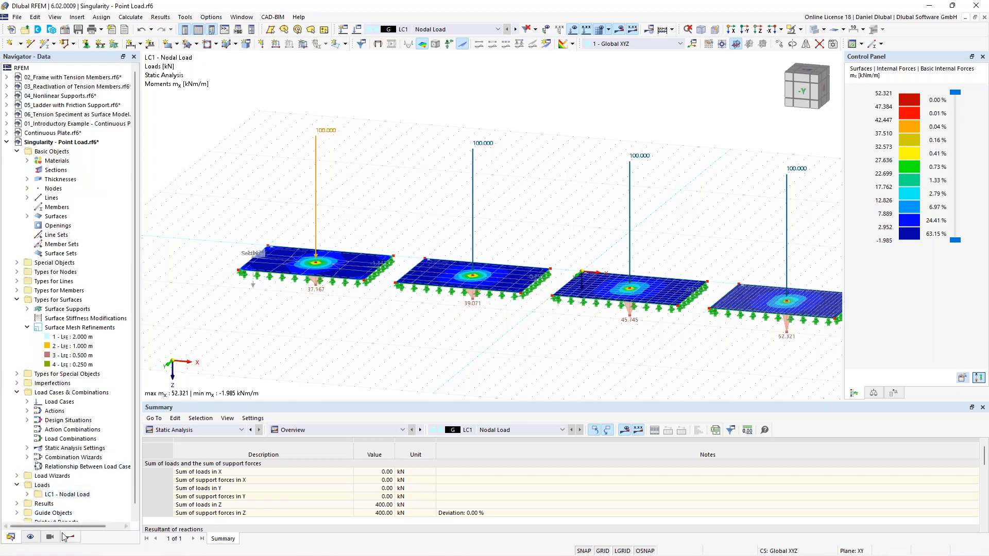
pyautogui.click(30, 537)
pyautogui.scroll(-10, 34, 466)
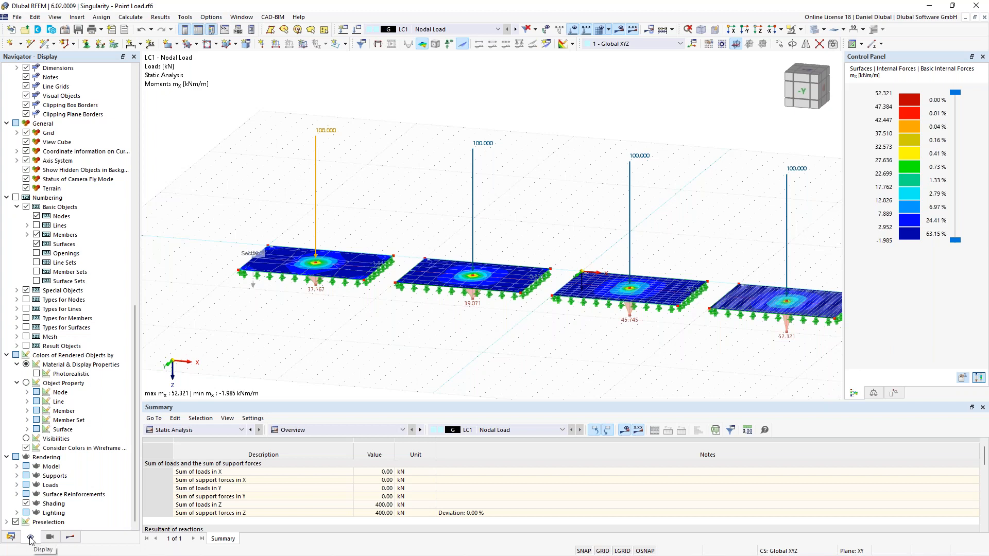
pyautogui.click(17, 467)
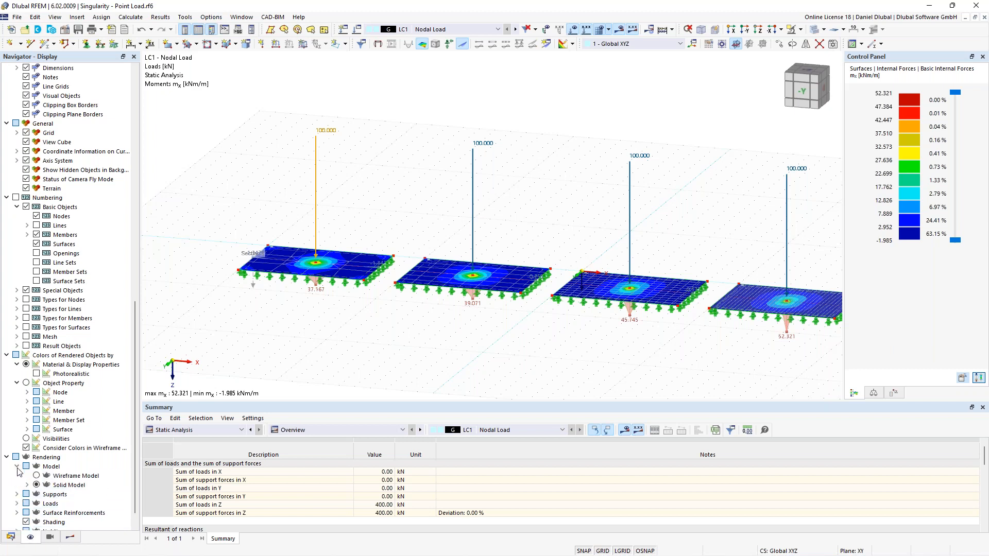
pyautogui.click(27, 485)
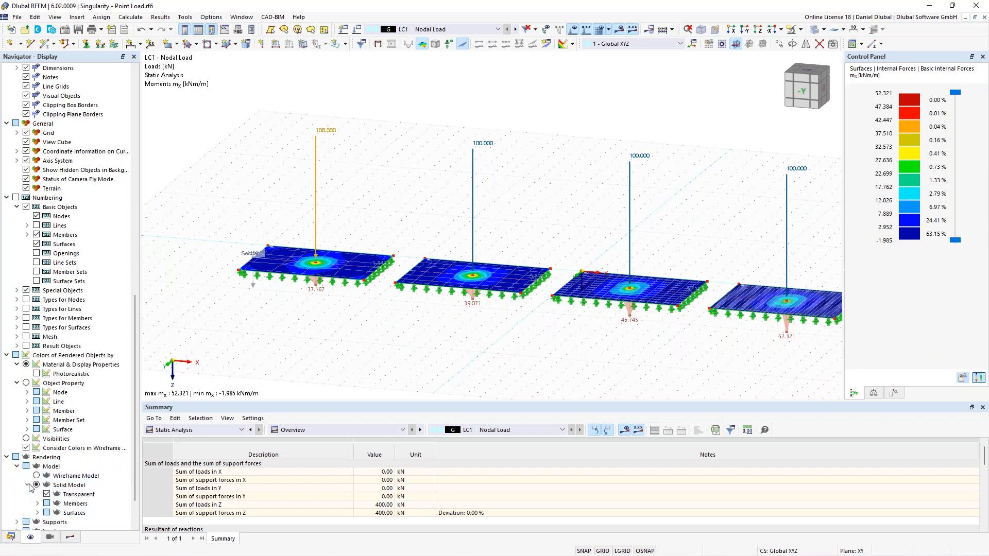
pyautogui.click(37, 512)
pyautogui.scroll(-3, 57, 485)
pyautogui.click(58, 466)
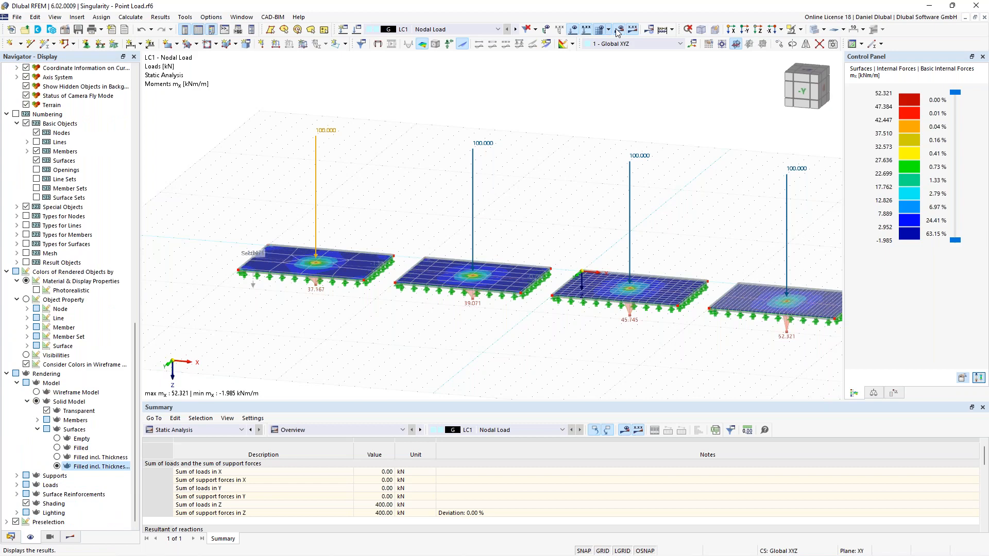
# - Hide the results and the nodal loads so only the supported plates are displayed
pyautogui.click(573, 29)
pyautogui.click(573, 30)
pyautogui.scroll(3, 475, 249)
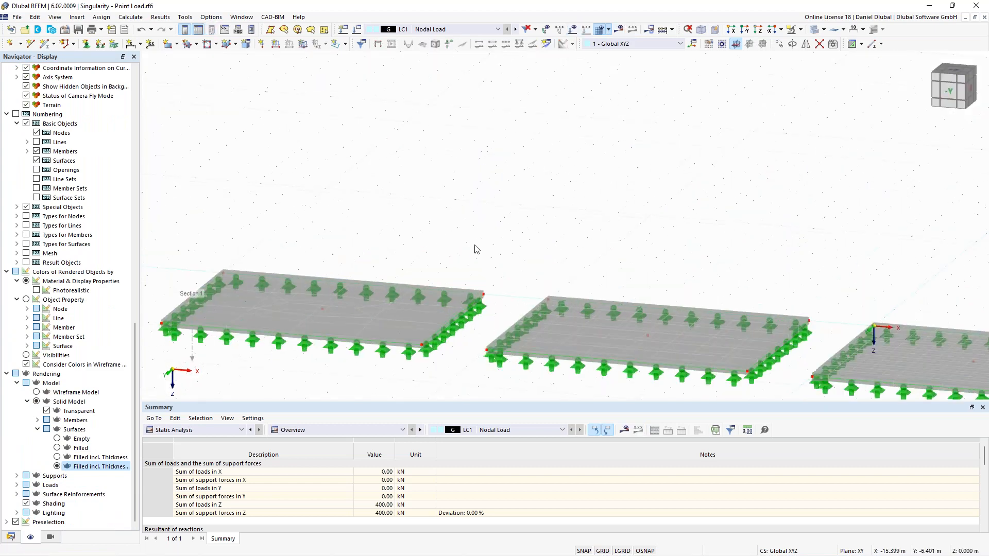
# - Examine the plate thickness and the line supports' attachment from the -Y direction, ending with an oblique overview of all four plates
pyautogui.keyDown('ctrl'); pyautogui.moveTo(479, 247); pyautogui.dragTo(412, 213, button='middle'); pyautogui.keyUp('ctrl')
pyautogui.scroll(4, 367, 256)
pyautogui.scroll(1, 336, 233)
pyautogui.keyDown('ctrl'); pyautogui.moveTo(354, 239); pyautogui.dragTo(335, 223, button='middle'); pyautogui.keyUp('ctrl')
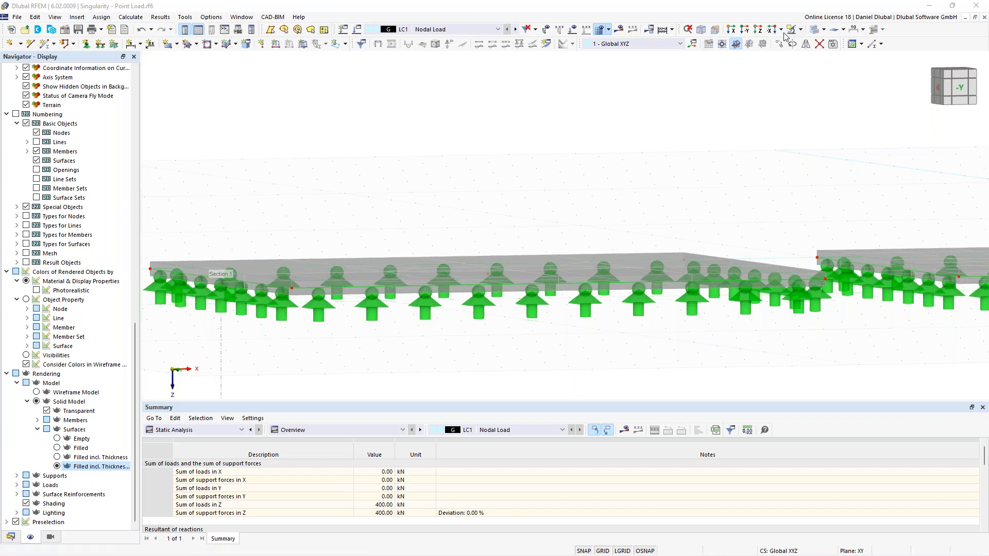
pyautogui.click(758, 31)
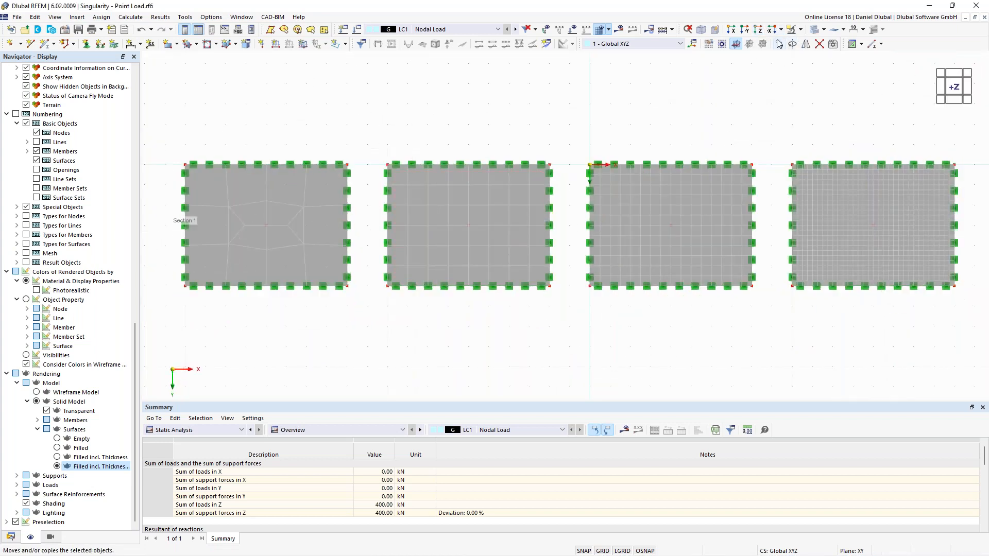
pyautogui.click(744, 31)
pyautogui.scroll(5, 456, 214)
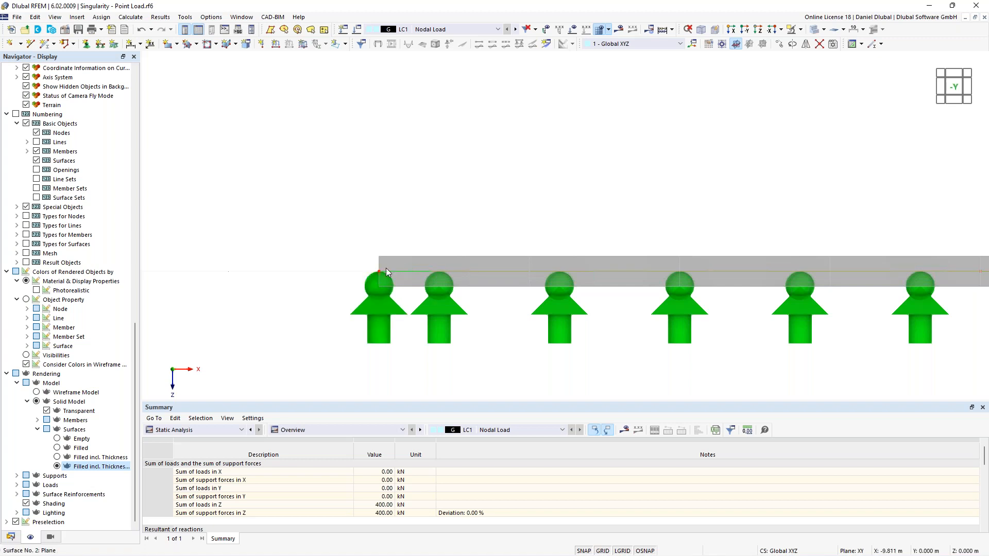
pyautogui.moveTo(416, 270)
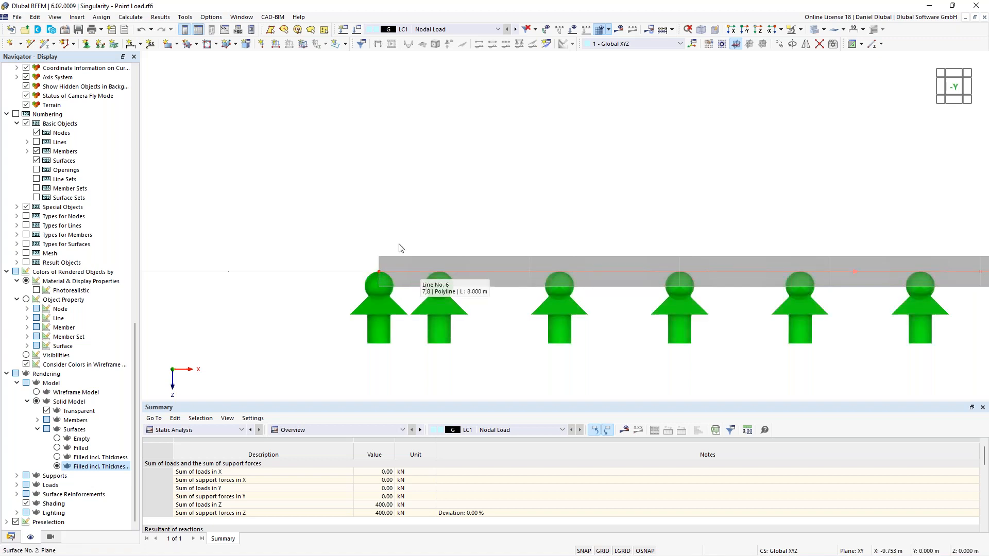
pyautogui.scroll(-1, 334, 196)
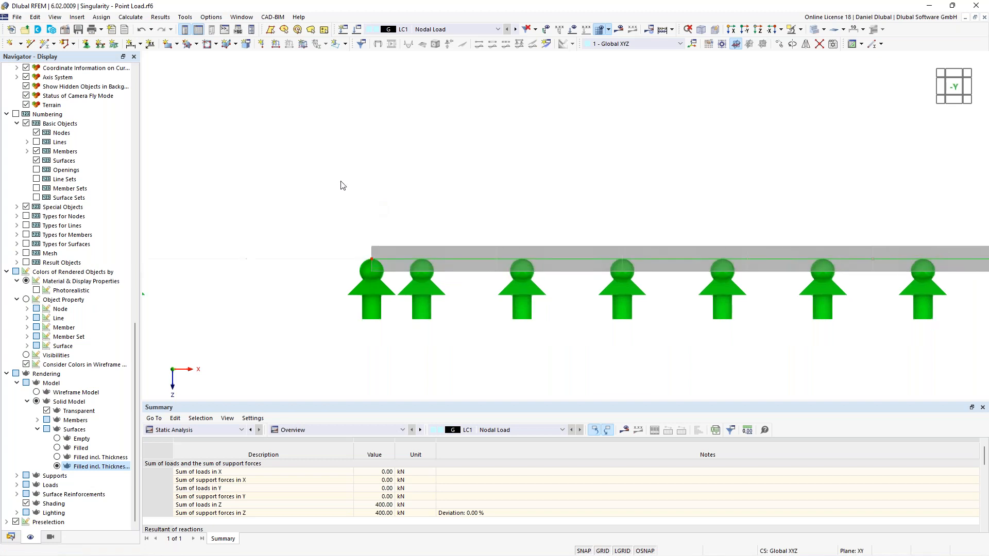
pyautogui.scroll(-2, 415, 140)
pyautogui.keyDown('ctrl'); pyautogui.moveTo(415, 139); pyautogui.dragTo(411, 210, button='middle'); pyautogui.keyUp('ctrl')
pyautogui.scroll(-4, 334, 161)
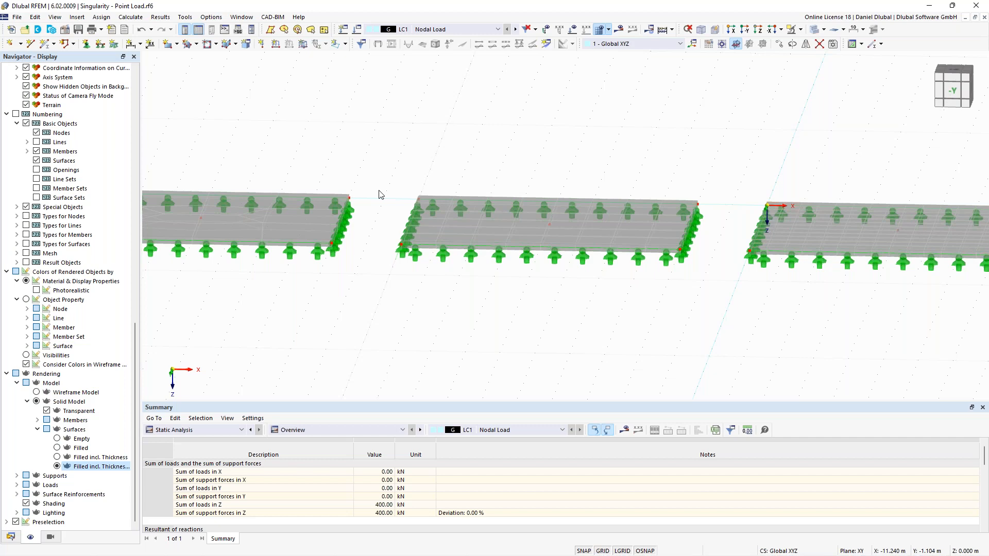
pyautogui.scroll(-5, 382, 195)
pyautogui.keyDown('ctrl'); pyautogui.moveTo(398, 159); pyautogui.dragTo(406, 253, button='middle'); pyautogui.keyUp('ctrl')
pyautogui.scroll(2, 438, 212)
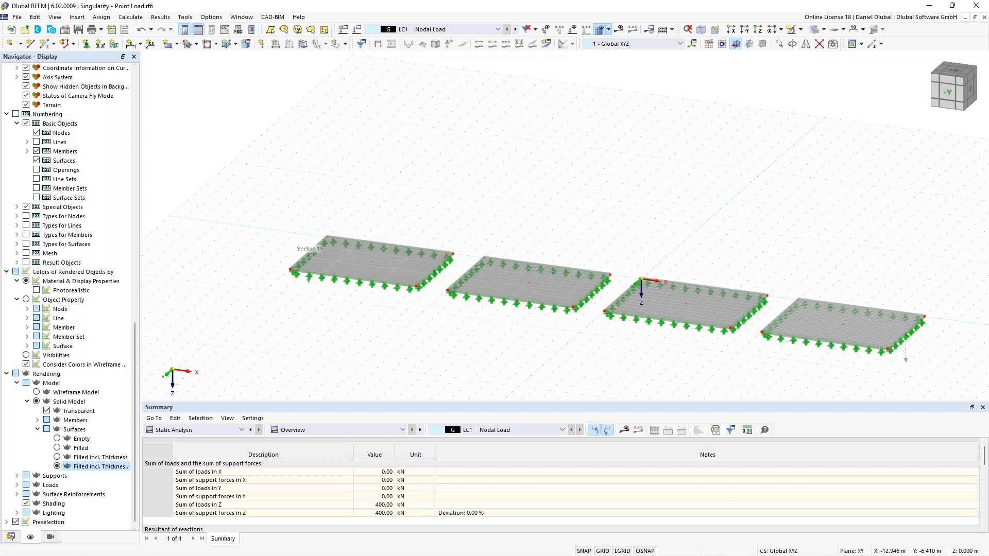
pyautogui.scroll(2, 437, 195)
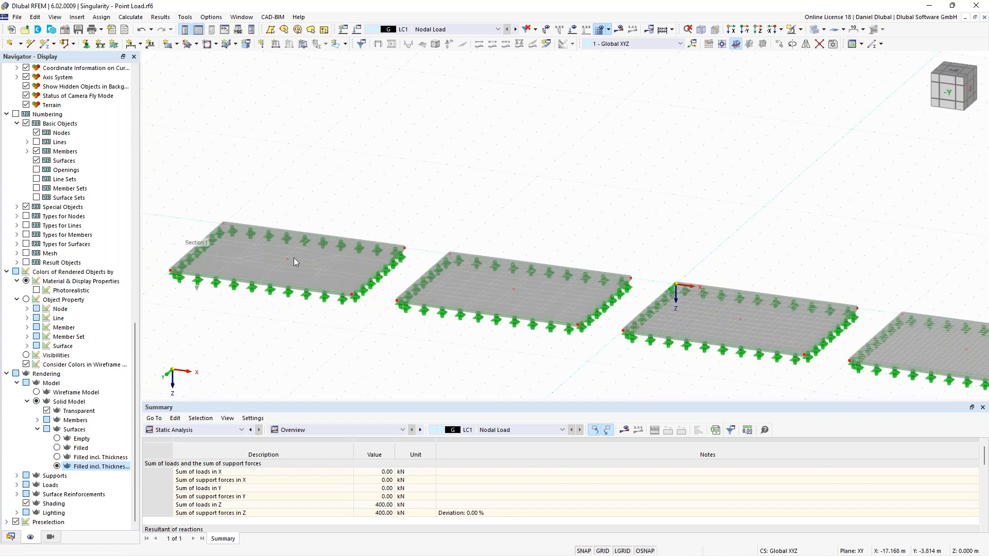
pyautogui.moveTo(398, 193); pyautogui.dragTo(447, 168, button='middle')
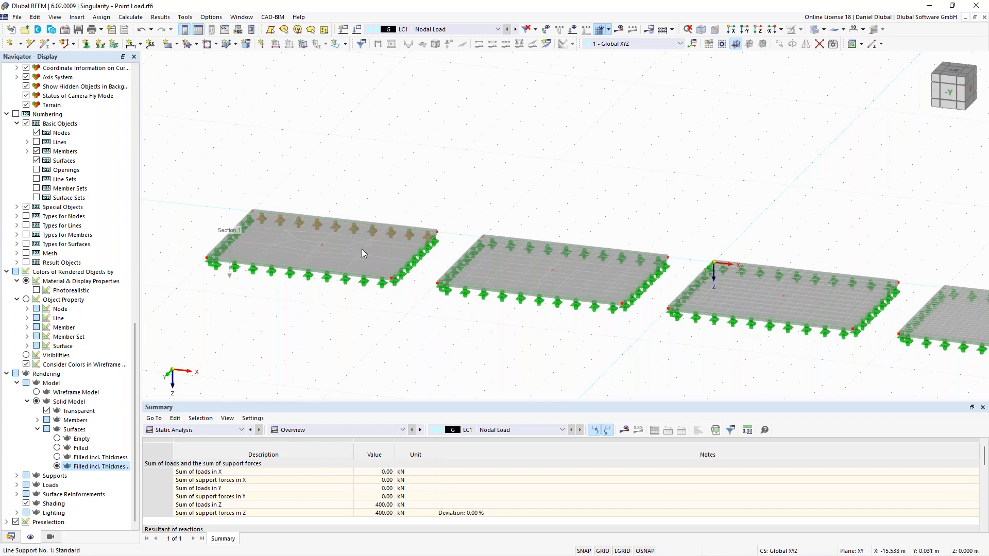
pyautogui.click(345, 44)
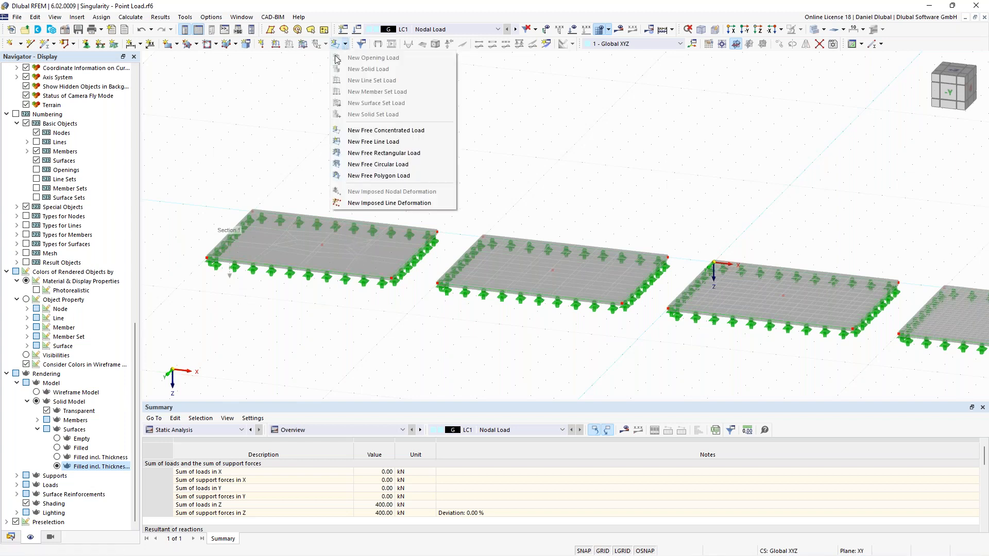
pyautogui.click(375, 155)
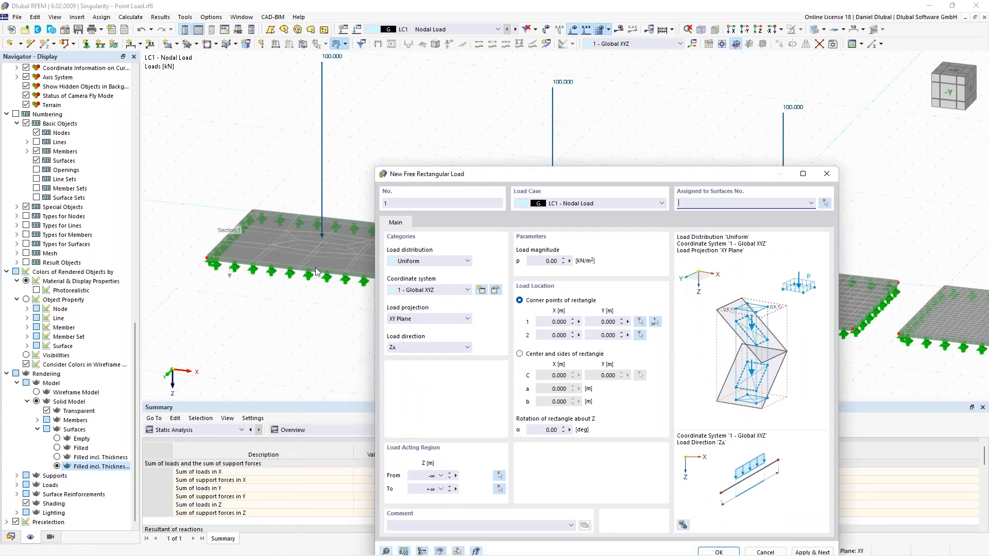
pyautogui.moveTo(484, 162); pyautogui.dragTo(394, 120)
pyautogui.click(465, 204)
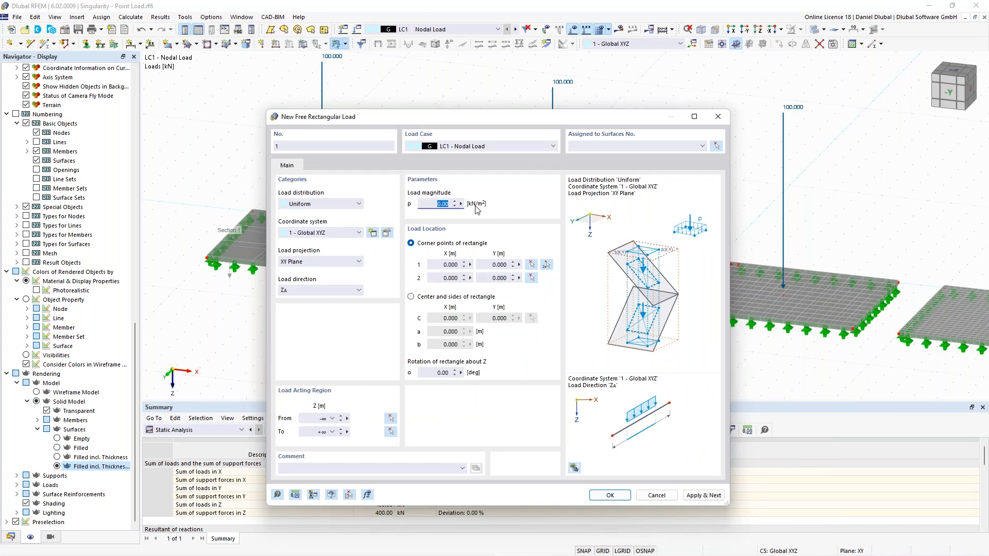
pyautogui.click(491, 148)
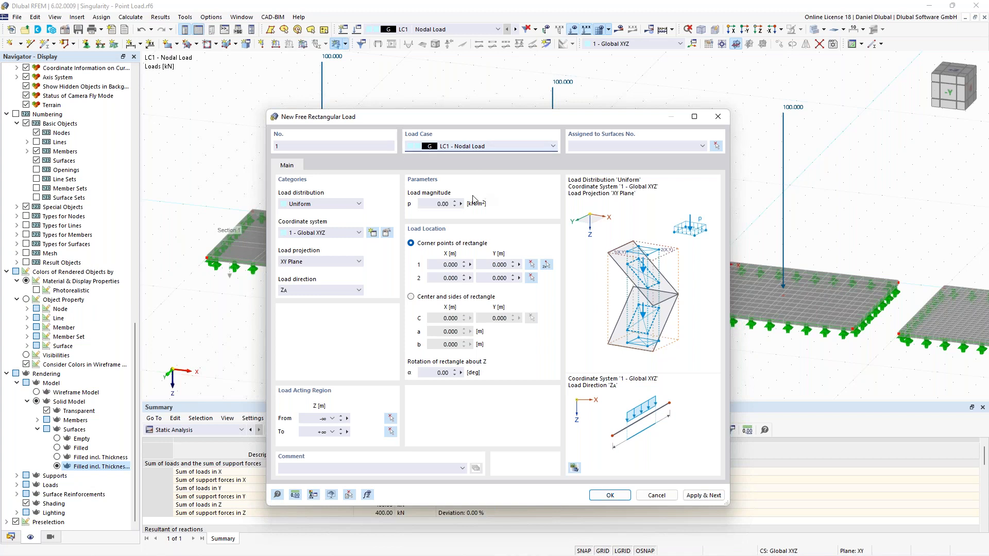
pyautogui.click(718, 116)
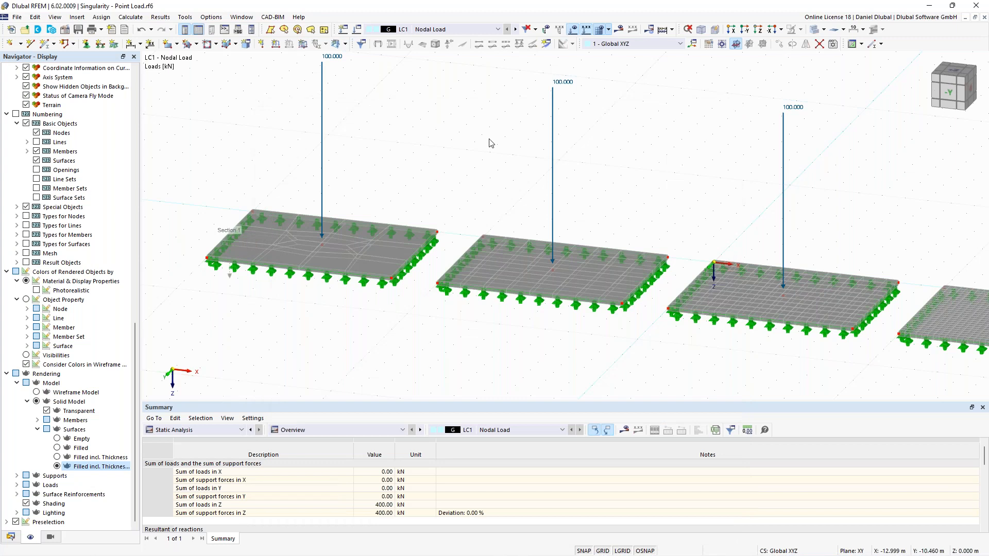
# - Create a second load case, LC2, named "Rectangular Load" and make it the current one
pyautogui.scroll(-2, 466, 138)
pyautogui.click(360, 29)
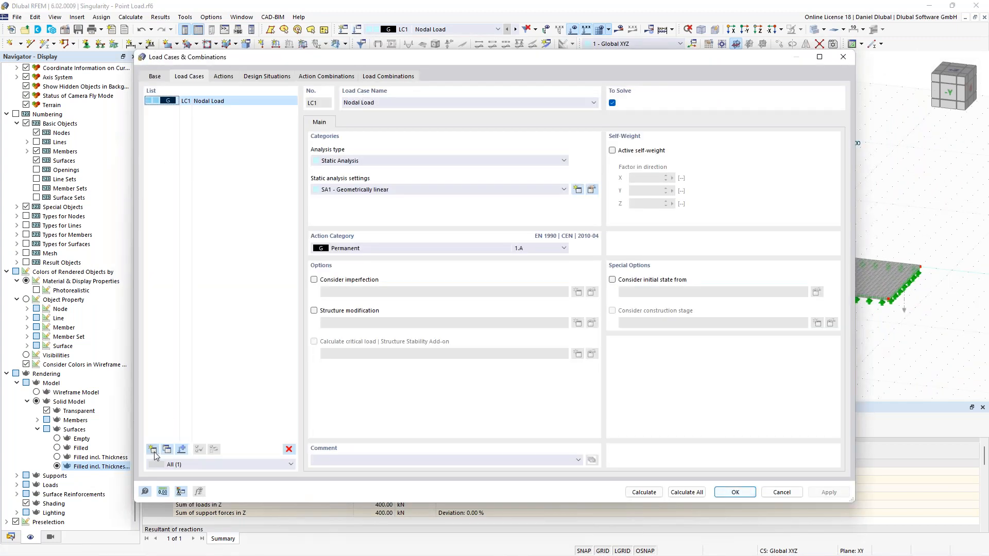
pyautogui.click(153, 450)
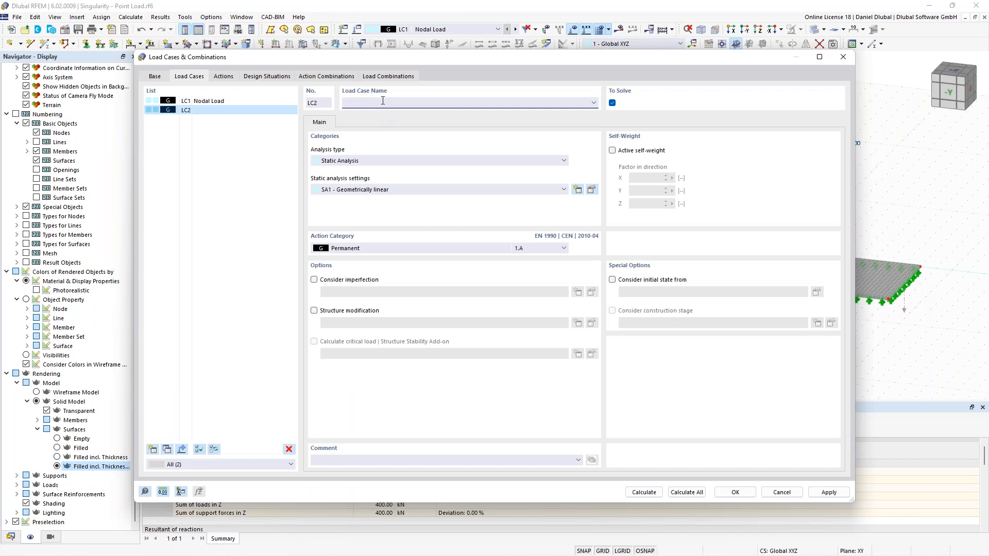
pyautogui.write('Redtangual')
pyautogui.write('r Load')
pyautogui.click(735, 492)
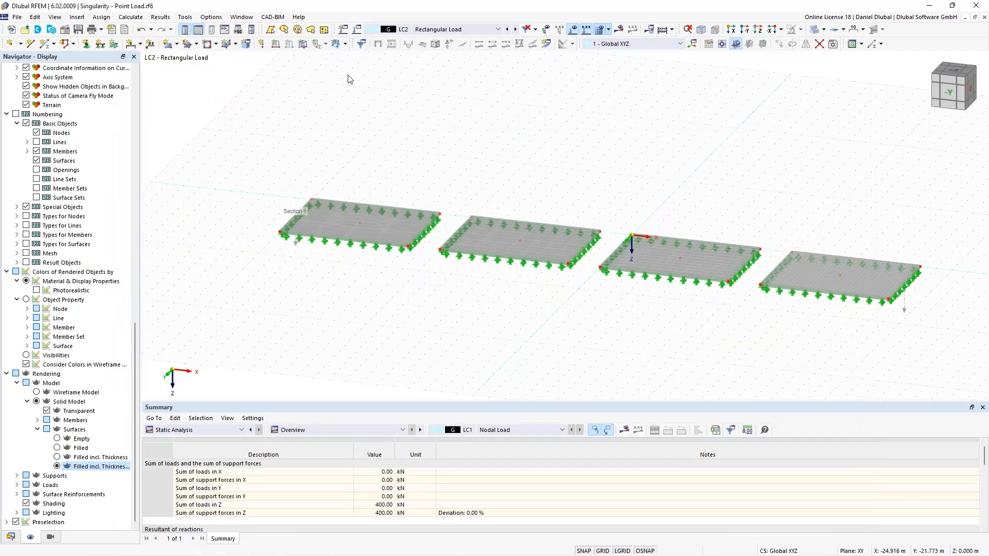
# - Start a free rectangular load in LC2 with 400 kN/m² magnitude, defined by centre and sides, with both sides 0.5 m
pyautogui.click(335, 44)
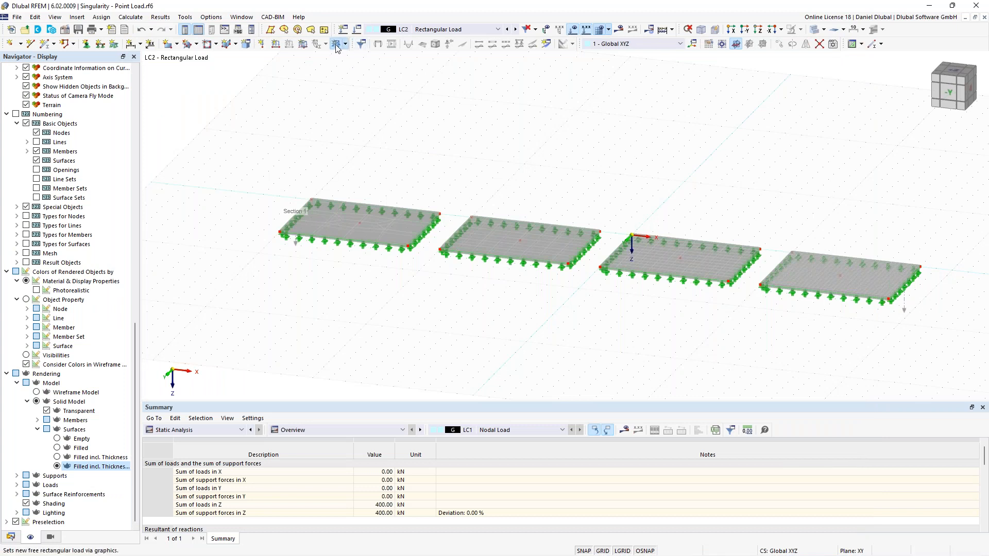
pyautogui.click(439, 204)
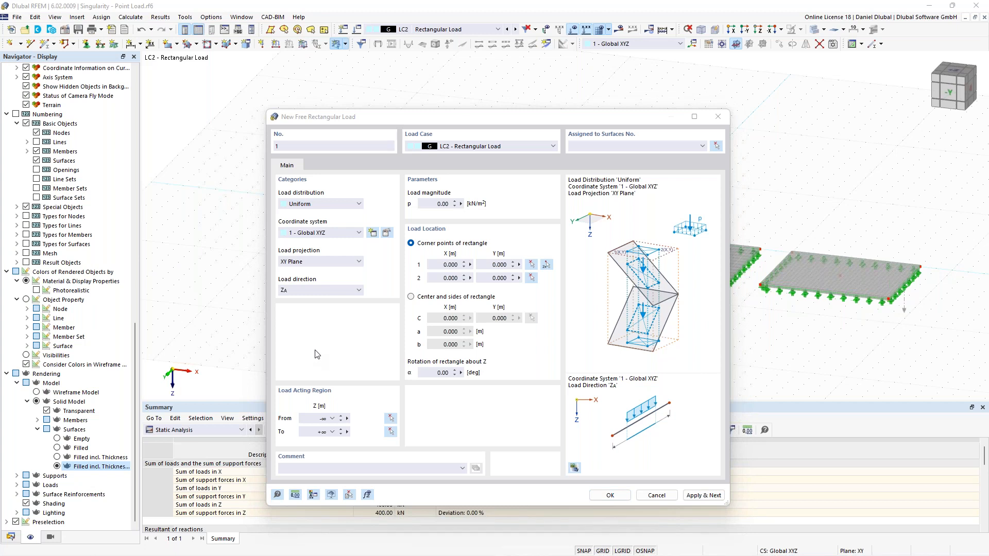
pyautogui.click(545, 208)
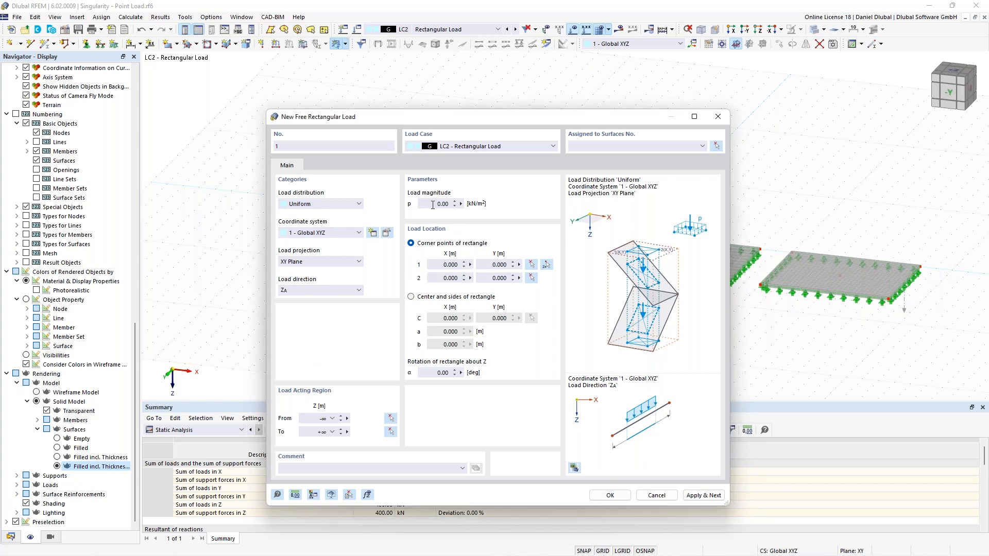
pyautogui.write('400')
pyautogui.click(429, 299)
pyautogui.click(439, 319)
pyautogui.press('Tab')
pyautogui.press('Tab')
pyautogui.press('Tab')
pyautogui.write('0,5')
pyautogui.press('Tab')
pyautogui.write('0,5')
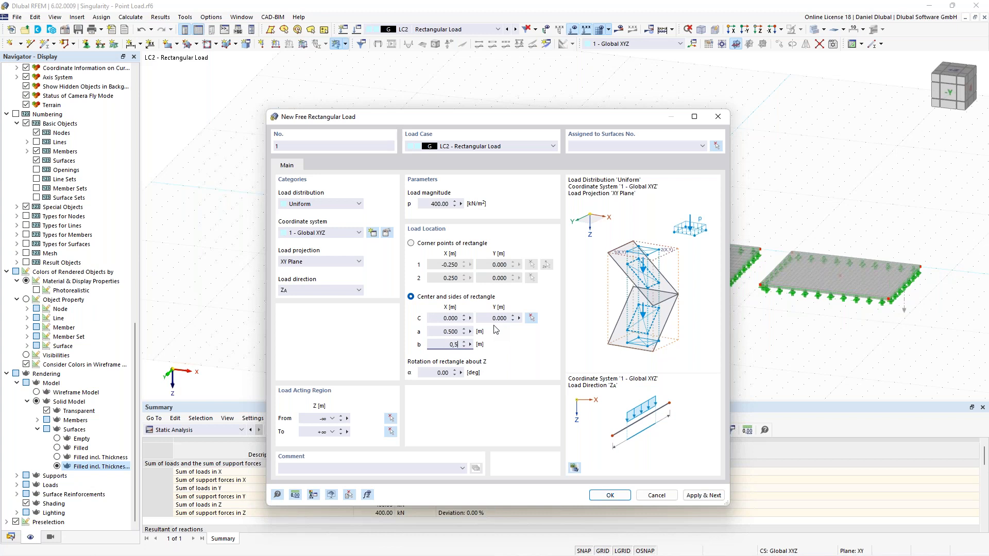
# - Centre the rectangular load on the first plate's middle node at X -16, Y 3 m, assign it to surface 1 and apply it
pyautogui.click(532, 319)
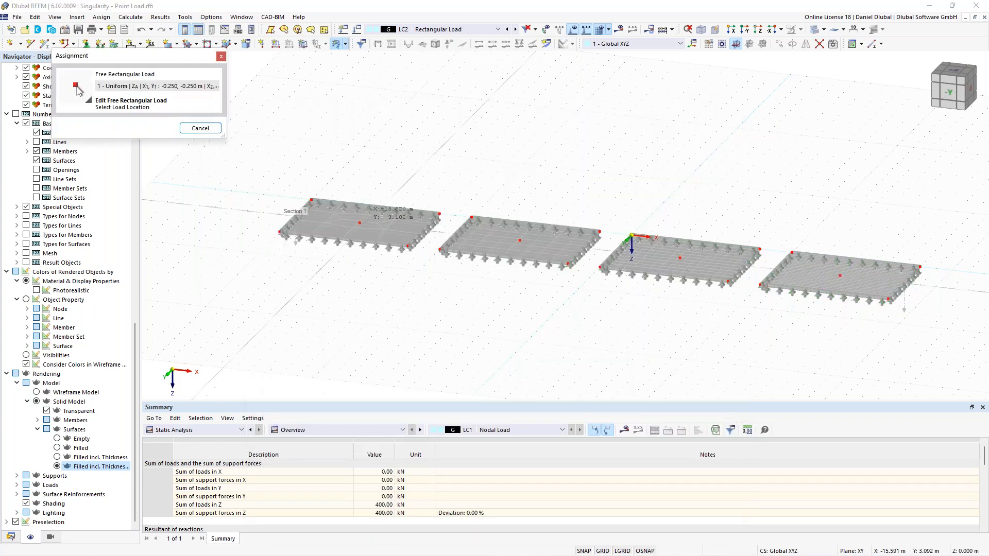
pyautogui.click(359, 222)
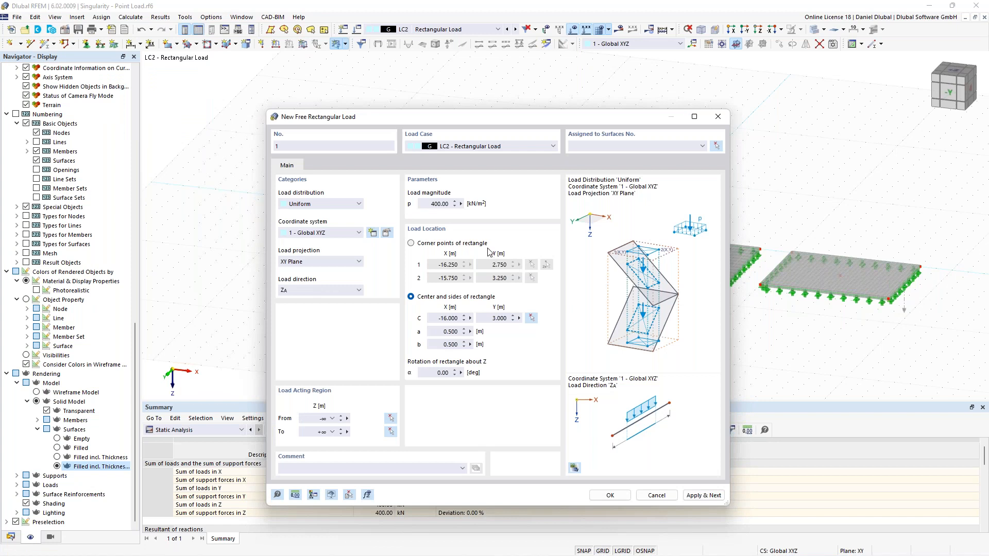
pyautogui.click(716, 146)
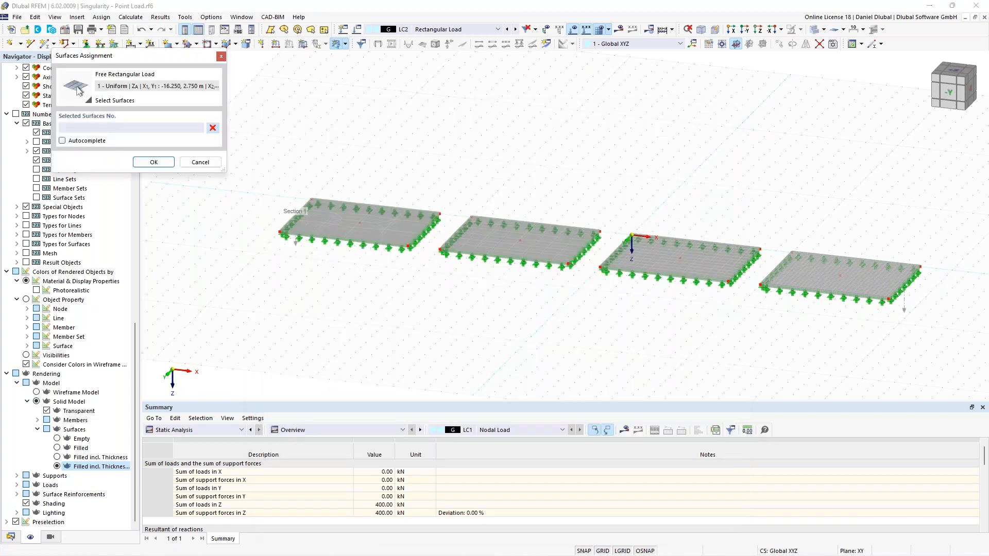
pyautogui.click(336, 232)
pyautogui.click(155, 163)
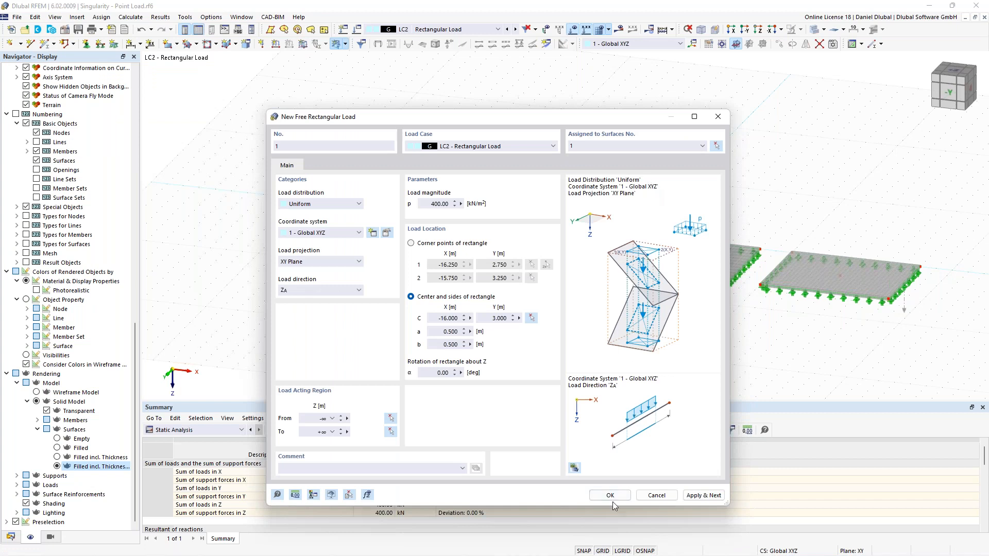
pyautogui.click(704, 498)
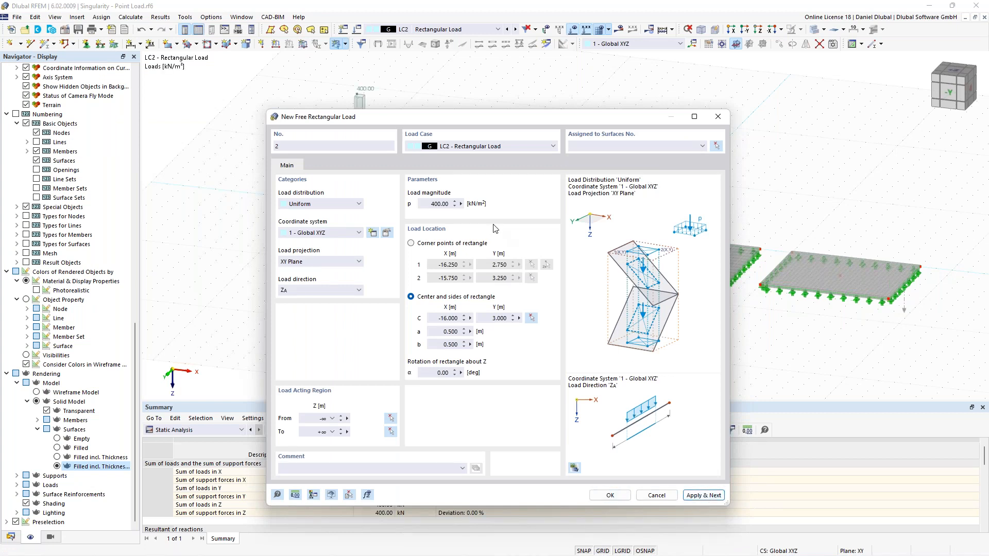
# - Add the second rectangular load centred on the second plate's middle node at X -6, Y 3 m, assigned to surface 2
pyautogui.moveTo(448, 118); pyautogui.dragTo(325, 196)
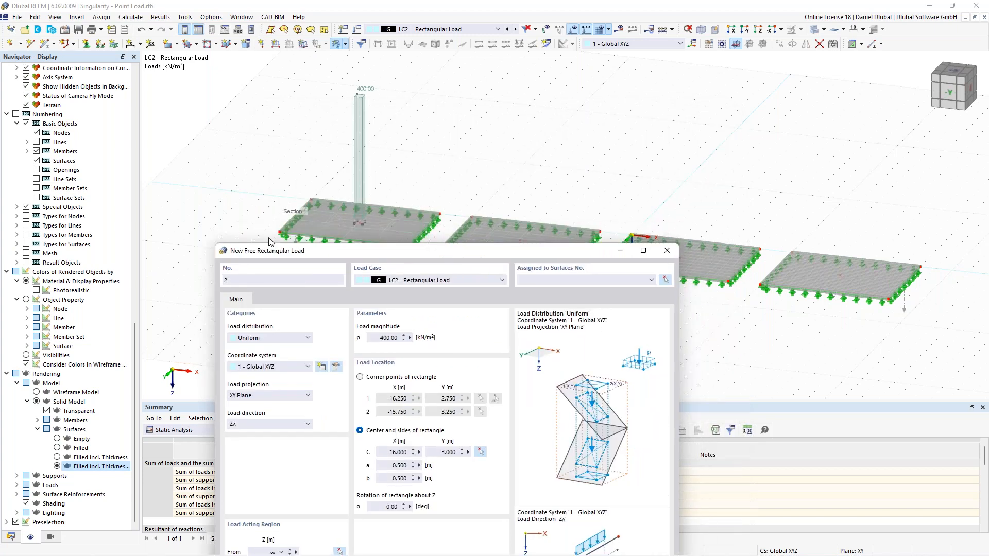
pyautogui.moveTo(346, 251); pyautogui.dragTo(372, 123)
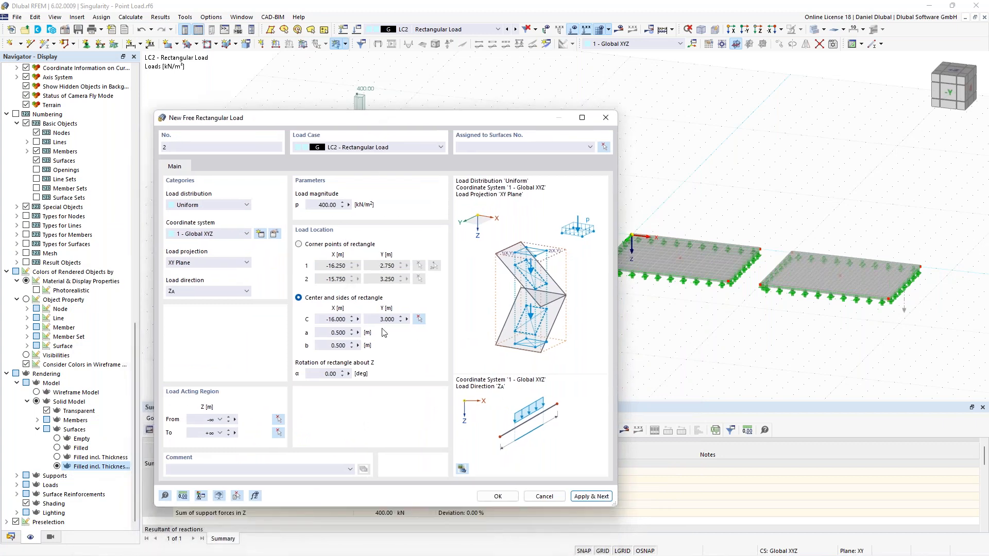
pyautogui.click(419, 319)
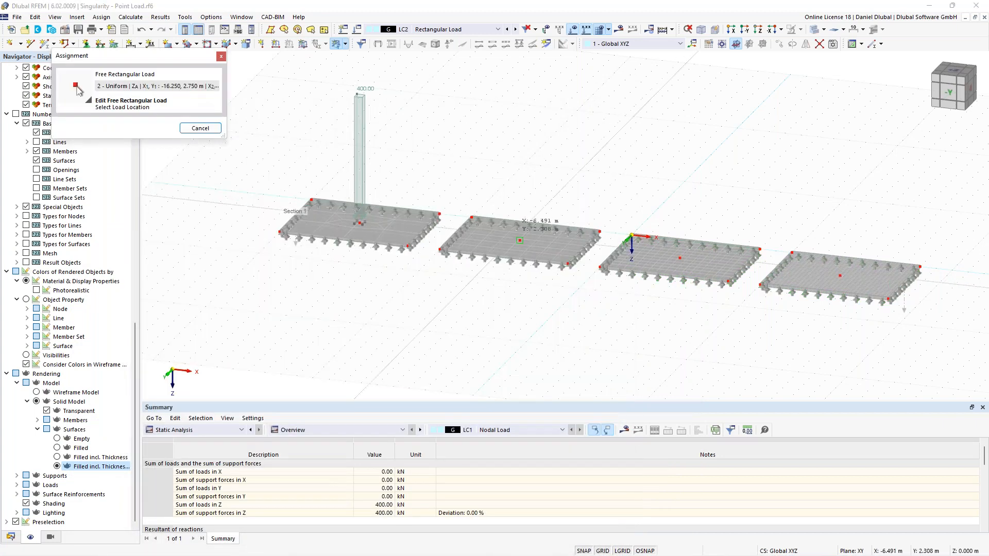
pyautogui.click(522, 239)
pyautogui.click(604, 147)
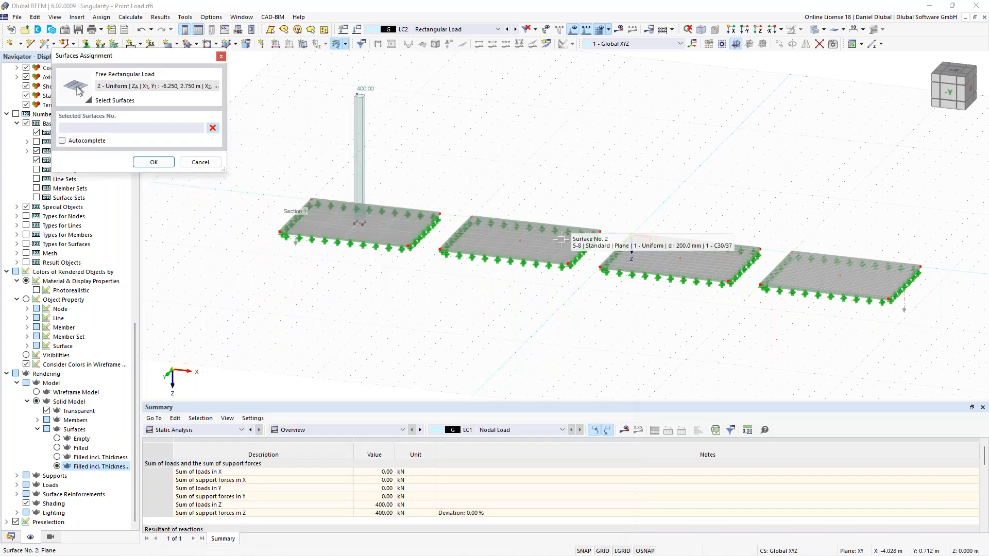
pyautogui.click(516, 239)
pyautogui.click(599, 495)
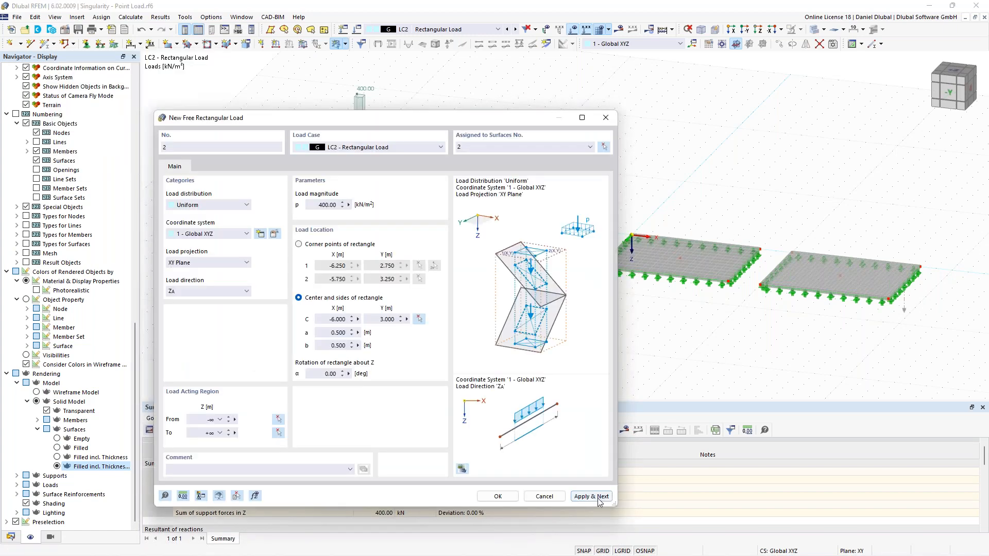
# - Add the third rectangular load centred on the third plate's middle node at X 4, Y 3 m, assigned to surface 3
pyautogui.click(420, 319)
pyautogui.click(680, 258)
pyautogui.click(605, 147)
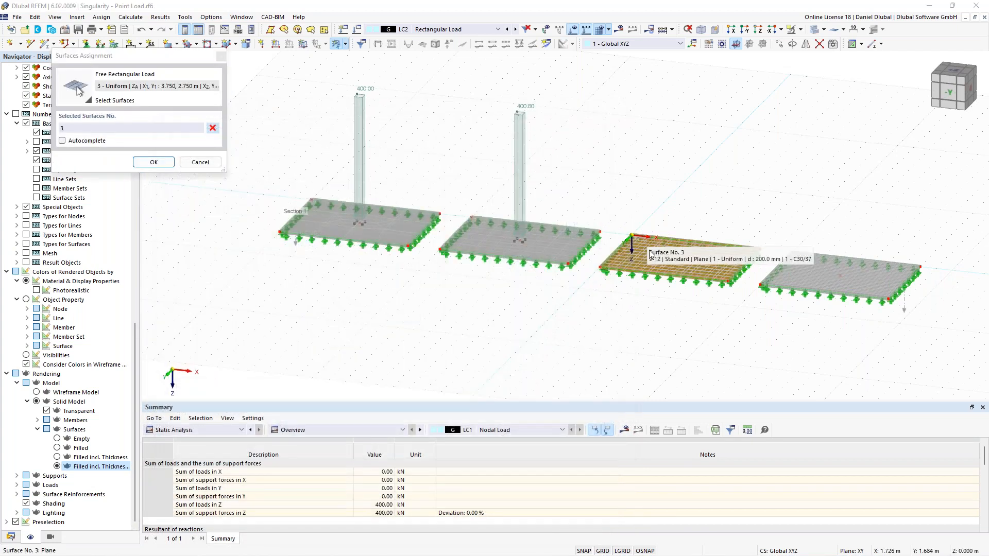
pyautogui.click(154, 162)
pyautogui.click(592, 497)
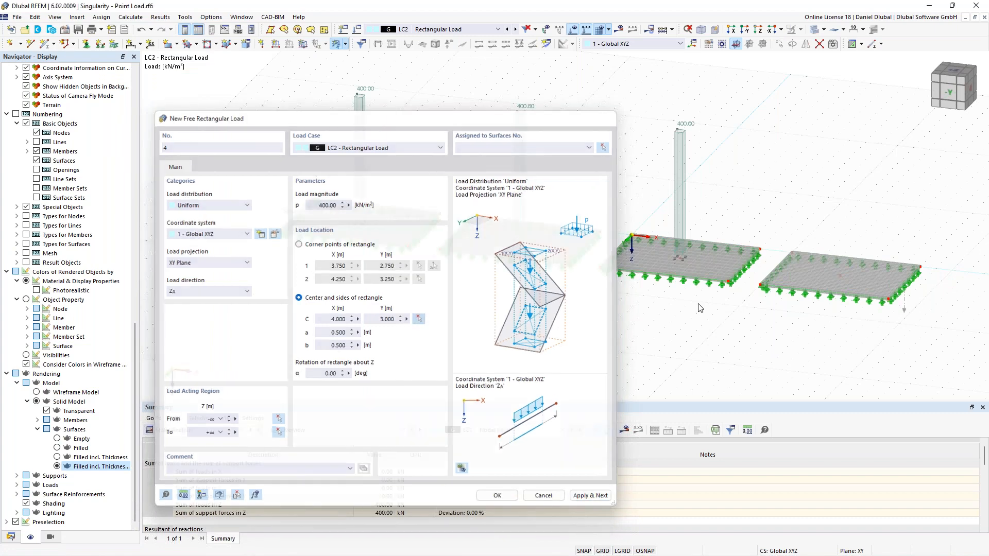
# - Add the fourth rectangular load centred on the fourth plate's middle node at X 14, Y 3 m, assigned to surface 4, and finish load entry
pyautogui.click(418, 319)
pyautogui.click(840, 275)
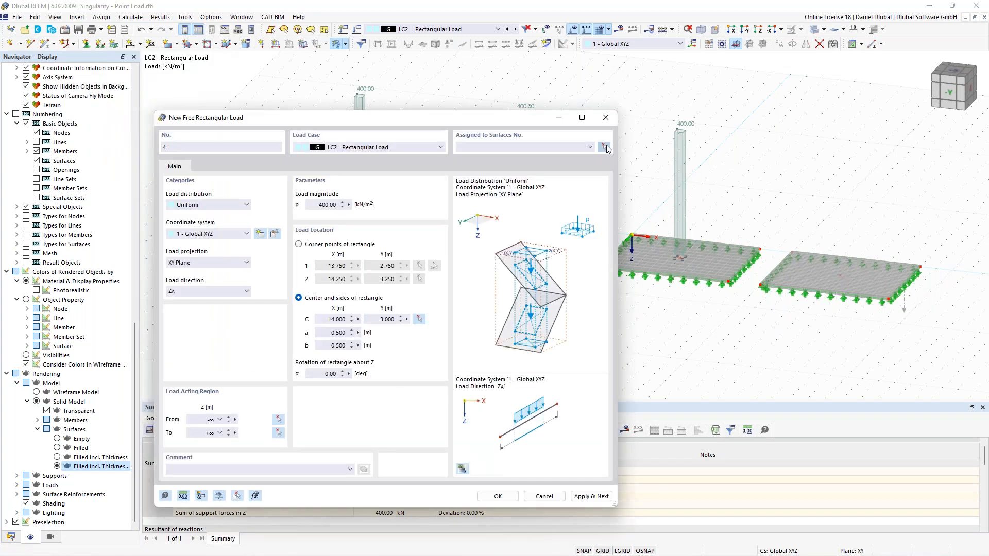
pyautogui.click(600, 146)
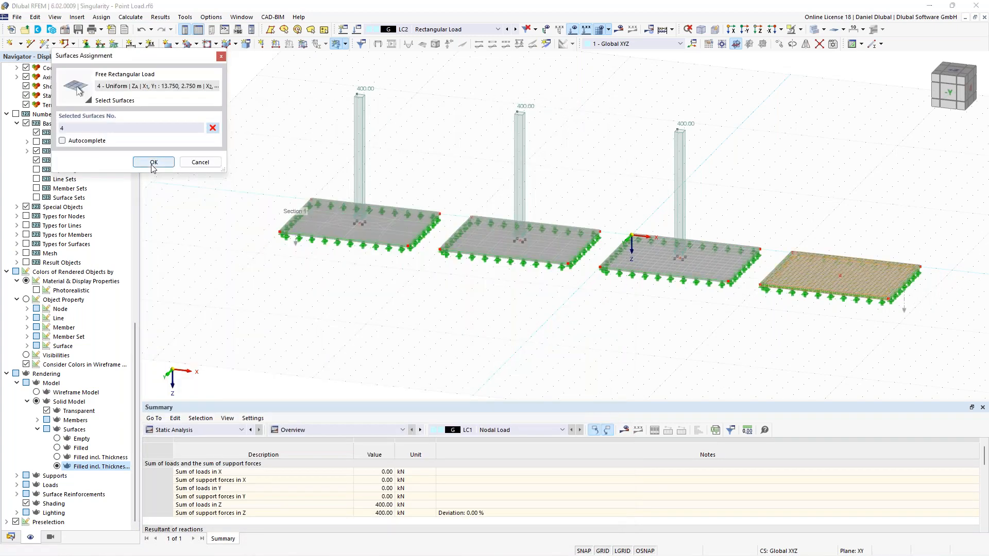
pyautogui.click(154, 162)
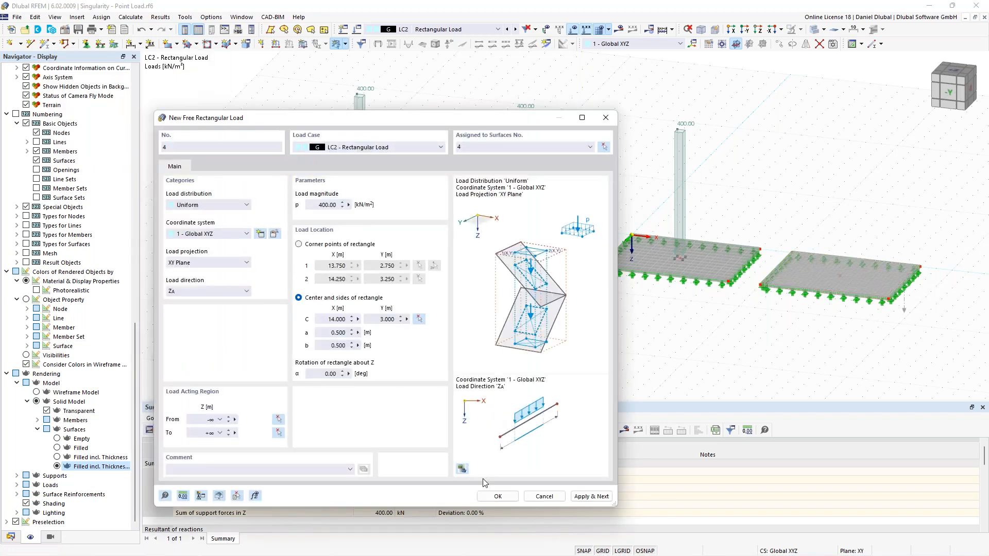
pyautogui.click(498, 496)
pyautogui.scroll(-2, 556, 339)
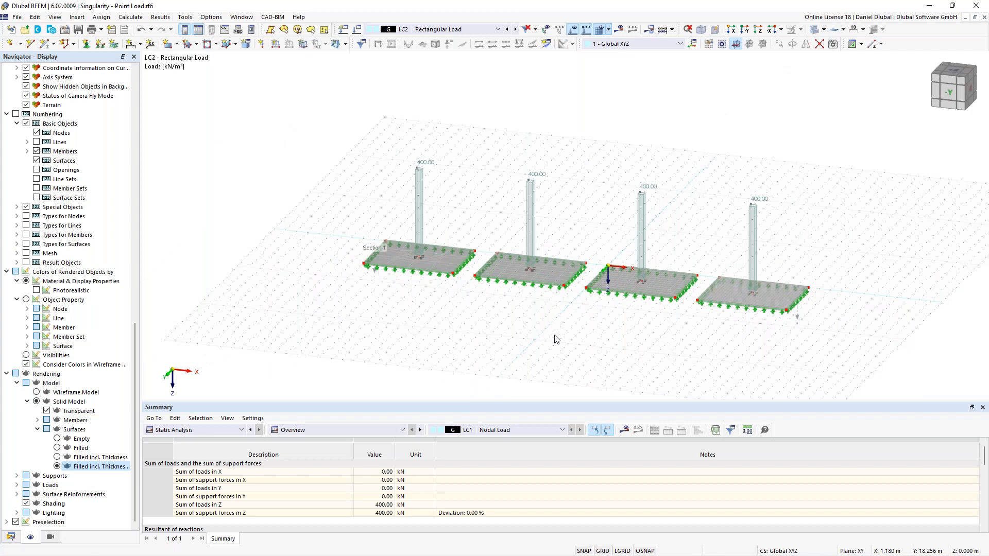
pyautogui.keyDown('ctrl'); pyautogui.moveTo(555, 337); pyautogui.dragTo(534, 320, button='middle'); pyautogui.keyUp('ctrl')
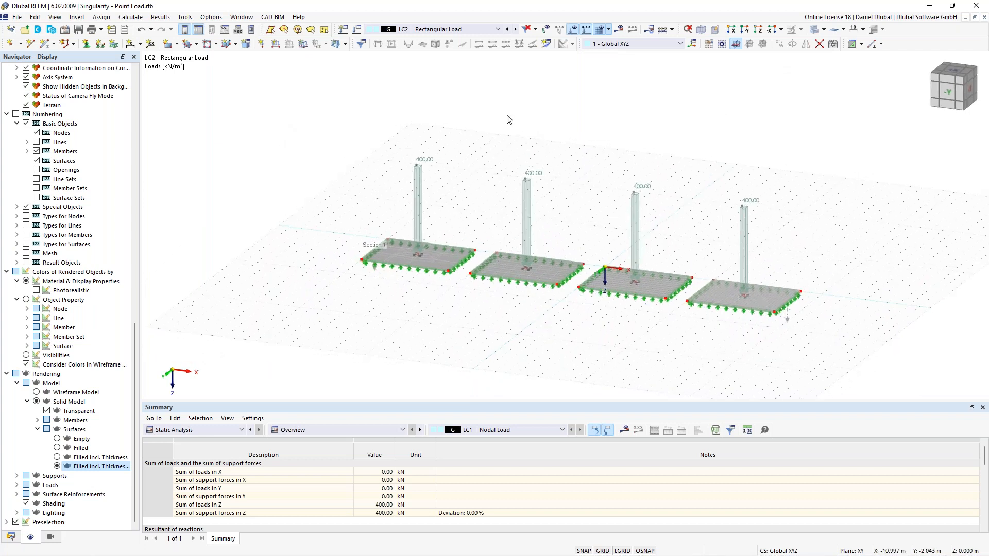
# - Compare the nodal loads of LC1 with the rectangular loads of LC2, ending on LC2
pyautogui.click(507, 30)
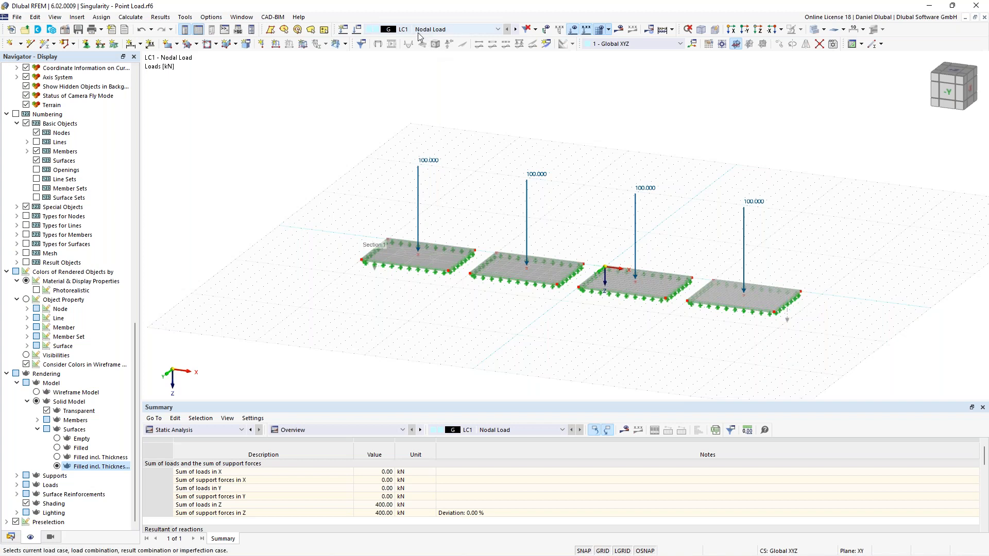
pyautogui.click(507, 29)
pyautogui.moveTo(603, 155); pyautogui.dragTo(534, 158, button='middle')
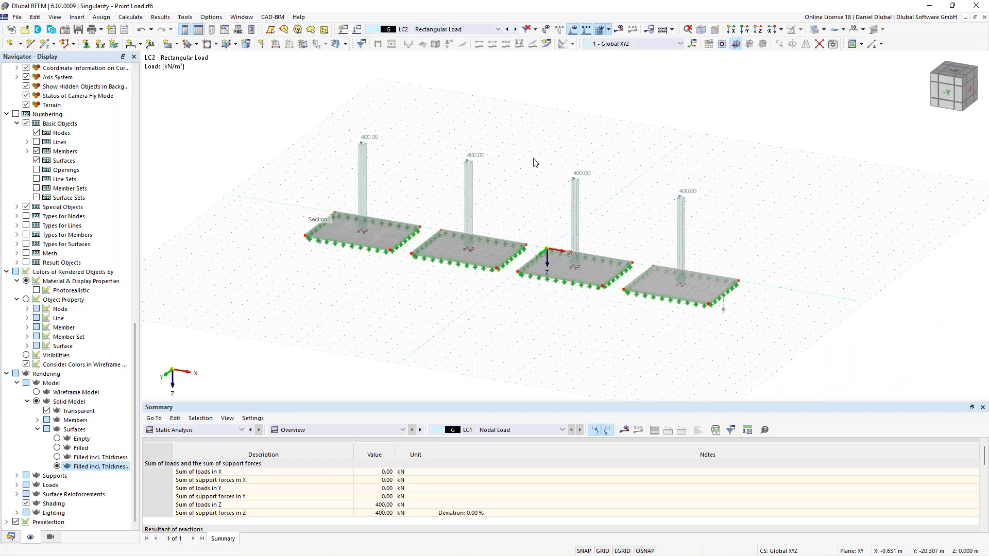
# - Calculate LC2, display its results, and examine the section's mx moment peaks beneath the rectangular loads
pyautogui.click(620, 31)
pyautogui.click(539, 329)
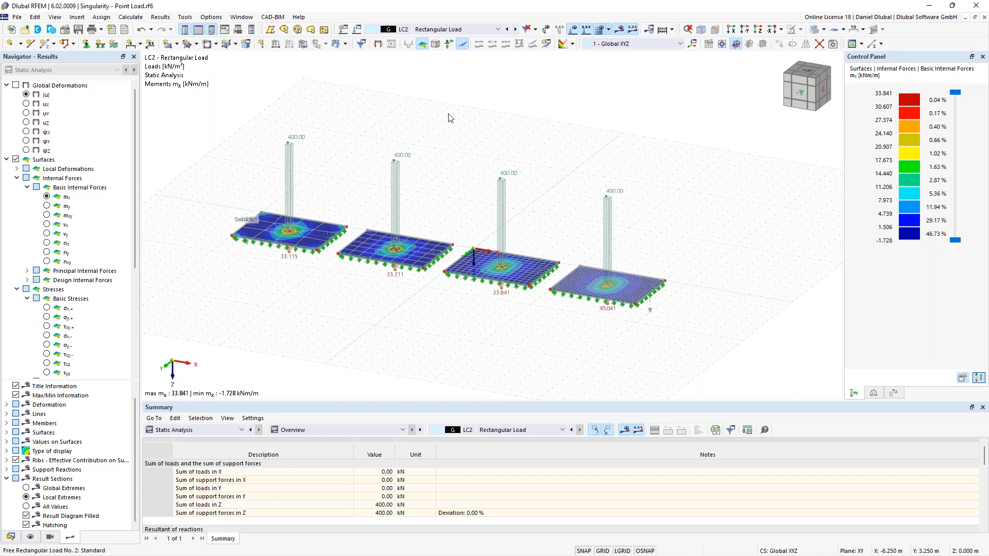
pyautogui.scroll(2, 464, 172)
pyautogui.moveTo(483, 176); pyautogui.dragTo(530, 151, button='middle')
pyautogui.keyDown('ctrl'); pyautogui.moveTo(529, 151); pyautogui.dragTo(516, 131, button='middle'); pyautogui.keyUp('ctrl')
pyautogui.scroll(1, 340, 186)
pyautogui.scroll(3, 340, 186)
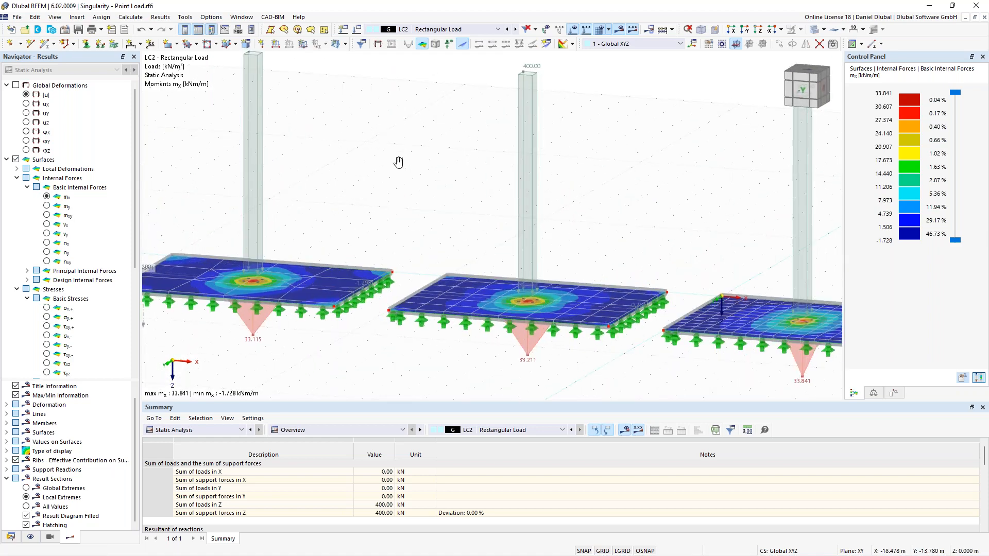
# - Examine the mx distribution and section peaks of LC2 across the plates beneath the rectangular loads
pyautogui.scroll(2, 385, 225)
pyautogui.scroll(-4, 385, 226)
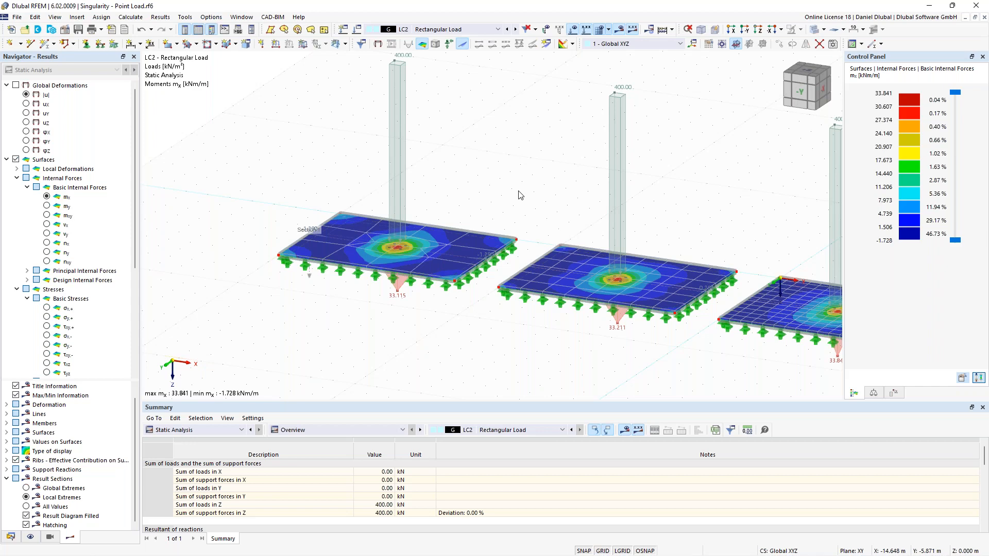
pyautogui.scroll(-3, 660, 223)
pyautogui.moveTo(678, 211); pyautogui.dragTo(580, 203, button='middle')
pyautogui.scroll(1, 404, 241)
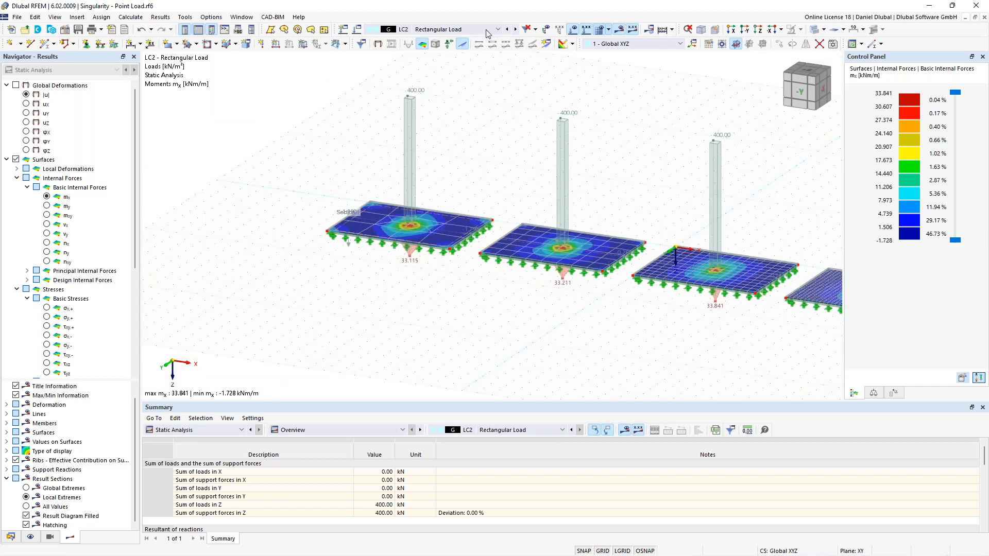
# - Display the LC1 results and examine the mx peaks under the nodal loads, focusing on the finest-meshed fourth plate
pyautogui.click(507, 30)
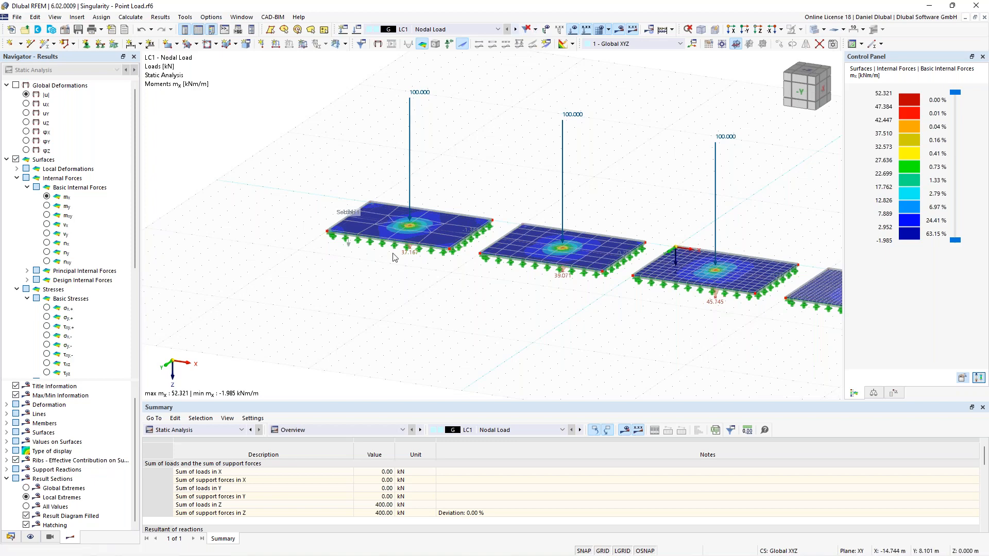
pyautogui.scroll(2, 393, 253)
pyautogui.scroll(-2, 533, 168)
pyautogui.moveTo(580, 172); pyautogui.dragTo(358, 152, button='middle')
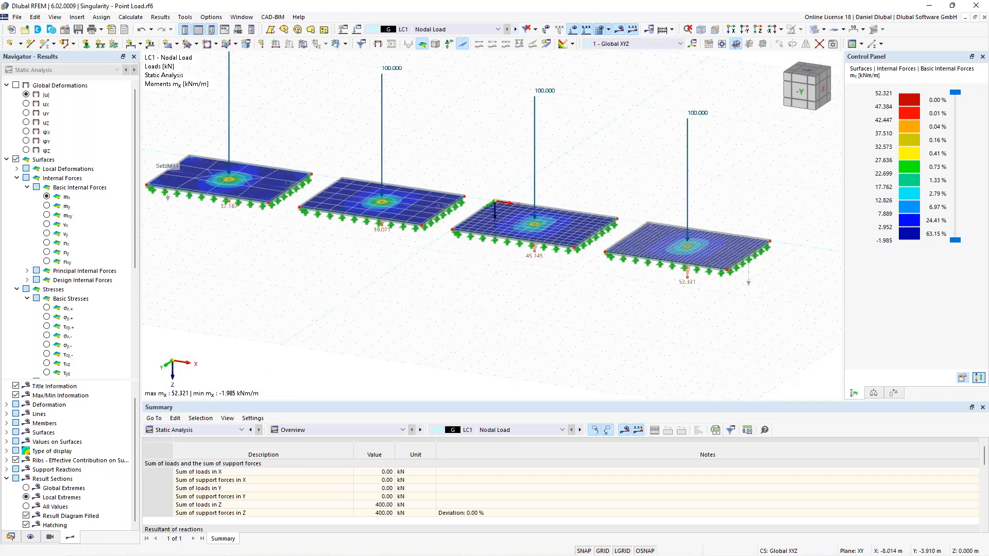
pyautogui.scroll(5, 691, 243)
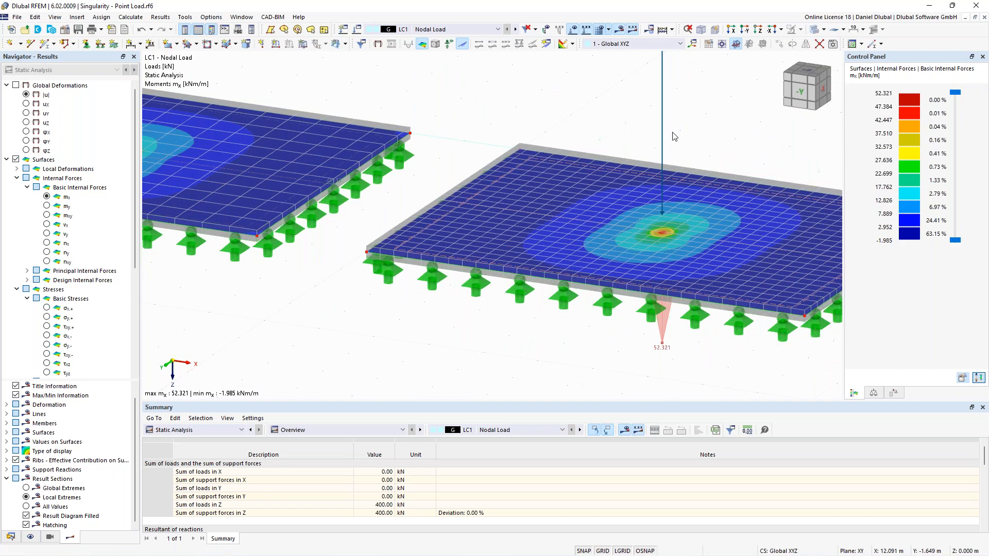
pyautogui.scroll(-3, 679, 135)
pyautogui.moveTo(681, 134); pyautogui.dragTo(626, 245, button='middle')
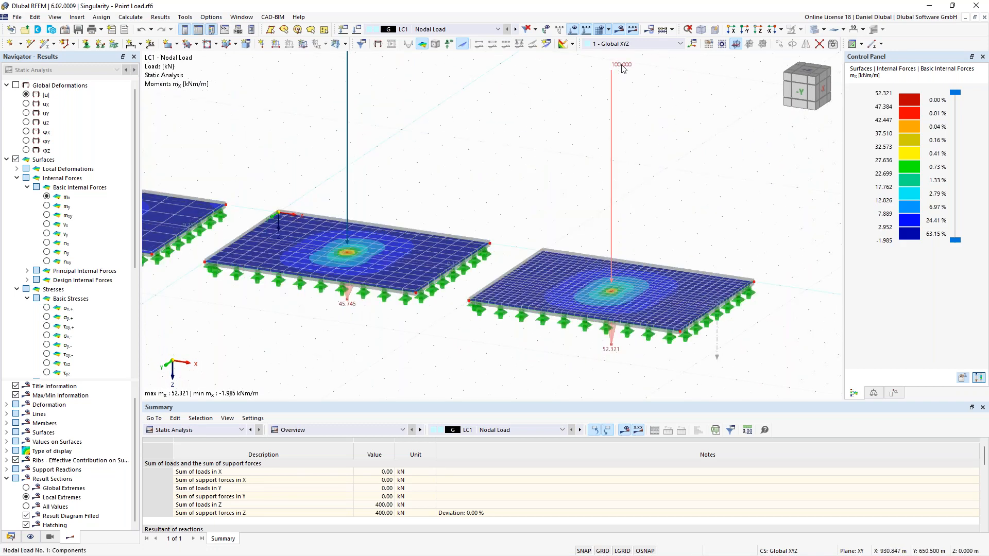
pyautogui.moveTo(624, 69)
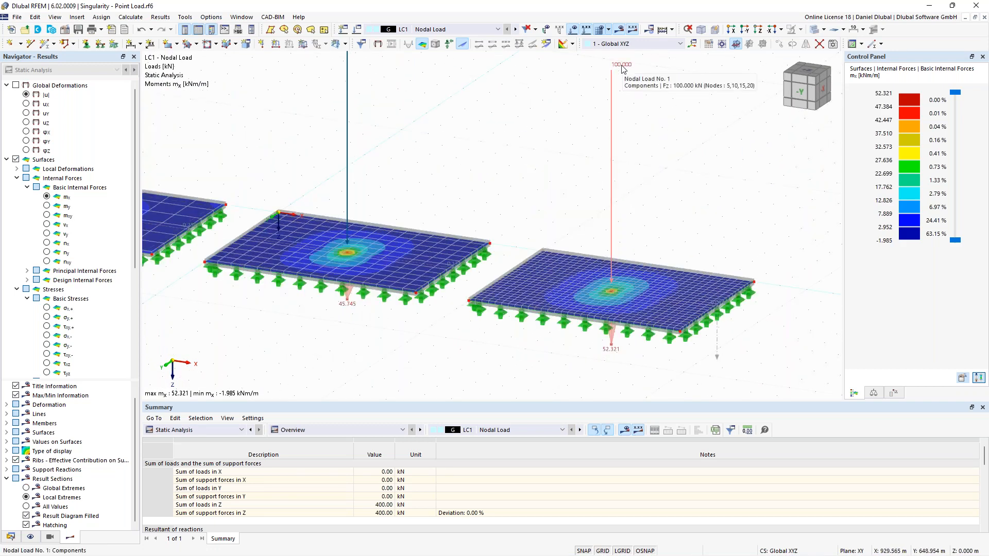
pyautogui.moveTo(637, 296)
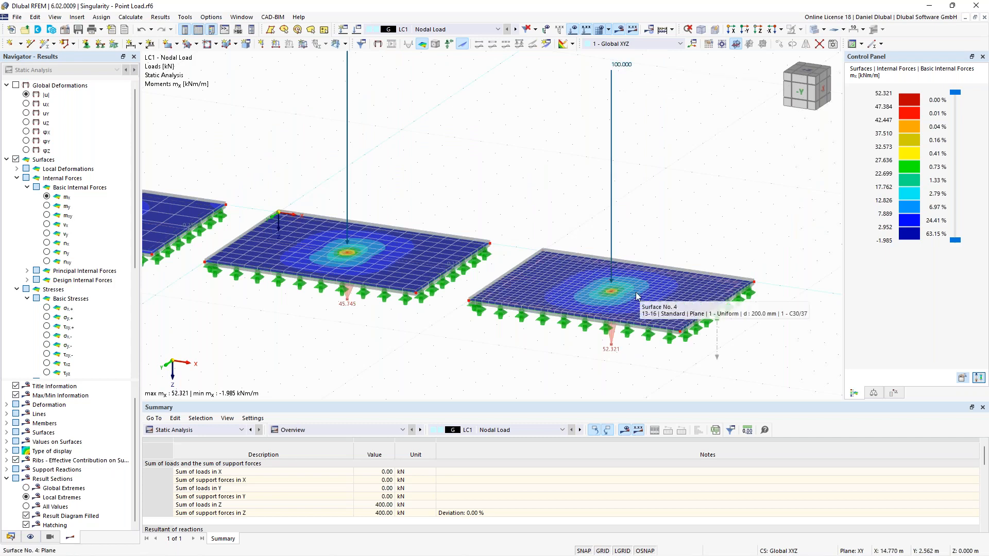
# - Return to LC2 and compare the mx peaks under the rectangular loads, from the fourth plate back across all four plates
pyautogui.click(515, 29)
pyautogui.scroll(4, 635, 324)
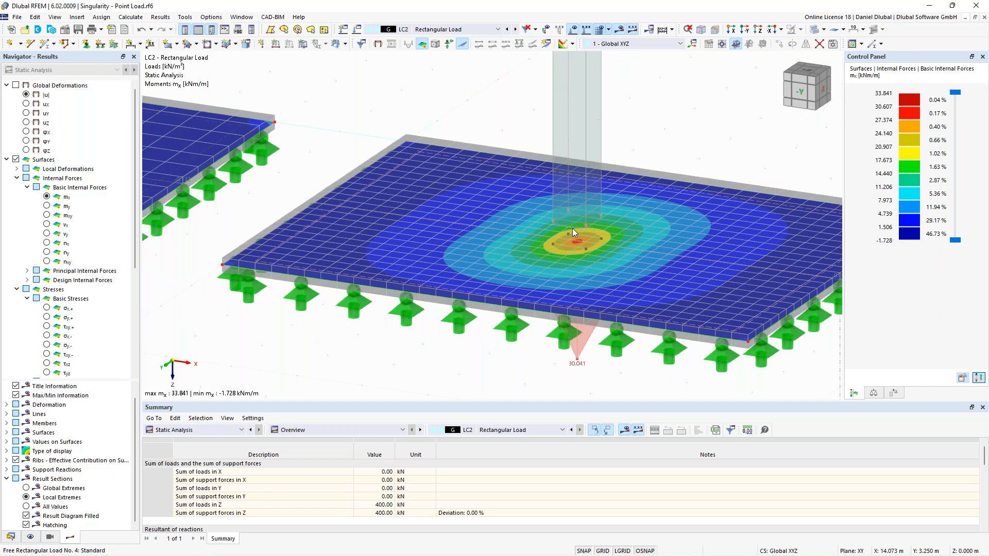
pyautogui.scroll(2, 561, 207)
pyautogui.scroll(-5, 565, 280)
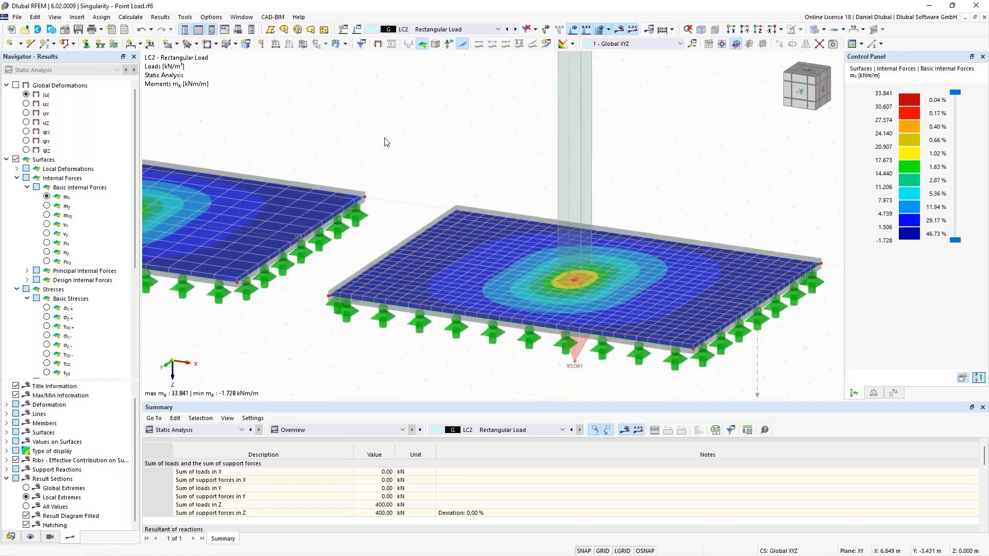
pyautogui.scroll(-5, 386, 142)
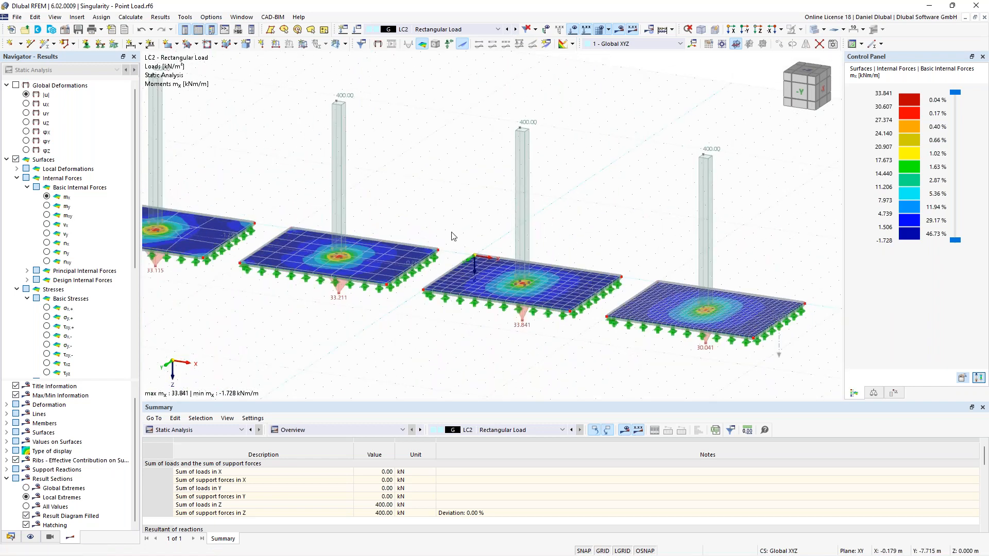
pyautogui.moveTo(528, 138)
pyautogui.moveTo(560, 287)
pyautogui.moveTo(346, 251)
pyautogui.scroll(-3, 419, 202)
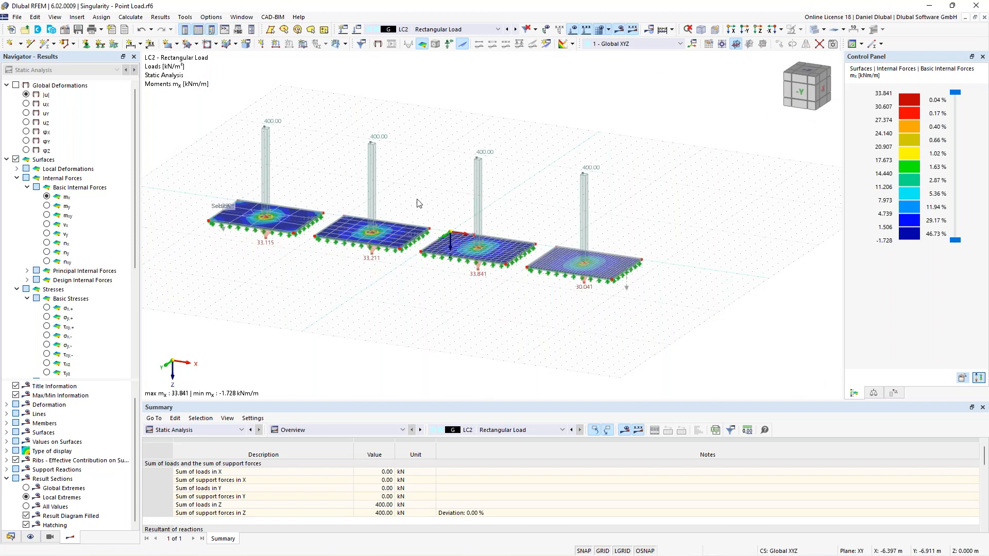
pyautogui.moveTo(371, 178); pyautogui.dragTo(480, 193, button='middle')
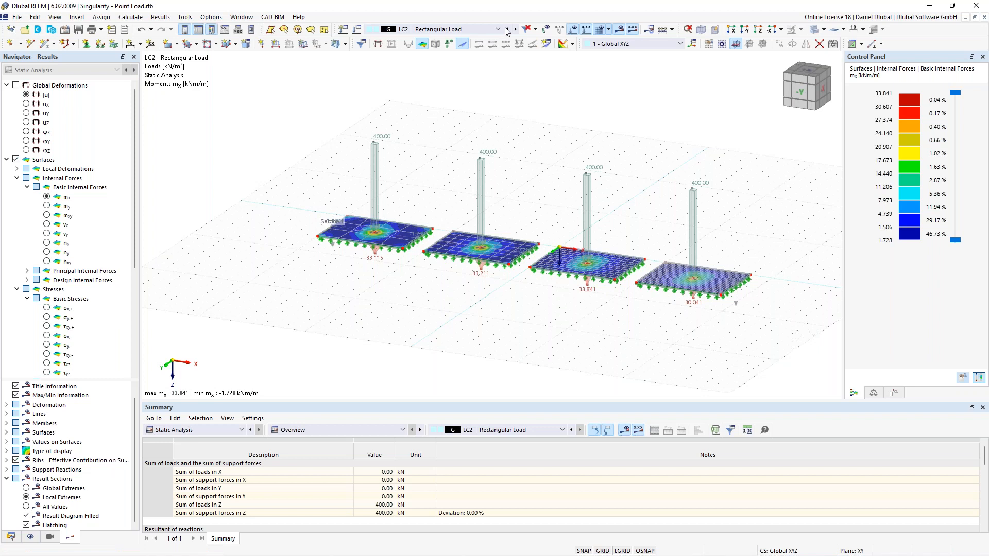
# - Switch to LC1 and open the result diagrams for result section 1 through the plate centres
pyautogui.click(507, 29)
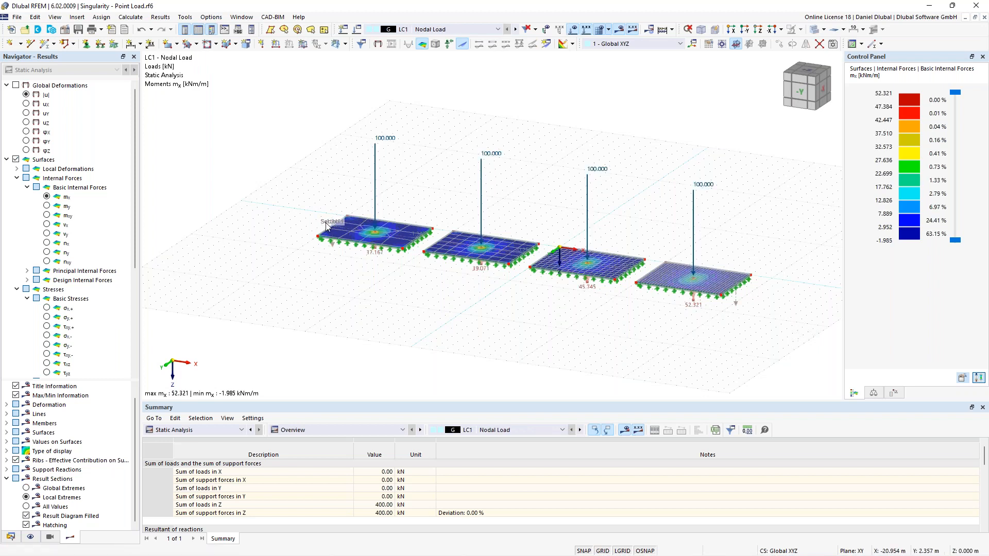
pyautogui.doubleClick(333, 246)
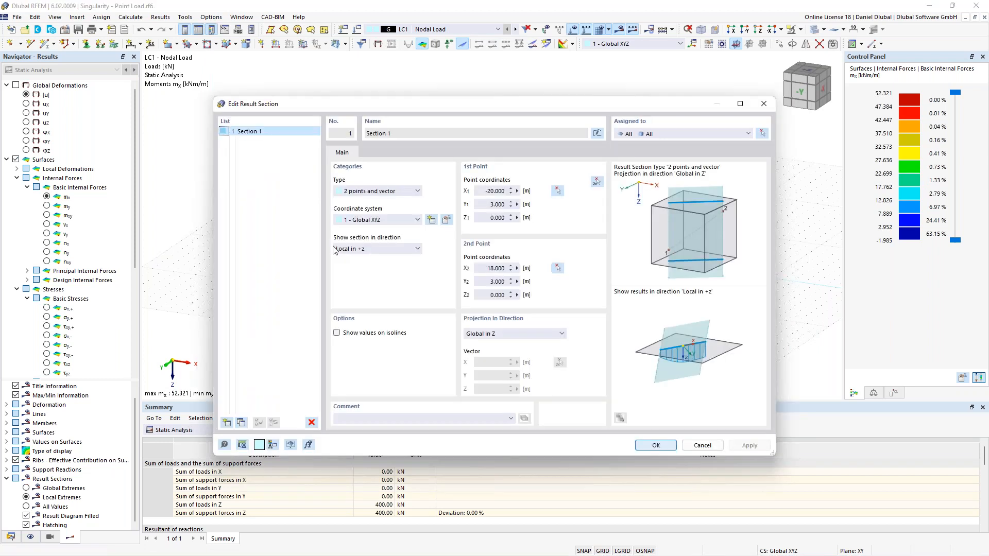
pyautogui.click(702, 446)
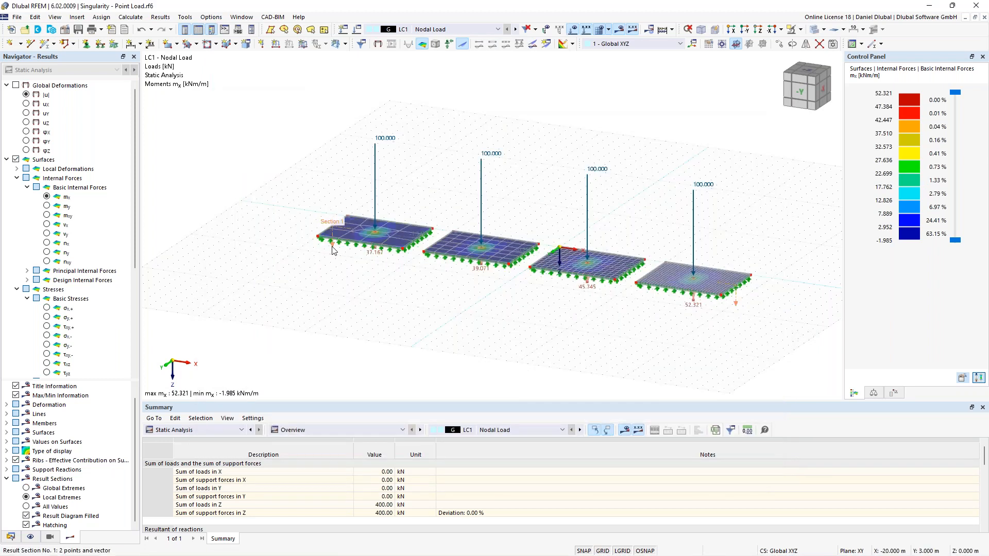
pyautogui.rightClick(332, 248)
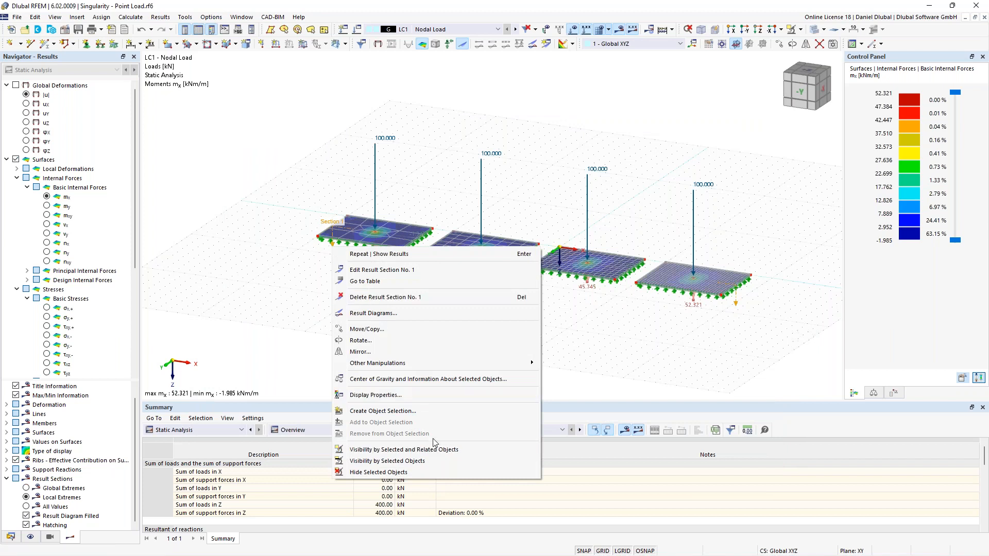
pyautogui.click(446, 313)
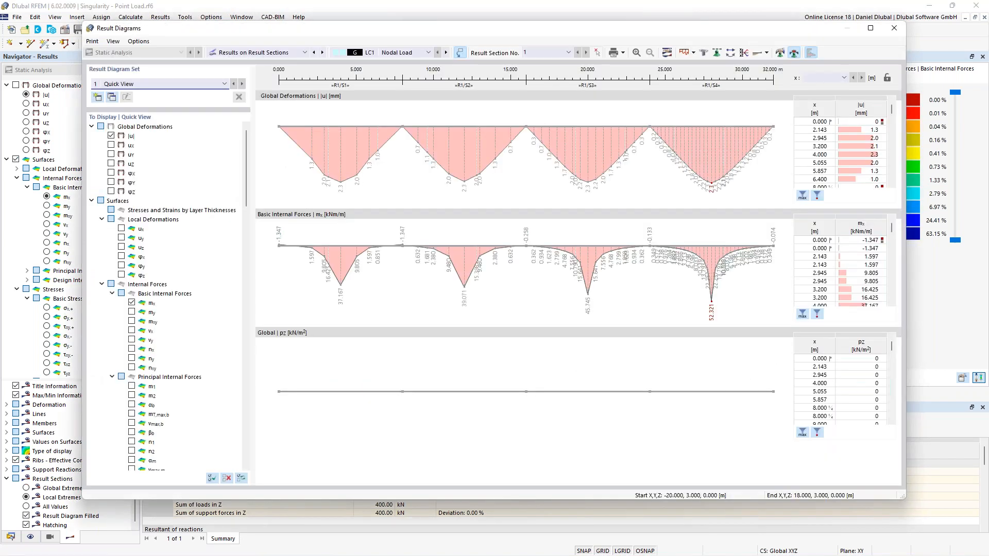
# - Remove the global pz surface load distribution from the displayed result diagrams
pyautogui.scroll(-15, 188, 445)
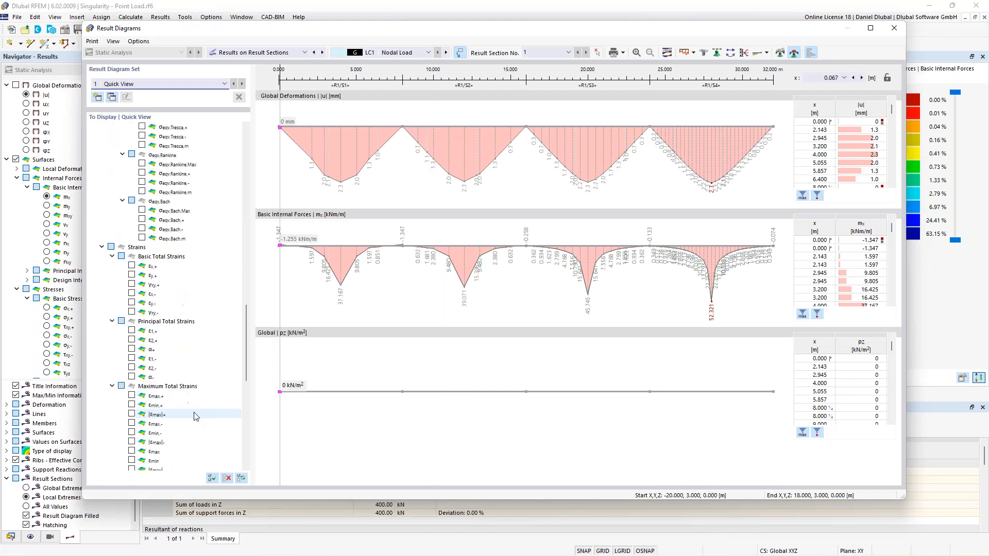
pyautogui.scroll(-5, 188, 444)
pyautogui.click(132, 423)
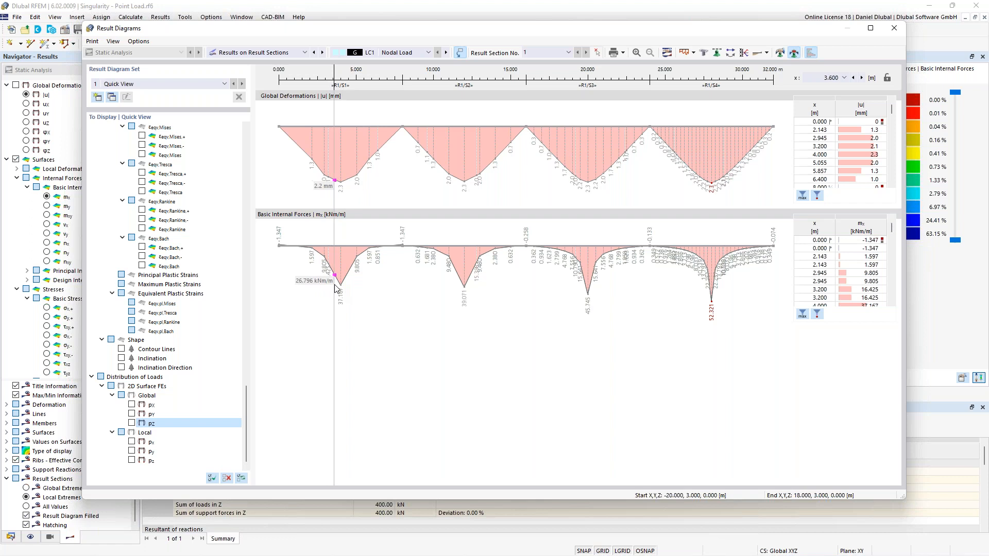
# - Open the smooth ranges of the result diagrams and define the first range from 3.5 to 4.5 m
pyautogui.click(780, 52)
pyautogui.moveTo(527, 128); pyautogui.dragTo(655, 129)
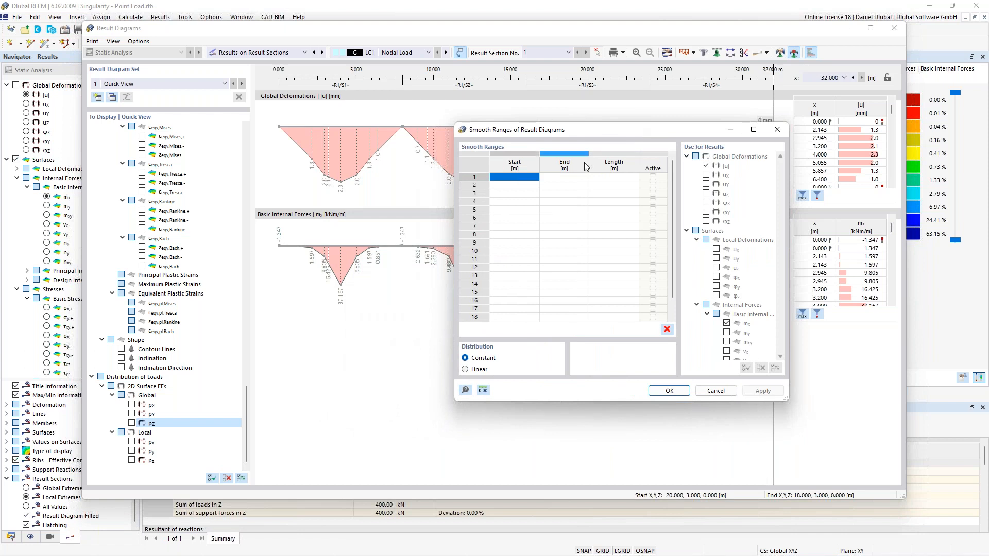
pyautogui.click(529, 177)
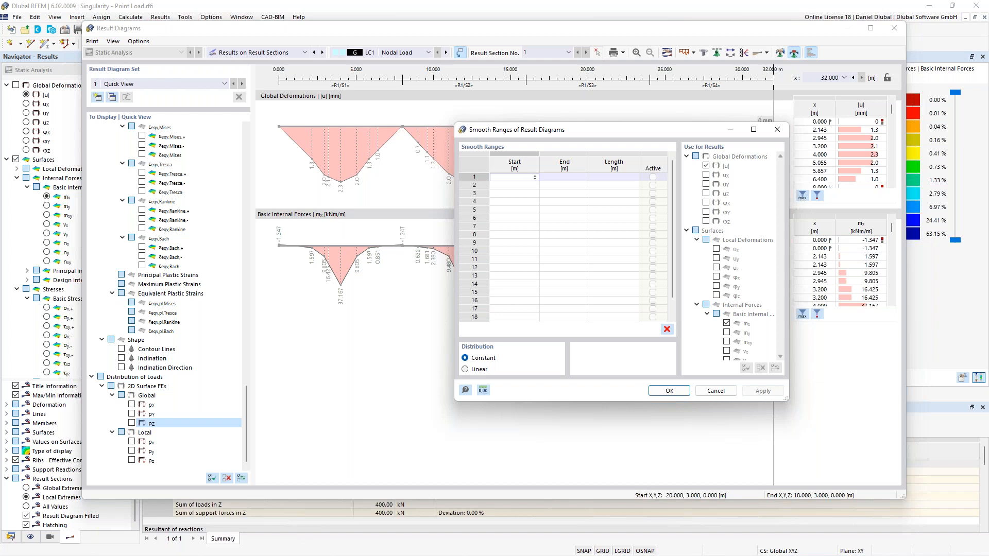
pyautogui.write('5')
pyautogui.press('Tab')
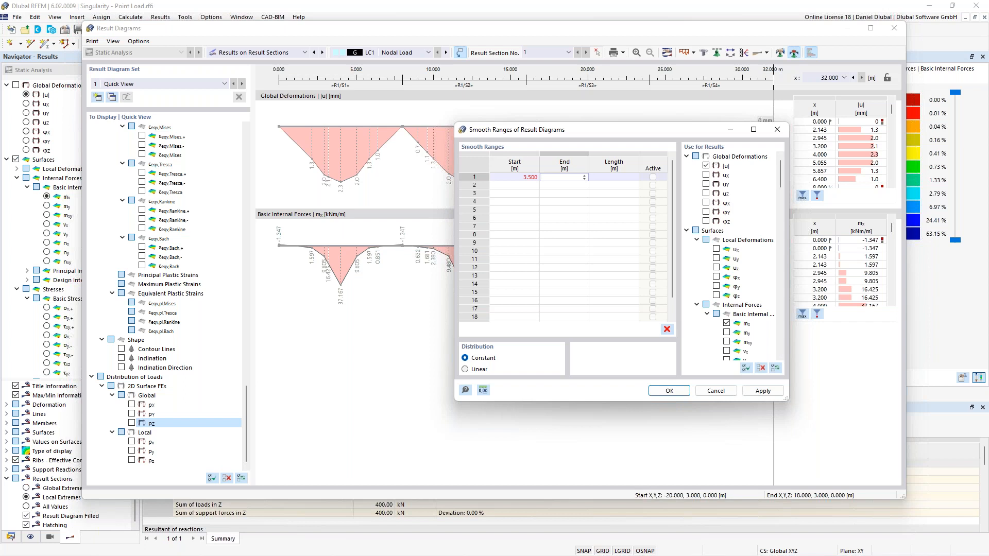
pyautogui.write('4,5')
# - Define the second smooth range from 13.5 to 14.5 m
pyautogui.click(527, 186)
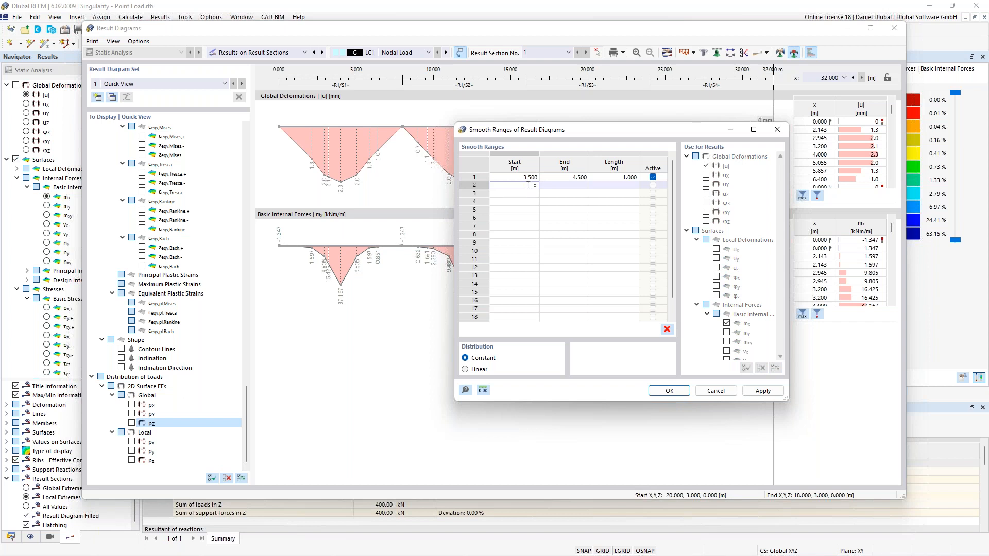
pyautogui.moveTo(563, 130); pyautogui.dragTo(644, 161)
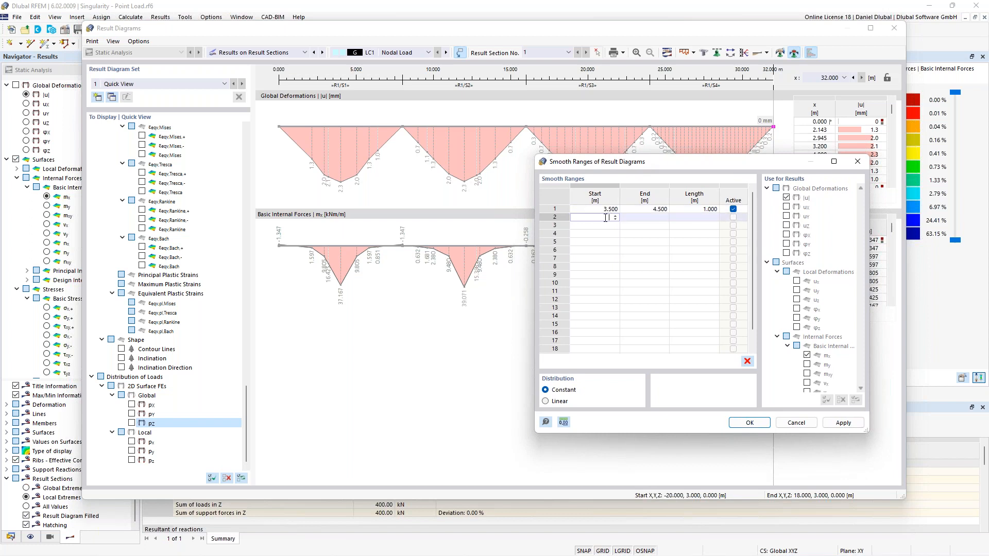
pyautogui.write('.5')
pyautogui.click(659, 218)
pyautogui.write('14,5')
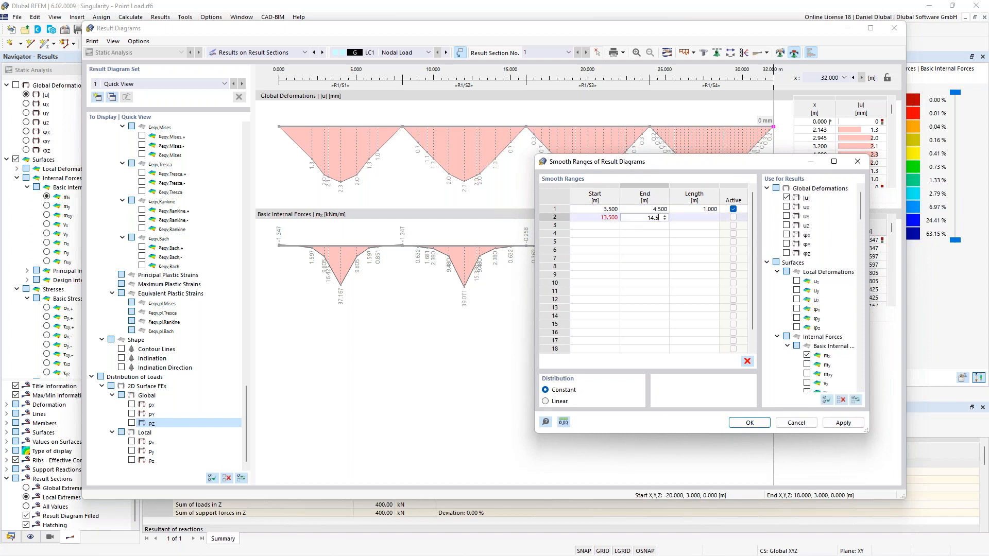
pyautogui.press('Return')
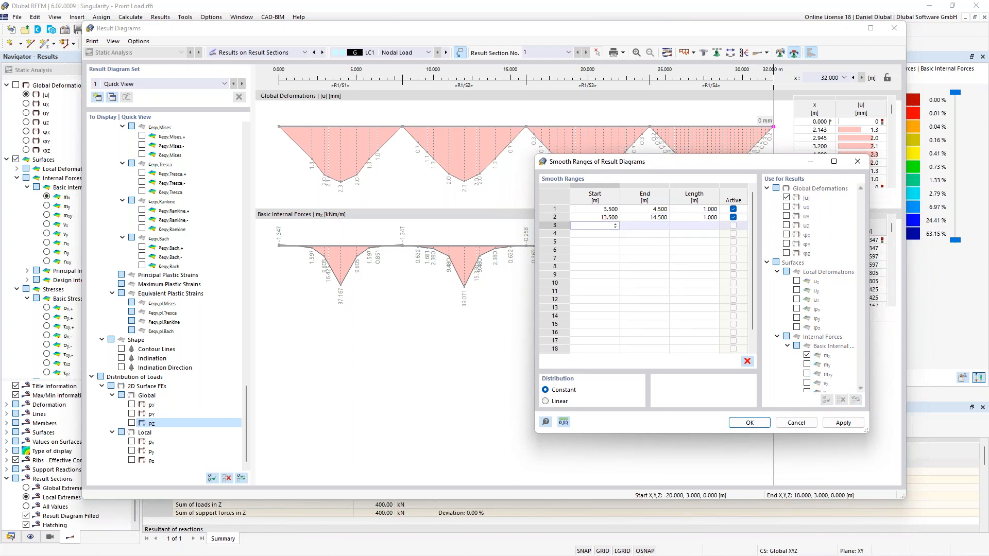
# - Define the third smooth range from 23.5 to 24.5 m
pyautogui.write('23,5')
pyautogui.press('Return')
pyautogui.write('24,5')
pyautogui.press('Return')
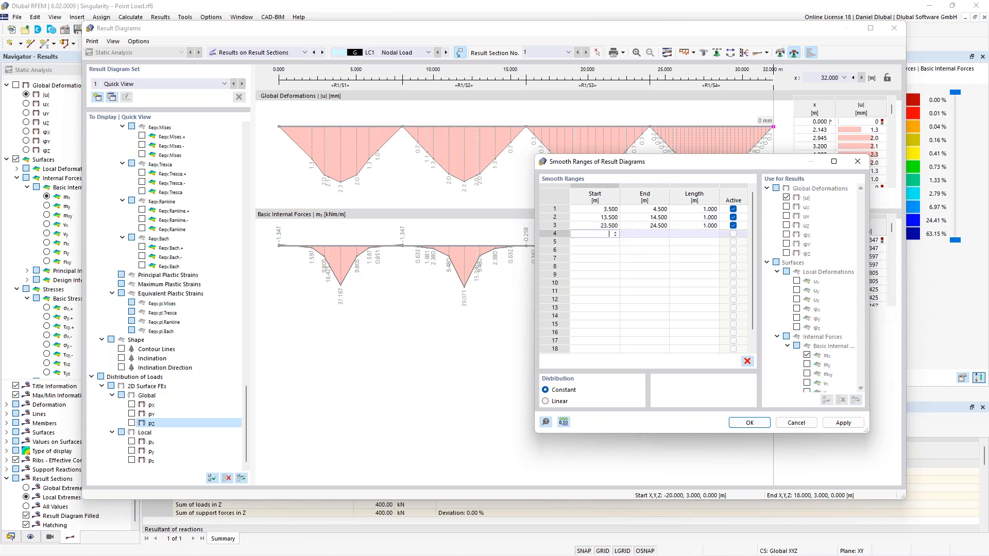
pyautogui.write('35,5')
pyautogui.press('Return')
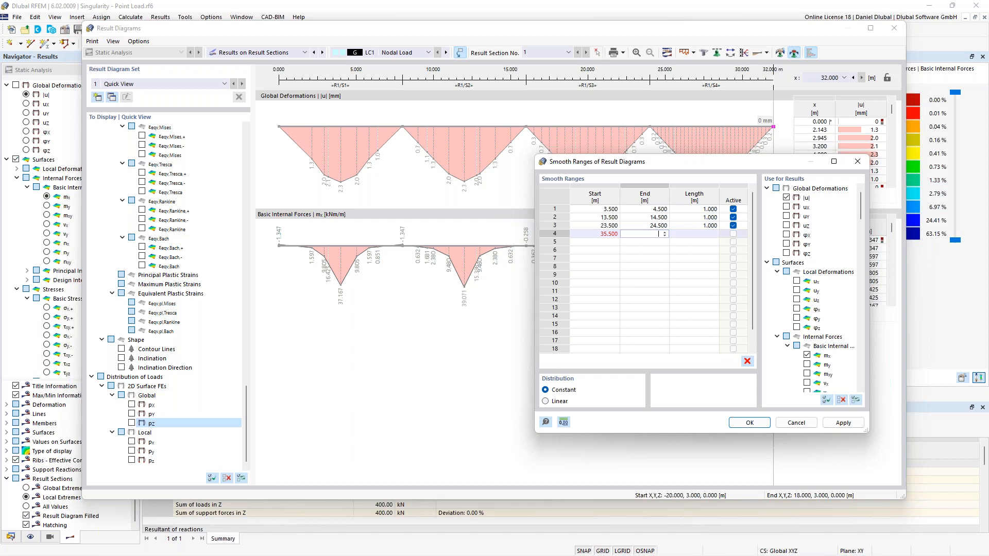
pyautogui.click(609, 235)
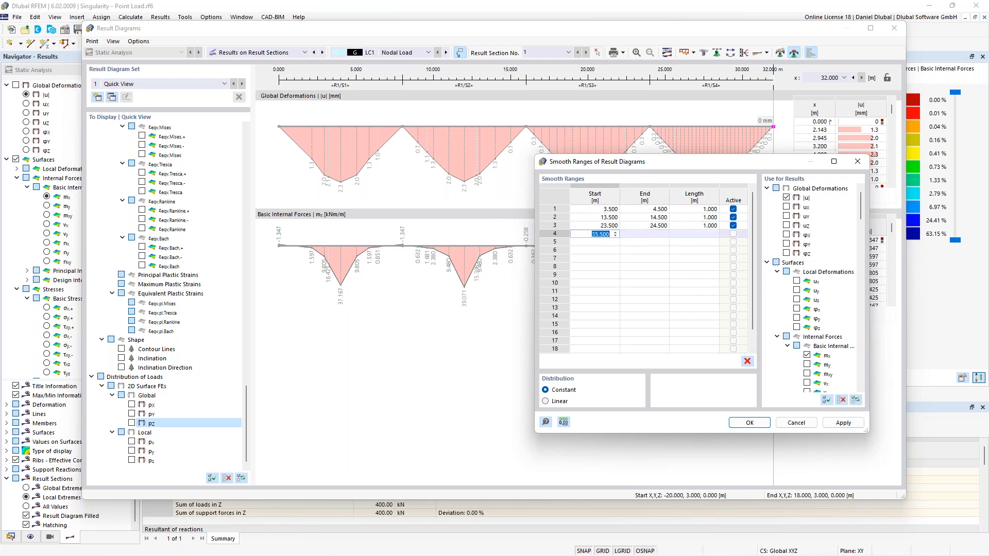
pyautogui.press('Delete')
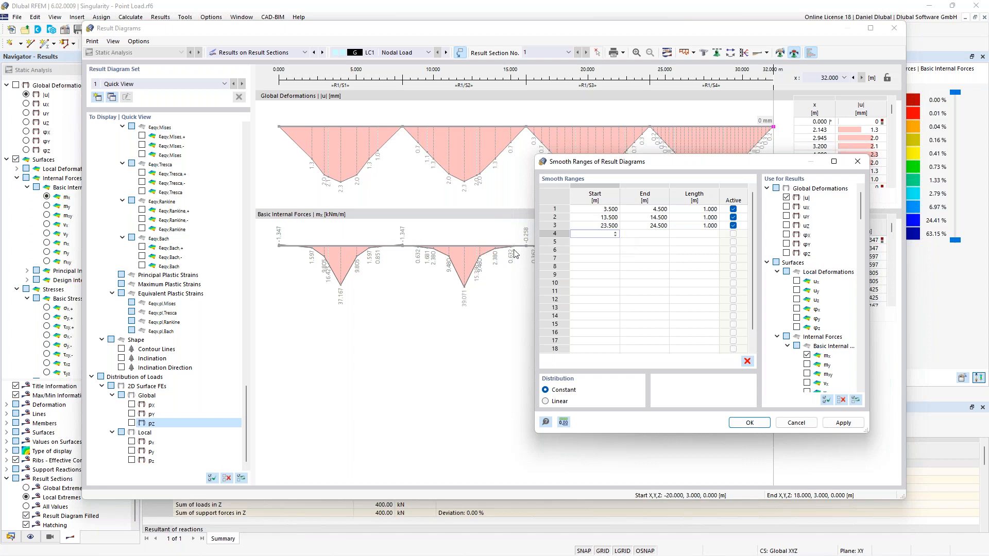
pyautogui.click(609, 227)
pyautogui.click(784, 345)
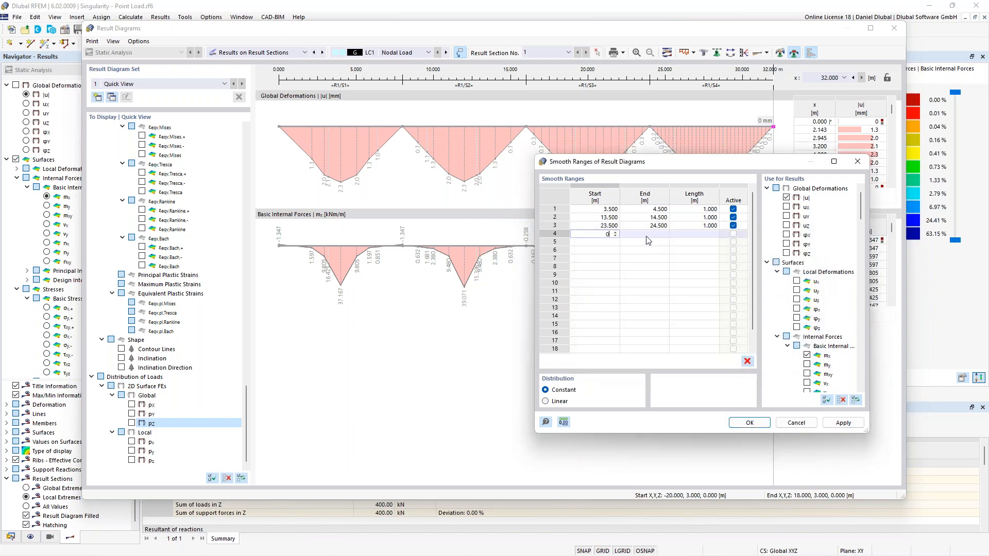
pyautogui.moveTo(648, 240); pyautogui.dragTo(587, 234)
pyautogui.click(586, 236)
pyautogui.rightClick(587, 235)
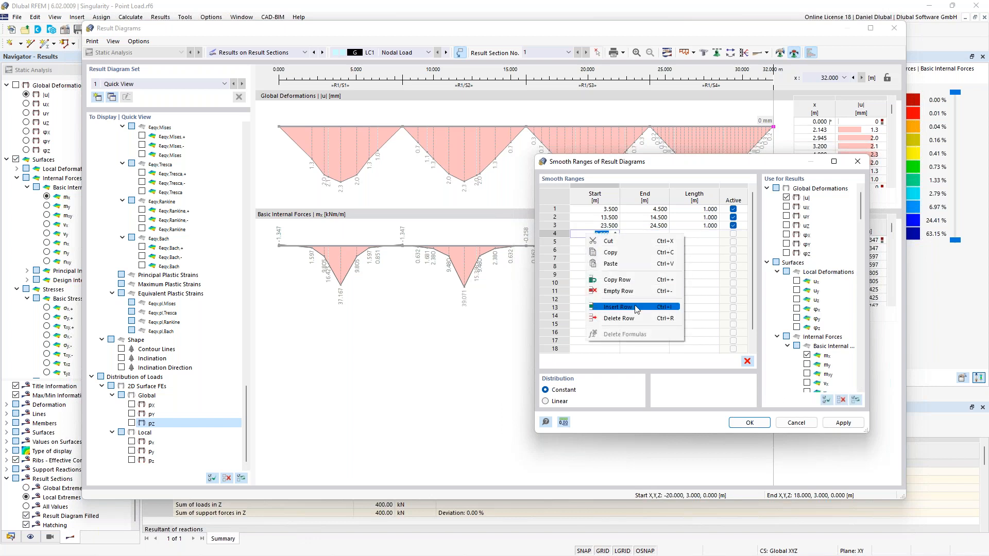
pyautogui.click(618, 319)
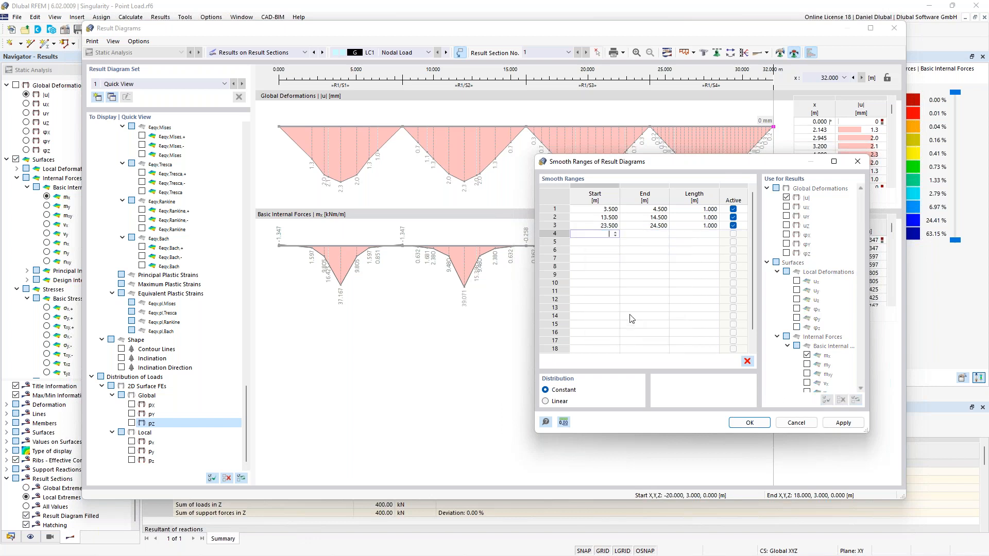
pyautogui.click(559, 226)
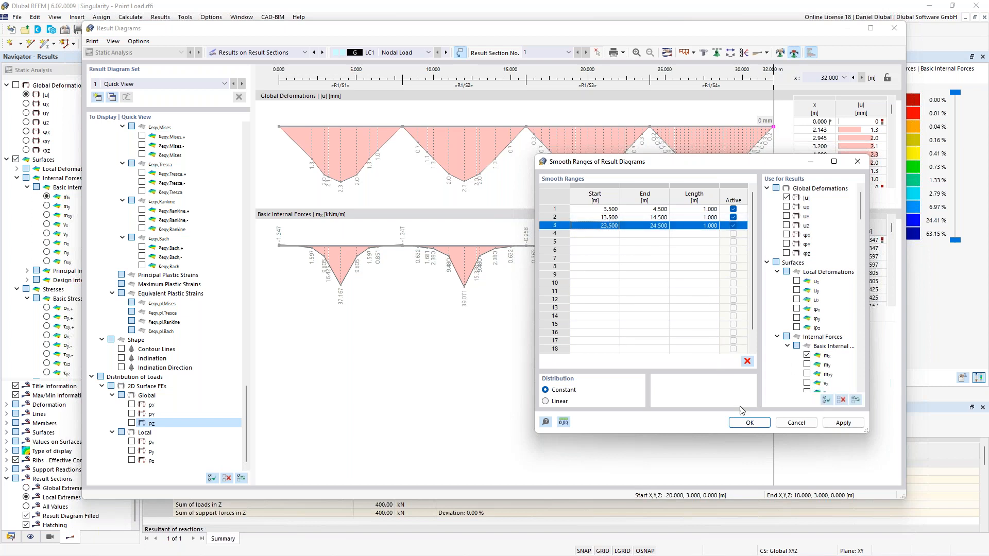
# - Apply the smooth ranges, reopen their settings and redefine the second range from 11.5 to 12.5 m
pyautogui.click(750, 424)
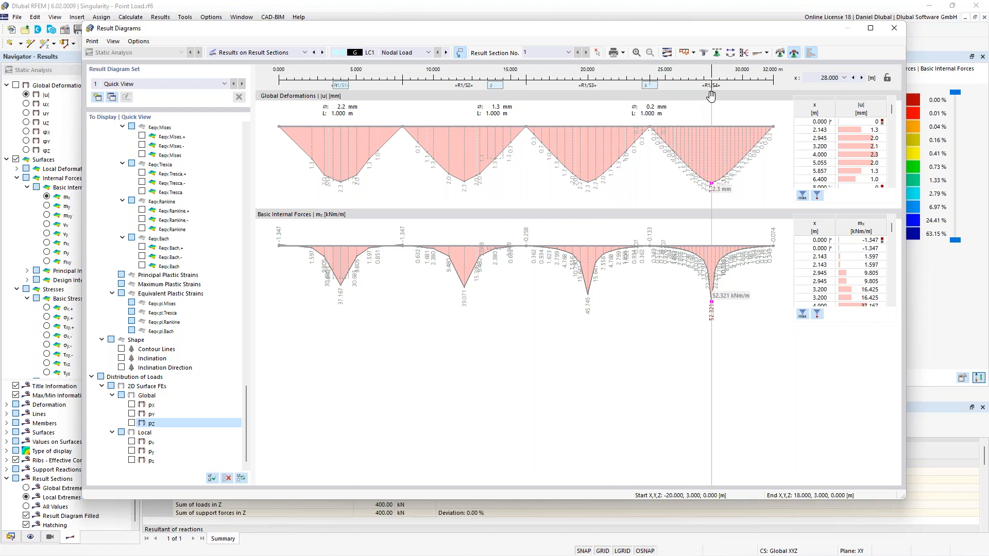
pyautogui.click(780, 53)
pyautogui.click(390, 185)
pyautogui.write('11,5')
pyautogui.click(449, 184)
pyautogui.write('1,25')
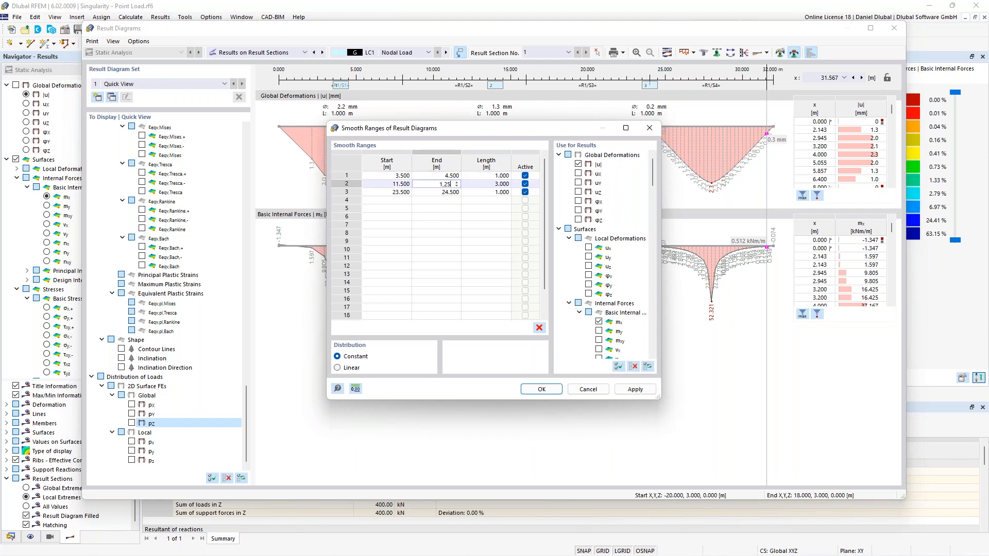
pyautogui.tripleClick(448, 184)
pyautogui.write('12,5')
# - Redefine the third smooth range from 19.5 to 20.5 m
pyautogui.click(396, 194)
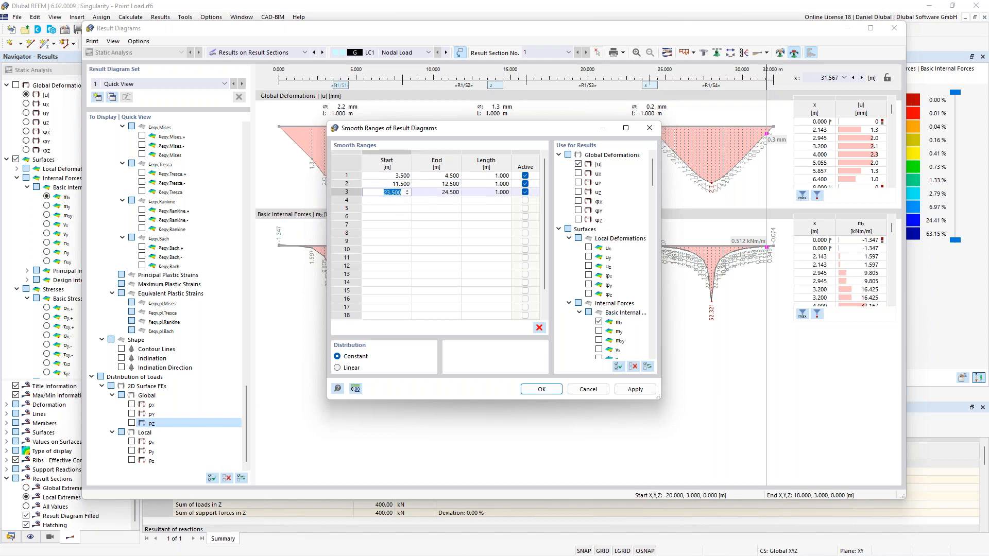
pyautogui.write('20')
pyautogui.press('BackSpace')
pyautogui.write('9,5')
pyautogui.click(450, 193)
pyautogui.write('20,5')
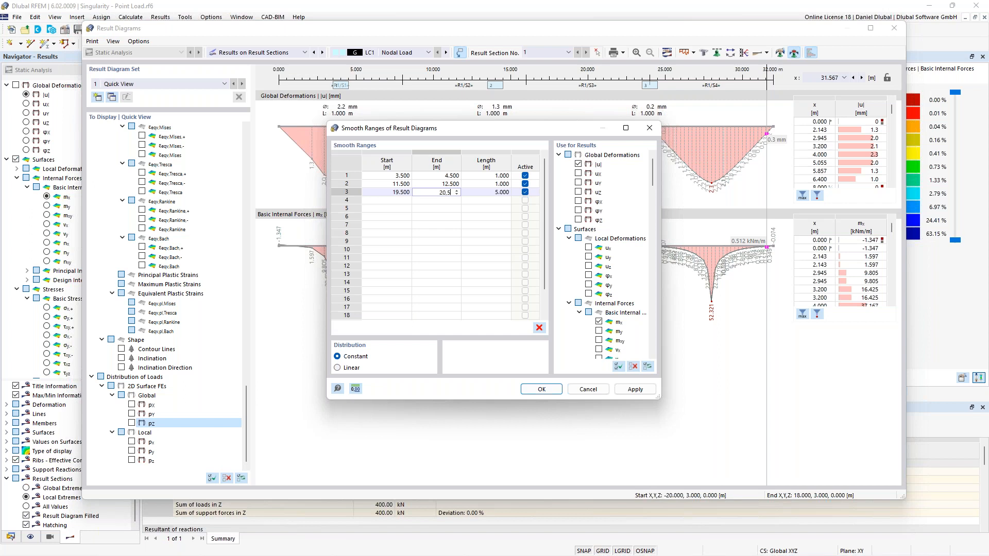
# - Add a fourth smooth range from 27.5 to 28.5 m and apply the ranges to the result diagrams
pyautogui.click(405, 201)
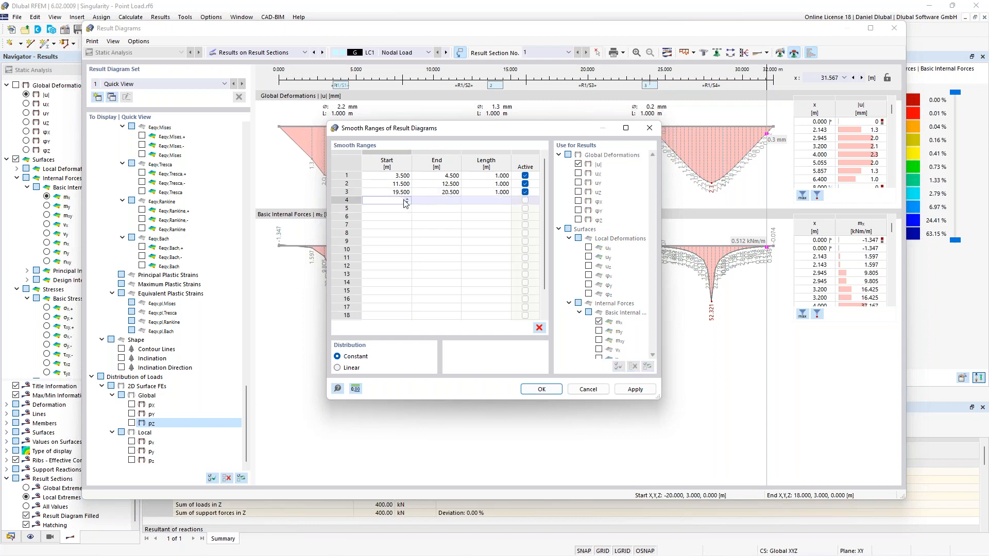
pyautogui.write('27,5')
pyautogui.click(429, 204)
pyautogui.write('28,5')
pyautogui.press('Return')
pyautogui.click(541, 390)
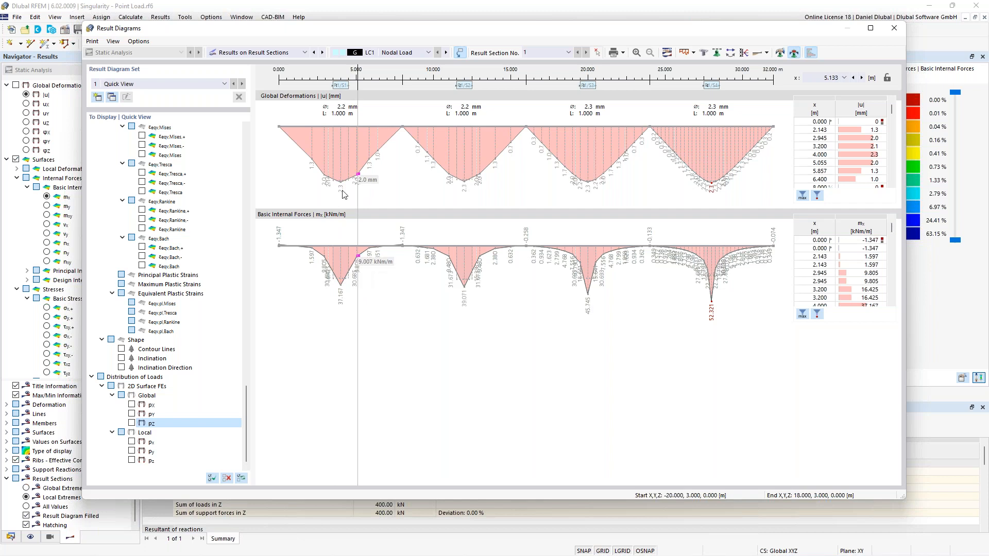
# - Inspect the first smooth range around x = 4 m and close the result diagrams
pyautogui.moveTo(343, 88)
pyautogui.mouseDown()
pyautogui.moveTo(388, 90)
pyautogui.moveTo(341, 91)
pyautogui.mouseUp()
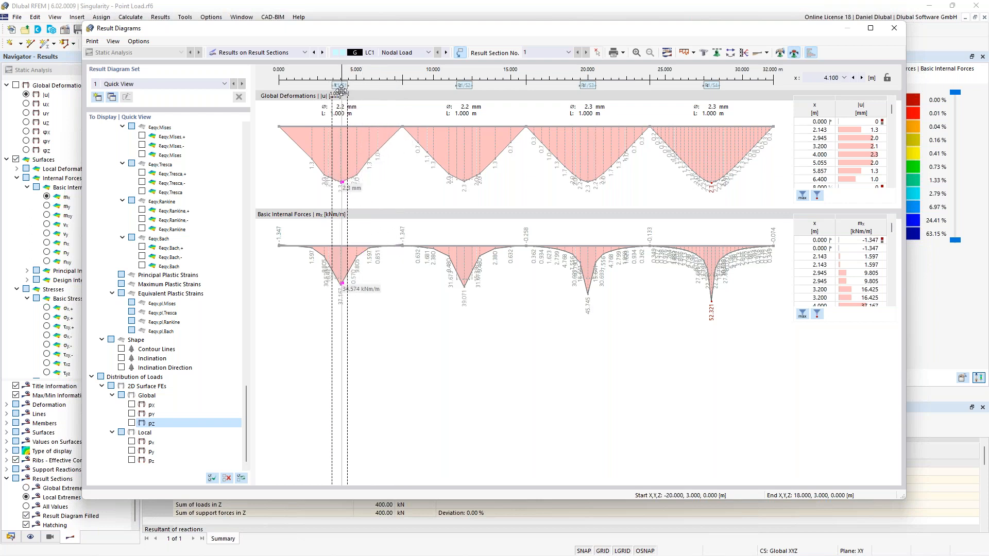
pyautogui.moveTo(339, 90)
pyautogui.mouseDown()
pyautogui.moveTo(350, 92)
pyautogui.moveTo(341, 92)
pyautogui.mouseUp()
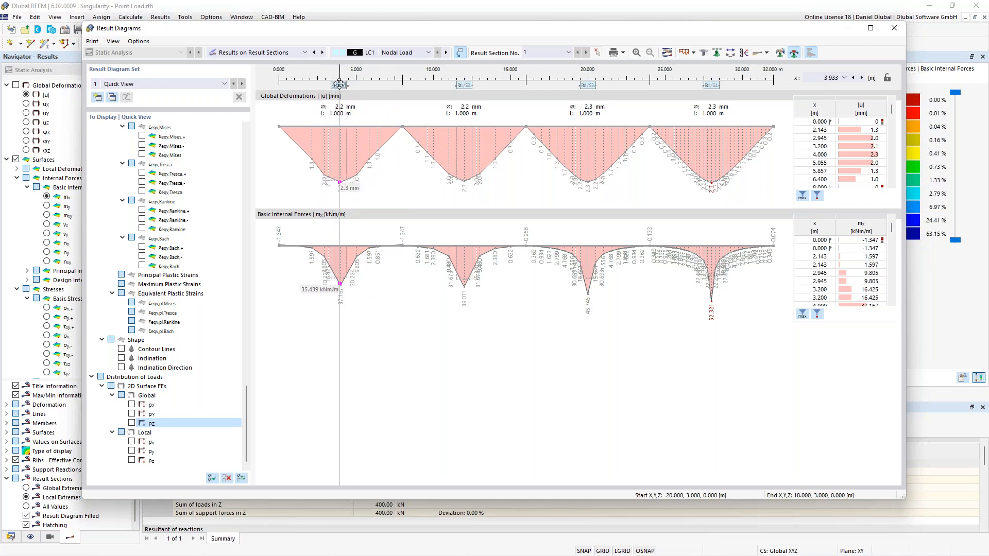
pyautogui.moveTo(341, 85); pyautogui.dragTo(338, 86)
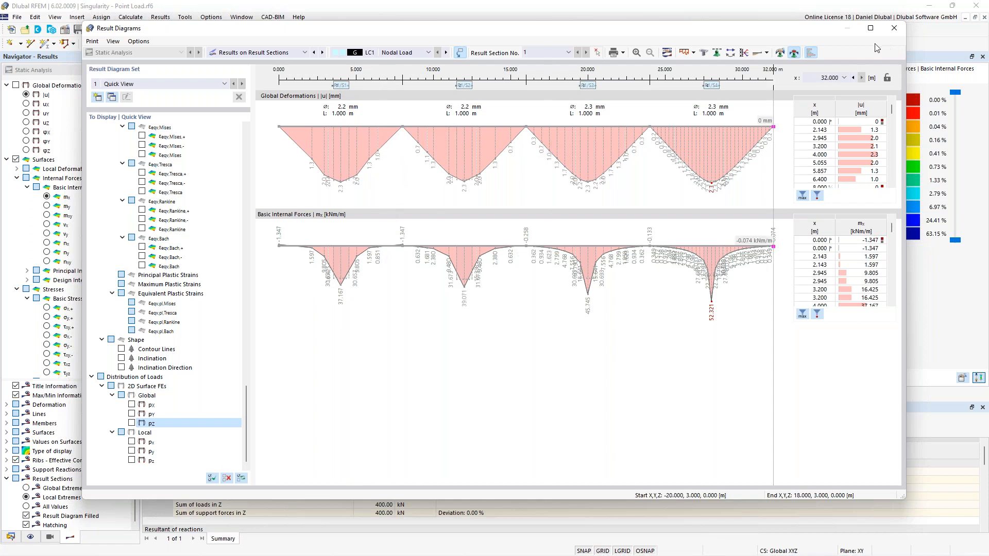
pyautogui.click(894, 27)
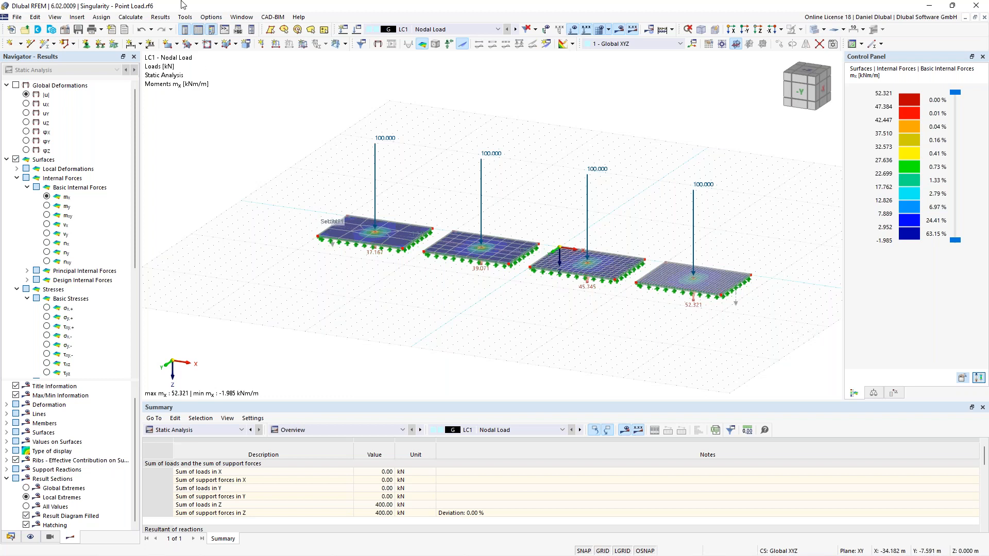
# - Create a new 2D | XY | Plate model named "Singularity - Nodal Support"
pyautogui.click(17, 17)
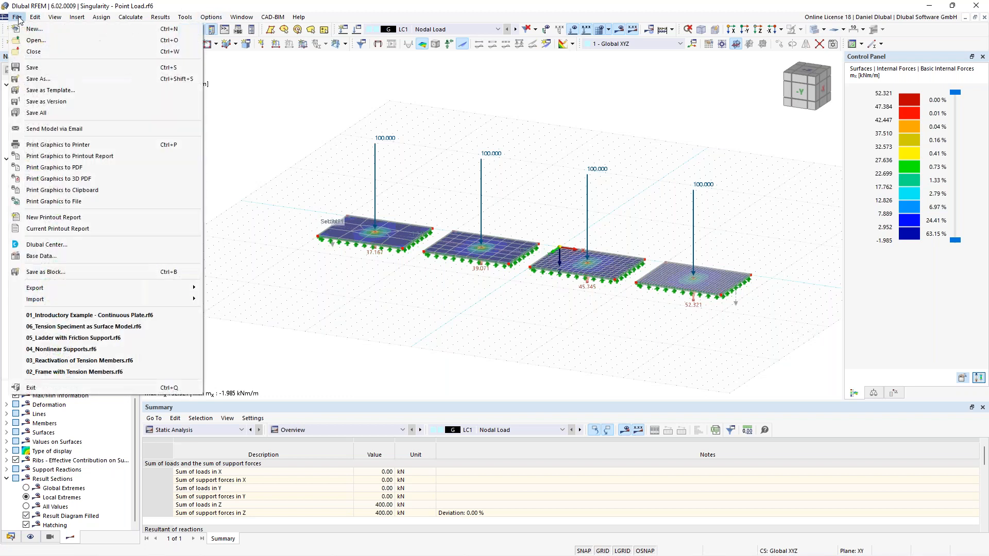
pyautogui.click(55, 32)
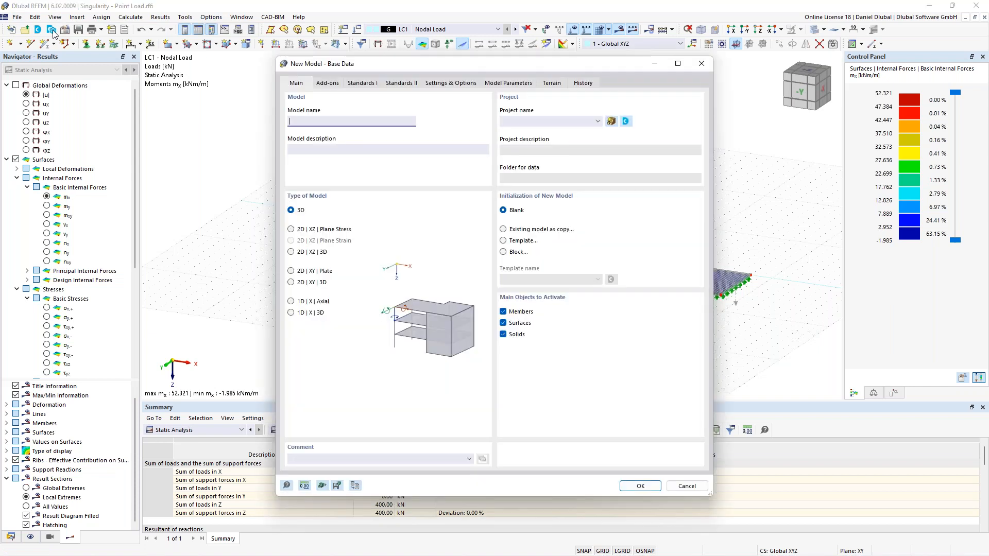
pyautogui.click(309, 271)
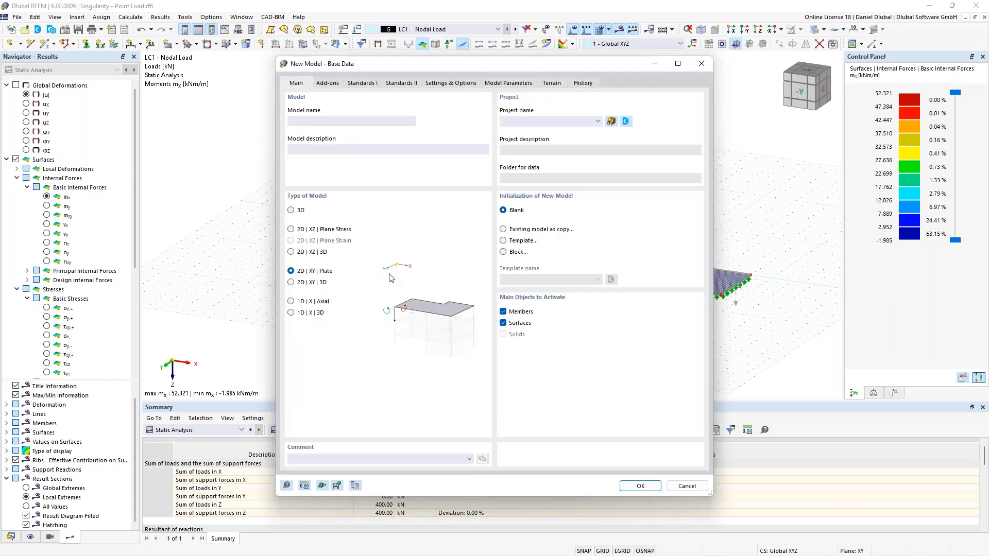
pyautogui.click(322, 121)
pyautogui.write('Singularity - Nodal Support')
pyautogui.click(633, 486)
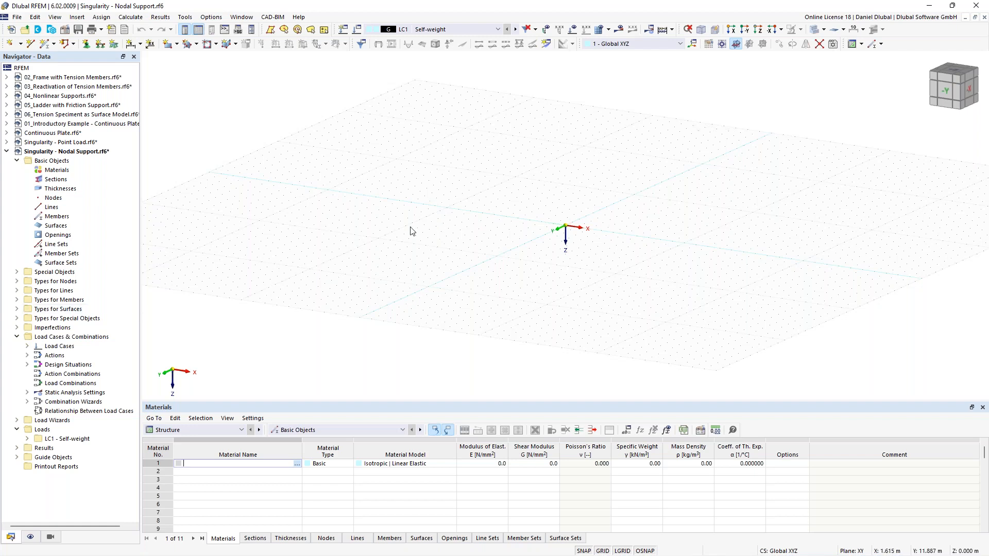
# - Start a rectangular surface with a new uniform 200 mm thickness made of C30/37 concrete per EN 1992-1-1:2004/A1:2014
pyautogui.moveTo(556, 209); pyautogui.dragTo(493, 235, button='middle')
pyautogui.click(167, 44)
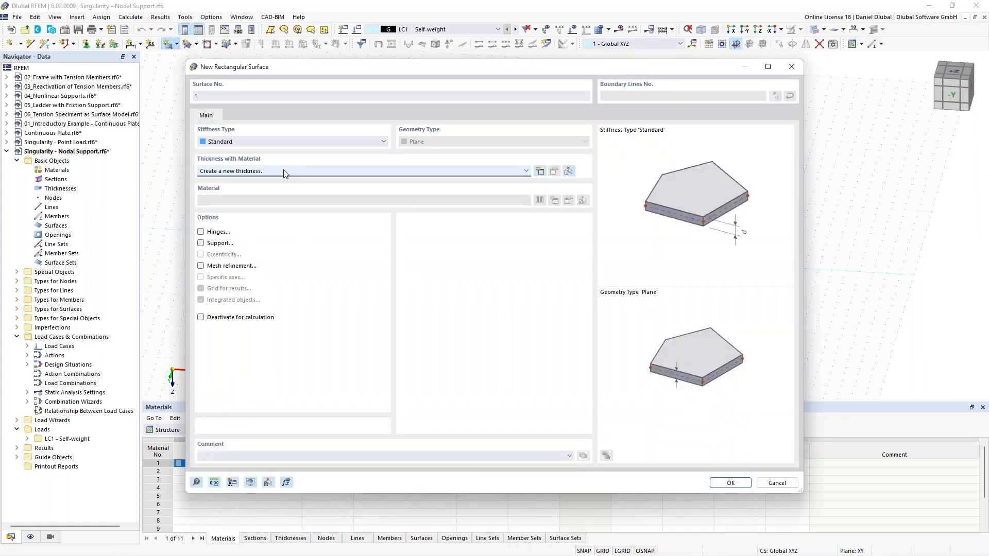
pyautogui.click(285, 172)
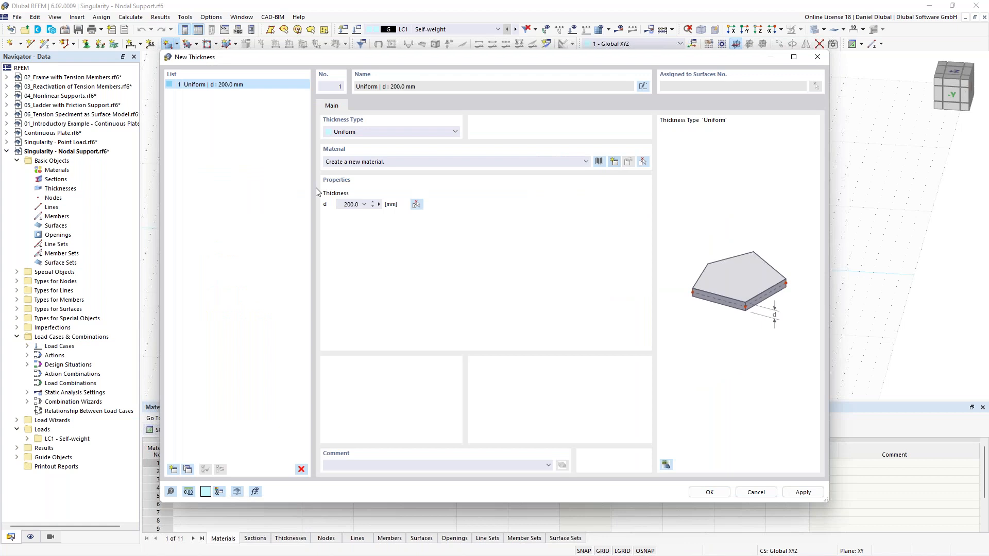
pyautogui.write('C')
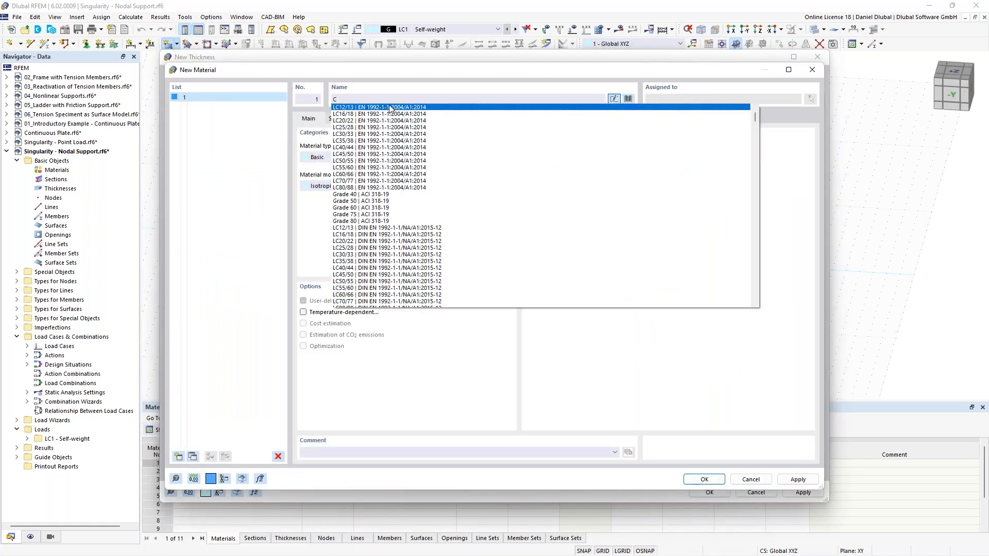
pyautogui.write('30/')
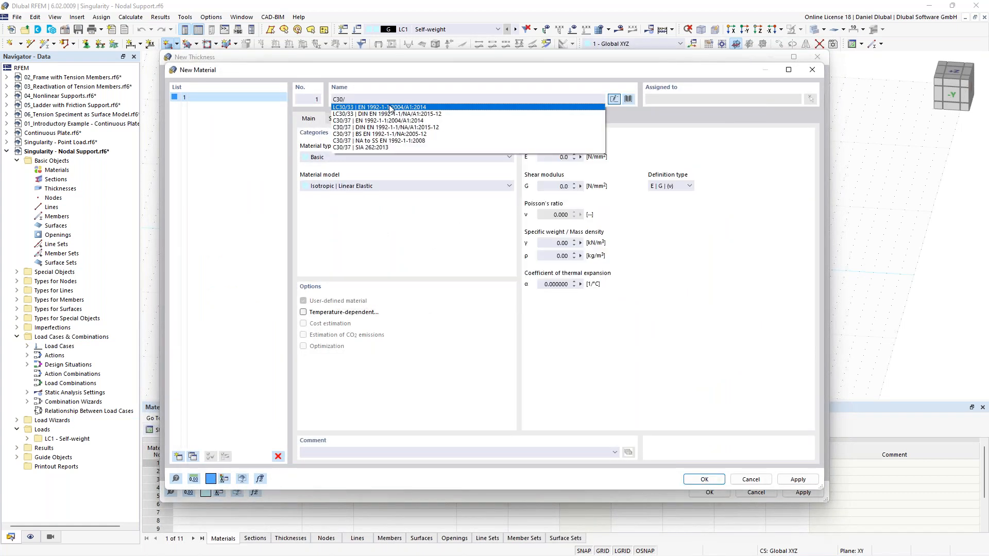
pyautogui.write('37')
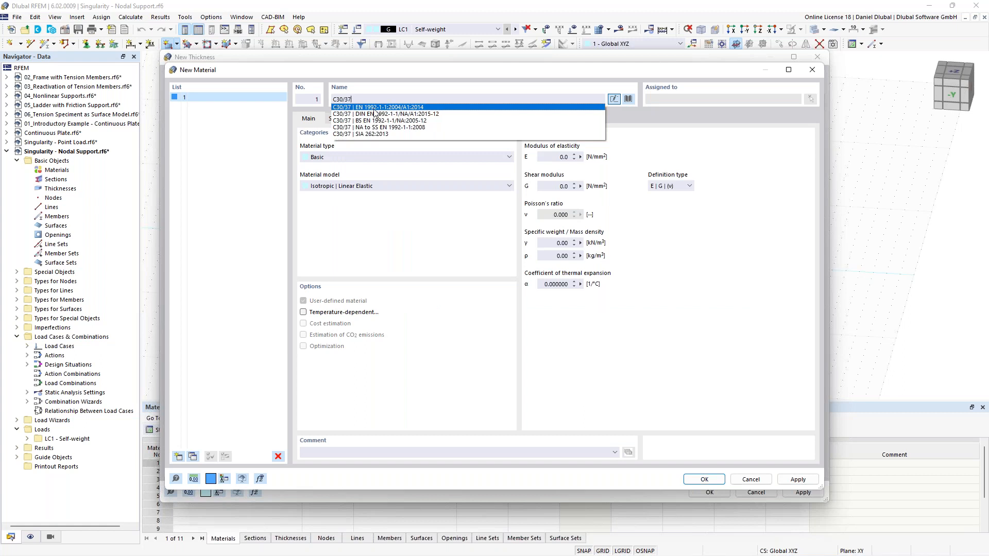
pyautogui.click(374, 107)
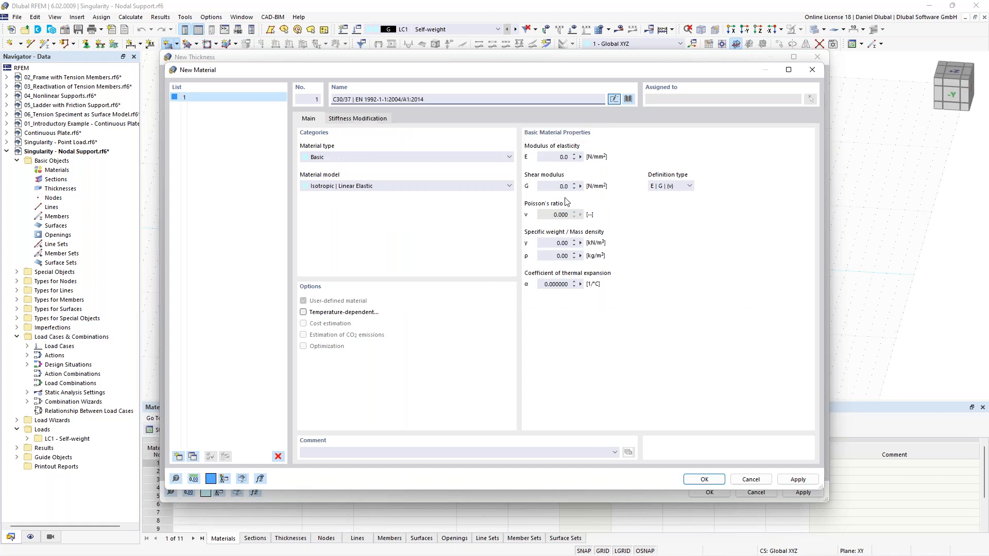
pyautogui.click(687, 478)
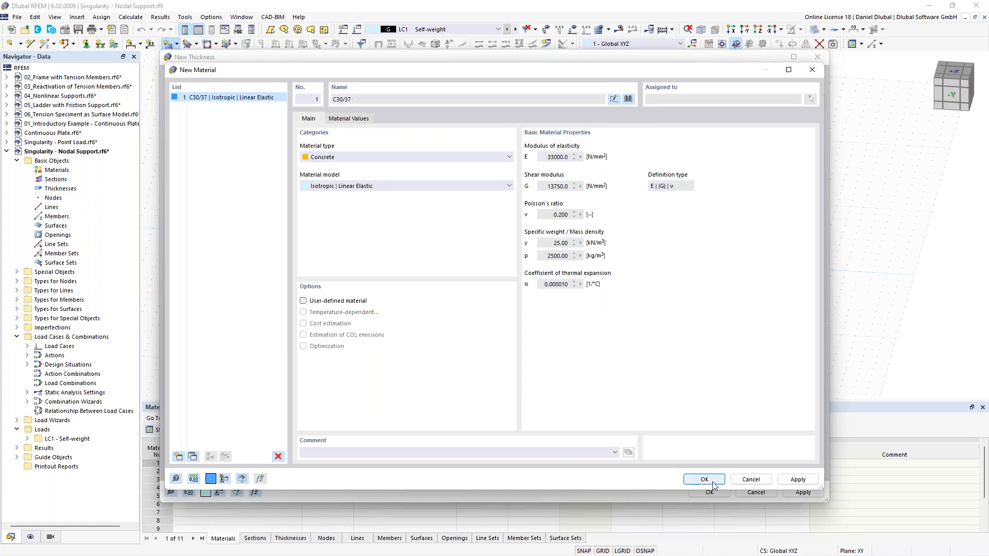
pyautogui.moveTo(340, 203); pyautogui.dragTo(393, 207)
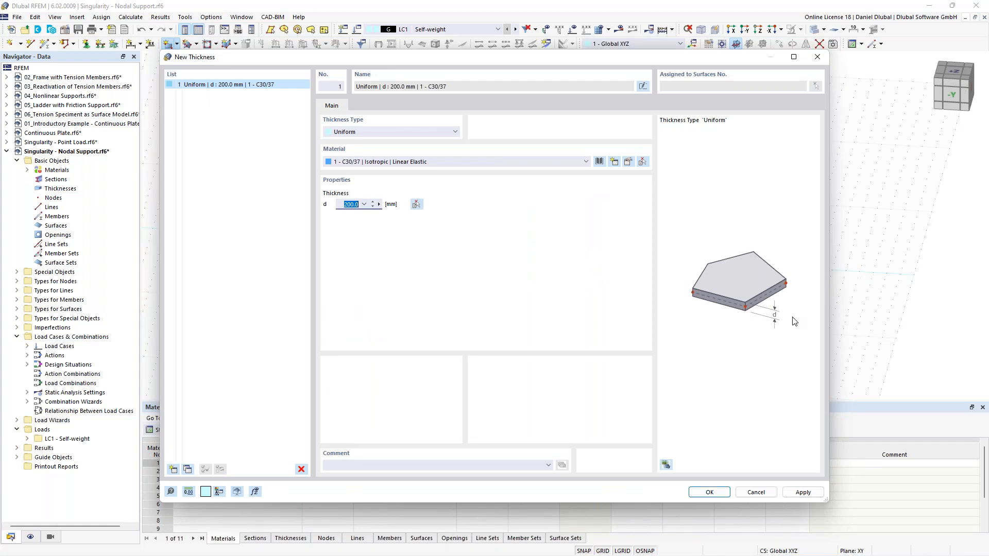
pyautogui.click(713, 492)
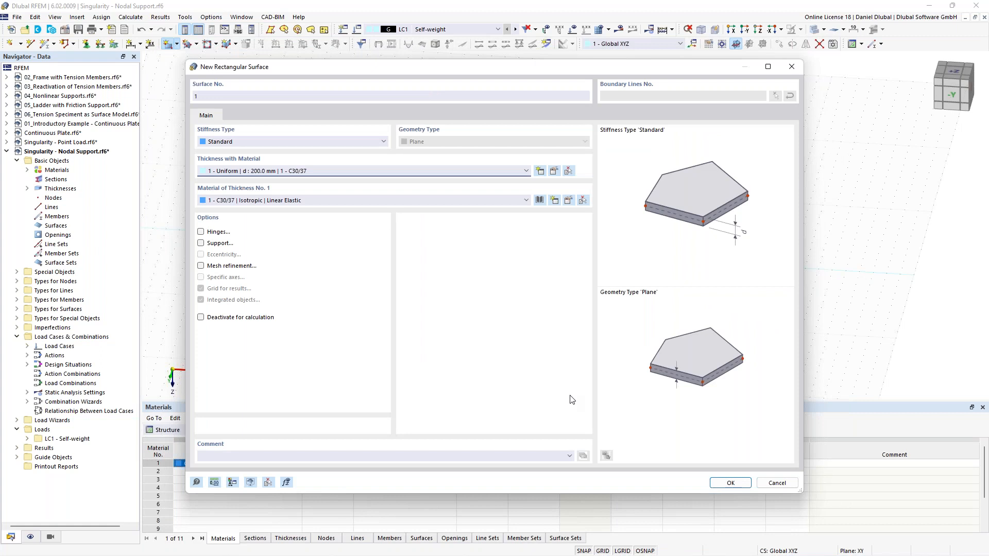
# - Draw the rectangular plate in the XY plane from the origin to X 8 m, Y 4 m
pyautogui.click(730, 483)
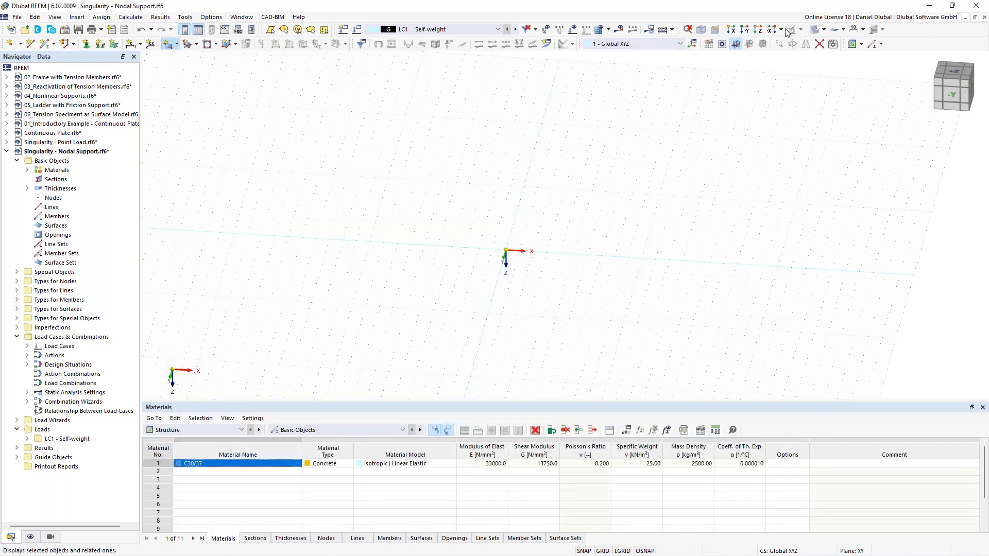
pyautogui.click(758, 29)
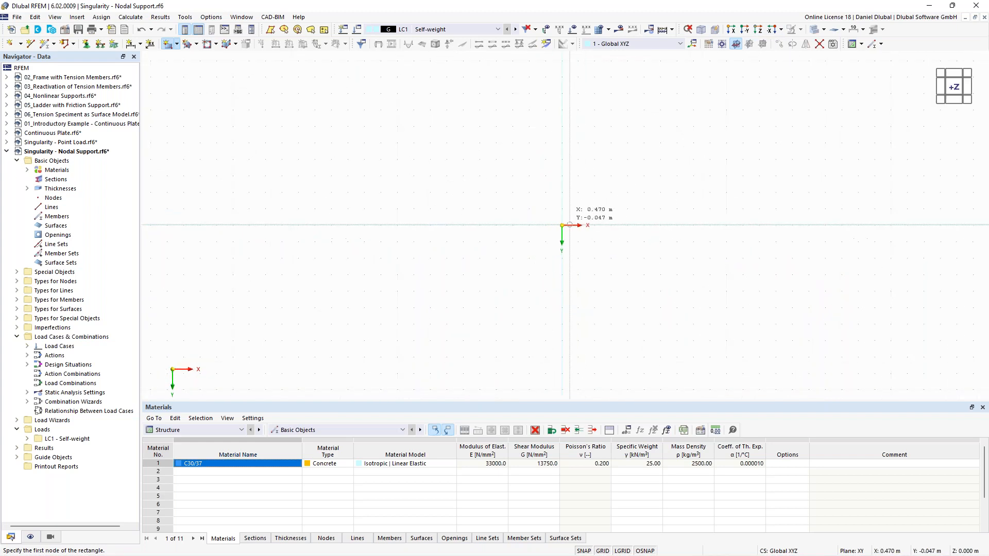
pyautogui.click(562, 226)
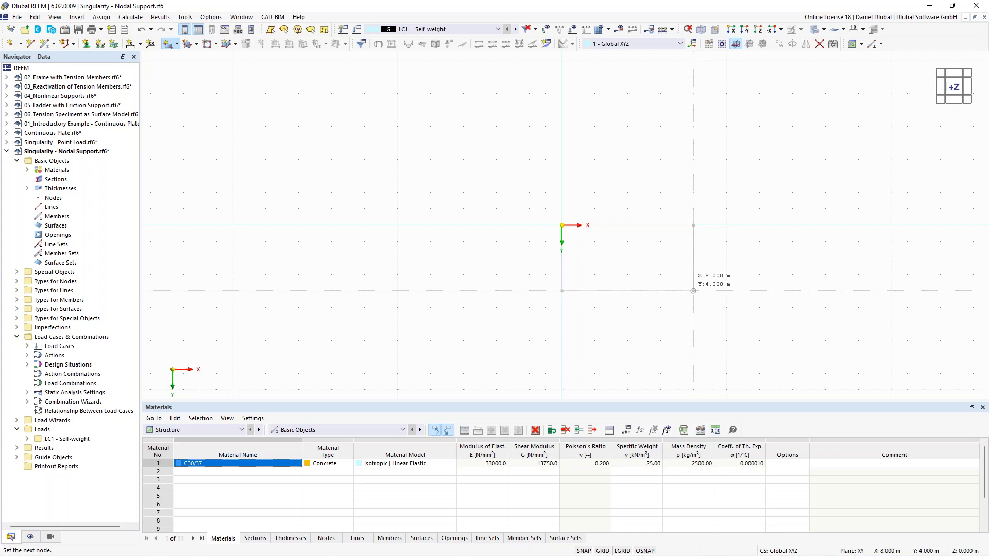
pyautogui.click(693, 291)
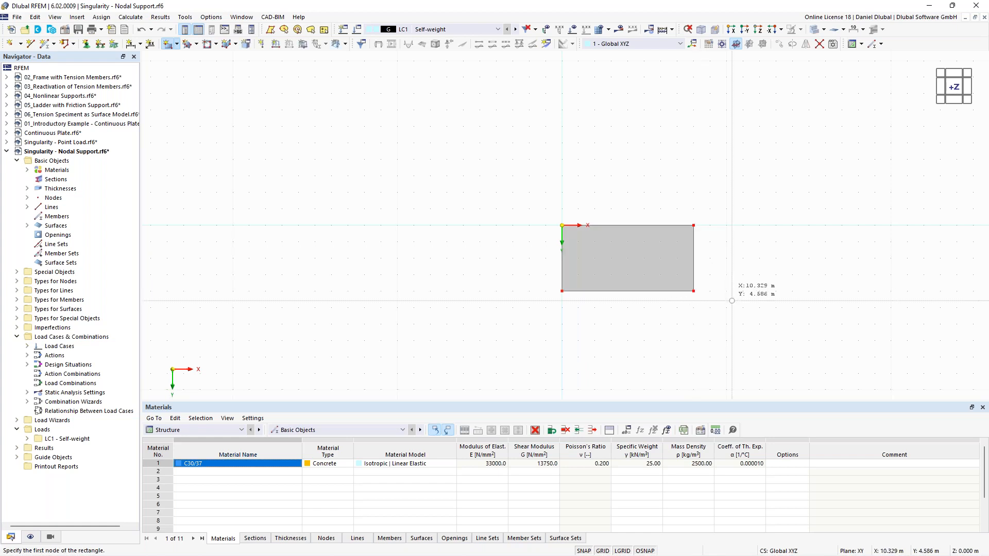
pyautogui.moveTo(734, 277); pyautogui.dragTo(619, 225, button='middle')
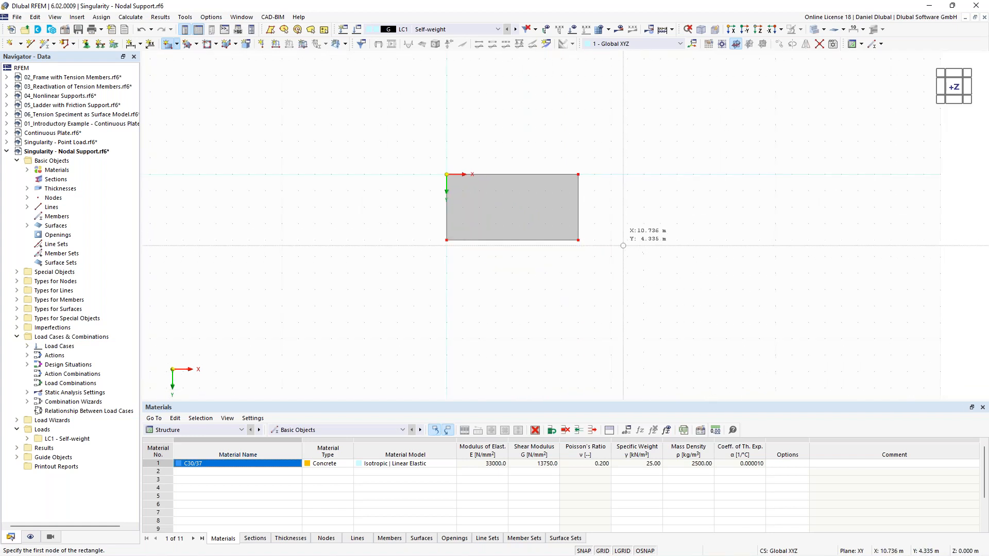
pyautogui.press('Escape')
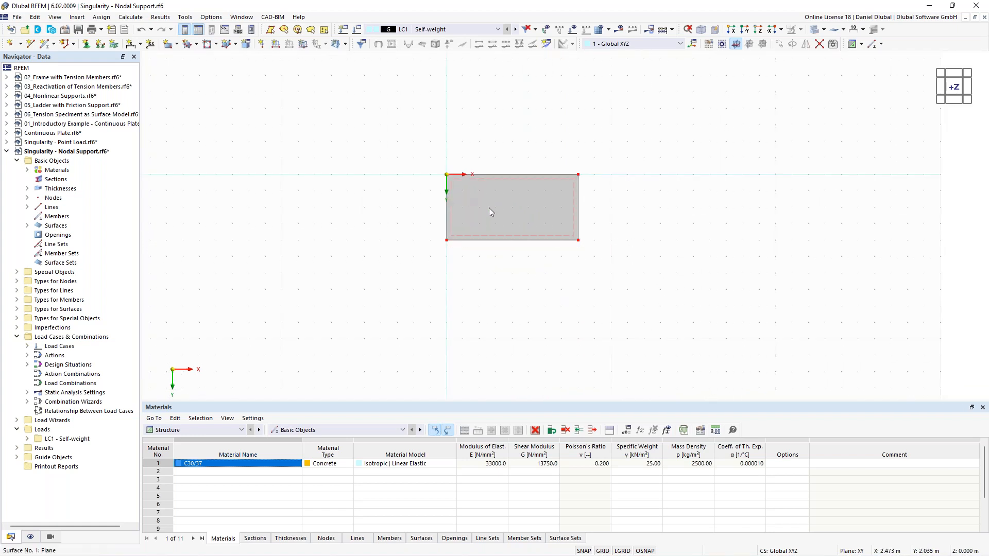
# - Place a node inside the plate at about X 2 m, Y 2 m
pyautogui.scroll(1, 489, 208)
pyautogui.moveTo(385, 147); pyautogui.dragTo(341, 154, button='middle')
pyautogui.scroll(1, 388, 159)
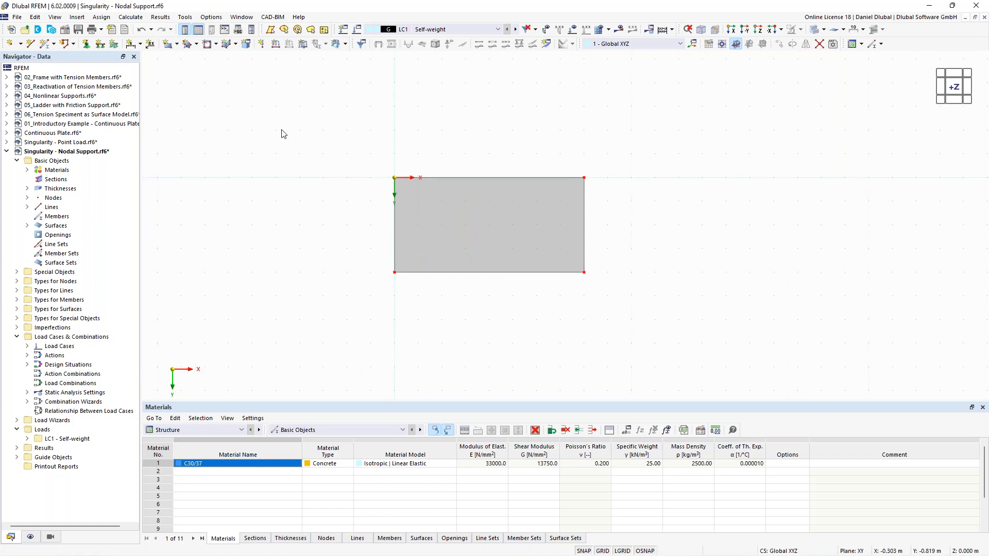
pyautogui.click(10, 43)
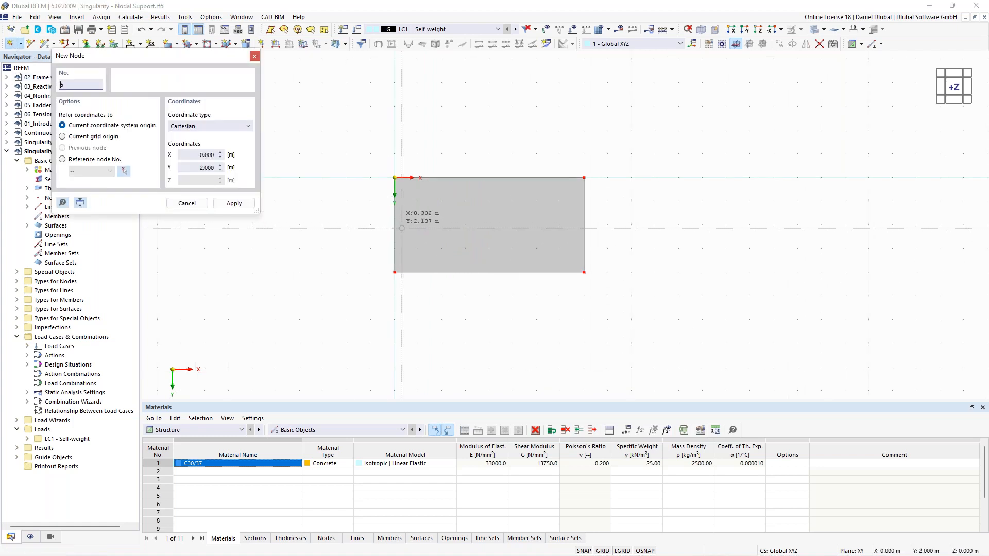
pyautogui.click(441, 224)
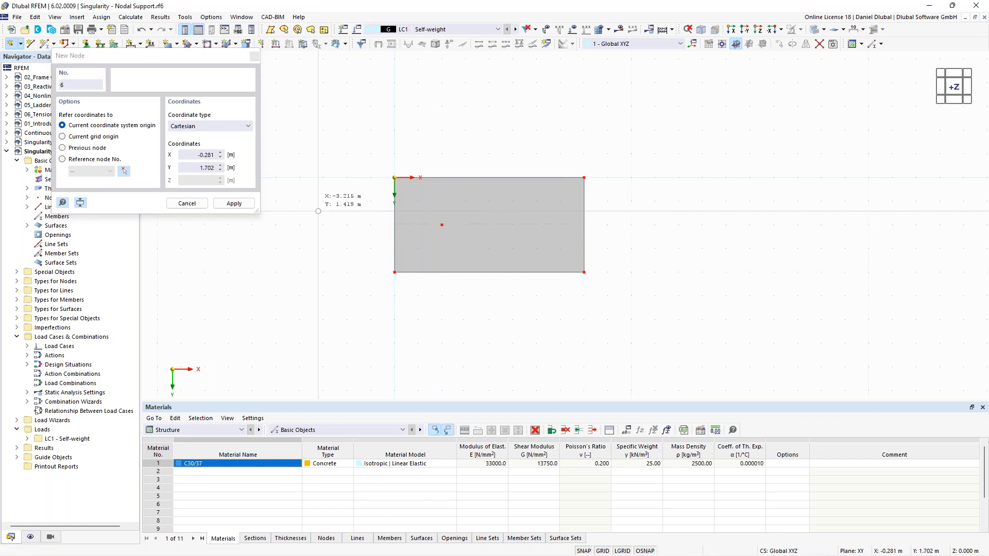
pyautogui.press('Escape')
# - Assign a hinged line support to the plate's short edge at X = 8 m
pyautogui.click(584, 217)
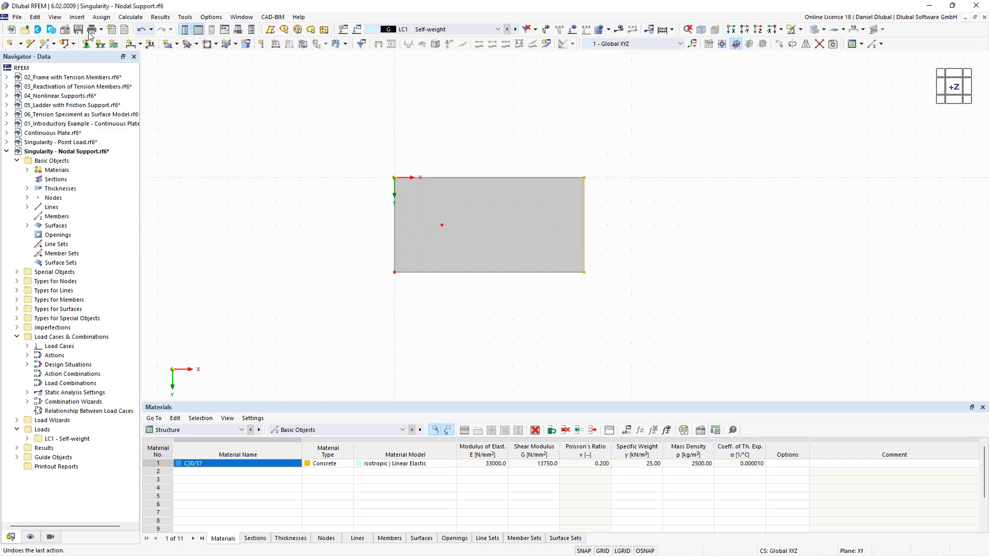
pyautogui.click(100, 45)
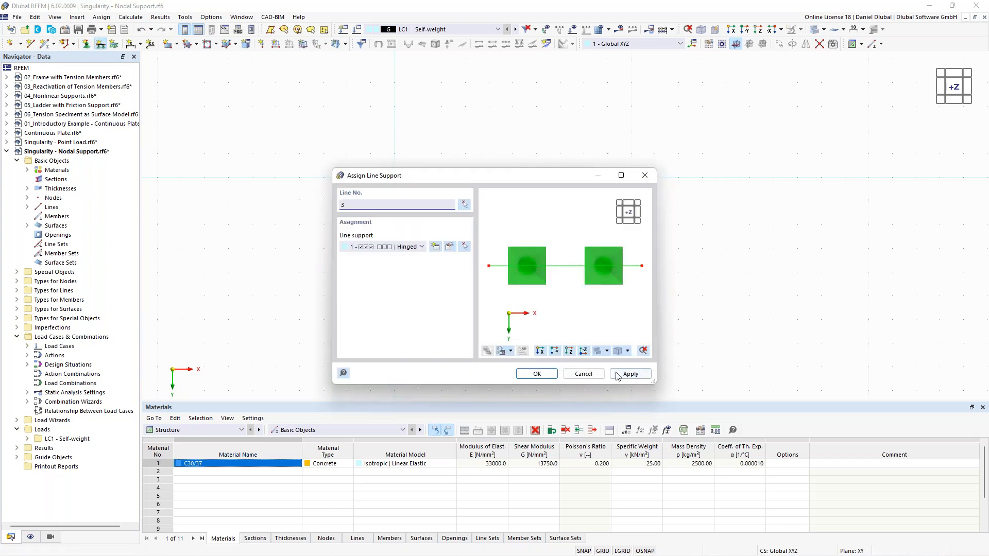
pyautogui.click(536, 374)
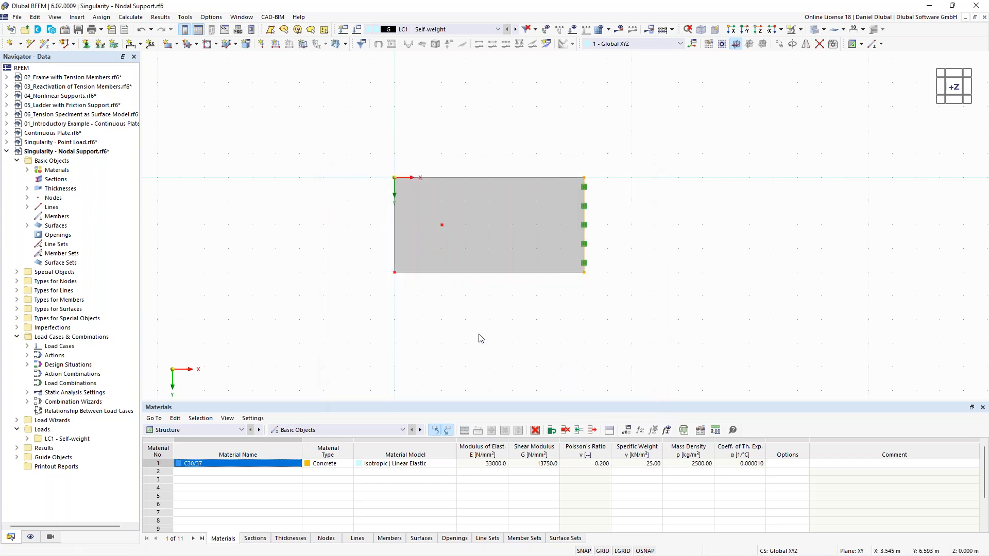
# - Assign a hinged nodal support to the node inside the plate
pyautogui.click(442, 225)
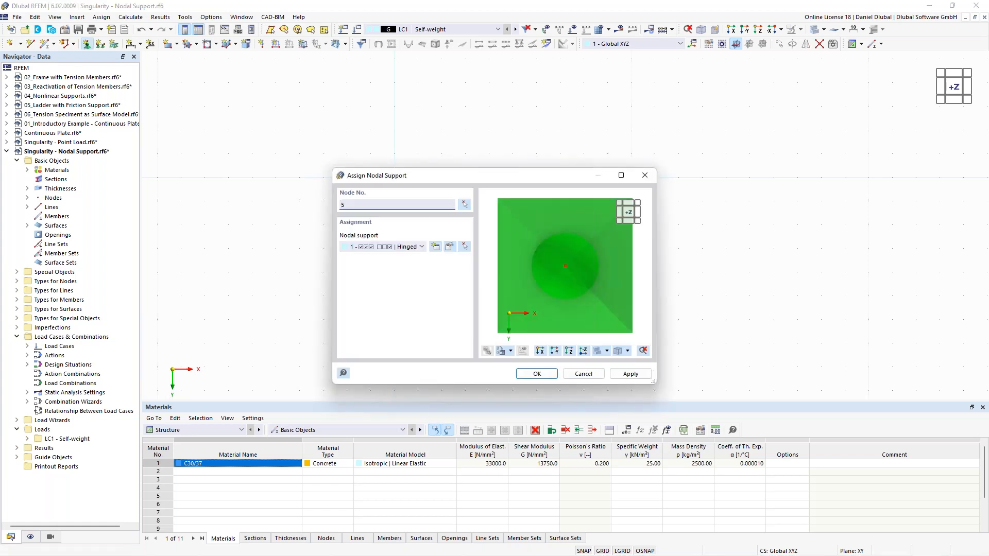
pyautogui.click(537, 374)
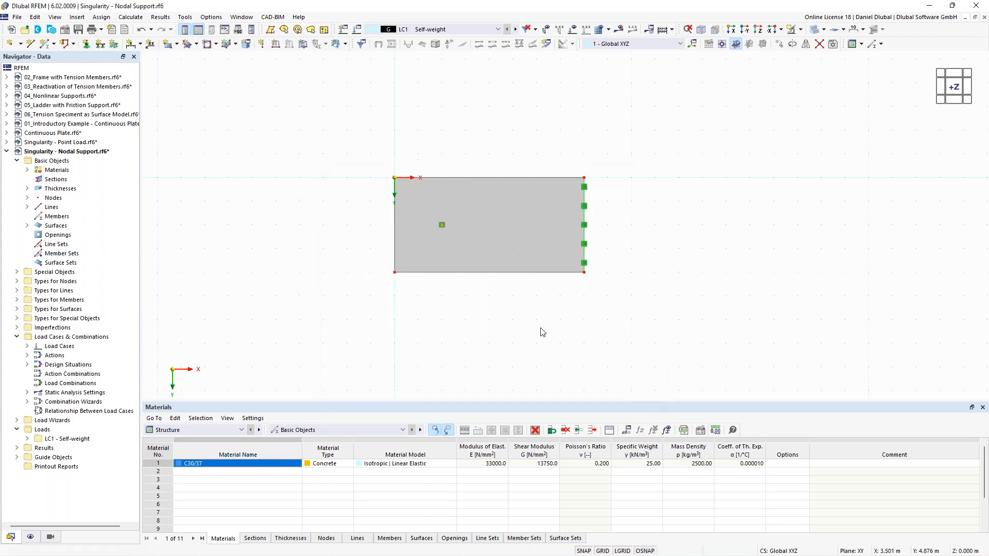
# - Enlarge the displayed support symbols, including the line support along the plate's short edge
pyautogui.keyDown('ctrl'); pyautogui.moveTo(530, 367); pyautogui.dragTo(454, 206, button='middle'); pyautogui.keyUp('ctrl')
pyautogui.rightClick(460, 206)
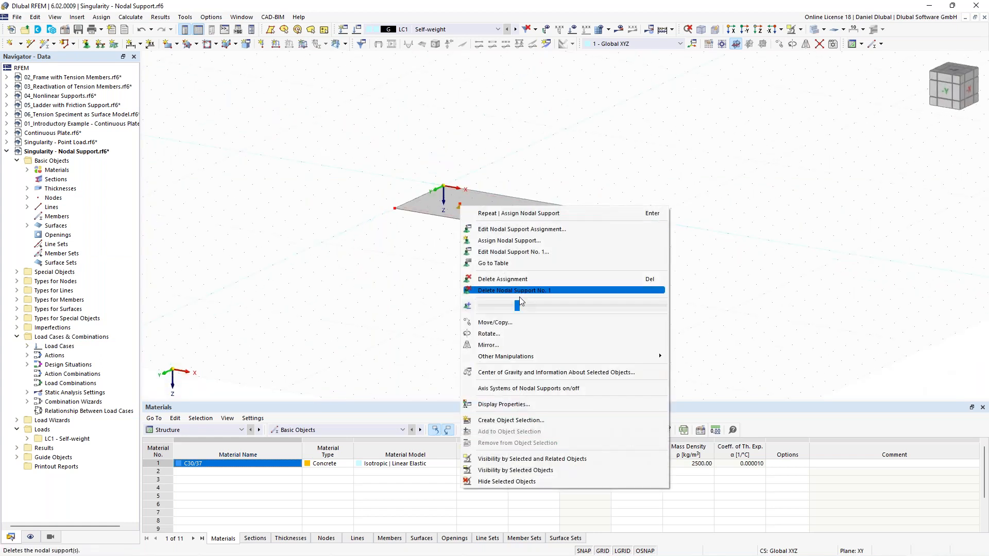
pyautogui.click(397, 312)
pyautogui.click(573, 232)
pyautogui.rightClick(575, 236)
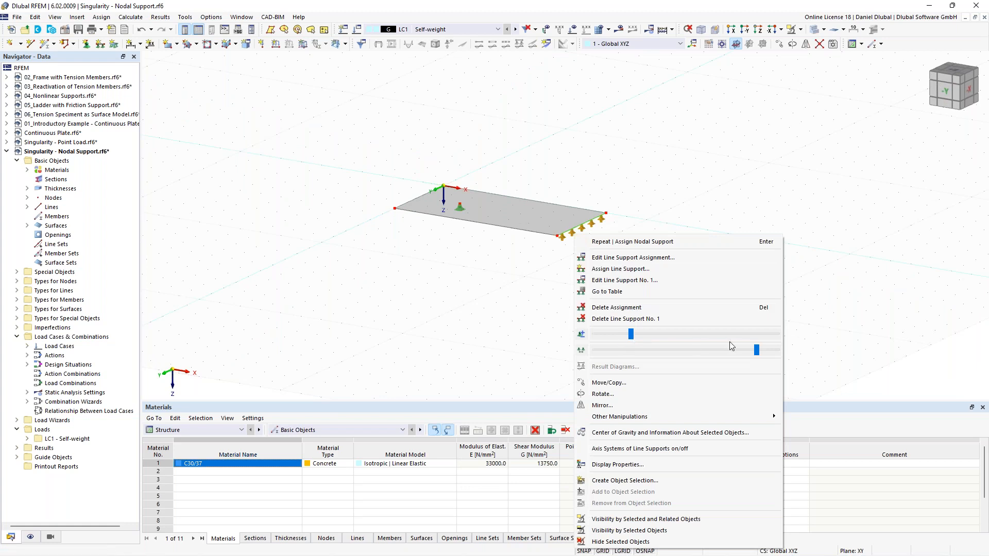
pyautogui.moveTo(633, 335); pyautogui.dragTo(650, 334)
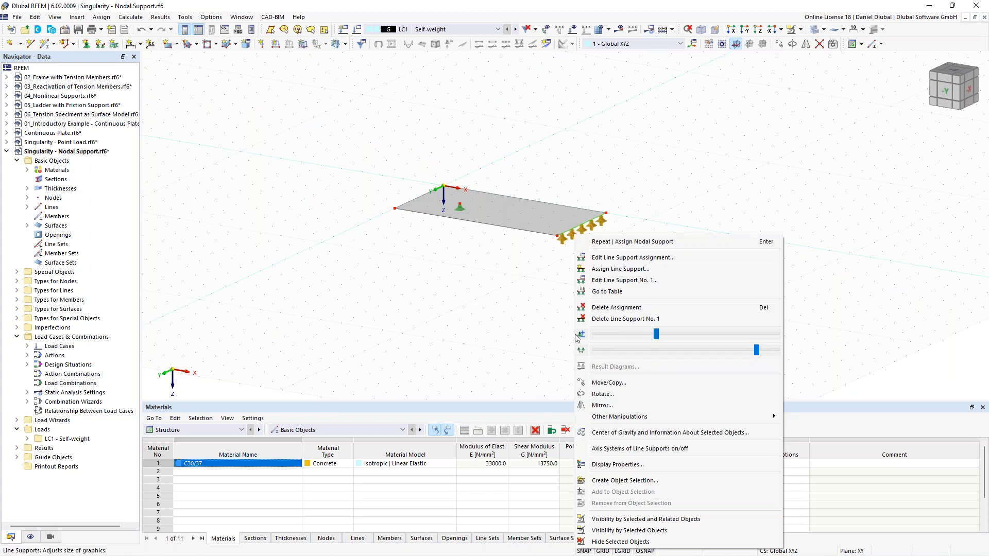
pyautogui.click(340, 339)
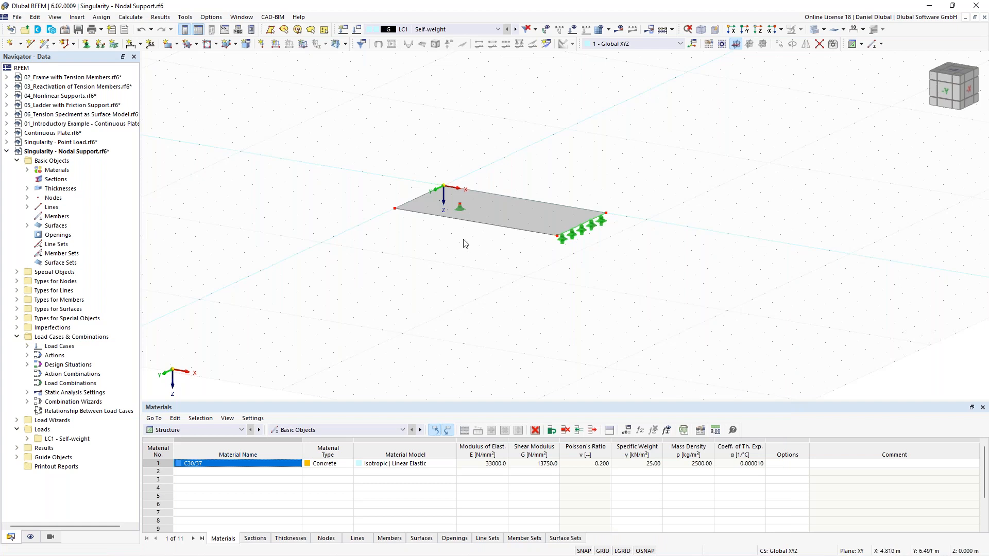
# - Apply a uniform 10 kN/m² surface force in the global Z direction to the plate in LC1
pyautogui.keyDown('ctrl'); pyautogui.moveTo(324, 177); pyautogui.dragTo(363, 198, button='middle'); pyautogui.keyUp('ctrl')
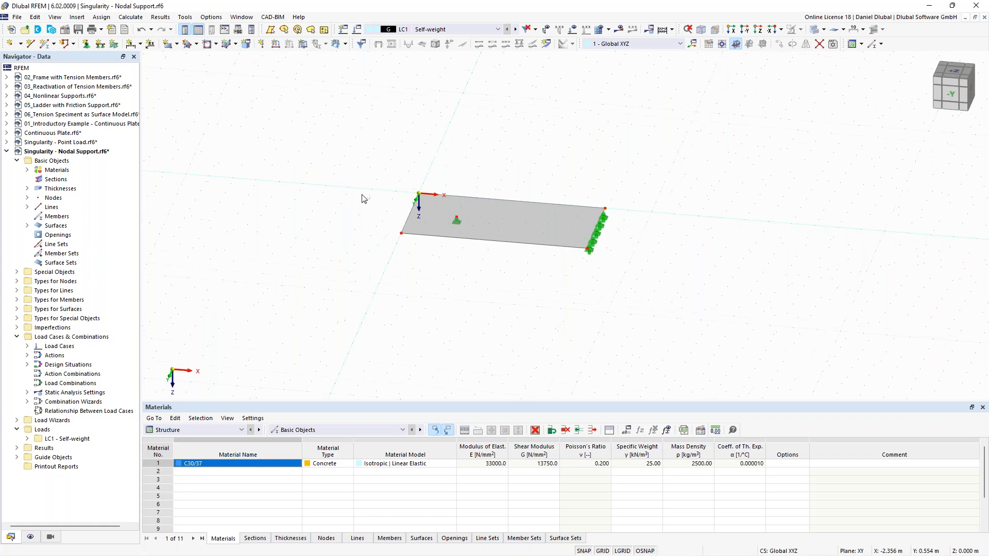
pyautogui.click(303, 45)
pyautogui.moveTo(420, 176); pyautogui.dragTo(441, 178)
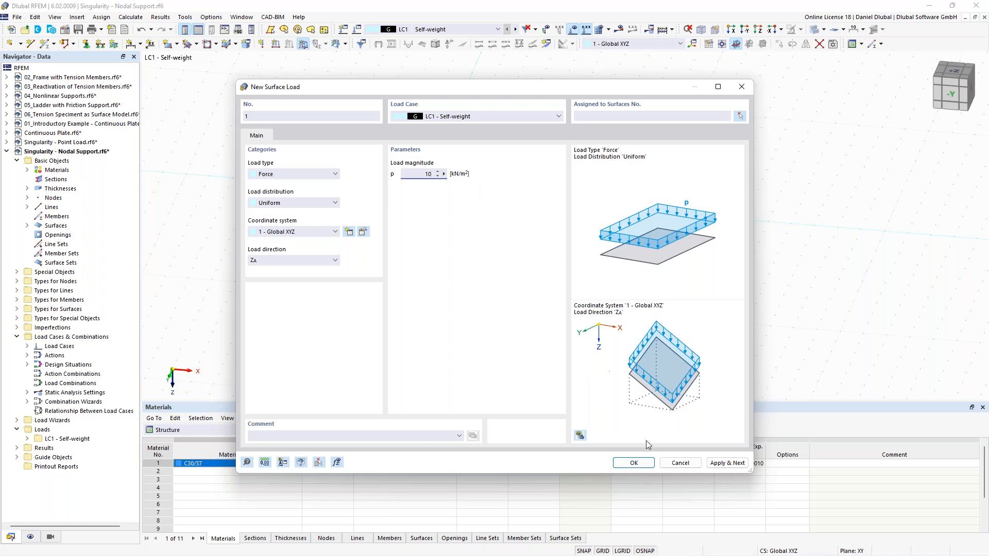
pyautogui.click(634, 463)
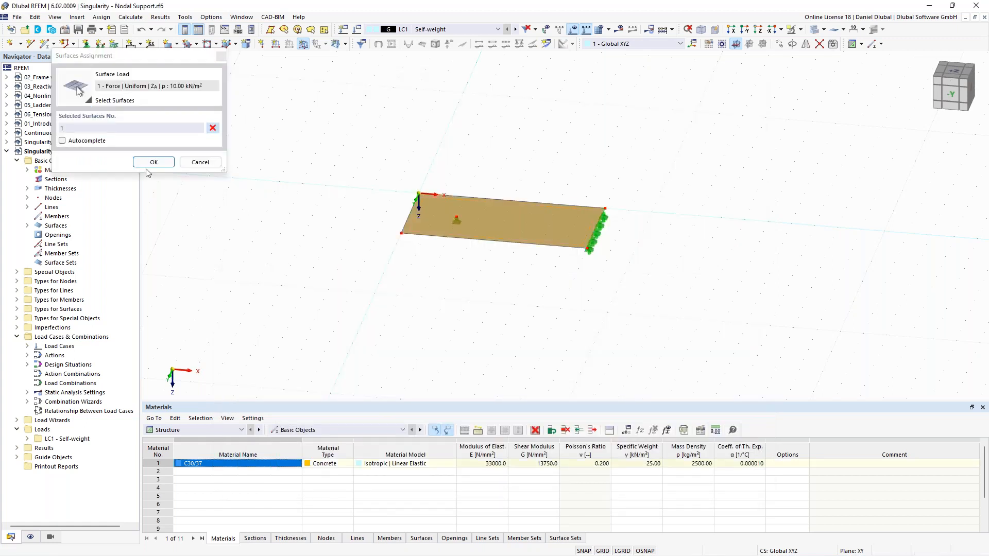
pyautogui.click(153, 163)
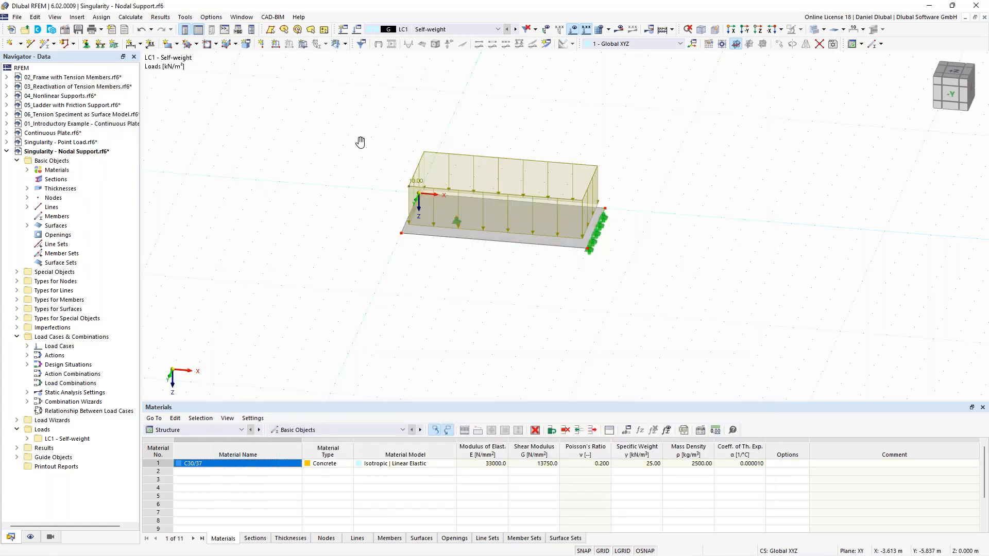
# - Deactivate the self-weight in load case LC1
pyautogui.moveTo(360, 142); pyautogui.dragTo(360, 163, button='middle')
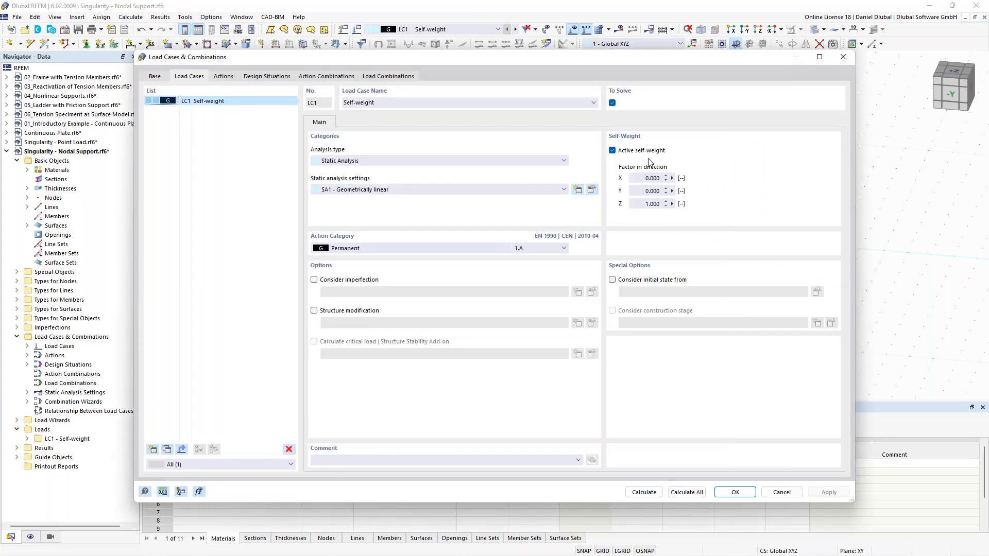
pyautogui.click(649, 151)
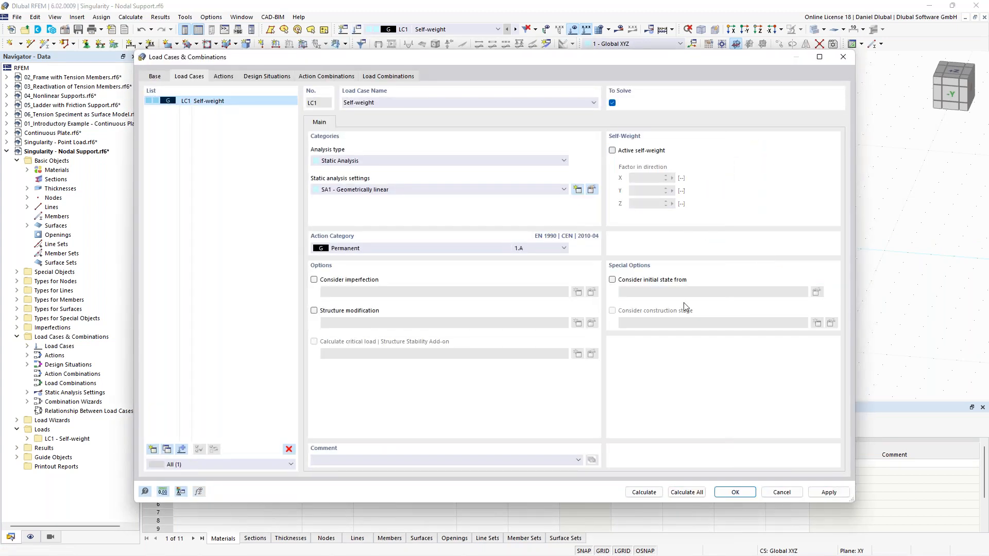
pyautogui.click(735, 493)
# - Move the plate with its supports and surface load along the X axis so its origin corner lies at X -20 m, Y 0 m
pyautogui.moveTo(353, 254); pyautogui.dragTo(355, 248, button='middle')
pyautogui.scroll(-2, 356, 248)
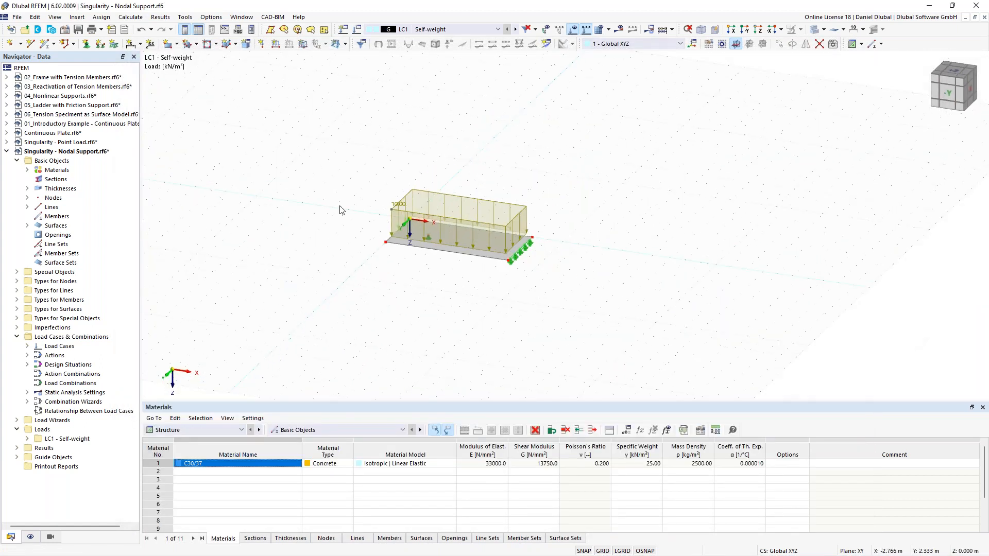
pyautogui.moveTo(339, 152); pyautogui.dragTo(553, 287)
pyautogui.moveTo(407, 281); pyautogui.dragTo(527, 316, button='middle')
pyautogui.moveTo(512, 275); pyautogui.dragTo(203, 234)
pyautogui.scroll(-1, 282, 235)
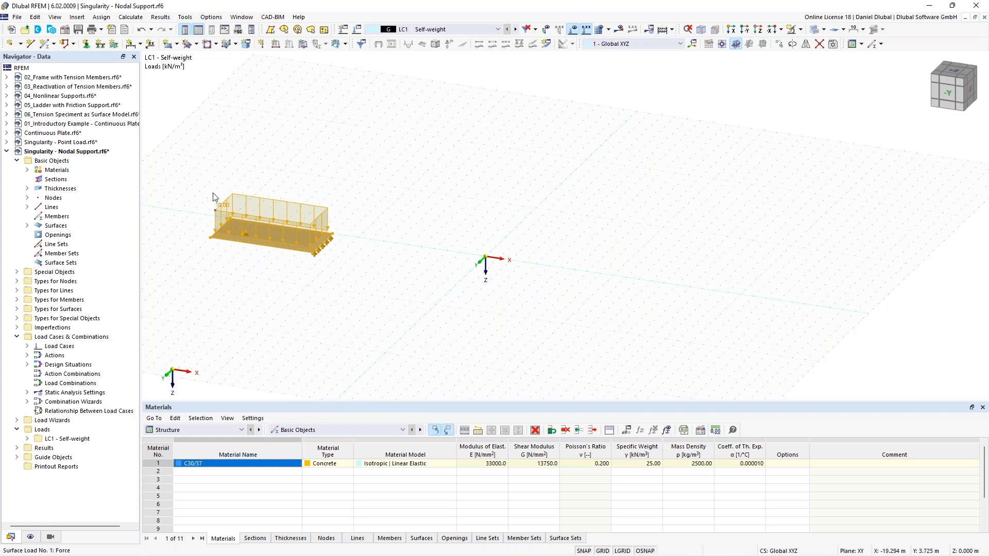
# - Copy the plate with its supports and load three times along X, picking a displacement from X -20 m to X -10 m
pyautogui.rightClick(282, 234)
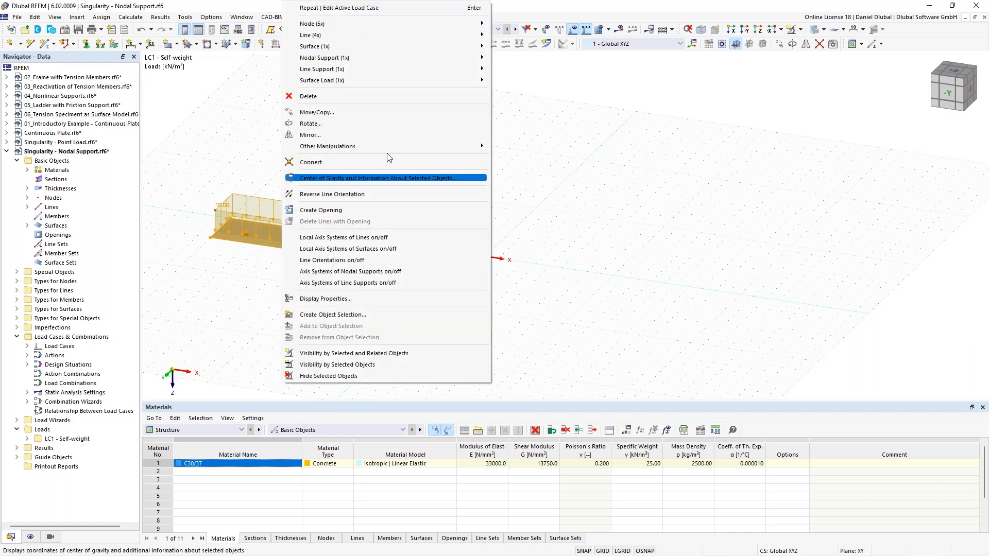
pyautogui.click(415, 119)
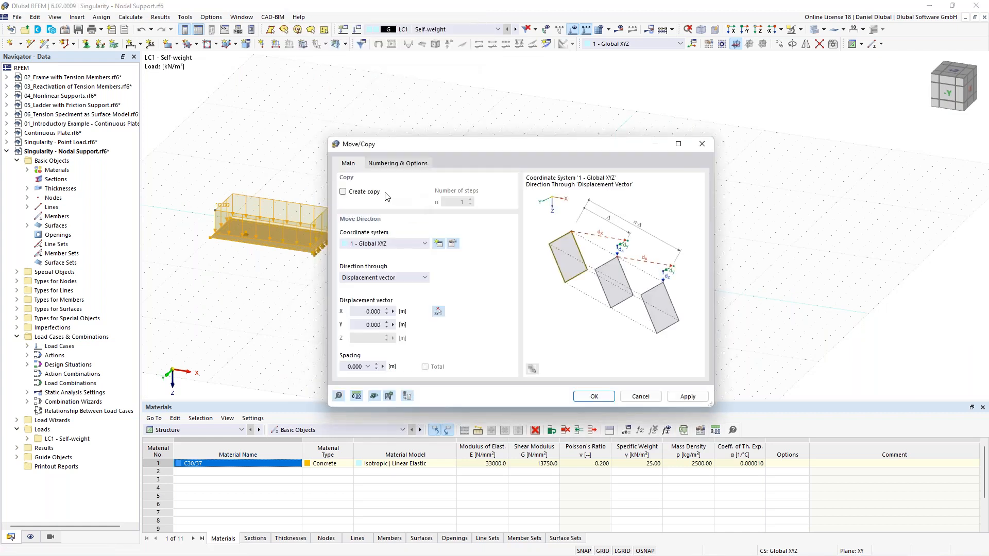
pyautogui.click(364, 192)
pyautogui.doubleClick(470, 201)
pyautogui.click(438, 311)
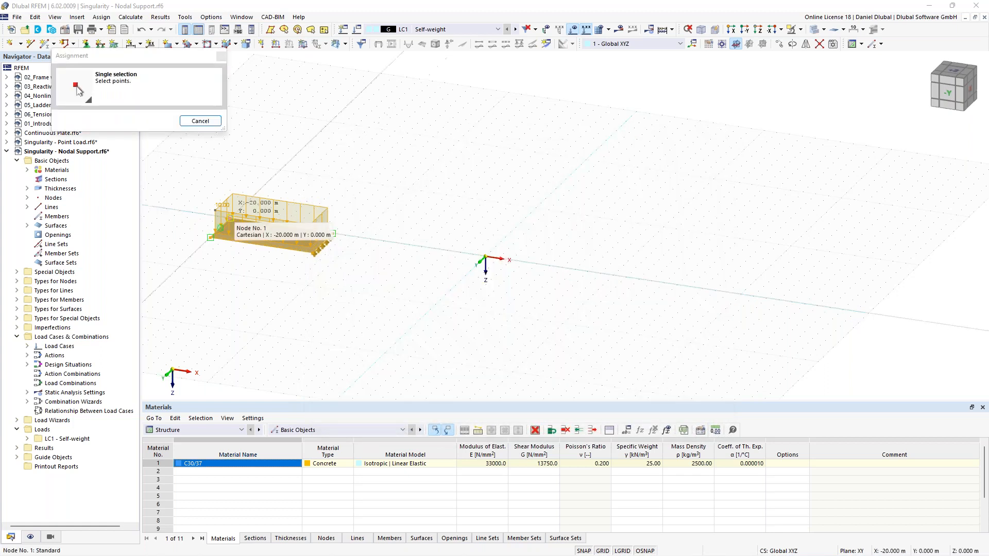
pyautogui.click(231, 219)
pyautogui.click(358, 237)
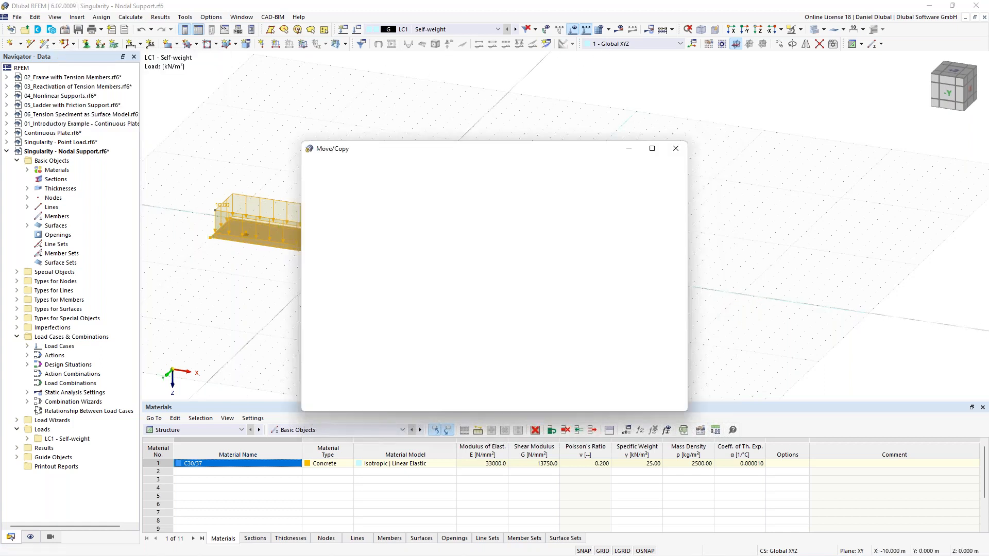
pyautogui.click(571, 401)
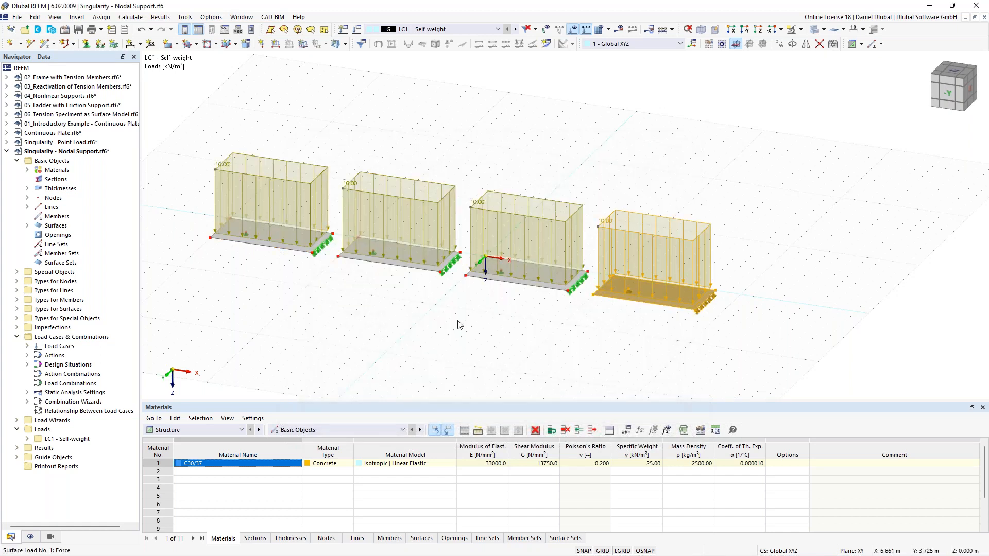
# - Reduce the display size of the surface load graphics on the four plates and clear the selection
pyautogui.rightClick(526, 221)
pyautogui.moveTo(597, 294); pyautogui.dragTo(575, 297)
pyautogui.click(362, 370)
pyautogui.scroll(-3, 363, 370)
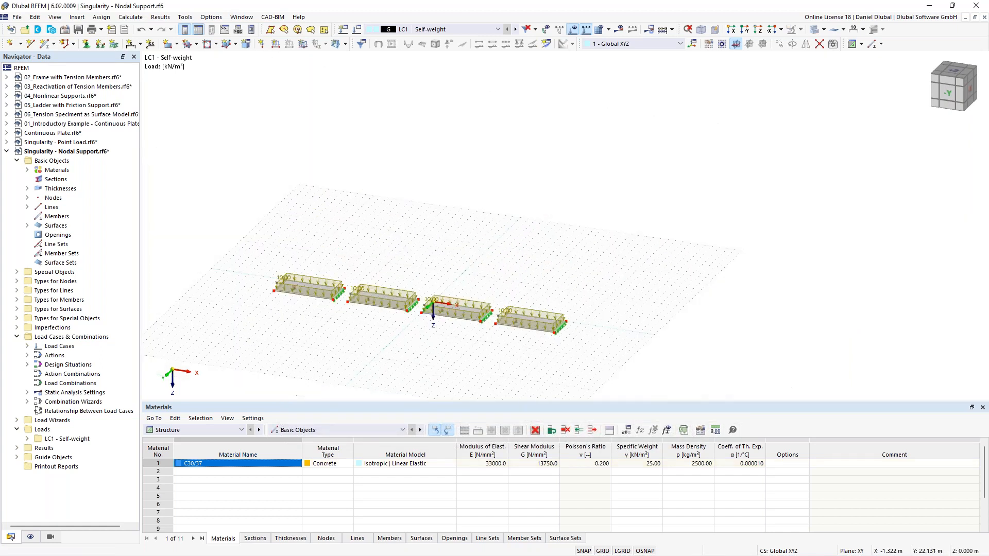
pyautogui.moveTo(363, 370); pyautogui.dragTo(410, 309, button='middle')
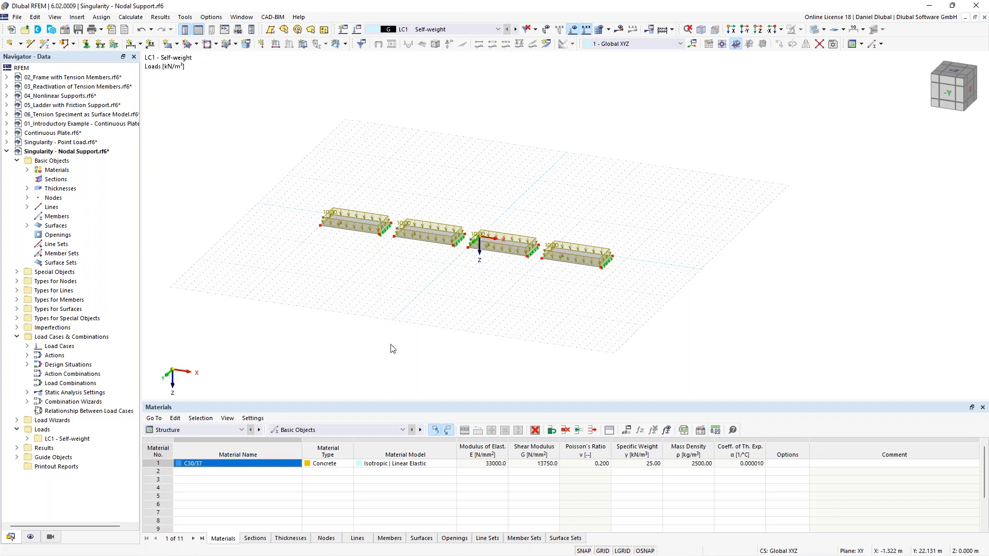
# - Add a surface mesh refinement for surface 1 with a target FE length of 2 m
pyautogui.click(306, 430)
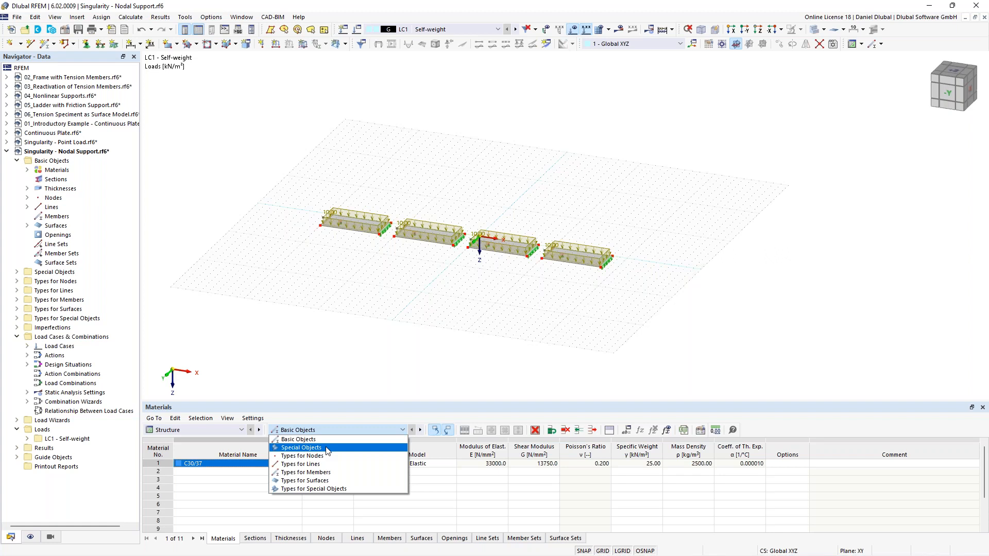
pyautogui.click(330, 481)
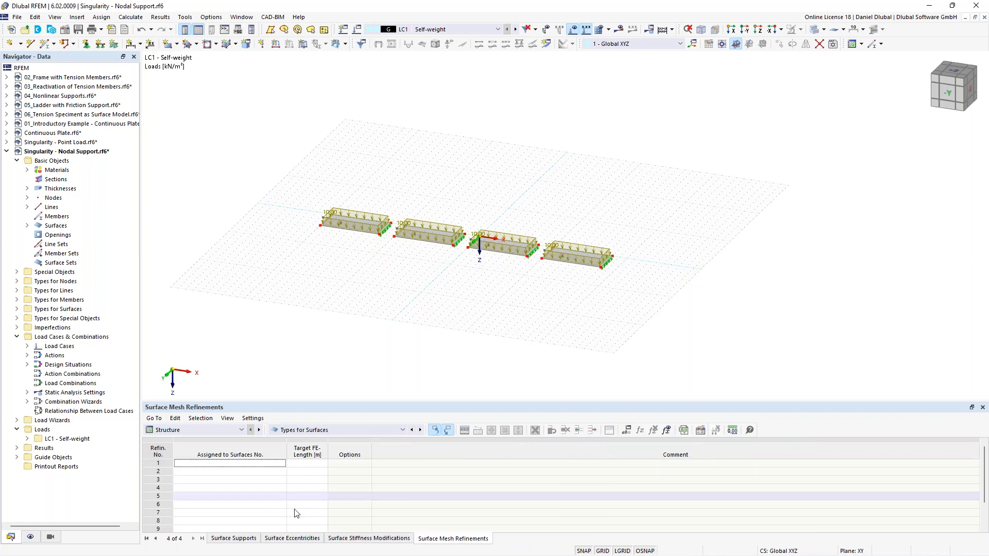
pyautogui.click(229, 463)
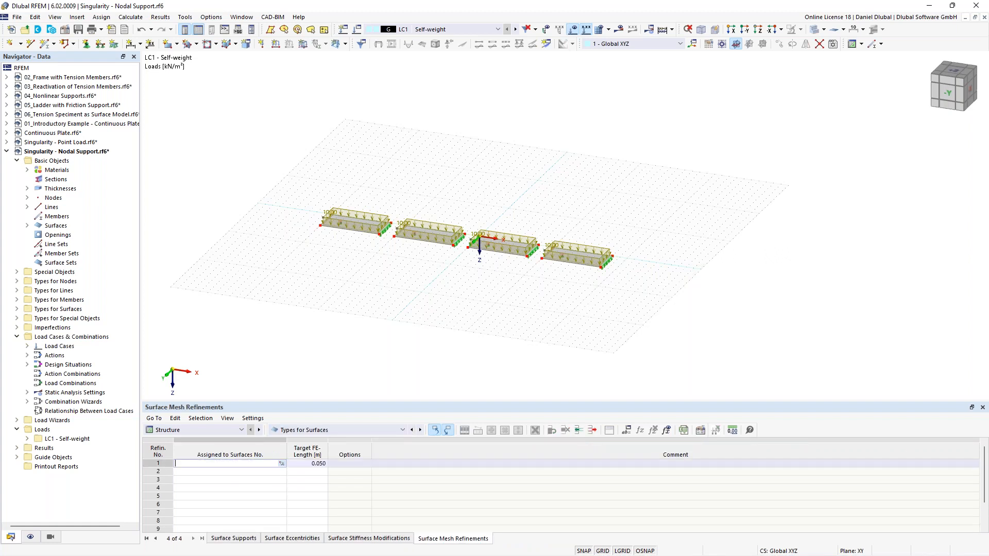
pyautogui.press('Tab')
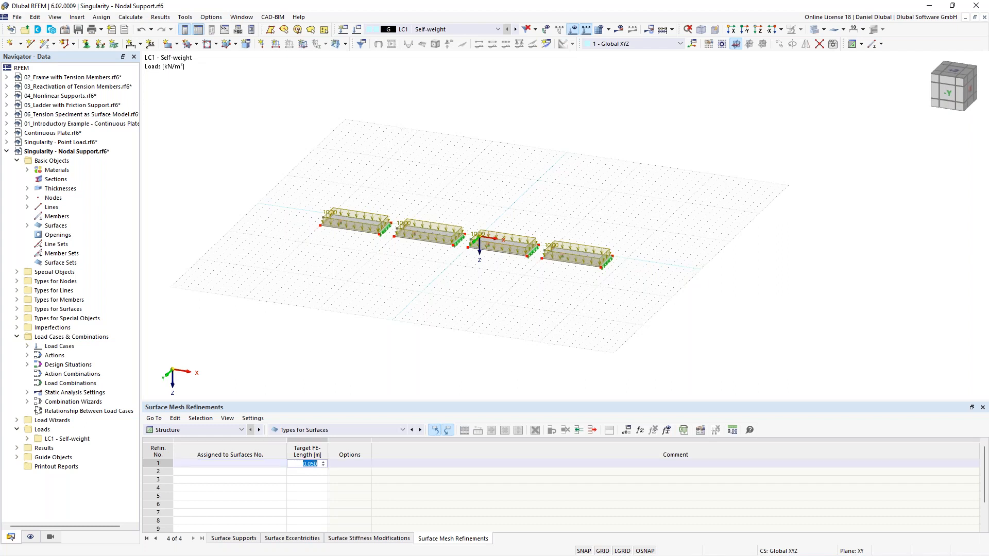
pyautogui.click(235, 464)
pyautogui.doubleClick(234, 463)
pyautogui.click(701, 447)
pyautogui.click(246, 465)
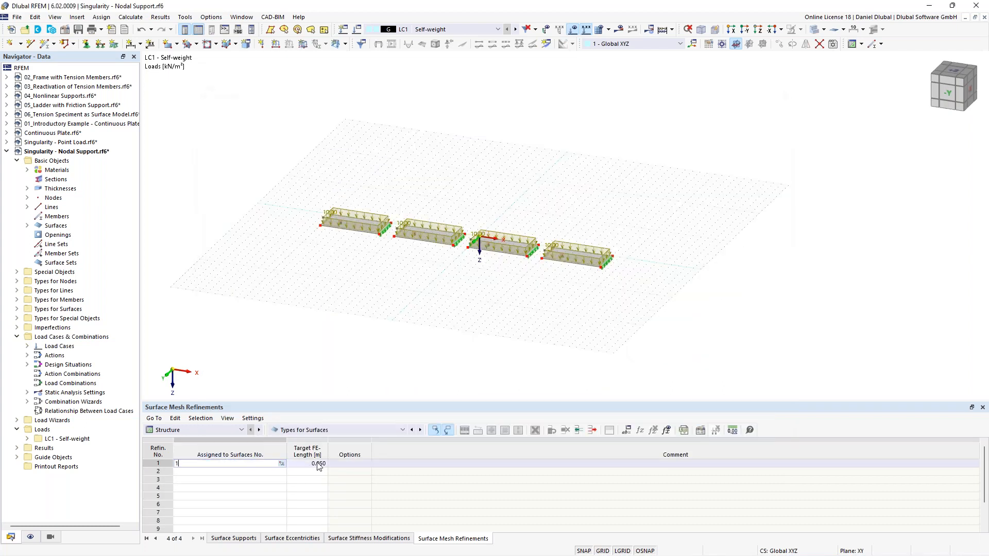
pyautogui.press('Tab')
pyautogui.press('Return')
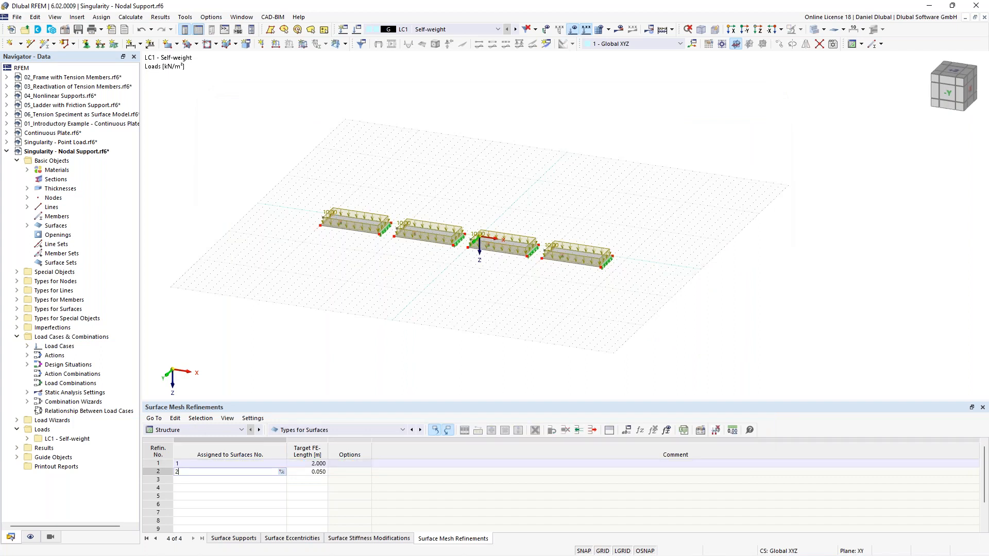
# - Add mesh refinements for surfaces 2, 3 and 4 with target FE lengths of 1 m, 0.5 m and 0.1 m respectively
pyautogui.press('Tab')
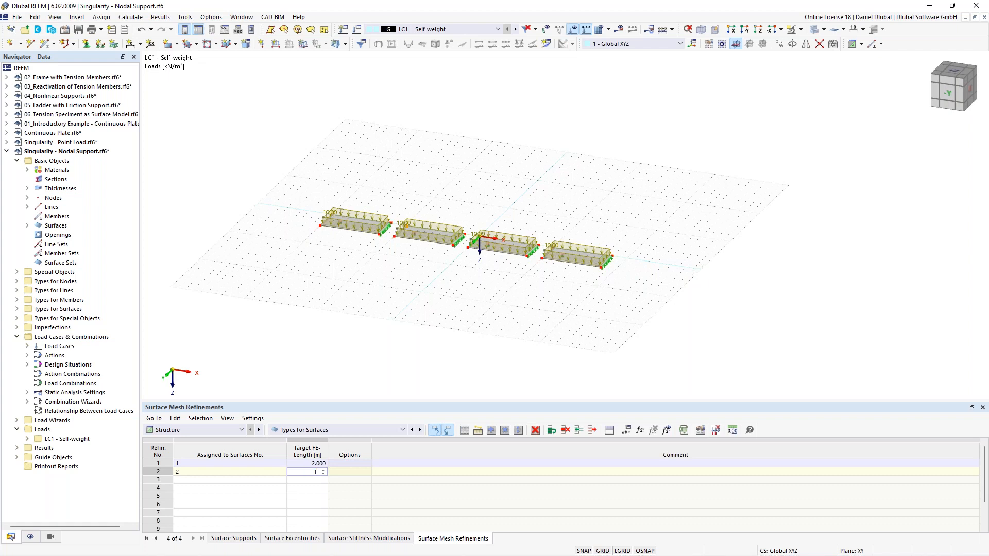
pyautogui.press('Return')
pyautogui.press('Tab')
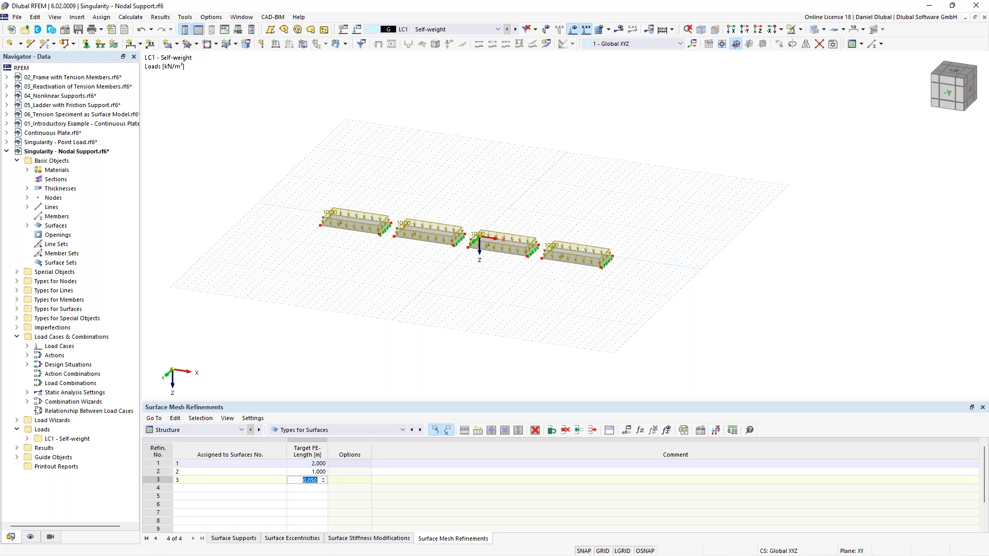
pyautogui.write('0.5')
pyautogui.press('Return')
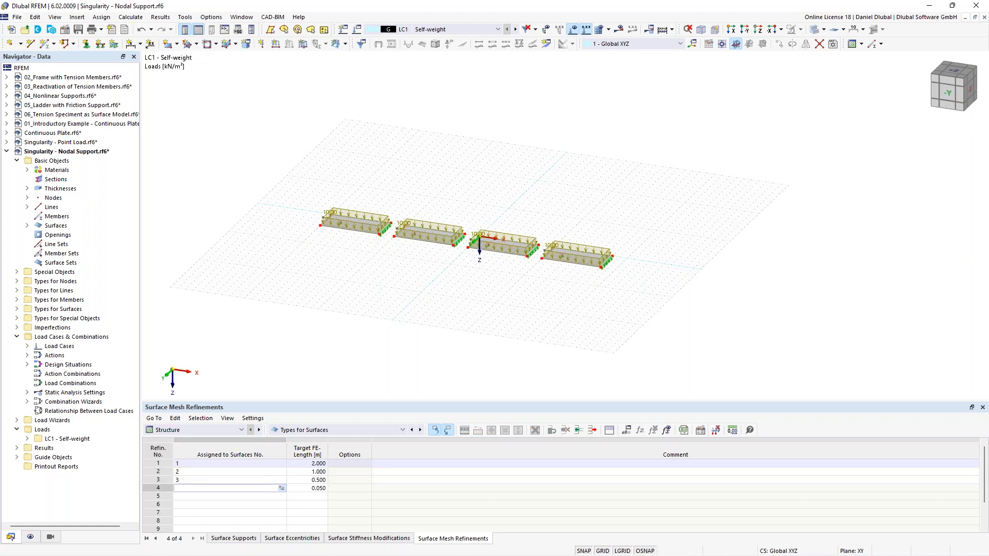
pyautogui.write('4')
pyautogui.press('Tab')
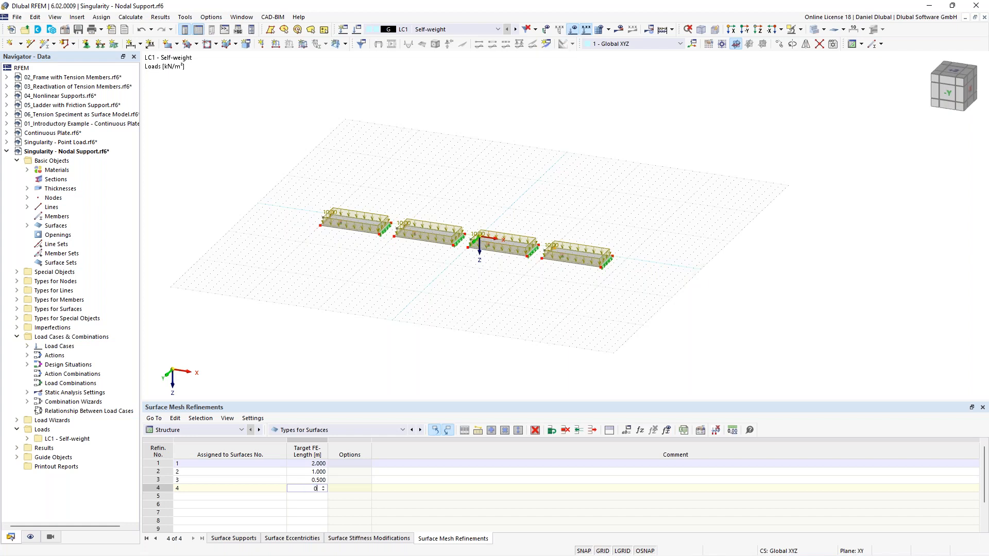
pyautogui.write('0,1')
pyautogui.press('Return')
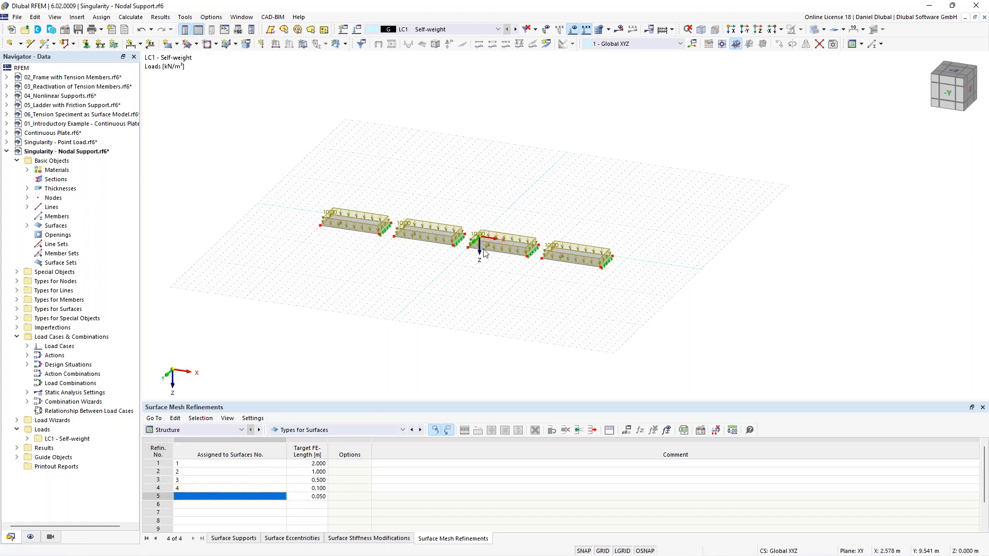
# - Try to delete the unassigned fifth row of the surface mesh refinements
pyautogui.scroll(3, 483, 254)
pyautogui.rightClick(166, 496)
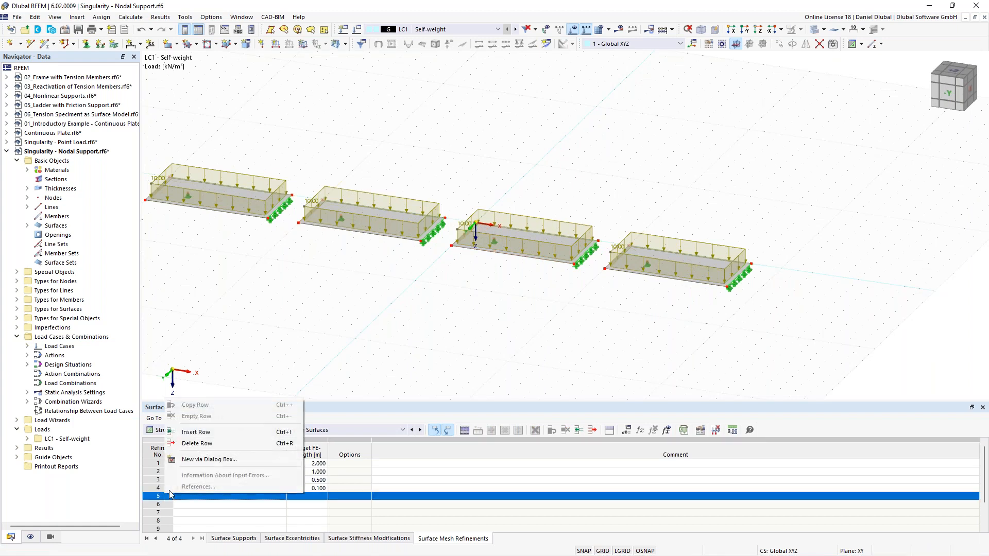
pyautogui.click(228, 444)
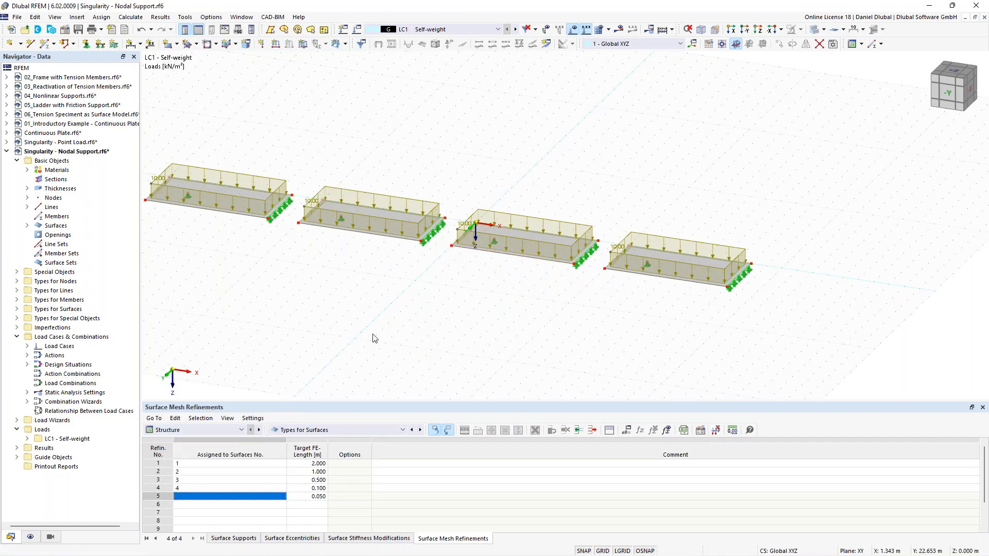
pyautogui.scroll(2, 385, 324)
pyautogui.moveTo(432, 346); pyautogui.dragTo(444, 383, button='middle')
pyautogui.keyDown('ctrl'); pyautogui.moveTo(467, 304); pyautogui.dragTo(456, 314, button='middle'); pyautogui.keyUp('ctrl')
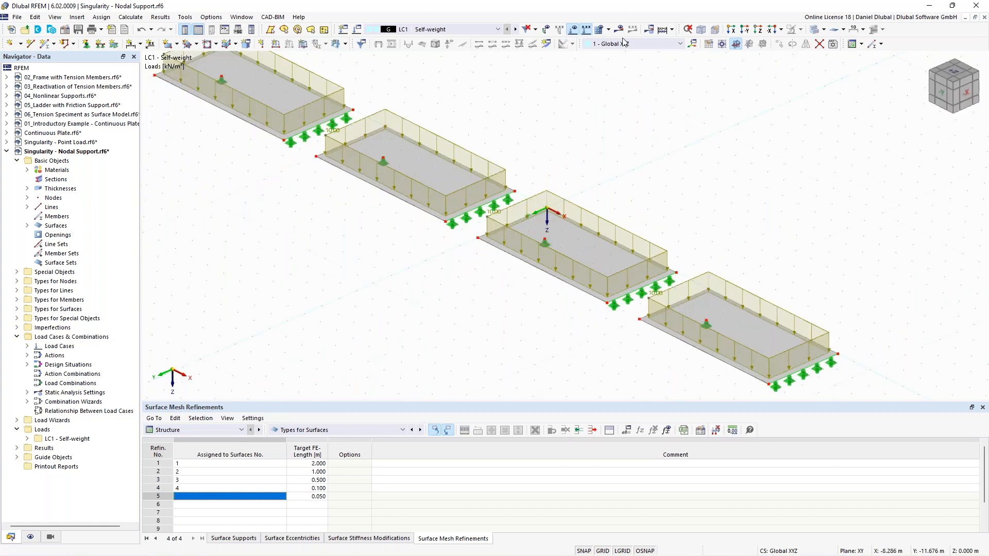
# - Generate the finite element mesh and show the four plates in transparent mode to compare their meshes
pyautogui.click(599, 31)
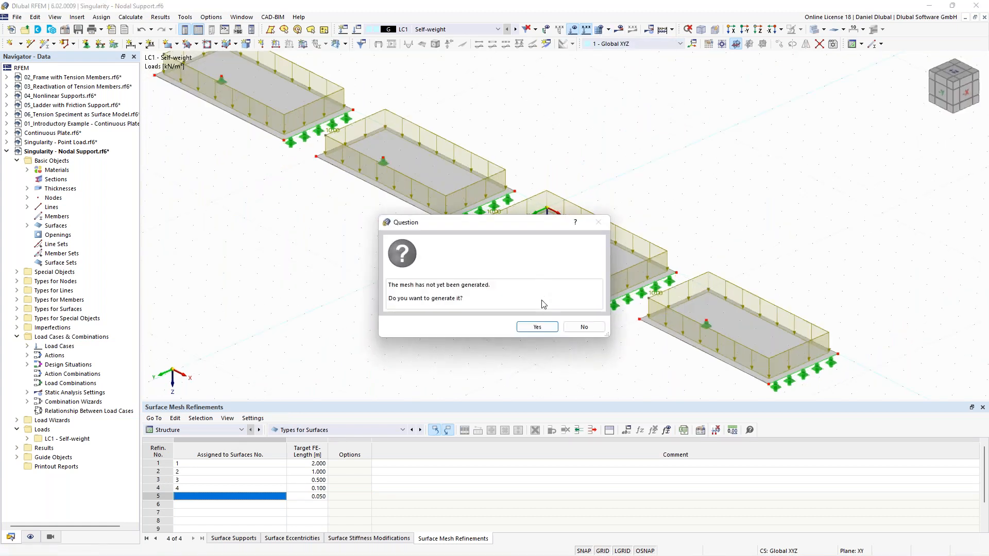
pyautogui.click(539, 328)
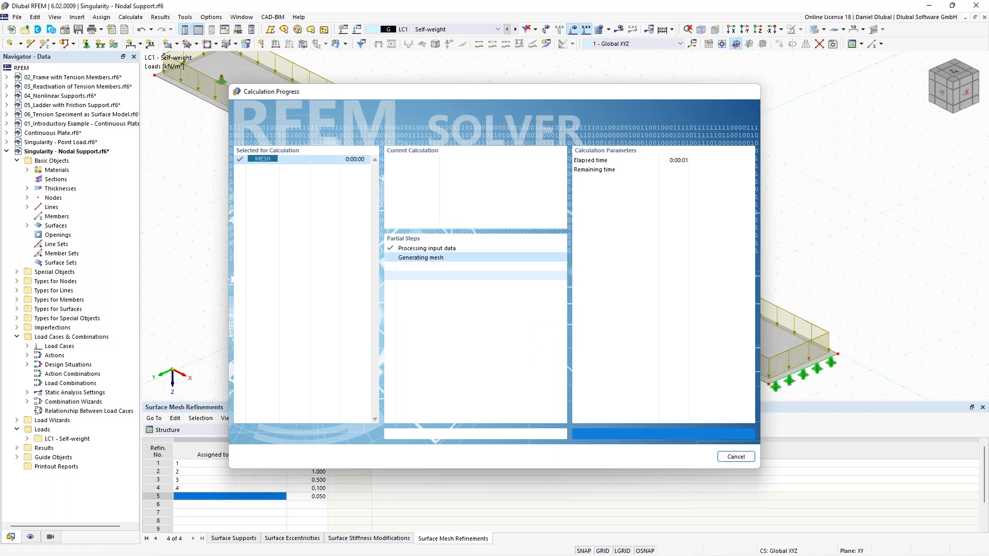
pyautogui.click(815, 29)
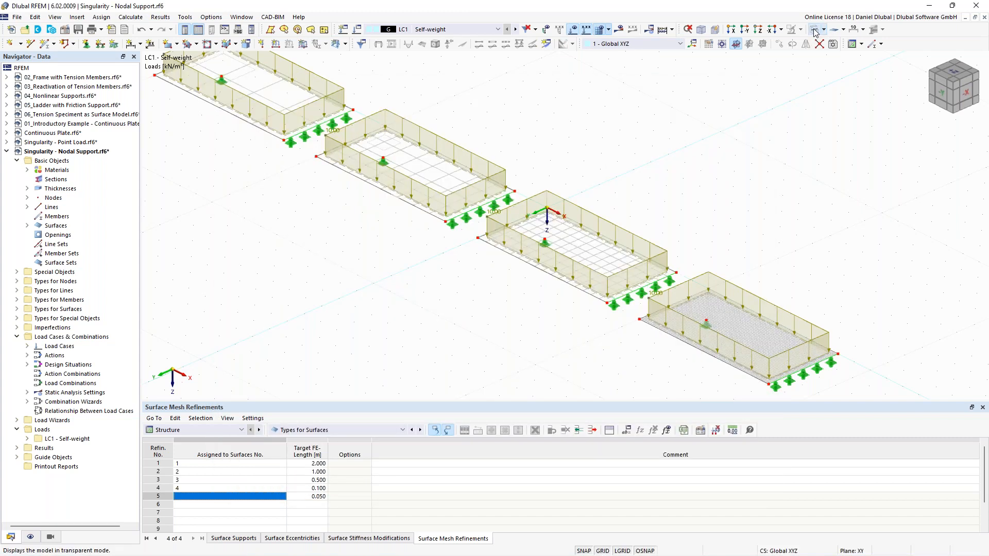
pyautogui.moveTo(311, 158); pyautogui.dragTo(442, 233, button='middle')
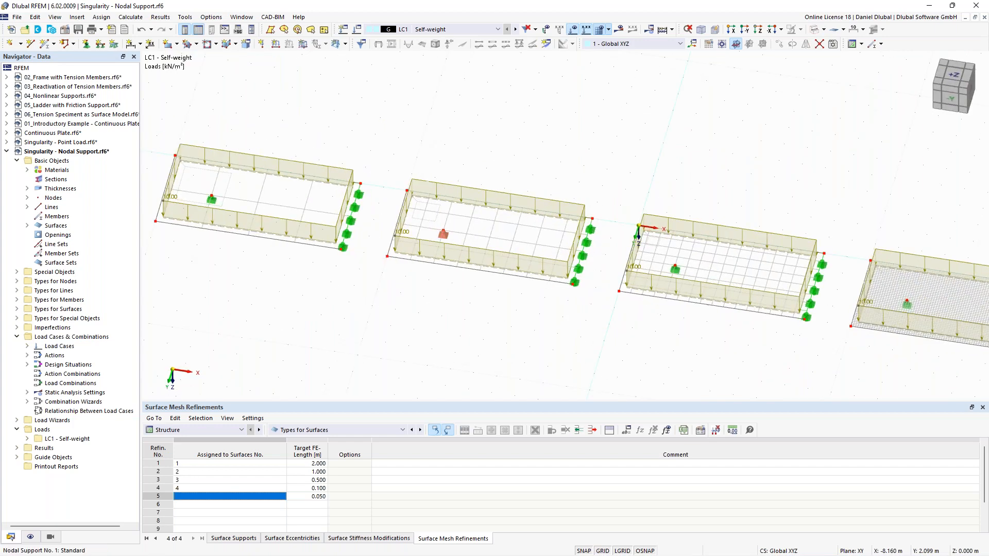
pyautogui.scroll(3, 472, 167)
pyautogui.moveTo(625, 159); pyautogui.dragTo(597, 160, button='middle')
pyautogui.scroll(-3, 600, 162)
pyautogui.keyDown('ctrl'); pyautogui.moveTo(556, 278); pyautogui.dragTo(538, 241, button='middle'); pyautogui.keyUp('ctrl')
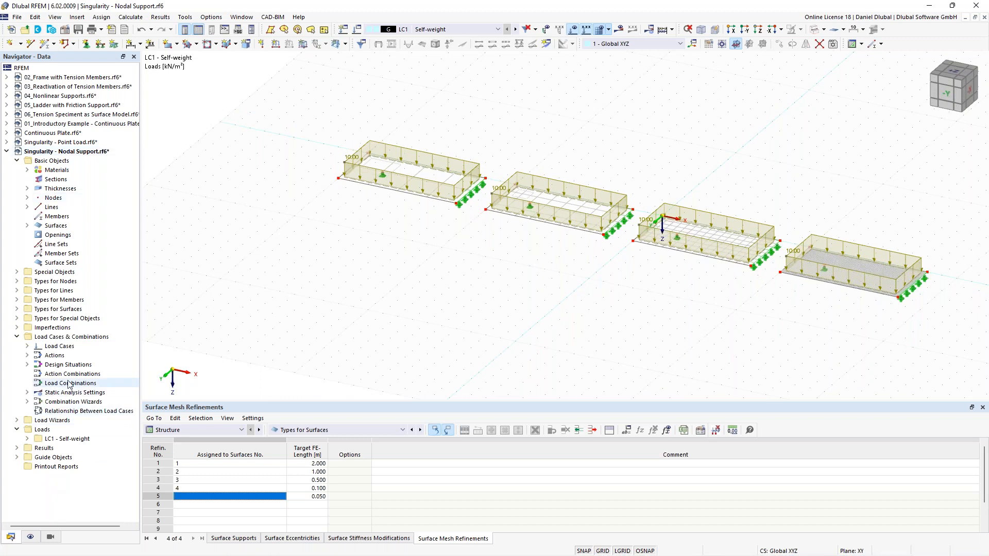
# - Create a two-point result section running lengthwise through all four plates from (-20, 2, 0) to (18, 2, 0) m, projected globally in Z
pyautogui.click(18, 273)
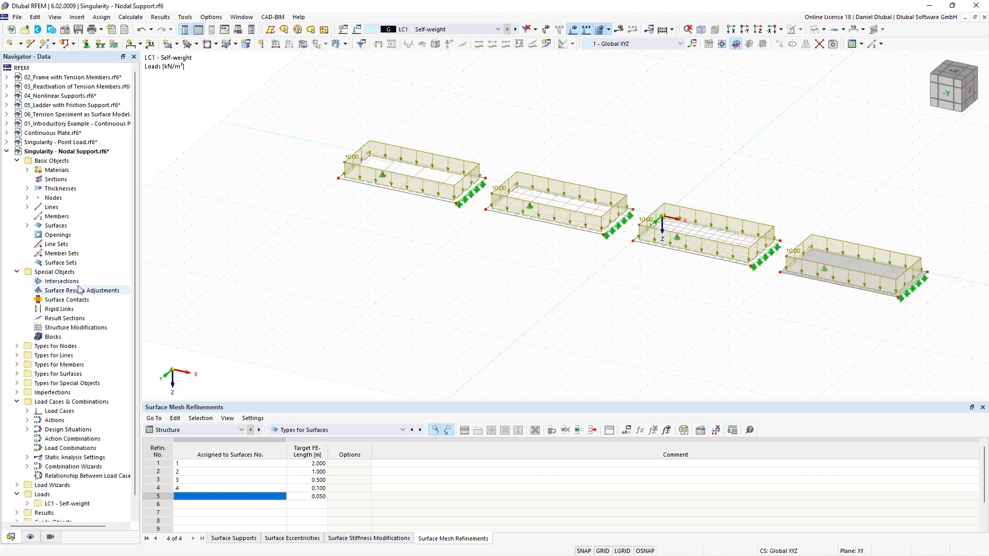
pyautogui.rightClick(64, 320)
pyautogui.click(108, 339)
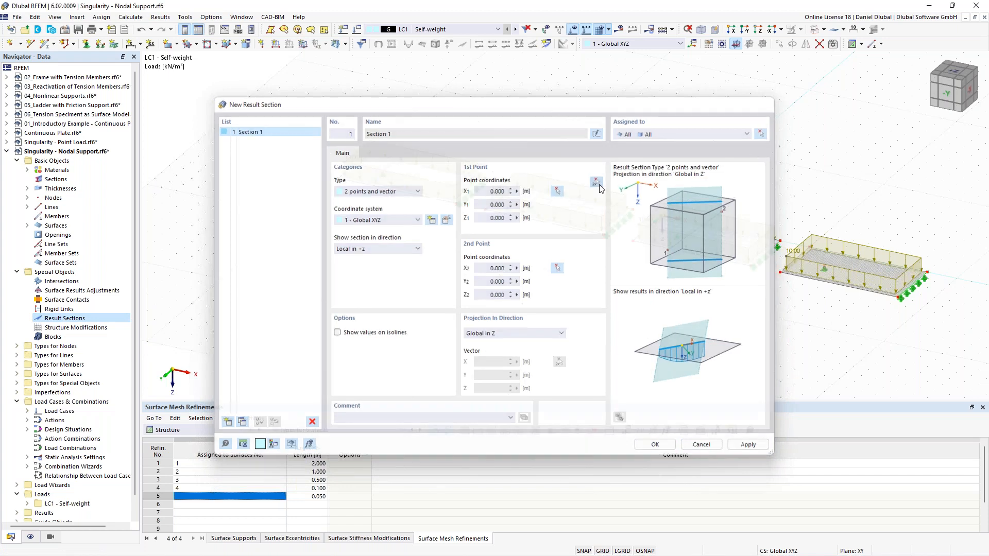
pyautogui.click(597, 183)
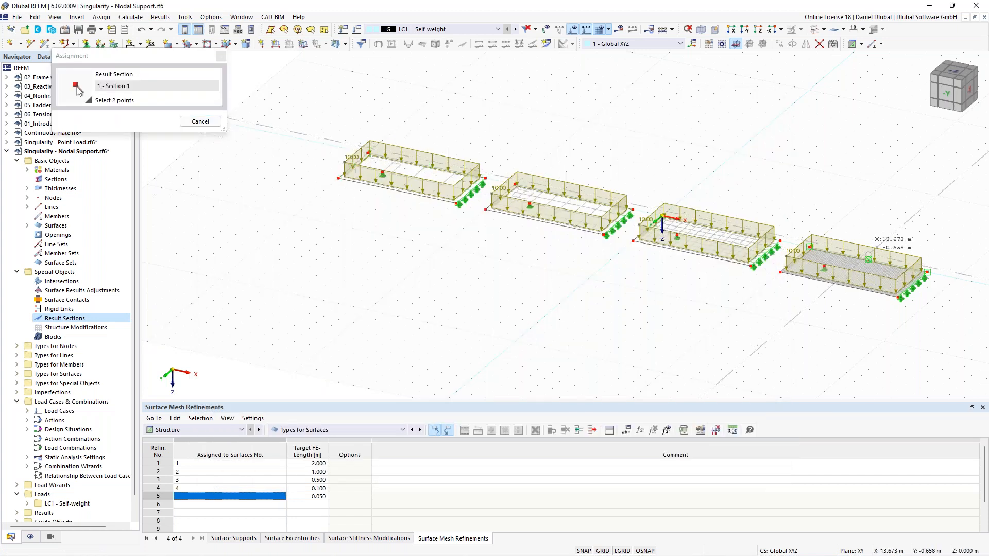
pyautogui.click(923, 271)
pyautogui.click(656, 445)
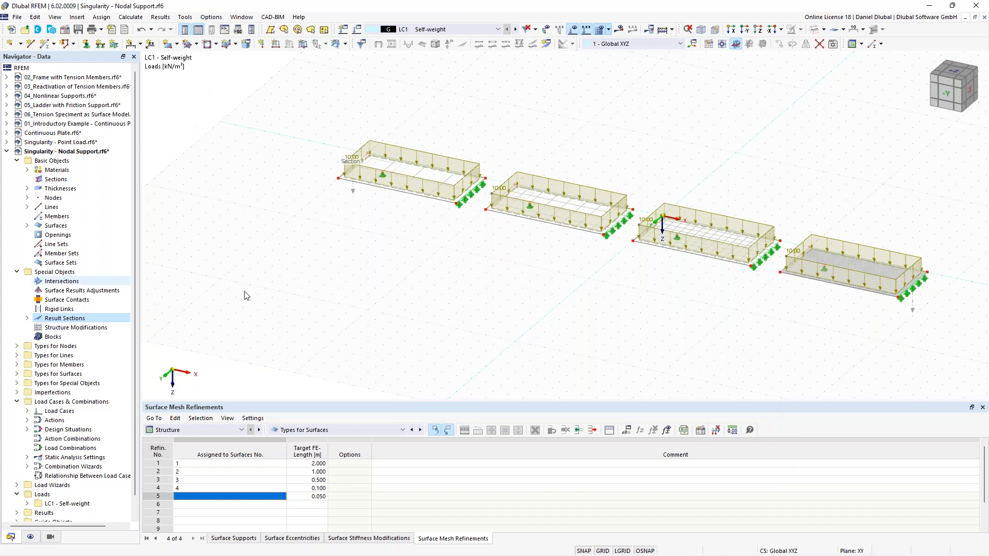
# - Calculate load case LC1 - Self-weight and display its results
pyautogui.scroll(-1, 393, 247)
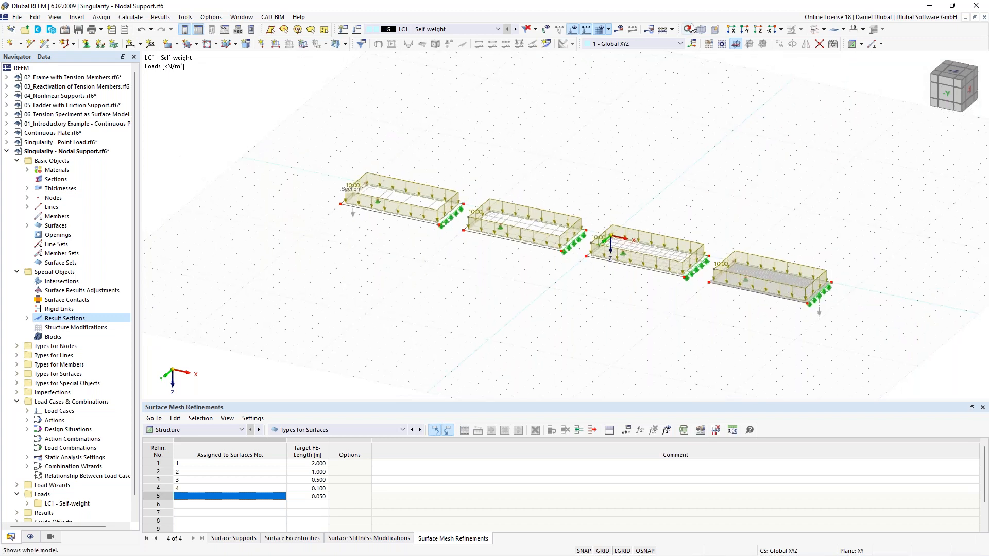
pyautogui.click(662, 29)
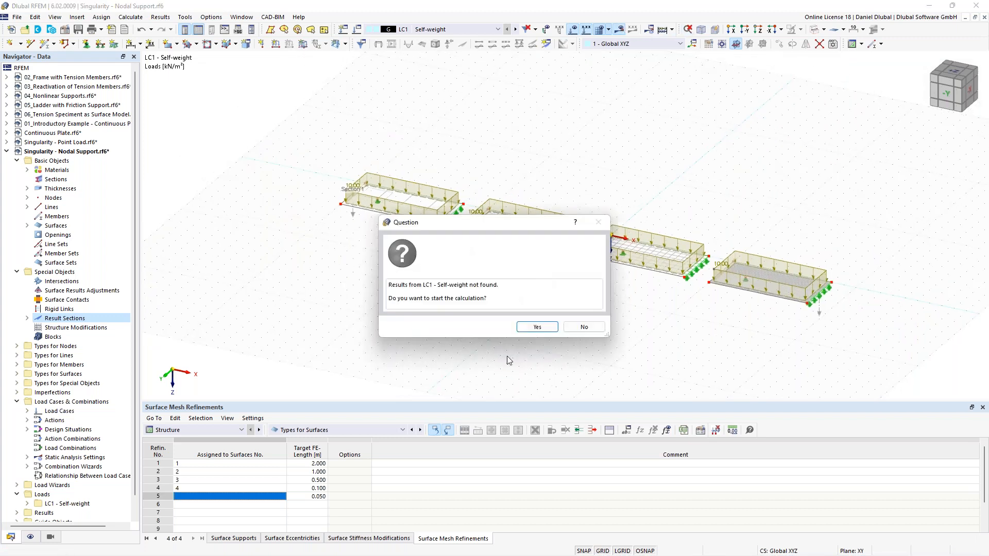
pyautogui.click(537, 328)
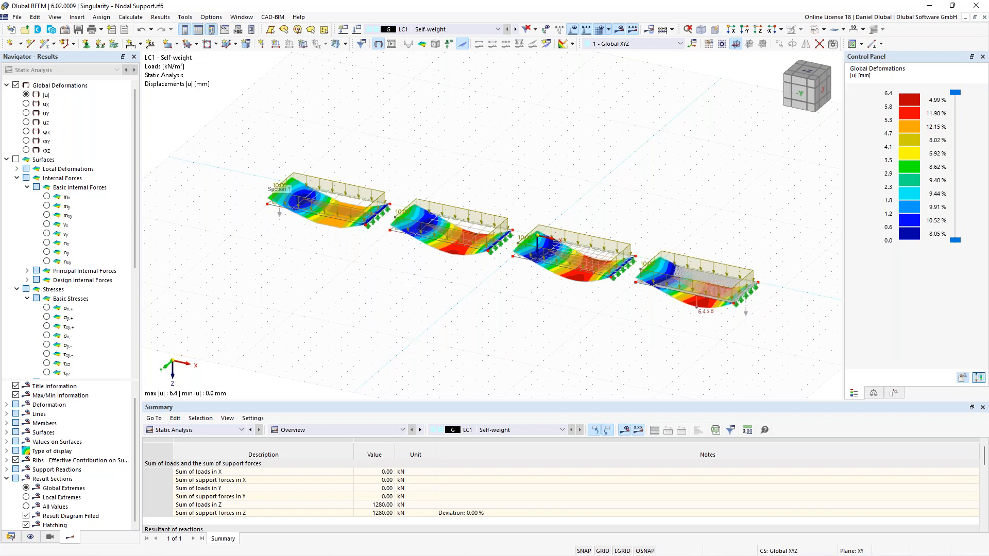
# - Examine and compare the global deformations of the four plates, especially around the nodal supports
pyautogui.scroll(5, 563, 234)
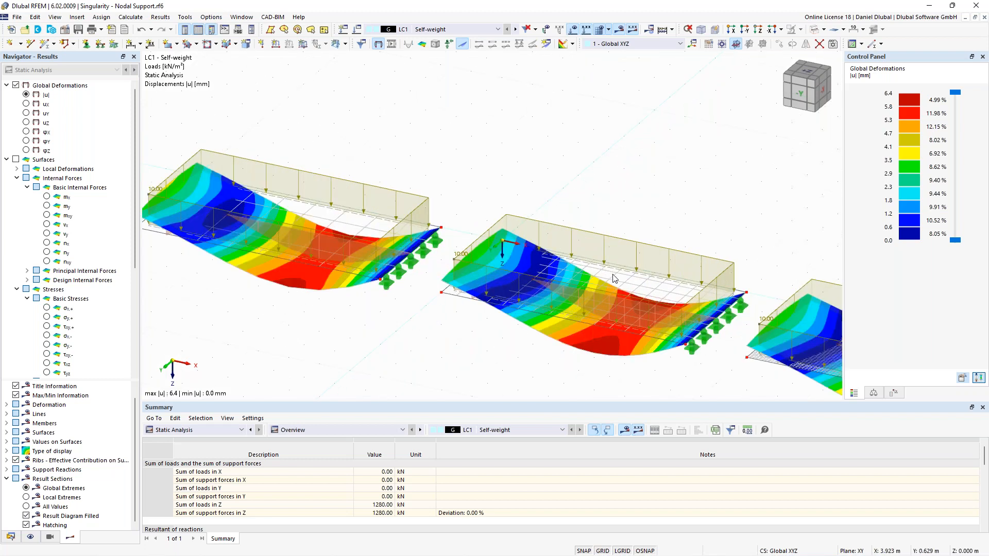
pyautogui.scroll(-3, 613, 275)
pyautogui.moveTo(466, 190); pyautogui.dragTo(529, 176, button='middle')
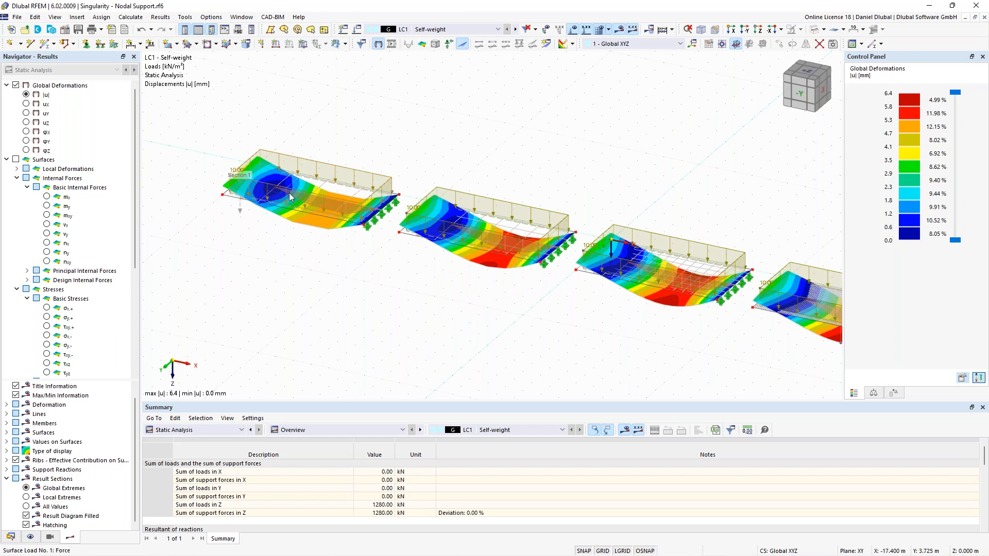
pyautogui.moveTo(426, 156); pyautogui.dragTo(472, 157, button='middle')
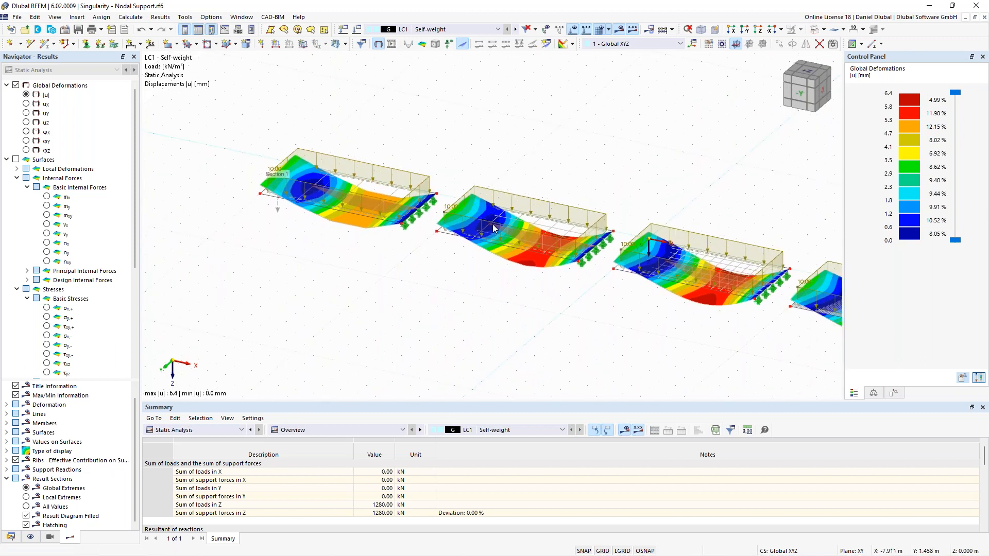
pyautogui.scroll(5, 479, 196)
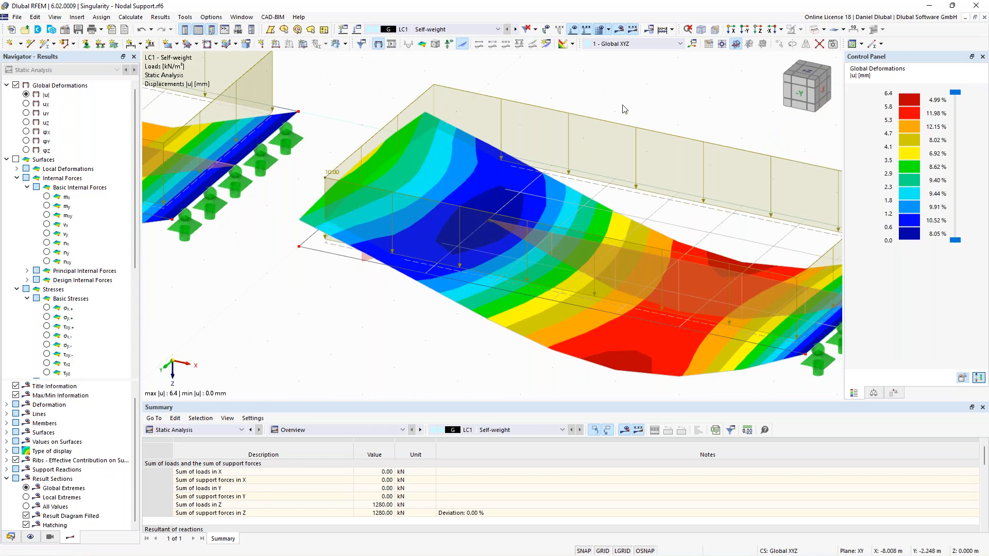
pyautogui.scroll(-5, 624, 109)
pyautogui.moveTo(383, 215); pyautogui.dragTo(397, 190, button='middle')
pyautogui.scroll(-2, 354, 176)
pyautogui.moveTo(561, 338); pyautogui.dragTo(437, 278, button='middle')
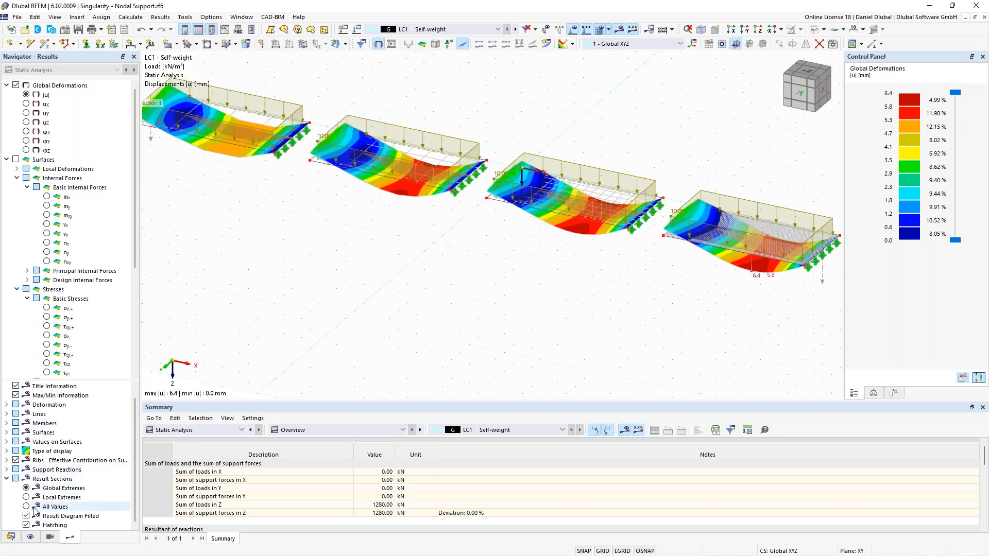
# - Label the result section with local extremes and display the basic internal forces mx on the surfaces
pyautogui.click(34, 498)
pyautogui.moveTo(320, 271); pyautogui.dragTo(444, 335, button='middle')
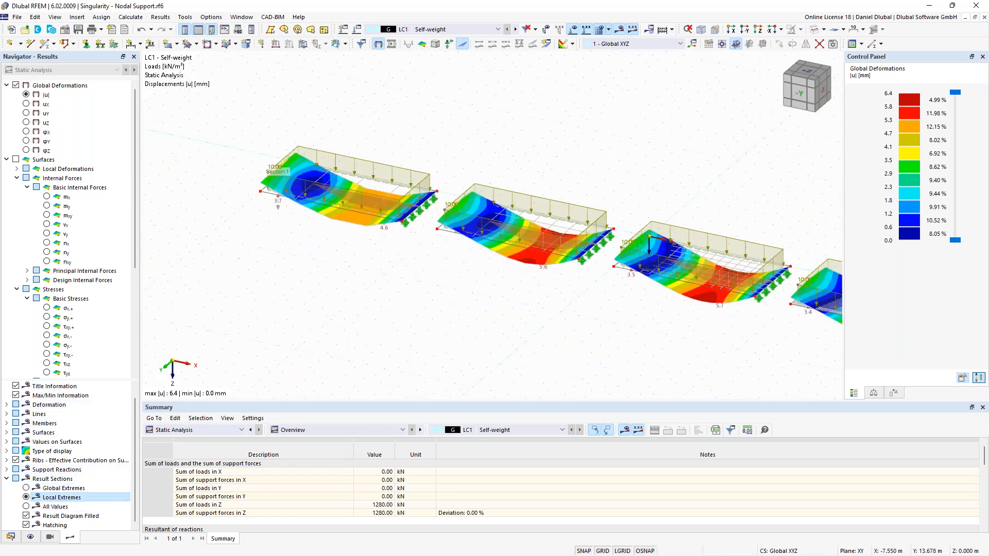
pyautogui.click(47, 197)
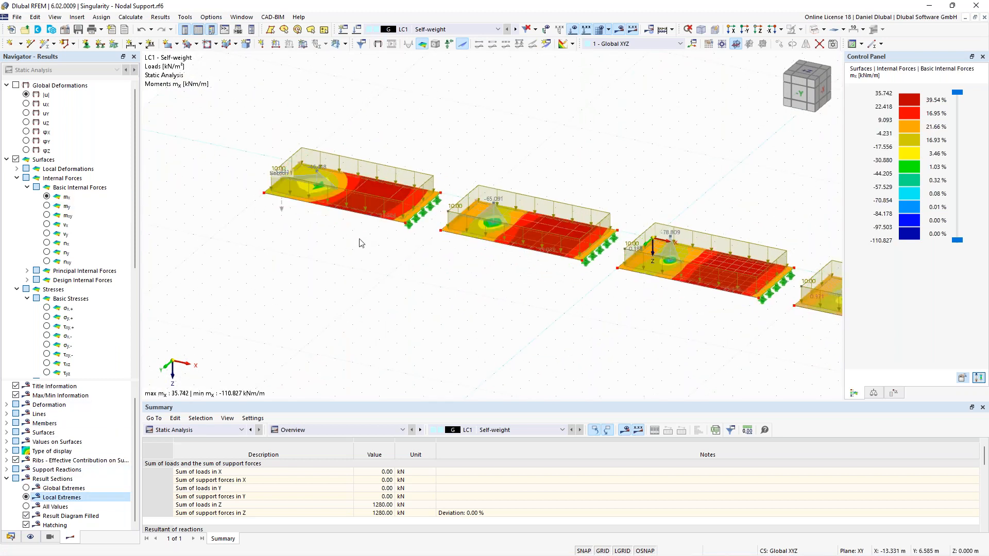
# - Compare the mx moments at the nodal supports and in the spans across the four mesh sizes
pyautogui.keyDown('ctrl'); pyautogui.moveTo(355, 265); pyautogui.dragTo(335, 315, button='middle'); pyautogui.keyUp('ctrl')
pyautogui.scroll(-2, 297, 313)
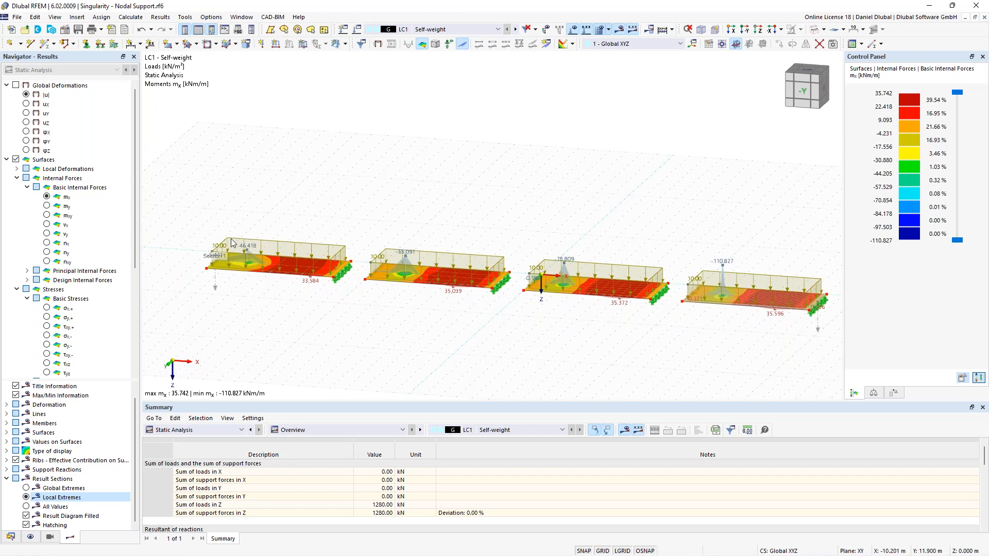
pyautogui.scroll(3, 227, 260)
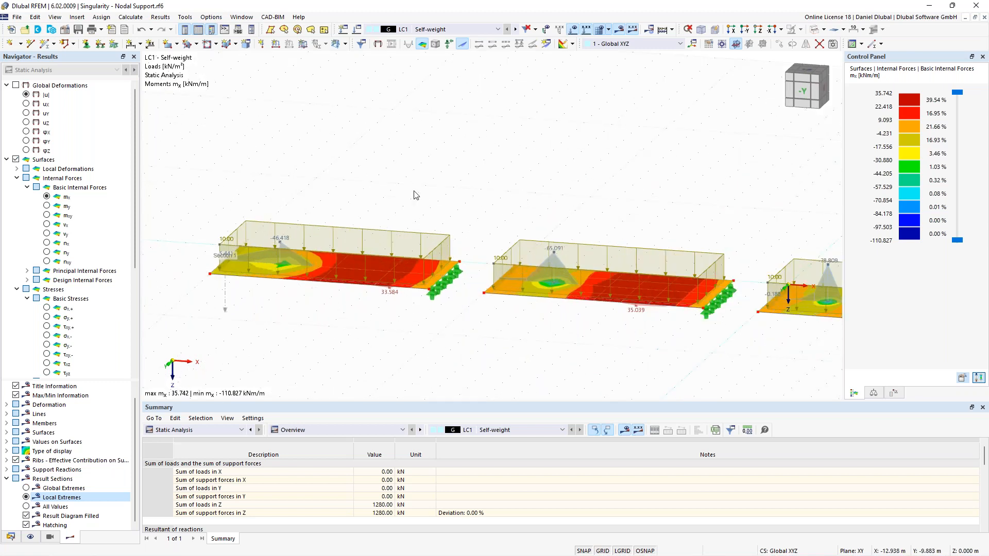
pyautogui.keyDown('ctrl'); pyautogui.moveTo(383, 170); pyautogui.dragTo(369, 205, button='middle'); pyautogui.keyUp('ctrl')
pyautogui.moveTo(499, 179); pyautogui.dragTo(375, 169, button='middle')
pyautogui.moveTo(596, 208); pyautogui.dragTo(565, 199, button='middle')
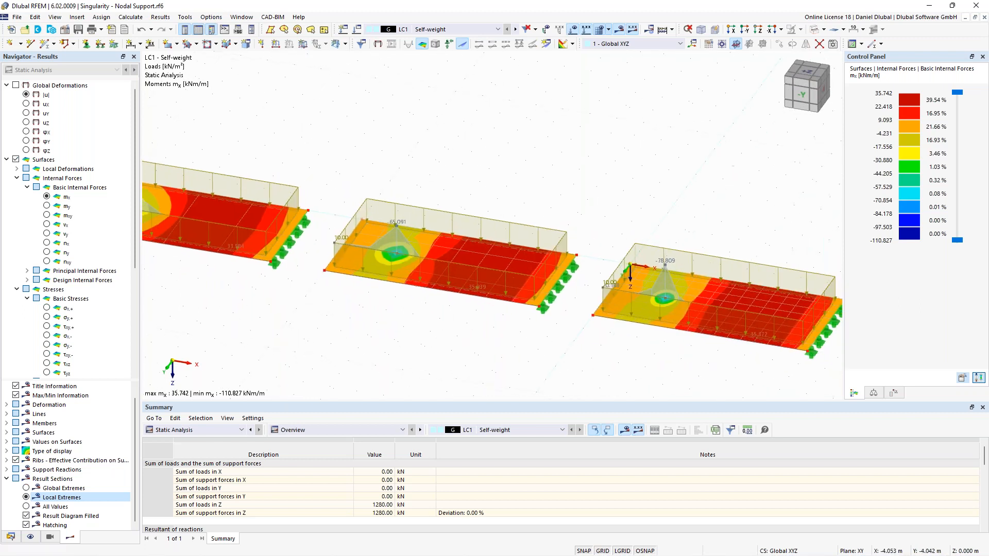
pyautogui.scroll(-3, 653, 214)
pyautogui.moveTo(713, 216); pyautogui.dragTo(619, 216, button='middle')
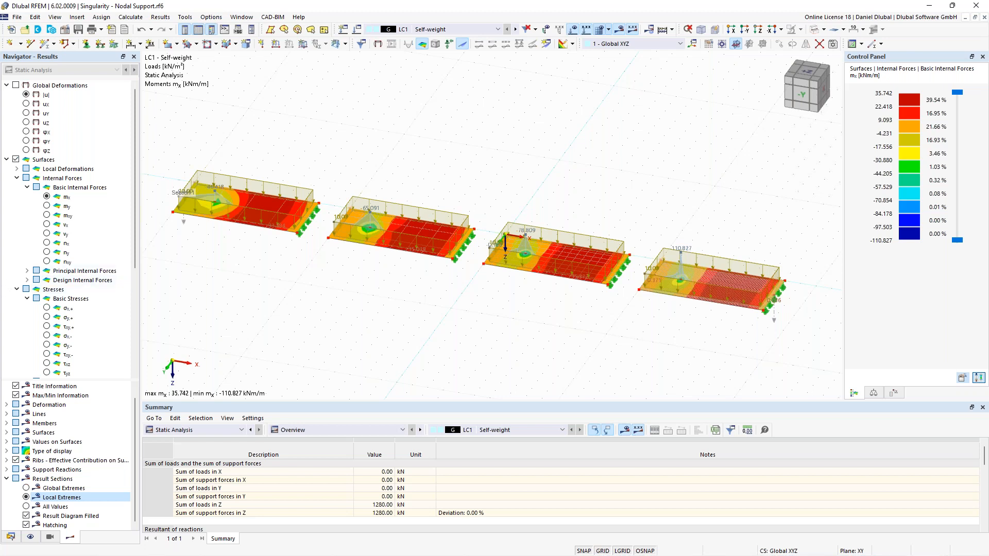
pyautogui.moveTo(336, 169); pyautogui.dragTo(412, 199, button='middle')
# - View the result diagrams of the result section to compare deformation and mx along the four plates
pyautogui.doubleClick(263, 257)
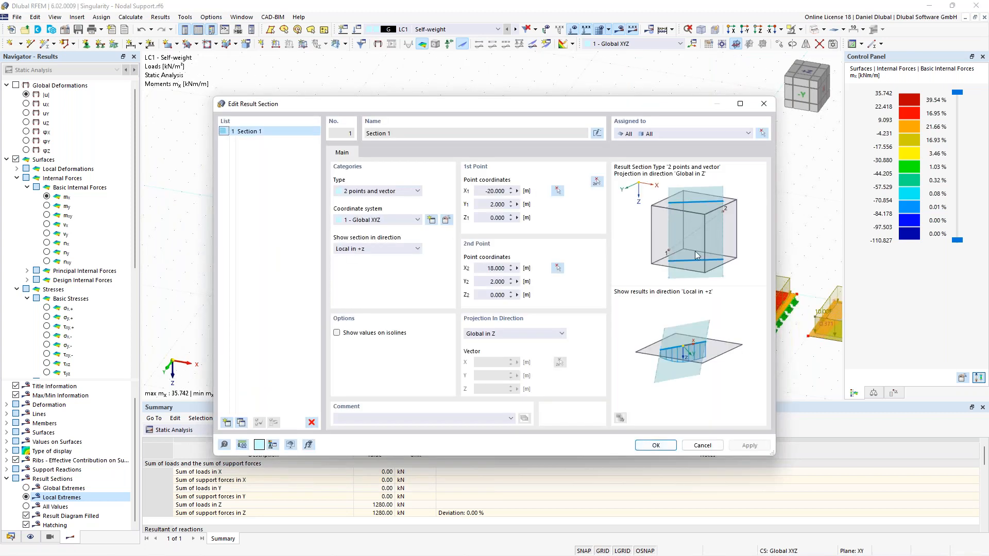
pyautogui.click(702, 446)
pyautogui.rightClick(264, 255)
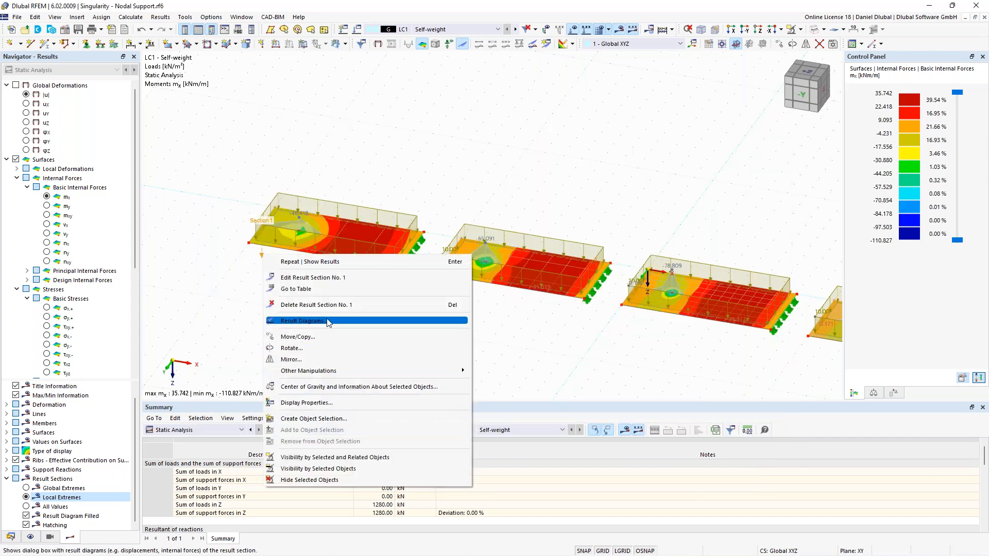
pyautogui.click(319, 321)
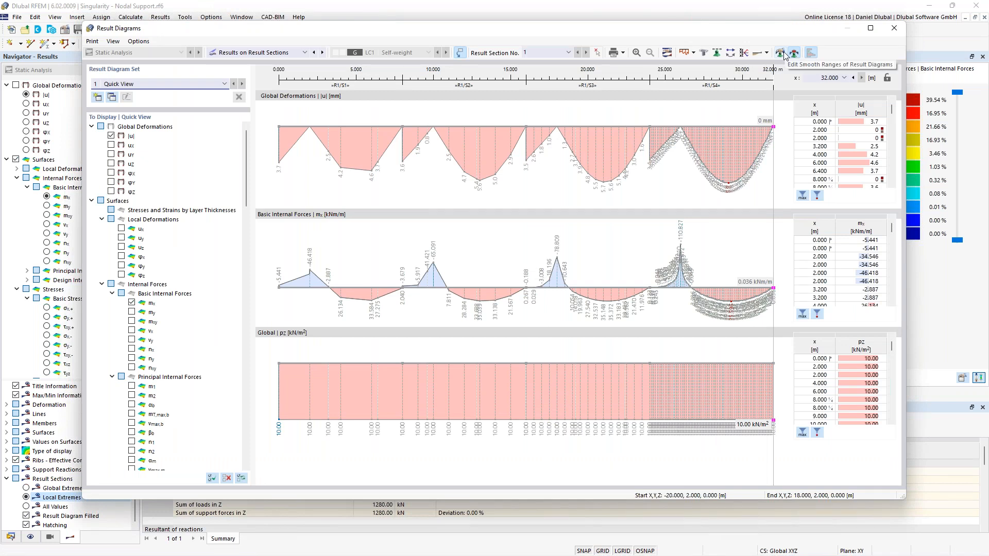
pyautogui.click(894, 29)
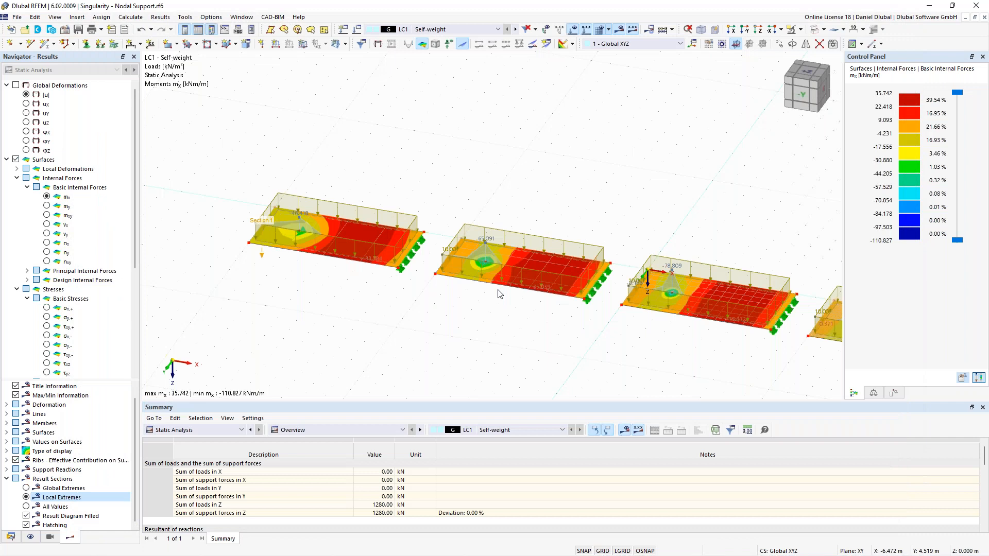
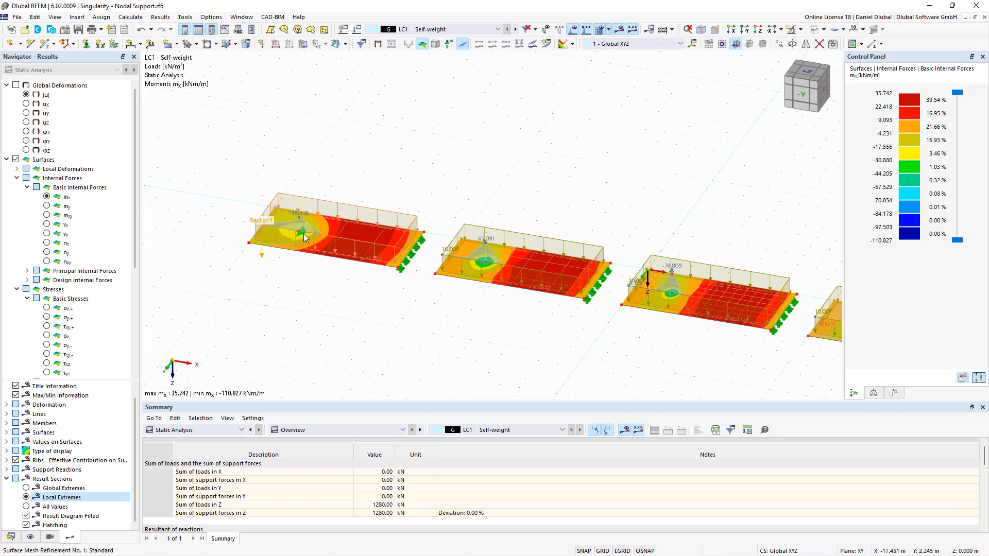
# - Enable stiffness via a fictitious column for the hinged nodal support at node 10 and open the column's parameters
pyautogui.keyDown('ctrl'); pyautogui.moveTo(465, 281); pyautogui.dragTo(484, 272, button='middle'); pyautogui.keyUp('ctrl')
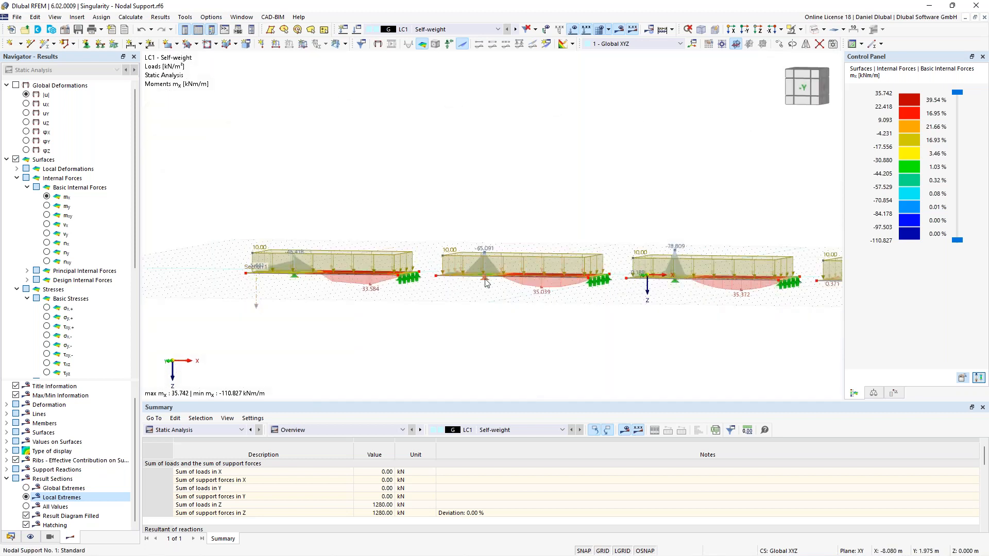
pyautogui.keyDown('ctrl'); pyautogui.moveTo(501, 198); pyautogui.dragTo(490, 289, button='middle'); pyautogui.keyUp('ctrl')
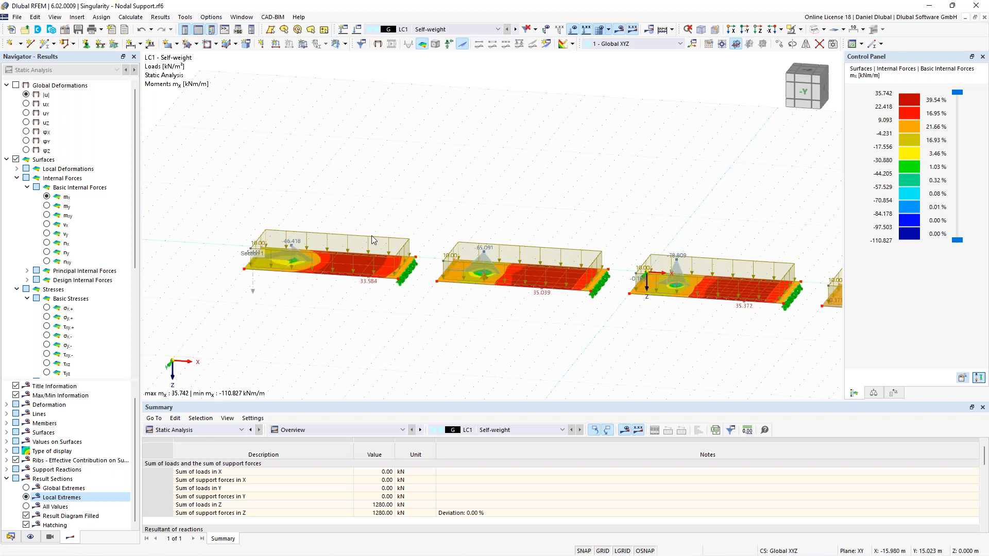
pyautogui.scroll(1, 381, 196)
pyautogui.keyDown('ctrl'); pyautogui.moveTo(424, 205); pyautogui.dragTo(417, 207, button='middle'); pyautogui.keyUp('ctrl')
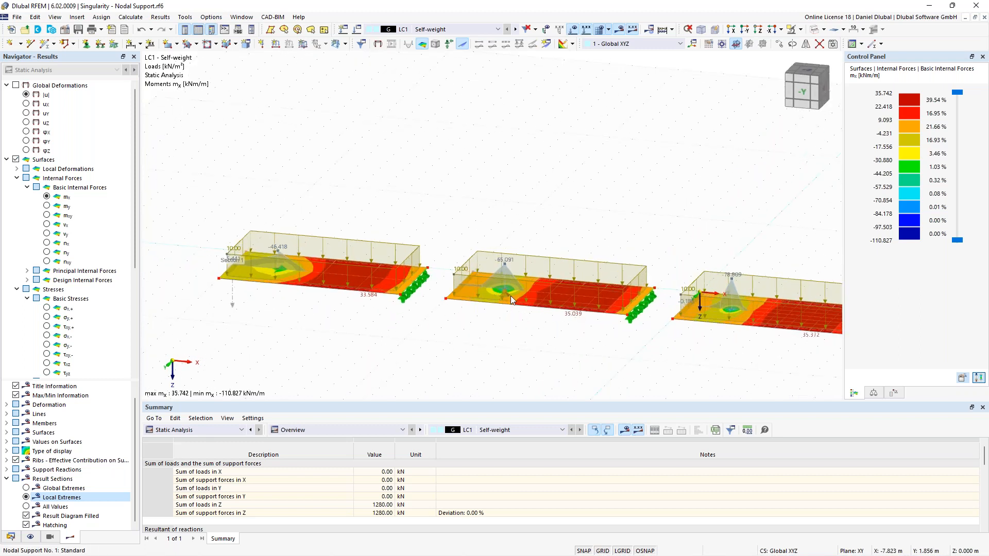
pyautogui.moveTo(509, 295)
pyautogui.doubleClick(509, 295)
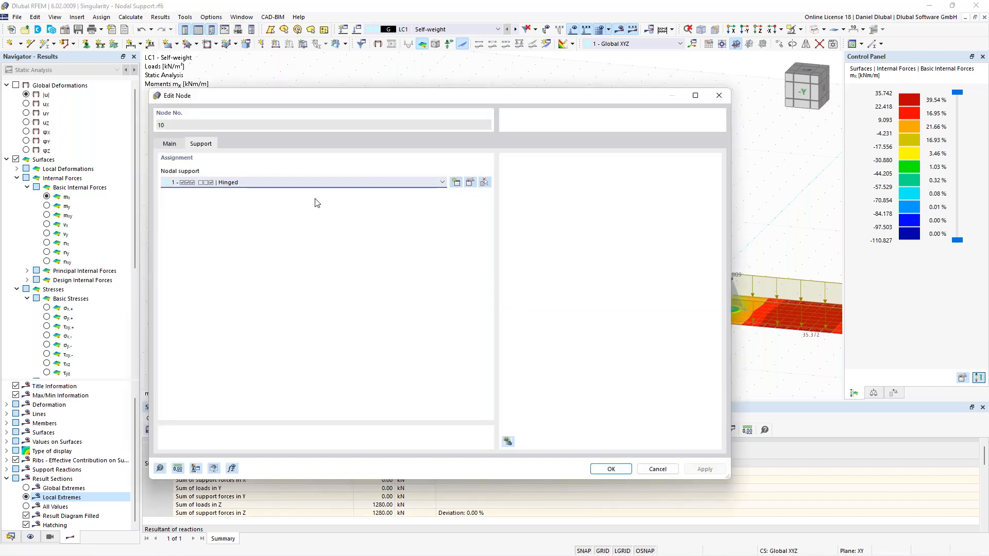
pyautogui.click(471, 184)
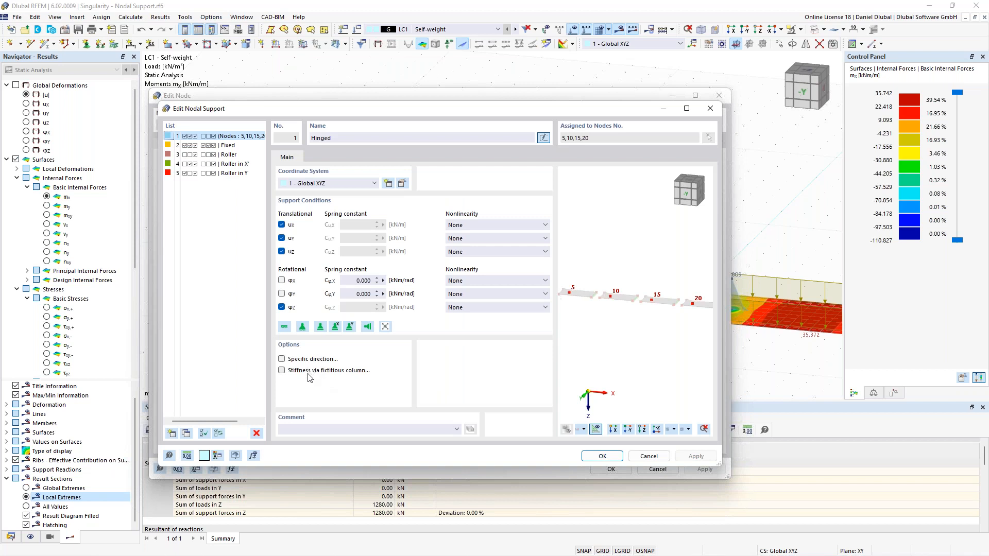
pyautogui.click(310, 377)
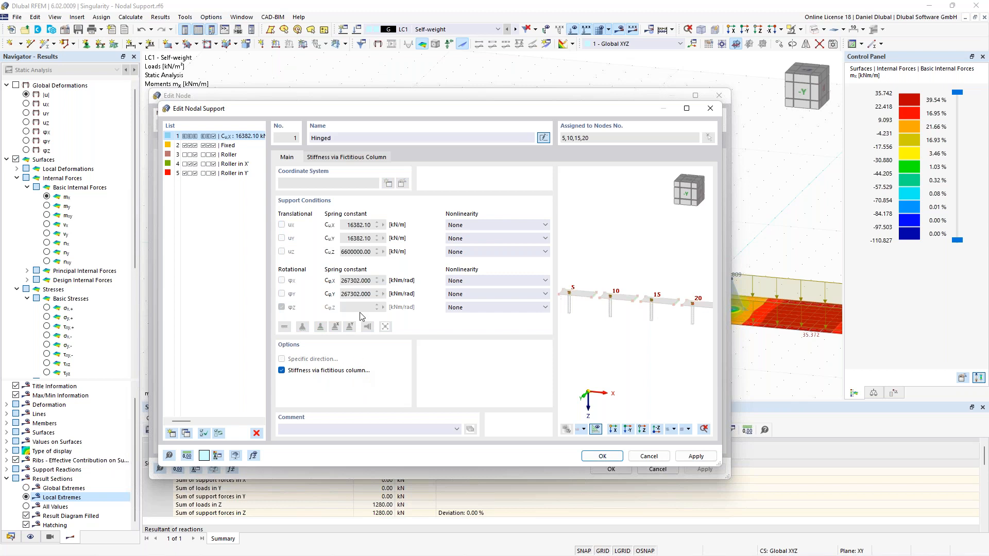
pyautogui.click(344, 158)
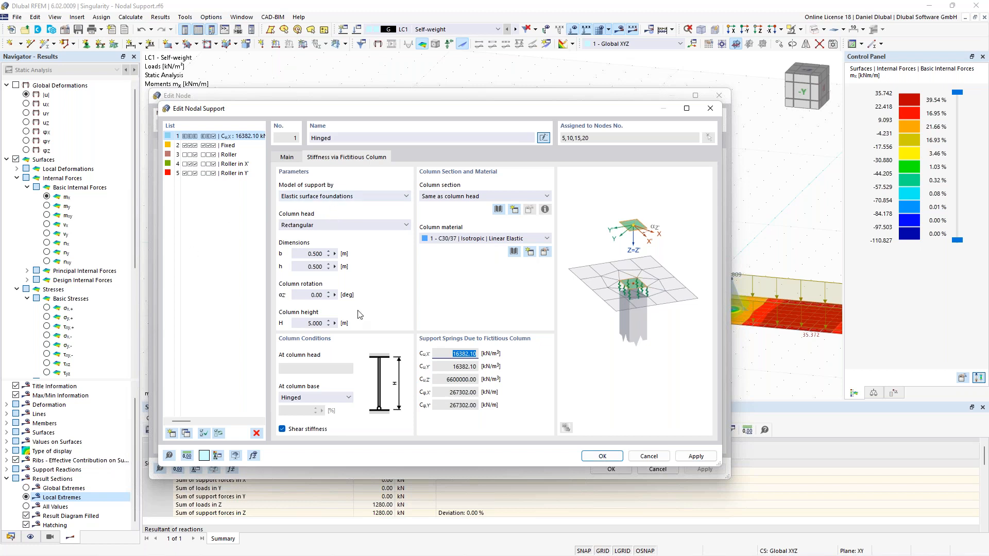
# - Review the column material and the support model options, keeping C30/37 and elastic surface foundations
pyautogui.click(464, 239)
pyautogui.click(466, 248)
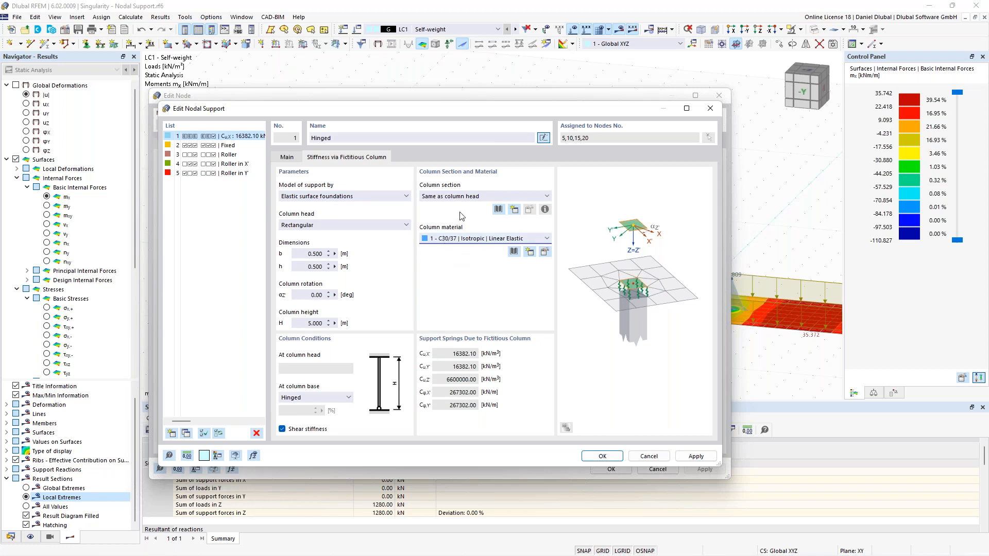
pyautogui.click(366, 199)
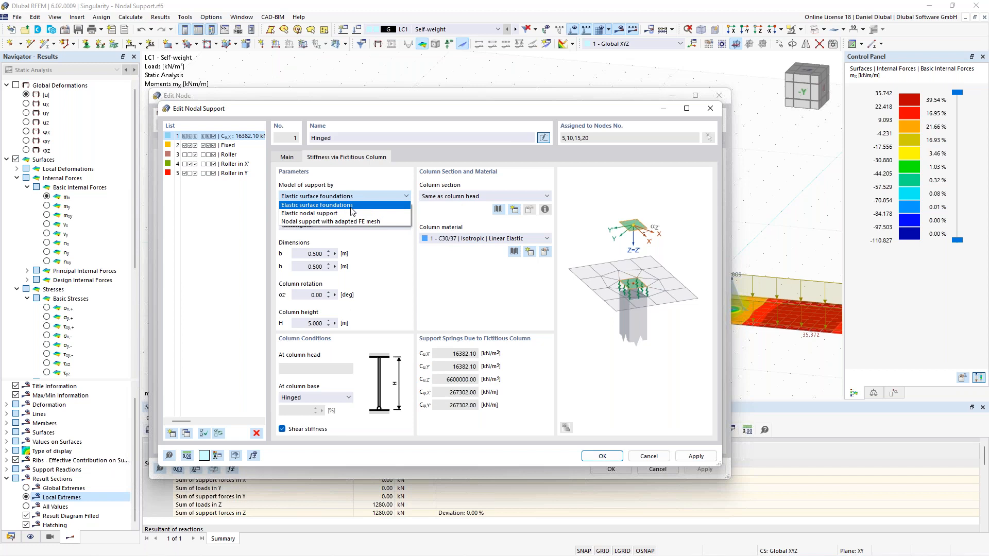
pyautogui.click(350, 213)
pyautogui.click(350, 198)
pyautogui.click(344, 222)
pyautogui.click(347, 197)
pyautogui.click(345, 206)
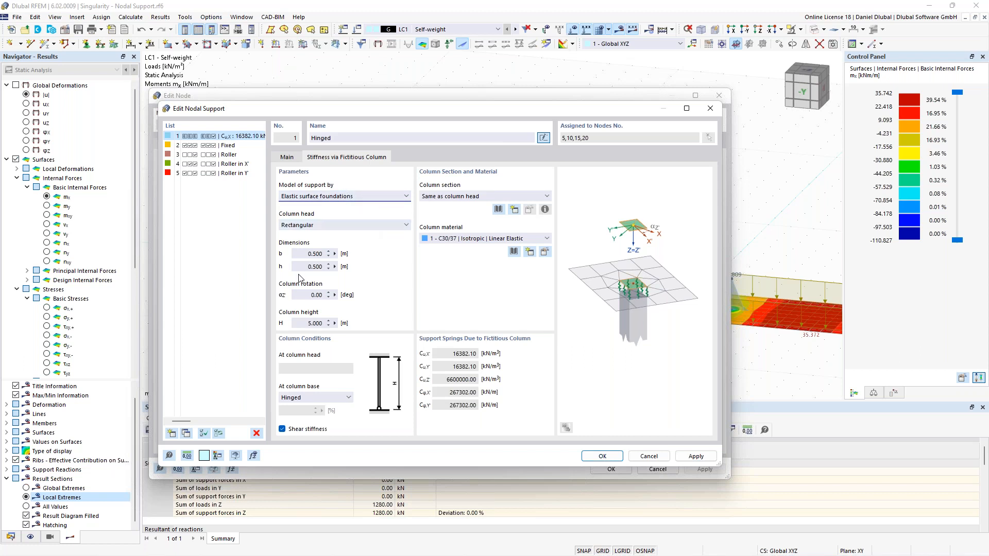
# - Keep the 0.500 m by 0.500 m column head dimensions and set the fictitious column's height to 3 m
pyautogui.click(328, 254)
pyautogui.click(304, 267)
pyautogui.click(305, 254)
pyautogui.press('Tab')
pyautogui.moveTo(305, 324); pyautogui.dragTo(328, 323)
pyautogui.click(306, 324)
pyautogui.doubleClick(308, 323)
pyautogui.write('3')
pyautogui.click(308, 254)
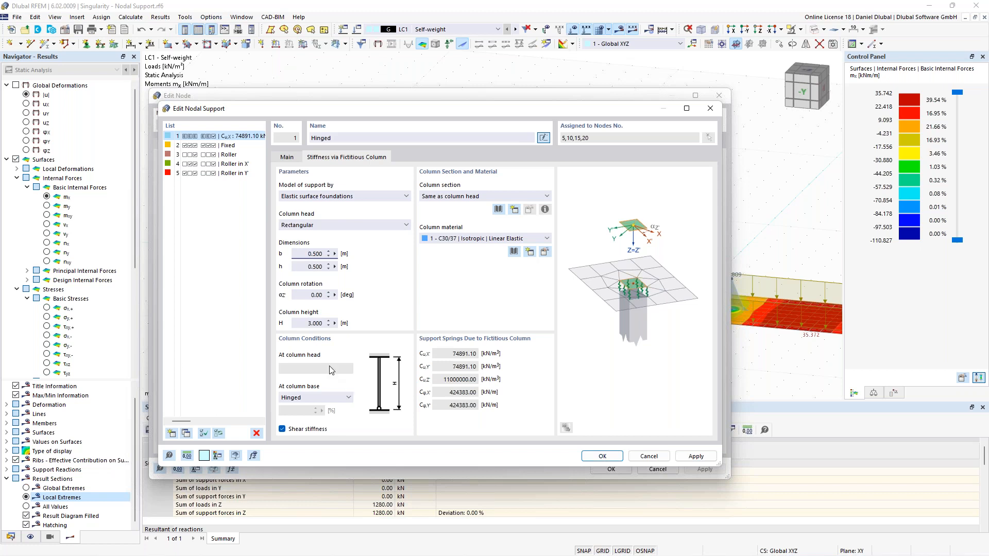
# - Make the column base rigid, keep the rectangular head and matching section, and accept the support and node changes with deletion of the results
pyautogui.moveTo(453, 354); pyautogui.dragTo(477, 357)
pyautogui.click(344, 398)
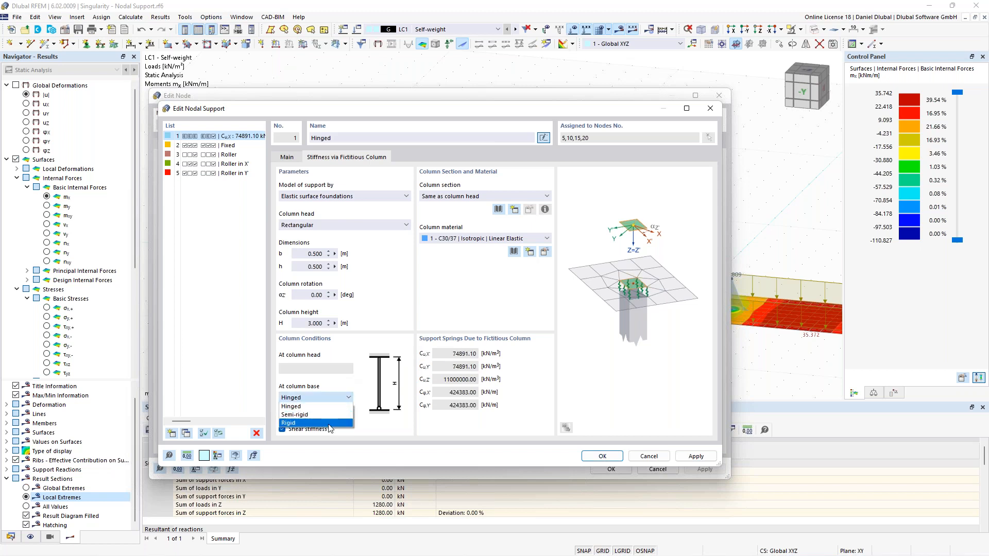
pyautogui.click(330, 424)
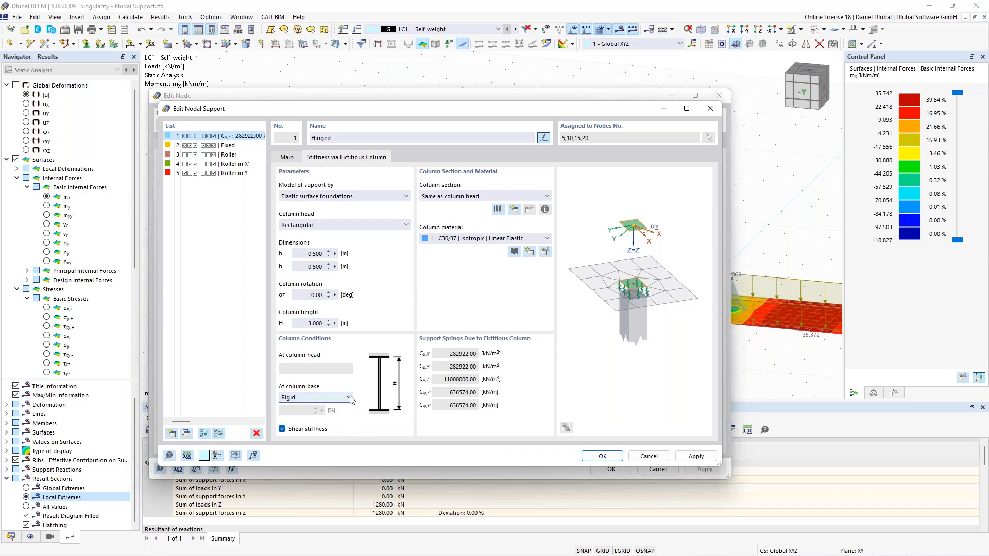
pyautogui.click(353, 227)
pyautogui.click(353, 227)
pyautogui.click(460, 196)
pyautogui.click(461, 206)
pyautogui.click(288, 159)
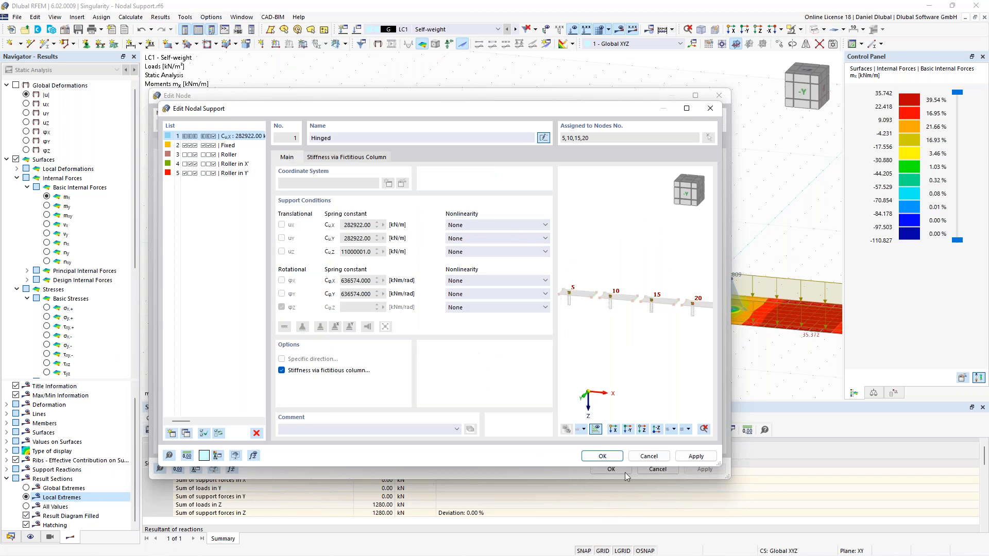
pyautogui.click(610, 458)
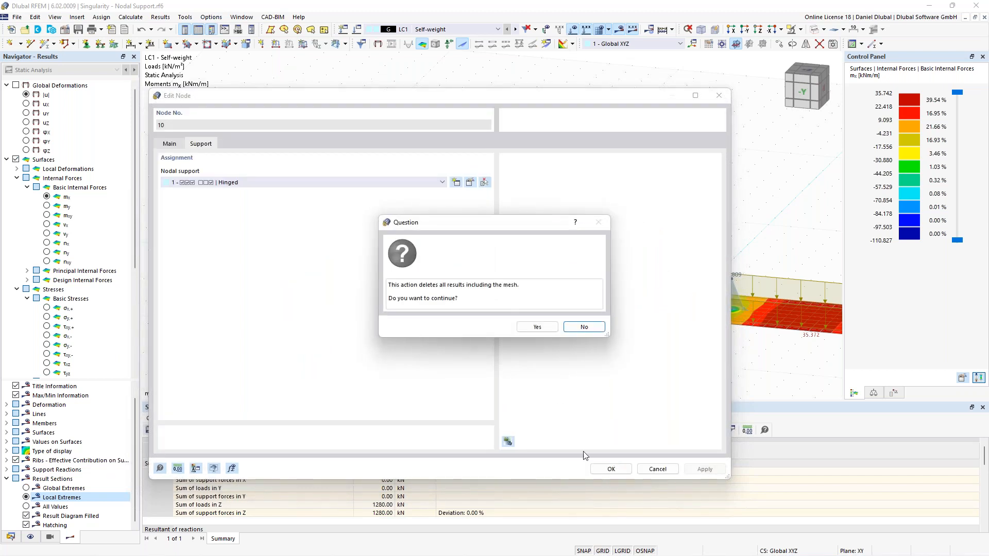
pyautogui.click(541, 327)
pyautogui.click(610, 469)
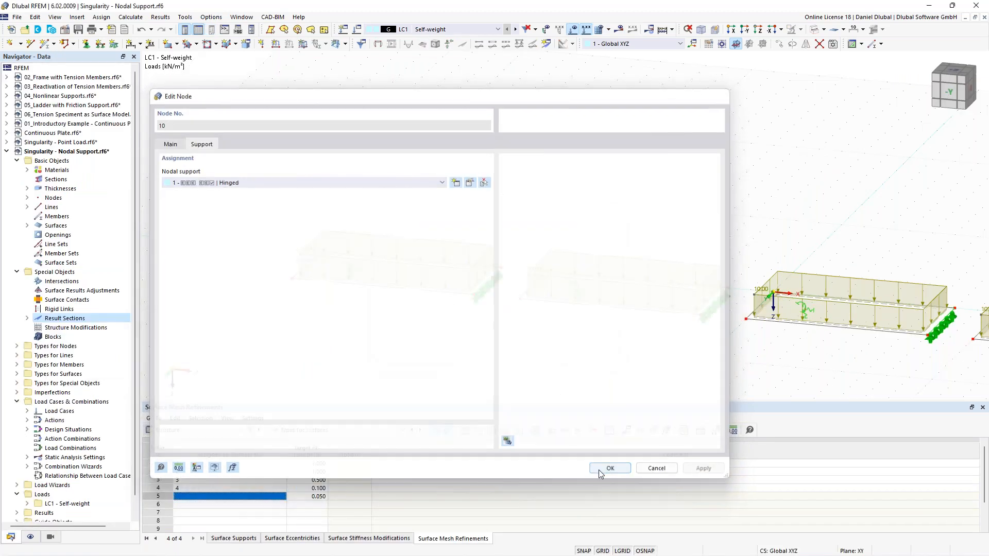
# - Recalculate the four plates with the fictitious column supports and display the self-weight results
pyautogui.scroll(3, 391, 268)
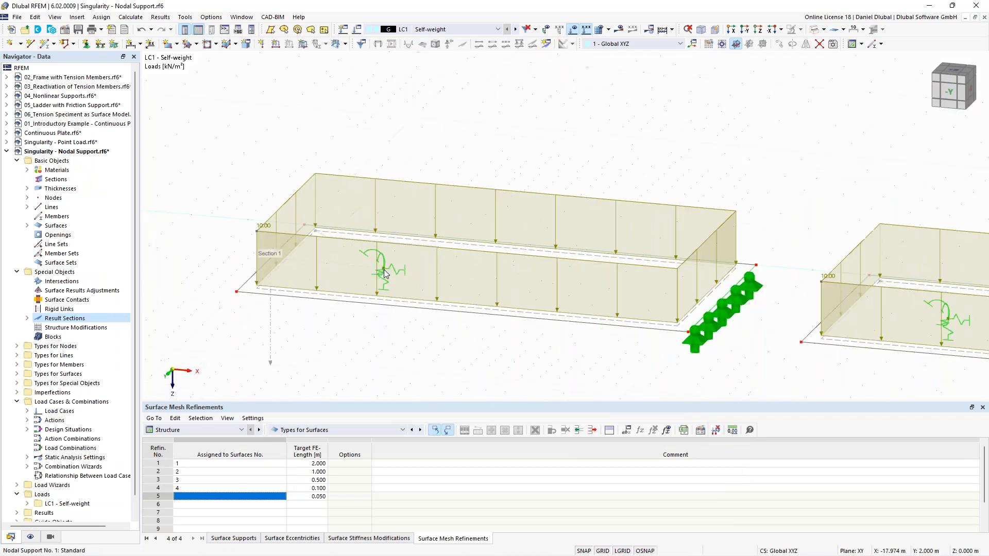
pyautogui.scroll(-5, 393, 273)
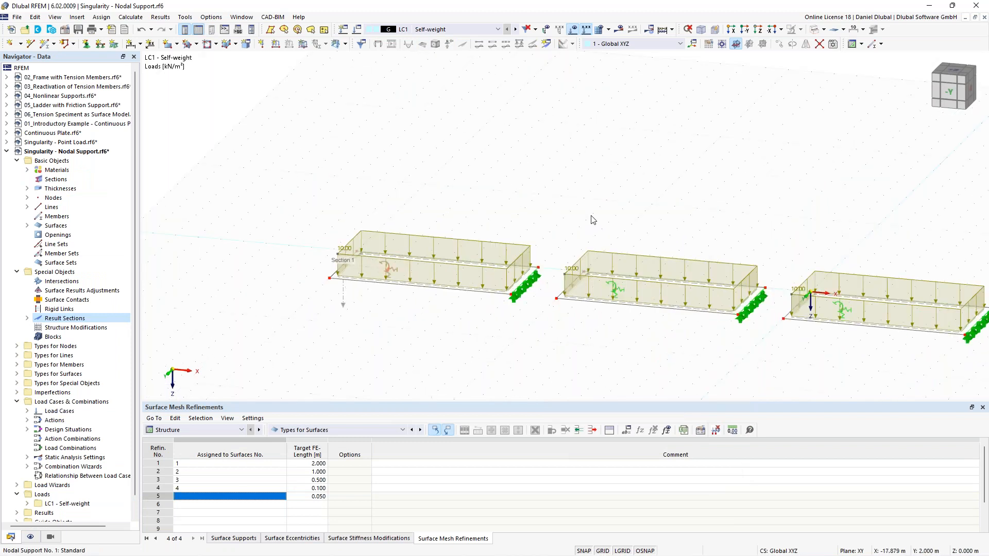
pyautogui.scroll(-3, 570, 185)
pyautogui.click(618, 29)
pyautogui.click(536, 329)
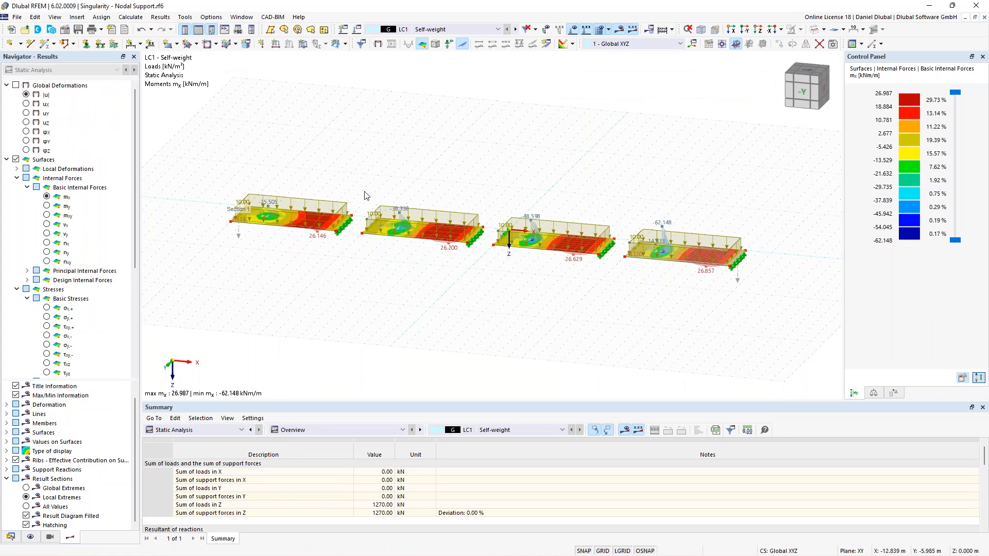
# - Compare the mx moments at the column supports and in the spans across the four plates
pyautogui.scroll(5, 418, 210)
pyautogui.scroll(-4, 417, 209)
pyautogui.moveTo(440, 183); pyautogui.dragTo(488, 161, button='middle')
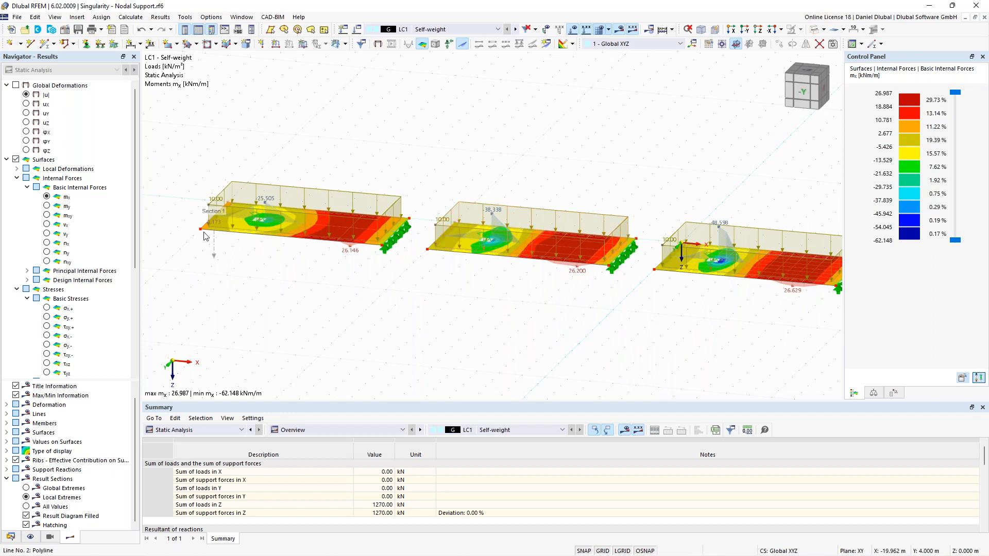
pyautogui.doubleClick(214, 245)
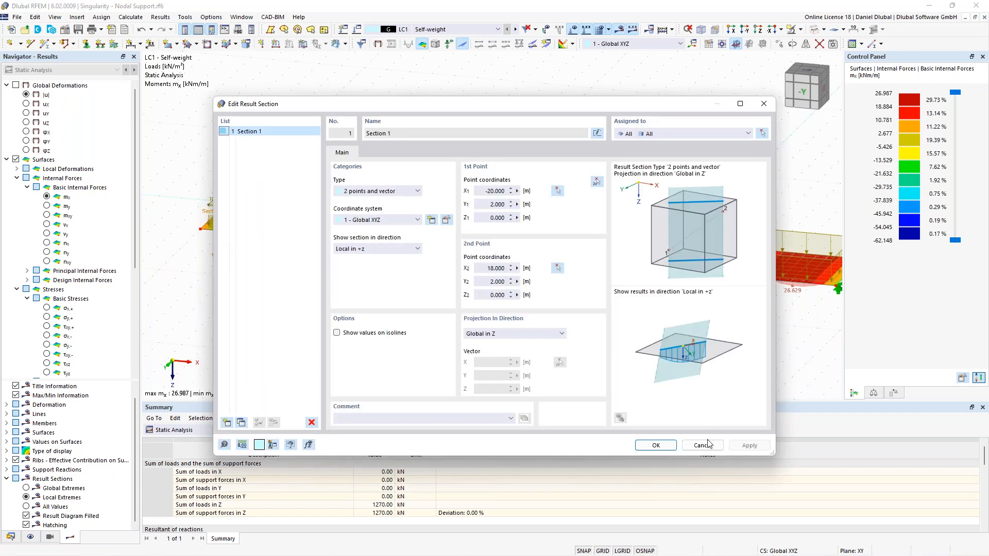
pyautogui.press('Escape')
pyautogui.scroll(3, 313, 169)
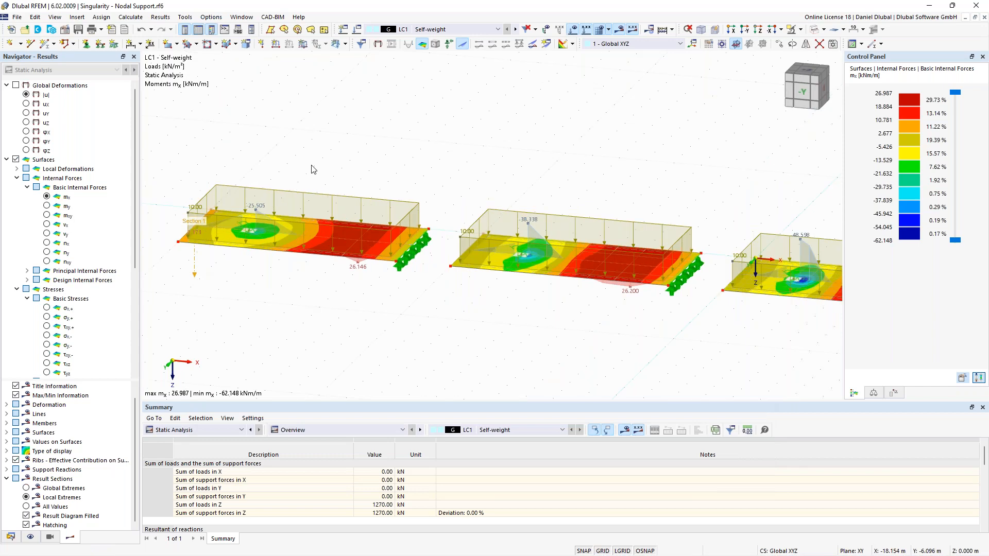
pyautogui.moveTo(636, 173); pyautogui.dragTo(355, 95, button='middle')
pyautogui.scroll(-2, 443, 118)
pyautogui.moveTo(469, 124); pyautogui.dragTo(345, 151, button='middle')
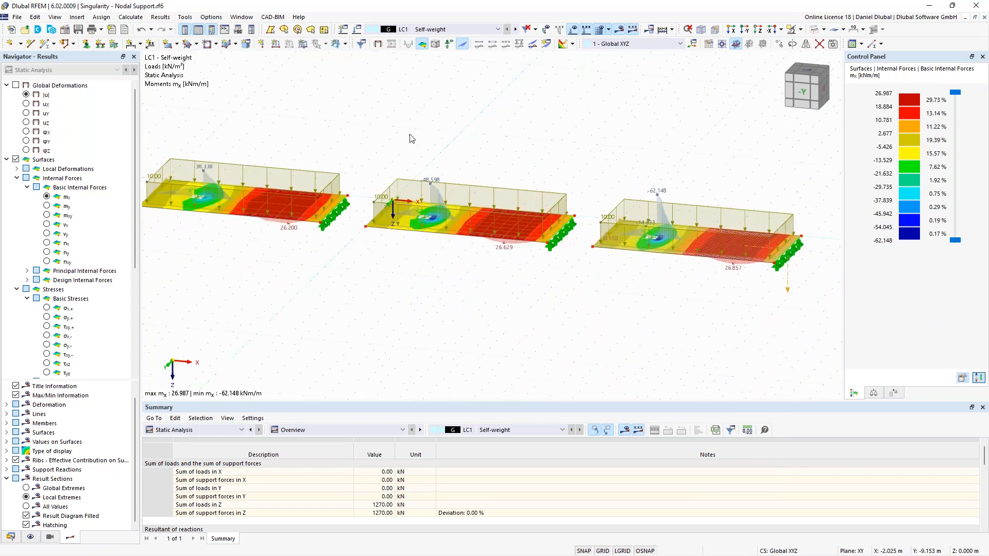
pyautogui.scroll(3, 661, 241)
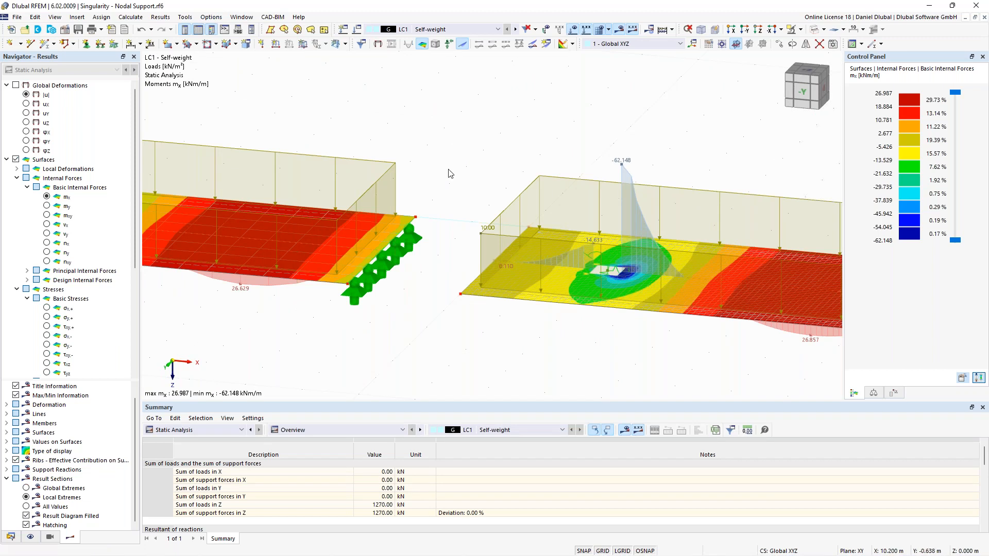
pyautogui.scroll(-3, 402, 158)
pyautogui.moveTo(365, 127); pyautogui.dragTo(763, 196, button='middle')
pyautogui.moveTo(423, 154); pyautogui.dragTo(639, 173, button='middle')
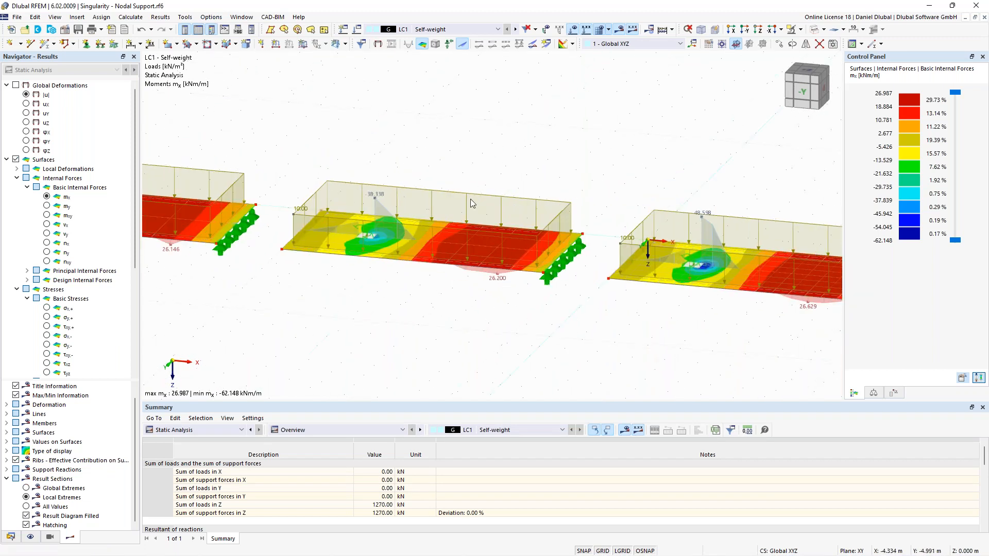
# - Create a rectangular nodal mesh refinement at node 10 with a 0.500 m side length and 0.100 m inner target FE length
pyautogui.doubleClick(368, 236)
pyautogui.click(207, 255)
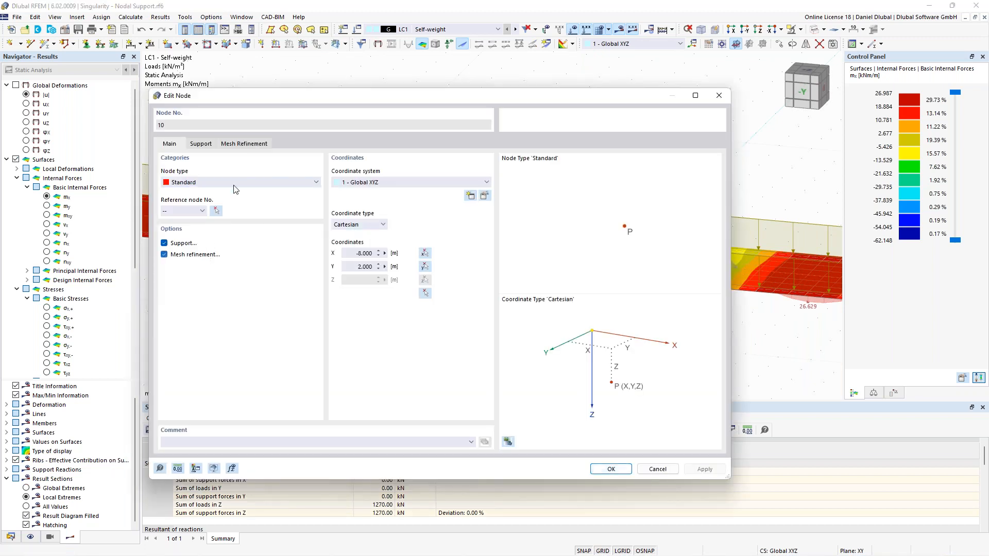
pyautogui.click(247, 145)
pyautogui.click(266, 183)
pyautogui.click(267, 200)
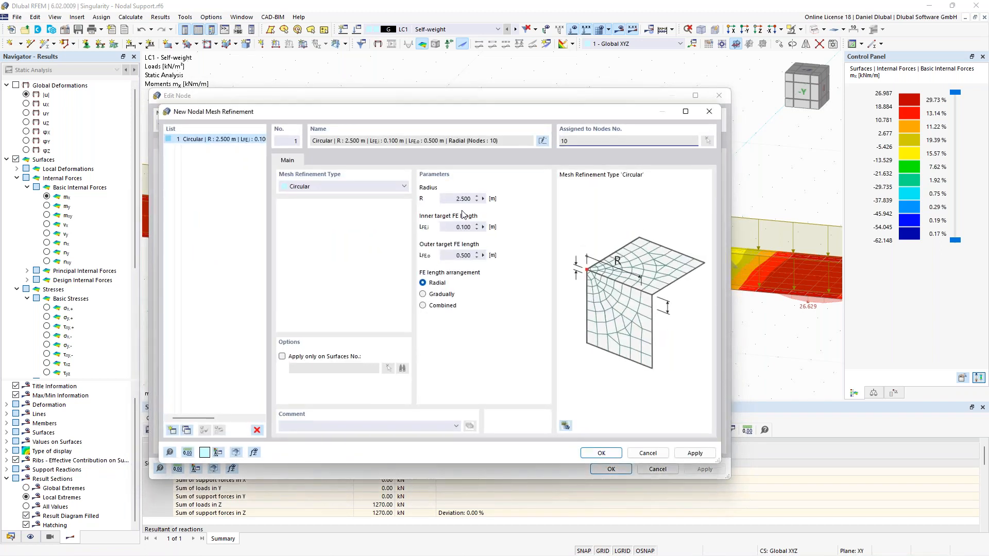
pyautogui.click(365, 189)
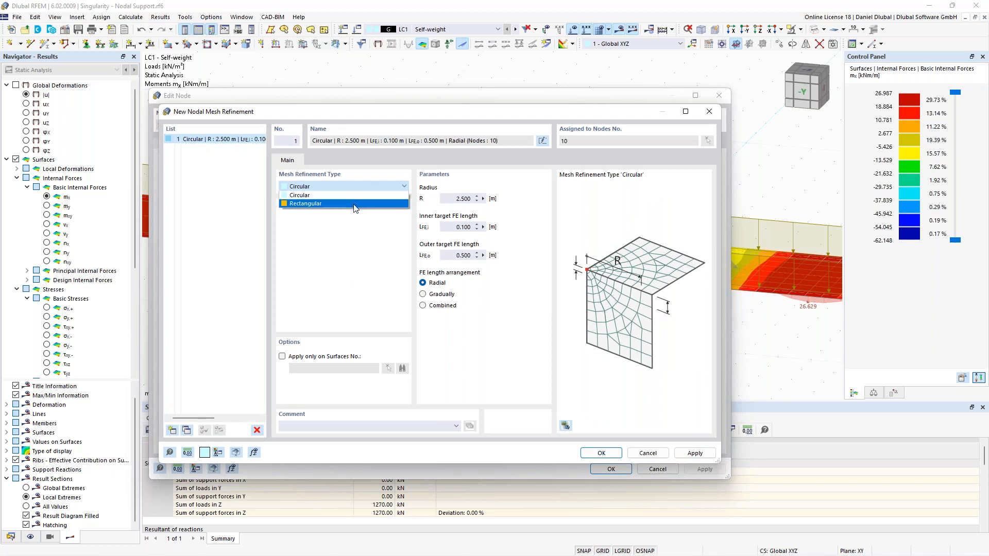
pyautogui.click(354, 204)
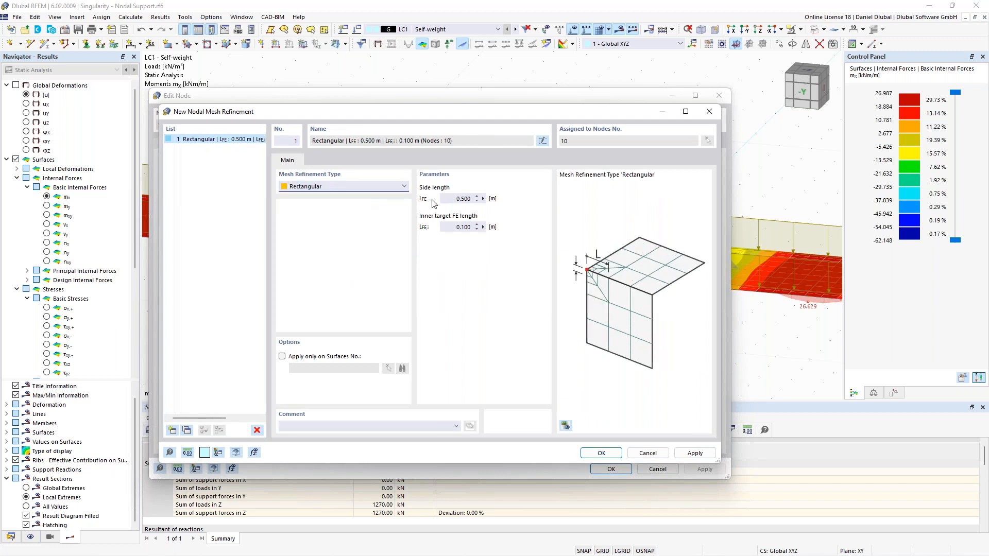
pyautogui.doubleClick(455, 199)
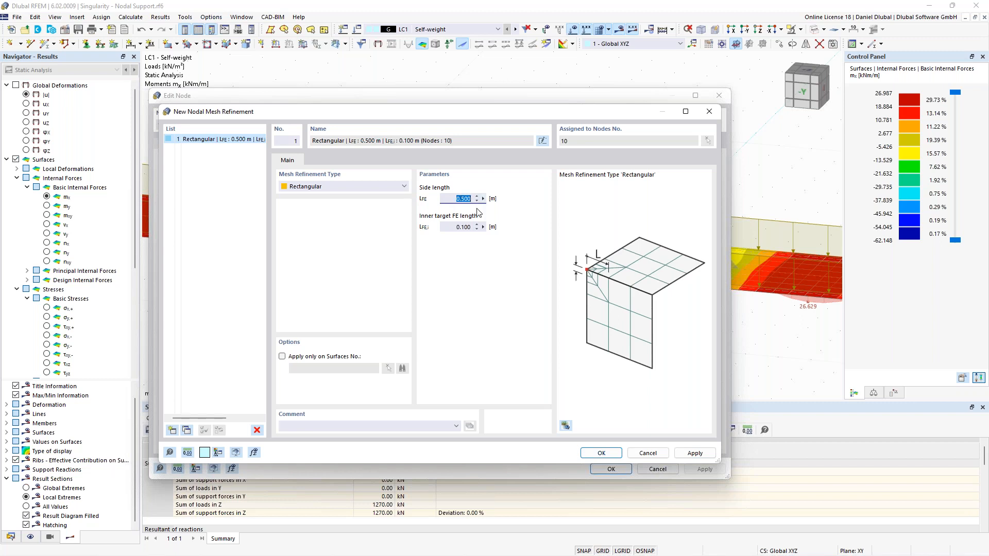
pyautogui.press('Tab')
# - Apply the nodal mesh refinement only on surface 2 and accept the node changes with deletion of the existing results
pyautogui.click(331, 357)
pyautogui.click(389, 369)
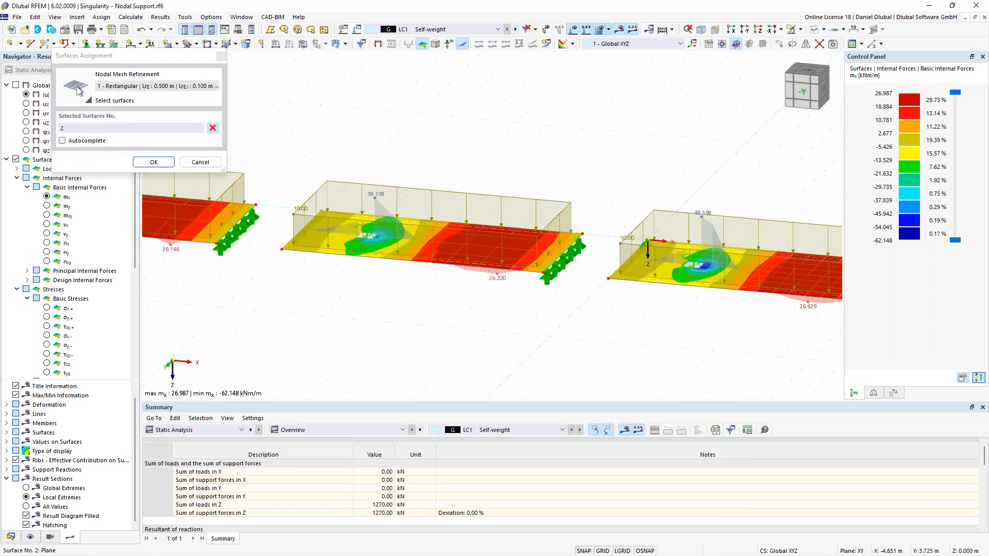
pyautogui.click(166, 164)
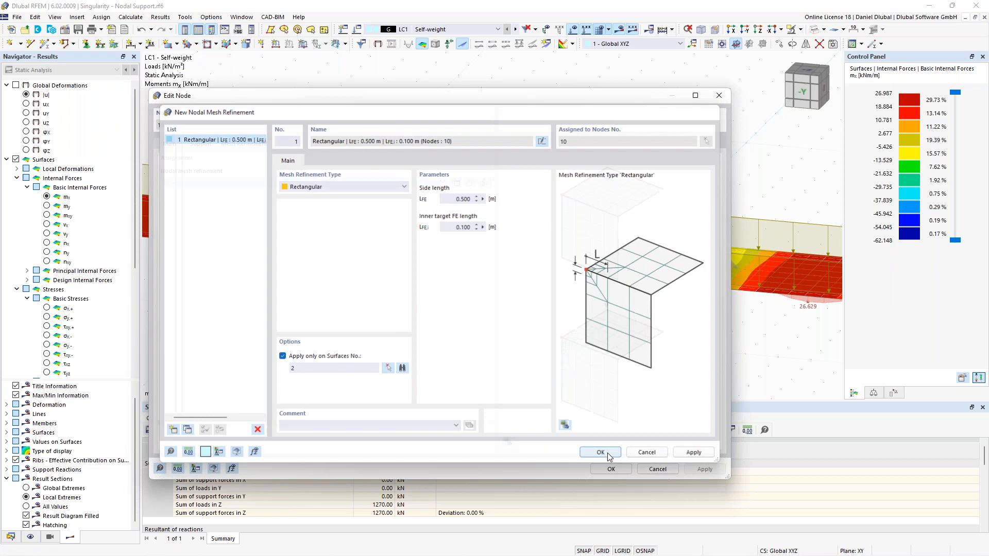
pyautogui.click(597, 452)
pyautogui.click(537, 328)
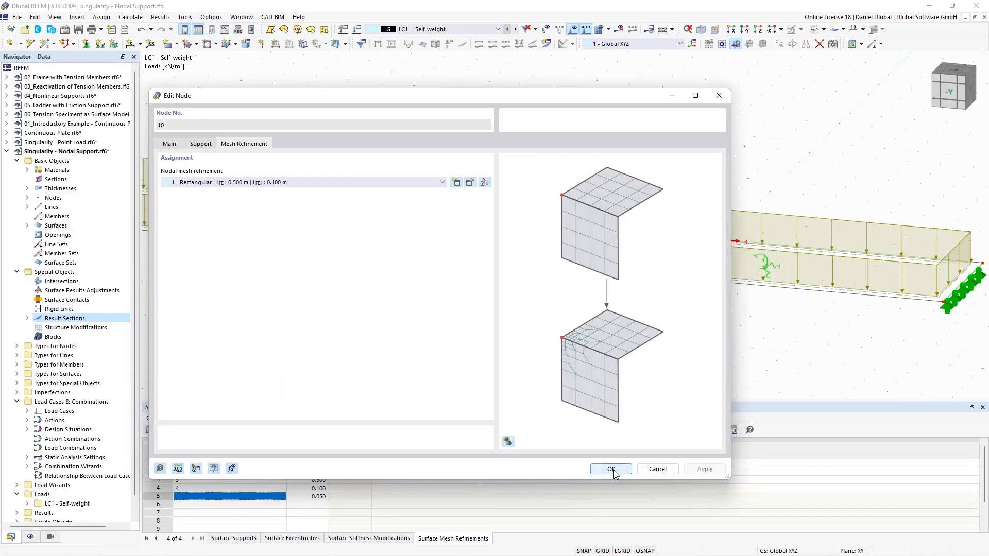
pyautogui.click(611, 469)
# - Hide the loads, then generate and display the FE mesh on the plates
pyautogui.scroll(-4, 448, 131)
pyautogui.moveTo(448, 134); pyautogui.dragTo(480, 154, button='middle')
pyautogui.scroll(4, 473, 142)
pyautogui.rightClick(542, 100)
pyautogui.click(563, 106)
pyautogui.click(574, 31)
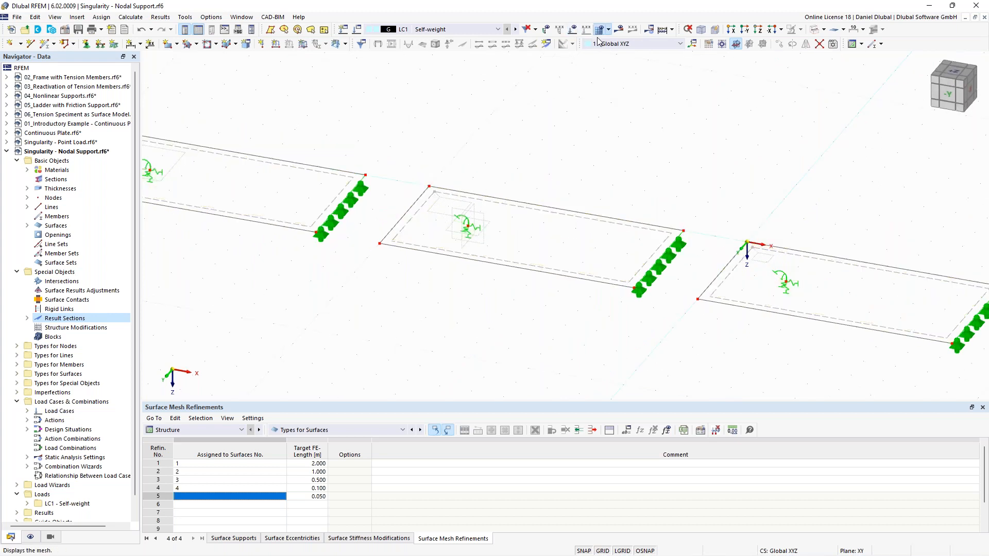
pyautogui.click(598, 32)
pyautogui.click(538, 328)
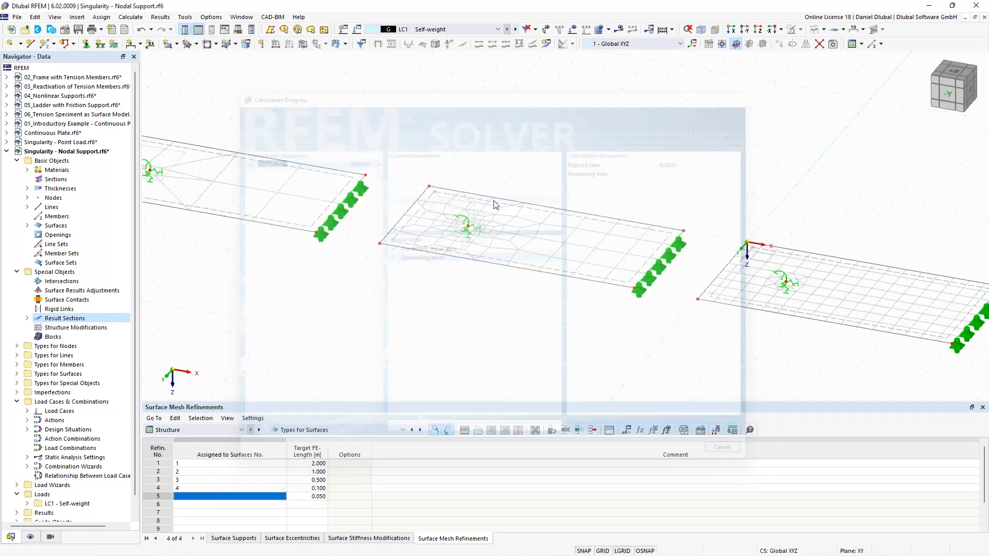
# - Set the side length of node 10's rectangular mesh refinement to 0.250 m and accept the deletion of the existing results
pyautogui.scroll(1, 484, 226)
pyautogui.scroll(2, 456, 230)
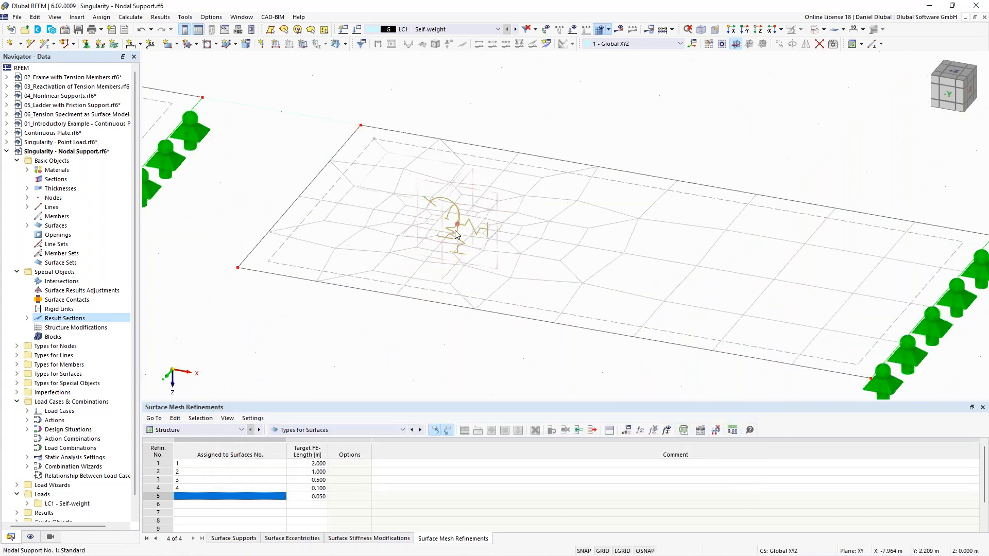
pyautogui.scroll(-1, 519, 162)
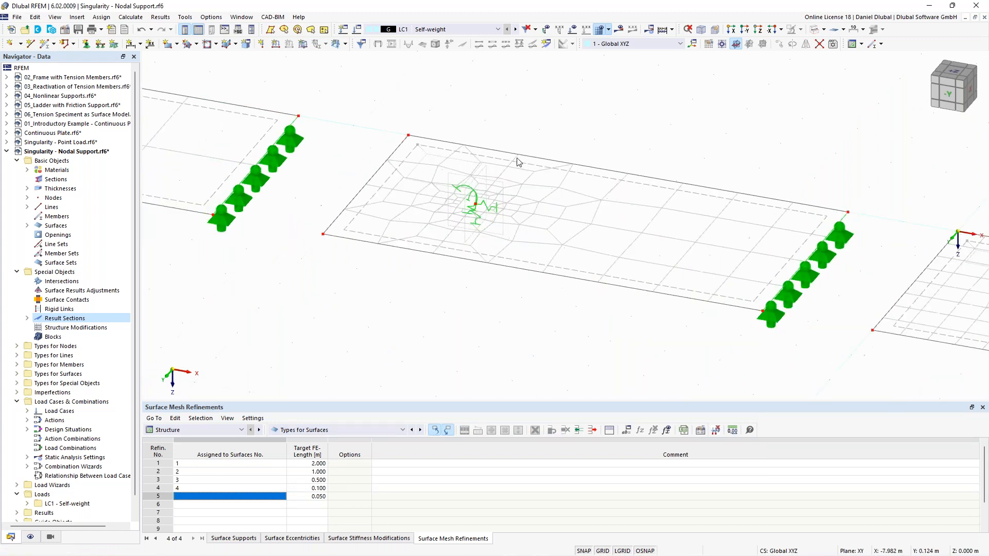
pyautogui.scroll(-1, 517, 162)
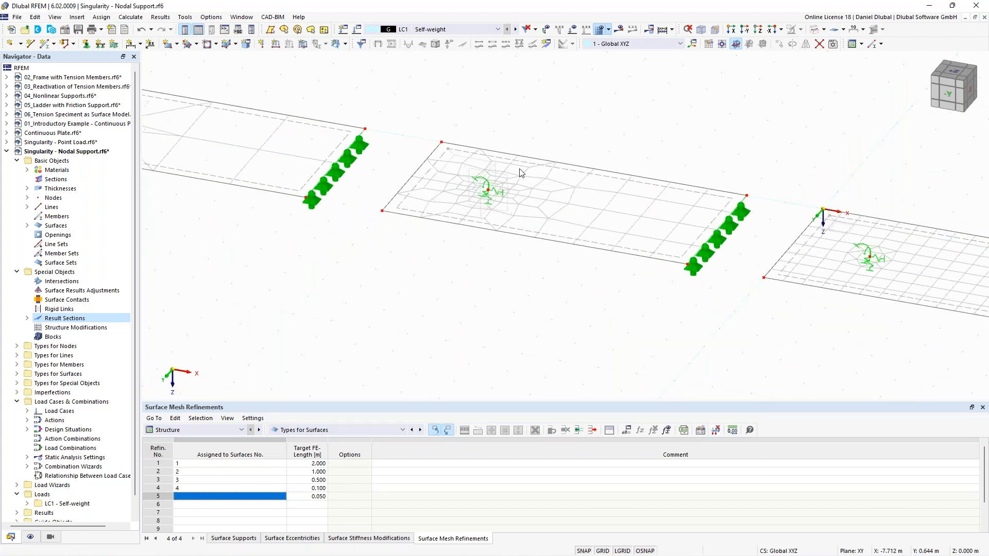
pyautogui.scroll(1, 494, 193)
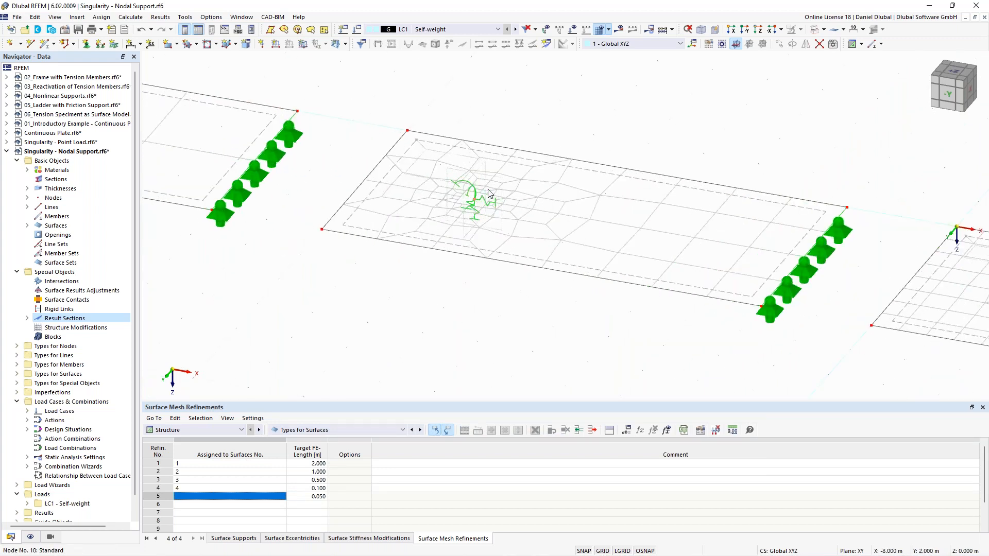
pyautogui.doubleClick(502, 181)
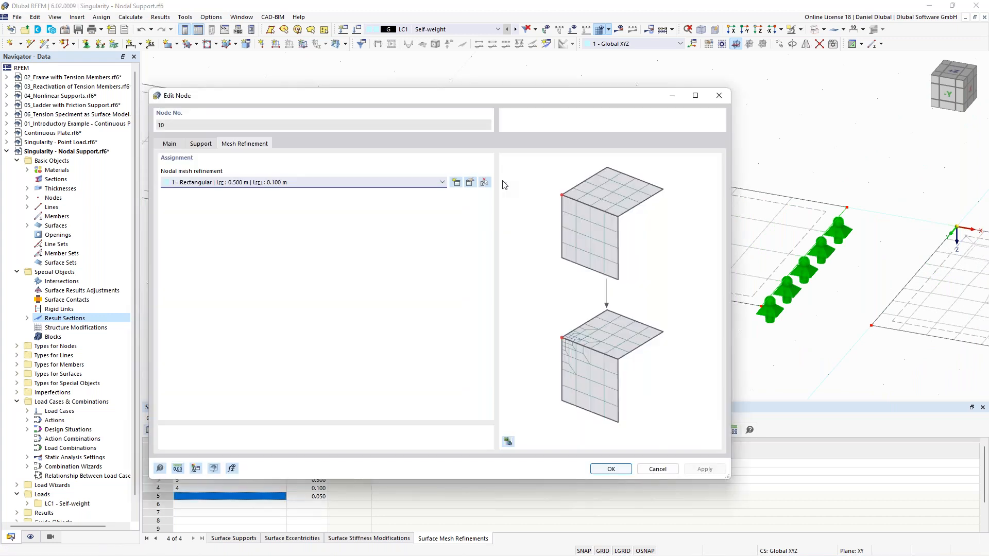
pyautogui.click(471, 183)
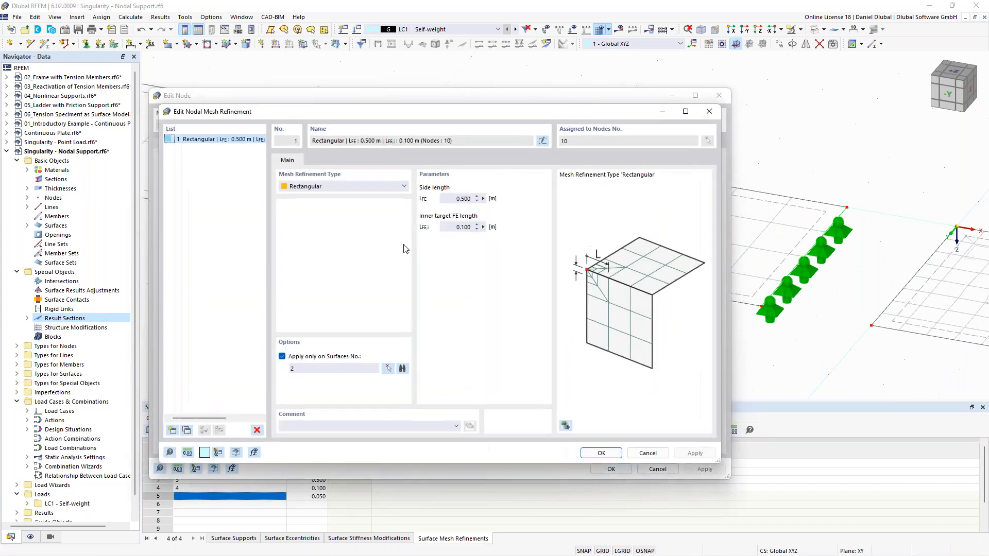
pyautogui.write('0,')
pyautogui.click(601, 452)
pyautogui.click(537, 327)
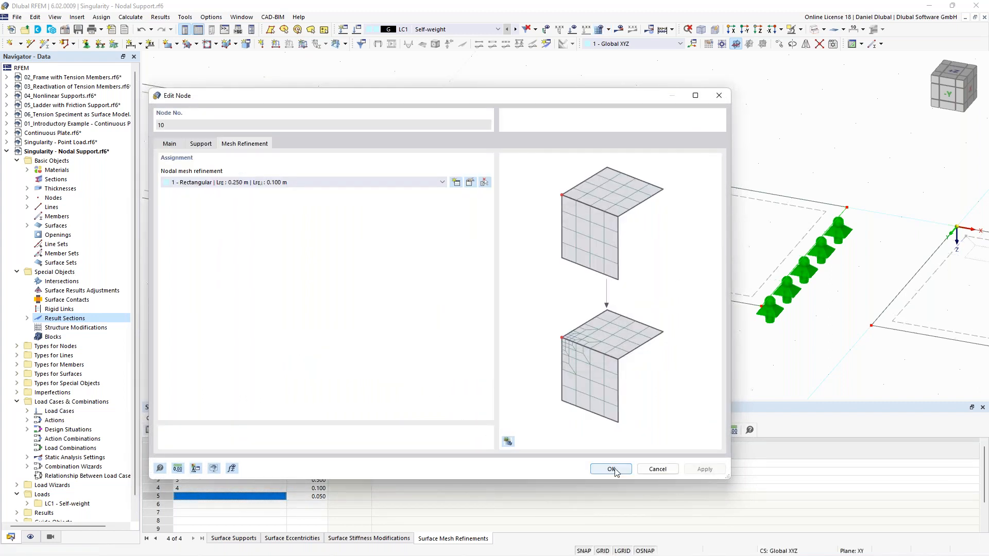
pyautogui.click(611, 469)
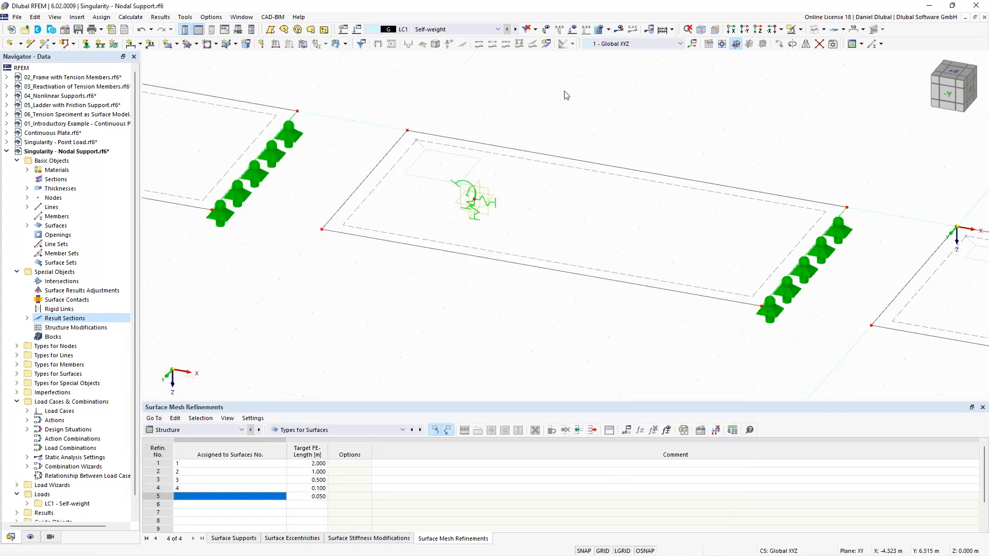
# - Recalculate the self-weight load case LC1 with the smaller mesh refinement and display the mx moments on the plates
pyautogui.click(618, 30)
pyautogui.click(535, 328)
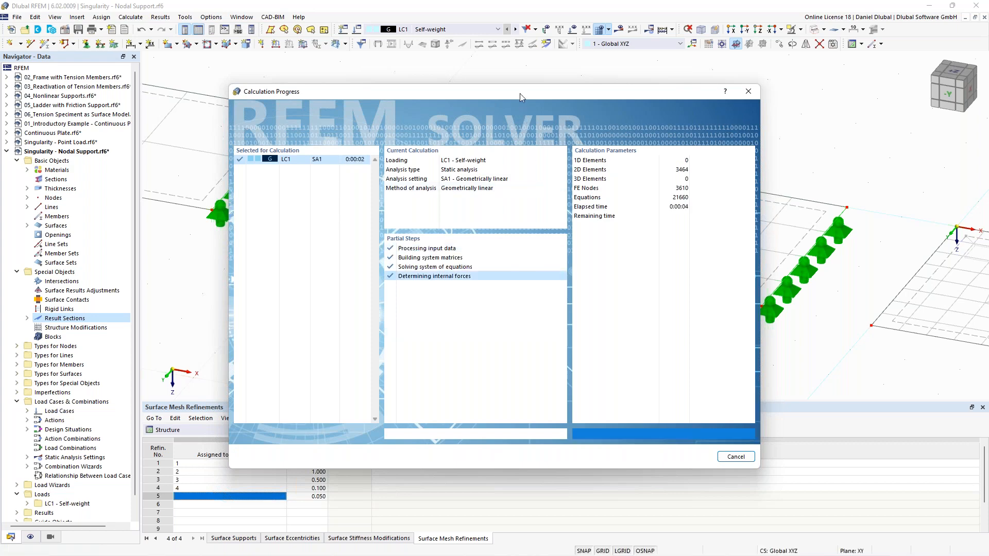
pyautogui.scroll(-5, 495, 369)
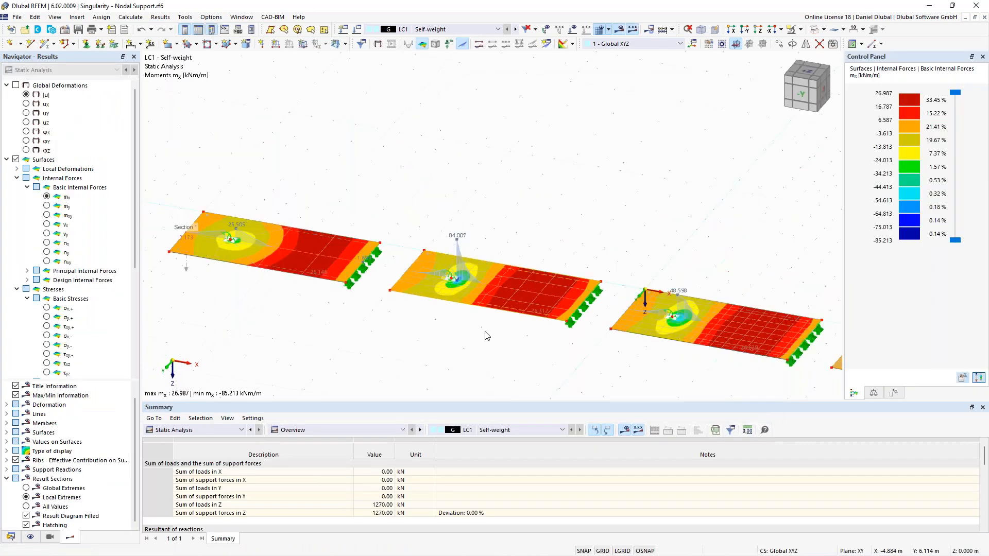
# - Examine the mx moment distribution and section diagram around the column support at node 10 on the locally refined plate
pyautogui.scroll(10, 463, 323)
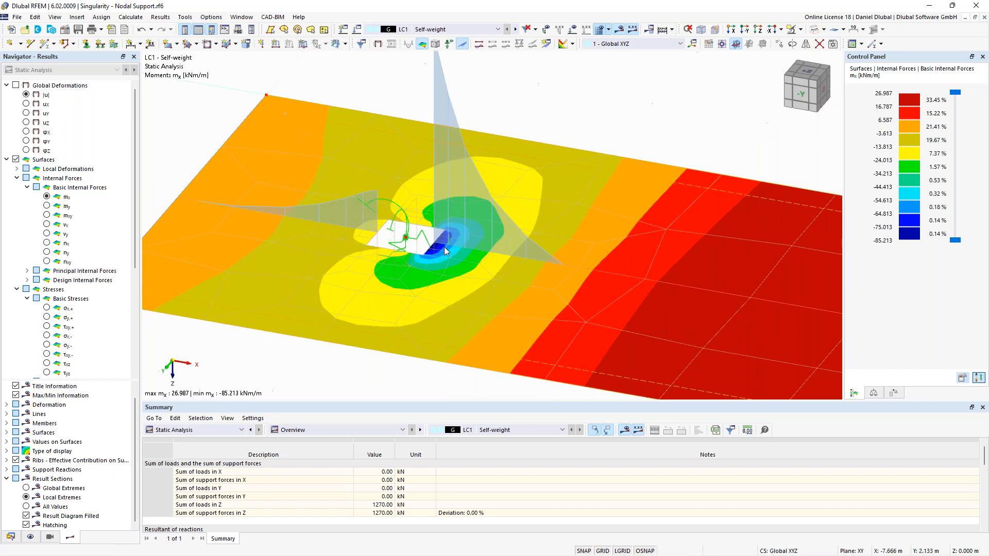
pyautogui.scroll(-3, 446, 249)
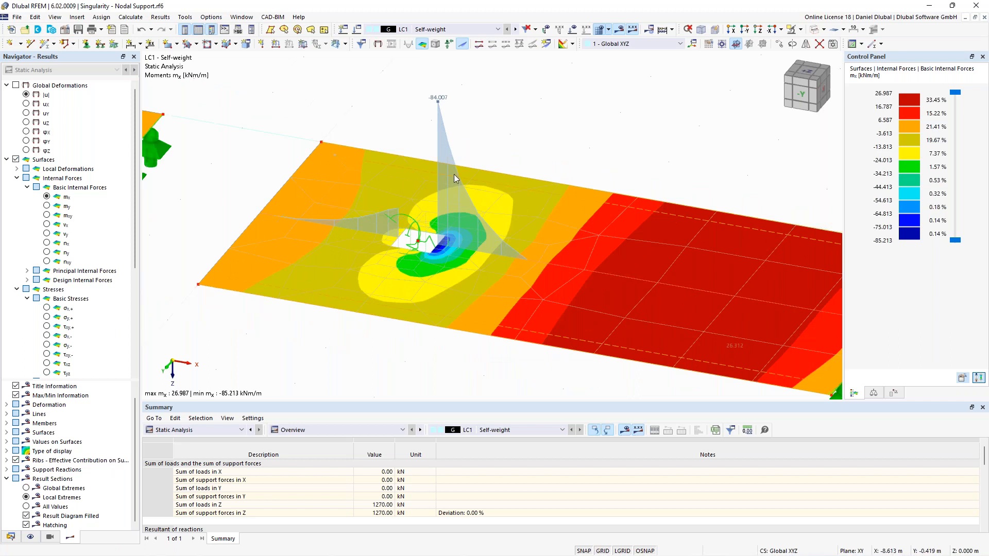
pyautogui.scroll(-2, 463, 190)
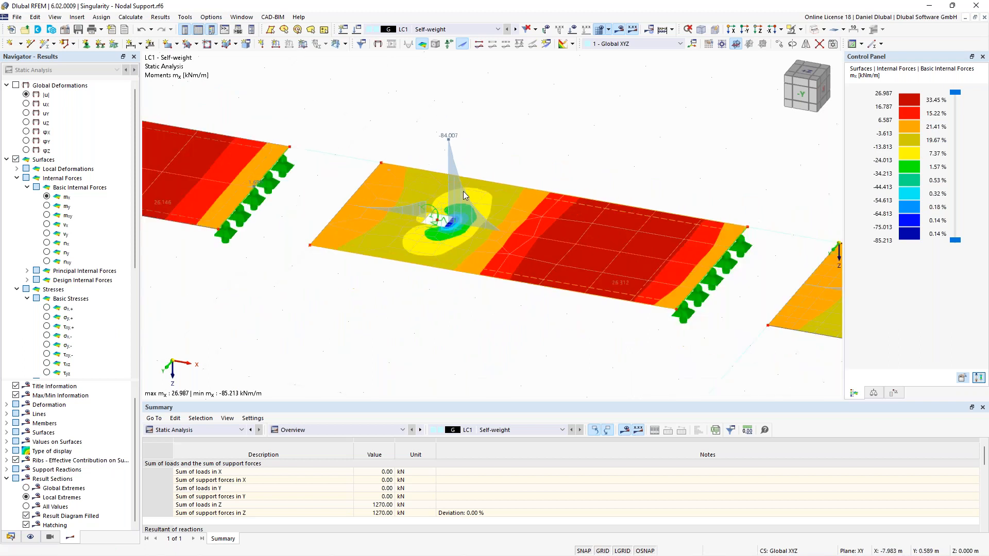
pyautogui.scroll(2, 462, 191)
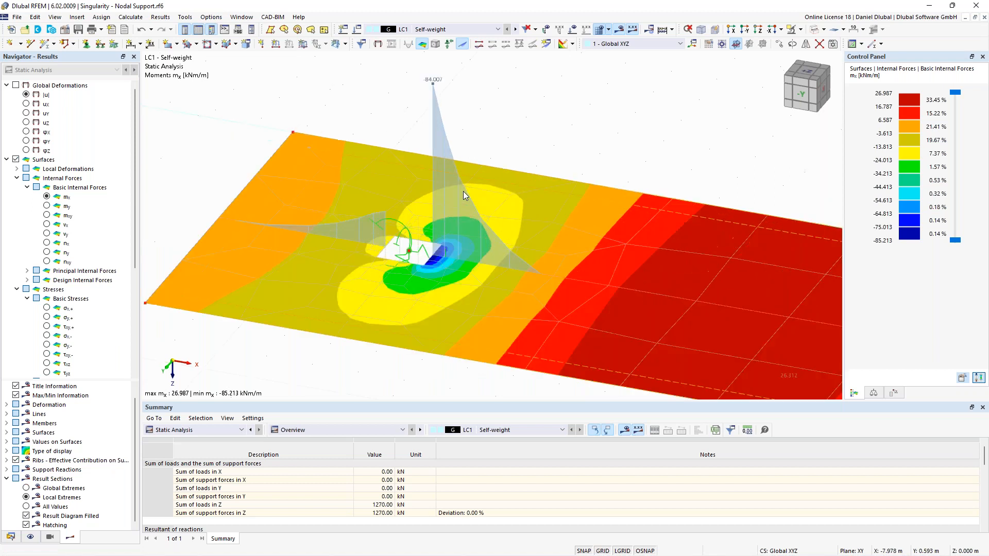
pyautogui.scroll(-2, 462, 191)
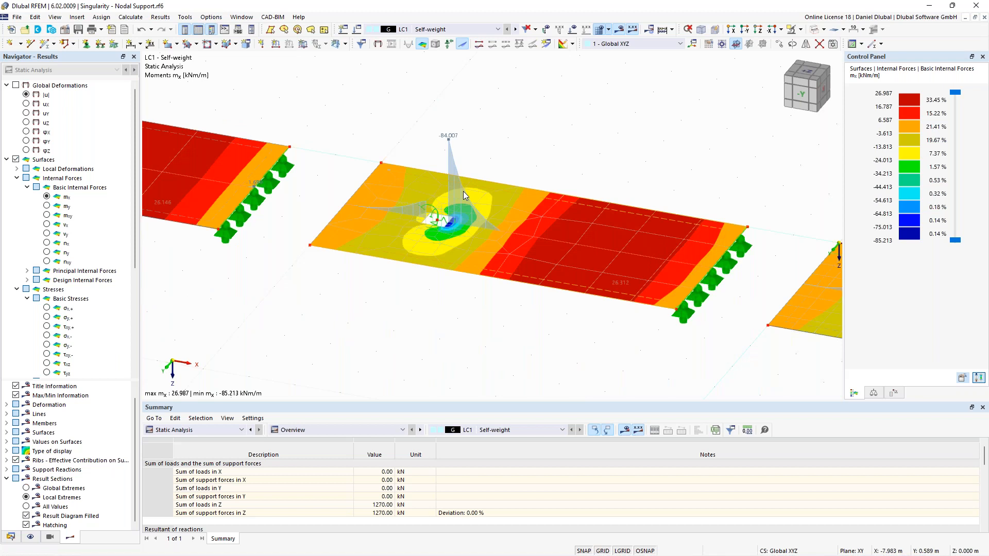
pyautogui.scroll(2, 443, 225)
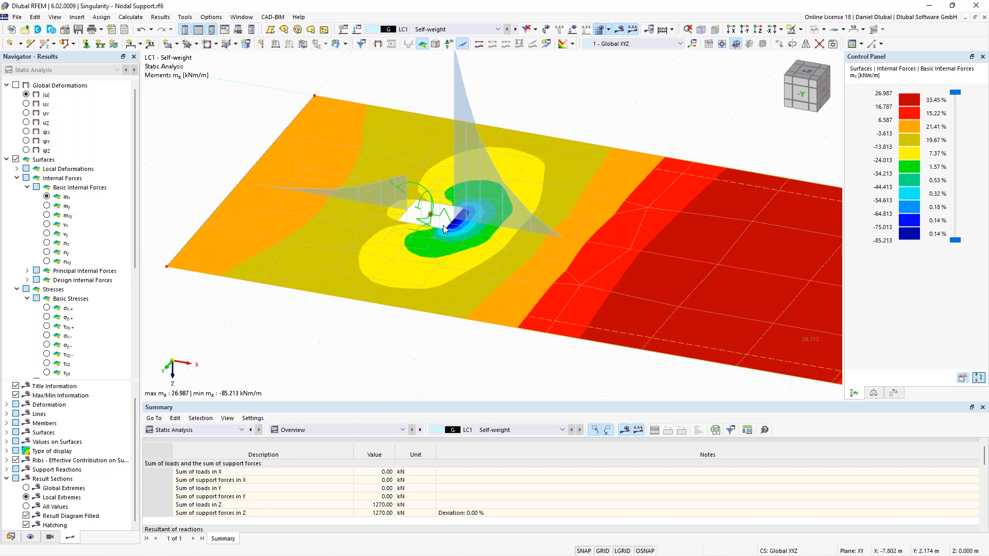
pyautogui.scroll(3, 443, 225)
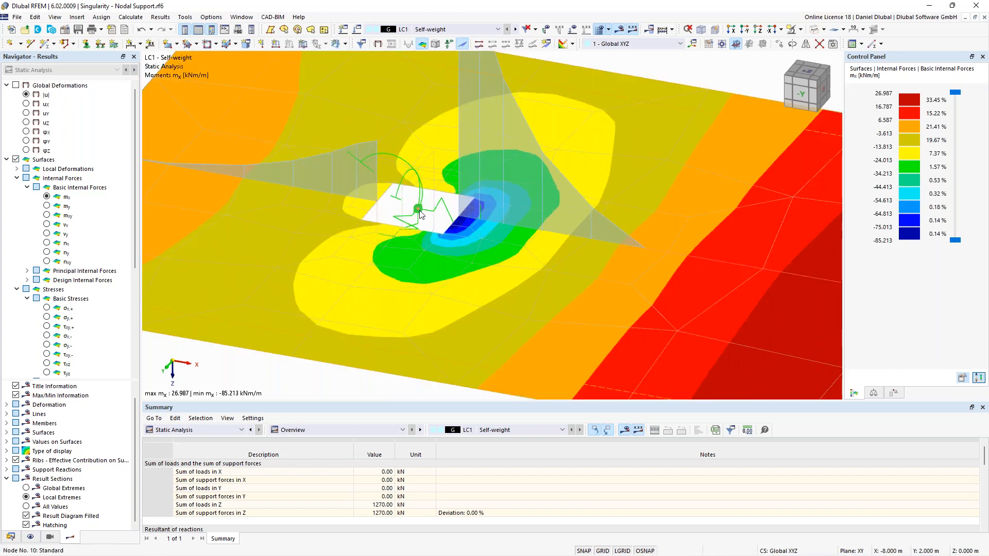
pyautogui.scroll(-4, 420, 212)
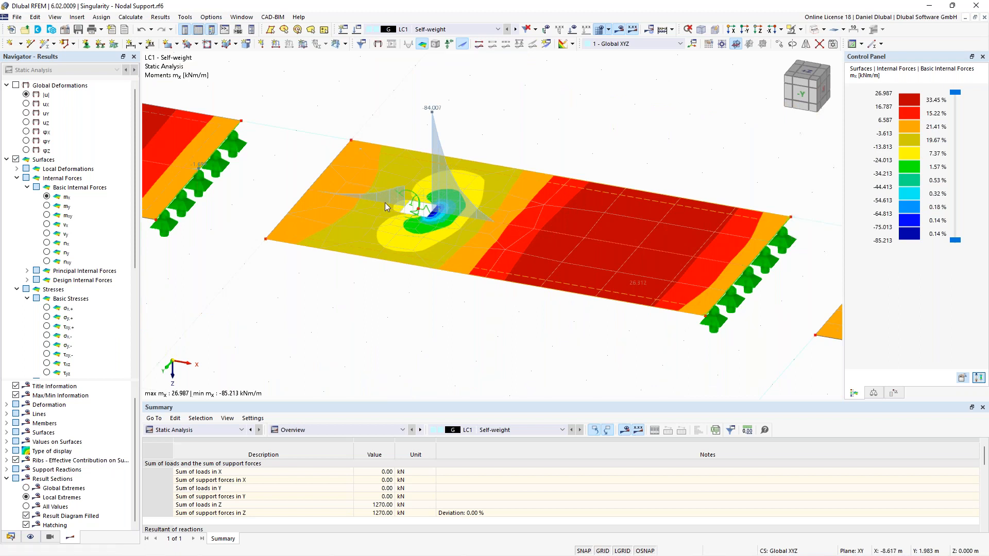
# - Compare the mx moments at the refined plate's column support with those on the two plates with finer overall meshes
pyautogui.scroll(-3, 385, 203)
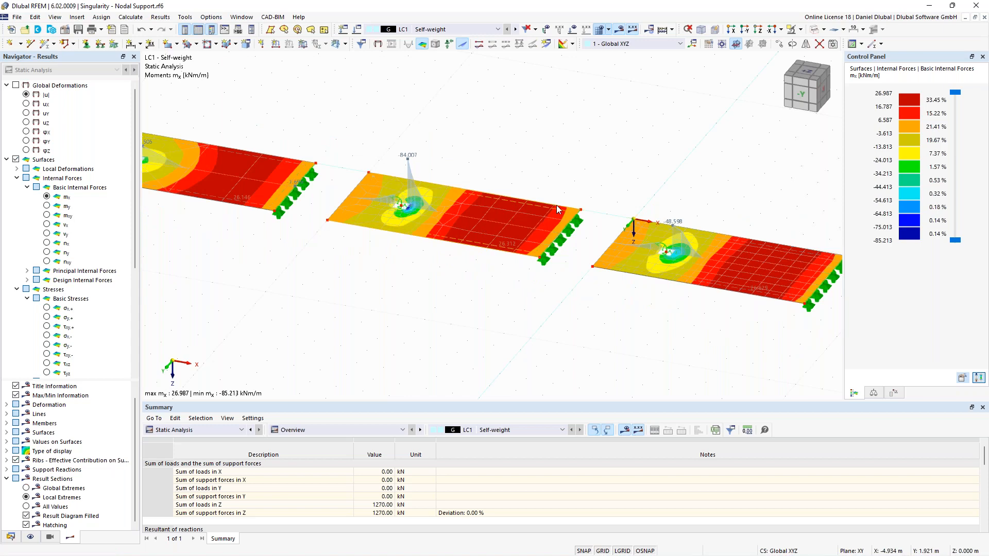
pyautogui.scroll(-1, 647, 182)
pyautogui.moveTo(633, 174); pyautogui.dragTo(371, 124, button='middle')
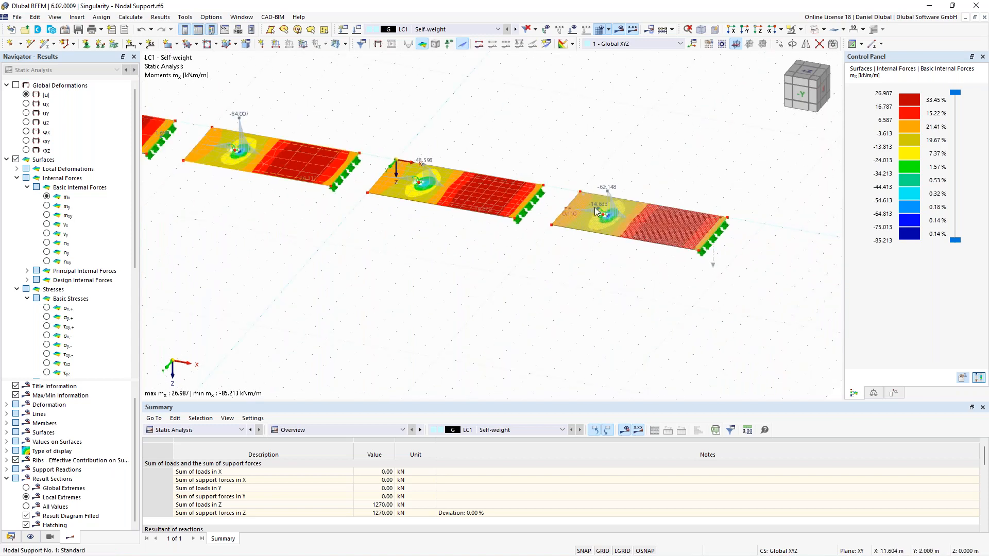
pyautogui.scroll(5, 594, 207)
pyautogui.scroll(4, 594, 207)
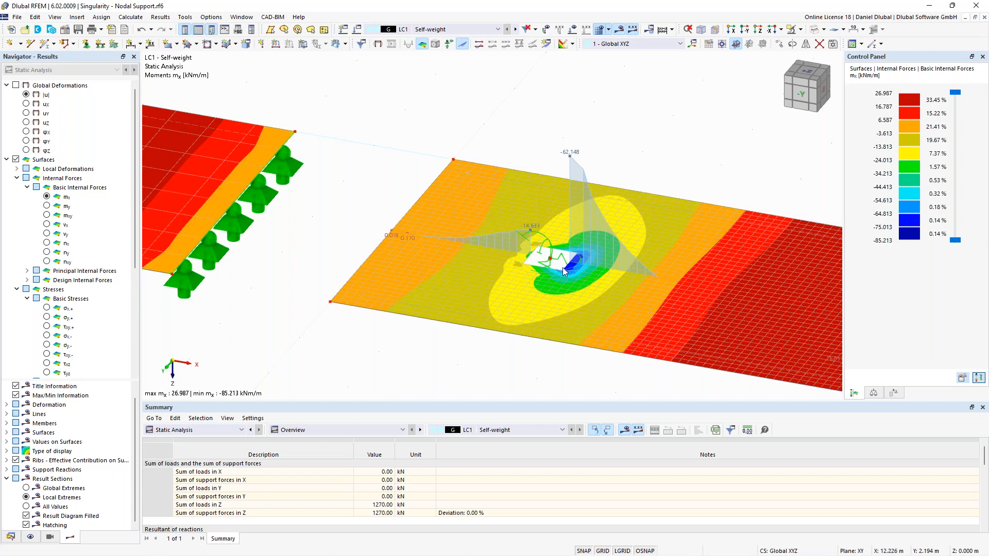
pyautogui.scroll(-5, 650, 136)
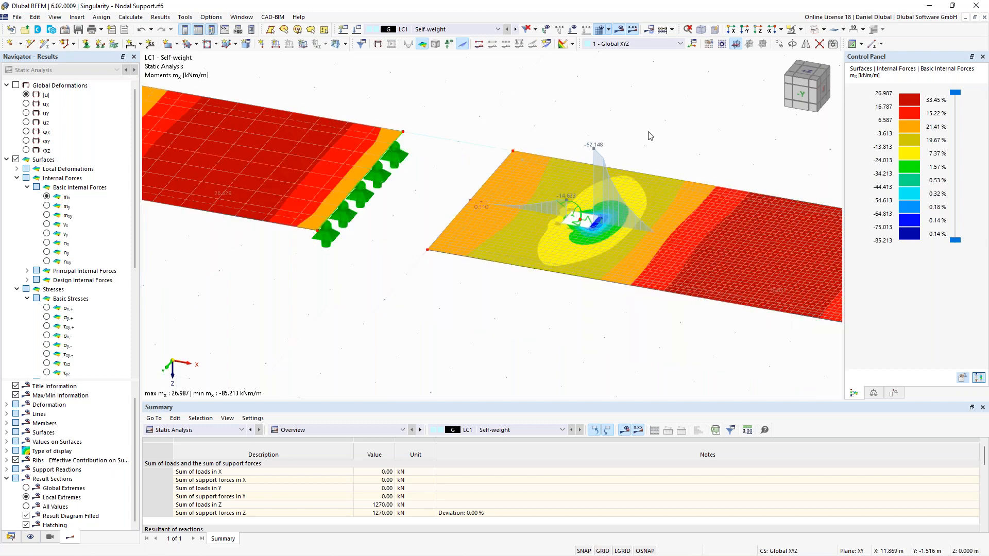
pyautogui.scroll(3, 420, 285)
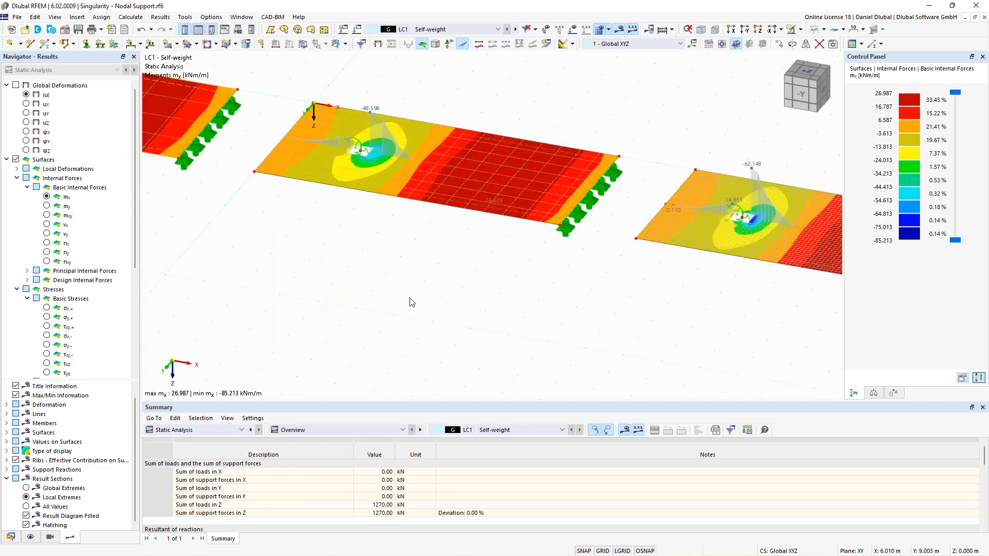